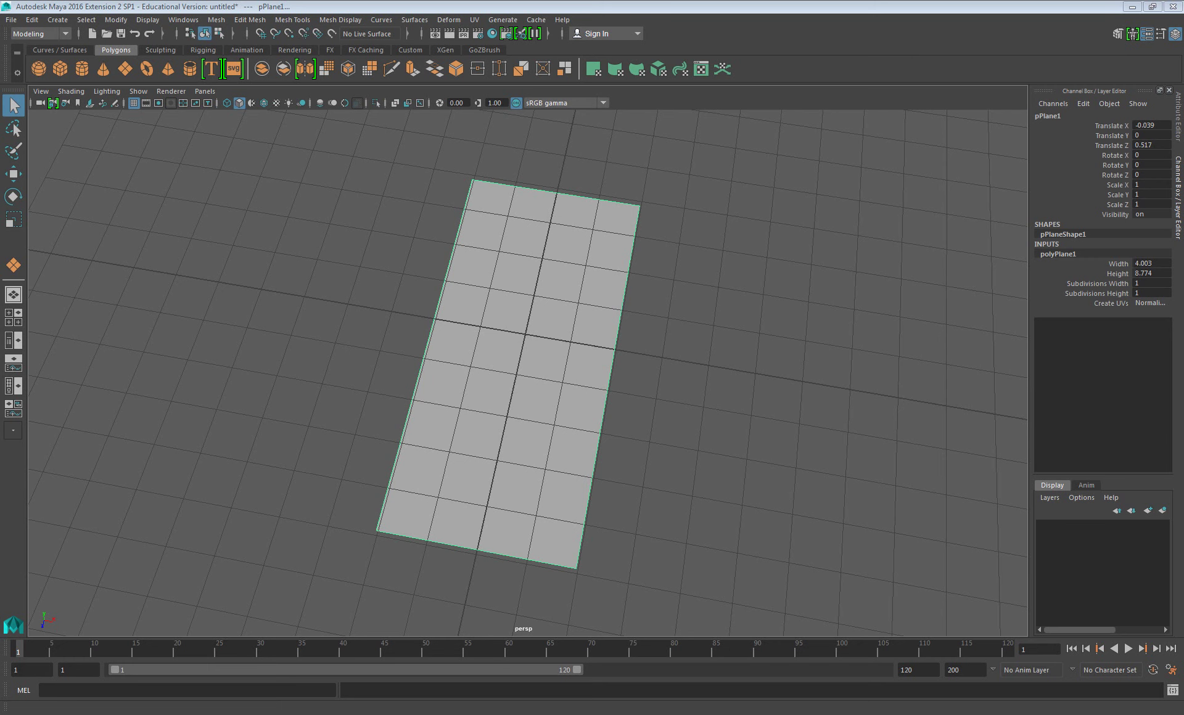
Switch the plane to edge selection and select its two long edges
{"action": "key", "text": "alt+Tab"}
{"action": "double_click", "coordinate": [489, 124]}
{"action": "left_click", "coordinate": [624, 256]}
{"action": "scroll", "coordinate": [624, 256], "scroll_direction": "down", "scroll_amount": 1}
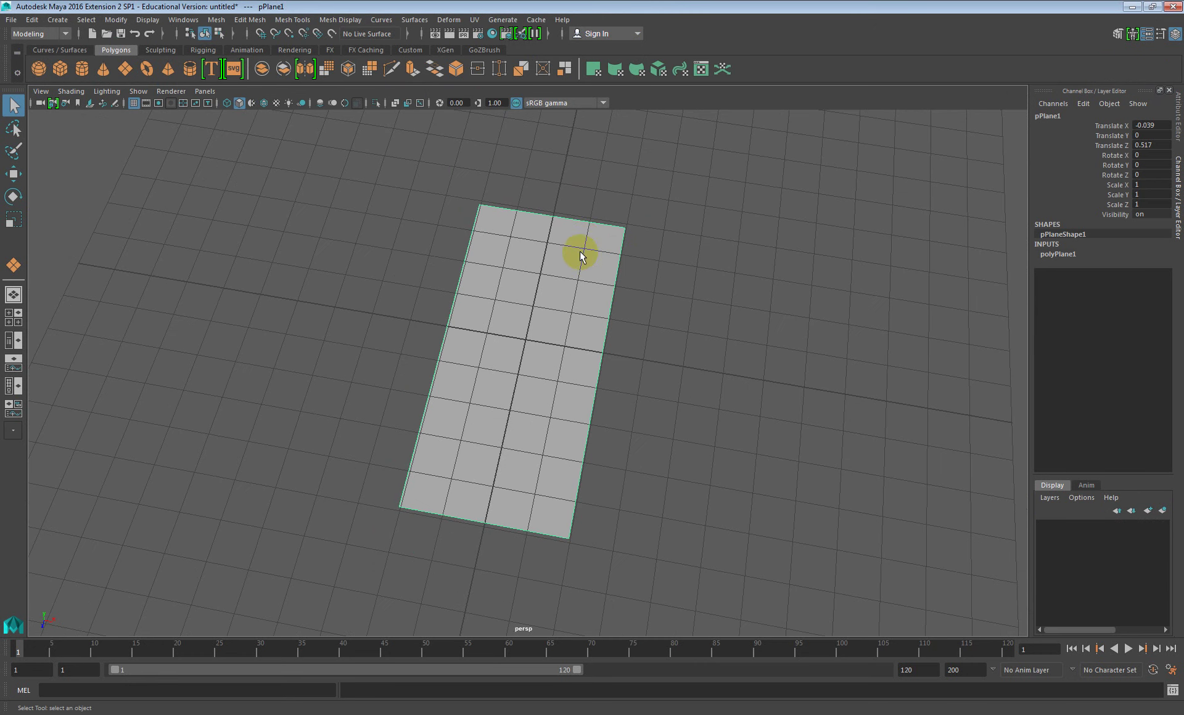
{"action": "right_click_drag", "start_coordinate": [583, 210], "coordinate": [589, 240]}
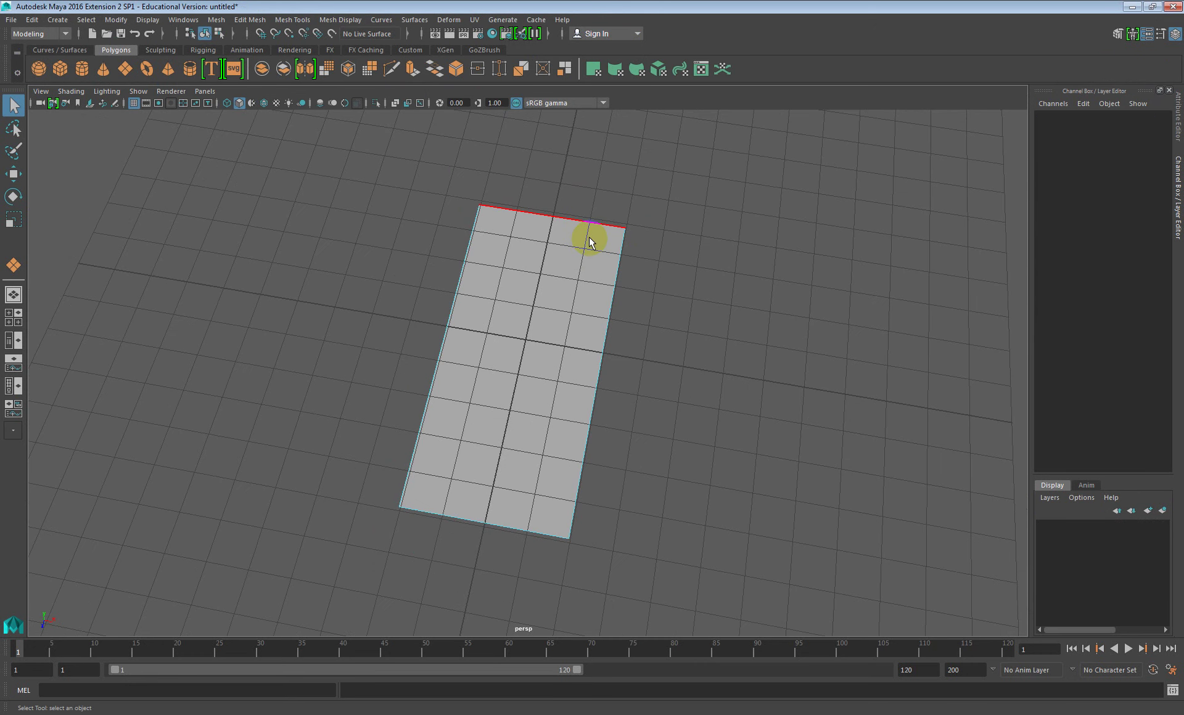
{"action": "left_click", "coordinate": [593, 226]}
{"action": "left_click", "coordinate": [457, 344]}
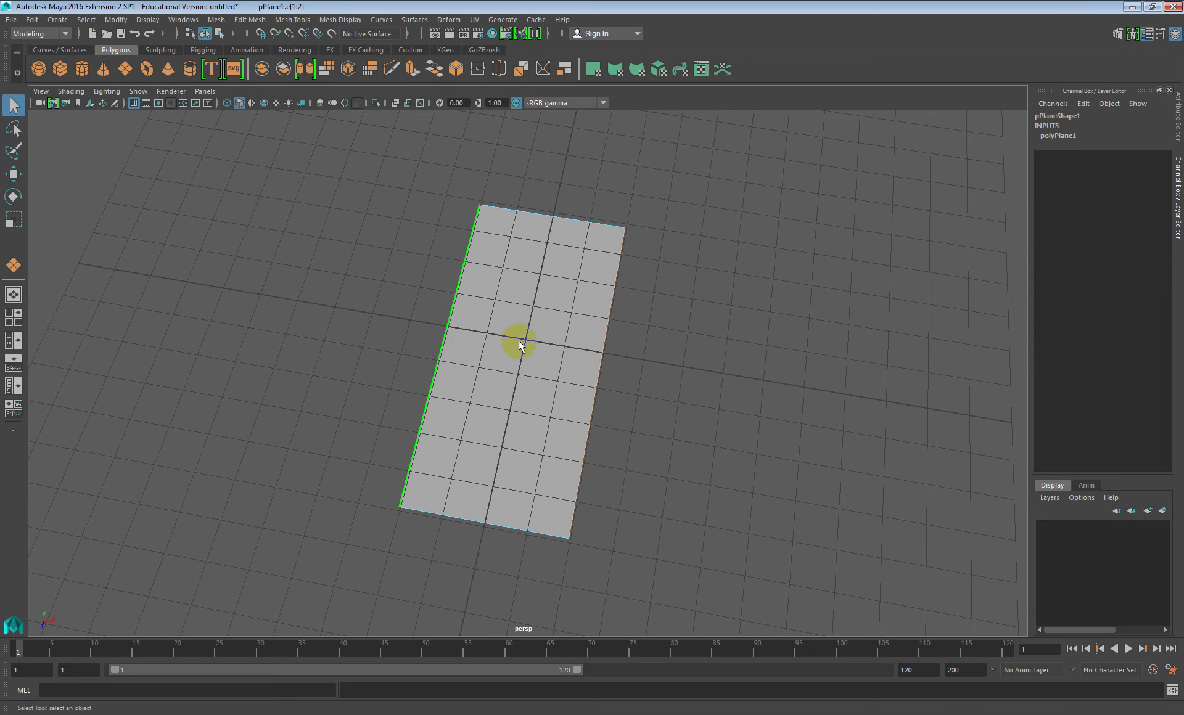
Set the plane's subdivisions to 2 in width and 8 in height, and hide the viewport grid
{"action": "left_click", "coordinate": [1179, 200]}
{"action": "left_click", "coordinate": [1178, 209]}
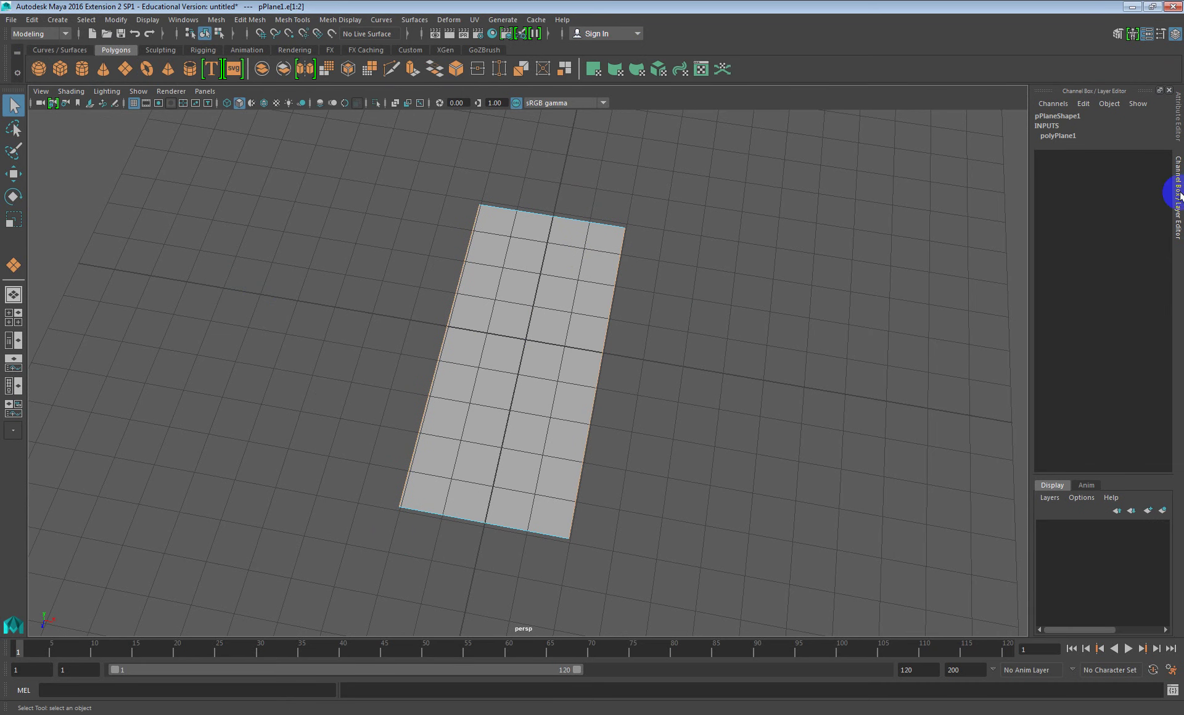
{"action": "left_click", "coordinate": [1177, 117]}
{"action": "left_click", "coordinate": [1178, 173]}
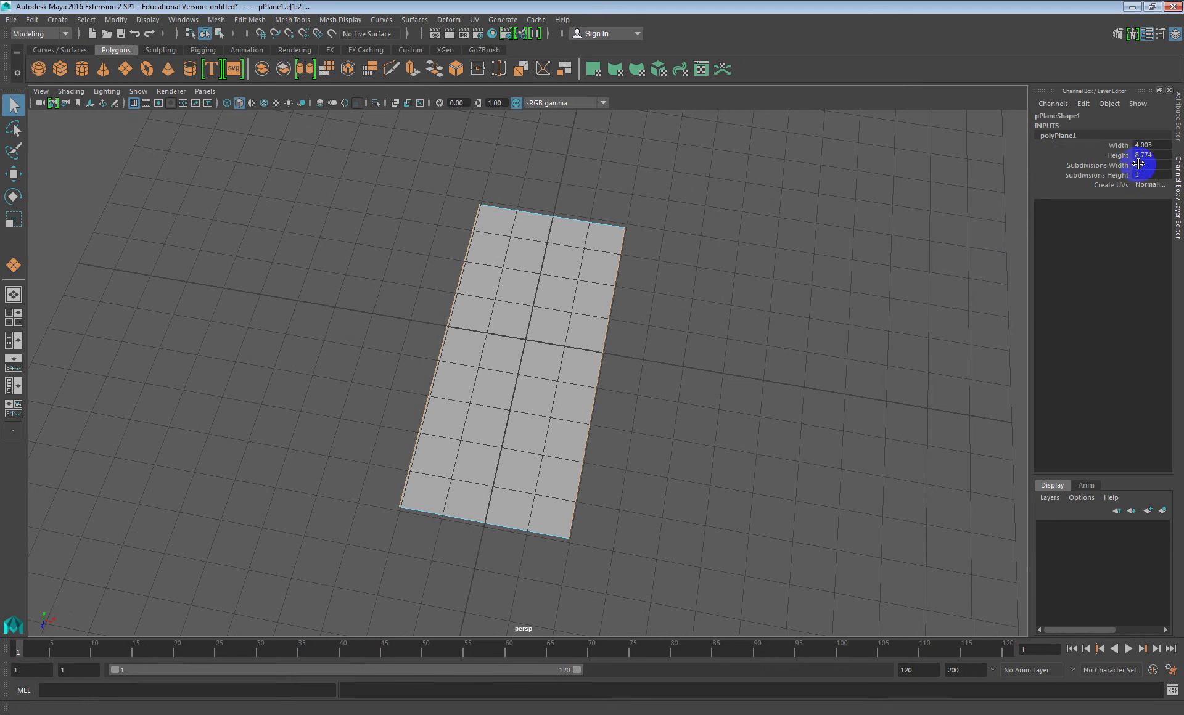
{"action": "left_click_drag", "start_coordinate": [1140, 165], "coordinate": [1146, 165]}
{"action": "type", "text": "2"}
{"action": "key", "text": "Return"}
{"action": "left_click", "coordinate": [134, 102]}
{"action": "left_click_drag", "start_coordinate": [518, 311], "coordinate": [553, 301], "text": "alt"}
{"action": "left_click_drag", "start_coordinate": [560, 364], "coordinate": [546, 348], "text": "alt"}
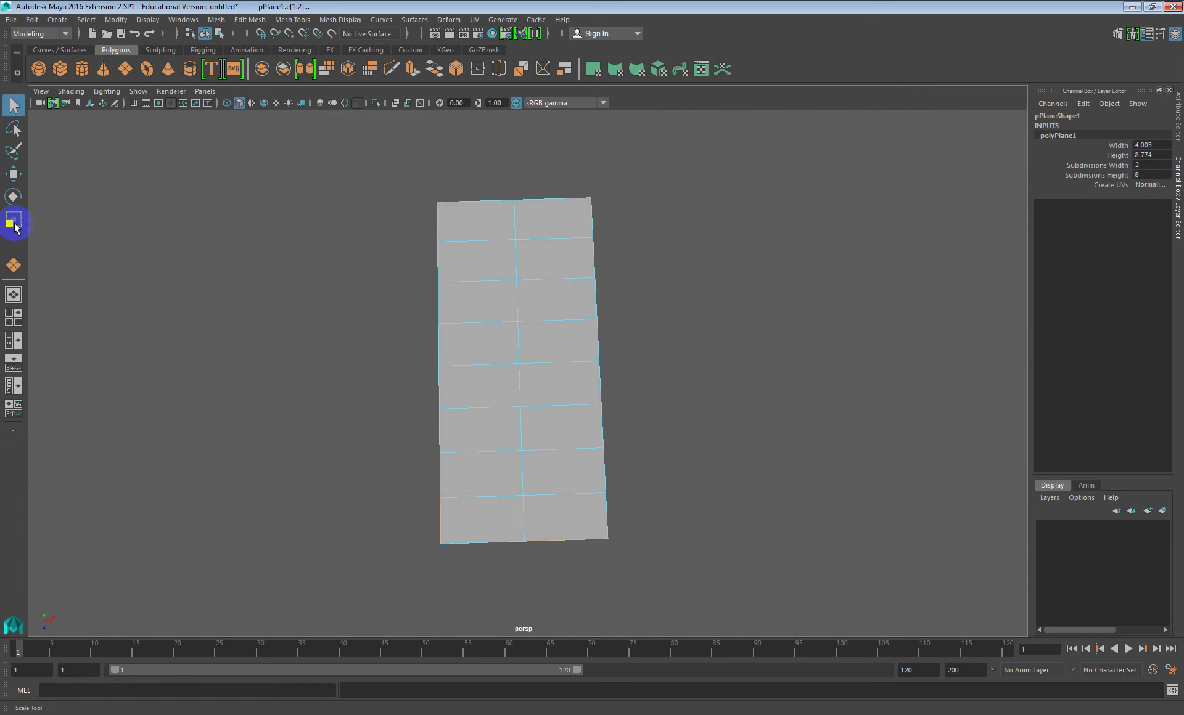
Show the Outliner beside the perspective view and set the Move tool's symmetry to Object X
{"action": "left_click", "coordinate": [13, 174]}
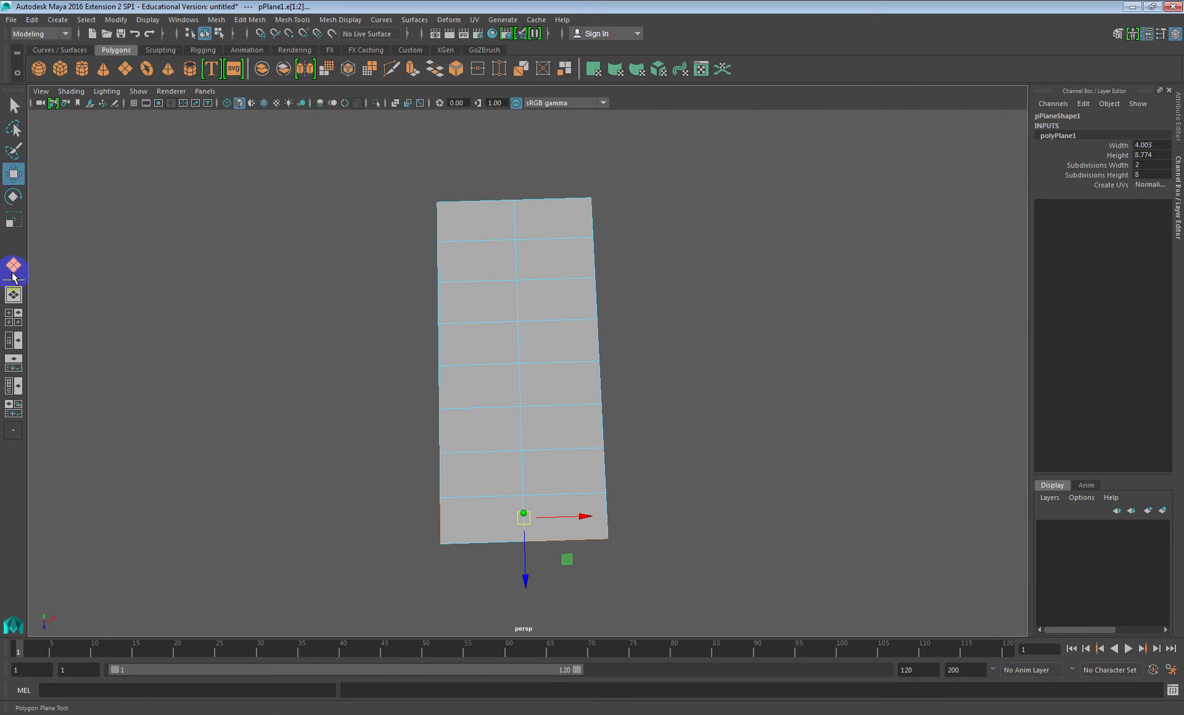
{"action": "left_click", "coordinate": [13, 348]}
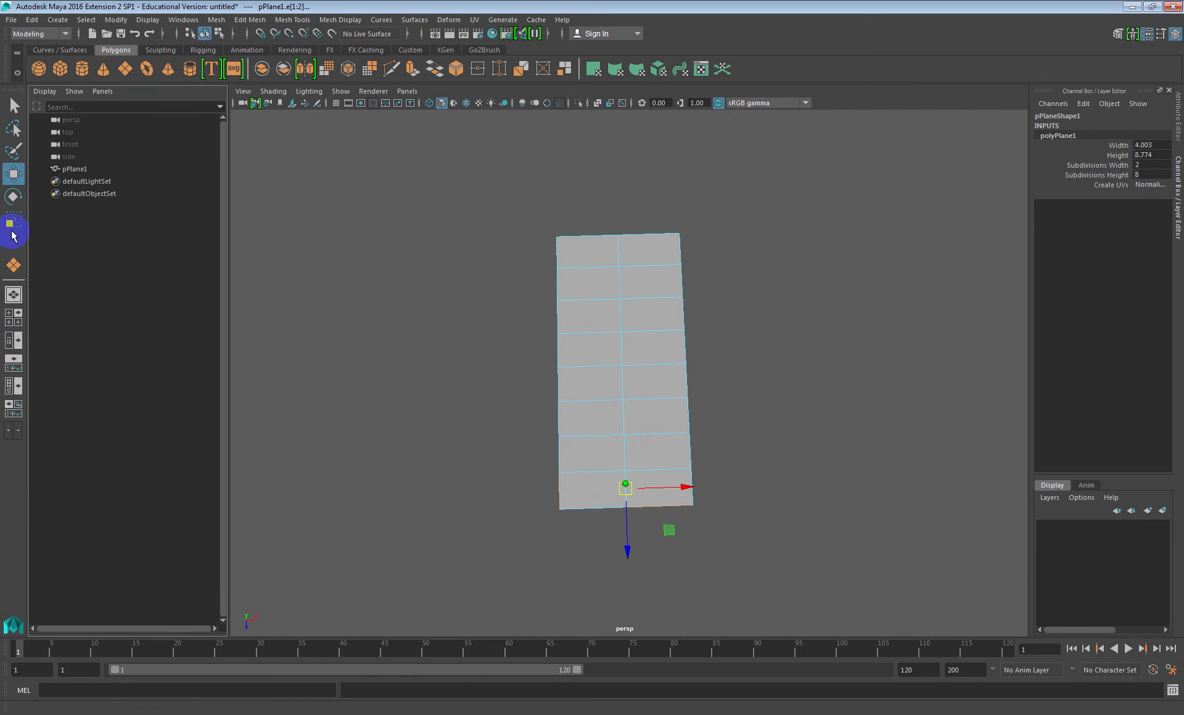
{"action": "double_click", "coordinate": [14, 176]}
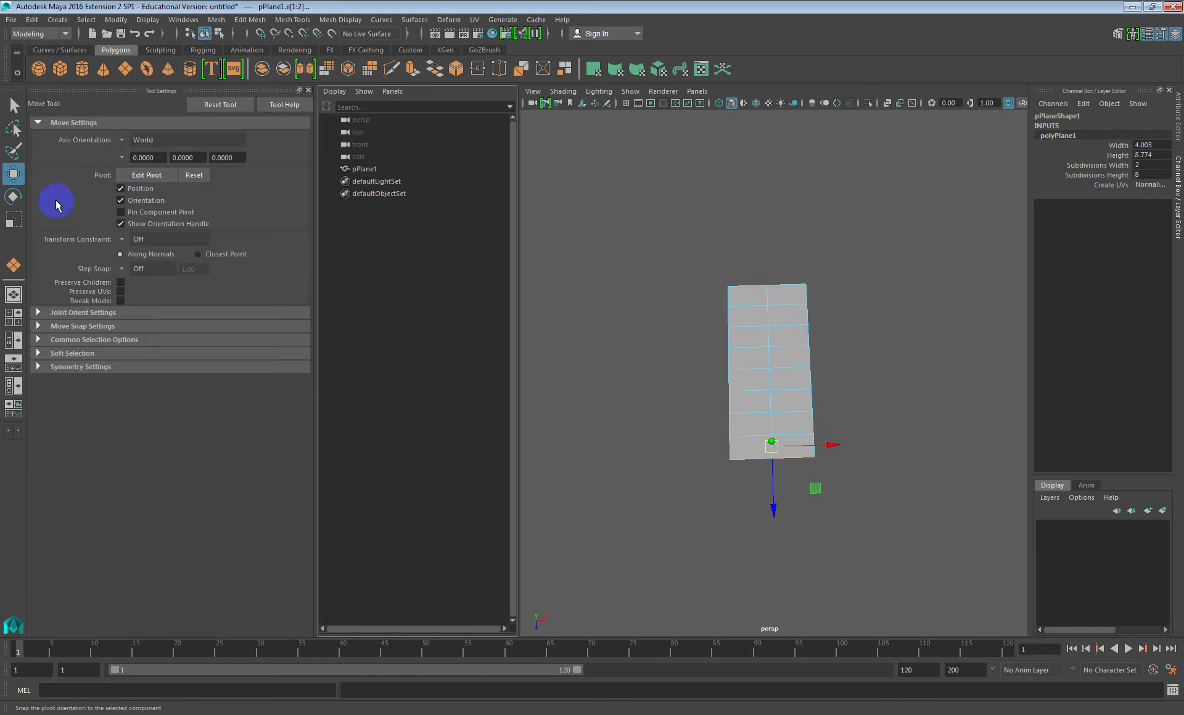
{"action": "left_click", "coordinate": [86, 368]}
{"action": "left_click", "coordinate": [126, 383]}
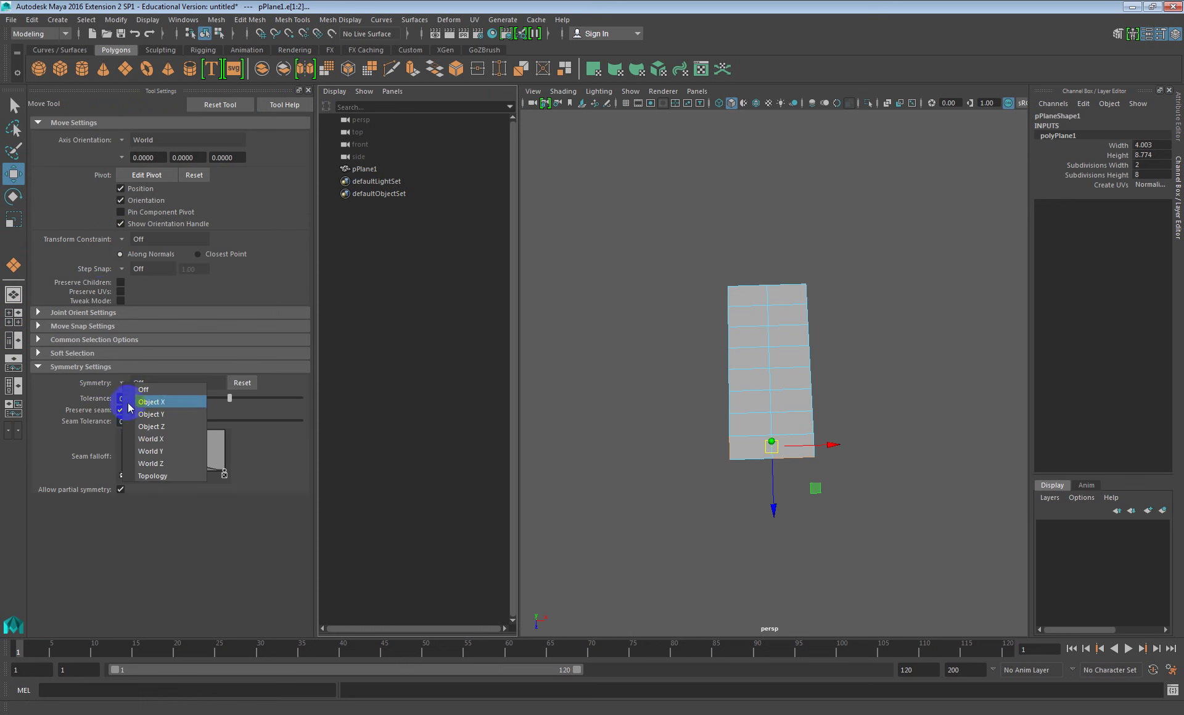
{"action": "left_click", "coordinate": [131, 404]}
{"action": "left_click_drag", "start_coordinate": [835, 447], "coordinate": [811, 447]}
{"action": "key", "text": "ctrl+z"}
Move the plane's vertices symmetrically into a paddle outline with a pointed end, a wide body and a narrow handle that flares slightly
{"action": "right_click_drag", "start_coordinate": [745, 395], "coordinate": [719, 379]}
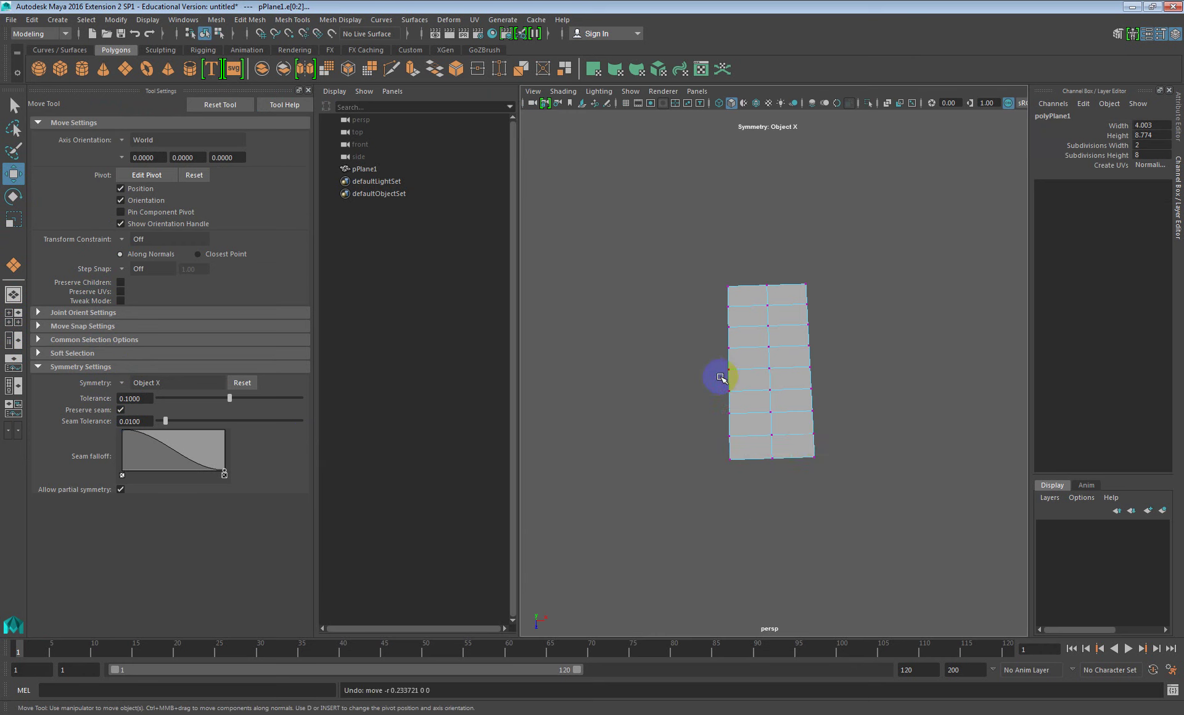
{"action": "middle_click_drag", "start_coordinate": [800, 341], "coordinate": [788, 386], "text": "alt"}
{"action": "scroll", "coordinate": [787, 386], "scroll_direction": "up", "scroll_amount": 3}
{"action": "scroll", "coordinate": [792, 380], "scroll_direction": "down", "scroll_amount": 2}
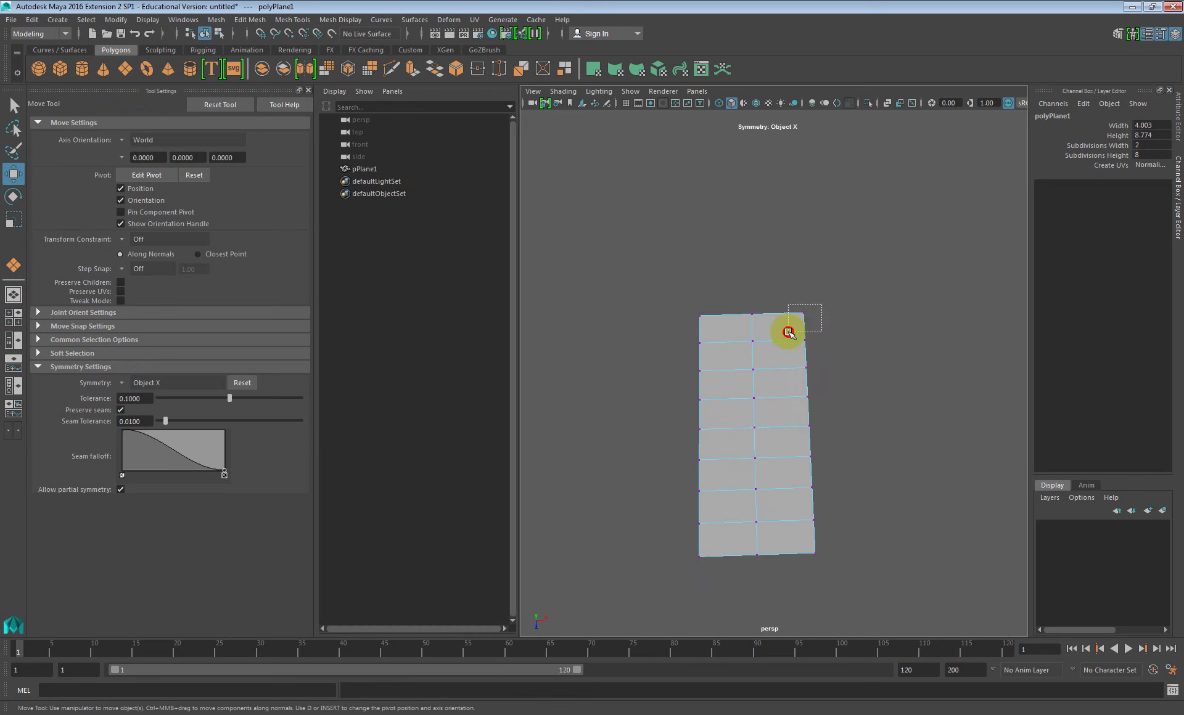
{"action": "left_click", "coordinate": [805, 316]}
{"action": "left_click_drag", "start_coordinate": [848, 312], "coordinate": [829, 312]}
{"action": "left_click", "coordinate": [751, 316]}
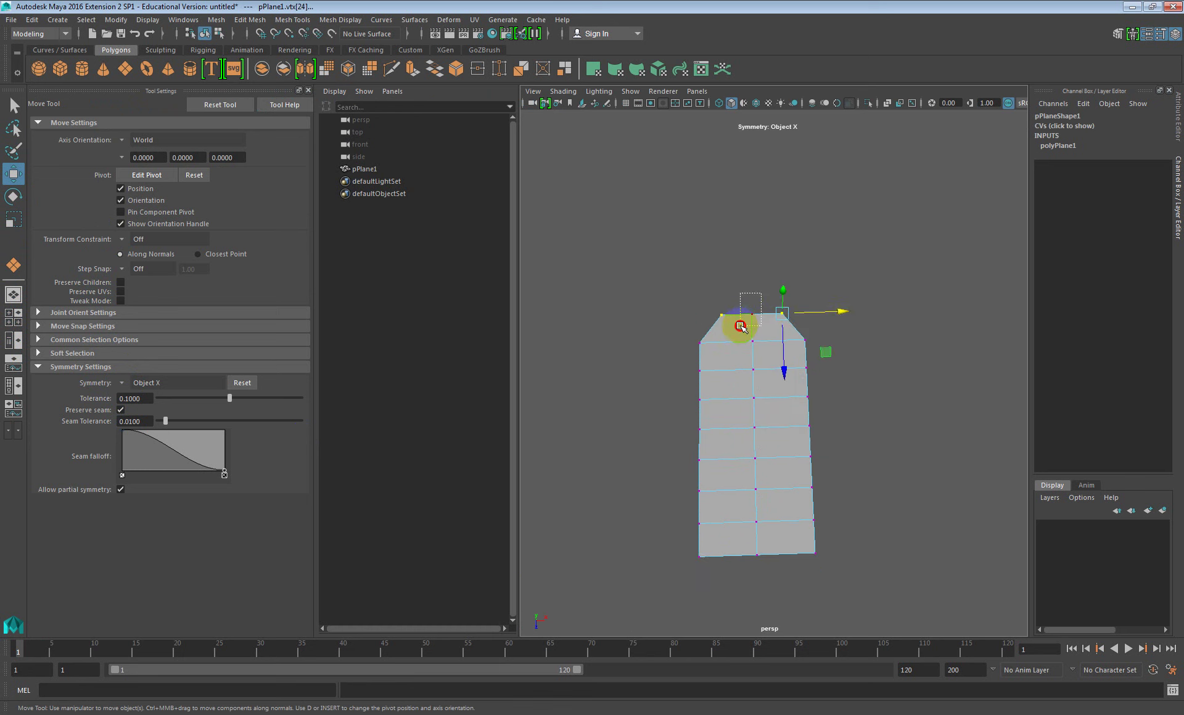
{"action": "left_click_drag", "start_coordinate": [758, 344], "coordinate": [753, 330]}
{"action": "left_click_drag", "start_coordinate": [840, 334], "coordinate": [826, 554]}
{"action": "left_click", "coordinate": [804, 431]}
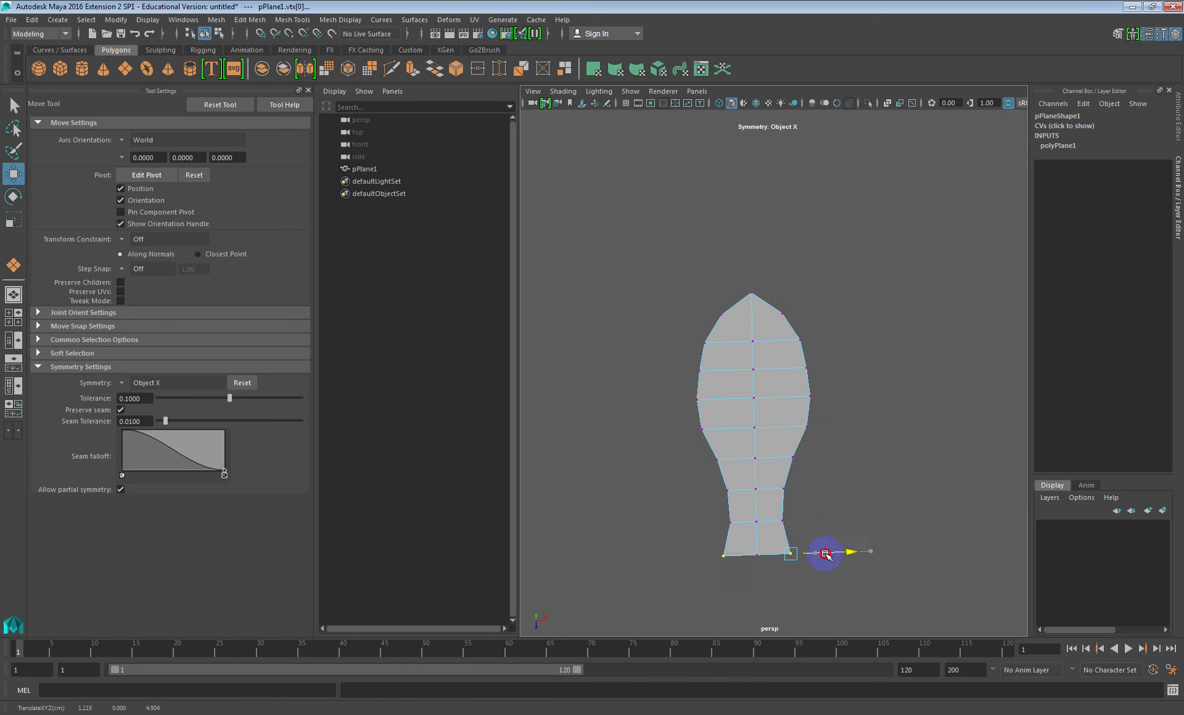
Shift the crosswise vertex rows near the pointed end along the paddle's length to even out their spacing
{"action": "left_click_drag", "start_coordinate": [801, 472], "coordinate": [846, 356], "text": "alt"}
{"action": "left_click_drag", "start_coordinate": [901, 313], "coordinate": [815, 368]}
{"action": "left_click_drag", "start_coordinate": [821, 285], "coordinate": [802, 418]}
{"action": "left_click_drag", "start_coordinate": [799, 373], "coordinate": [784, 376]}
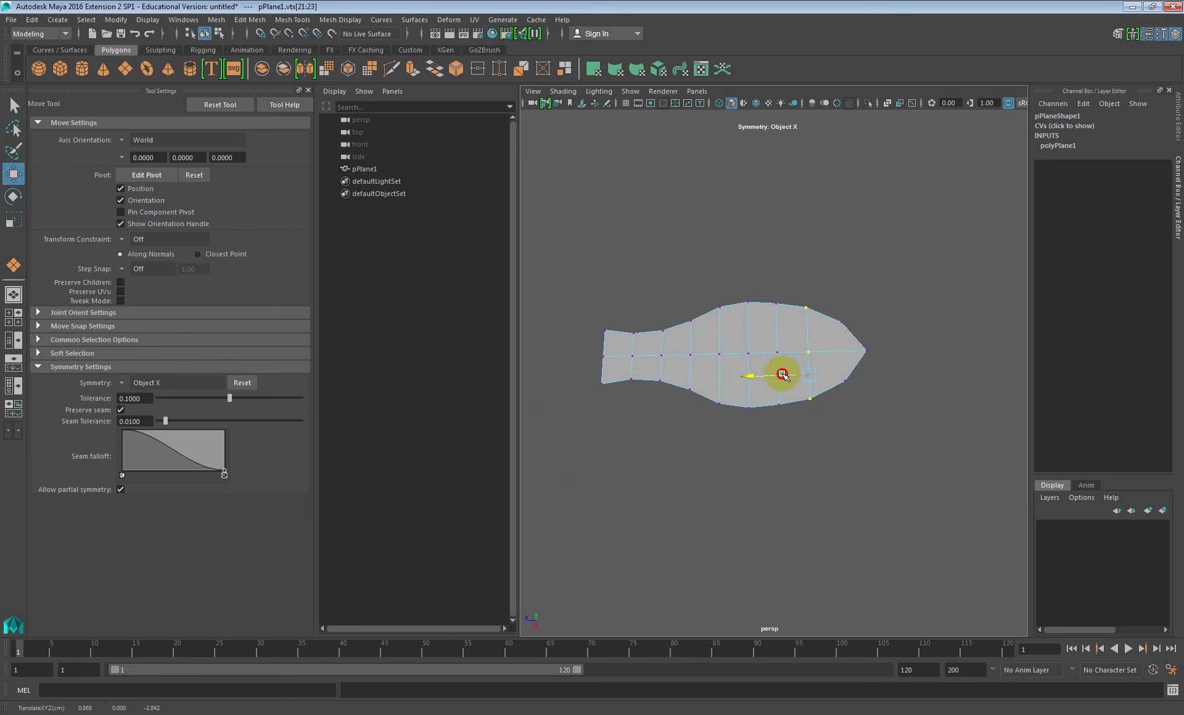
{"action": "left_click_drag", "start_coordinate": [790, 290], "coordinate": [788, 376]}
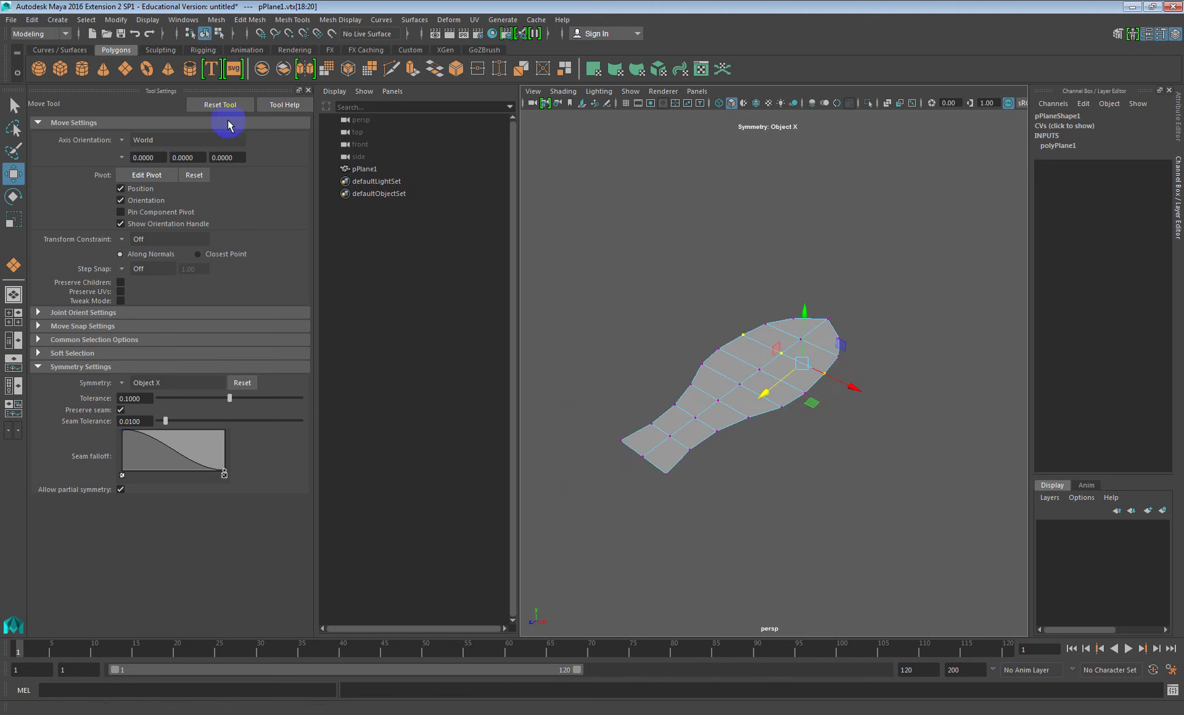
Close the Move tool settings and select the paddle plane as a whole object
{"action": "left_click", "coordinate": [306, 90]}
{"action": "left_click_drag", "start_coordinate": [654, 345], "coordinate": [678, 344], "text": "alt"}
{"action": "left_click", "coordinate": [677, 340]}
{"action": "right_click_drag", "start_coordinate": [664, 333], "coordinate": [690, 330]}
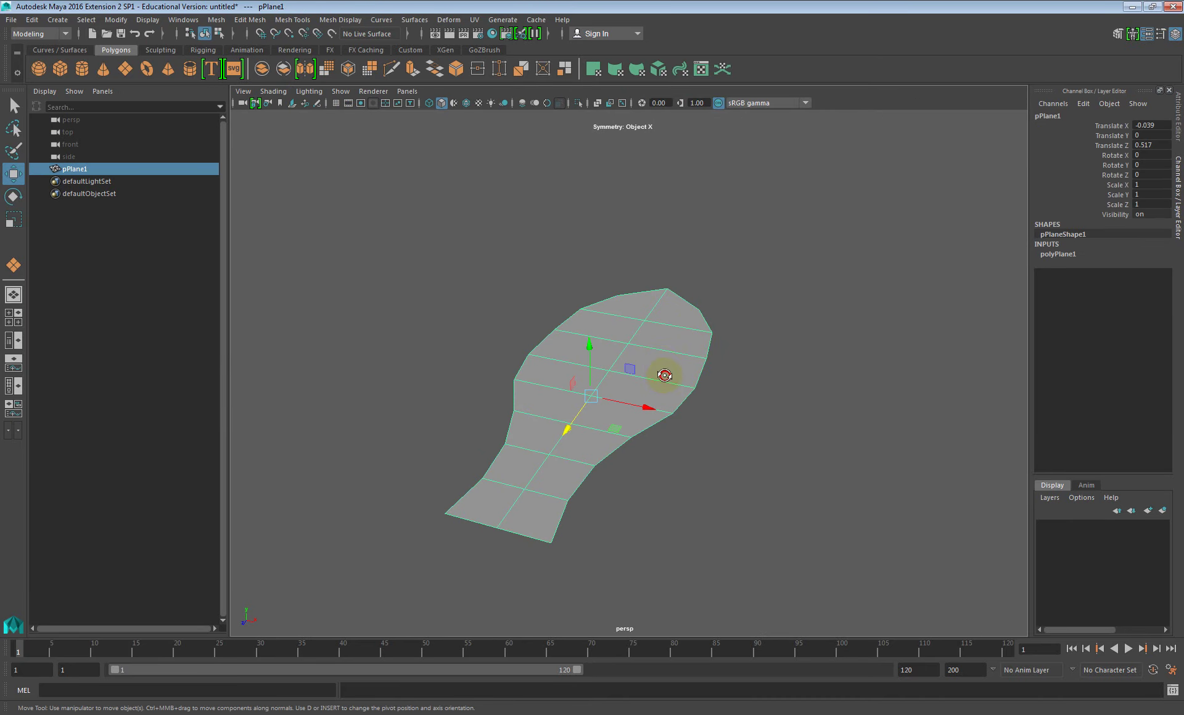
{"action": "left_click_drag", "start_coordinate": [664, 375], "coordinate": [645, 358], "text": "alt"}
Select all faces of the paddle shape and extrude them together into a thick slab
{"action": "key", "text": "F11"}
{"action": "left_click_drag", "start_coordinate": [777, 250], "coordinate": [432, 532]}
{"action": "right_click_drag", "start_coordinate": [713, 415], "coordinate": [723, 423]}
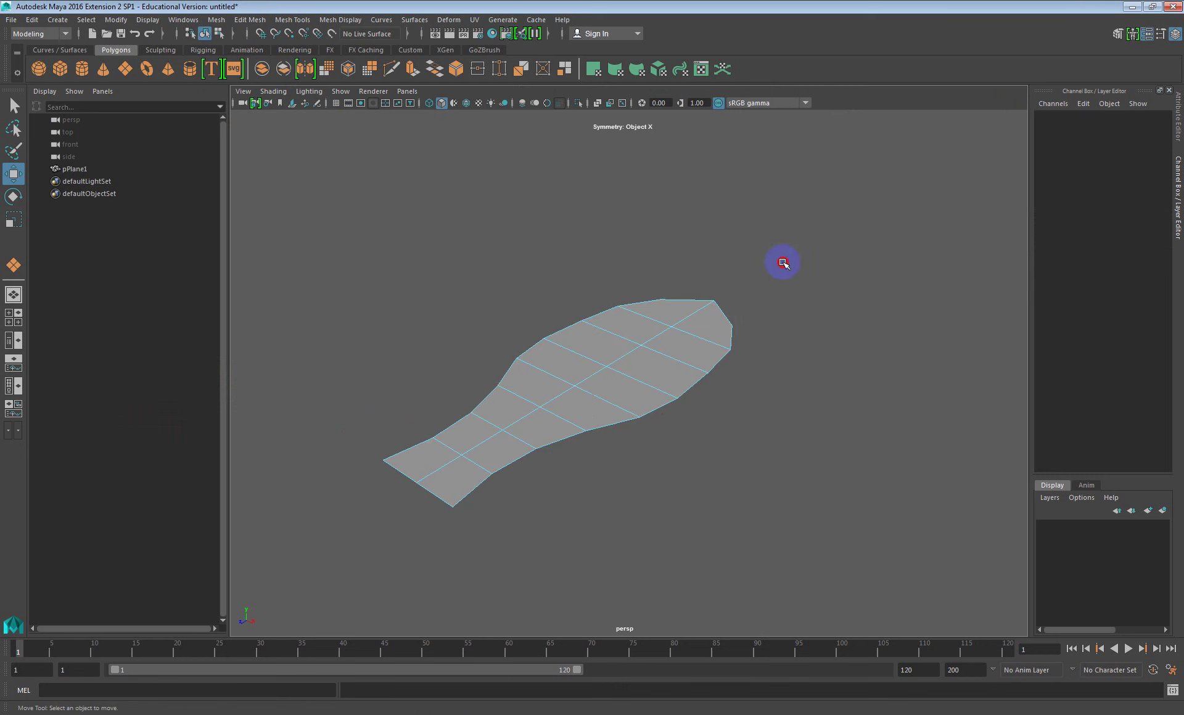
{"action": "left_click_drag", "start_coordinate": [783, 262], "coordinate": [323, 607]}
{"action": "left_click", "coordinate": [684, 336]}
{"action": "left_click", "coordinate": [682, 343]}
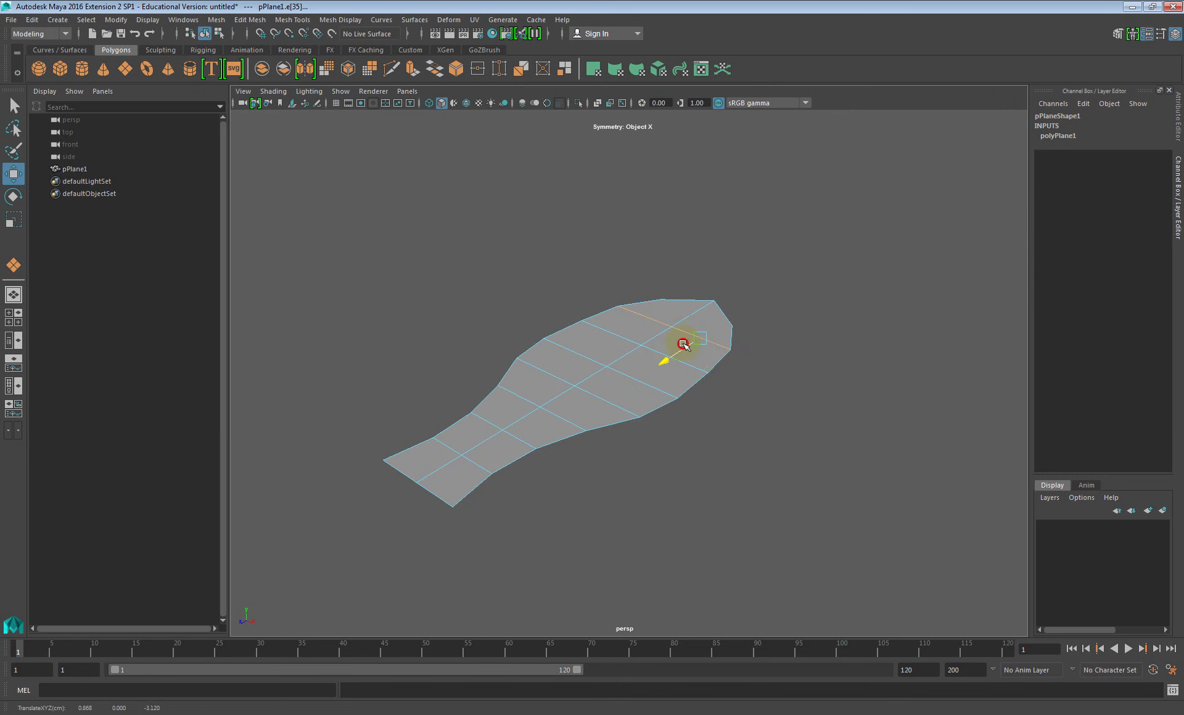
{"action": "double_click", "coordinate": [678, 343]}
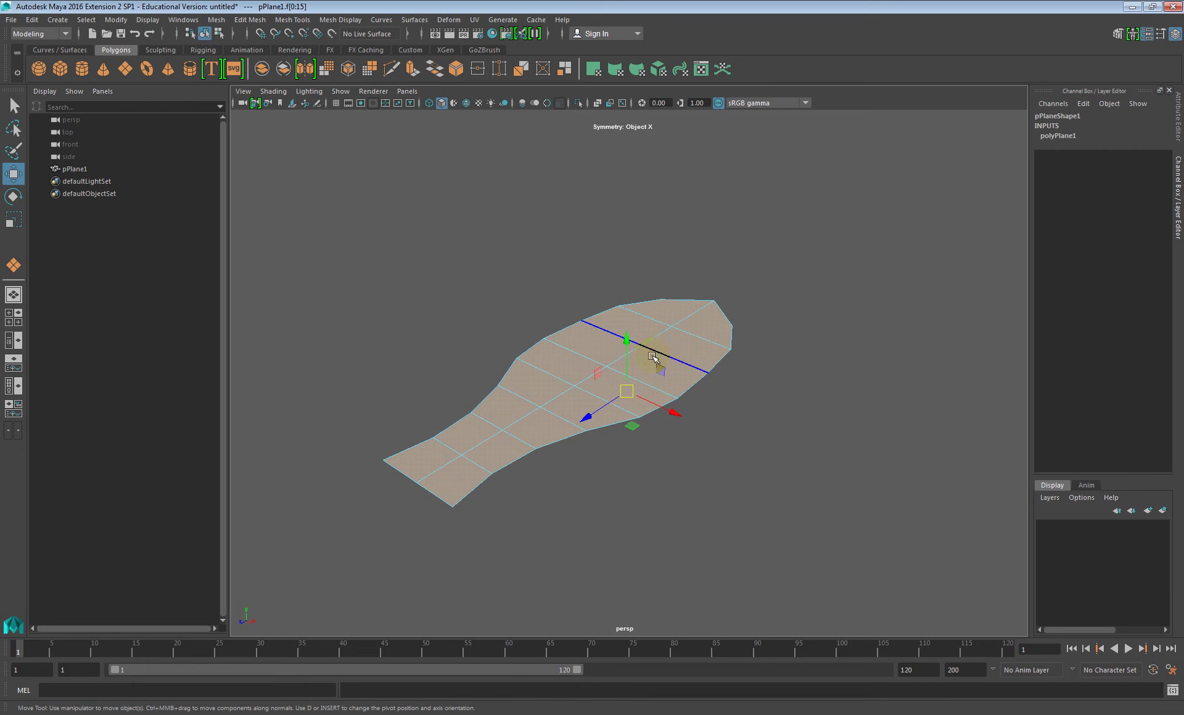
{"action": "key", "text": "ctrl+e"}
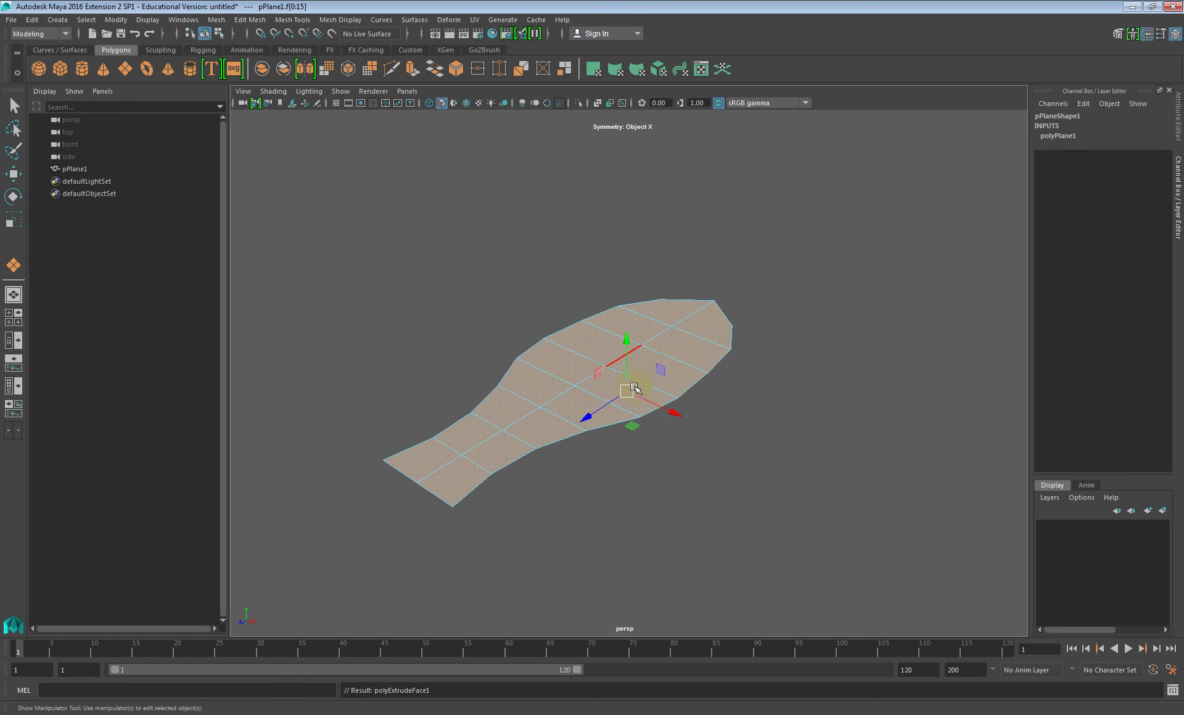
{"action": "left_click", "coordinate": [667, 336]}
{"action": "key", "text": "ctrl+z"}
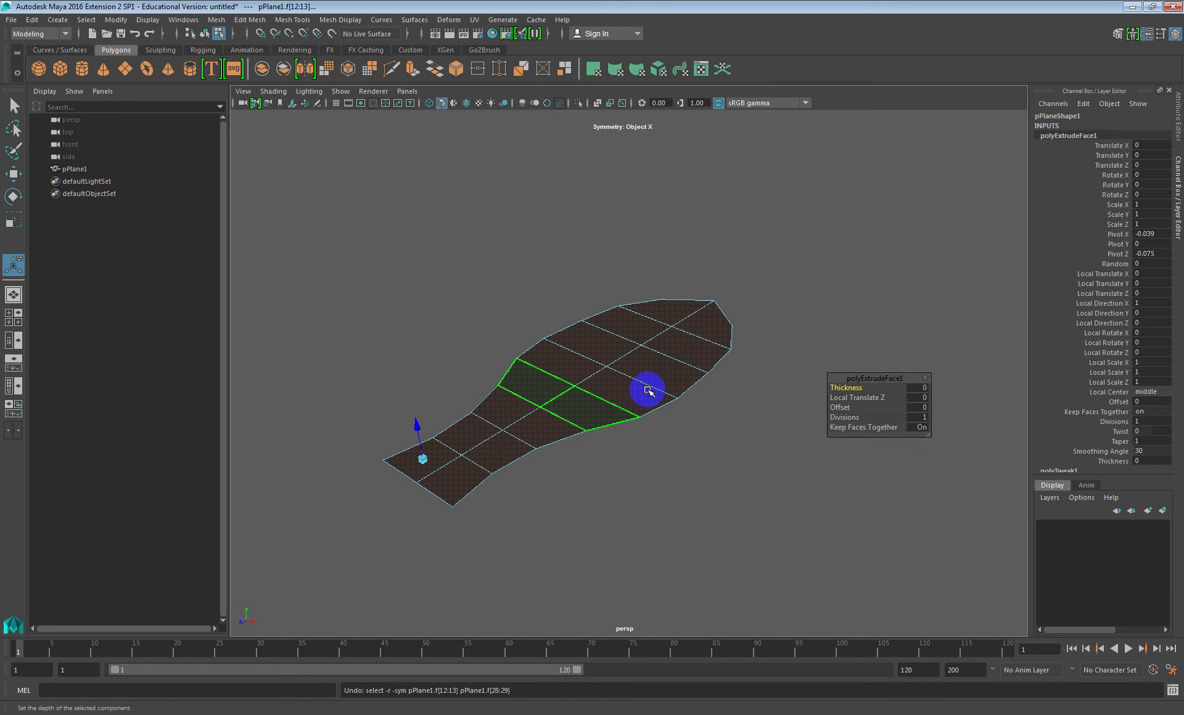
{"action": "left_click_drag", "start_coordinate": [418, 428], "coordinate": [682, 403]}
{"action": "left_click", "coordinate": [814, 366]}
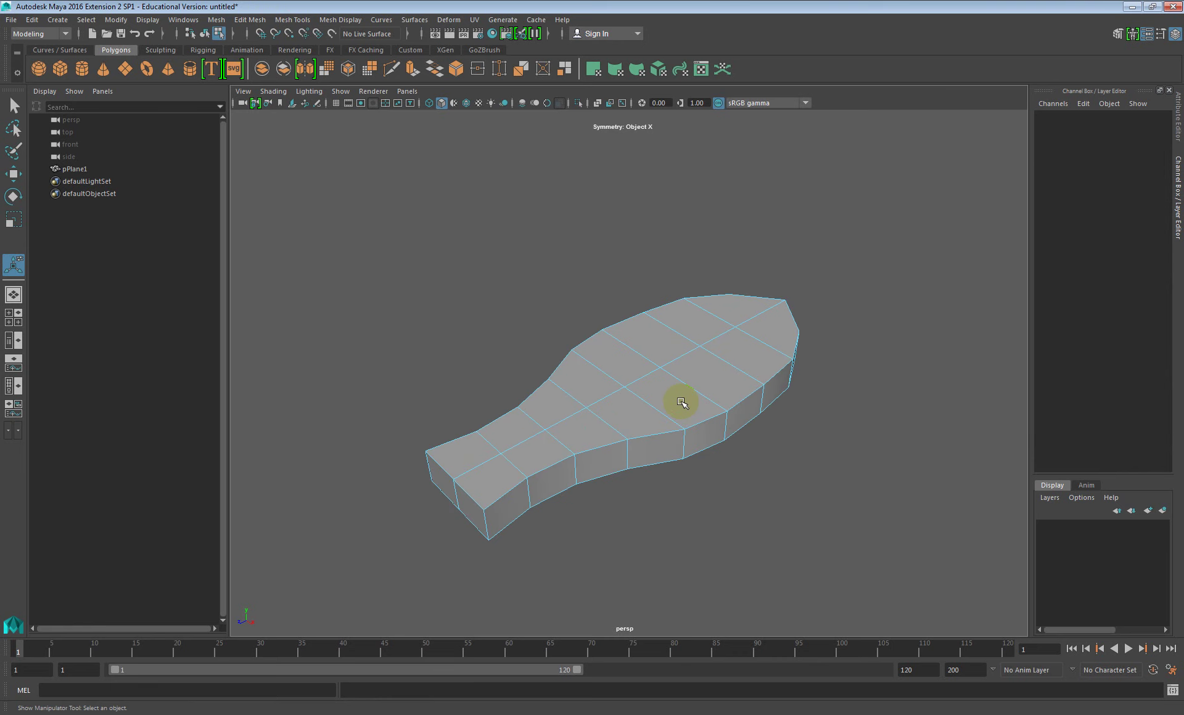
Turn on the smooth mesh preview for the extruded paddle
{"action": "key", "text": "3"}
{"action": "key", "text": "2"}
{"action": "key", "text": "3"}
{"action": "left_click_drag", "start_coordinate": [725, 404], "coordinate": [761, 439], "text": "alt"}
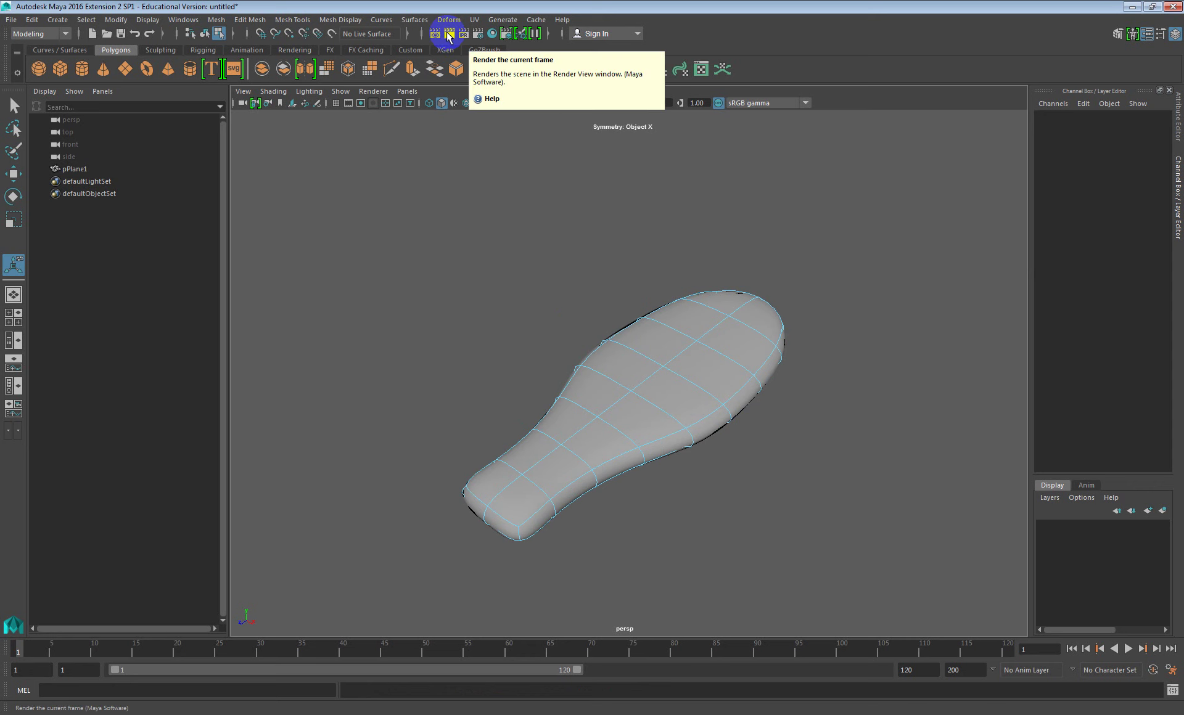
Render the current frame with Maya Software, compare the render with the smoothed preview, and close the Render View
{"action": "left_click", "coordinate": [449, 35]}
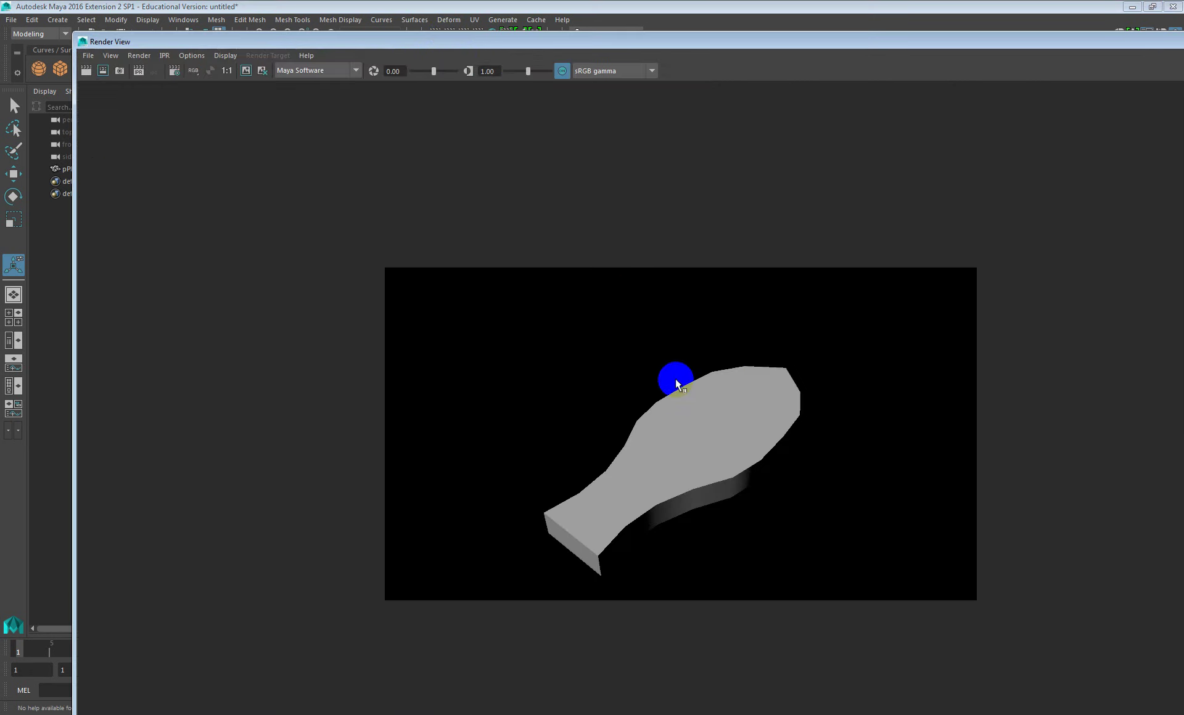
{"action": "left_click_drag", "start_coordinate": [820, 42], "coordinate": [658, 35]}
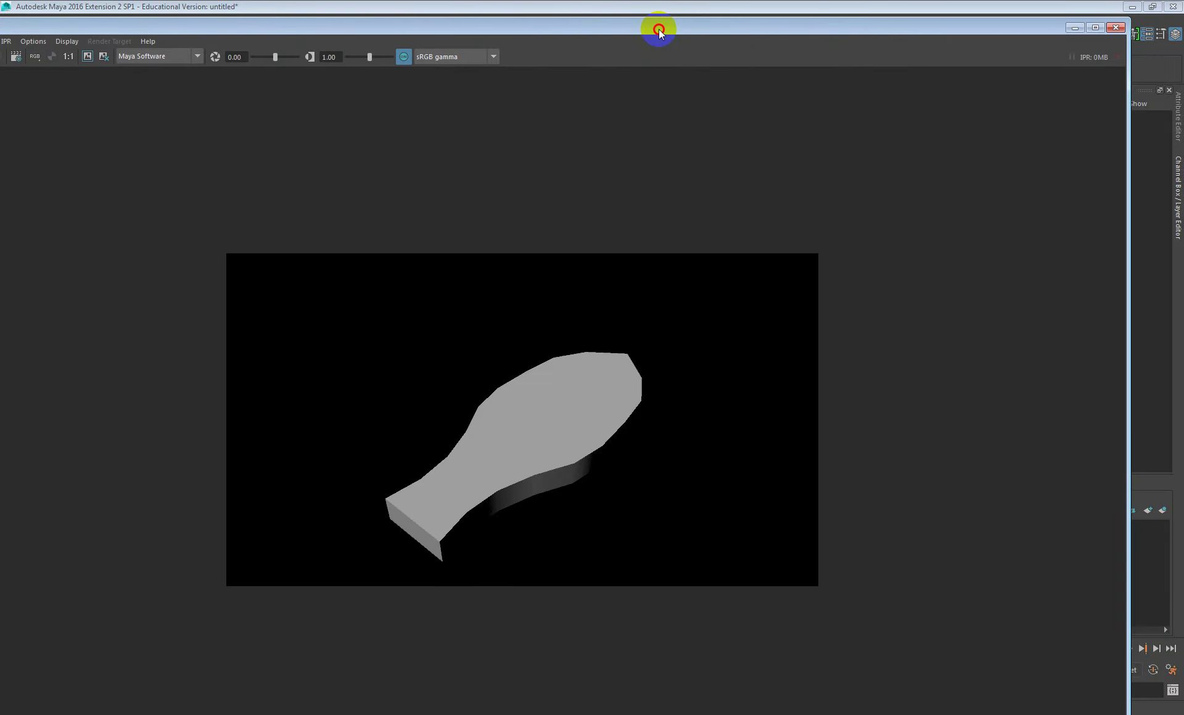
{"action": "double_click", "coordinate": [658, 29]}
{"action": "double_click", "coordinate": [202, 7]}
{"action": "left_click_drag", "start_coordinate": [322, 27], "coordinate": [505, 31]}
{"action": "left_click_drag", "start_coordinate": [103, 23], "coordinate": [651, 397]}
{"action": "left_click_drag", "start_coordinate": [781, 404], "coordinate": [348, 174]}
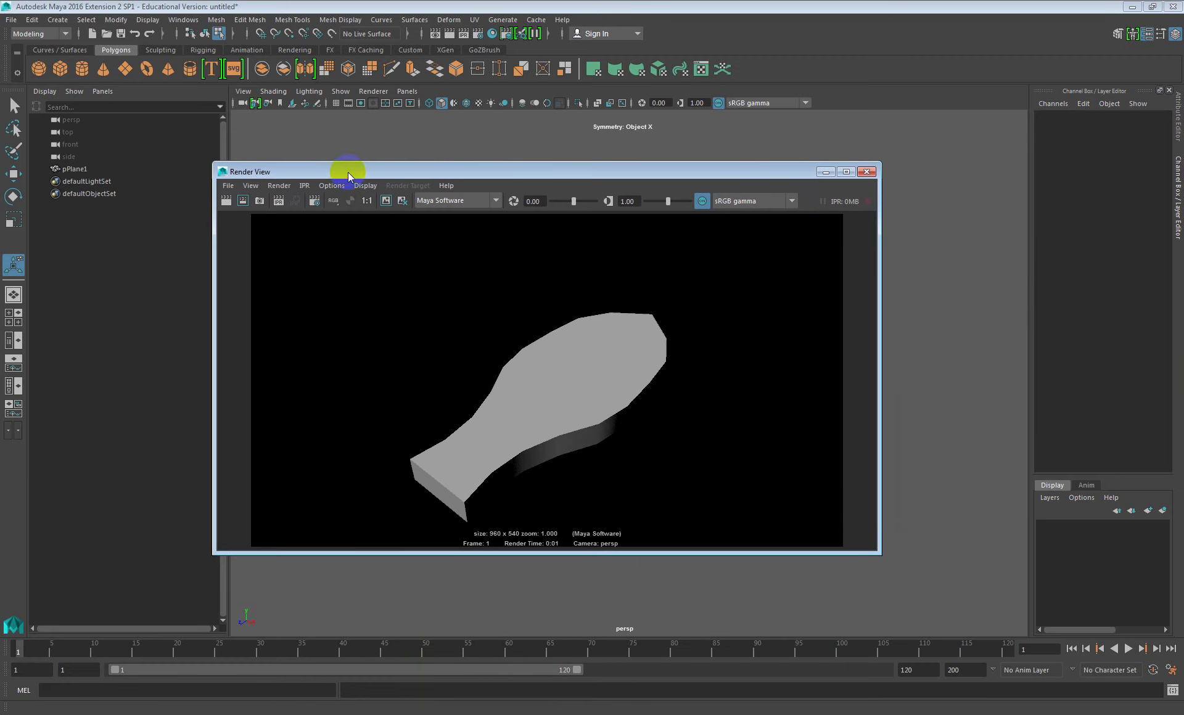
{"action": "left_click", "coordinate": [867, 171]}
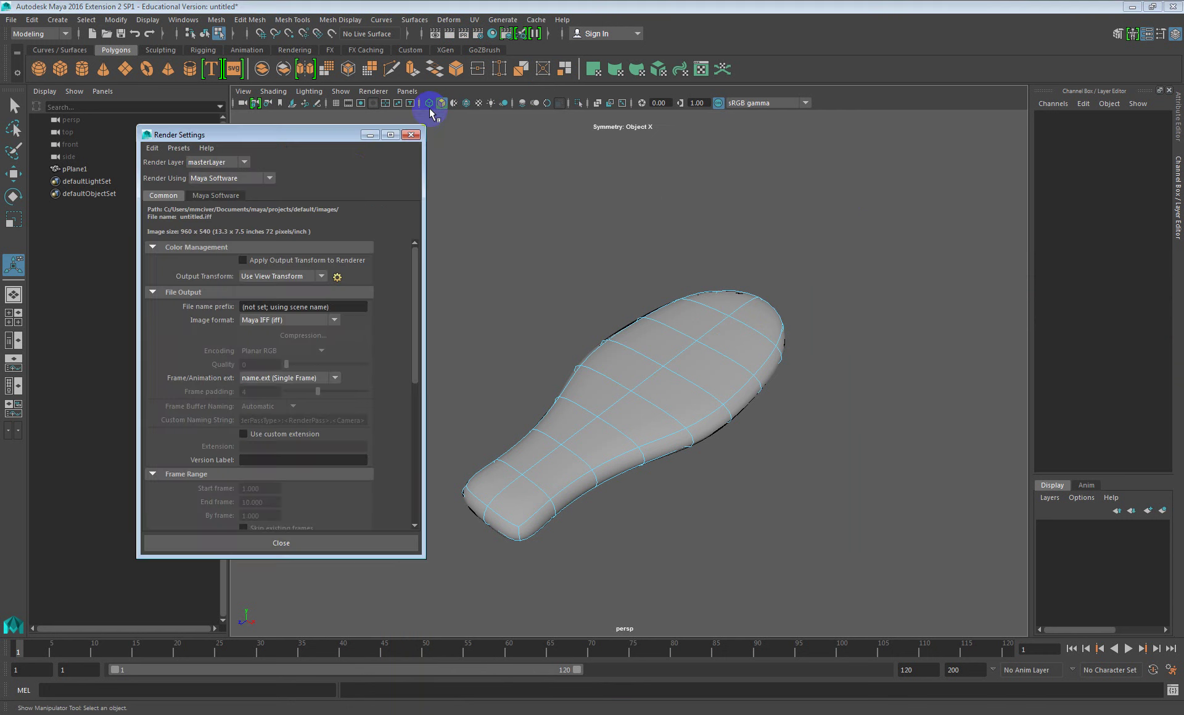
Check which renderers are available in the Render Settings, keep Maya Software, and close the window
{"action": "left_click", "coordinate": [240, 179]}
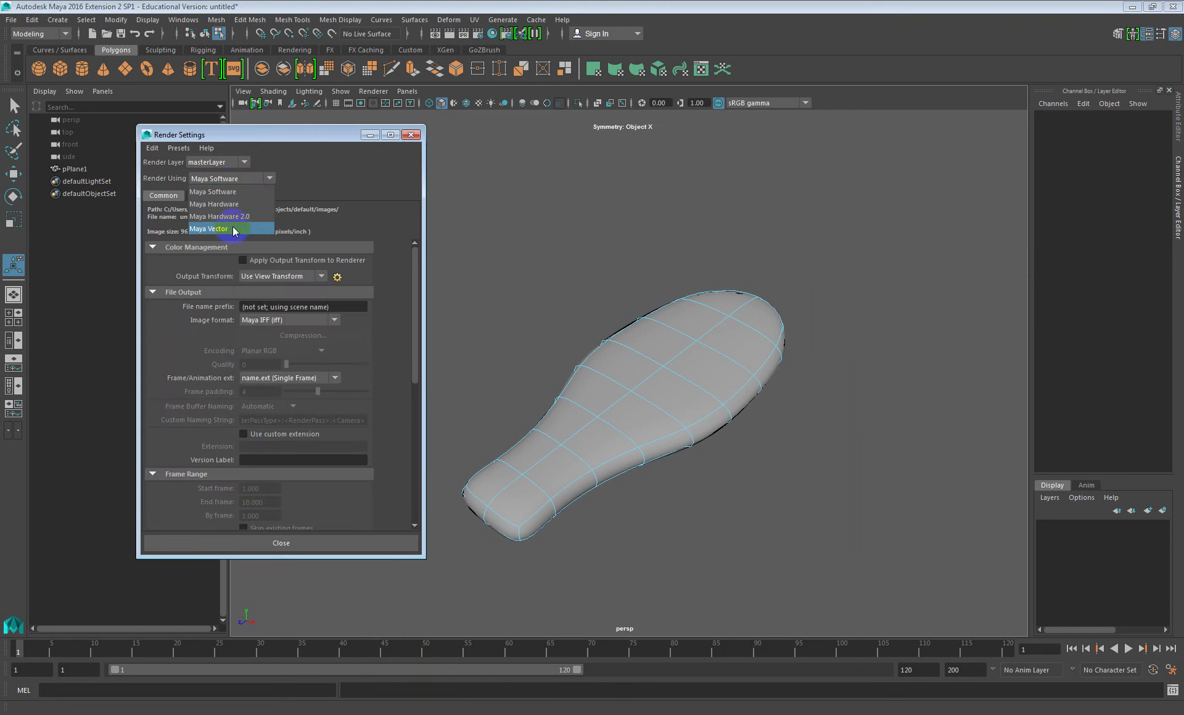
{"action": "left_click", "coordinate": [222, 191]}
{"action": "left_click", "coordinate": [411, 134]}
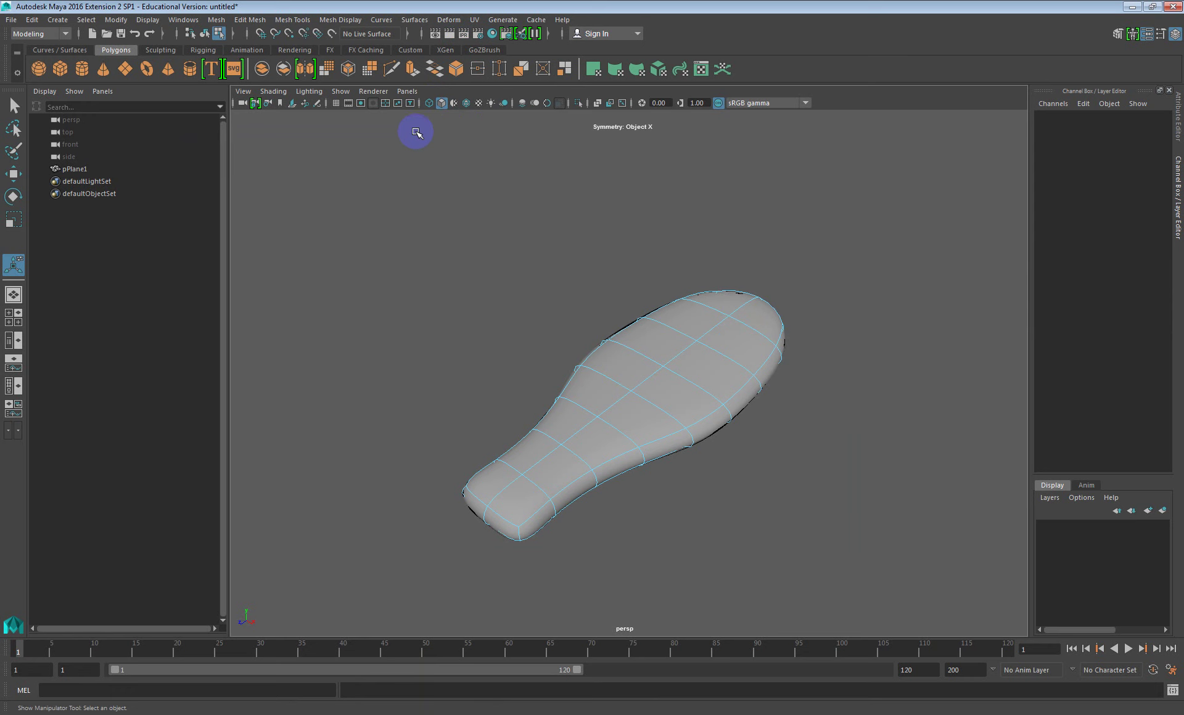
Open the Plug-in Manager and load the Turtle.mll renderer plug-in
{"action": "left_click", "coordinate": [184, 19]}
{"action": "mouse_move", "coordinate": [232, 114]}
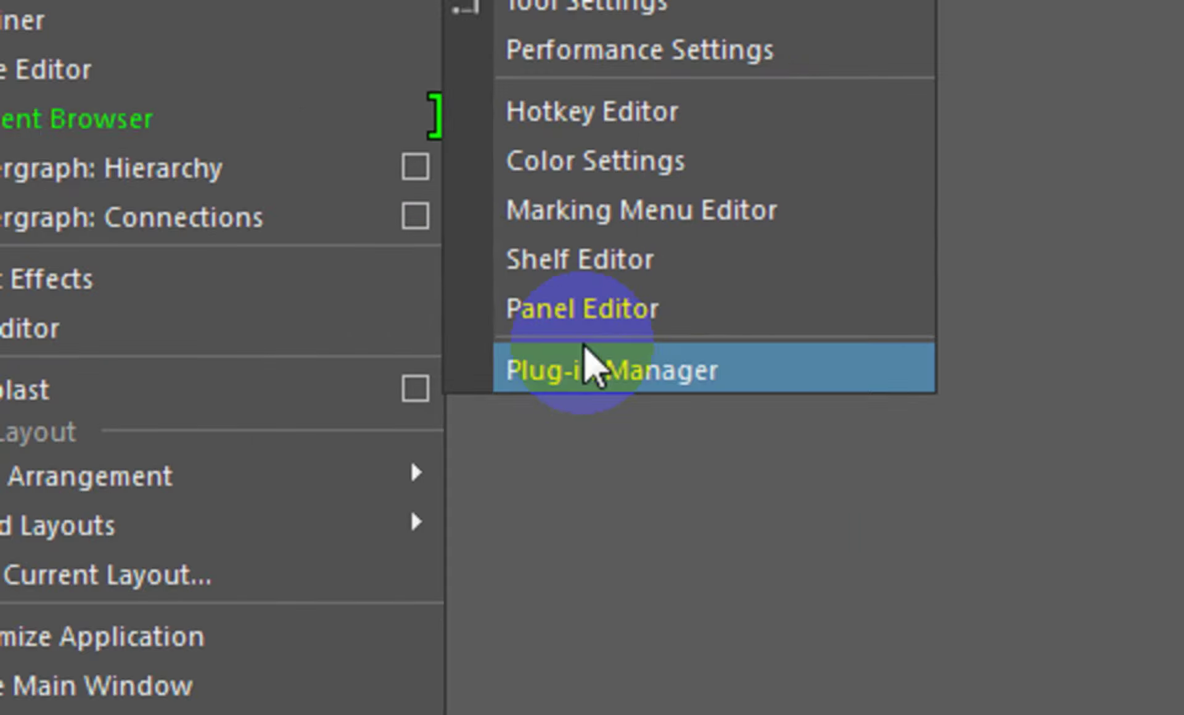
{"action": "mouse_move", "coordinate": [209, 53]}
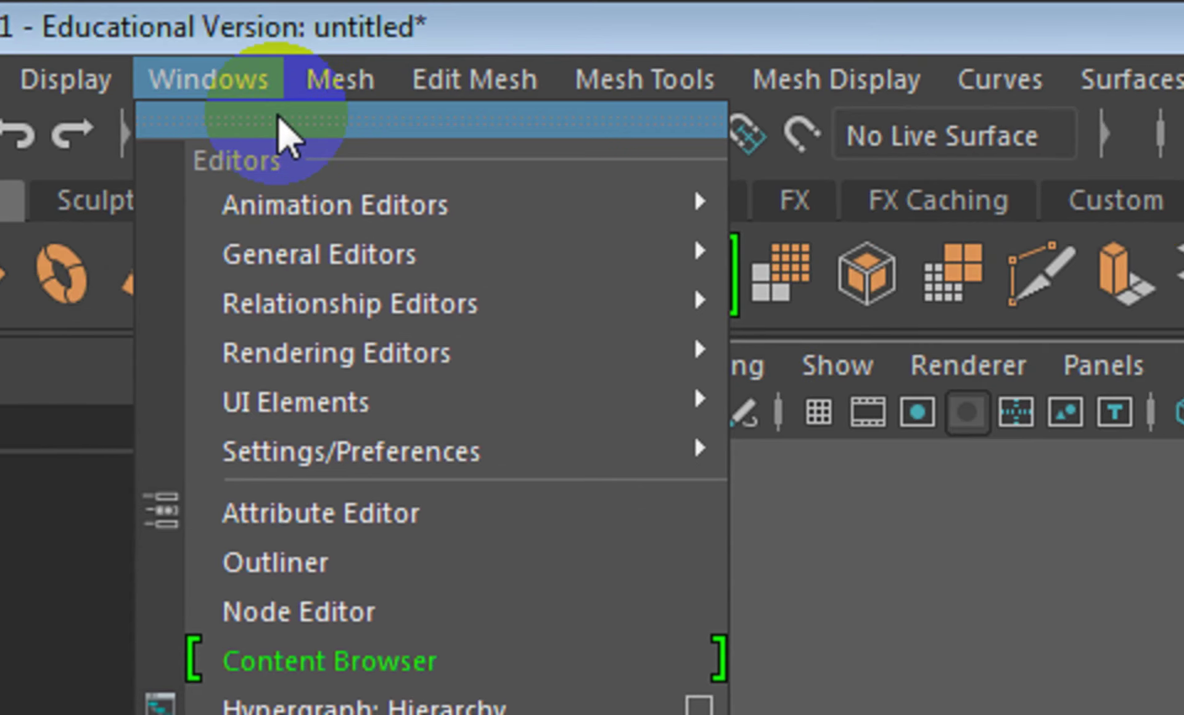
{"action": "mouse_move", "coordinate": [246, 338]}
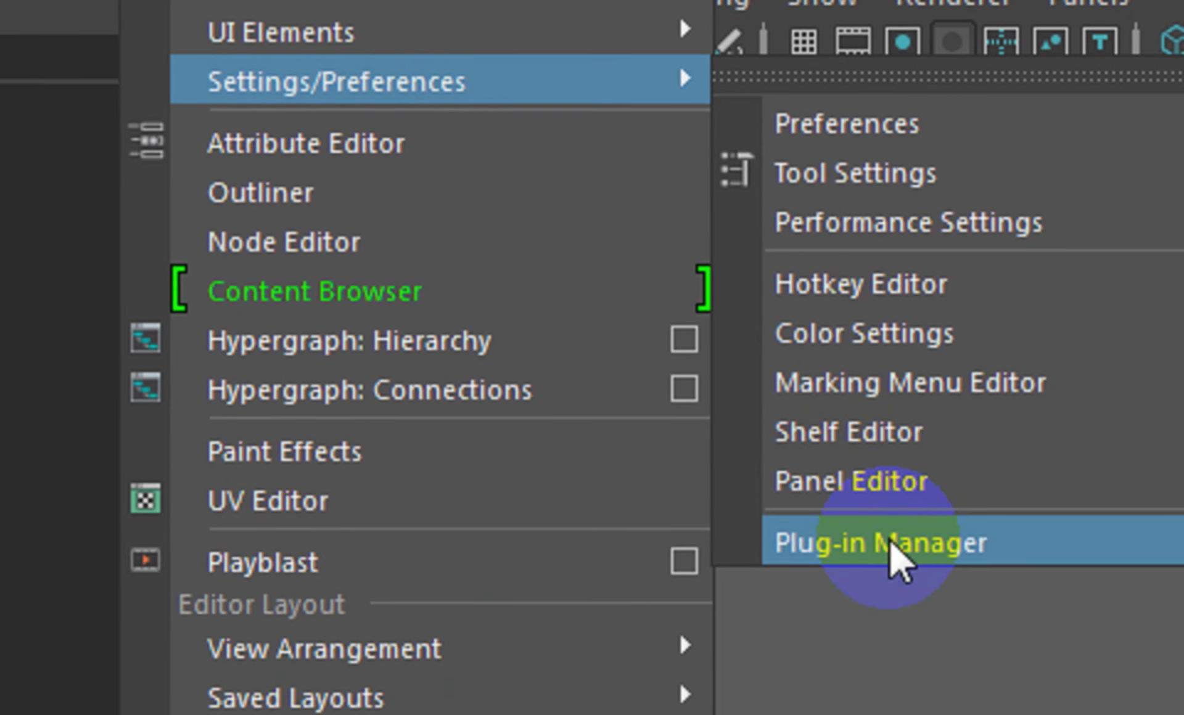
{"action": "left_click", "coordinate": [894, 552]}
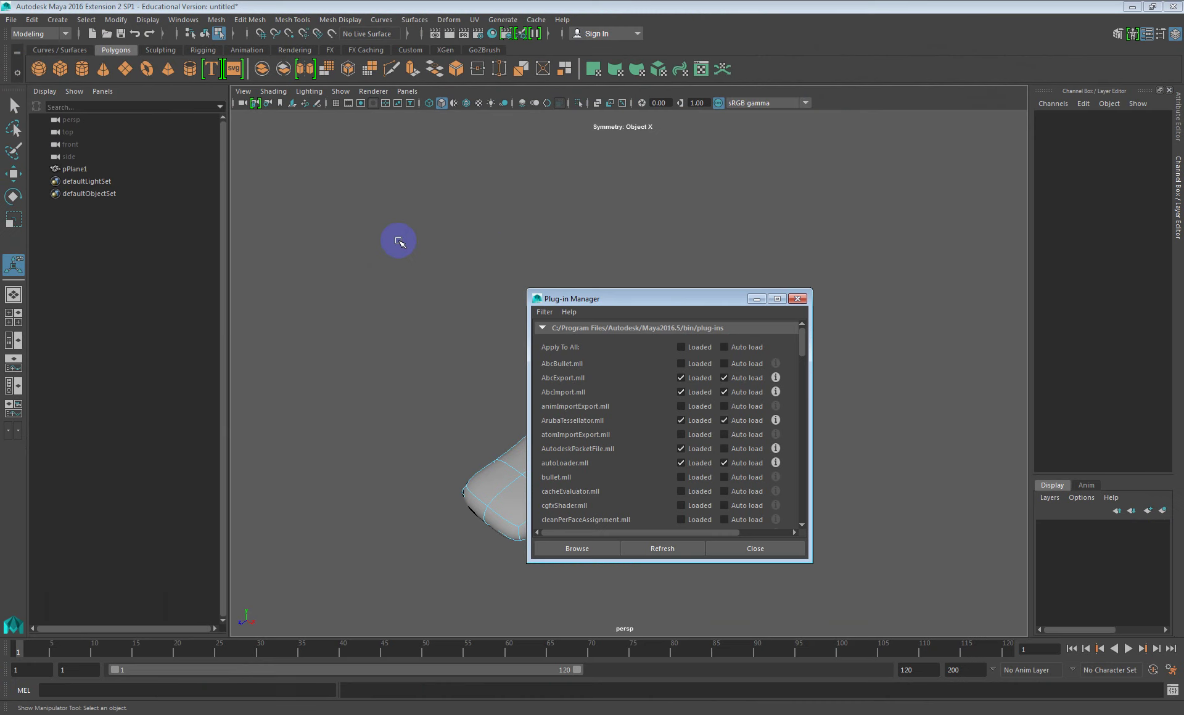
{"action": "scroll", "coordinate": [666, 412], "scroll_direction": "down", "scroll_amount": 2}
{"action": "scroll", "coordinate": [667, 412], "scroll_direction": "down", "scroll_amount": 4}
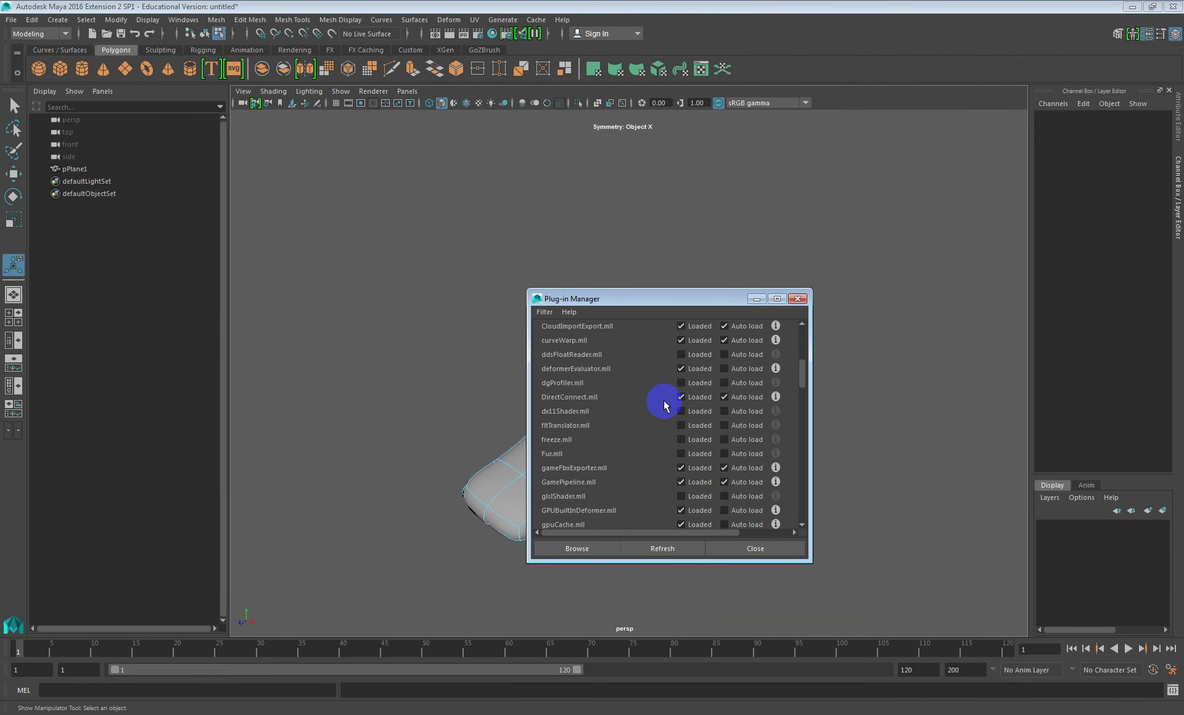
{"action": "scroll", "coordinate": [664, 405], "scroll_direction": "down", "scroll_amount": 8}
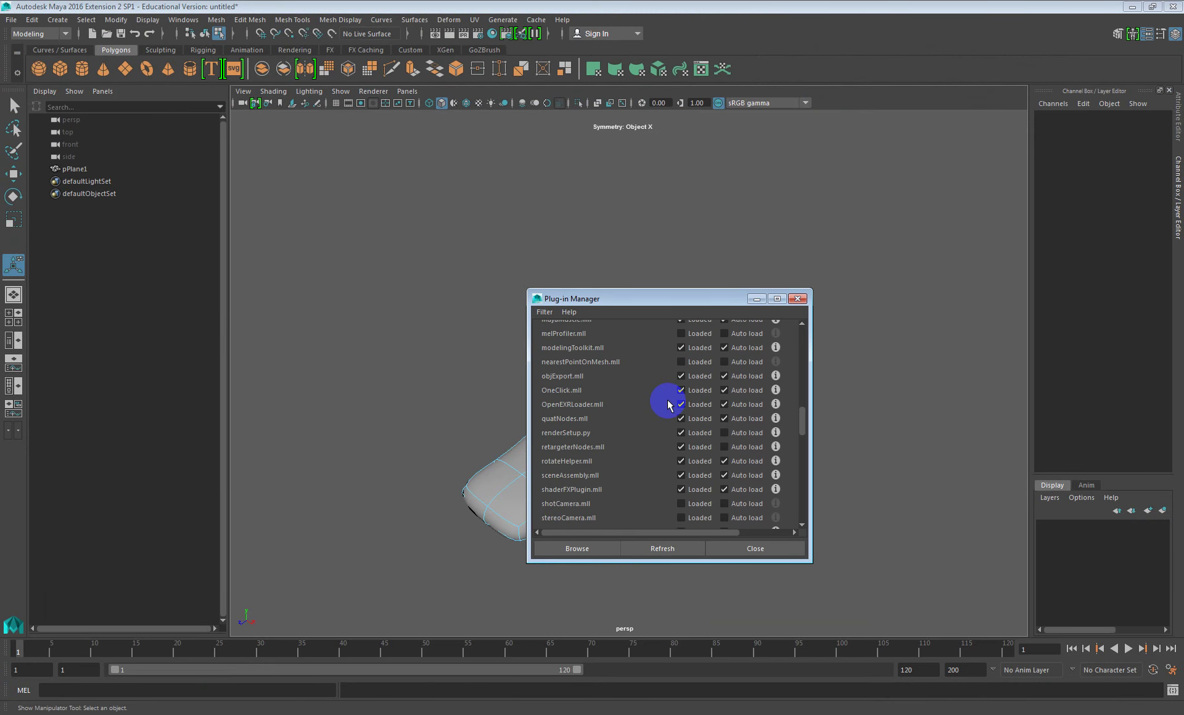
{"action": "scroll", "coordinate": [670, 404], "scroll_direction": "down", "scroll_amount": 2}
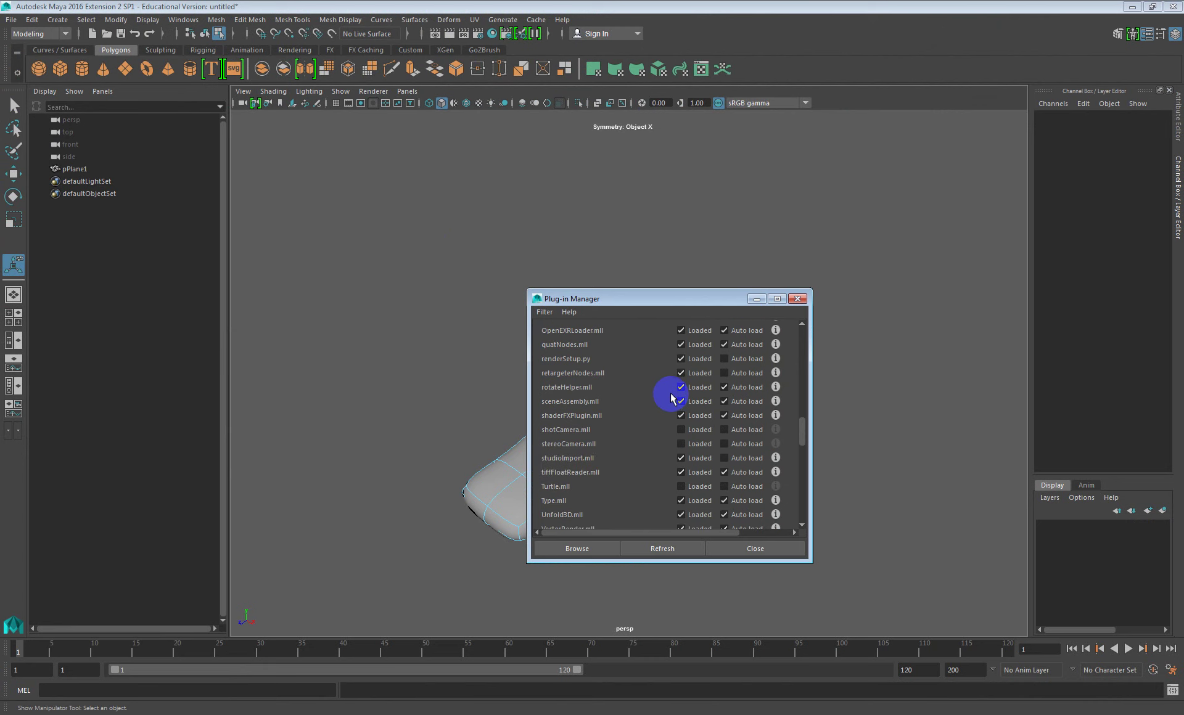
{"action": "scroll", "coordinate": [672, 397], "scroll_direction": "down", "scroll_amount": 1}
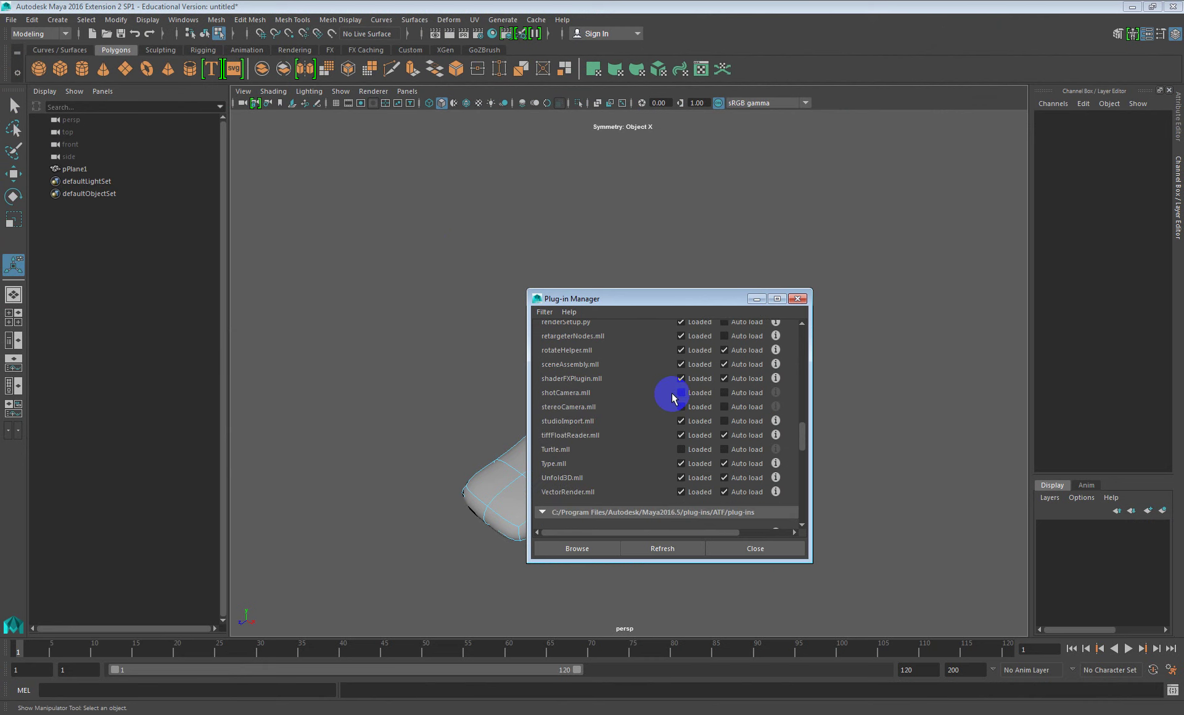
{"action": "left_click", "coordinate": [687, 447]}
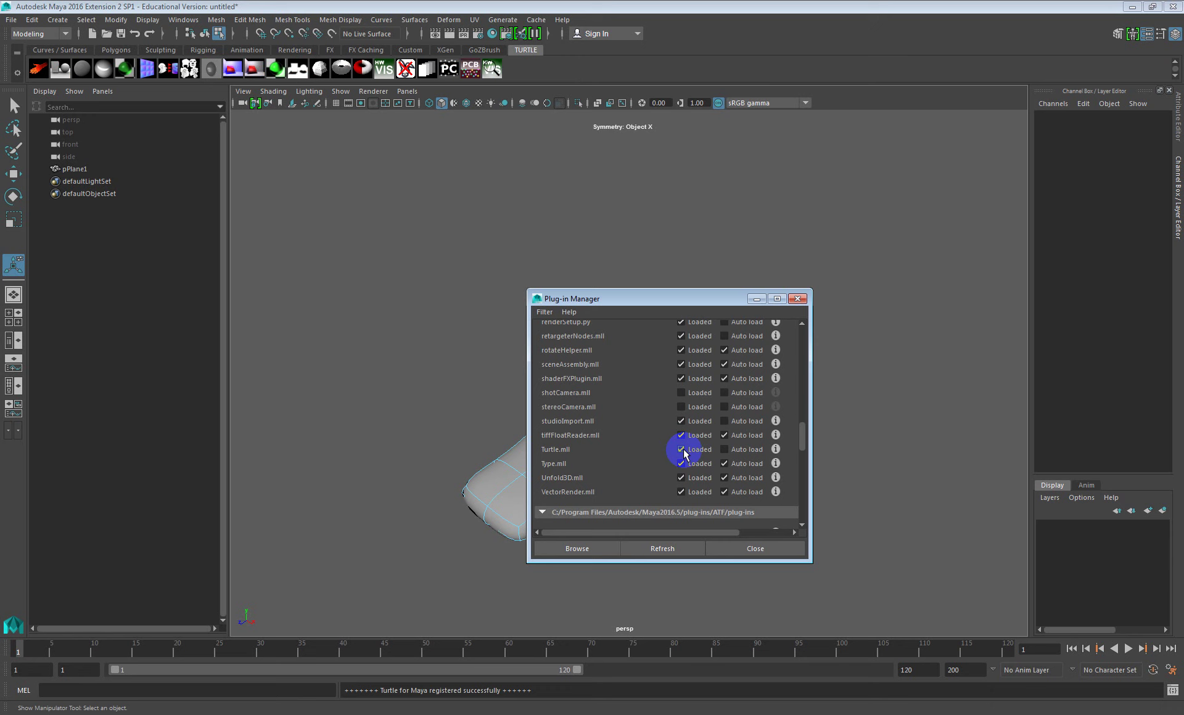
Load the mental ray plug-in Mayatomr.mll and enable Auto load for it
{"action": "scroll", "coordinate": [688, 451], "scroll_direction": "down", "scroll_amount": 3}
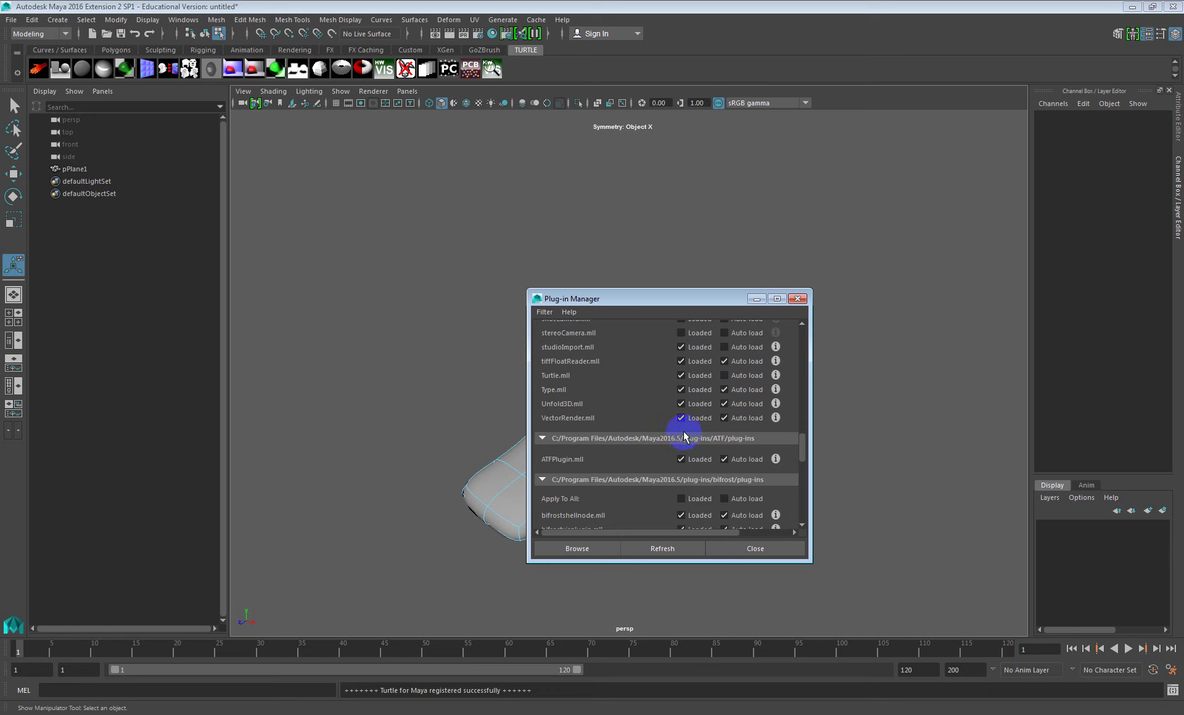
{"action": "scroll", "coordinate": [688, 418], "scroll_direction": "down", "scroll_amount": 6}
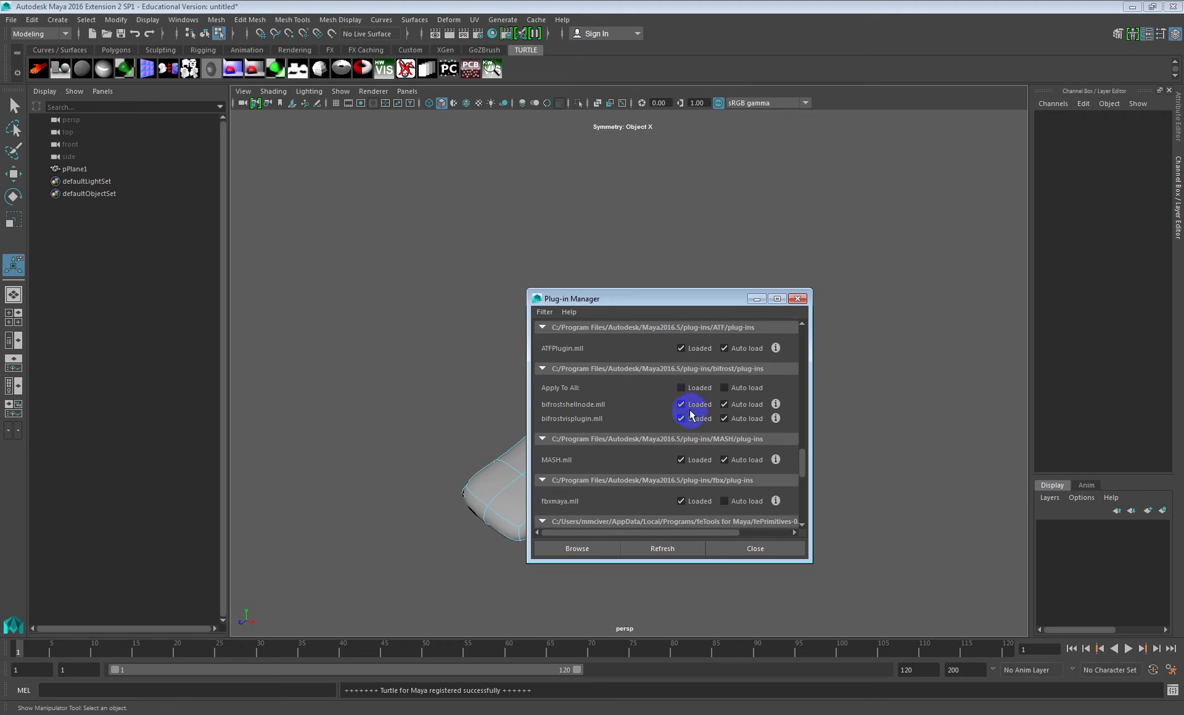
{"action": "scroll", "coordinate": [678, 423], "scroll_direction": "down", "scroll_amount": 1}
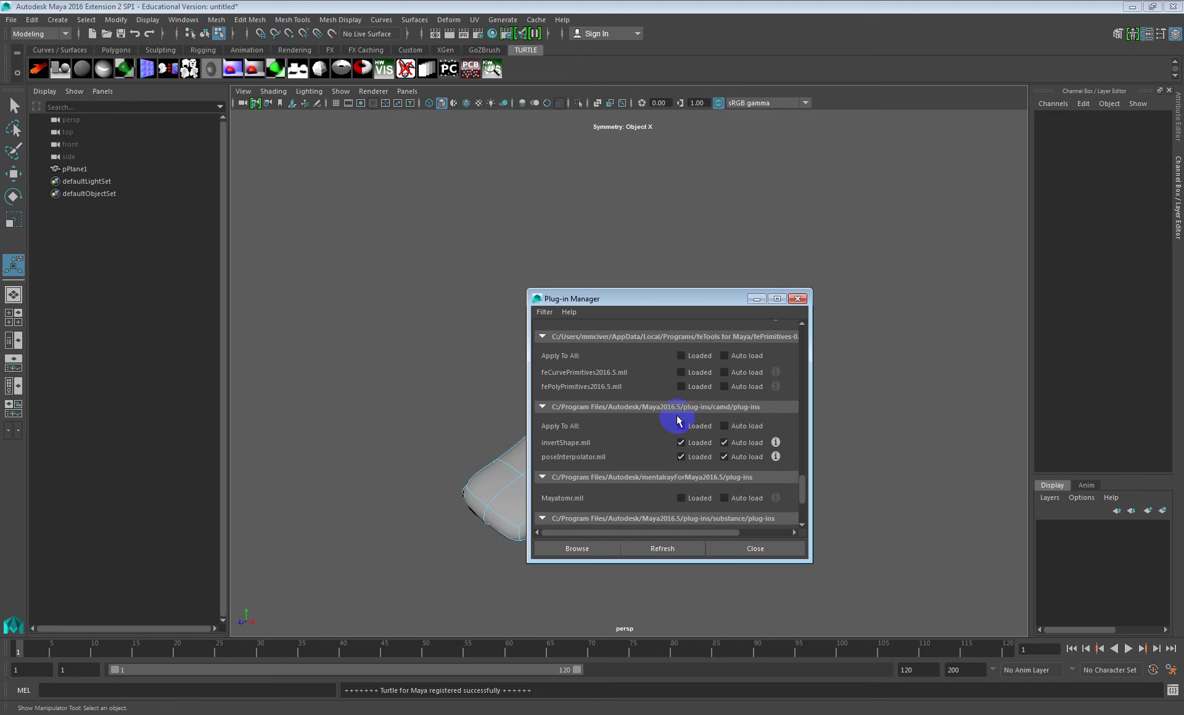
{"action": "scroll", "coordinate": [672, 420], "scroll_direction": "down", "scroll_amount": 1}
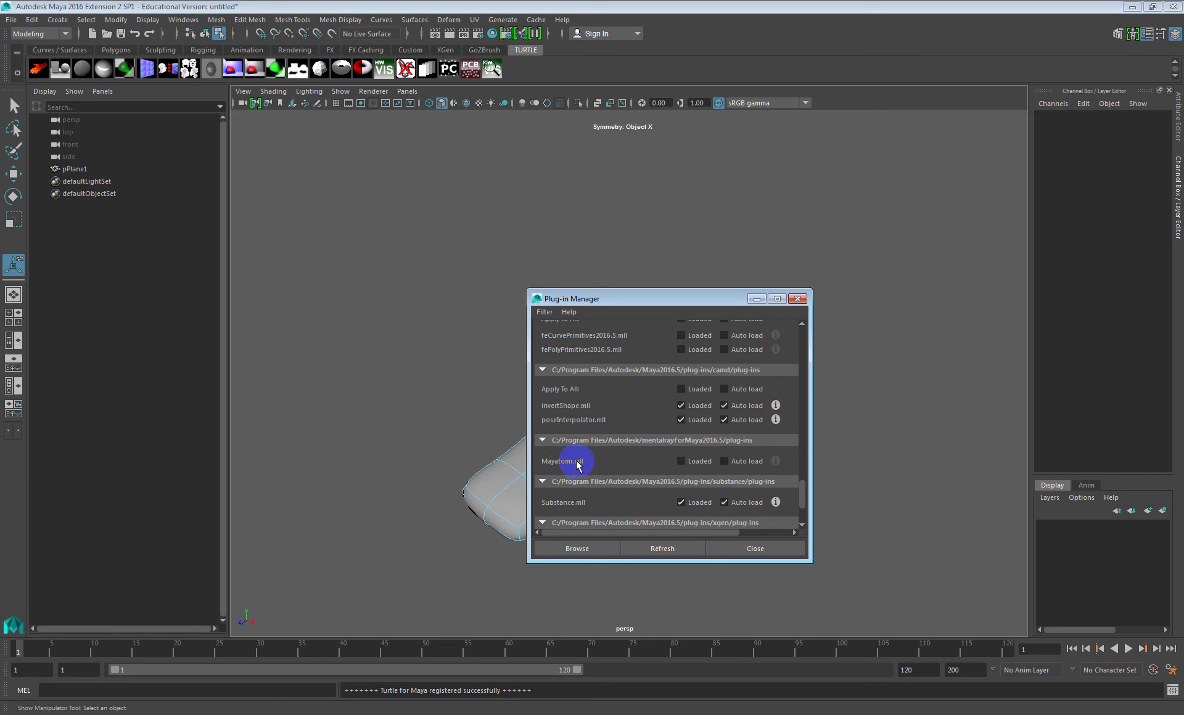
{"action": "left_click", "coordinate": [681, 462]}
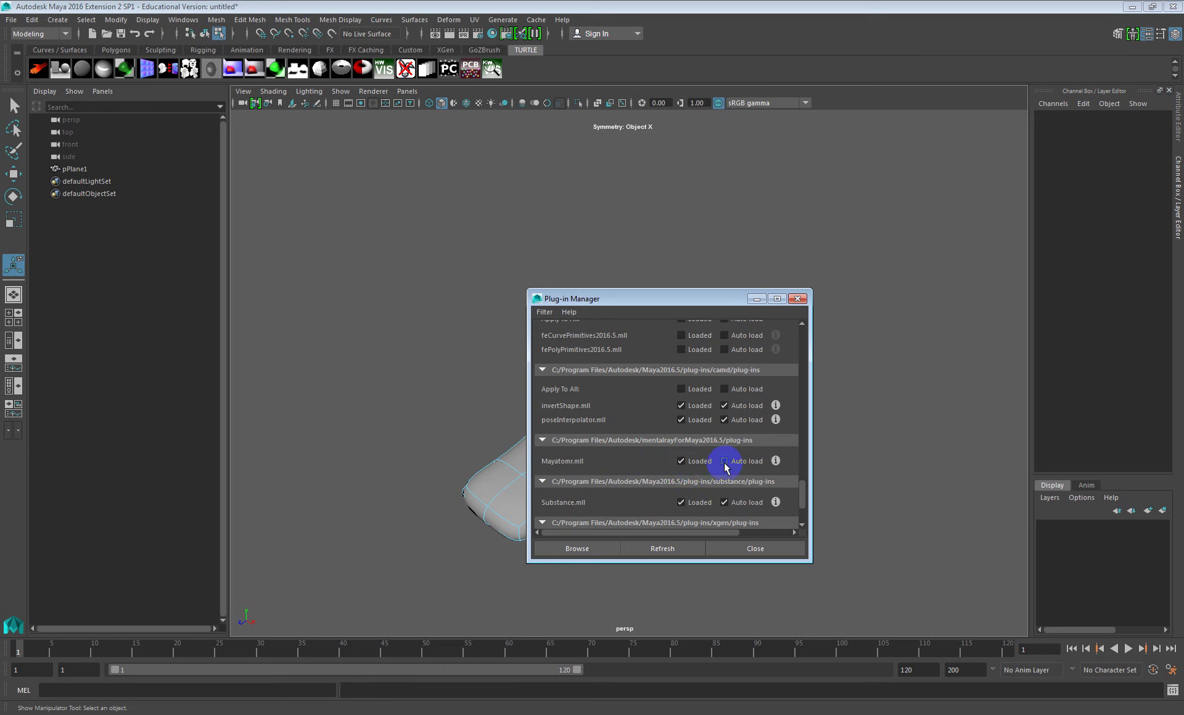
{"action": "left_click", "coordinate": [724, 462]}
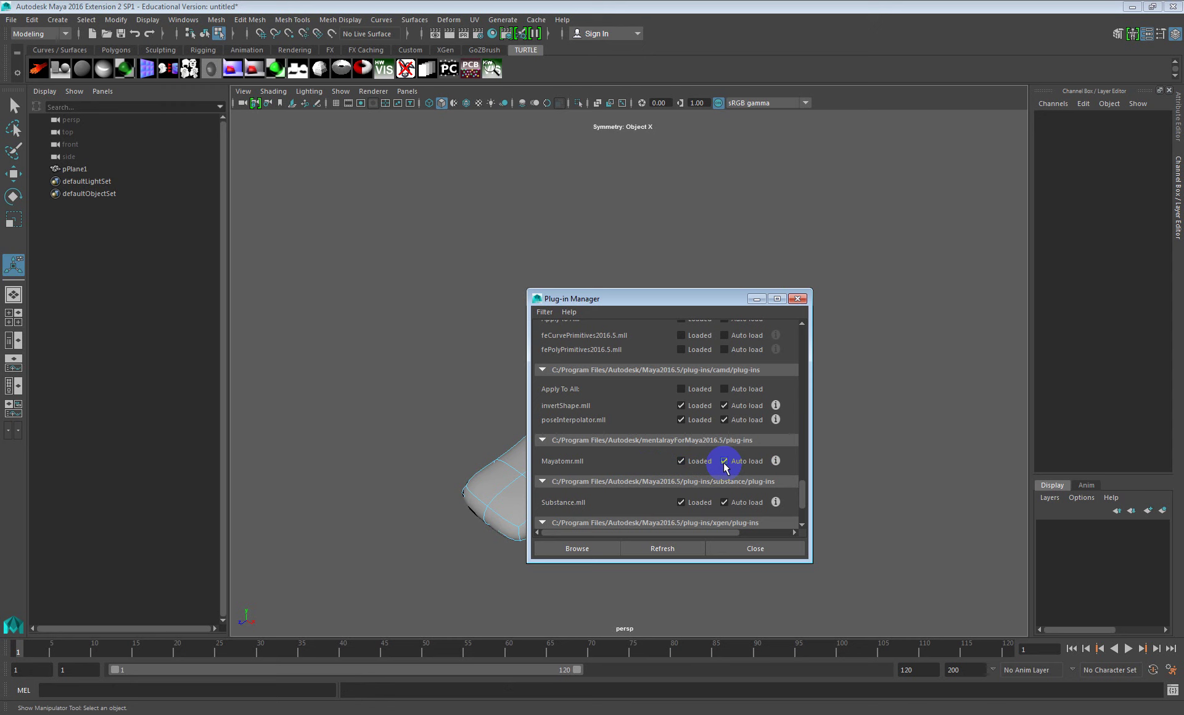
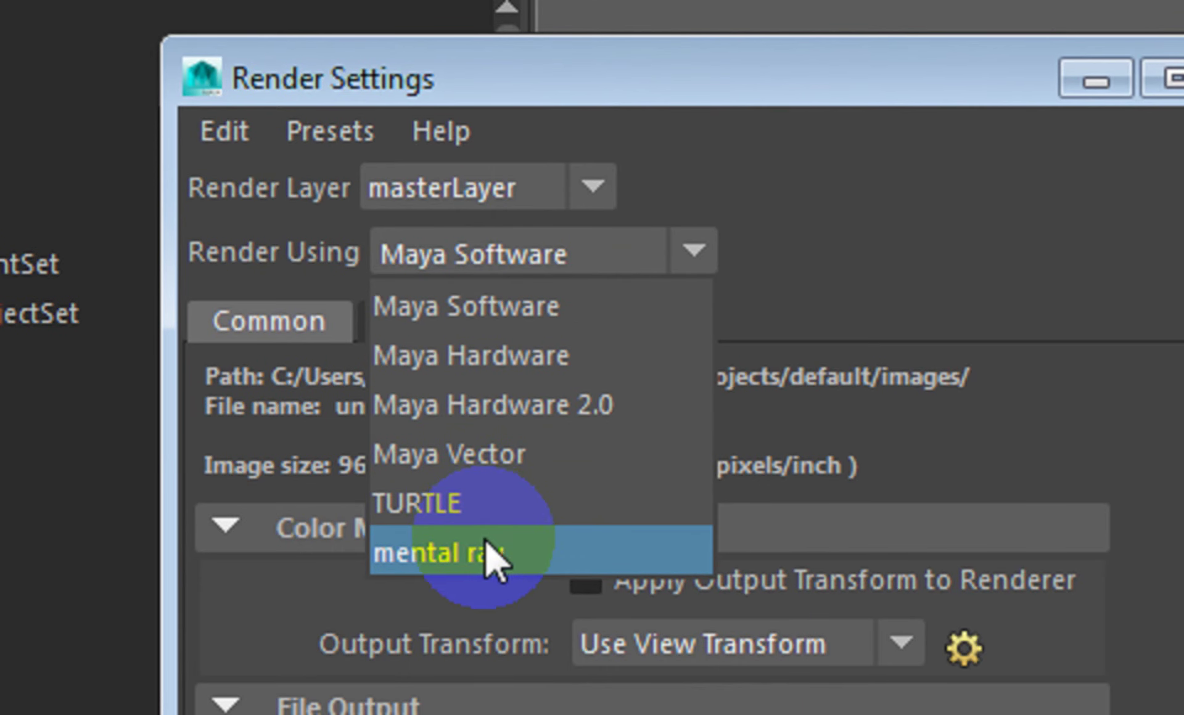
Set the renderer to mental ray, render the current frame of the smooth-previewed paddle, and close the Render View
{"action": "left_click", "coordinate": [490, 553]}
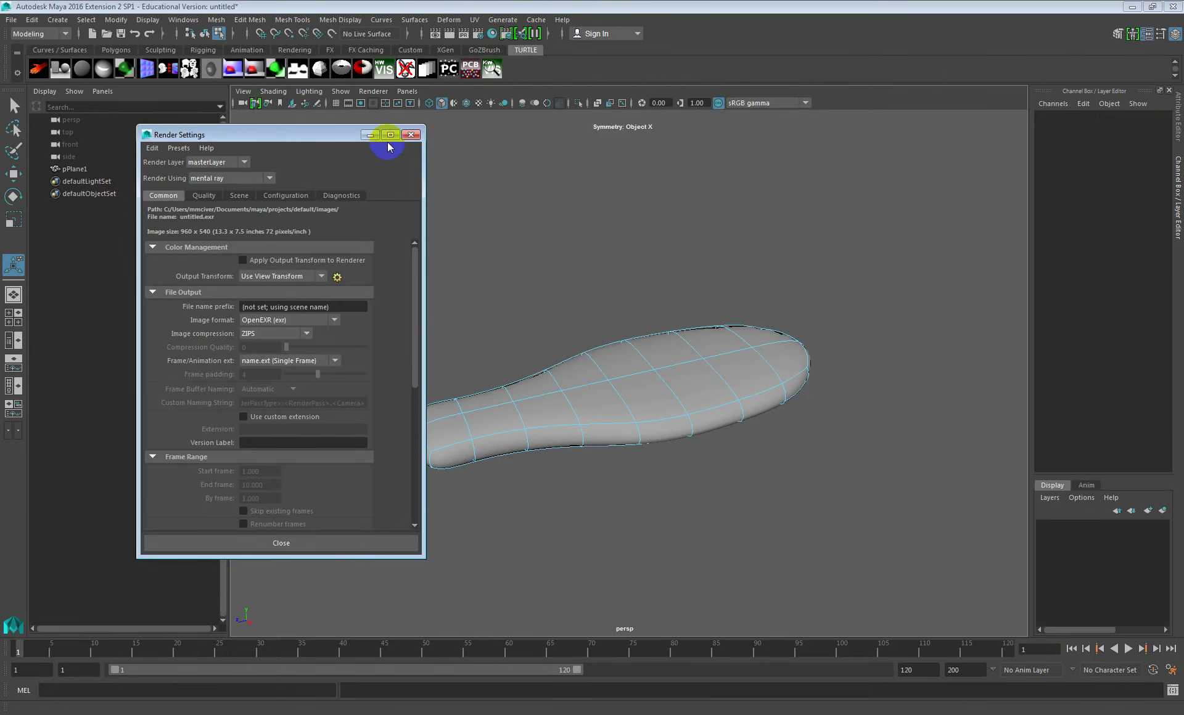
{"action": "left_click", "coordinate": [411, 133]}
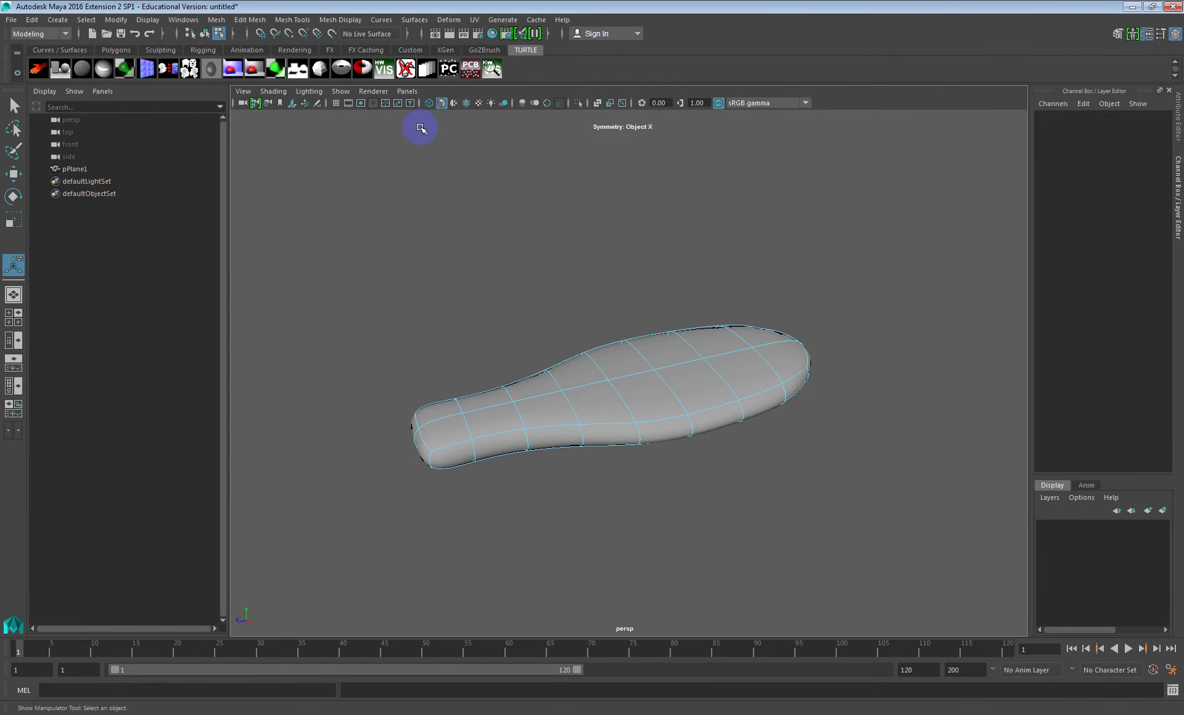
{"action": "left_click", "coordinate": [450, 33]}
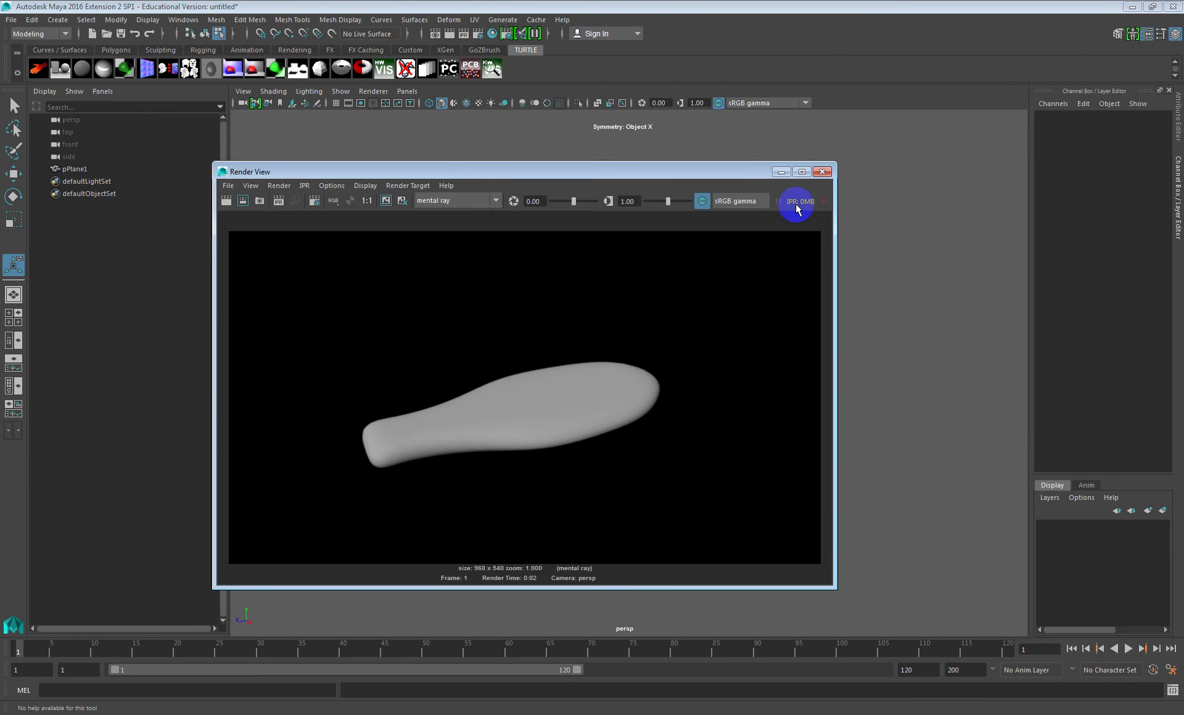
{"action": "left_click", "coordinate": [822, 171]}
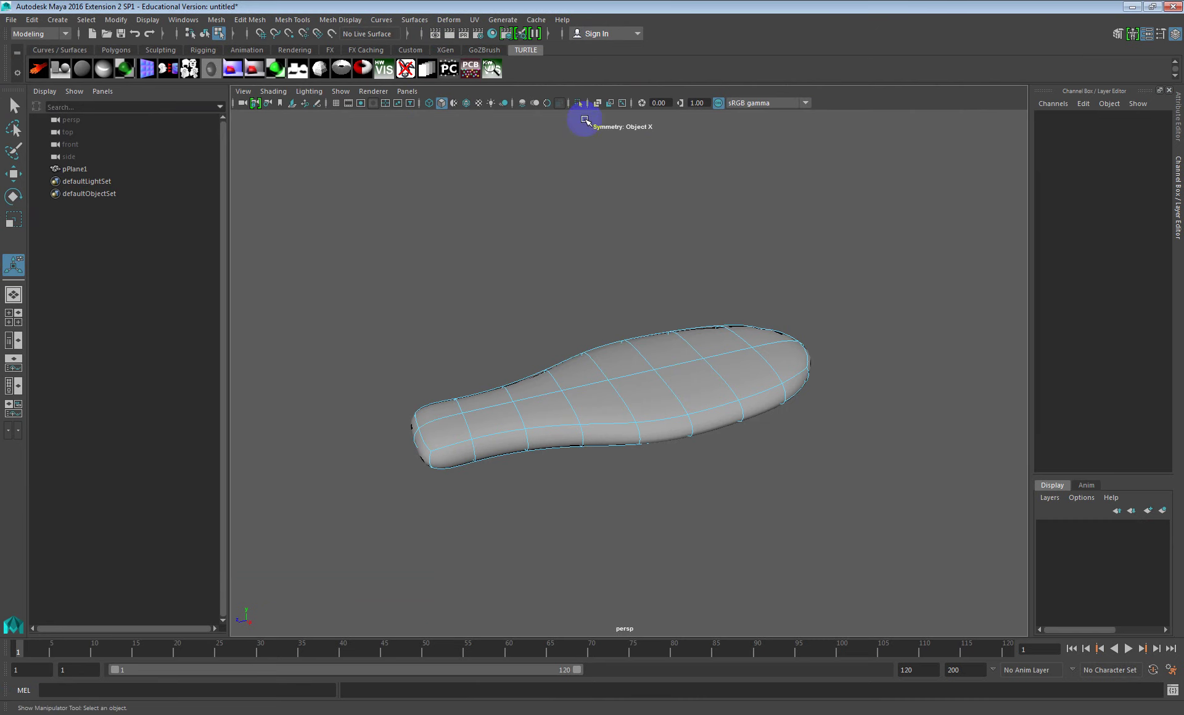
Switch the renderer to TURTLE, render the current frame for comparison, and close the Render View
{"action": "left_click", "coordinate": [480, 35]}
{"action": "left_click", "coordinate": [219, 179]}
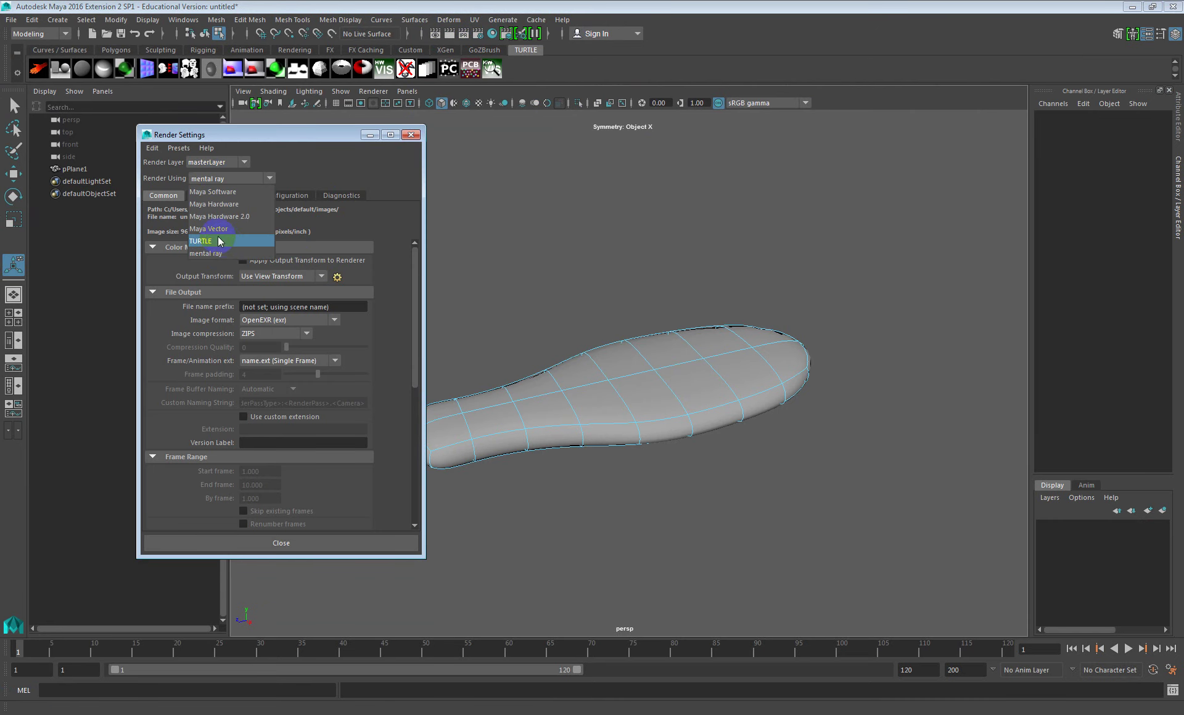
{"action": "left_click", "coordinate": [223, 243]}
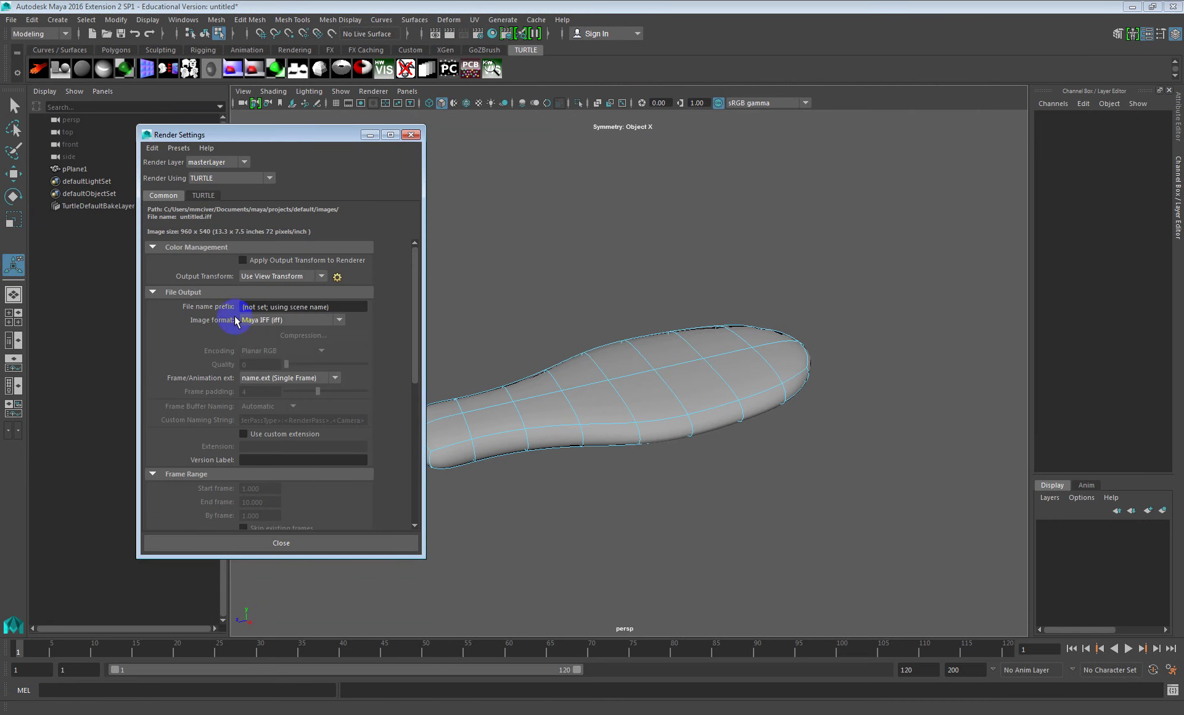
{"action": "left_click", "coordinate": [198, 196]}
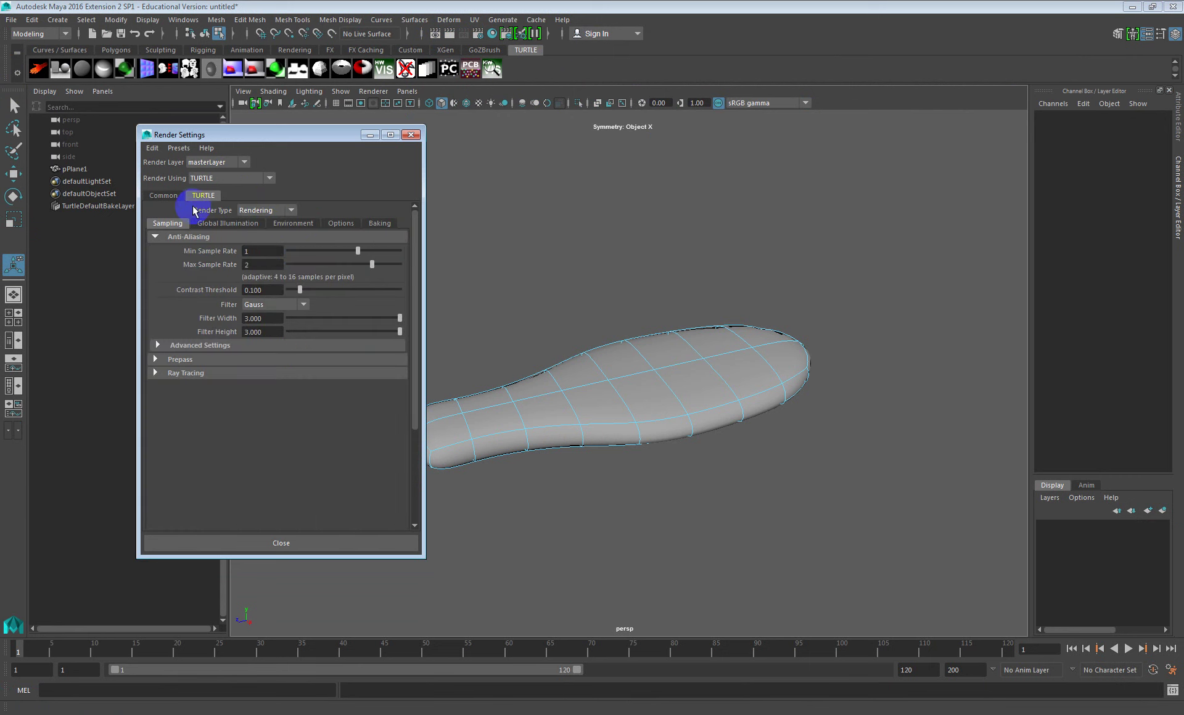
{"action": "left_click", "coordinate": [304, 543]}
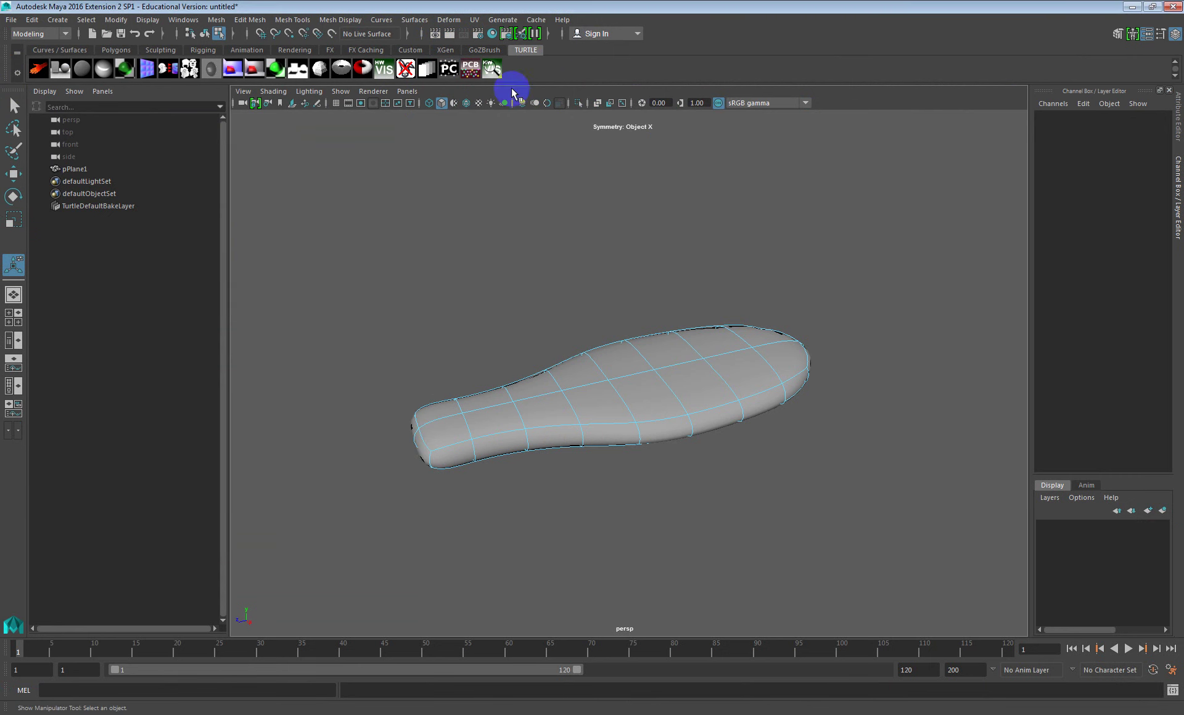
{"action": "left_click", "coordinate": [449, 35]}
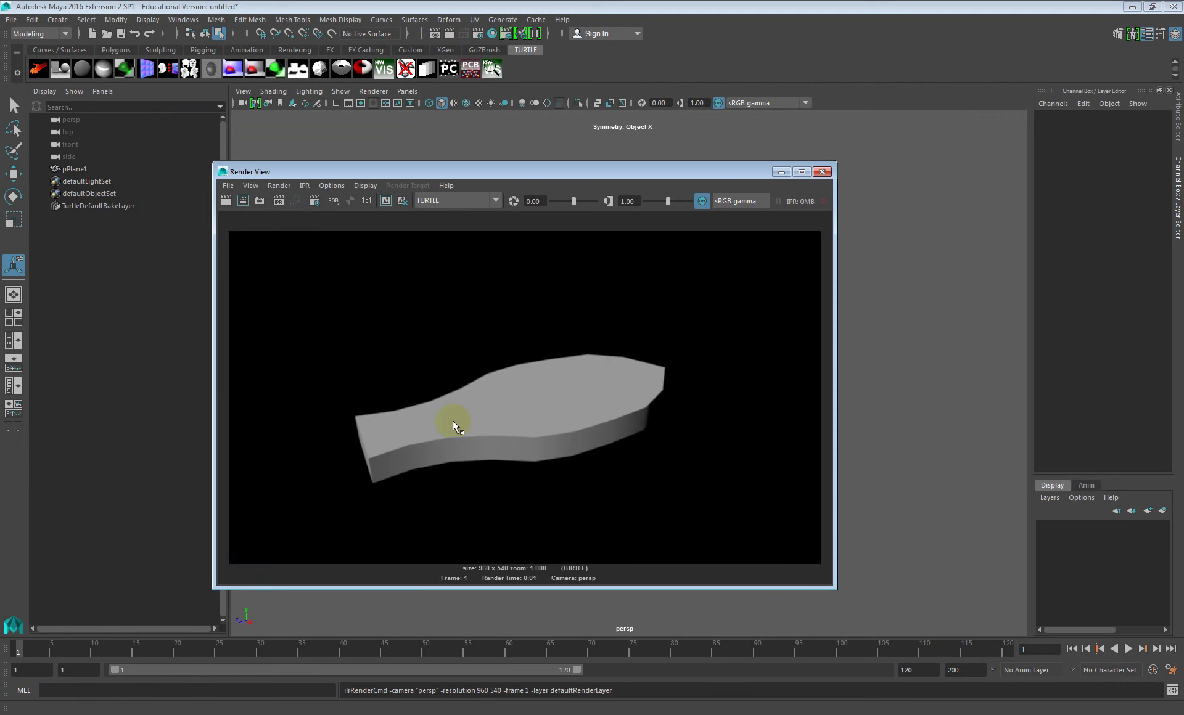
{"action": "left_click", "coordinate": [822, 172]}
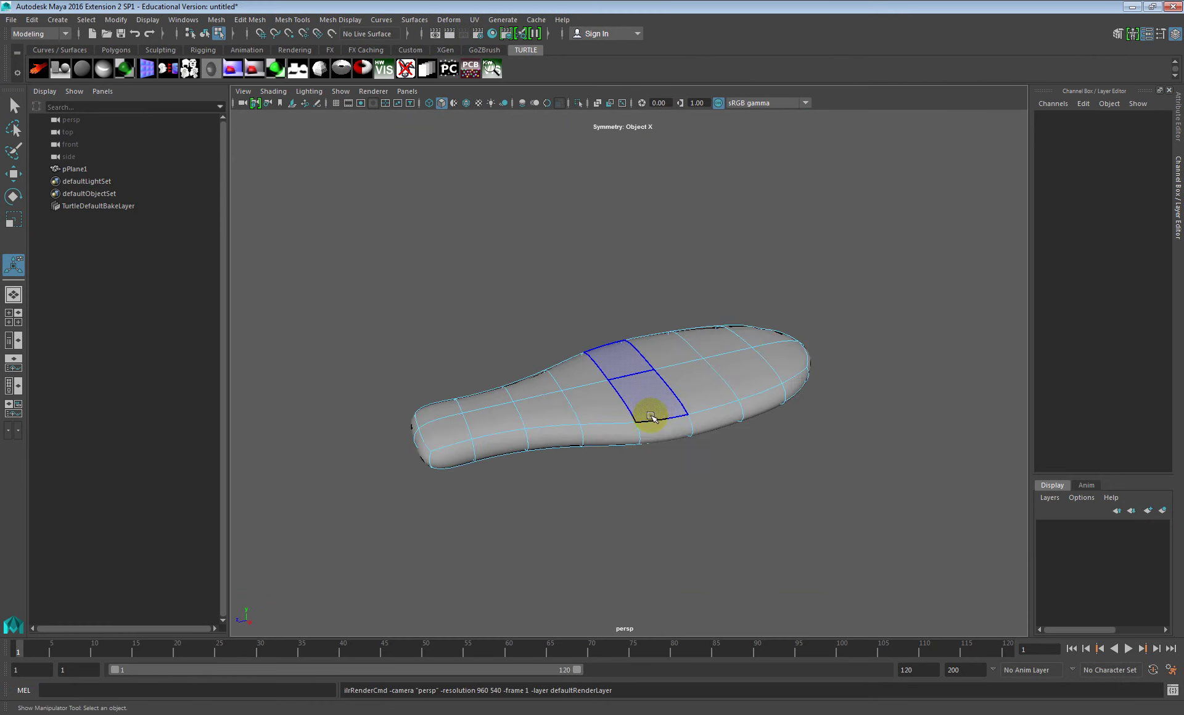
Return to object mode with the whole paddle selected and turn off its smooth mesh preview
{"action": "left_click_drag", "start_coordinate": [652, 419], "coordinate": [679, 412], "text": "alt"}
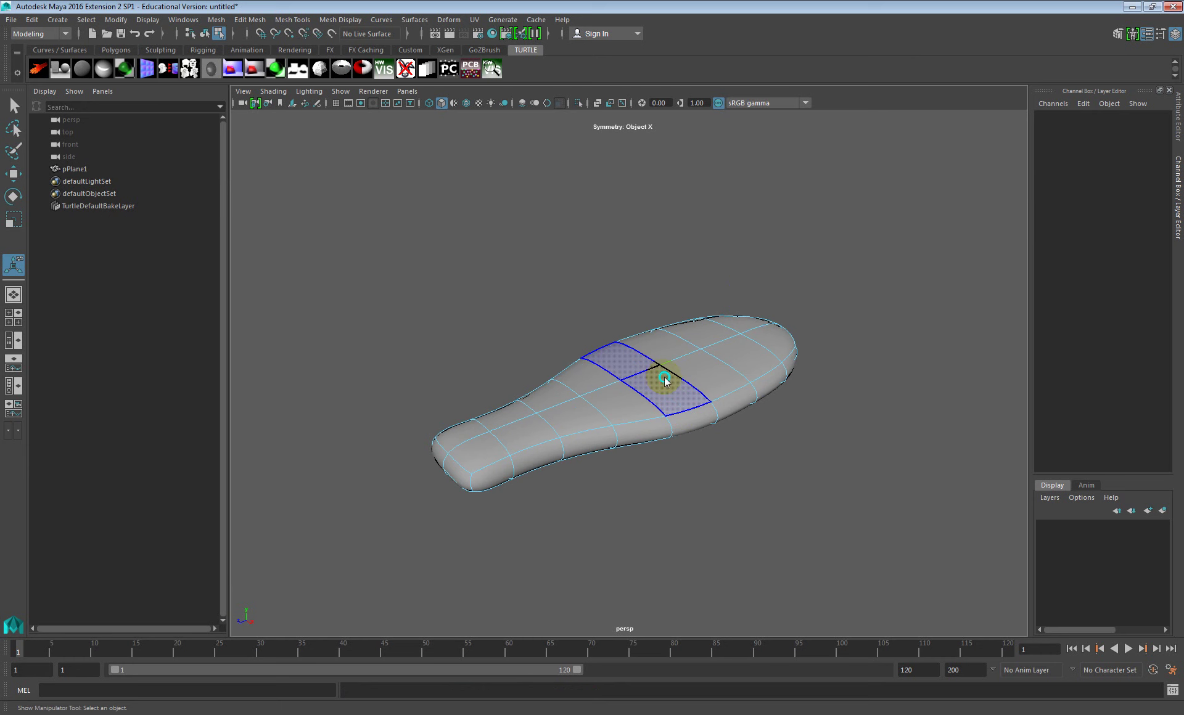
{"action": "key", "text": "F8"}
{"action": "key", "text": "q"}
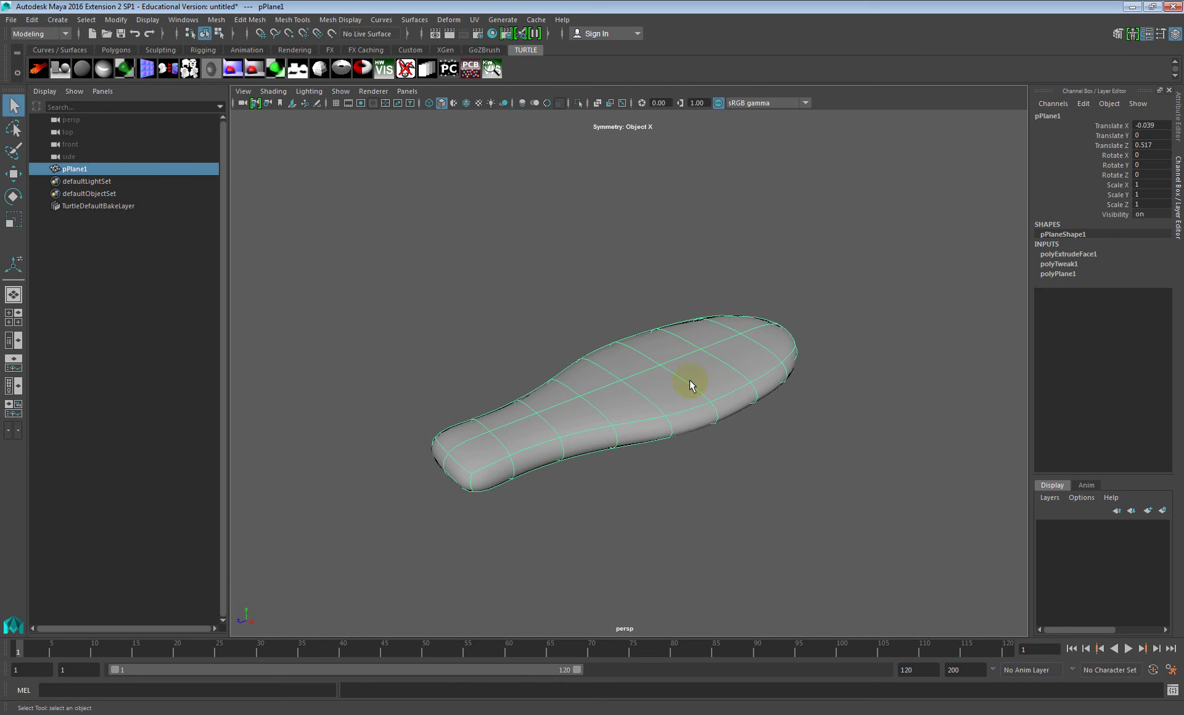
{"action": "key", "text": "1"}
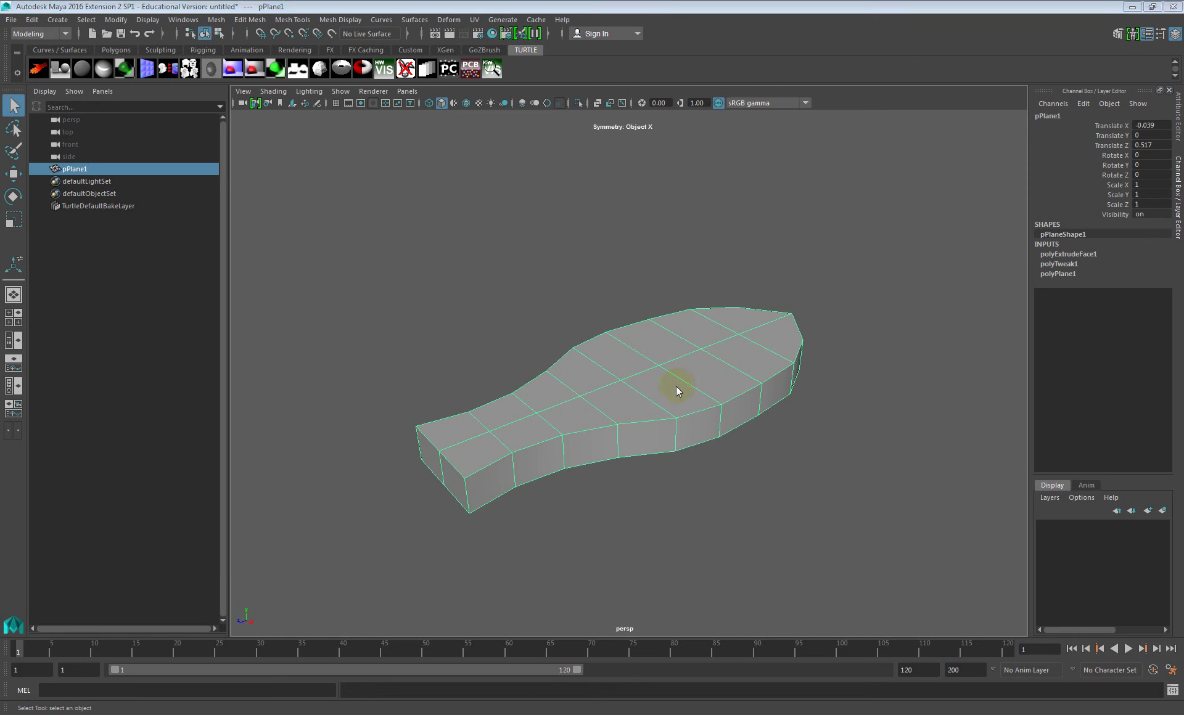
Smooth the paddle mesh with exponential divisions at 2 division levels and close the Smooth options
{"action": "right_click", "coordinate": [526, 412], "text": "shift"}
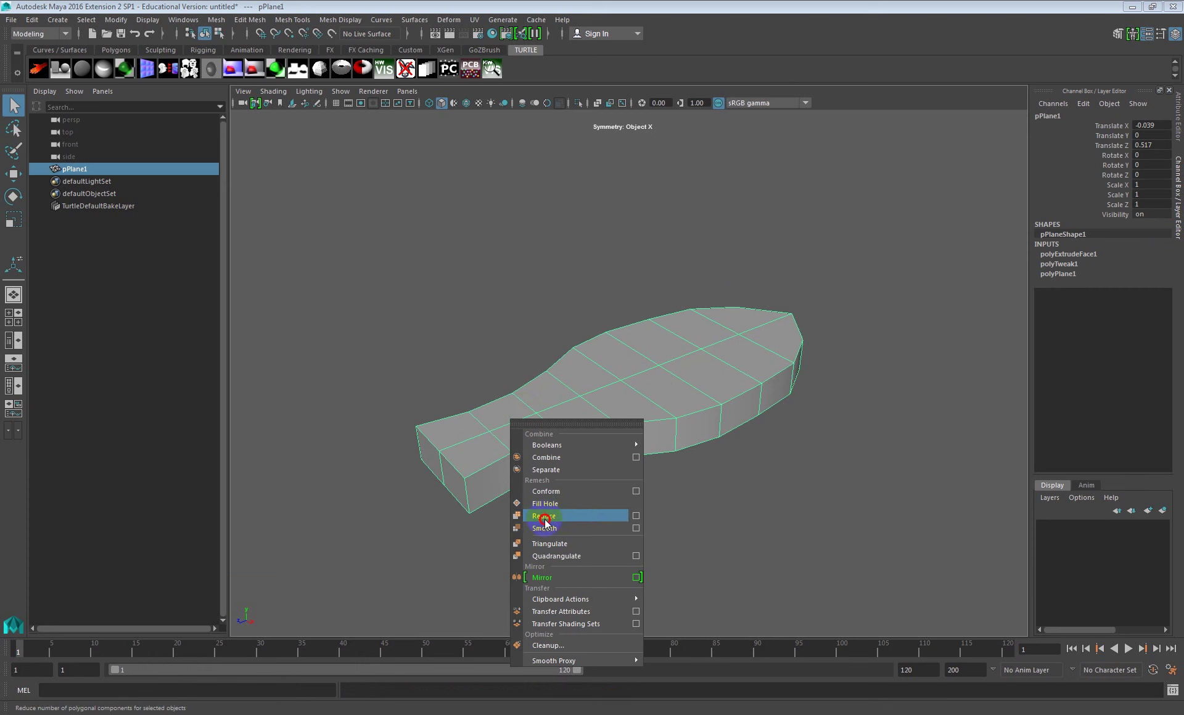
{"action": "left_click", "coordinate": [630, 529]}
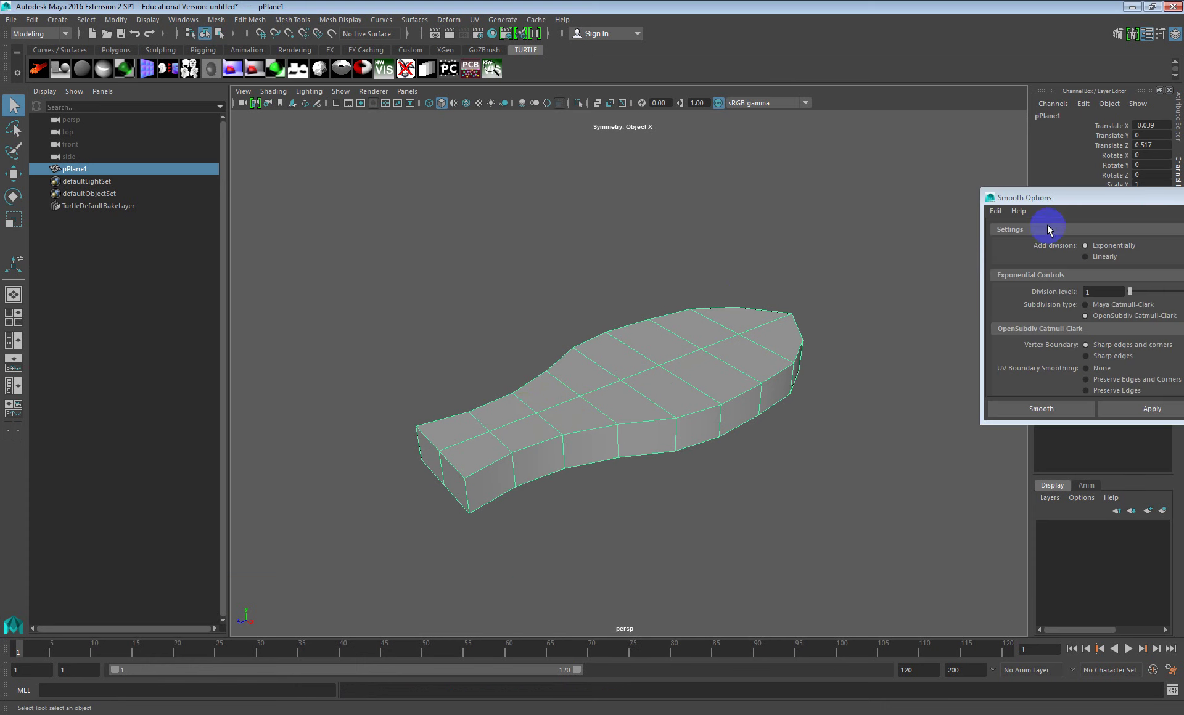
{"action": "left_click_drag", "start_coordinate": [1071, 201], "coordinate": [554, 174]}
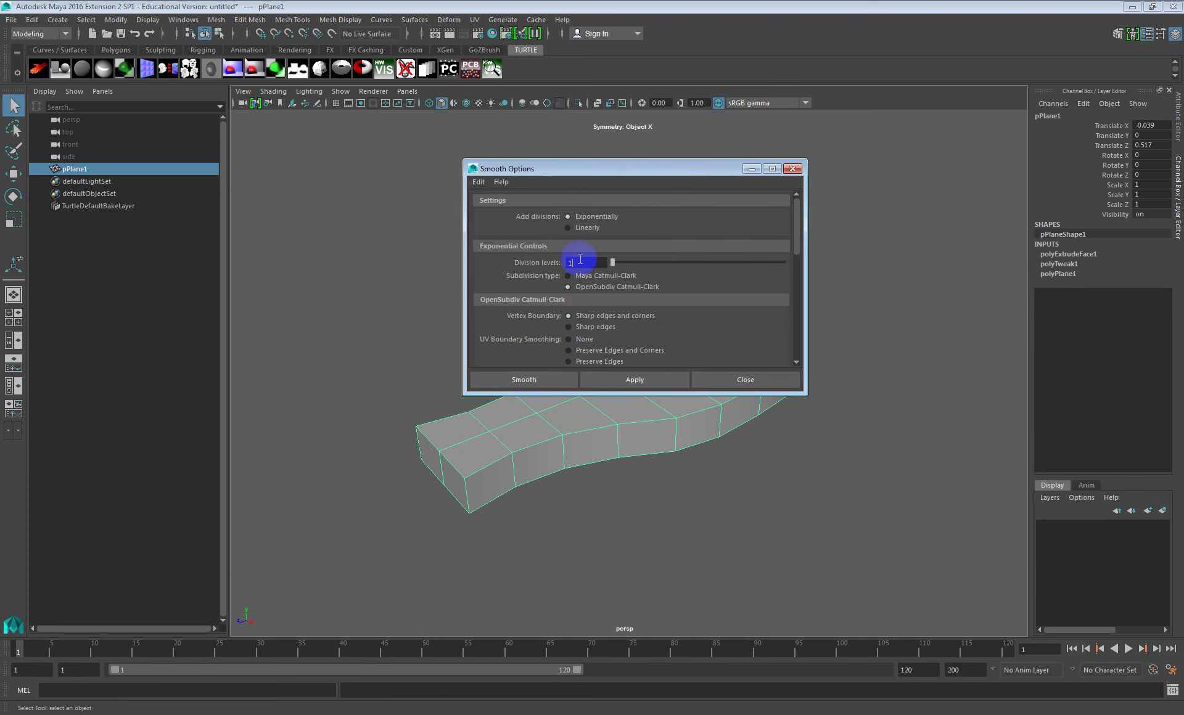
{"action": "left_click_drag", "start_coordinate": [613, 264], "coordinate": [664, 266]}
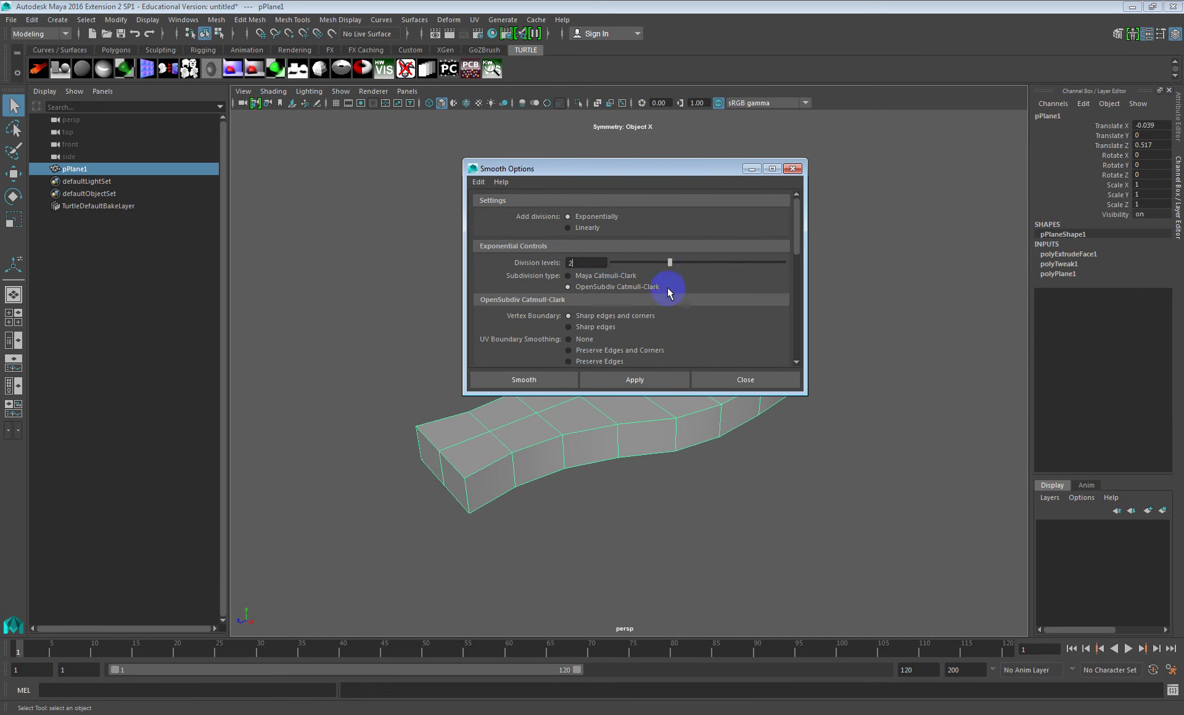
{"action": "left_click", "coordinate": [627, 380]}
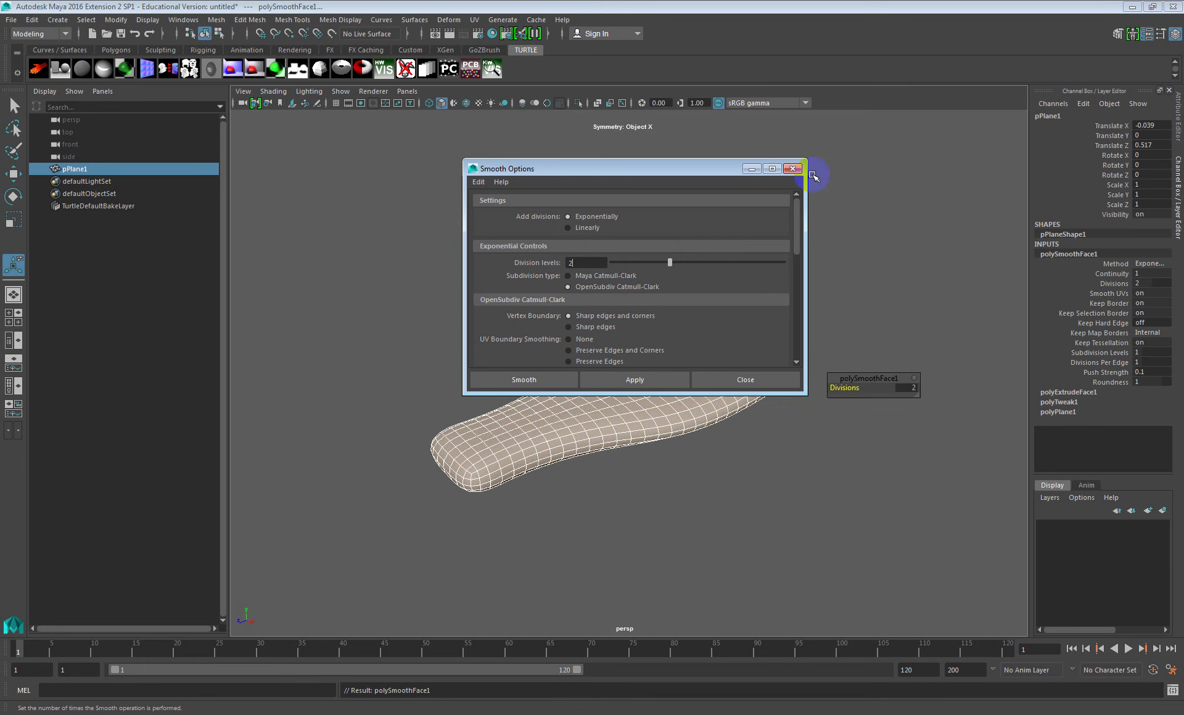
{"action": "left_click", "coordinate": [793, 168]}
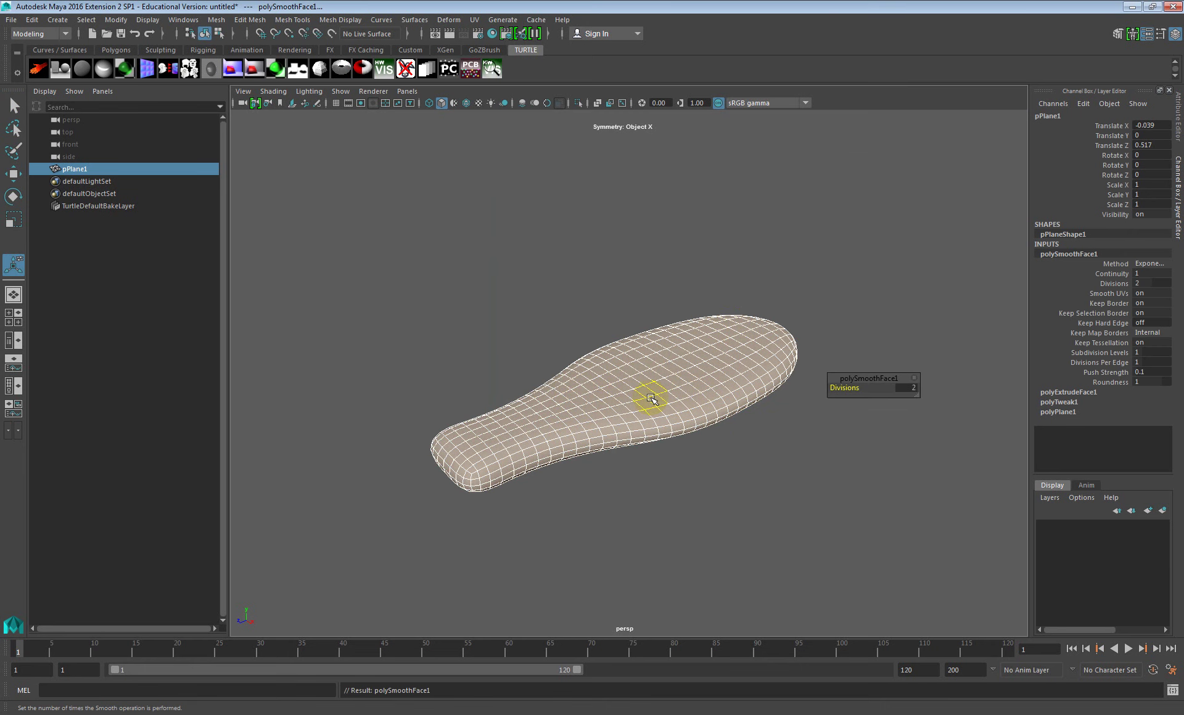
Undo the Smooth operation on the paddle mesh and turn its smooth mesh preview back on
{"action": "left_click_drag", "start_coordinate": [681, 424], "coordinate": [660, 425], "text": "alt"}
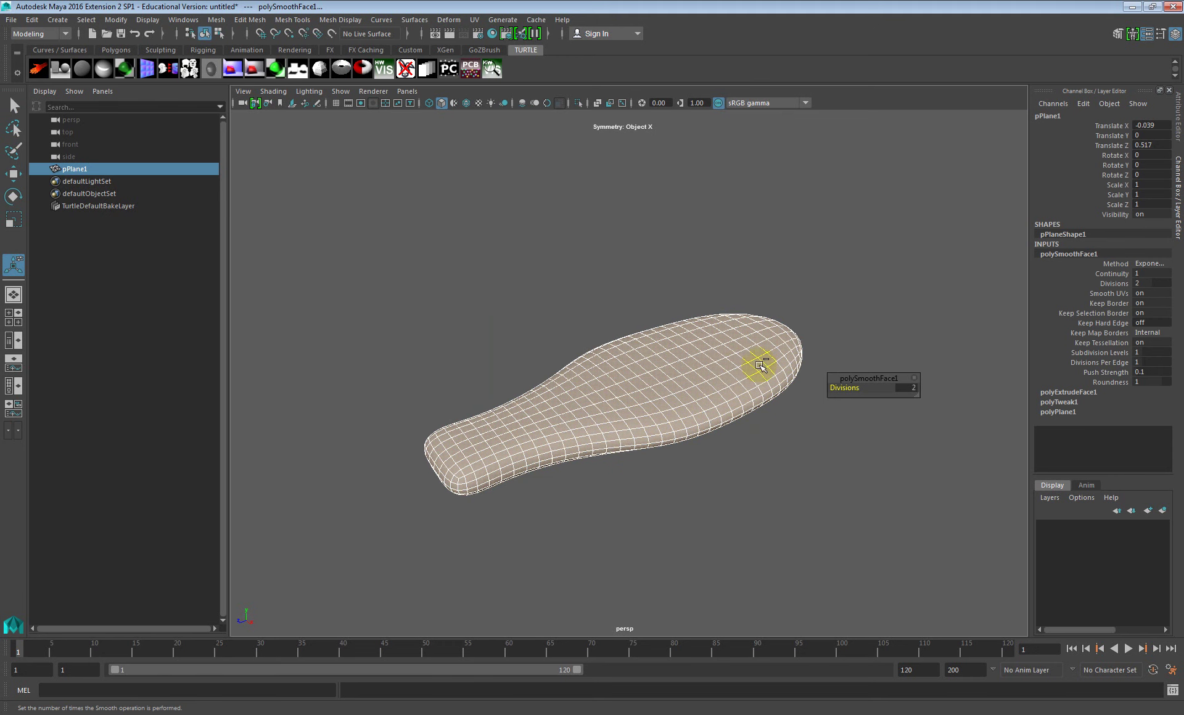
{"action": "left_click", "coordinate": [834, 370]}
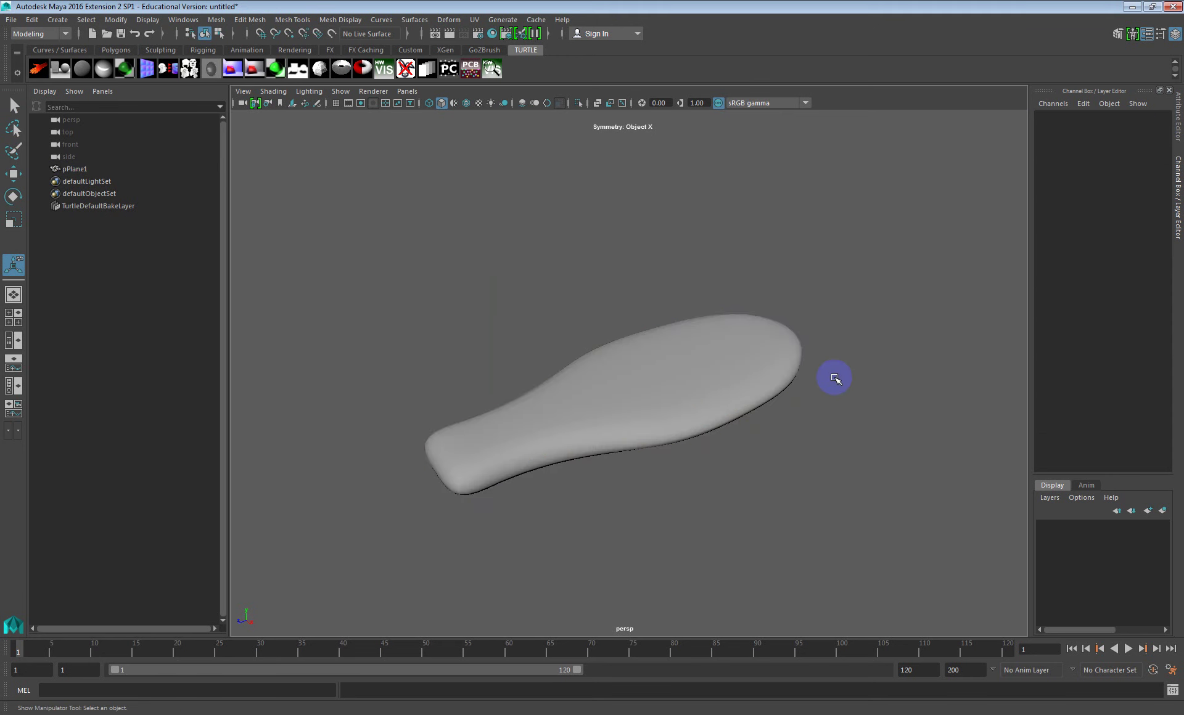
{"action": "left_click", "coordinate": [766, 368]}
{"action": "key", "text": "ctrl+z"}
{"action": "key", "text": "ctrl+z"}
{"action": "key", "text": "ctrl+z"}
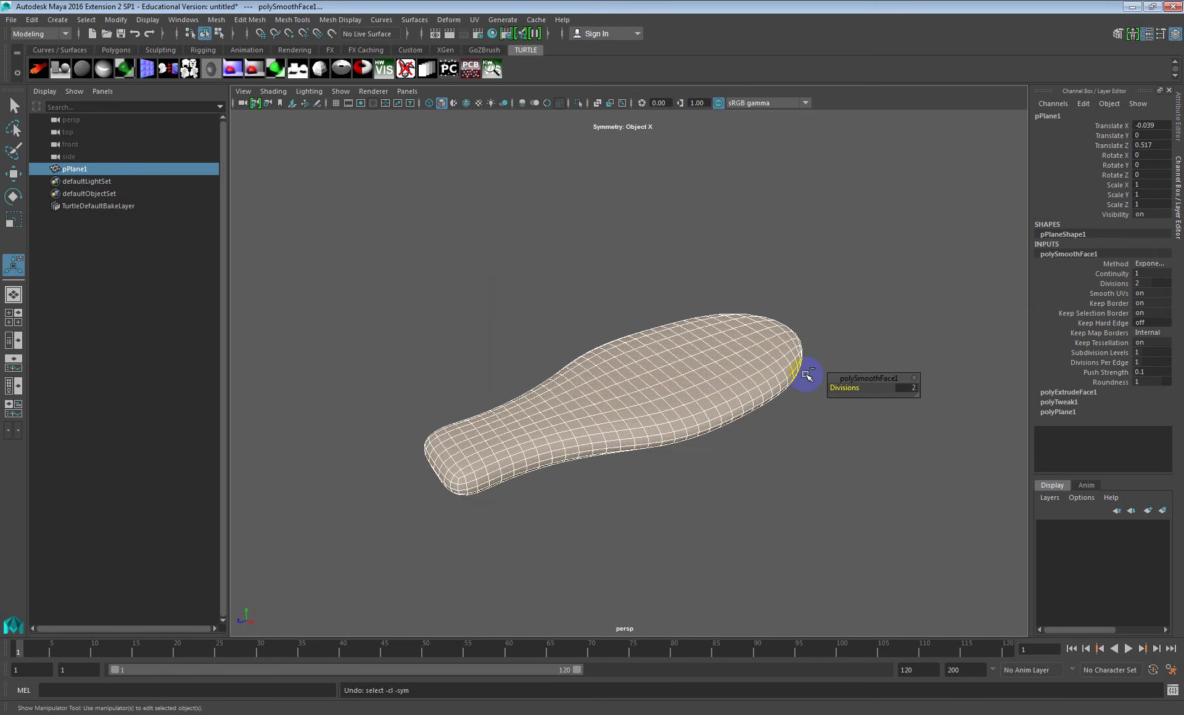
{"action": "key", "text": "3"}
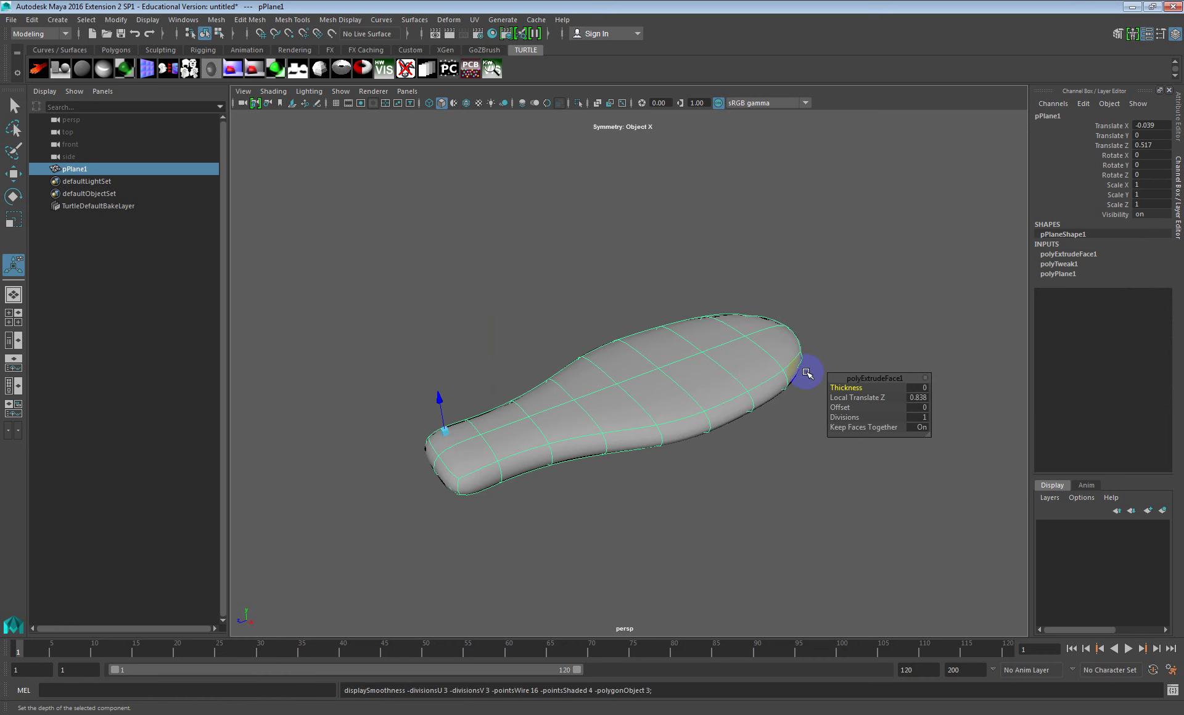
Compare the paddle's unsmoothed, cage and smooth preview displays while examining the shape from several angles
{"action": "key", "text": "2"}
{"action": "key", "text": "3"}
{"action": "key", "text": "2"}
{"action": "key", "text": "3"}
{"action": "left_click_drag", "start_coordinate": [719, 378], "coordinate": [754, 363], "text": "alt"}
{"action": "middle_click_drag", "start_coordinate": [754, 363], "coordinate": [716, 354], "text": "alt"}
{"action": "scroll", "coordinate": [716, 354], "scroll_direction": "up", "scroll_amount": 4}
{"action": "left_click_drag", "start_coordinate": [716, 354], "coordinate": [677, 358], "text": "alt"}
{"action": "middle_click_drag", "start_coordinate": [677, 357], "coordinate": [753, 344], "text": "alt"}
{"action": "left_click", "coordinate": [872, 373]}
{"action": "left_click", "coordinate": [864, 349]}
{"action": "left_click_drag", "start_coordinate": [807, 395], "coordinate": [593, 374], "text": "alt"}
{"action": "left_click", "coordinate": [755, 377]}
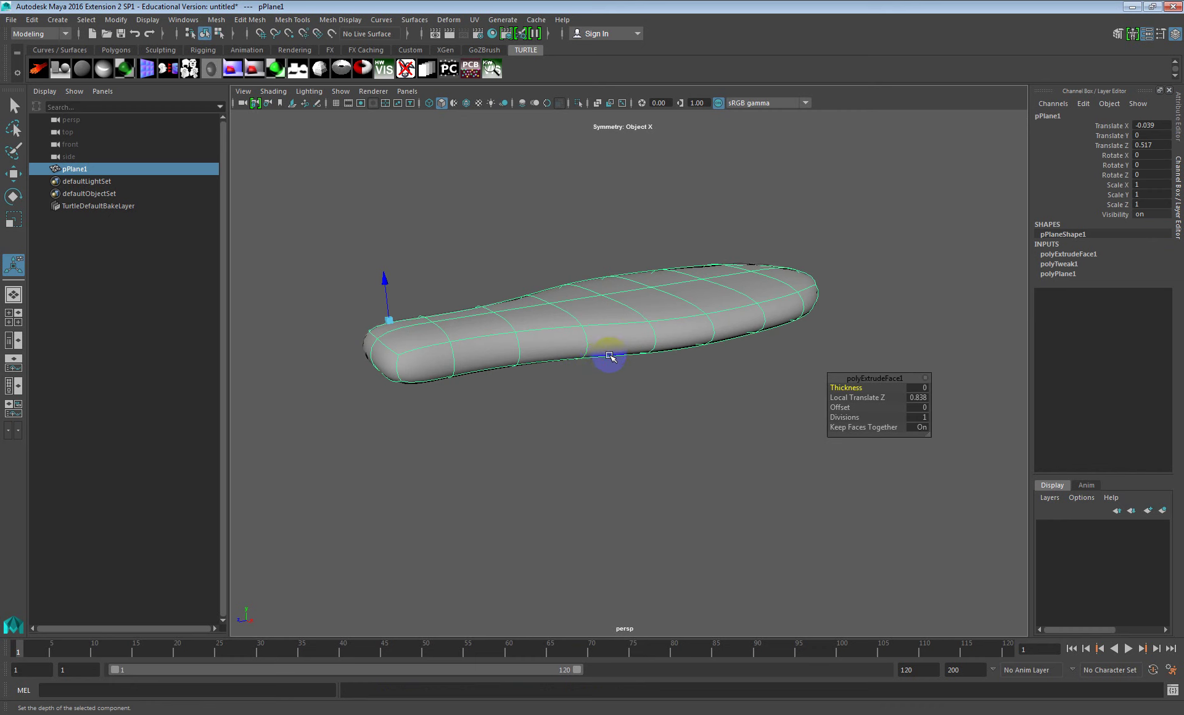
{"action": "left_click_drag", "start_coordinate": [620, 352], "coordinate": [672, 341], "text": "alt"}
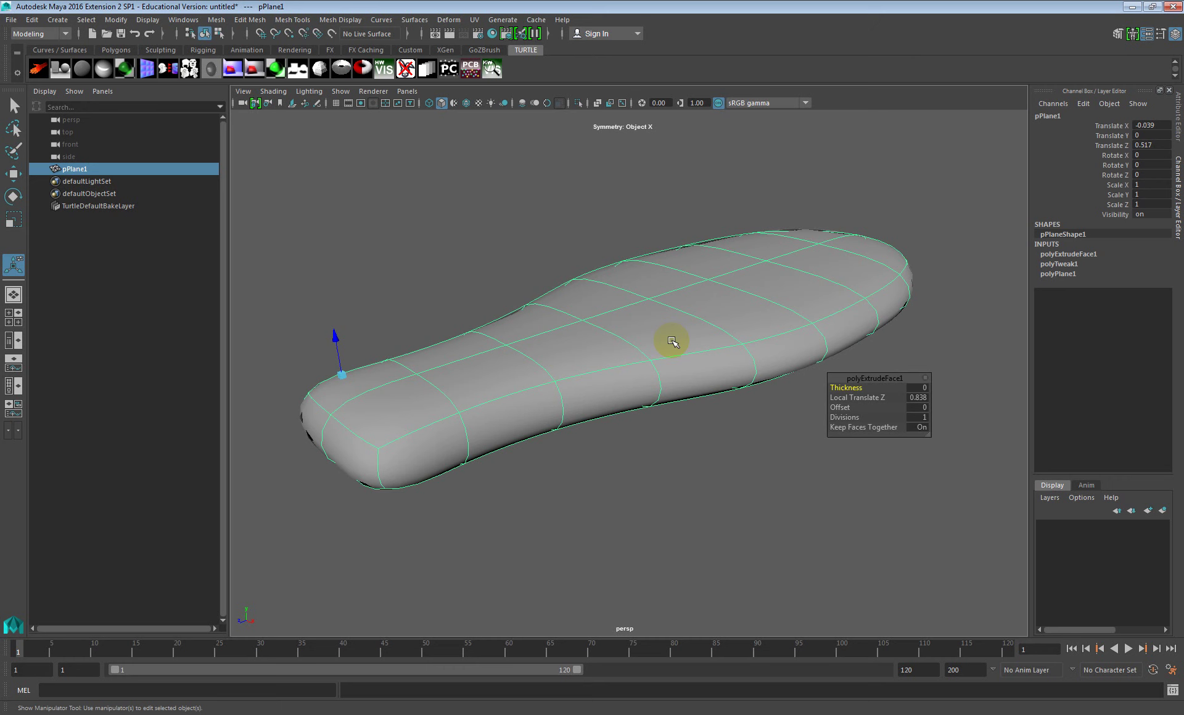
{"action": "key", "text": "1"}
{"action": "mouse_move", "coordinate": [700, 356]}
{"action": "left_mouse_down", "text": "alt"}
{"action": "mouse_move", "coordinate": [668, 365]}
{"action": "mouse_move", "coordinate": [676, 373]}
{"action": "mouse_move", "coordinate": [660, 346]}
{"action": "mouse_move", "coordinate": [679, 360]}
{"action": "mouse_move", "coordinate": [679, 315]}
{"action": "mouse_move", "coordinate": [713, 362]}
{"action": "left_mouse_up", "text": "alt"}
{"action": "key", "text": "3"}
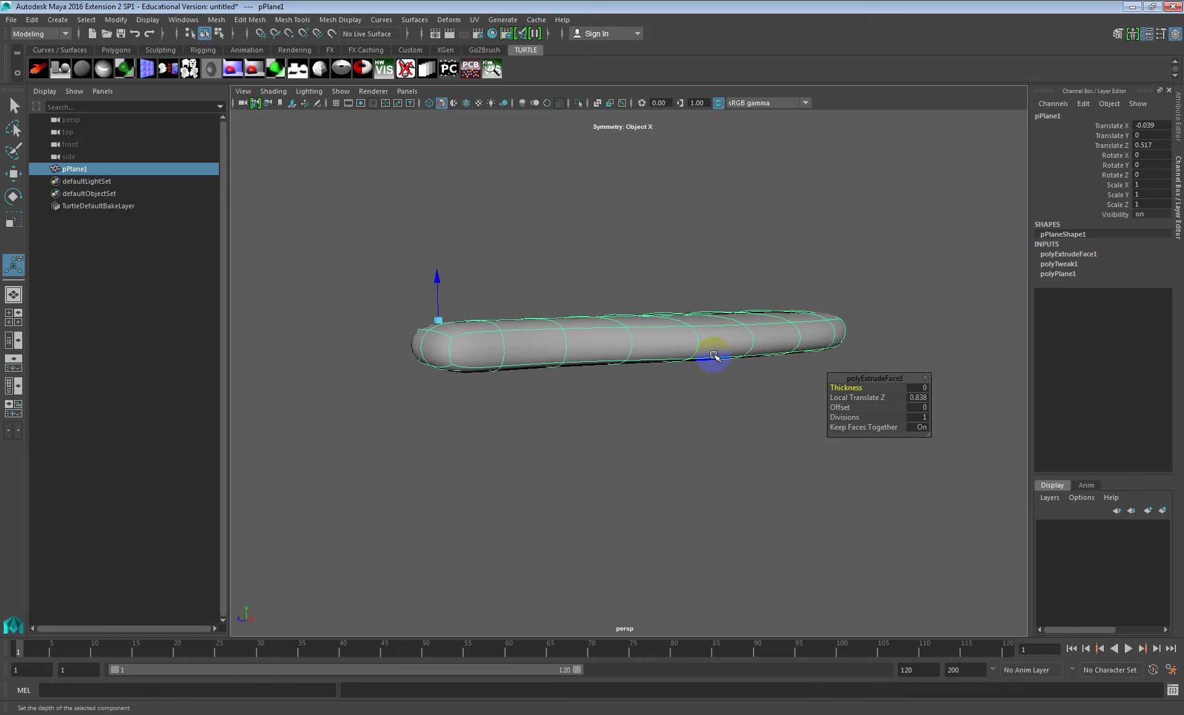
{"action": "left_click_drag", "start_coordinate": [713, 355], "coordinate": [615, 321], "text": "alt"}
Select the paddle's underside faces together with the faces closing the handle end, and delete them
{"action": "key", "text": "q"}
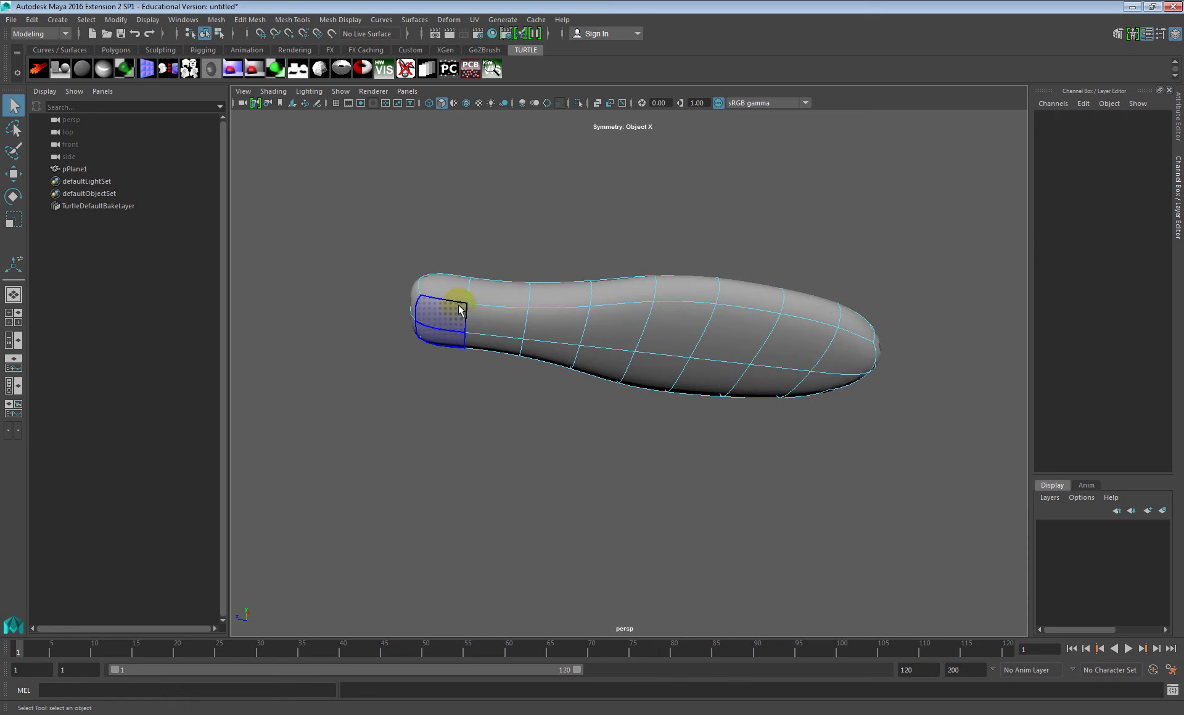
{"action": "double_click", "coordinate": [848, 363]}
{"action": "left_click_drag", "start_coordinate": [845, 362], "coordinate": [584, 392], "text": "alt"}
{"action": "left_click", "coordinate": [563, 376], "text": "shift"}
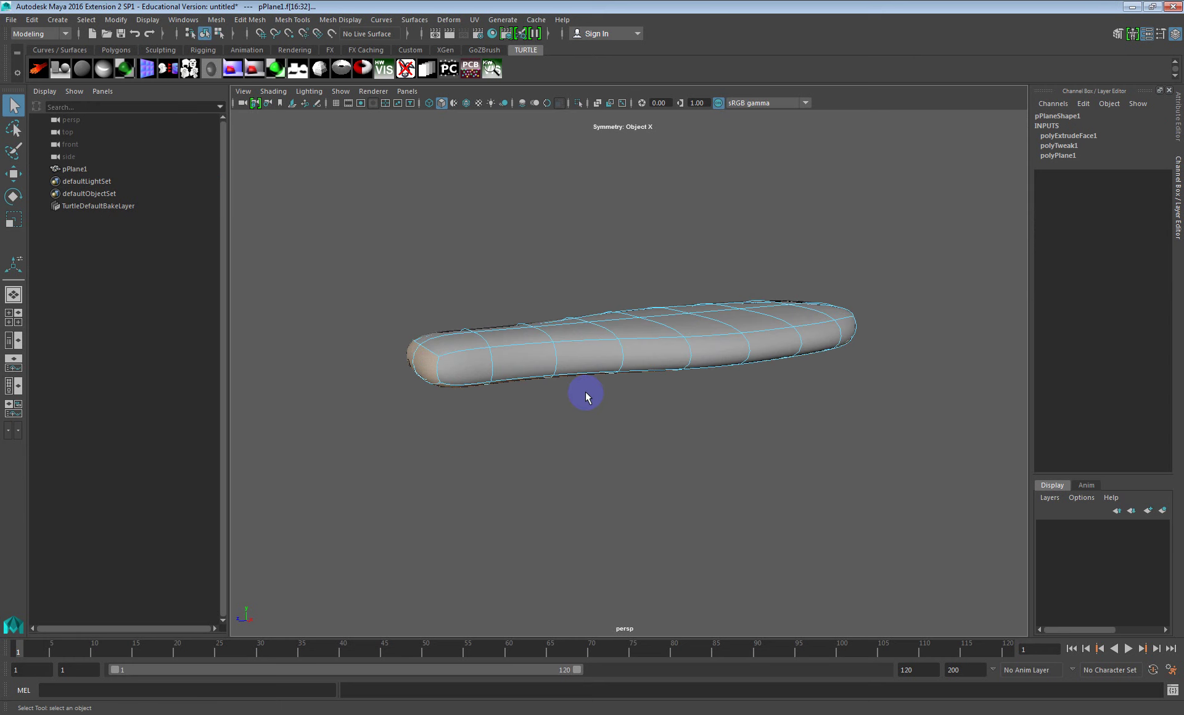
{"action": "left_click_drag", "start_coordinate": [652, 379], "coordinate": [724, 435], "text": "alt"}
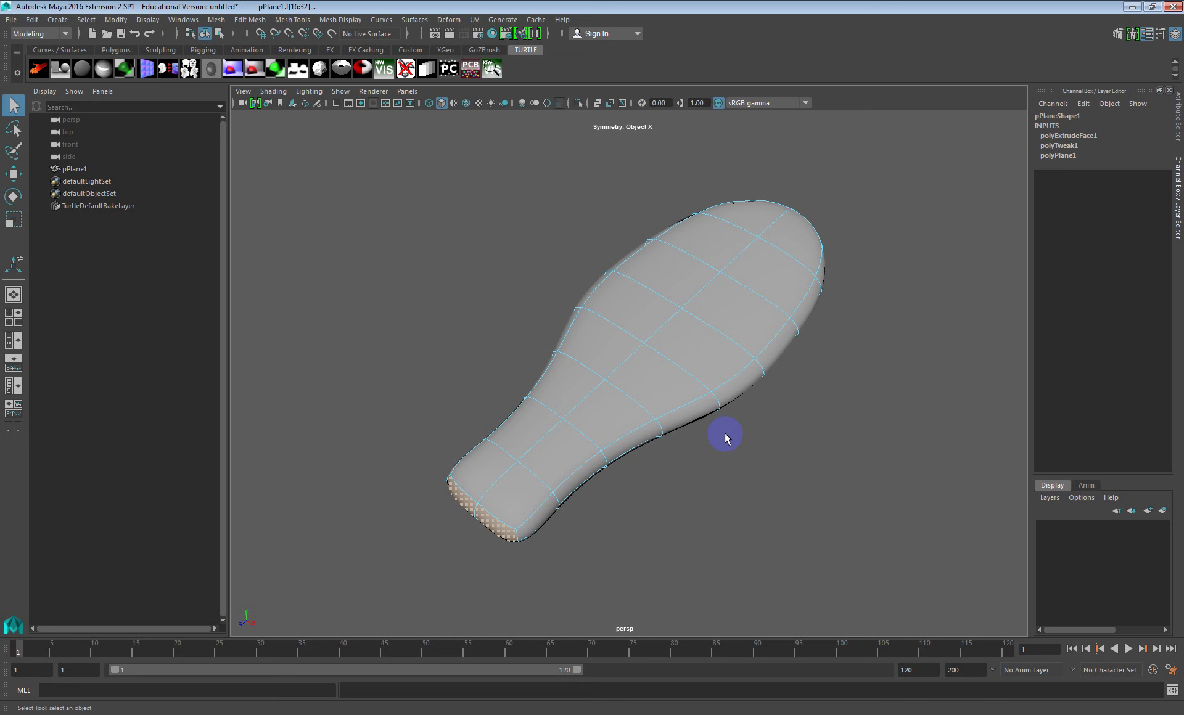
{"action": "left_click_drag", "start_coordinate": [728, 432], "coordinate": [668, 323], "text": "alt"}
{"action": "left_click", "coordinate": [685, 382]}
{"action": "key", "text": "ctrl+z"}
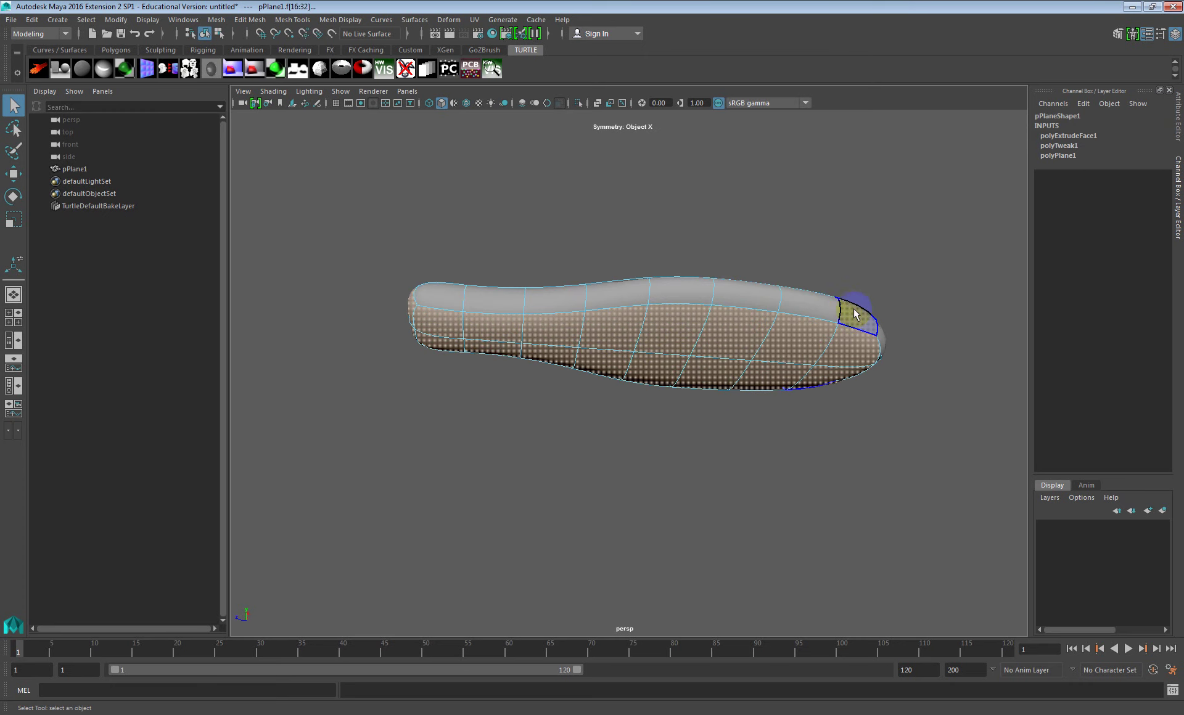
{"action": "left_click_drag", "start_coordinate": [522, 336], "coordinate": [447, 426], "text": "alt"}
{"action": "key", "text": "Delete"}
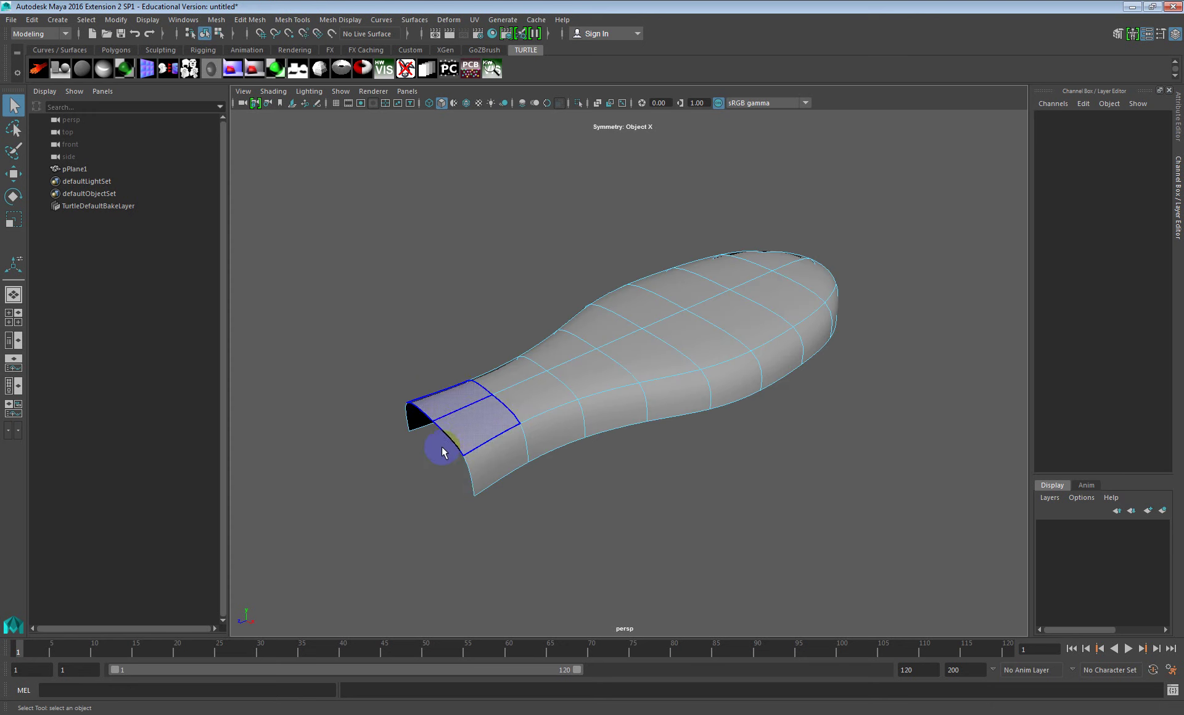
Connect the ring of crosswise edges on the paddle's top to add a lengthwise edge loop on each side of the centre line
{"action": "left_click_drag", "start_coordinate": [508, 483], "coordinate": [623, 384], "text": "alt"}
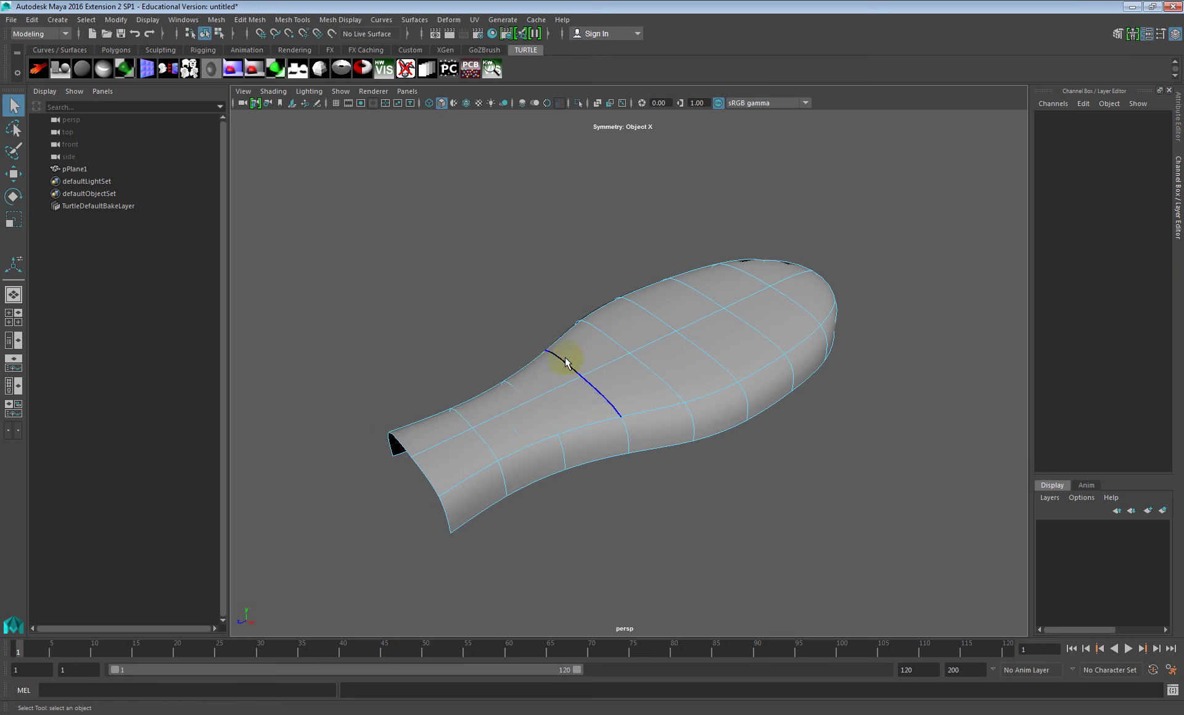
{"action": "left_click", "coordinate": [558, 383]}
{"action": "mouse_move", "coordinate": [563, 390]}
{"action": "left_mouse_down", "text": "alt"}
{"action": "mouse_move", "coordinate": [468, 372]}
{"action": "mouse_move", "coordinate": [557, 370]}
{"action": "left_mouse_up", "text": "alt"}
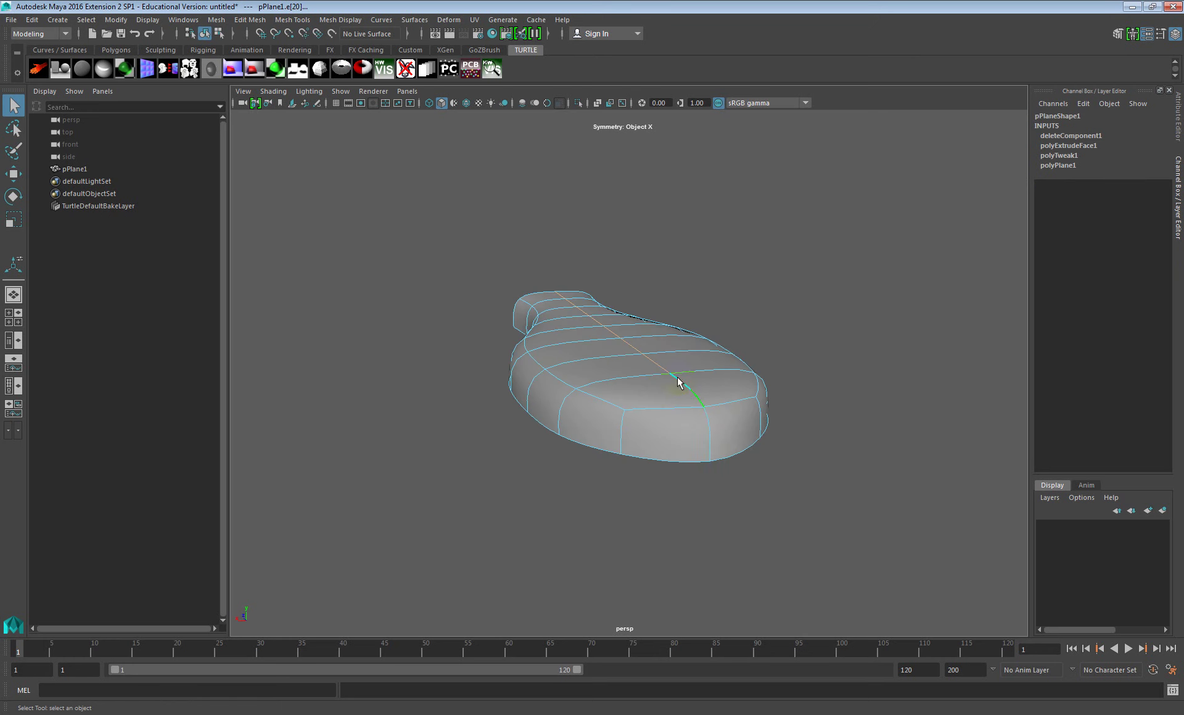
{"action": "key", "text": "w"}
{"action": "left_click", "coordinate": [603, 304]}
{"action": "left_click_drag", "start_coordinate": [615, 299], "coordinate": [655, 441], "text": "alt"}
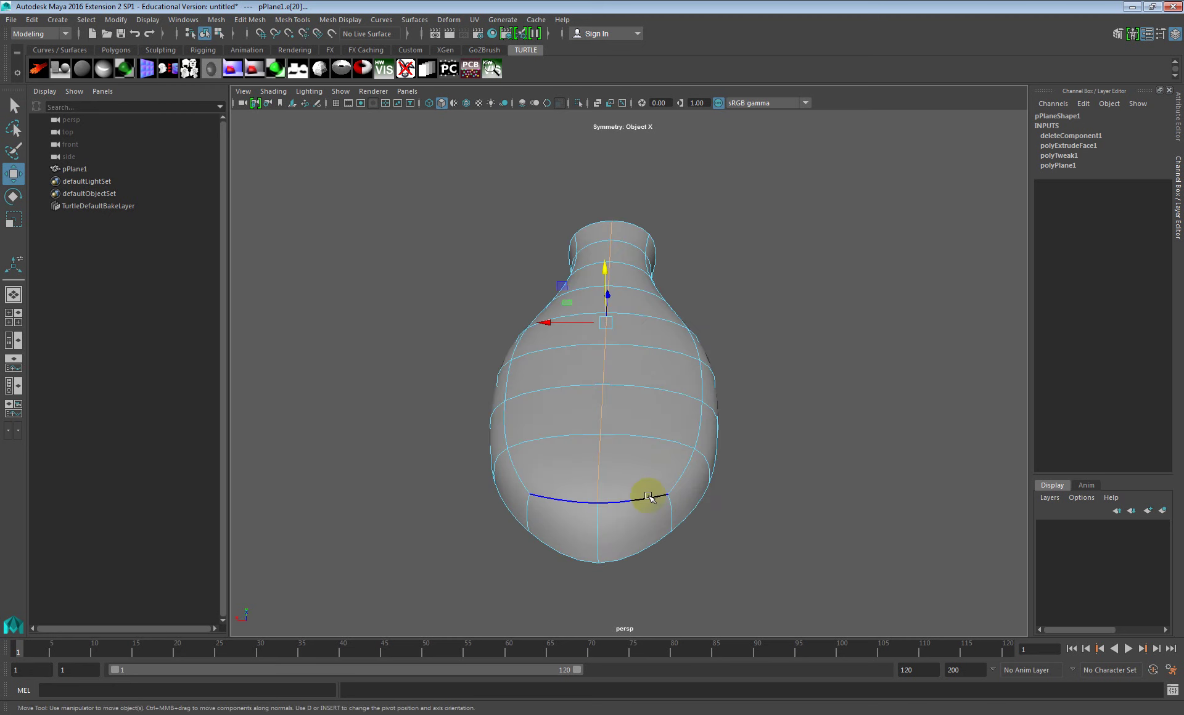
{"action": "left_click", "coordinate": [568, 502]}
{"action": "left_click", "coordinate": [561, 434]}
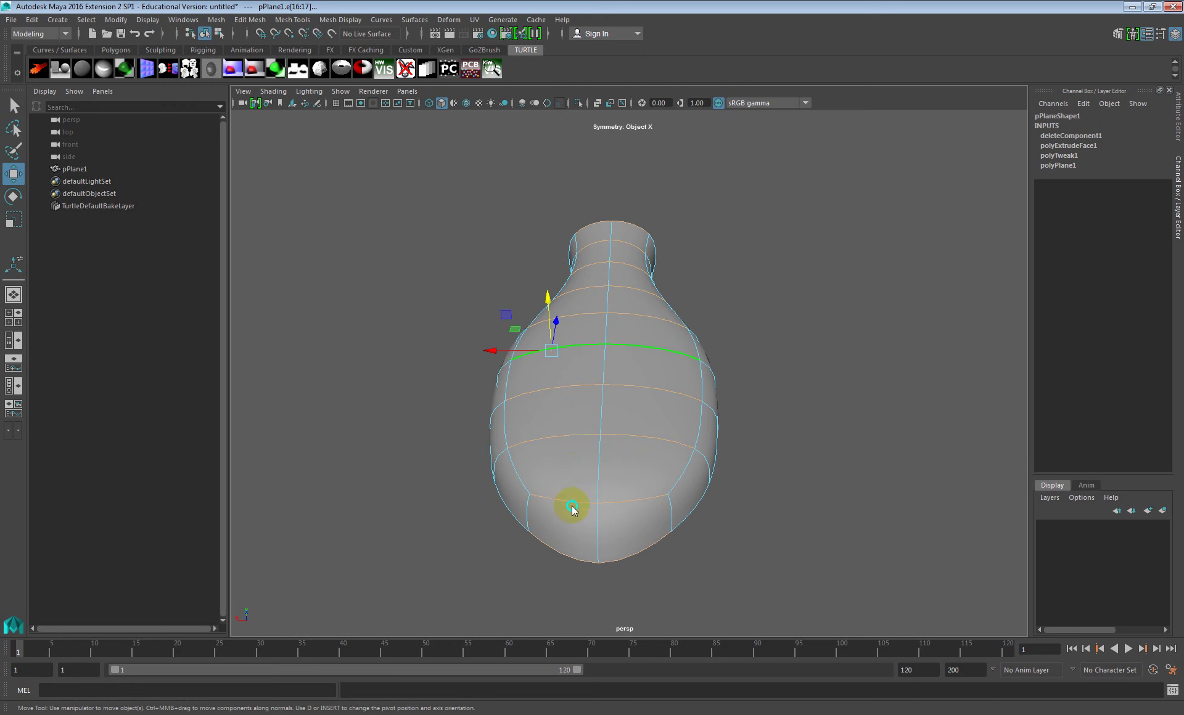
{"action": "right_click_drag", "start_coordinate": [572, 506], "coordinate": [573, 510], "text": "shift"}
Select the two new lengthwise edge loops on the paddle's top, leaving out their edges on the rounded tip's side wall
{"action": "left_click_drag", "start_coordinate": [582, 462], "coordinate": [724, 494], "text": "alt"}
{"action": "middle_click_drag", "start_coordinate": [724, 494], "coordinate": [619, 468], "text": "alt"}
{"action": "right_click_drag", "start_coordinate": [618, 468], "coordinate": [712, 425], "text": "alt"}
{"action": "left_click_drag", "start_coordinate": [713, 425], "coordinate": [681, 479], "text": "alt"}
{"action": "left_click", "coordinate": [719, 507]}
{"action": "key", "text": "ctrl+z"}
{"action": "right_click_drag", "start_coordinate": [682, 480], "coordinate": [662, 451], "text": "alt"}
{"action": "left_click_drag", "start_coordinate": [662, 450], "coordinate": [556, 349], "text": "alt"}
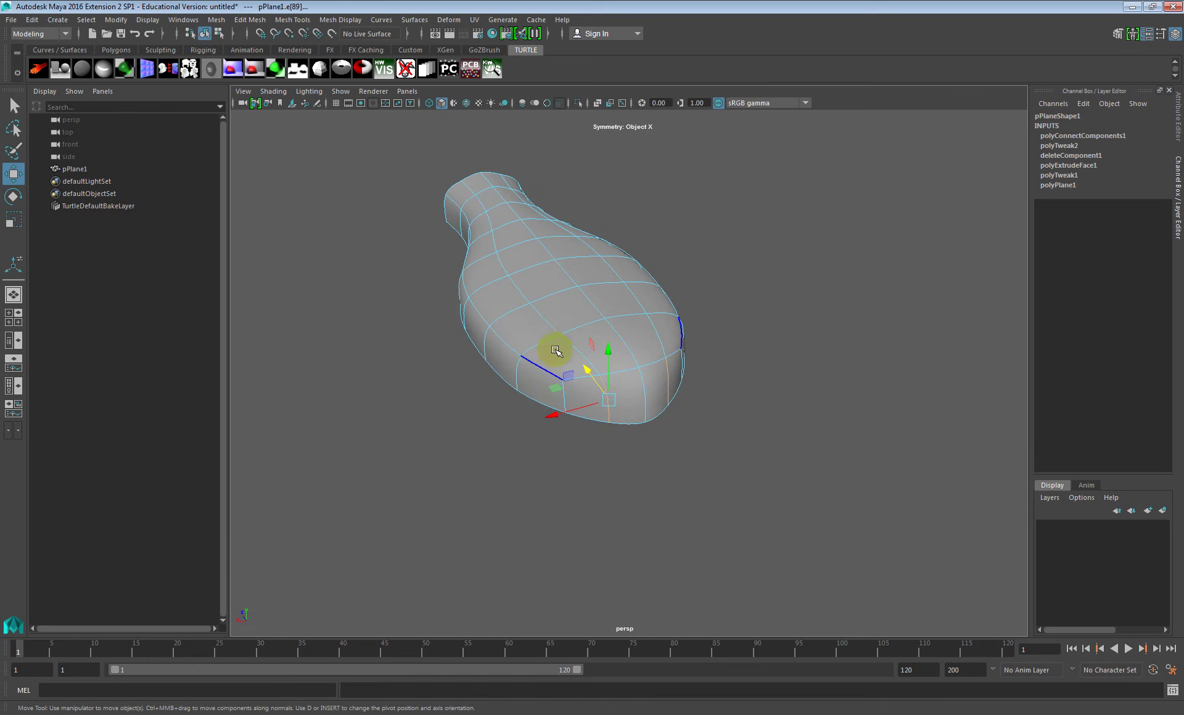
{"action": "double_click", "coordinate": [576, 353]}
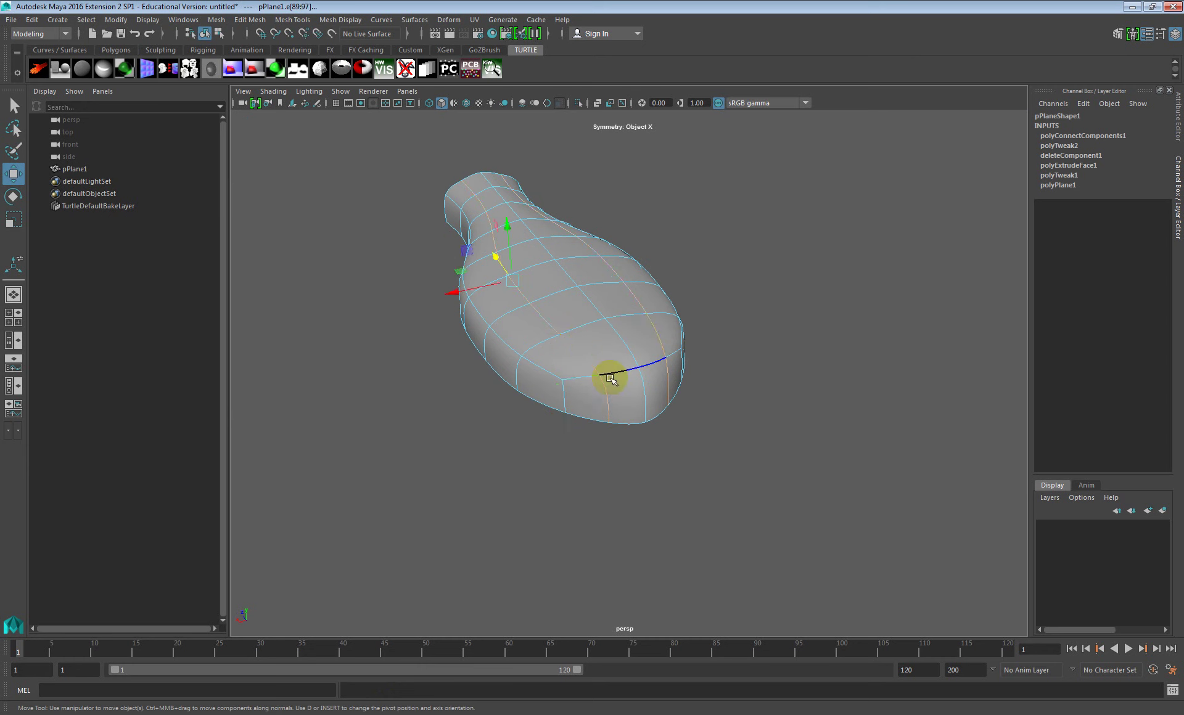
{"action": "left_click", "coordinate": [612, 402], "text": "ctrl"}
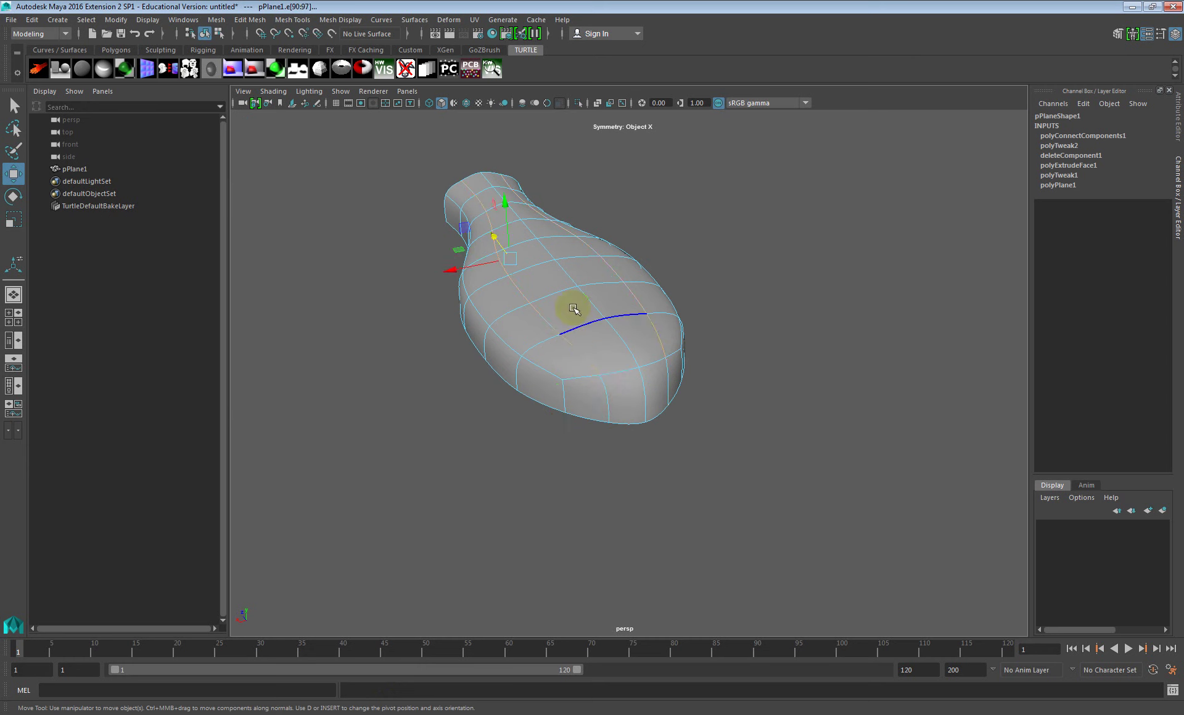
Try lowering the two selected lengthwise edge loops on the paddle's top, and undo the move
{"action": "left_click_drag", "start_coordinate": [502, 217], "coordinate": [510, 233]}
{"action": "left_click", "coordinate": [653, 398], "text": "shift"}
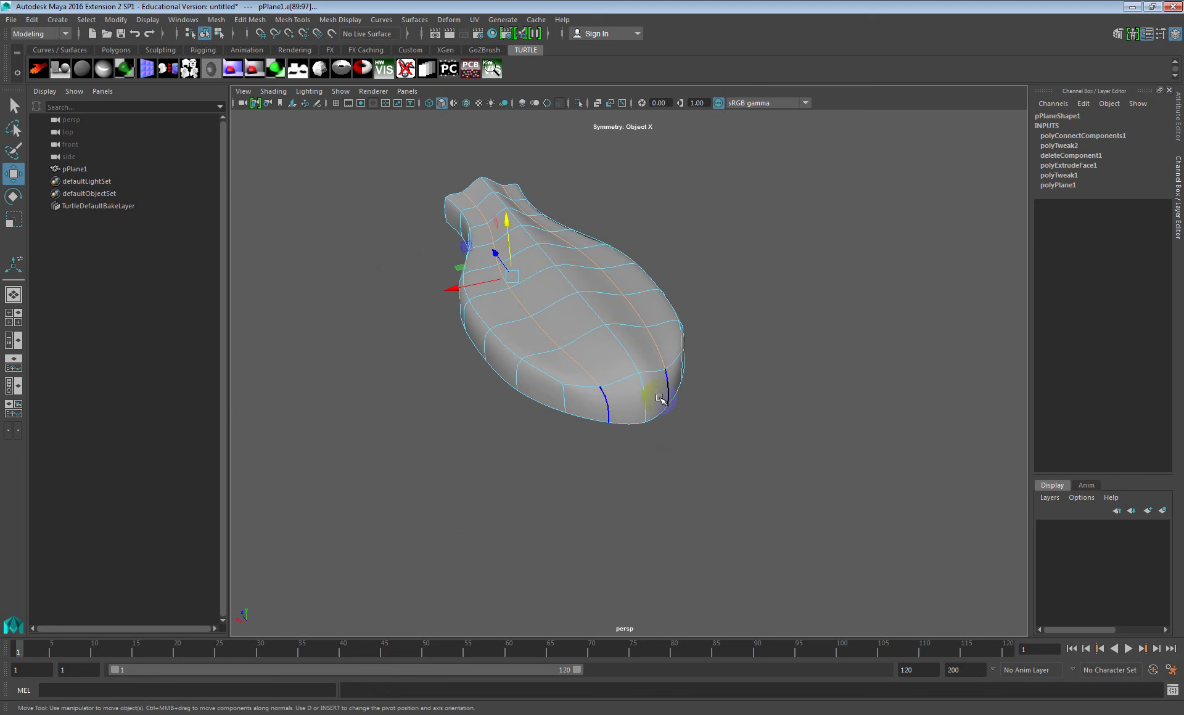
{"action": "key", "text": "ctrl+z"}
{"action": "key", "text": "ctrl+z"}
Drop the edges nearest the rounded tip from the selection and lower the two lengthwise edge loops to form grooves beside a centre ridge
{"action": "left_click_drag", "start_coordinate": [655, 397], "coordinate": [587, 375], "text": "alt"}
{"action": "scroll", "coordinate": [609, 368], "scroll_direction": "up", "scroll_amount": 4}
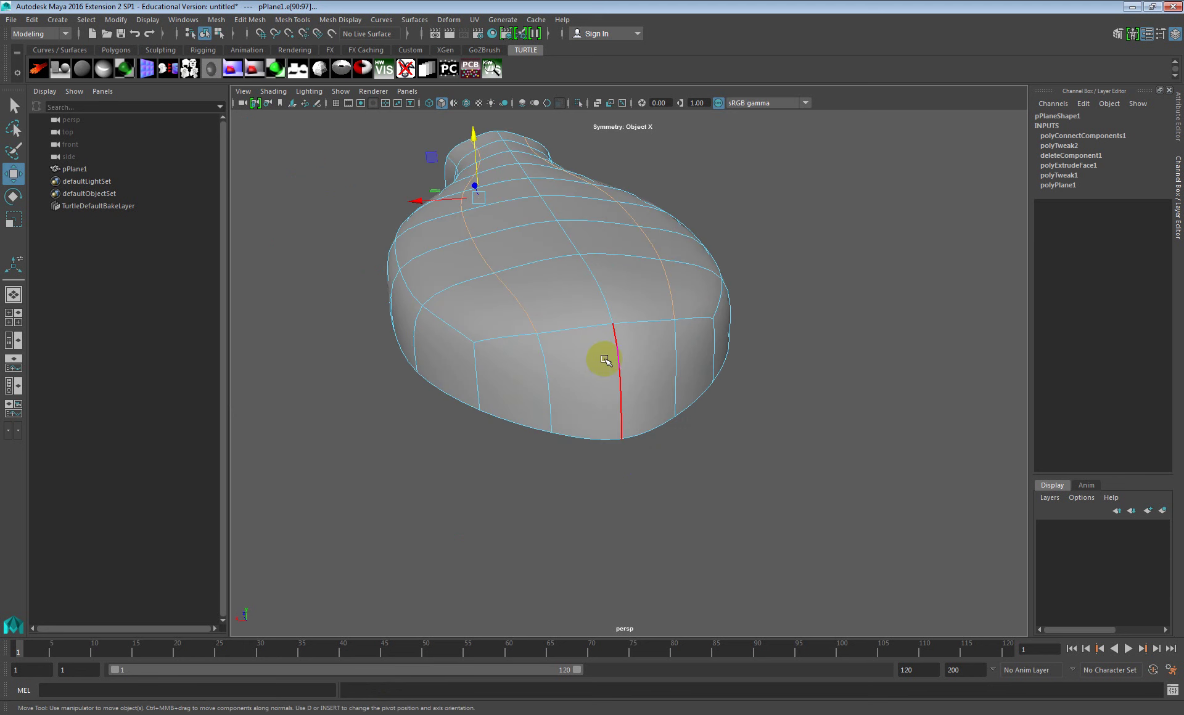
{"action": "key", "text": "1"}
{"action": "key", "text": "2"}
{"action": "key", "text": "3"}
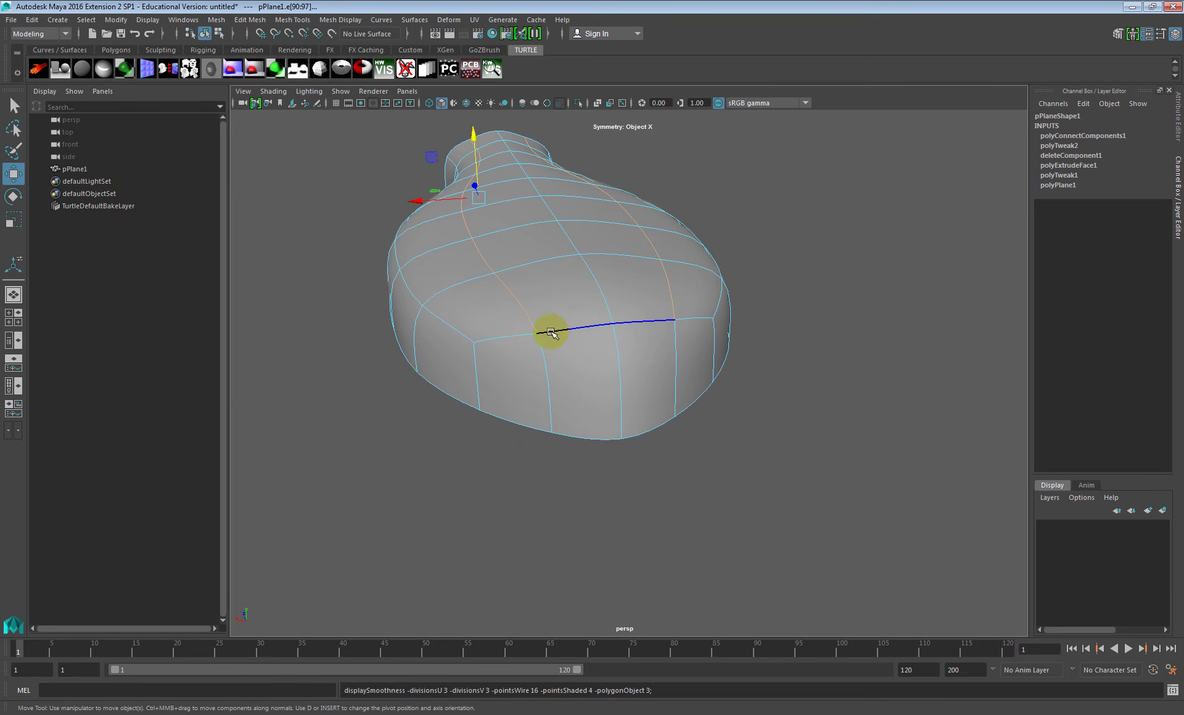
{"action": "left_click", "coordinate": [515, 339], "text": "ctrl"}
{"action": "left_click_drag", "start_coordinate": [516, 338], "coordinate": [648, 236], "text": "alt"}
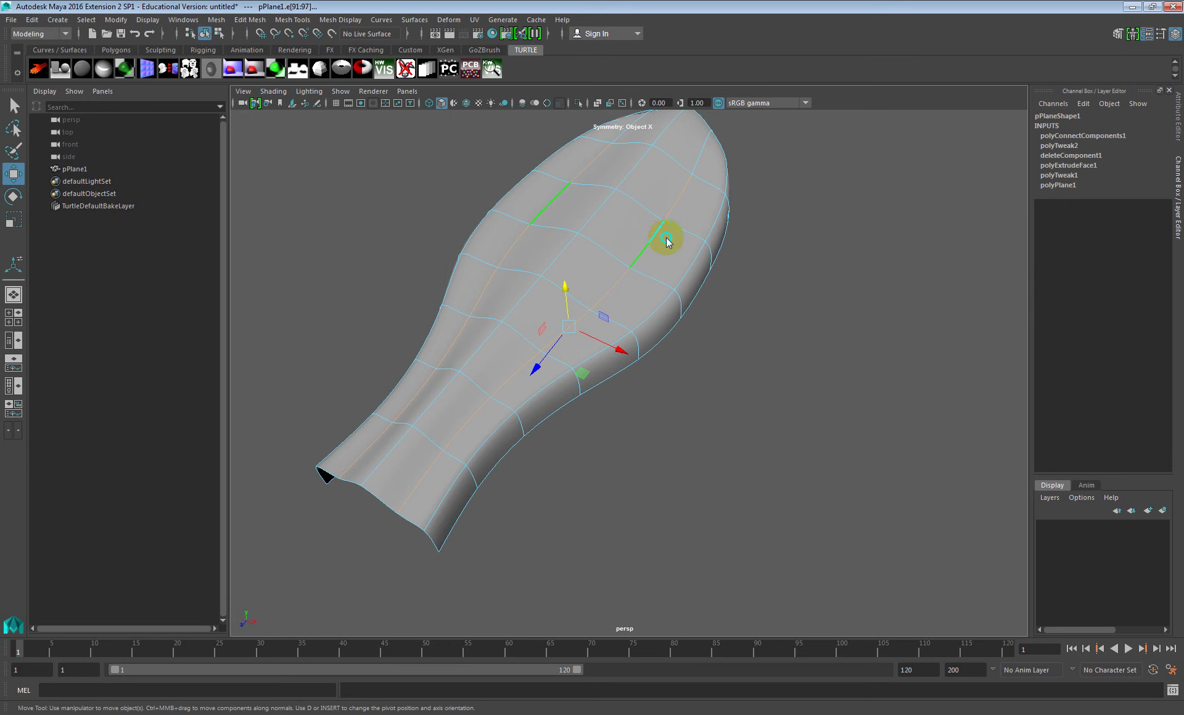
Try beveling the two groove edge loops with a fraction of 1, and undo the bevel
{"action": "key", "text": "ctrl+b"}
{"action": "left_click_drag", "start_coordinate": [880, 356], "coordinate": [722, 302], "text": "alt"}
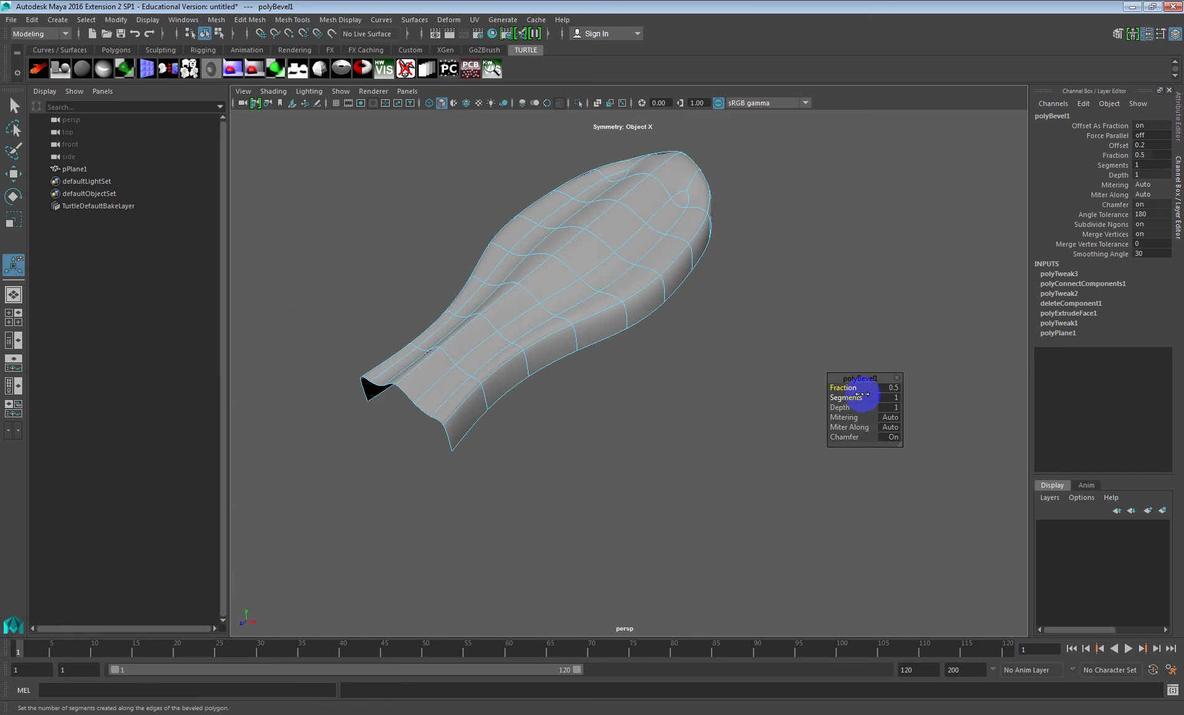
{"action": "left_click_drag", "start_coordinate": [846, 390], "coordinate": [826, 416]}
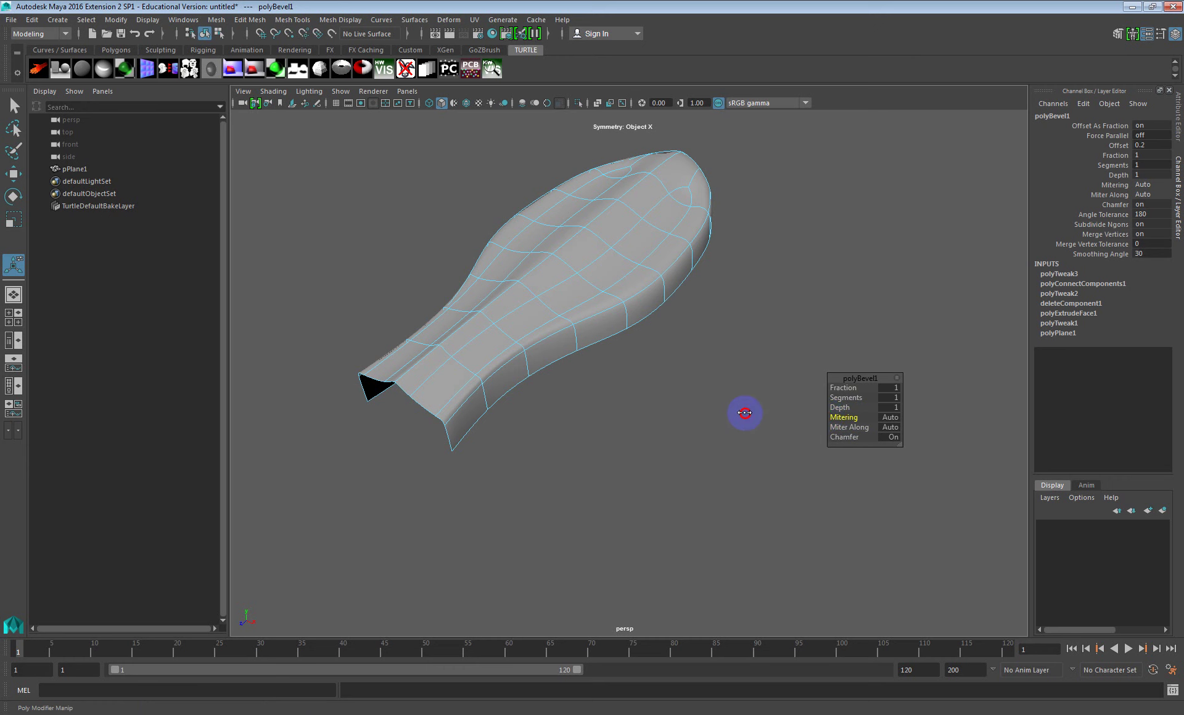
{"action": "left_click_drag", "start_coordinate": [692, 349], "coordinate": [806, 352], "text": "alt"}
{"action": "left_click", "coordinate": [723, 357]}
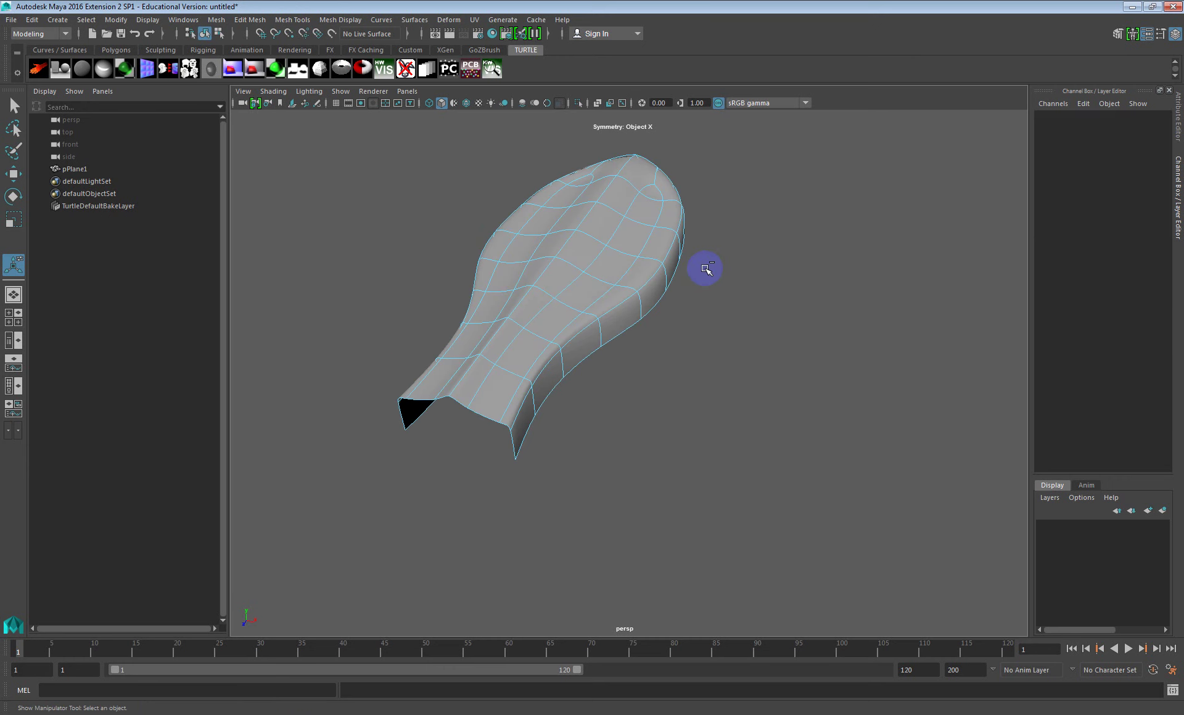
{"action": "key", "text": "ctrl+z"}
{"action": "key", "text": "ctrl+z"}
Try extruding all of the paddle's top faces with a thickness of 0.1, and undo the extrusion
{"action": "left_click_drag", "start_coordinate": [714, 270], "coordinate": [679, 282], "text": "alt"}
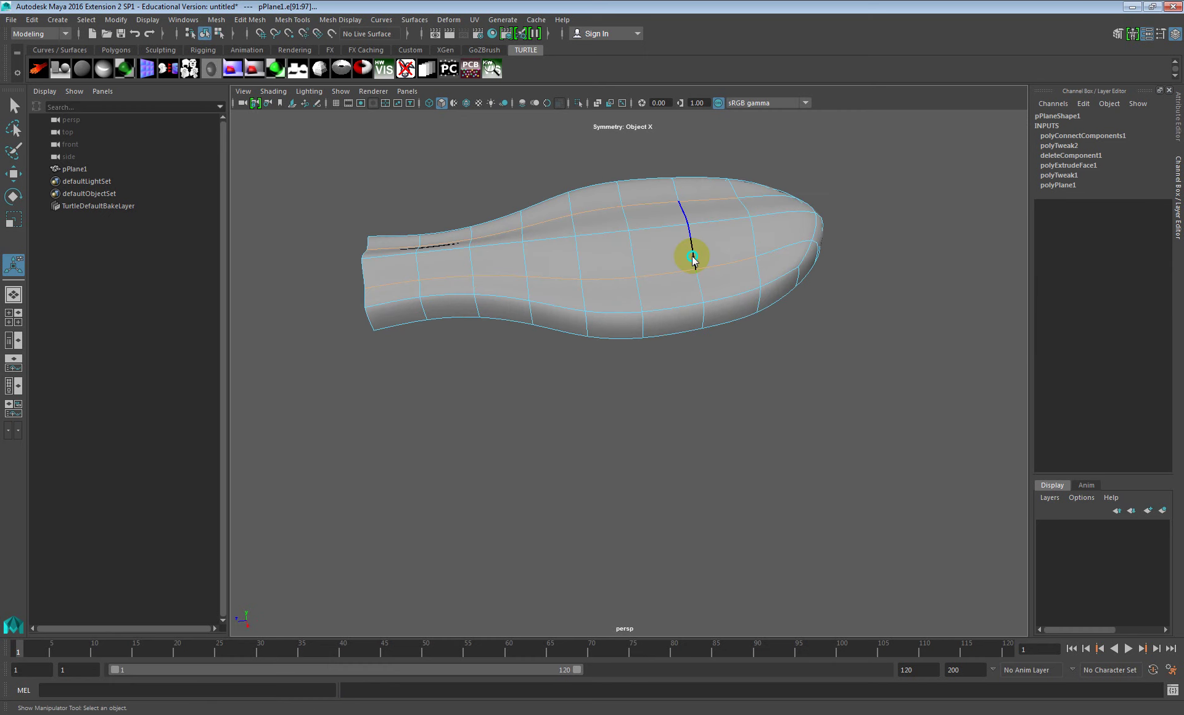
{"action": "key", "text": "q"}
{"action": "key", "text": "F11"}
{"action": "left_click", "coordinate": [395, 270]}
{"action": "mouse_move", "coordinate": [504, 270]}
{"action": "left_mouse_down"}
{"action": "mouse_move", "coordinate": [775, 237]}
{"action": "mouse_move", "coordinate": [775, 267]}
{"action": "mouse_move", "coordinate": [535, 294]}
{"action": "mouse_move", "coordinate": [431, 288]}
{"action": "mouse_move", "coordinate": [374, 328]}
{"action": "left_mouse_up"}
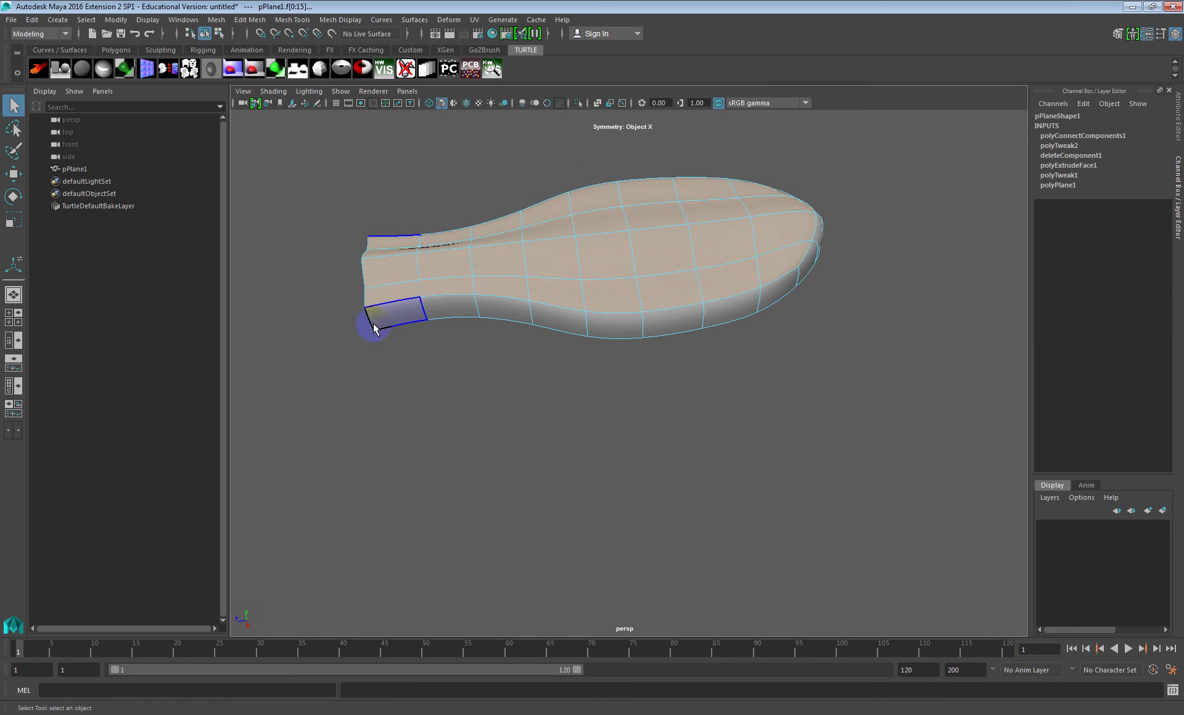
{"action": "left_click_drag", "start_coordinate": [771, 197], "coordinate": [782, 295], "text": "alt"}
{"action": "key", "text": "ctrl+e"}
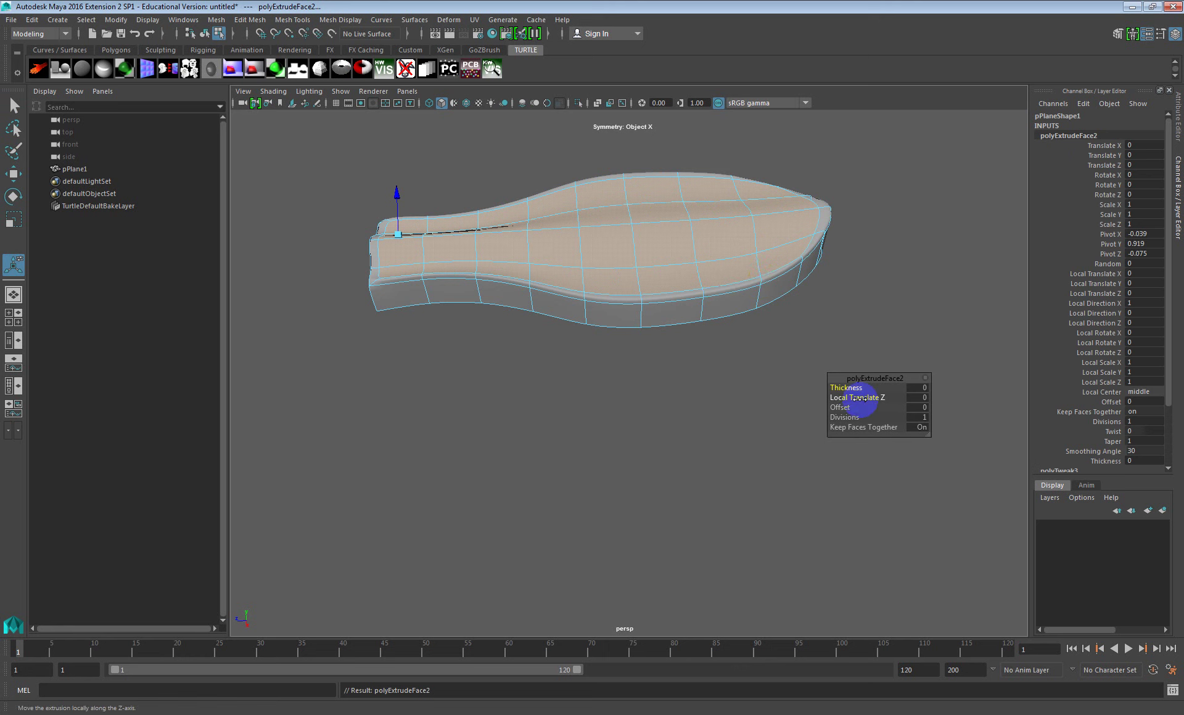
{"action": "left_click_drag", "start_coordinate": [855, 398], "coordinate": [776, 405]}
{"action": "left_click", "coordinate": [775, 404]}
{"action": "key", "text": "ctrl+z"}
{"action": "key", "text": "ctrl+z"}
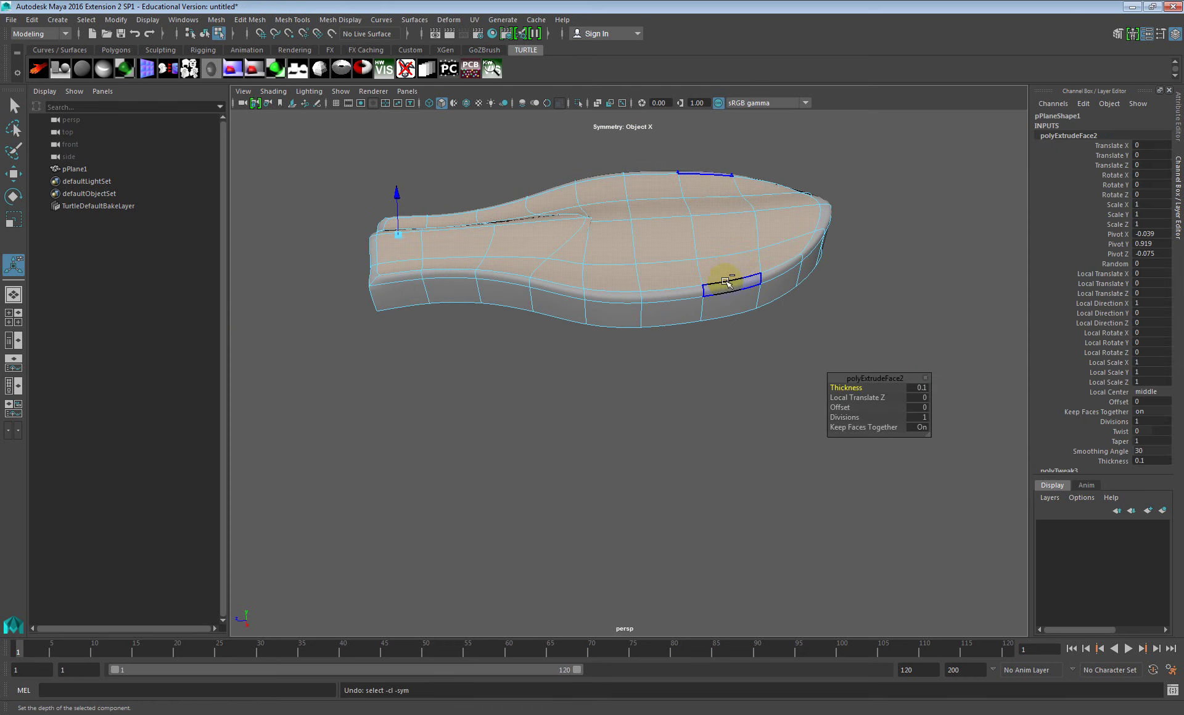
{"action": "left_click_drag", "start_coordinate": [790, 350], "coordinate": [761, 278], "text": "alt"}
{"action": "middle_click_drag", "start_coordinate": [779, 292], "coordinate": [647, 298], "text": "alt"}
{"action": "mouse_move", "coordinate": [648, 298]}
{"action": "left_mouse_down", "text": "alt"}
{"action": "mouse_move", "coordinate": [727, 298]}
{"action": "mouse_move", "coordinate": [552, 333]}
{"action": "mouse_move", "coordinate": [725, 288]}
{"action": "mouse_move", "coordinate": [697, 283]}
{"action": "mouse_move", "coordinate": [685, 216]}
{"action": "mouse_move", "coordinate": [621, 254]}
{"action": "mouse_move", "coordinate": [661, 310]}
{"action": "left_mouse_up", "text": "alt"}
{"action": "left_click", "coordinate": [682, 296]}
{"action": "key", "text": "ctrl+z"}
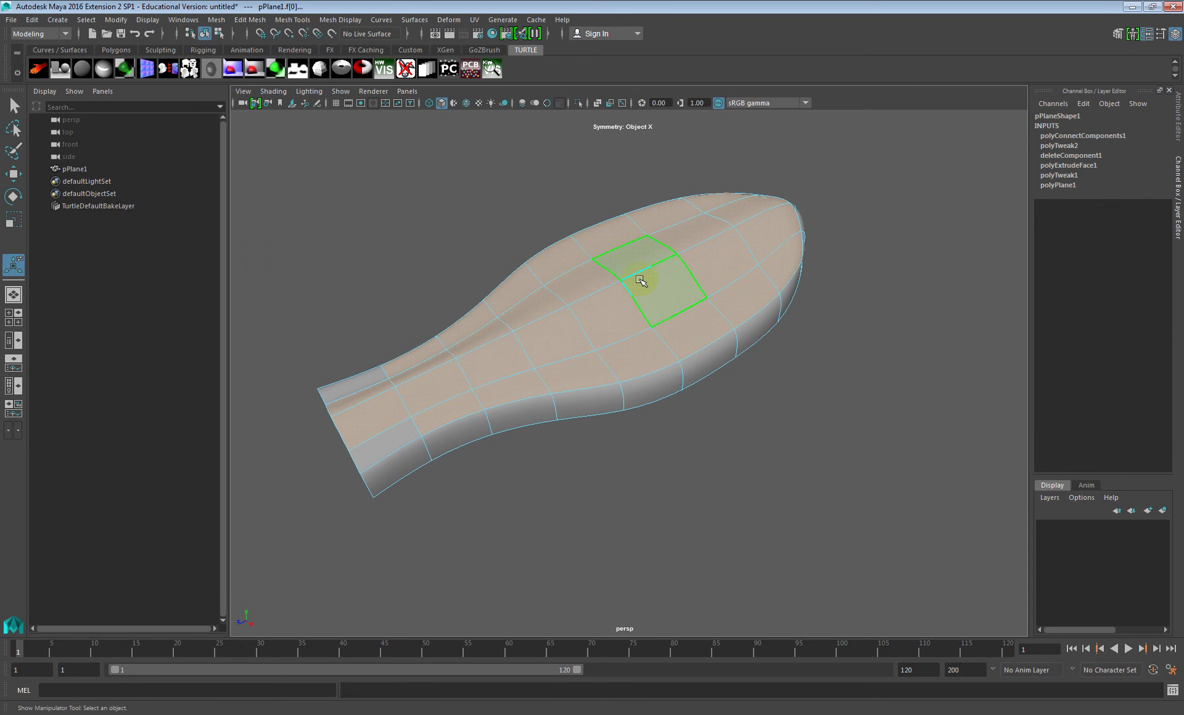
Bevel the lengthwise centre edge loop on the paddle's top with a fraction of 0.2 and 2 segments, and clear the selection
{"action": "key", "text": "q"}
{"action": "left_click", "coordinate": [648, 276]}
{"action": "key", "text": "F10"}
{"action": "left_click", "coordinate": [623, 280]}
{"action": "double_click", "coordinate": [640, 272]}
{"action": "left_click_drag", "start_coordinate": [682, 270], "coordinate": [604, 264], "text": "alt"}
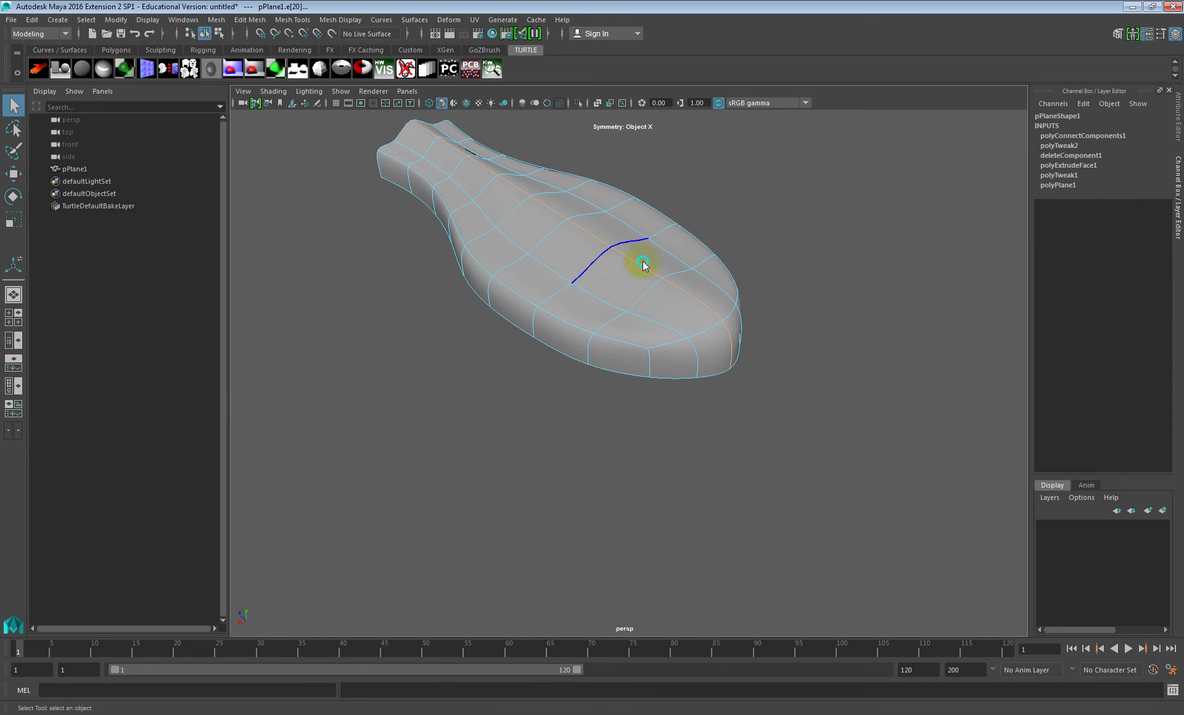
{"action": "key", "text": "ctrl+b"}
{"action": "mouse_move", "coordinate": [843, 388]}
{"action": "left_mouse_down"}
{"action": "mouse_move", "coordinate": [848, 401]}
{"action": "mouse_move", "coordinate": [837, 388]}
{"action": "left_mouse_up"}
{"action": "mouse_move", "coordinate": [740, 308]}
{"action": "left_mouse_down", "text": "alt"}
{"action": "mouse_move", "coordinate": [603, 216]}
{"action": "mouse_move", "coordinate": [555, 272]}
{"action": "mouse_move", "coordinate": [595, 303]}
{"action": "mouse_move", "coordinate": [487, 286]}
{"action": "mouse_move", "coordinate": [536, 270]}
{"action": "mouse_move", "coordinate": [602, 309]}
{"action": "mouse_move", "coordinate": [722, 308]}
{"action": "left_mouse_up", "text": "alt"}
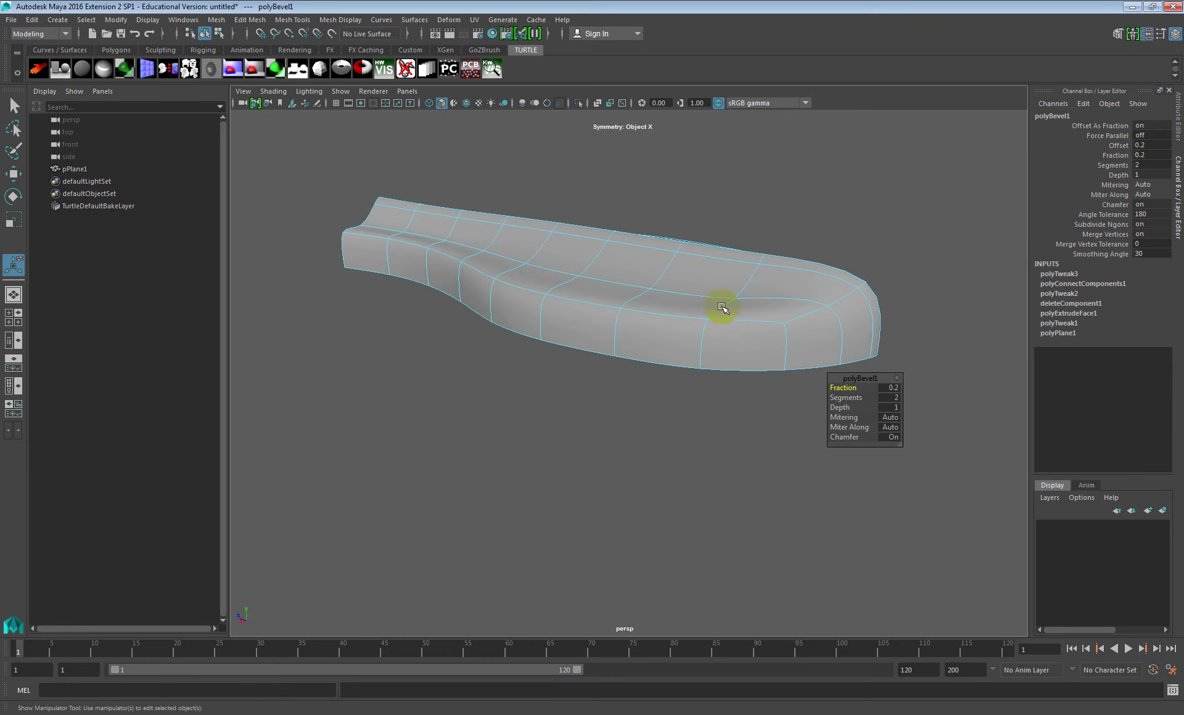
{"action": "middle_click_drag", "start_coordinate": [721, 308], "coordinate": [629, 320], "text": "alt"}
{"action": "right_click_drag", "start_coordinate": [629, 320], "coordinate": [822, 317], "text": "alt"}
{"action": "left_click_drag", "start_coordinate": [766, 314], "coordinate": [785, 357], "text": "alt"}
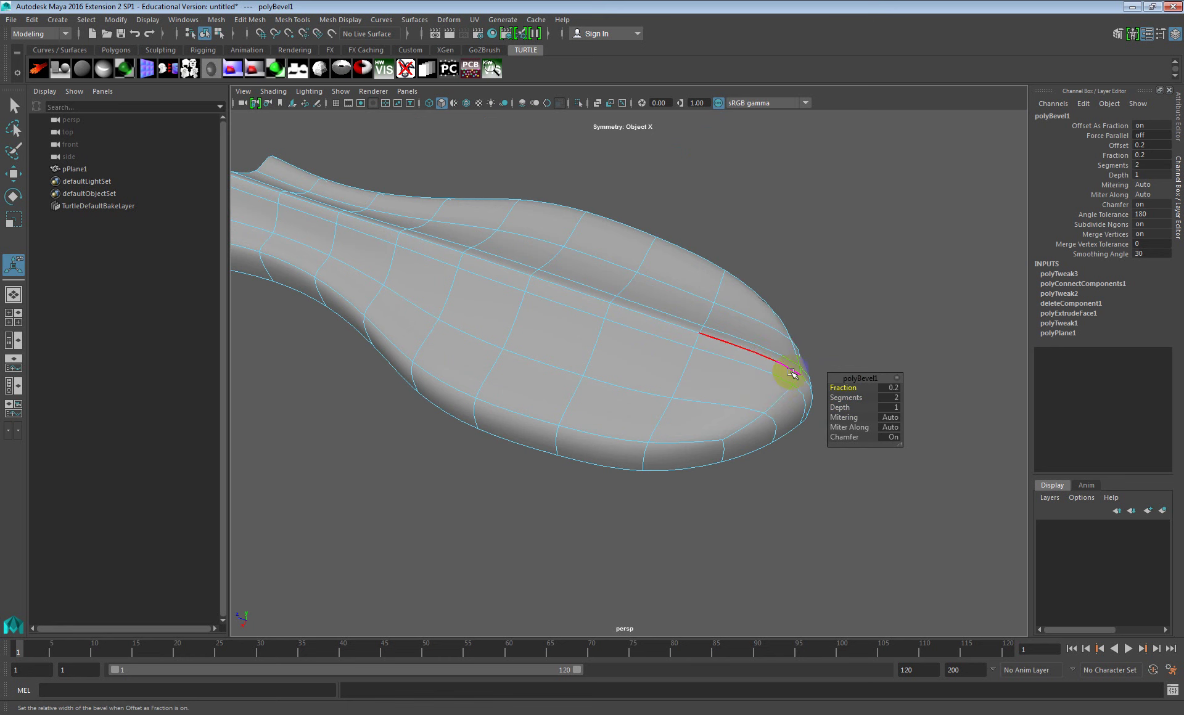
{"action": "left_click_drag", "start_coordinate": [789, 374], "coordinate": [698, 341], "text": "alt"}
{"action": "left_click", "coordinate": [849, 320]}
{"action": "left_click_drag", "start_coordinate": [820, 336], "coordinate": [868, 339], "text": "alt"}
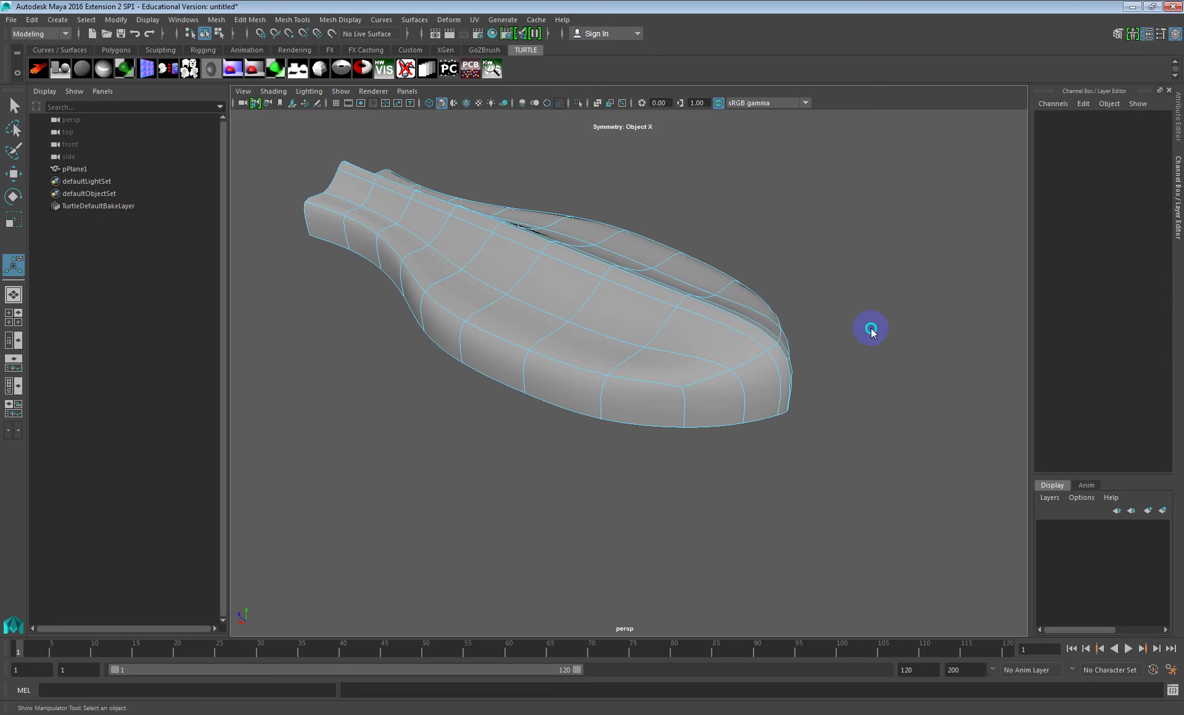
Return to object mode and examine the beveled centre ridge on the smooth-previewed paddle from several angles
{"action": "right_click_drag", "start_coordinate": [871, 330], "coordinate": [892, 315]}
{"action": "left_click", "coordinate": [883, 311]}
{"action": "mouse_move", "coordinate": [852, 331]}
{"action": "left_mouse_down", "text": "alt"}
{"action": "mouse_move", "coordinate": [864, 349]}
{"action": "mouse_move", "coordinate": [833, 333]}
{"action": "left_mouse_up", "text": "alt"}
{"action": "middle_click_drag", "start_coordinate": [759, 292], "coordinate": [758, 325], "text": "alt"}
{"action": "left_click_drag", "start_coordinate": [758, 326], "coordinate": [728, 318], "text": "alt"}
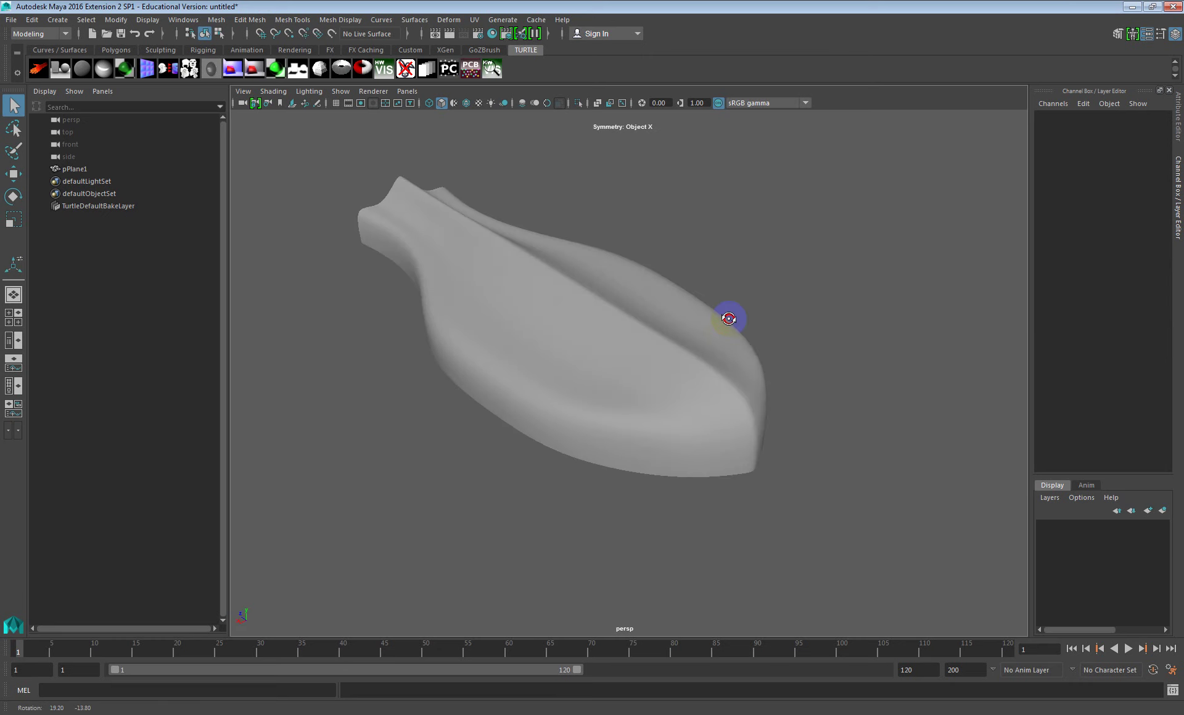
{"action": "left_click_drag", "start_coordinate": [701, 374], "coordinate": [724, 375], "text": "alt"}
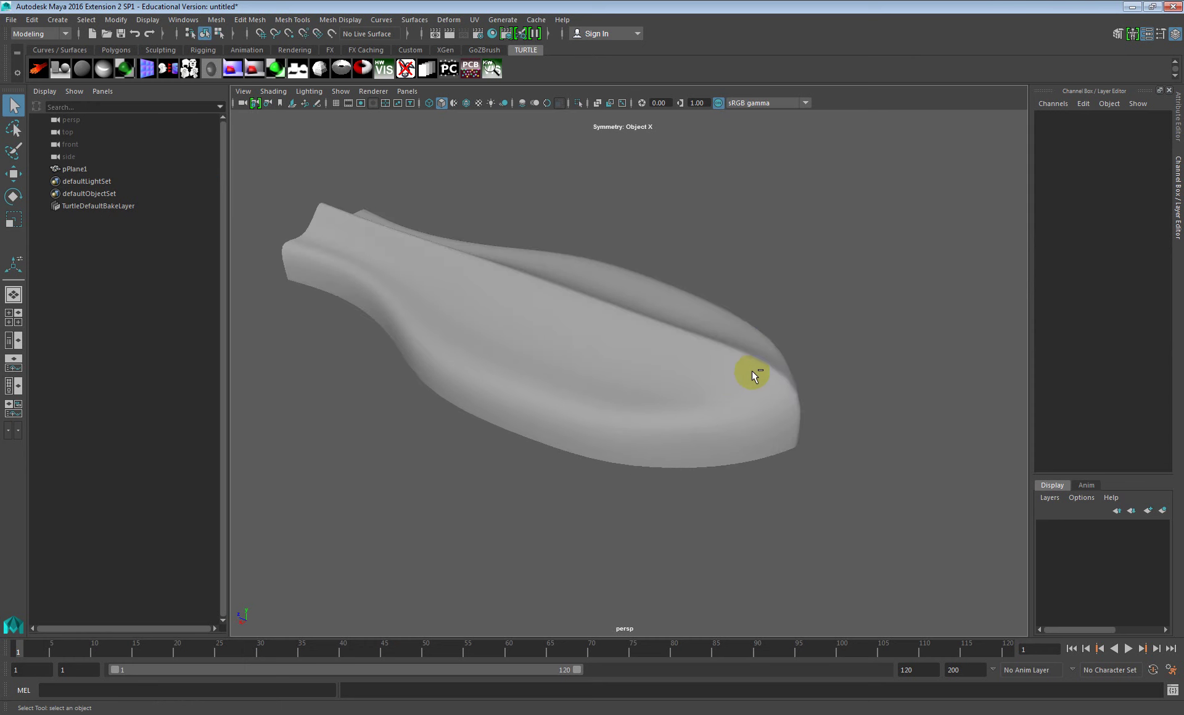
{"action": "left_click", "coordinate": [693, 350]}
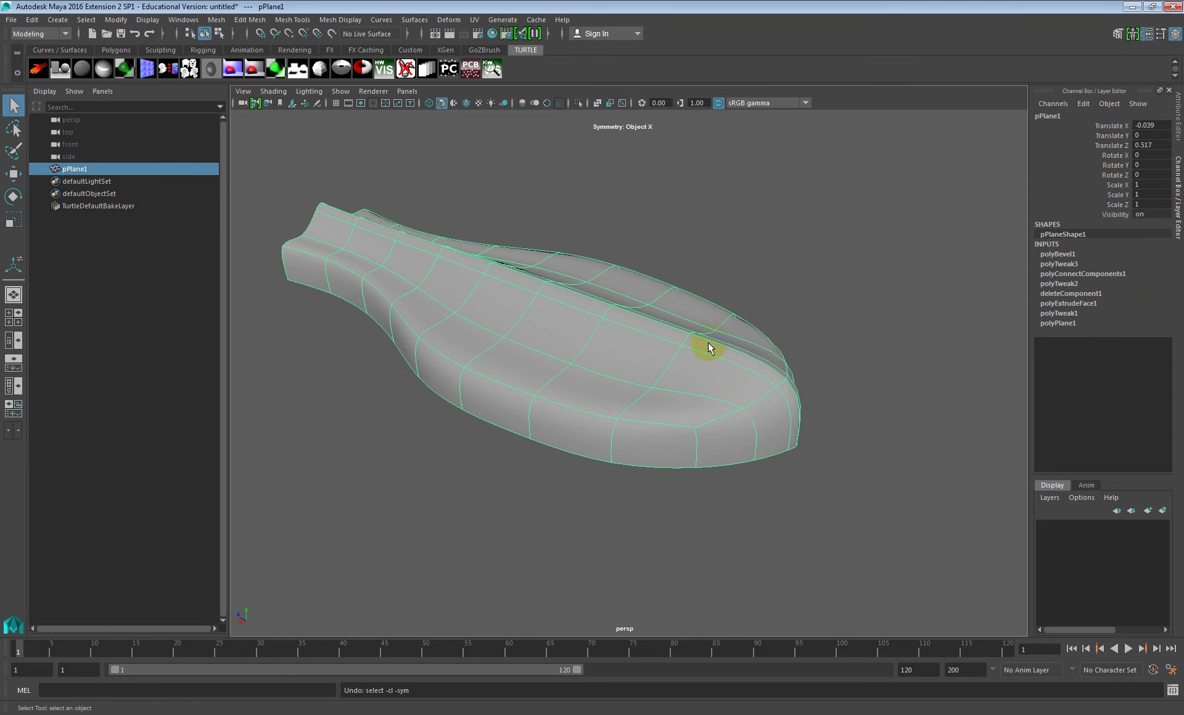
Undo the latest selection changes and bevel adjustments on the centre ridge
{"action": "key", "text": "ctrl+z"}
{"action": "key", "text": "ctrl+z"}
{"action": "key", "text": "ctrl+z"}
{"action": "key", "text": "ctrl+z"}
{"action": "key", "text": "ctrl+z"}
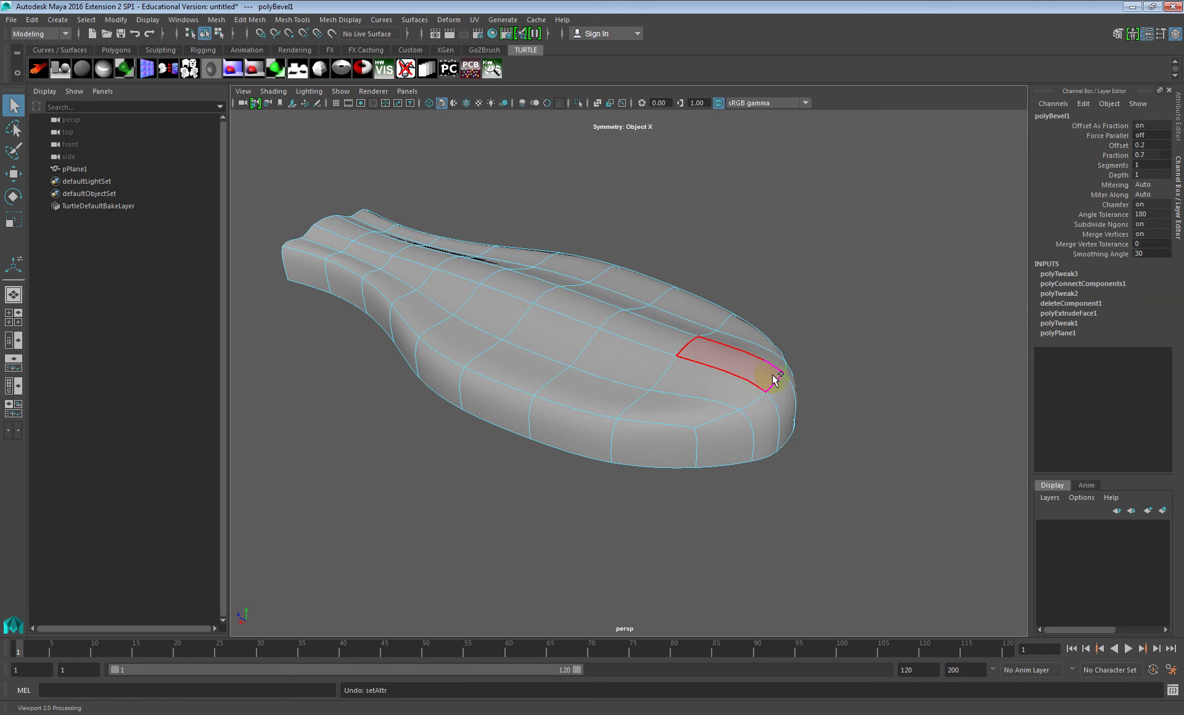
{"action": "key", "text": "ctrl+z"}
{"action": "key", "text": "ctrl+z"}
Delete the two edge loops flanking the paddle's centre ridge, keeping the middle loop
{"action": "left_click", "coordinate": [735, 368]}
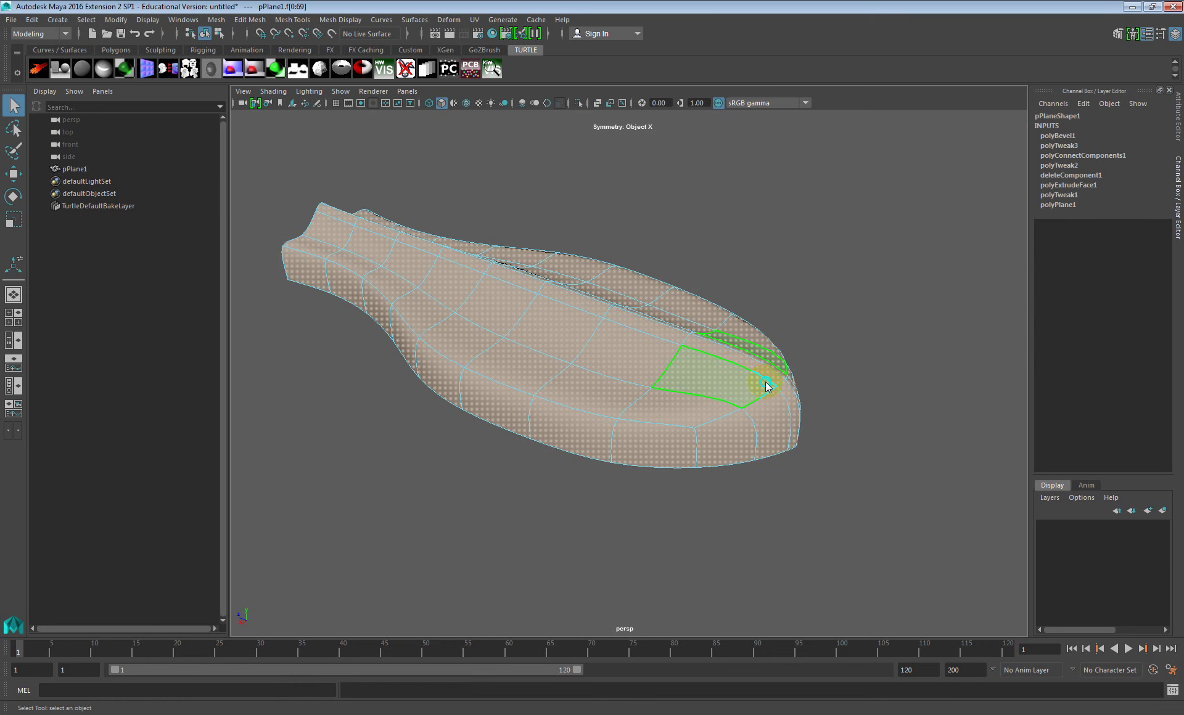
{"action": "left_click", "coordinate": [728, 363]}
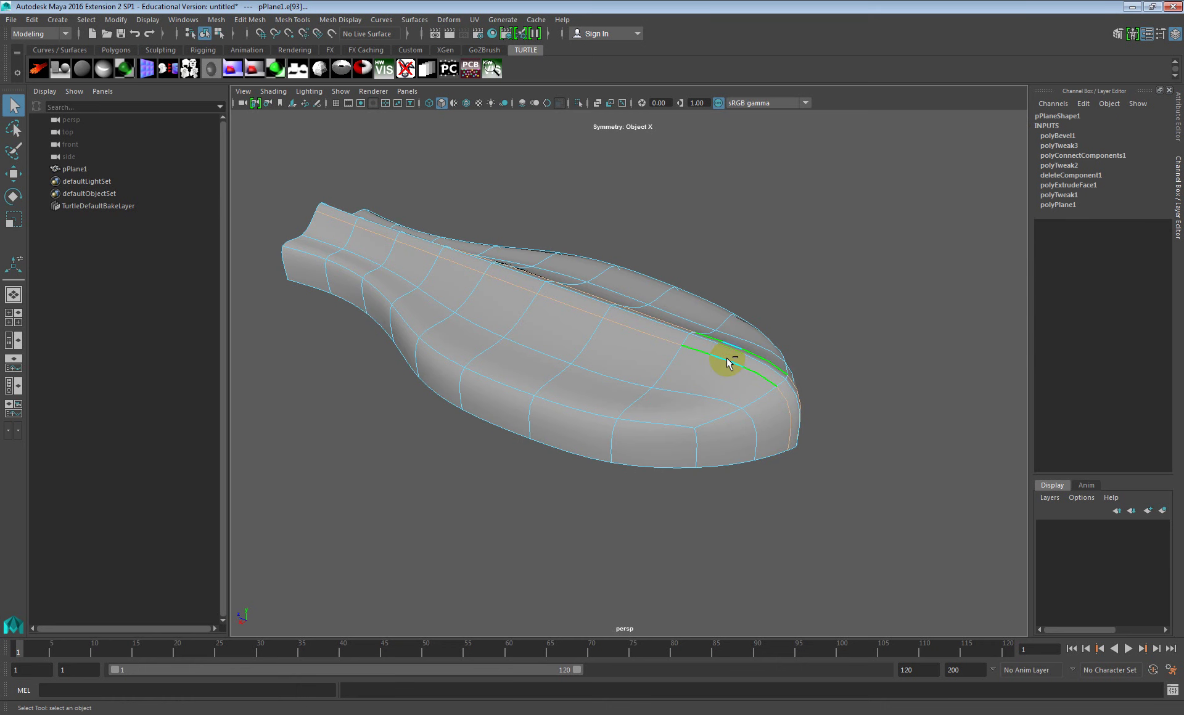
{"action": "key", "text": "Delete"}
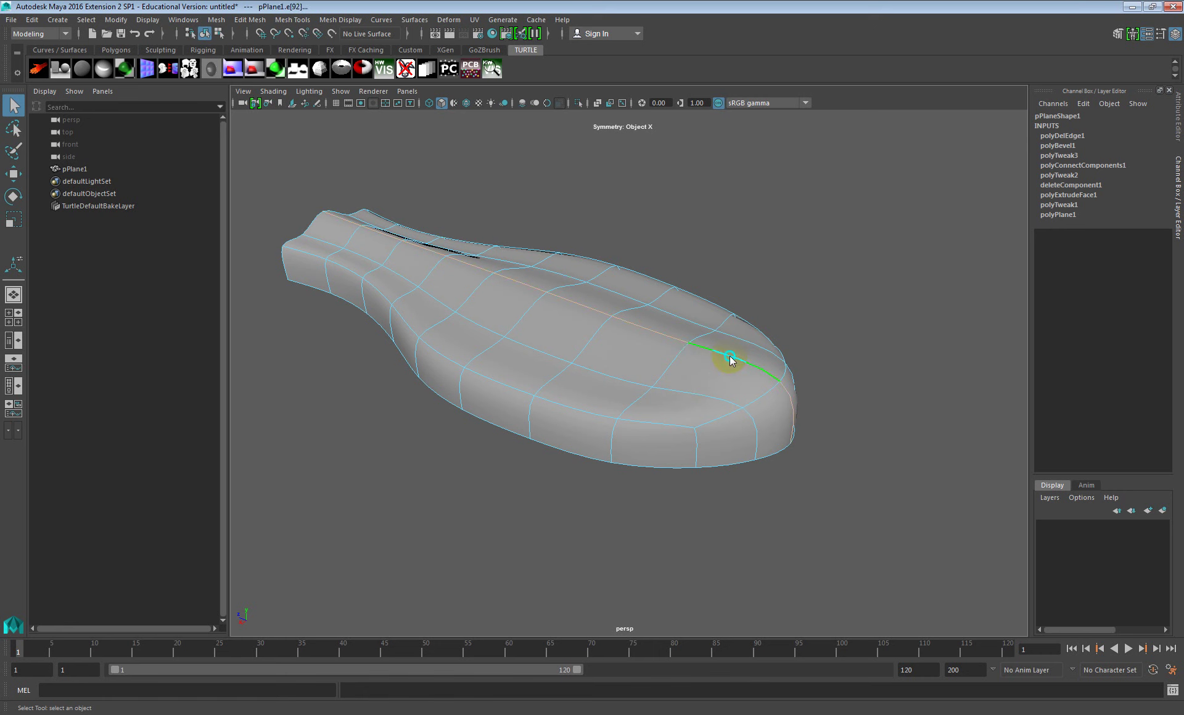
Bevel the lengthwise centre edge loop with a fraction of 0.1 and 2 segments, and clear the selection
{"action": "key", "text": "ctrl+b"}
{"action": "mouse_move", "coordinate": [862, 397]}
{"action": "left_mouse_down"}
{"action": "mouse_move", "coordinate": [846, 388]}
{"action": "mouse_move", "coordinate": [863, 393]}
{"action": "mouse_move", "coordinate": [854, 409]}
{"action": "left_mouse_up"}
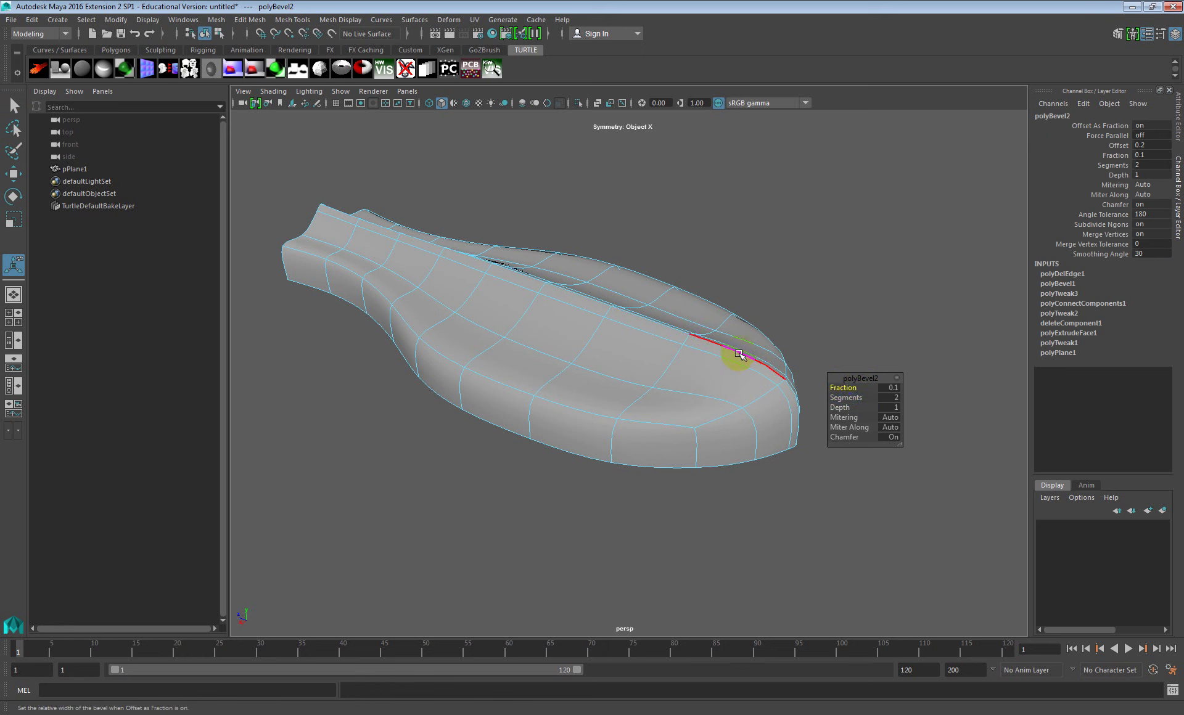
{"action": "left_click_drag", "start_coordinate": [707, 348], "coordinate": [648, 357], "text": "alt"}
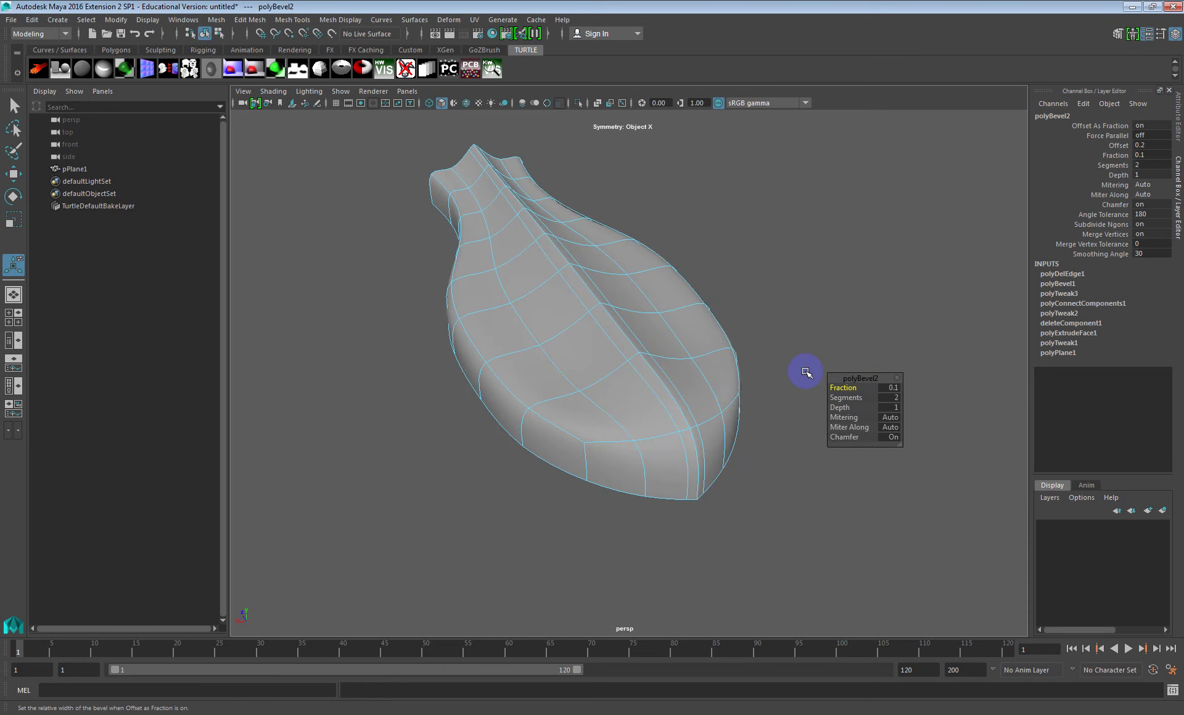
{"action": "left_click", "coordinate": [803, 373]}
{"action": "left_click_drag", "start_coordinate": [779, 336], "coordinate": [761, 397], "text": "alt"}
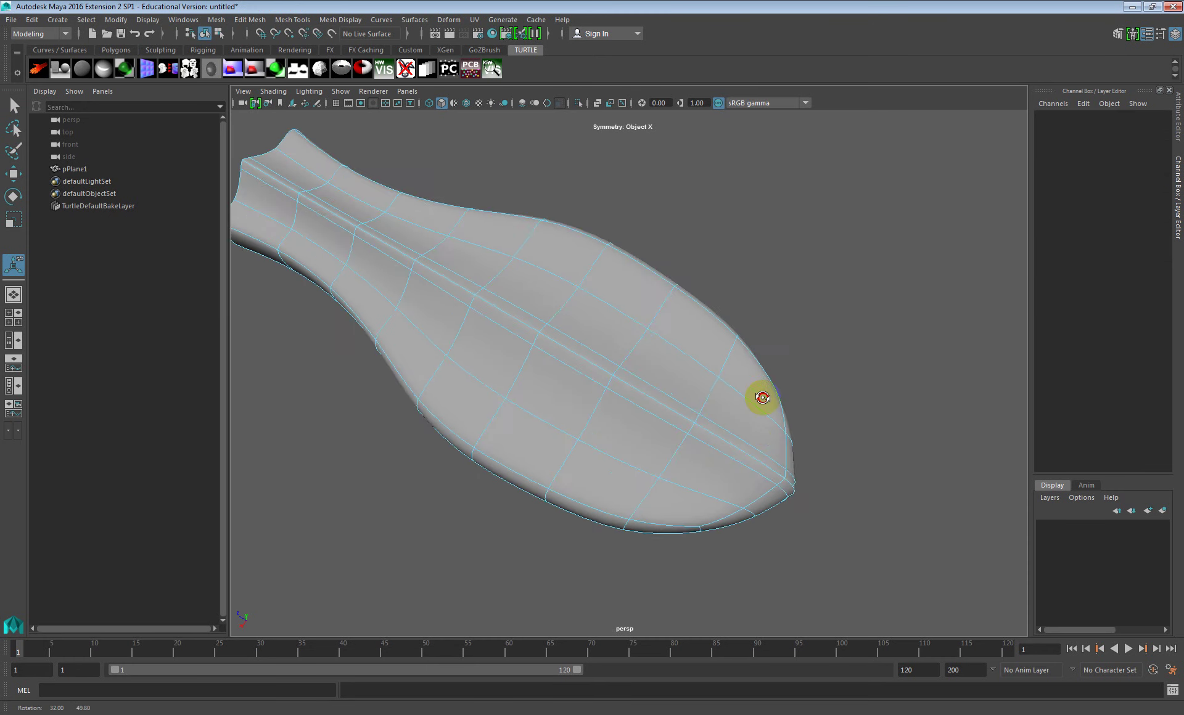
{"action": "middle_click_drag", "start_coordinate": [761, 397], "coordinate": [808, 327], "text": "alt"}
{"action": "left_click_drag", "start_coordinate": [808, 328], "coordinate": [790, 302], "text": "alt"}
Try beveling the upper rim edge loop running along the paddle's outer sides with 2 segments
{"action": "left_click", "coordinate": [797, 406]}
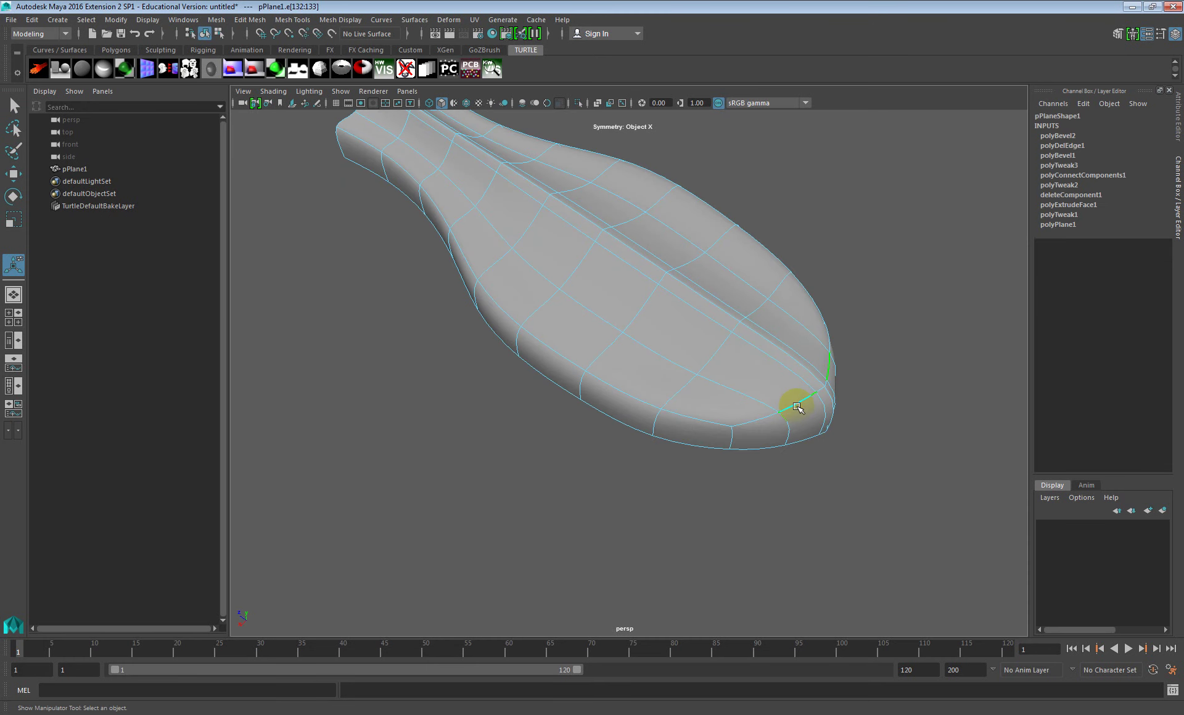
{"action": "left_click", "coordinate": [697, 422]}
{"action": "left_click_drag", "start_coordinate": [697, 422], "coordinate": [759, 388], "text": "alt"}
{"action": "left_click", "coordinate": [728, 323]}
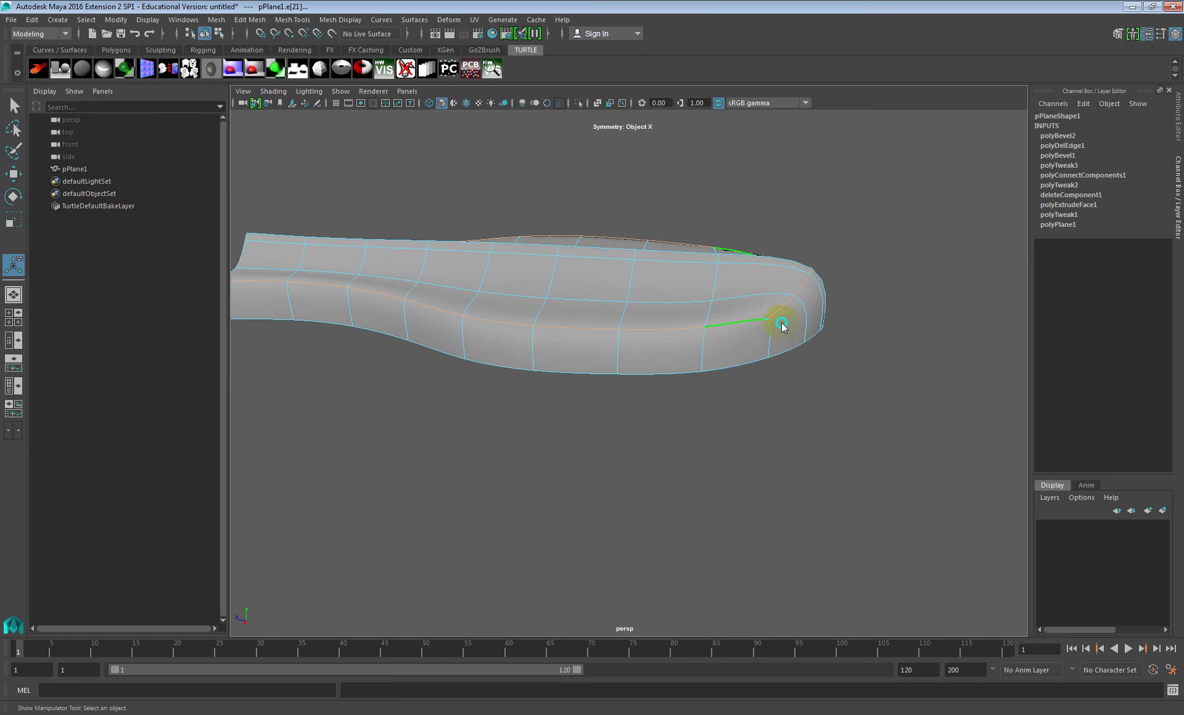
{"action": "key", "text": "ctrl+b"}
{"action": "left_click_drag", "start_coordinate": [783, 330], "coordinate": [855, 399], "text": "alt"}
{"action": "left_click_drag", "start_coordinate": [837, 293], "coordinate": [809, 387], "text": "alt"}
{"action": "scroll", "coordinate": [808, 359], "scroll_direction": "down", "scroll_amount": 1}
{"action": "left_click", "coordinate": [875, 323]}
Check the beveled rim in object mode, and undo the rim bevel
{"action": "scroll", "coordinate": [825, 386], "scroll_direction": "down", "scroll_amount": 3}
{"action": "right_click_drag", "start_coordinate": [793, 366], "coordinate": [808, 353]}
{"action": "left_click", "coordinate": [766, 384]}
{"action": "left_click_drag", "start_coordinate": [725, 384], "coordinate": [799, 377], "text": "alt"}
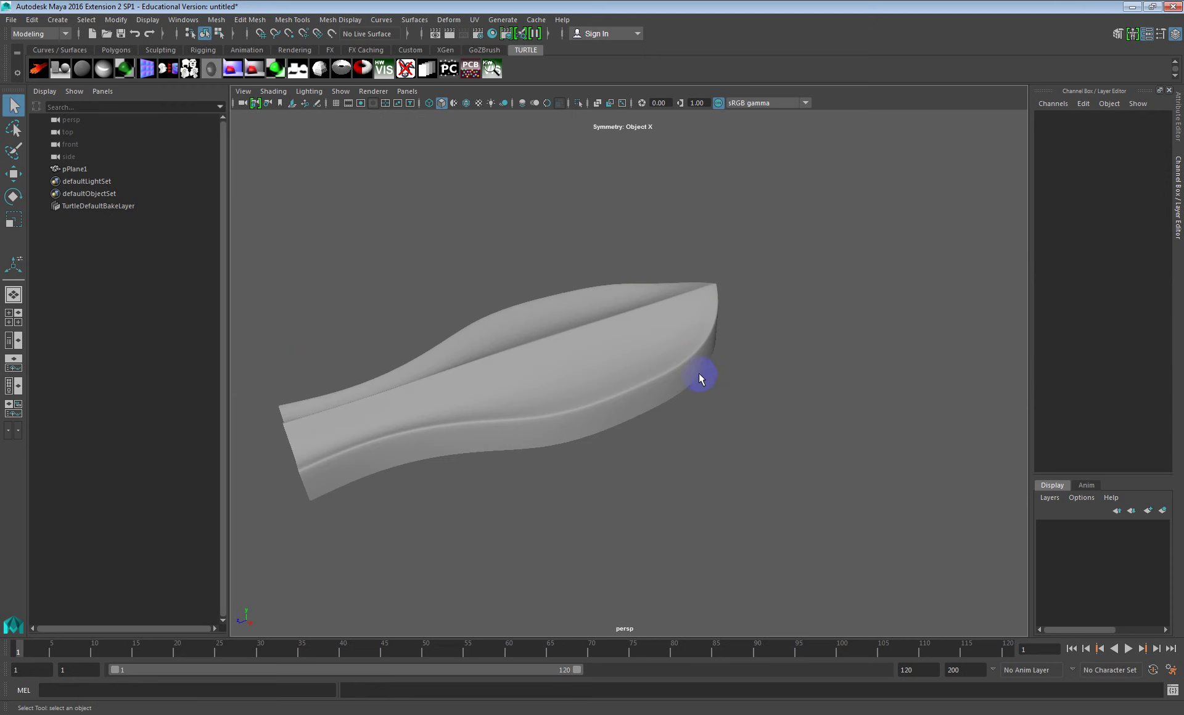
{"action": "left_click_drag", "start_coordinate": [696, 366], "coordinate": [814, 386], "text": "alt"}
{"action": "key", "text": "ctrl+z"}
{"action": "key", "text": "ctrl+z"}
{"action": "key", "text": "ctrl+z"}
{"action": "key", "text": "ctrl+z"}
{"action": "key", "text": "ctrl+z"}
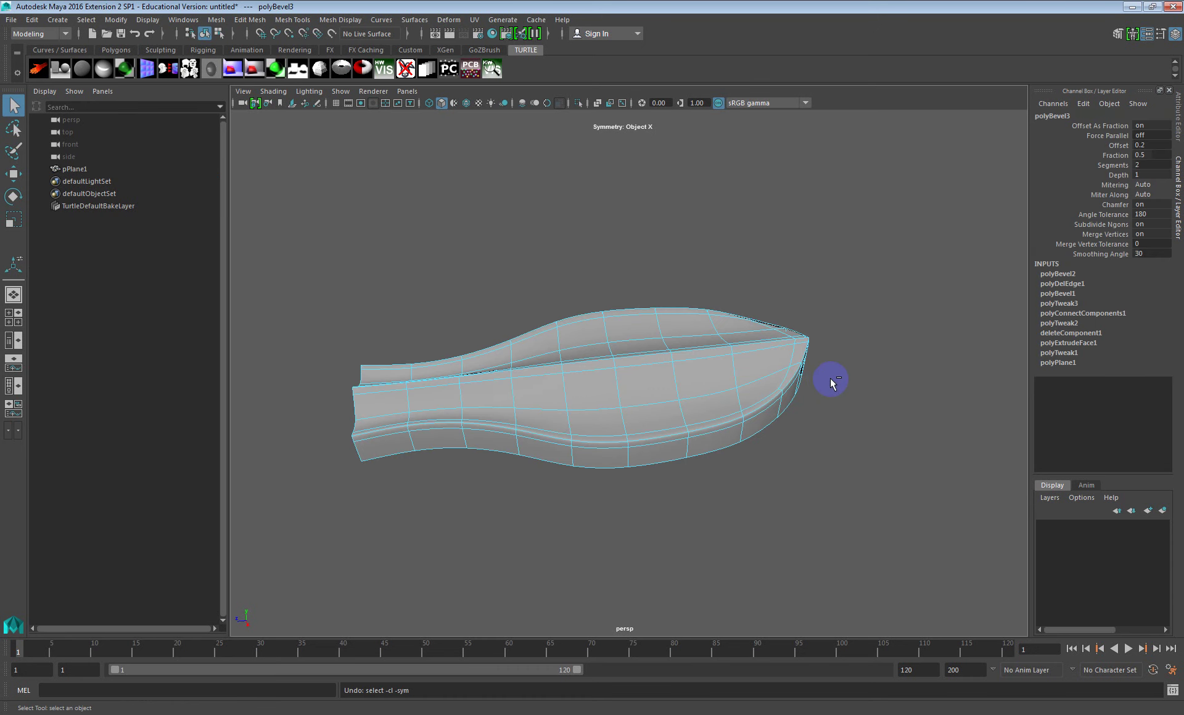
Connect the vertical edges of the paddle's side wall to add an edge loop around its mid-height
{"action": "mouse_move", "coordinate": [824, 392]}
{"action": "left_mouse_down", "text": "alt"}
{"action": "mouse_move", "coordinate": [753, 369]}
{"action": "mouse_move", "coordinate": [837, 380]}
{"action": "left_mouse_up", "text": "alt"}
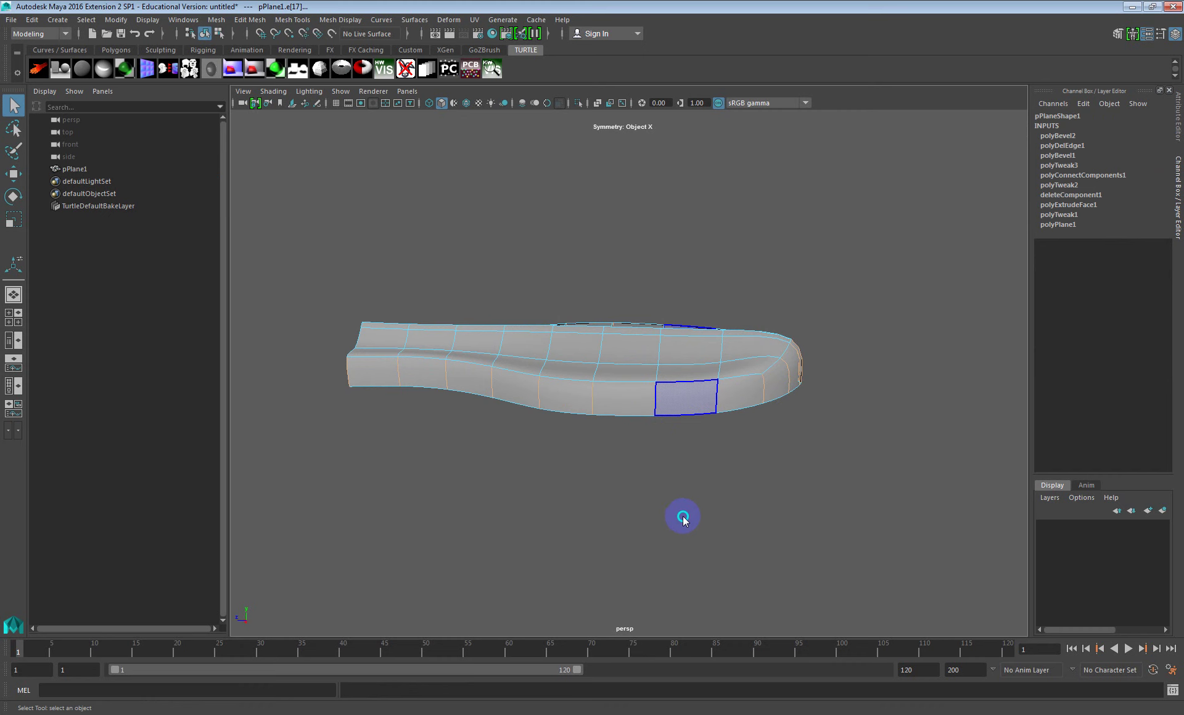
{"action": "right_click_drag", "start_coordinate": [679, 549], "coordinate": [691, 546], "text": "shift"}
{"action": "left_click_drag", "start_coordinate": [691, 546], "coordinate": [765, 461], "text": "alt"}
Scale the new side-wall edge loop outward so the paddle's sides bulge into a rounded profile
{"action": "left_click_drag", "start_coordinate": [737, 399], "coordinate": [777, 423], "text": "alt"}
{"action": "key", "text": "r"}
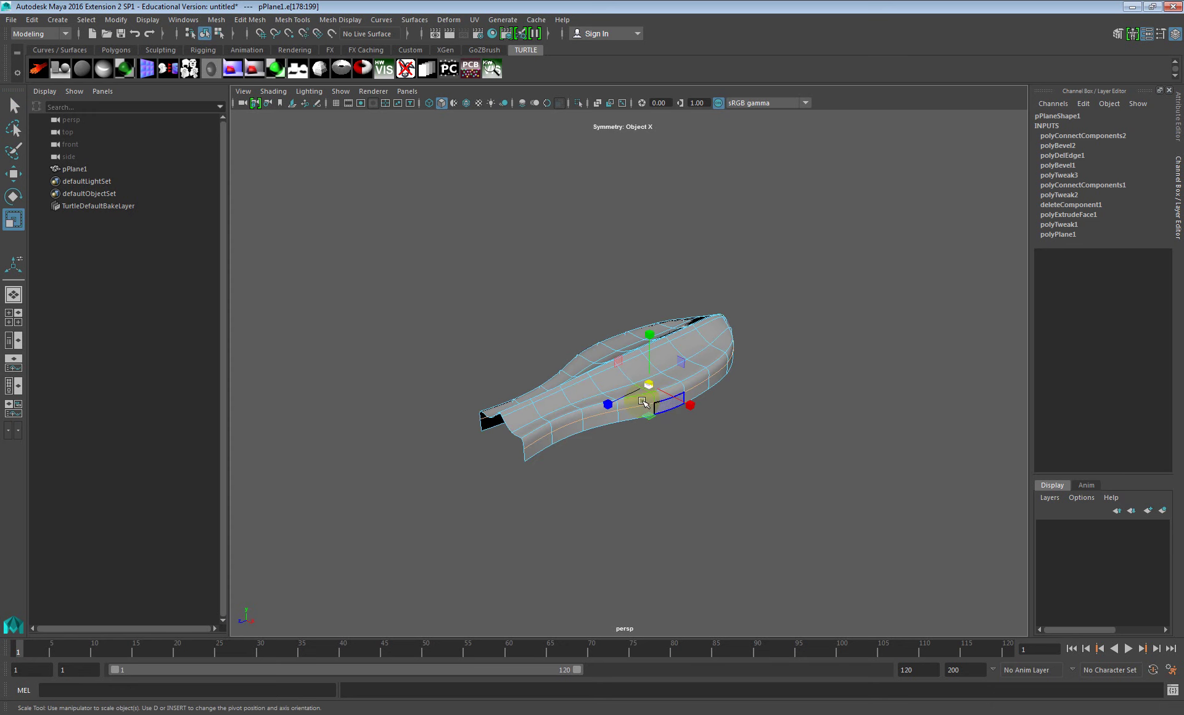
{"action": "left_click_drag", "start_coordinate": [653, 414], "coordinate": [656, 418]}
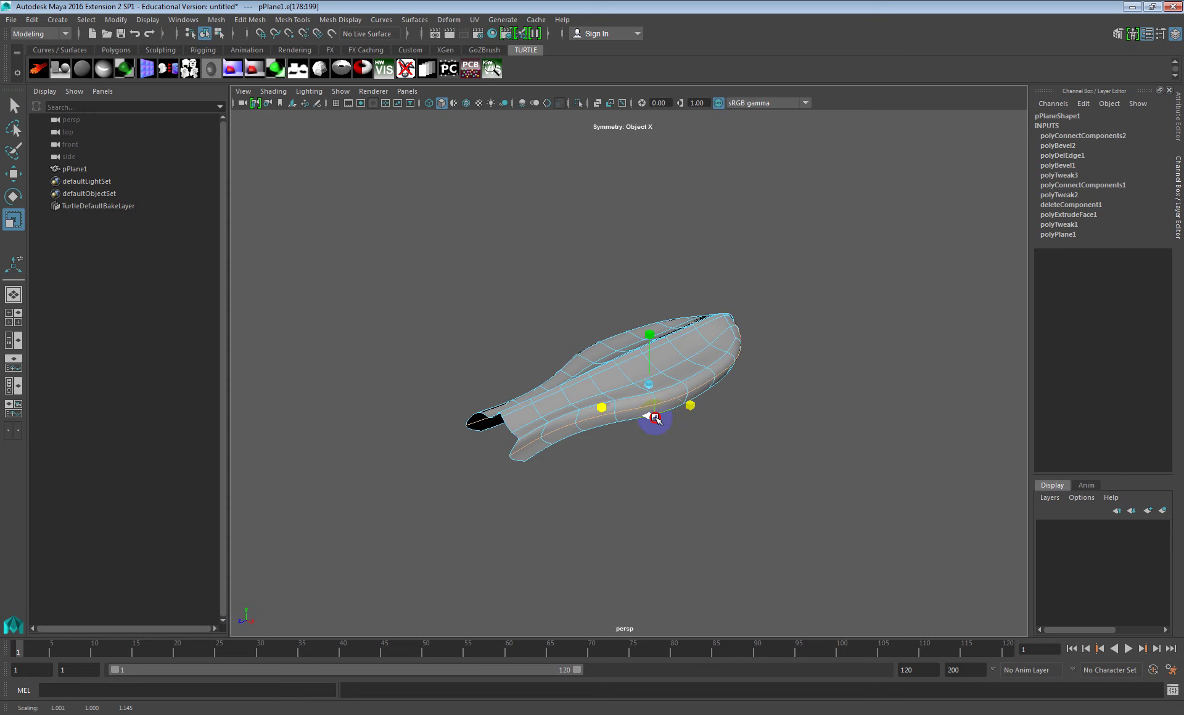
{"action": "left_click_drag", "start_coordinate": [693, 431], "coordinate": [663, 381], "text": "alt"}
{"action": "middle_click_drag", "start_coordinate": [663, 382], "coordinate": [669, 384], "text": "alt"}
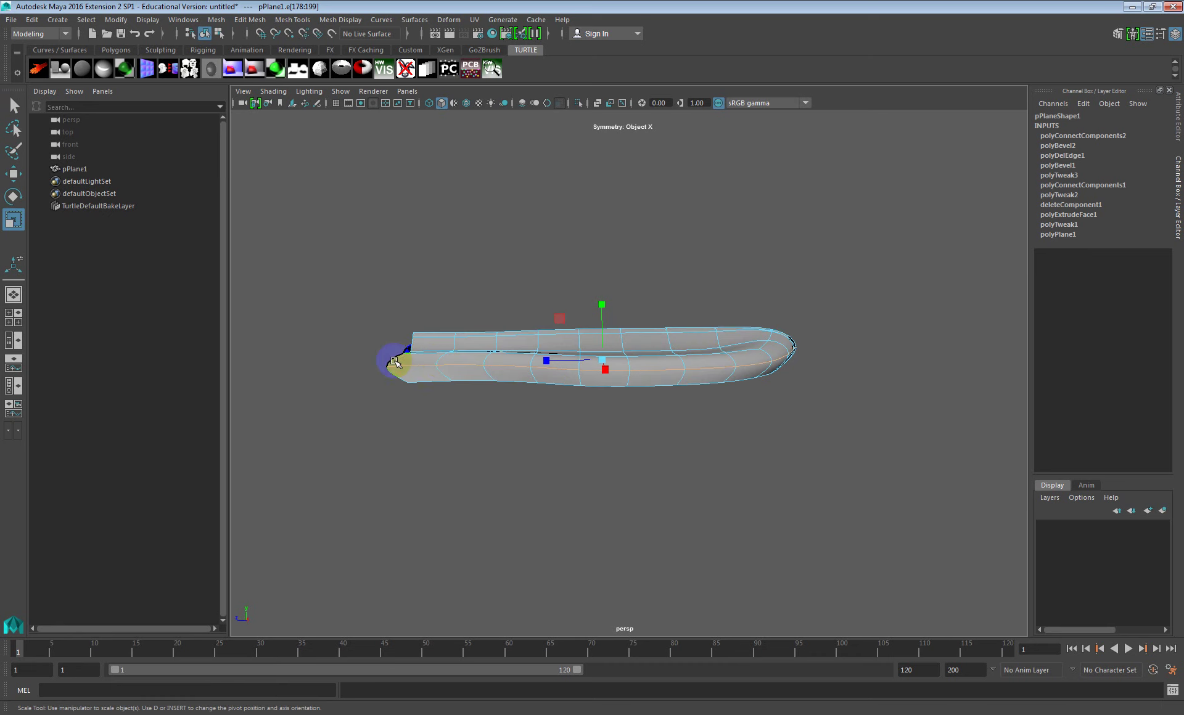
{"action": "middle_click_drag", "start_coordinate": [415, 382], "coordinate": [431, 347], "text": "alt"}
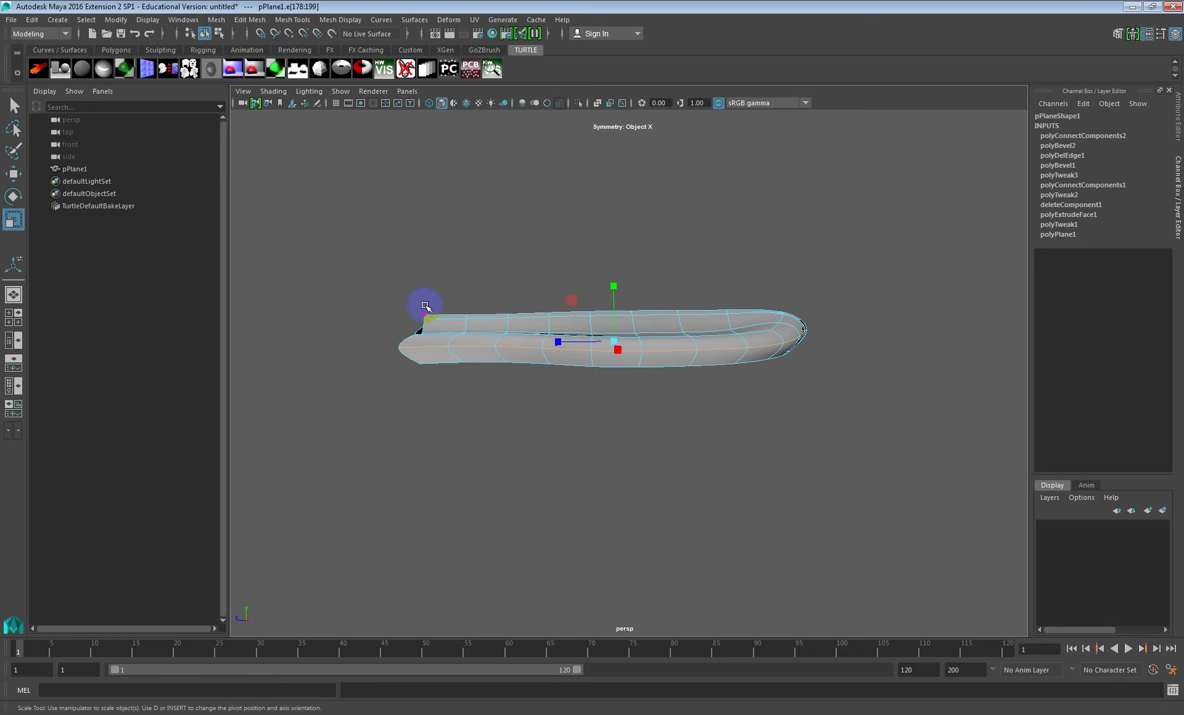
Select the vertices at the handle's open end and scale them flat along the paddle's length
{"action": "left_click_drag", "start_coordinate": [434, 311], "coordinate": [370, 400]}
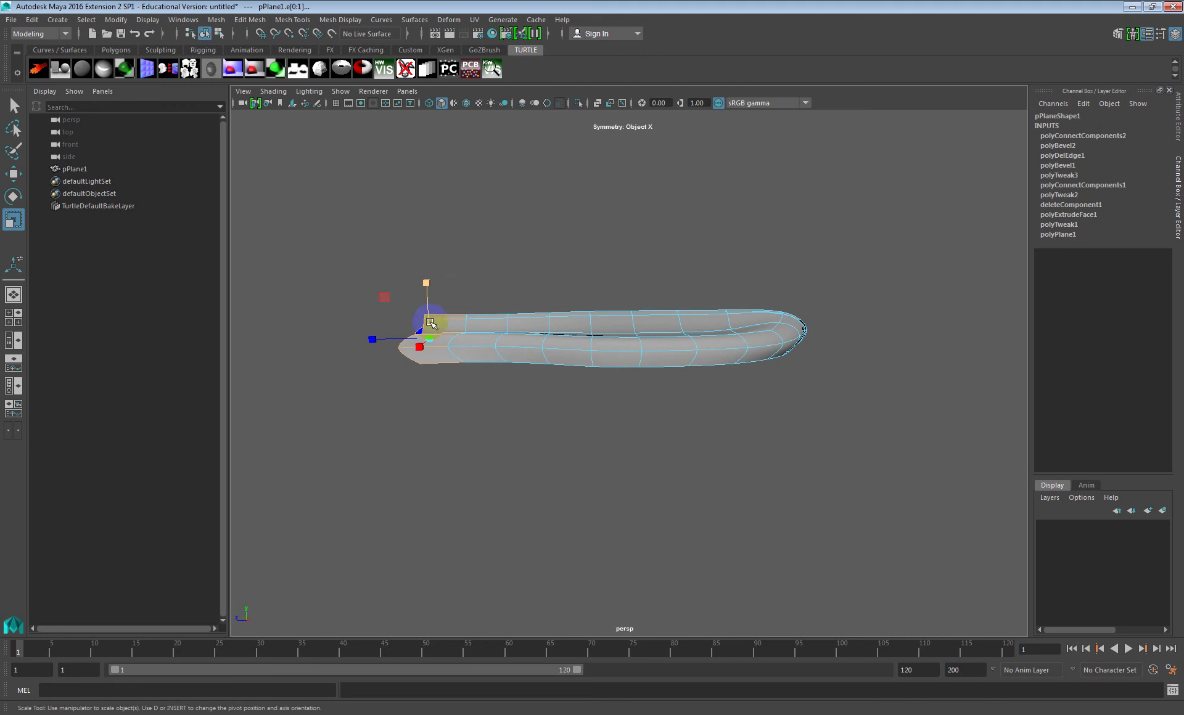
{"action": "key", "text": "F9"}
{"action": "left_click_drag", "start_coordinate": [361, 291], "coordinate": [446, 383]}
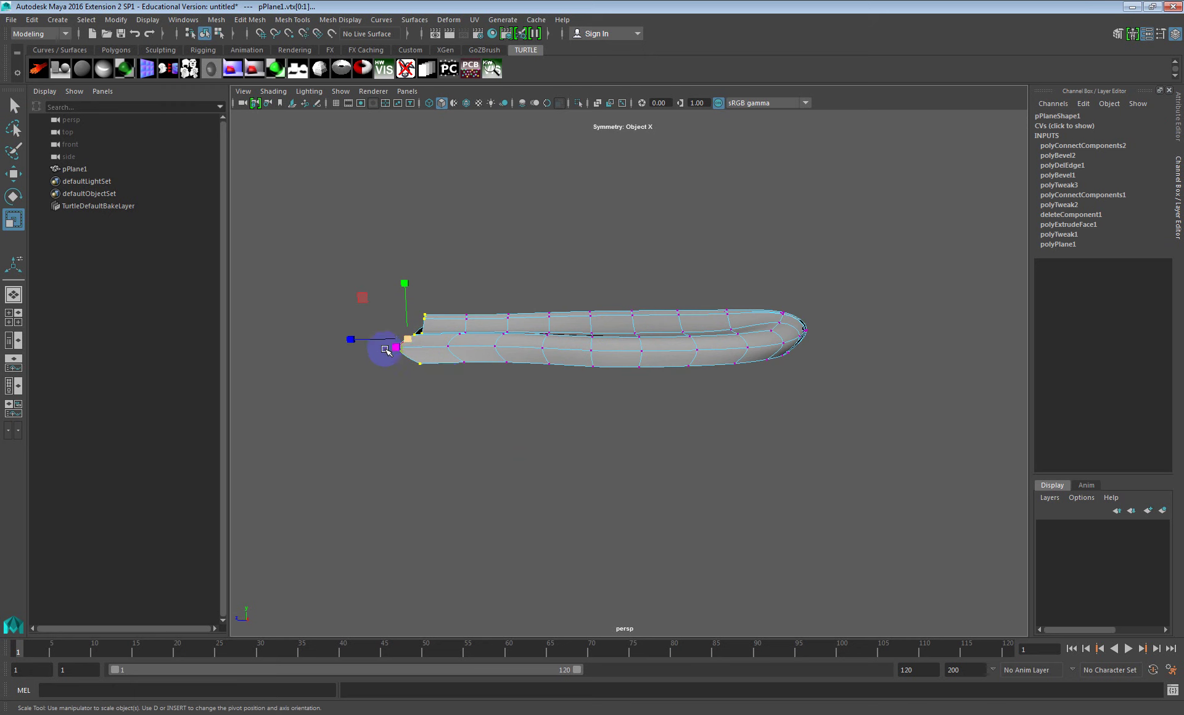
{"action": "left_click_drag", "start_coordinate": [348, 339], "coordinate": [442, 347]}
Scale the following rows of vertices along the handle flat in the lengthwise direction
{"action": "left_click_drag", "start_coordinate": [468, 287], "coordinate": [483, 411]}
{"action": "left_click_drag", "start_coordinate": [452, 340], "coordinate": [529, 338]}
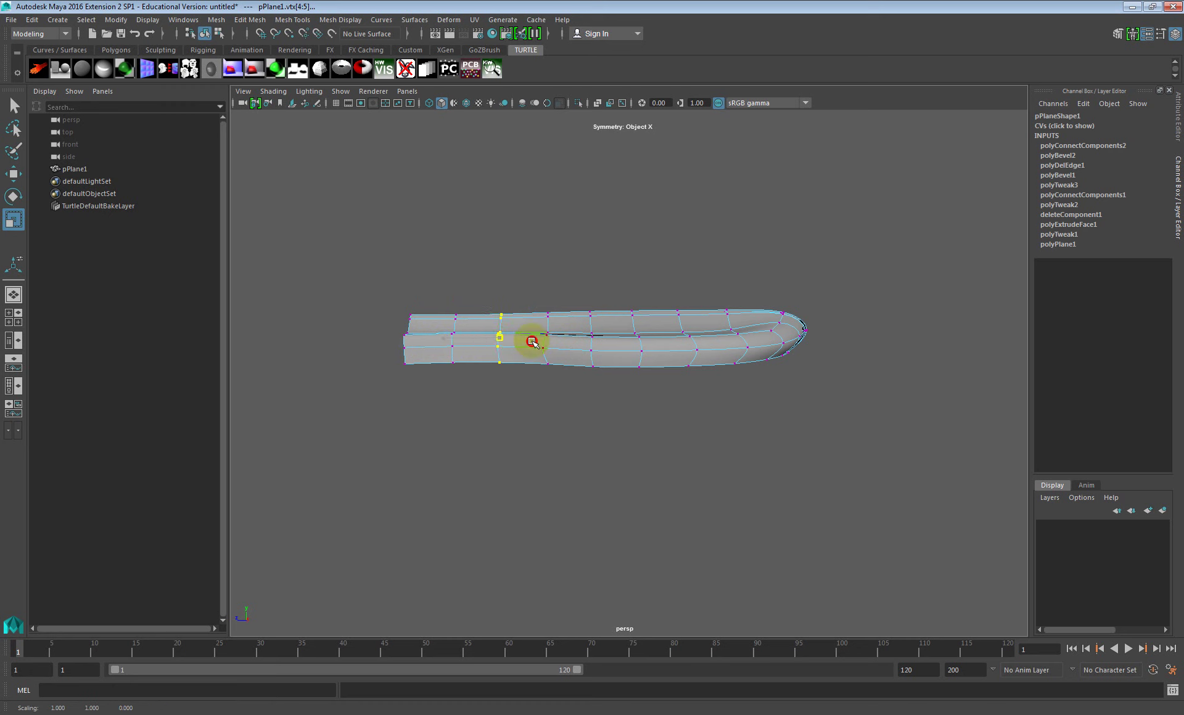
{"action": "left_click_drag", "start_coordinate": [568, 296], "coordinate": [516, 404]}
{"action": "left_click_drag", "start_coordinate": [528, 338], "coordinate": [702, 296], "text": "alt"}
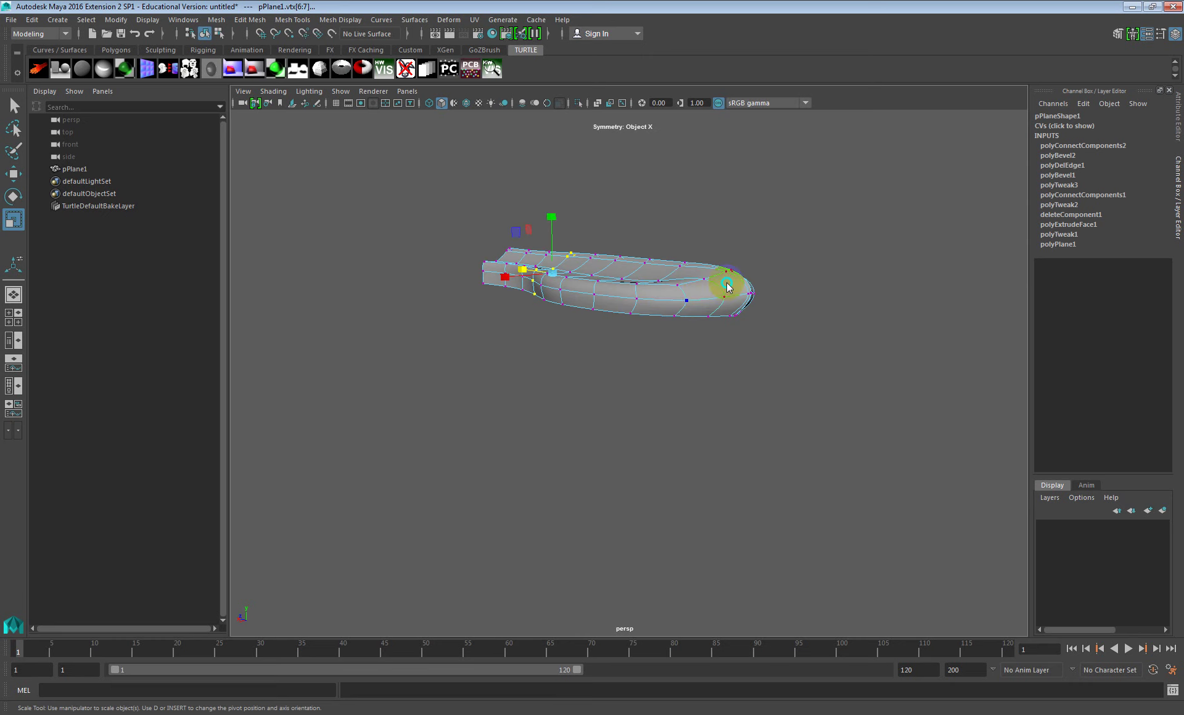
Return to object mode with smooth preview and examine the whole paddle from all sides
{"action": "key", "text": "F8"}
{"action": "left_click", "coordinate": [721, 357]}
{"action": "key", "text": "3"}
{"action": "left_click_drag", "start_coordinate": [721, 356], "coordinate": [608, 325], "text": "alt"}
{"action": "right_click_drag", "start_coordinate": [608, 325], "coordinate": [632, 336], "text": "alt"}
{"action": "left_click_drag", "start_coordinate": [631, 335], "coordinate": [709, 412], "text": "alt"}
{"action": "right_click_drag", "start_coordinate": [709, 412], "coordinate": [714, 386], "text": "alt"}
{"action": "left_click_drag", "start_coordinate": [713, 385], "coordinate": [641, 368], "text": "alt"}
{"action": "right_click_drag", "start_coordinate": [642, 368], "coordinate": [650, 404], "text": "alt"}
{"action": "left_click_drag", "start_coordinate": [650, 404], "coordinate": [507, 323], "text": "alt"}
{"action": "left_click_drag", "start_coordinate": [467, 272], "coordinate": [642, 336], "text": "alt"}
{"action": "right_click_drag", "start_coordinate": [642, 336], "coordinate": [652, 367], "text": "alt"}
{"action": "middle_click_drag", "start_coordinate": [653, 367], "coordinate": [654, 324], "text": "alt"}
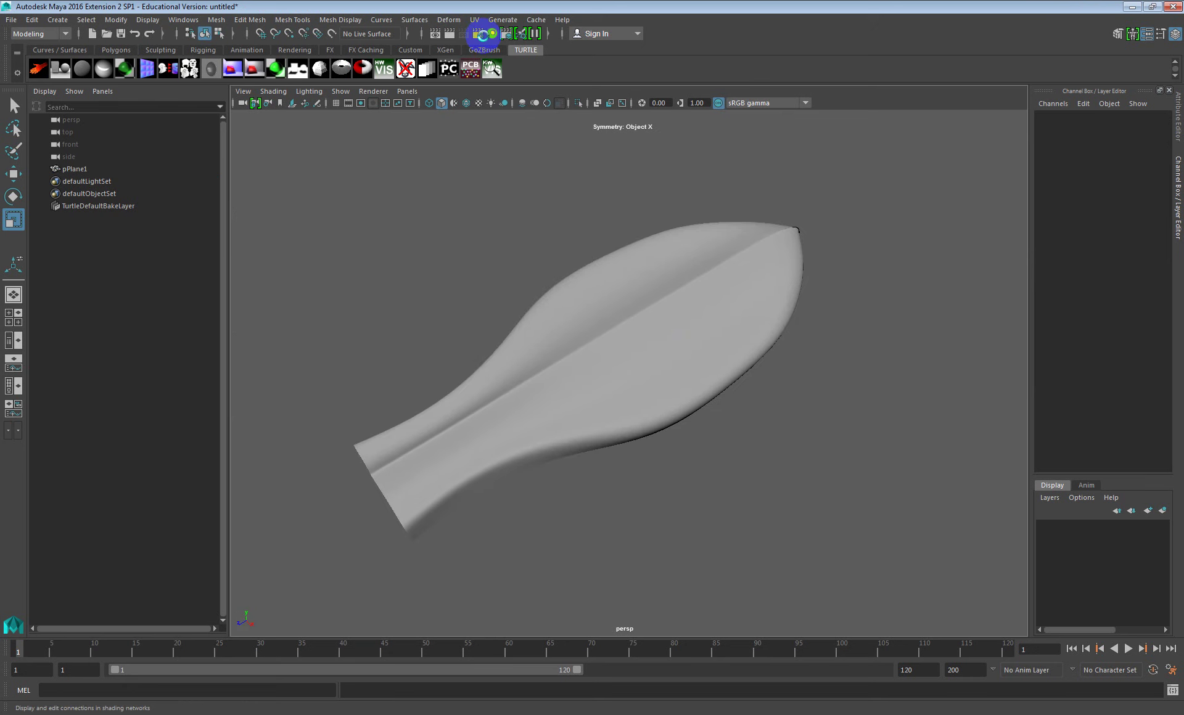
Dismiss the Hypershade and test-render the perspective view with TURTLE
{"action": "left_click", "coordinate": [491, 34]}
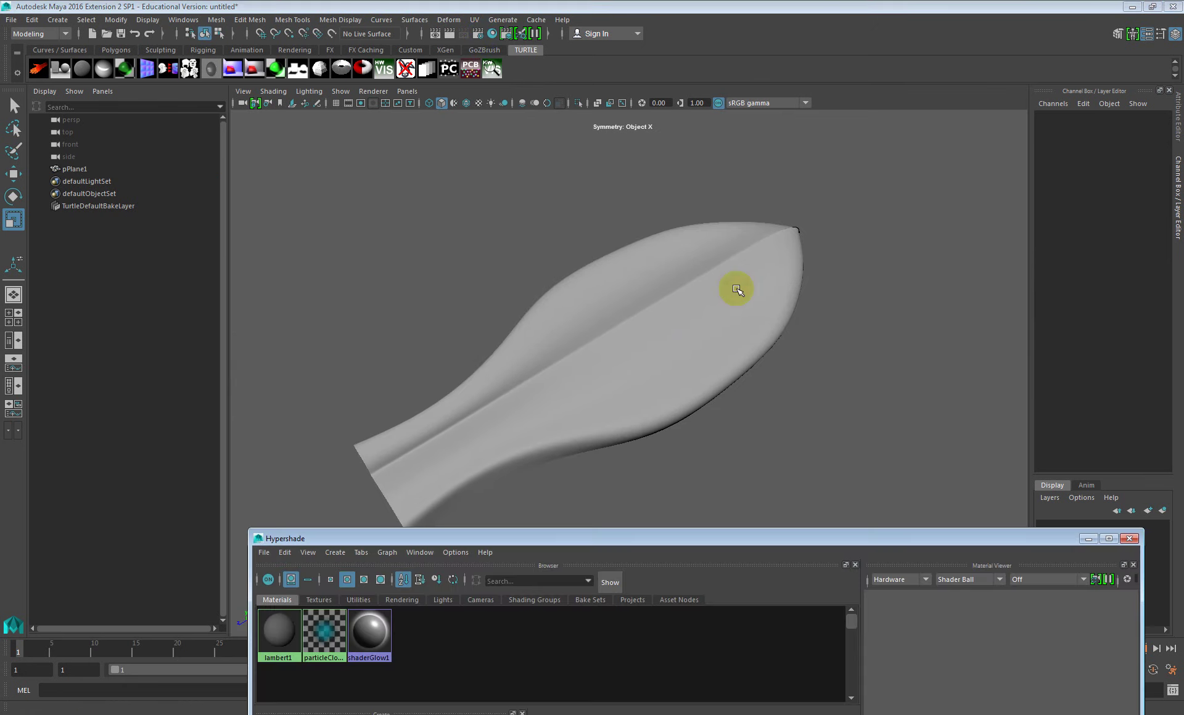
{"action": "left_click", "coordinate": [1130, 538]}
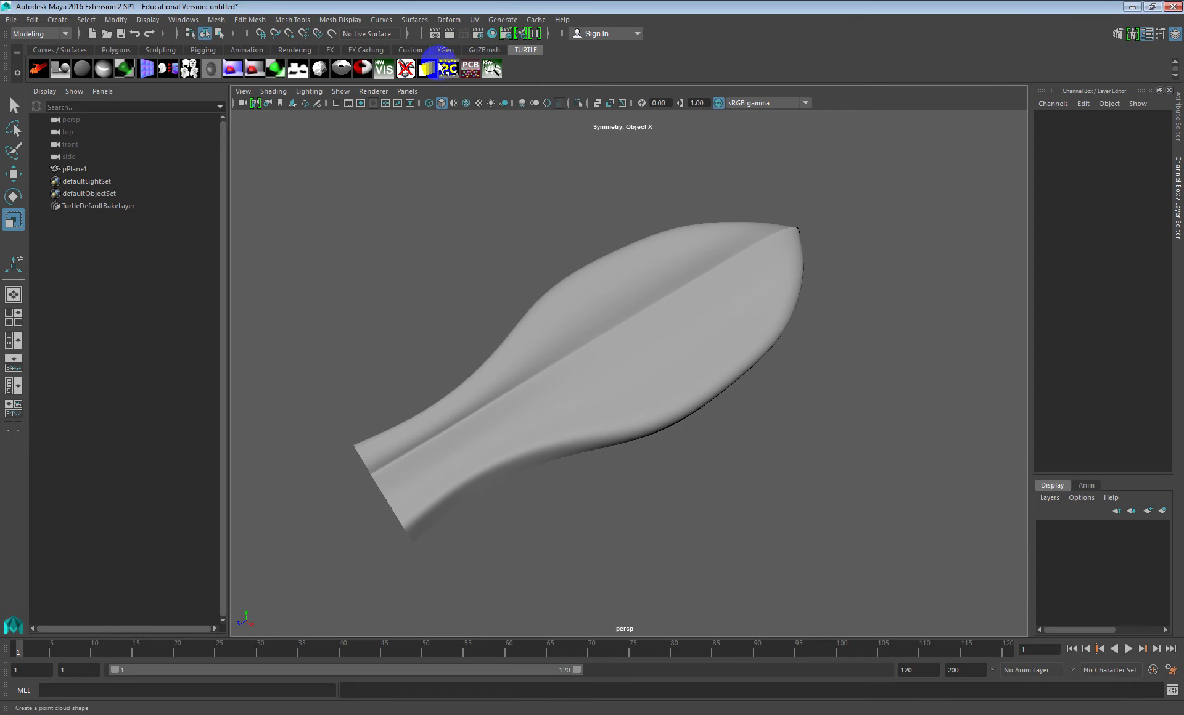
{"action": "left_click", "coordinate": [450, 34]}
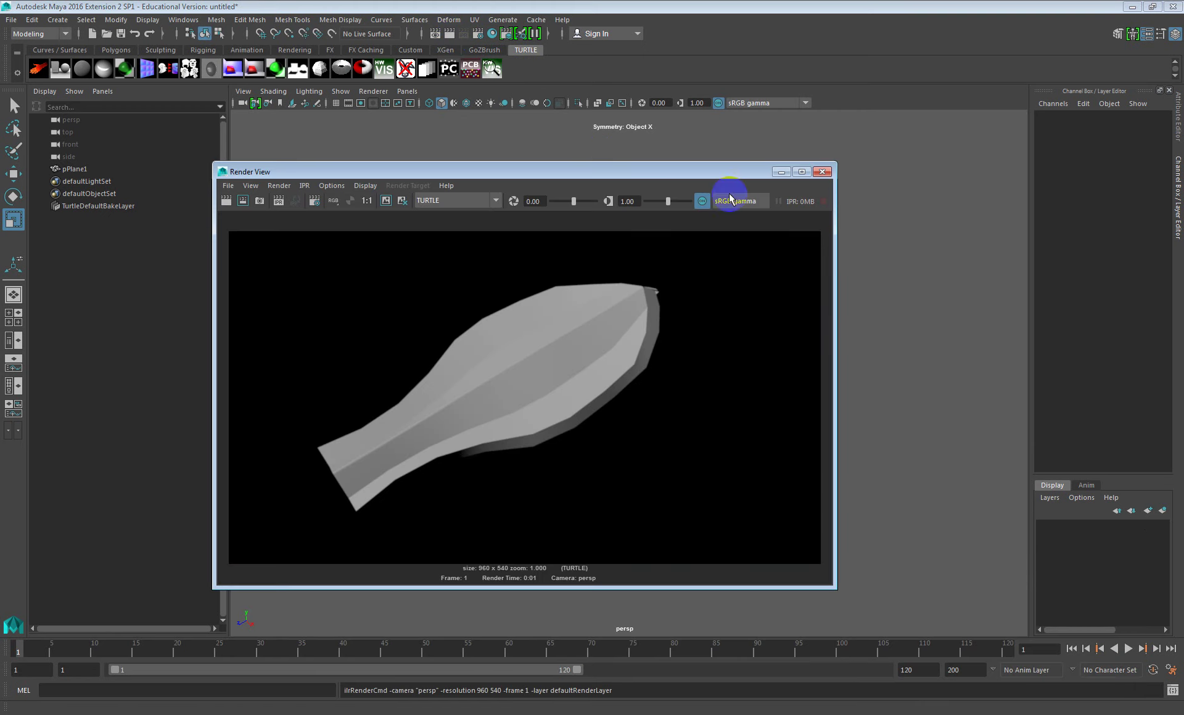
{"action": "left_click", "coordinate": [822, 172]}
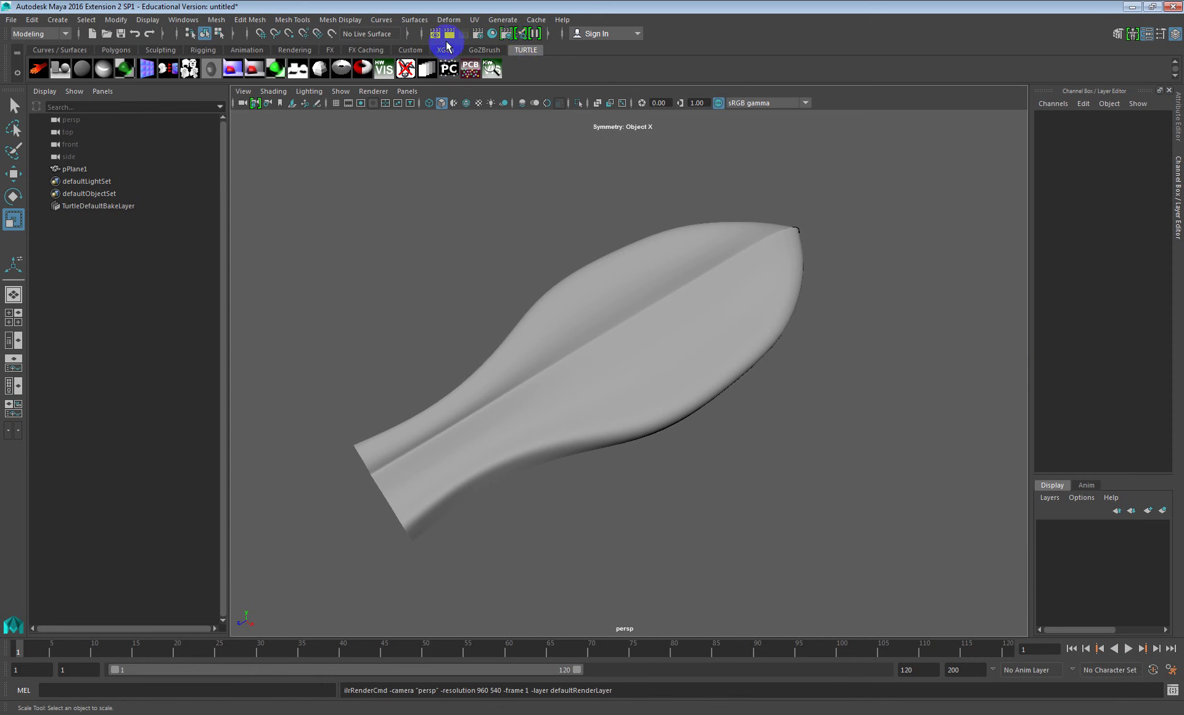
Set the renderer to mental ray and test-render the perspective view of the paddle
{"action": "left_click", "coordinate": [471, 35]}
{"action": "left_click", "coordinate": [211, 162]}
{"action": "left_click", "coordinate": [252, 157]}
{"action": "left_click", "coordinate": [269, 178]}
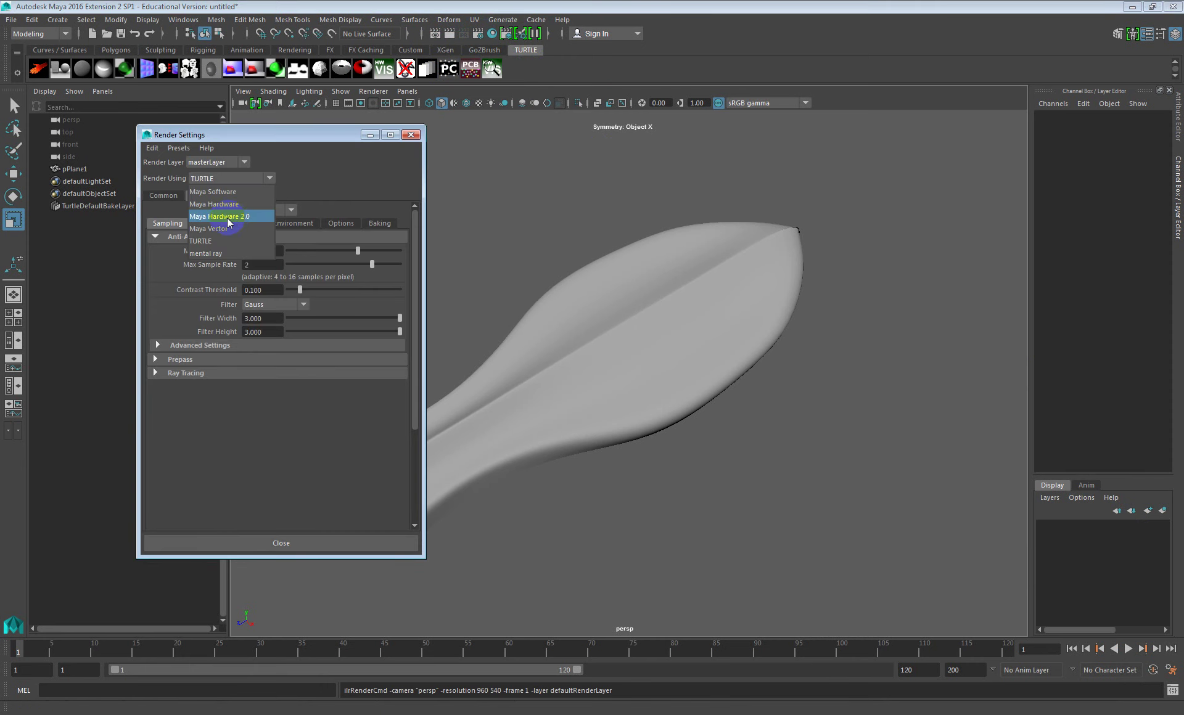
{"action": "left_click", "coordinate": [220, 259]}
{"action": "left_click", "coordinate": [307, 540]}
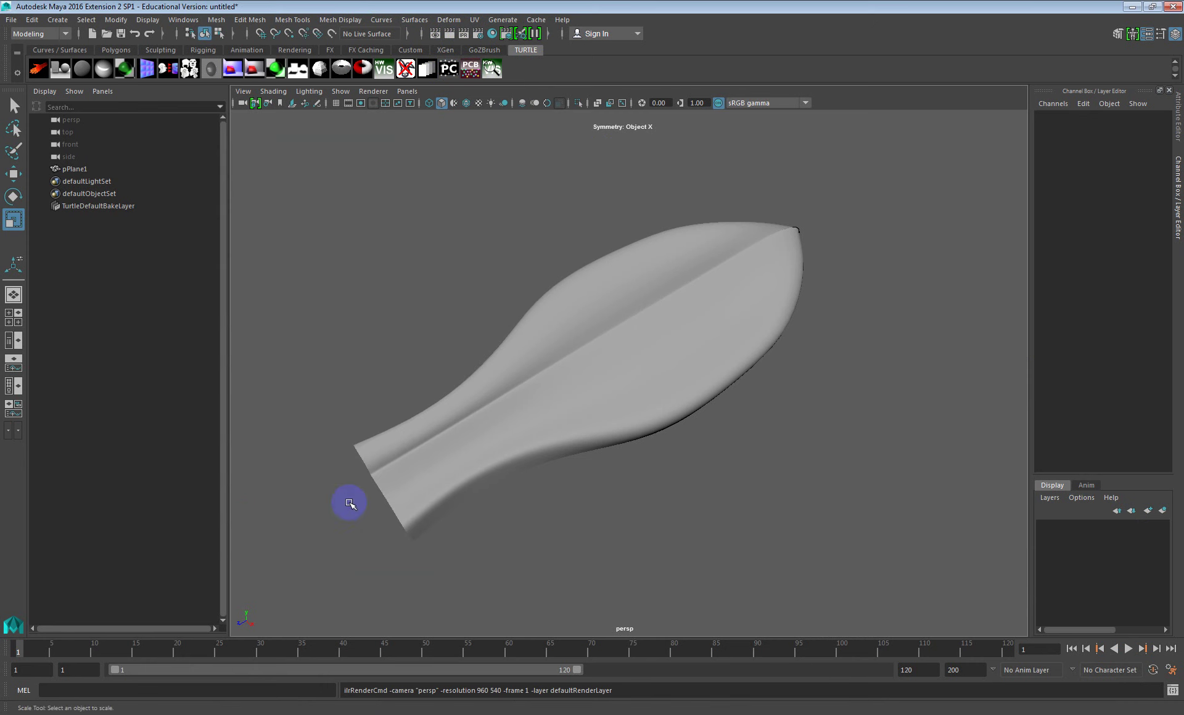
{"action": "left_click", "coordinate": [450, 34]}
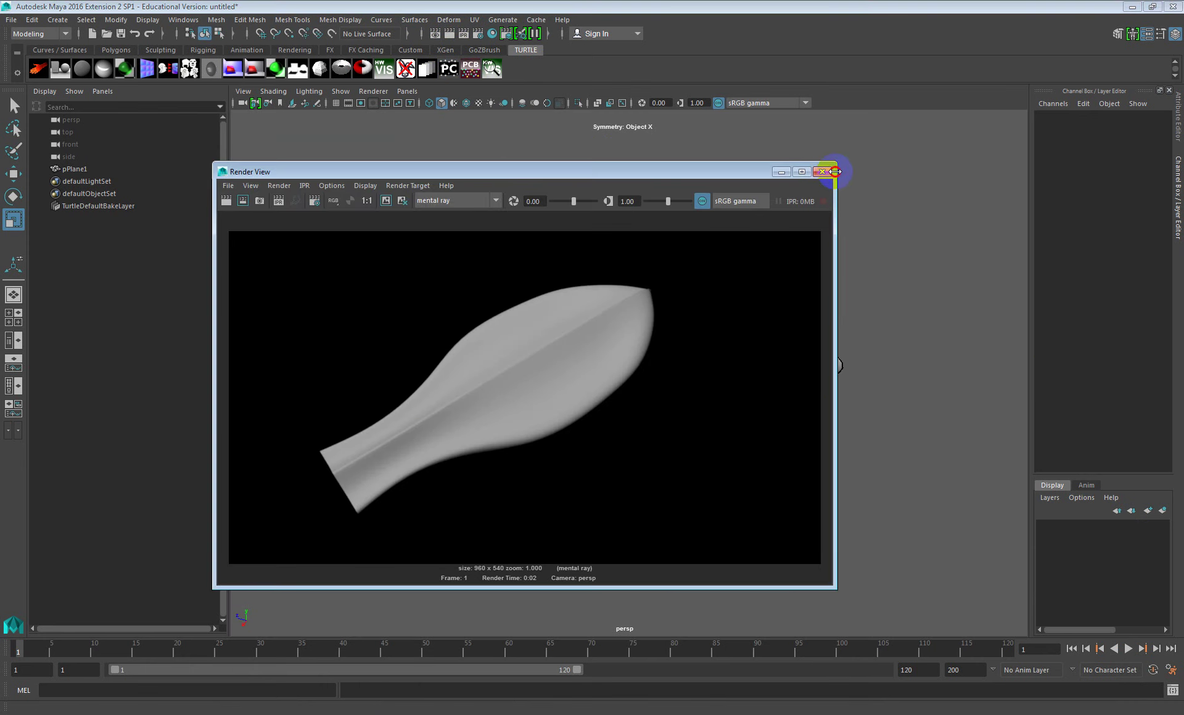
{"action": "left_click", "coordinate": [823, 172]}
Try moving the mid-height vertices beside the gap at the paddle's rounded tip sideways, and undo the move
{"action": "left_click_drag", "start_coordinate": [836, 188], "coordinate": [680, 321], "text": "alt"}
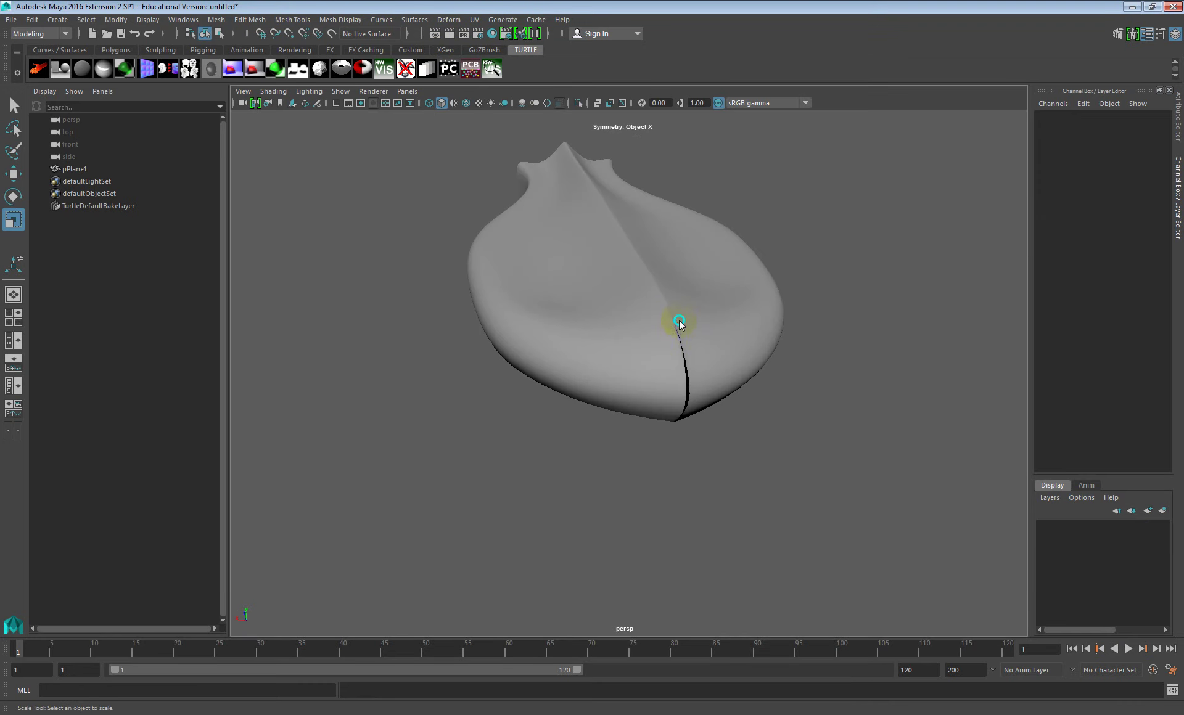
{"action": "key", "text": "ctrl+z"}
{"action": "left_click_drag", "start_coordinate": [685, 386], "coordinate": [589, 345], "text": "alt"}
{"action": "right_click_drag", "start_coordinate": [589, 345], "coordinate": [637, 344], "text": "alt"}
{"action": "left_click_drag", "start_coordinate": [558, 253], "coordinate": [603, 302], "text": "alt"}
{"action": "left_click_drag", "start_coordinate": [529, 293], "coordinate": [603, 312], "text": "alt"}
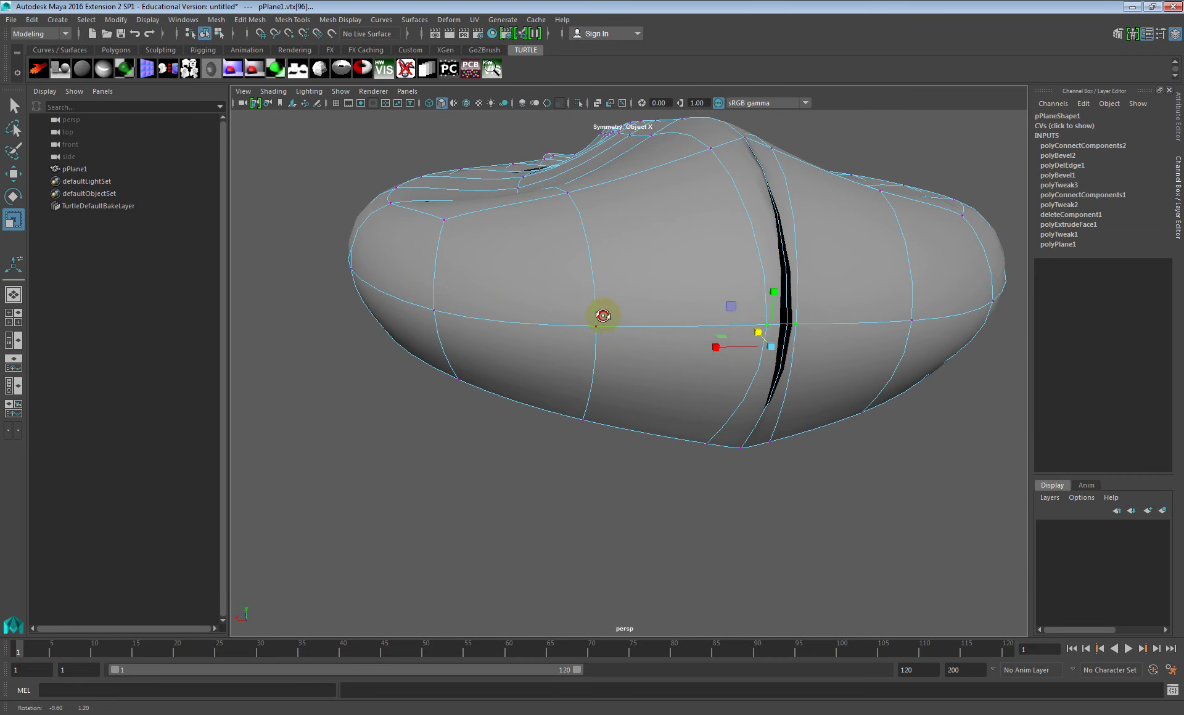
{"action": "key", "text": "w"}
{"action": "left_click_drag", "start_coordinate": [719, 343], "coordinate": [772, 353]}
{"action": "key", "text": "ctrl+z"}
Turn off smooth preview and move the mid-height vertices beside the gap at the paddle's tip sideways to close the gap
{"action": "key", "text": "1"}
{"action": "scroll", "coordinate": [831, 354], "scroll_direction": "down", "scroll_amount": 5}
{"action": "scroll", "coordinate": [692, 362], "scroll_direction": "up", "scroll_amount": 5}
{"action": "middle_click_drag", "start_coordinate": [691, 363], "coordinate": [687, 357], "text": "alt"}
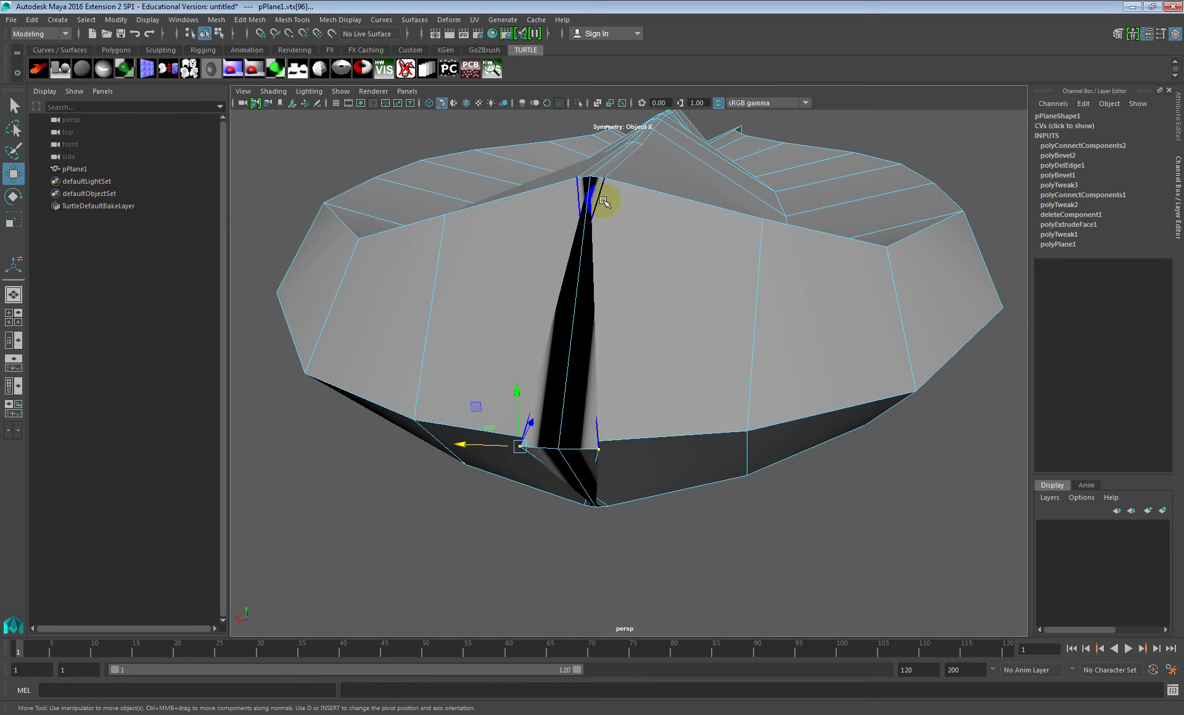
{"action": "left_click", "coordinate": [603, 200]}
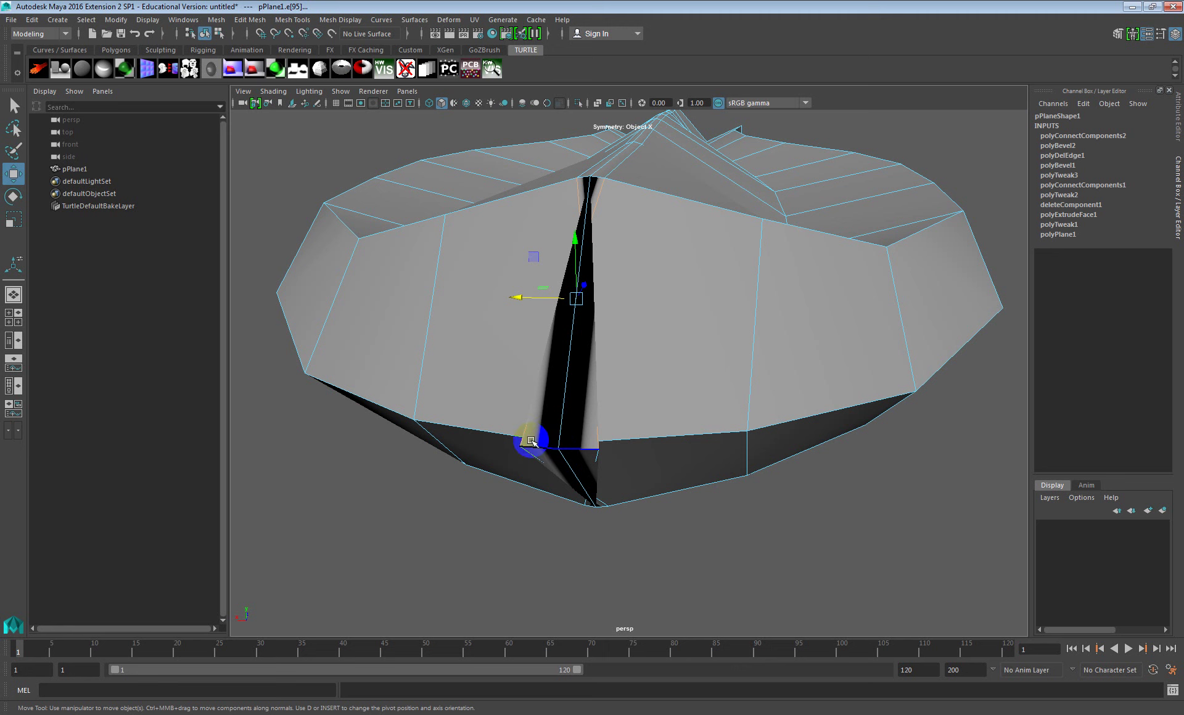
{"action": "right_click_drag", "start_coordinate": [487, 364], "coordinate": [449, 364]}
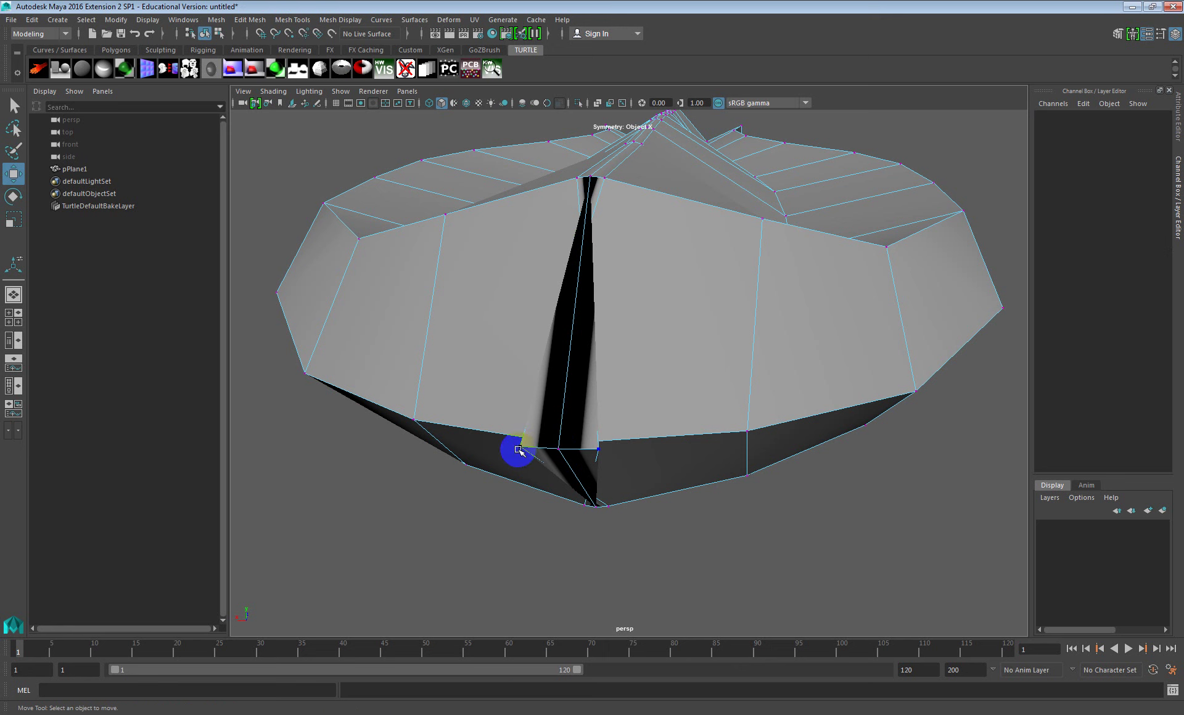
{"action": "left_click", "coordinate": [520, 451]}
{"action": "left_click_drag", "start_coordinate": [476, 449], "coordinate": [605, 347]}
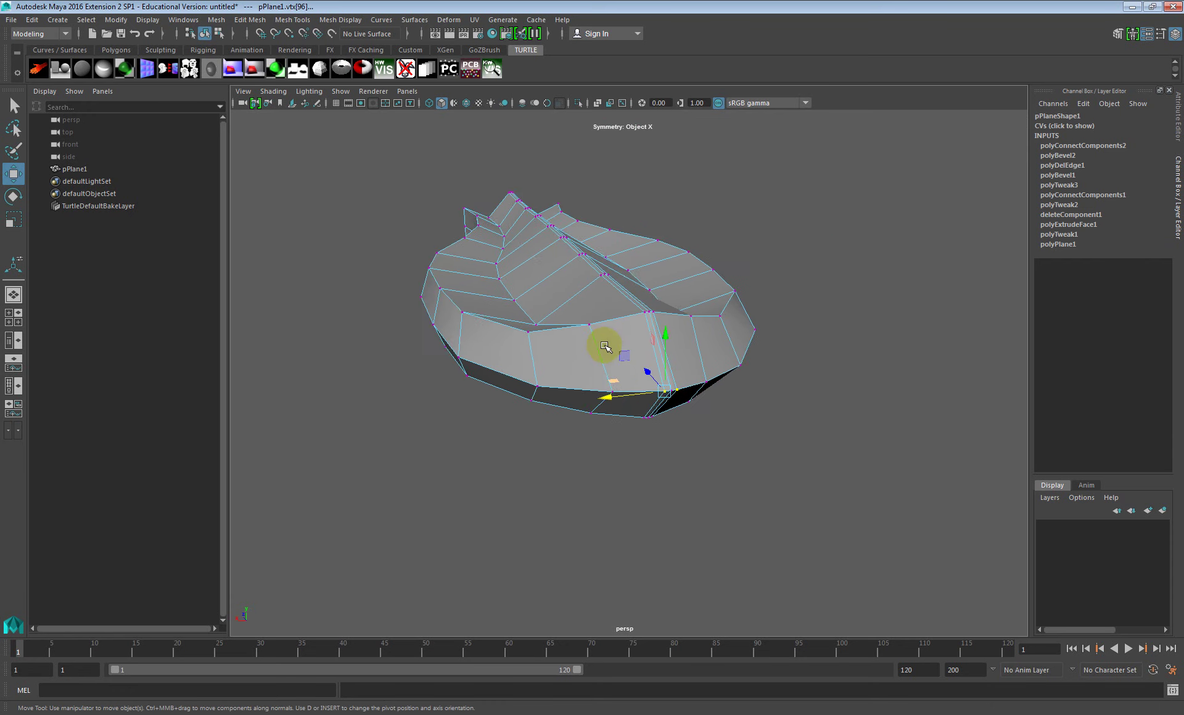
{"action": "scroll", "coordinate": [689, 339], "scroll_direction": "up", "scroll_amount": 2}
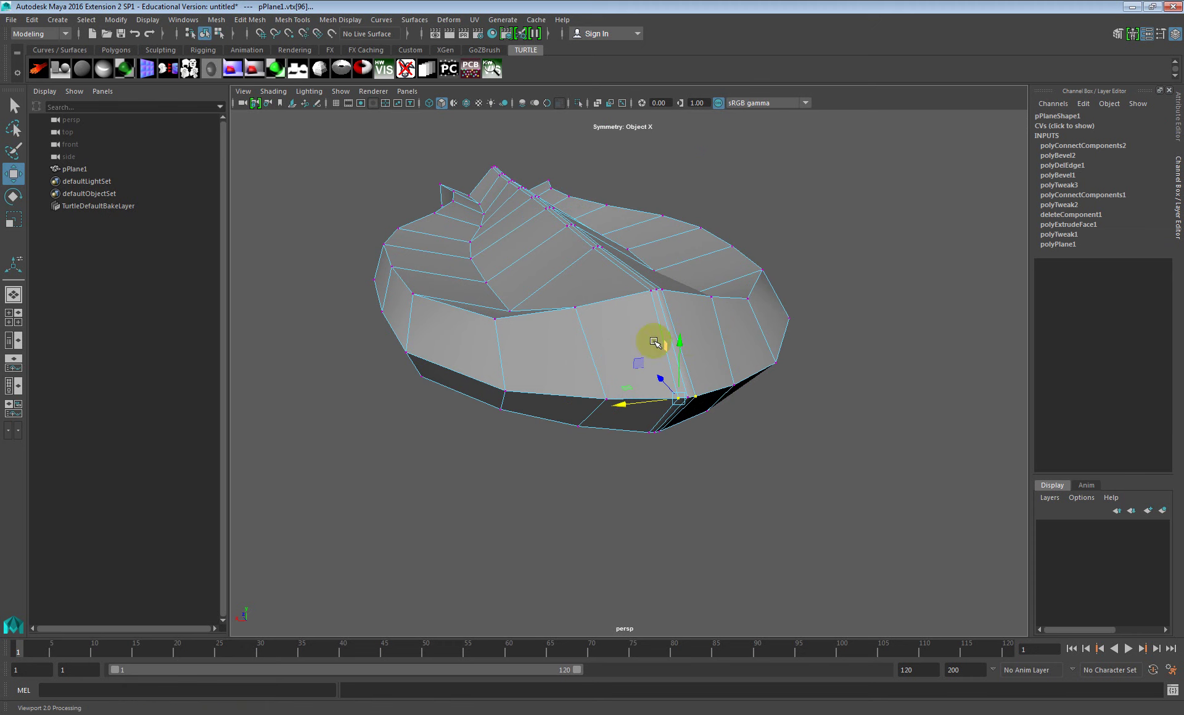
Examine the symmetry settings of the Move, Scale and Rotate tools, including tolerance and seam preservation, and close the tool settings
{"action": "double_click", "coordinate": [21, 173]}
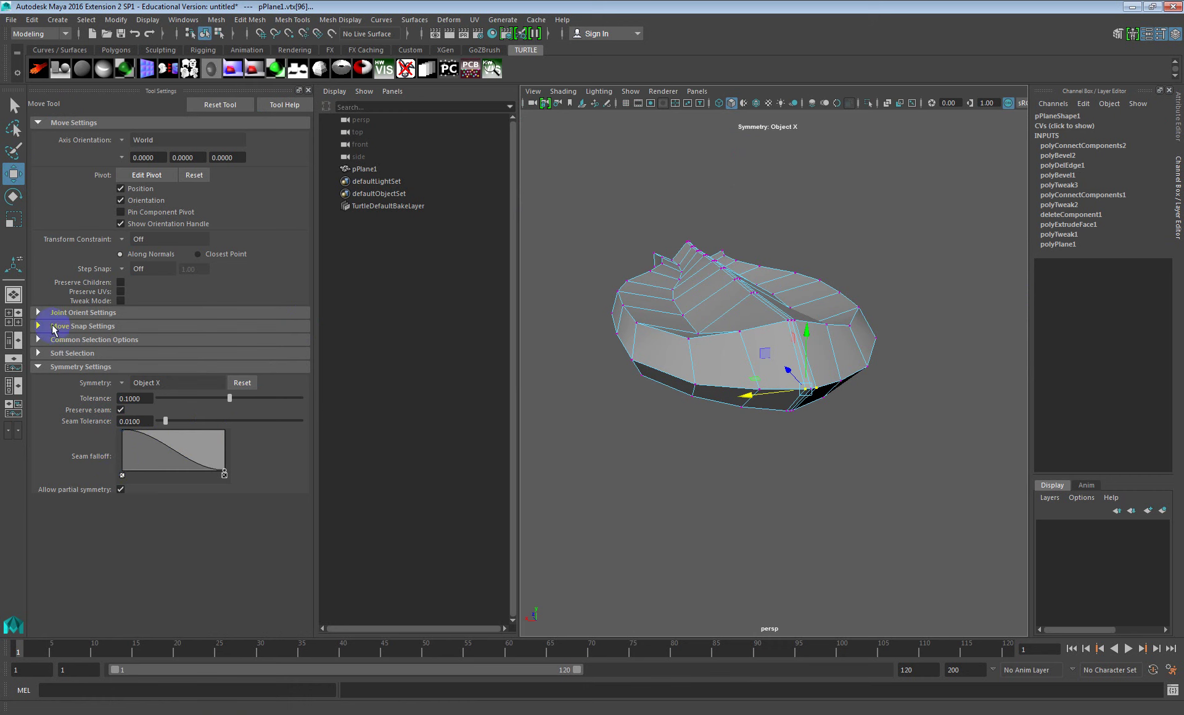
{"action": "left_click", "coordinate": [12, 219]}
{"action": "left_click", "coordinate": [82, 363]}
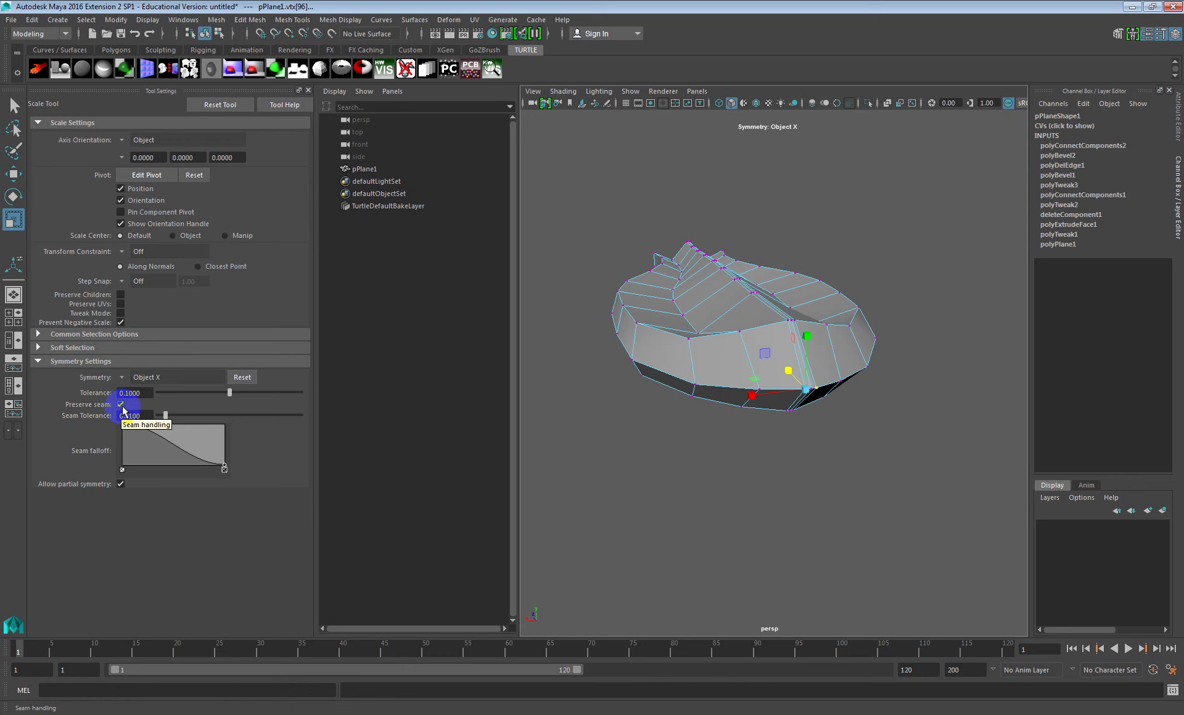
{"action": "left_click", "coordinate": [13, 174]}
{"action": "left_click", "coordinate": [13, 196]}
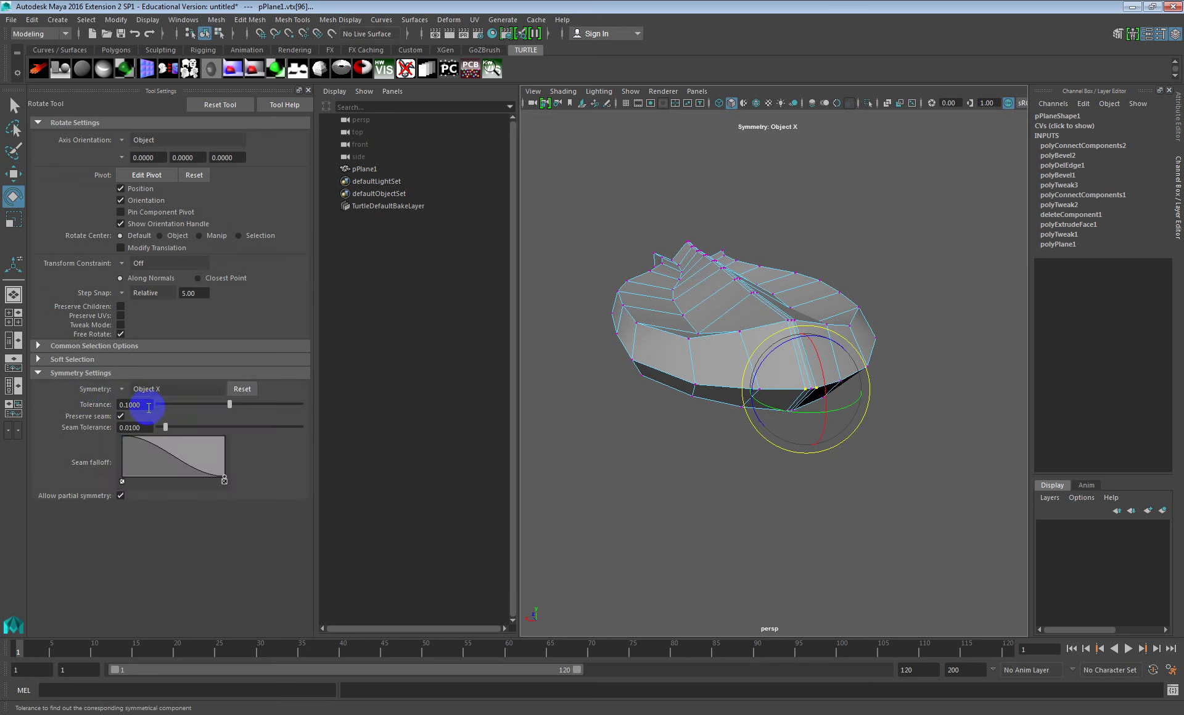
{"action": "left_click", "coordinate": [308, 90]}
Select all faces of the paddle and apply a normal angle of 30 degrees to them
{"action": "left_click_drag", "start_coordinate": [576, 323], "coordinate": [630, 316], "text": "alt"}
{"action": "scroll", "coordinate": [530, 367], "scroll_direction": "up", "scroll_amount": 2}
{"action": "right_click_drag", "start_coordinate": [635, 312], "coordinate": [674, 290]}
{"action": "left_click_drag", "start_coordinate": [707, 350], "coordinate": [675, 352], "text": "alt"}
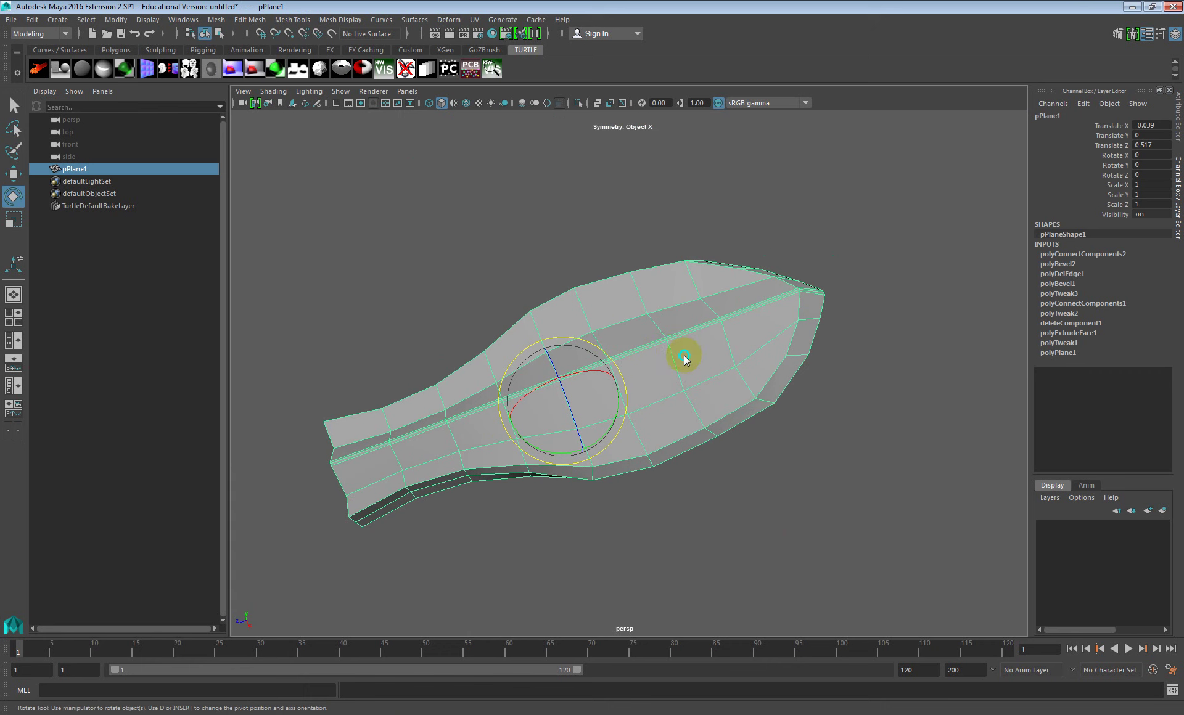
{"action": "right_click_drag", "start_coordinate": [691, 379], "coordinate": [687, 409]}
{"action": "left_click_drag", "start_coordinate": [868, 242], "coordinate": [273, 611]}
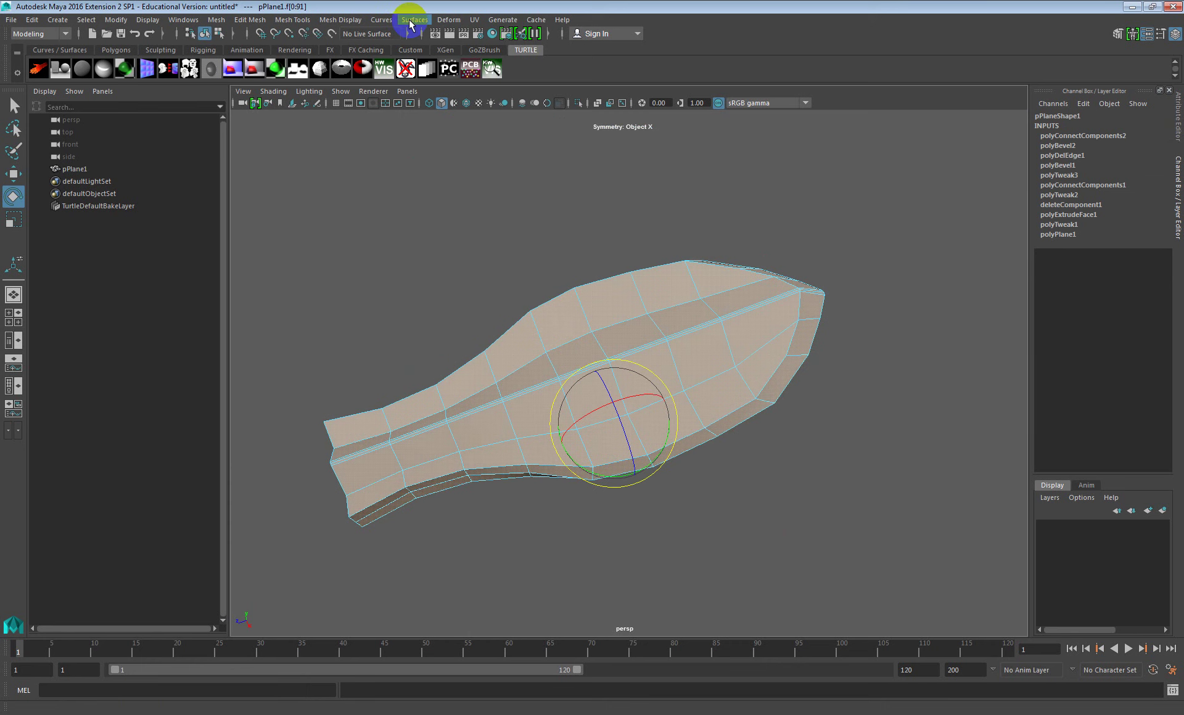
{"action": "left_click", "coordinate": [340, 20]}
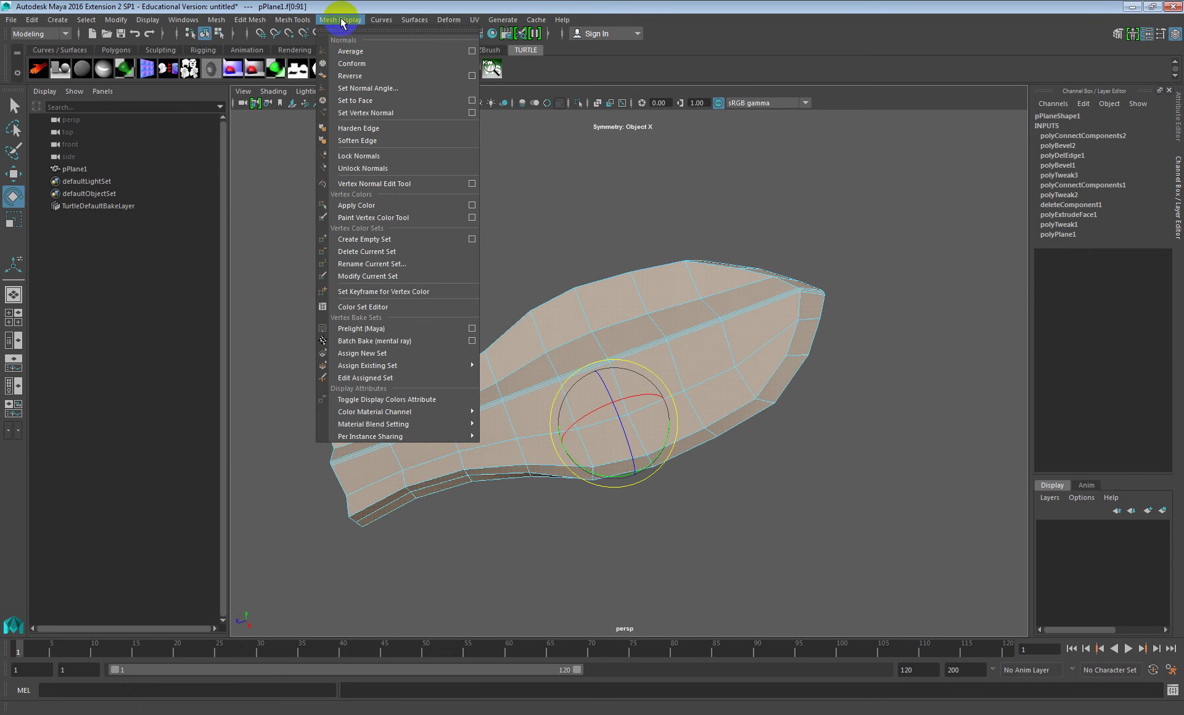
{"action": "left_click", "coordinate": [365, 88]}
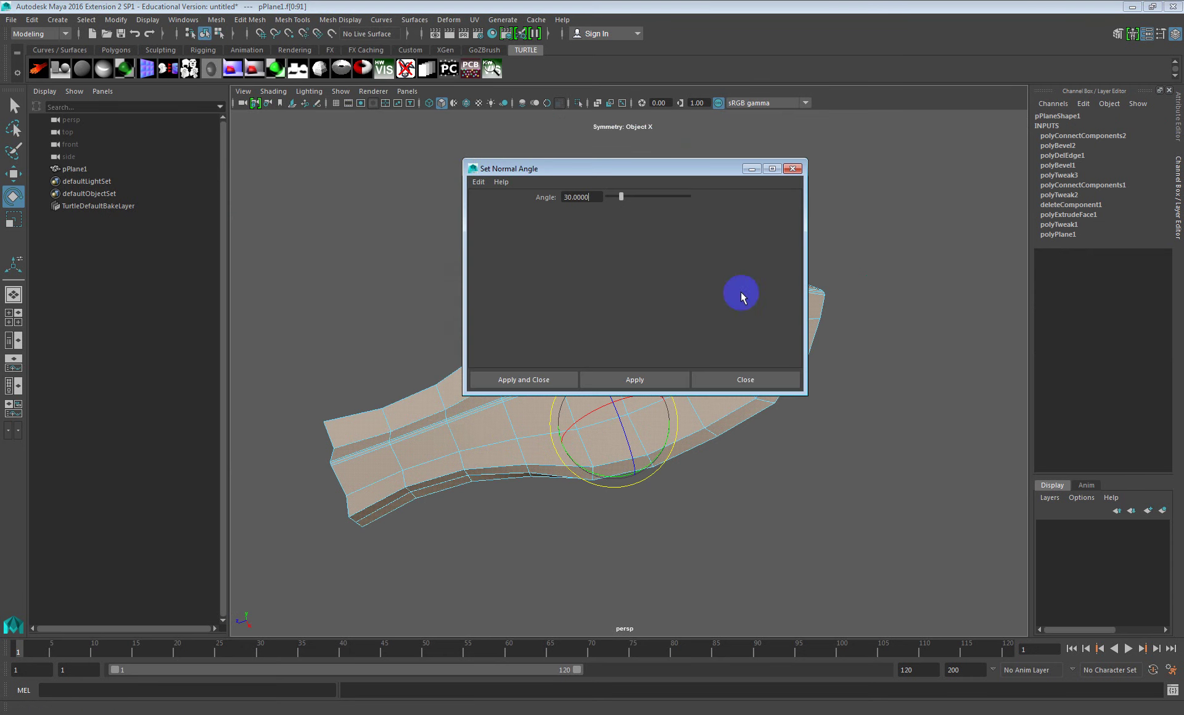
{"action": "left_click", "coordinate": [783, 558]}
{"action": "left_click_drag", "start_coordinate": [783, 557], "coordinate": [750, 387], "text": "alt"}
{"action": "left_click", "coordinate": [750, 384]}
Return to object mode, reselect the smooth-previewed paddle and examine its whole surface from several sides
{"action": "key", "text": "F8"}
{"action": "left_click", "coordinate": [852, 407]}
{"action": "left_click_drag", "start_coordinate": [846, 409], "coordinate": [822, 419], "text": "alt"}
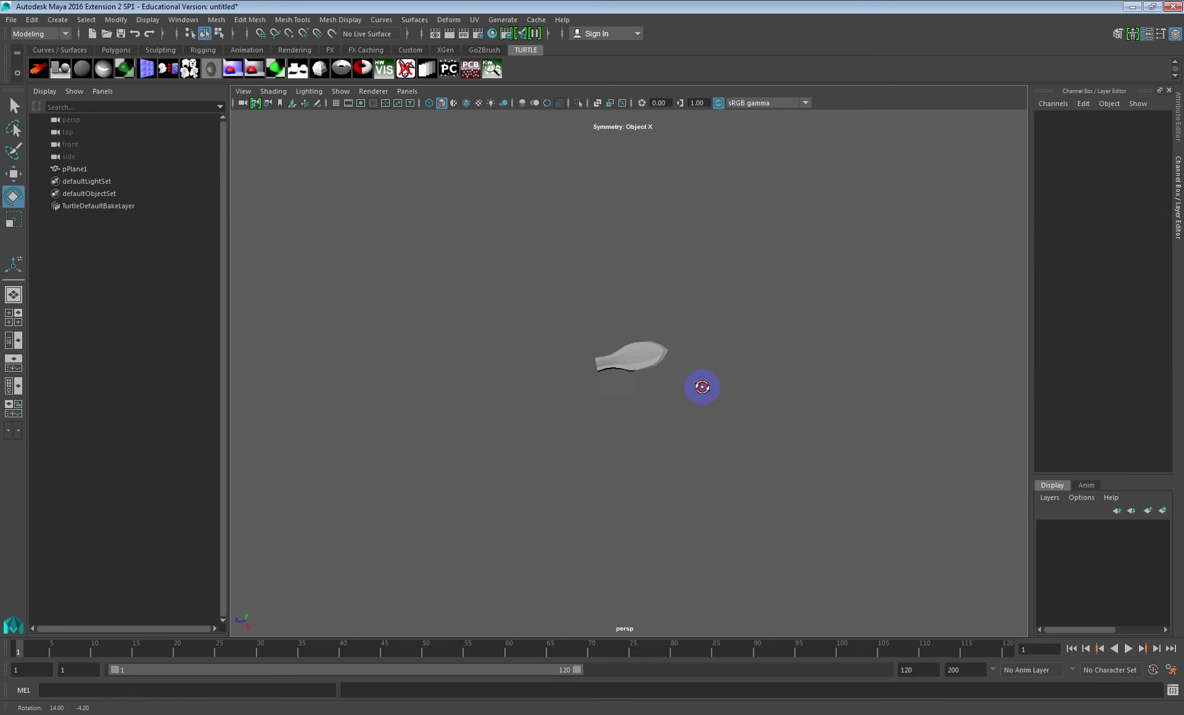
{"action": "right_click_drag", "start_coordinate": [718, 360], "coordinate": [679, 346], "text": "alt"}
{"action": "left_click", "coordinate": [679, 362]}
{"action": "left_click_drag", "start_coordinate": [681, 371], "coordinate": [742, 398], "text": "alt"}
{"action": "scroll", "coordinate": [748, 381], "scroll_direction": "up", "scroll_amount": 4}
{"action": "middle_click_drag", "start_coordinate": [735, 382], "coordinate": [719, 404], "text": "alt"}
{"action": "scroll", "coordinate": [721, 401], "scroll_direction": "down", "scroll_amount": 3}
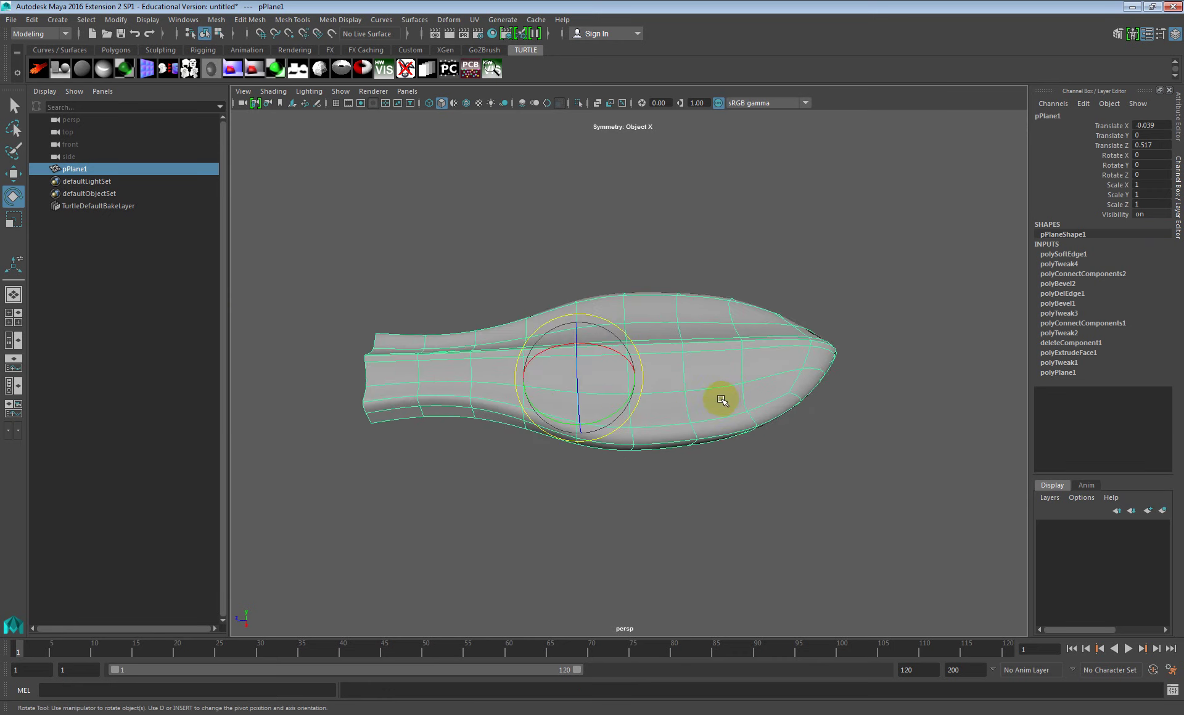
{"action": "scroll", "coordinate": [721, 399], "scroll_direction": "down", "scroll_amount": 6}
{"action": "left_click_drag", "start_coordinate": [715, 399], "coordinate": [754, 432], "text": "alt"}
{"action": "mouse_move", "coordinate": [702, 411]}
{"action": "middle_mouse_down", "text": "alt"}
{"action": "mouse_move", "coordinate": [747, 407]}
{"action": "mouse_move", "coordinate": [695, 404]}
{"action": "middle_mouse_up", "text": "alt"}
{"action": "scroll", "coordinate": [728, 410], "scroll_direction": "up", "scroll_amount": 3}
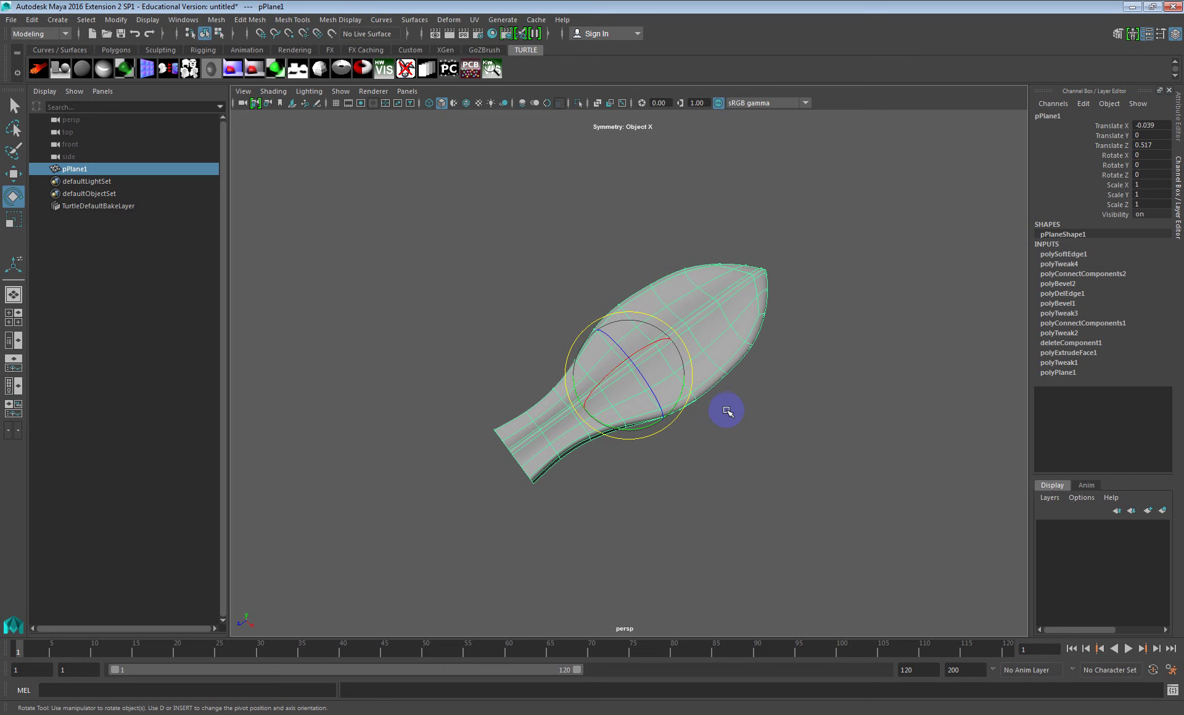
Duplicate the paddle, move the copy beside the original to about -3.75 in X and rotate it 40 degrees about Y
{"action": "scroll", "coordinate": [721, 407], "scroll_direction": "down", "scroll_amount": 3}
{"action": "key", "text": "w"}
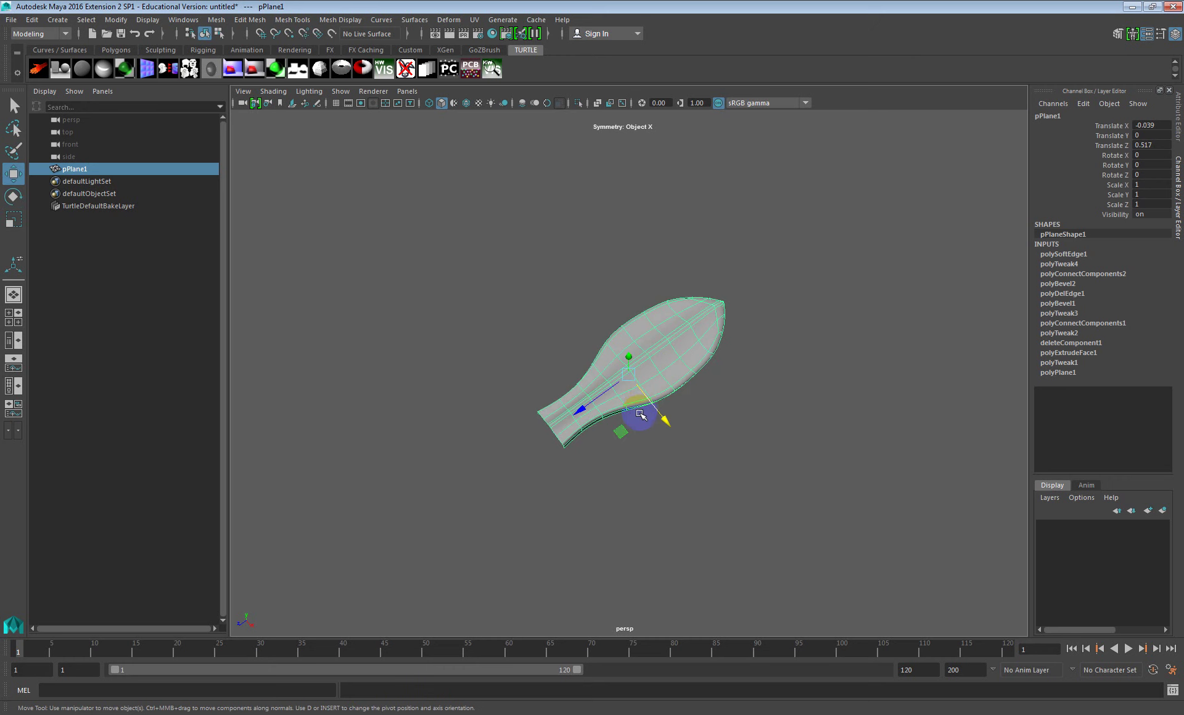
{"action": "key", "text": "ctrl+d"}
{"action": "left_click_drag", "start_coordinate": [609, 429], "coordinate": [615, 367]}
{"action": "key", "text": "e"}
{"action": "key", "text": "w"}
{"action": "key", "text": "e"}
{"action": "middle_click_drag", "start_coordinate": [615, 366], "coordinate": [566, 382], "text": "alt"}
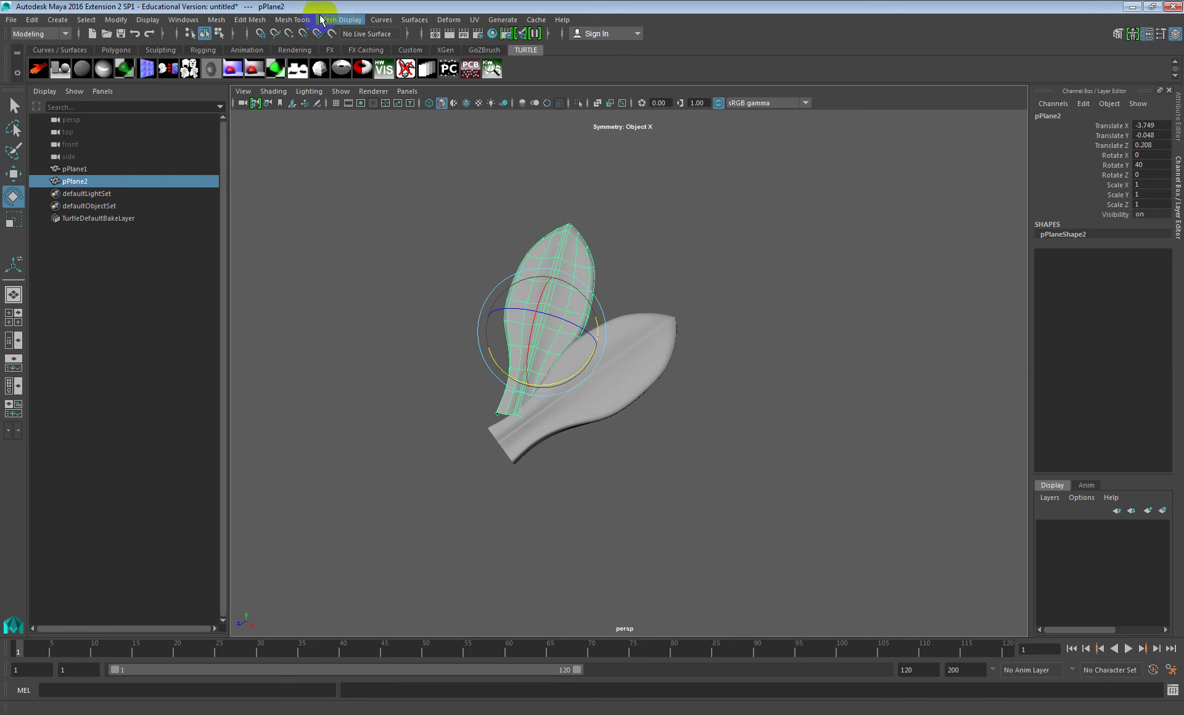
Switch to the Animation menu set and keep the Nonlinear deformer list as a floating window beside the paddles
{"action": "left_click", "coordinate": [40, 34]}
{"action": "left_click", "coordinate": [46, 72]}
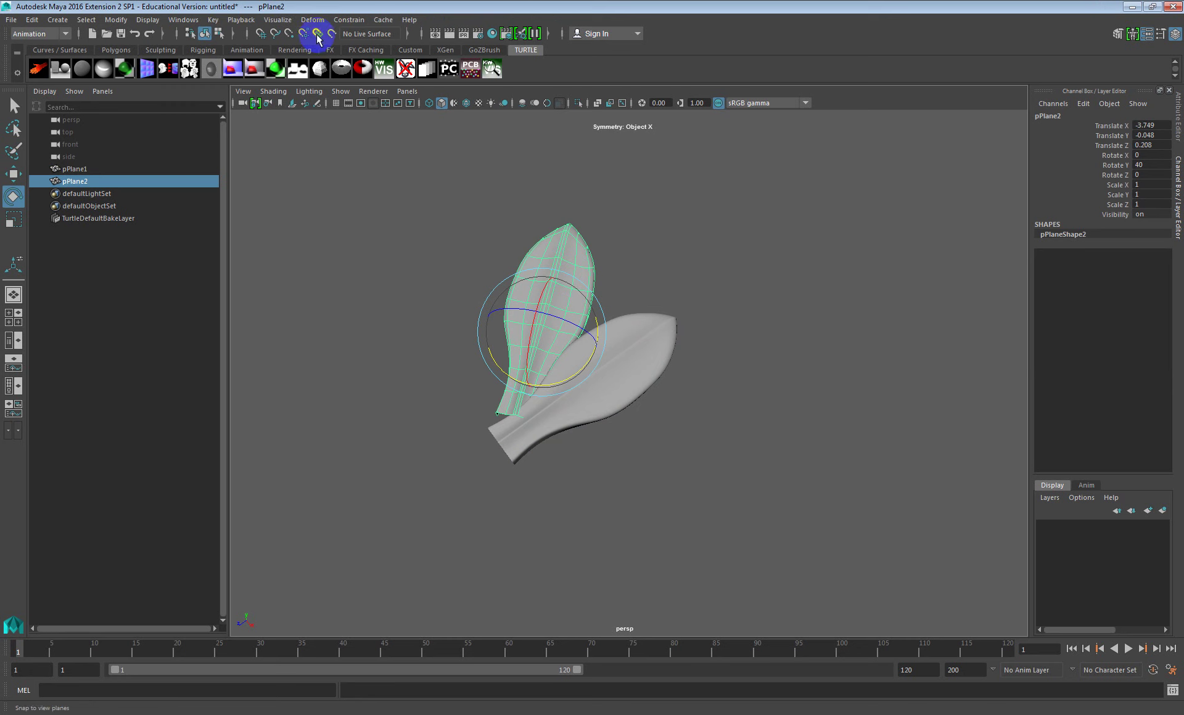
{"action": "left_click", "coordinate": [312, 19]}
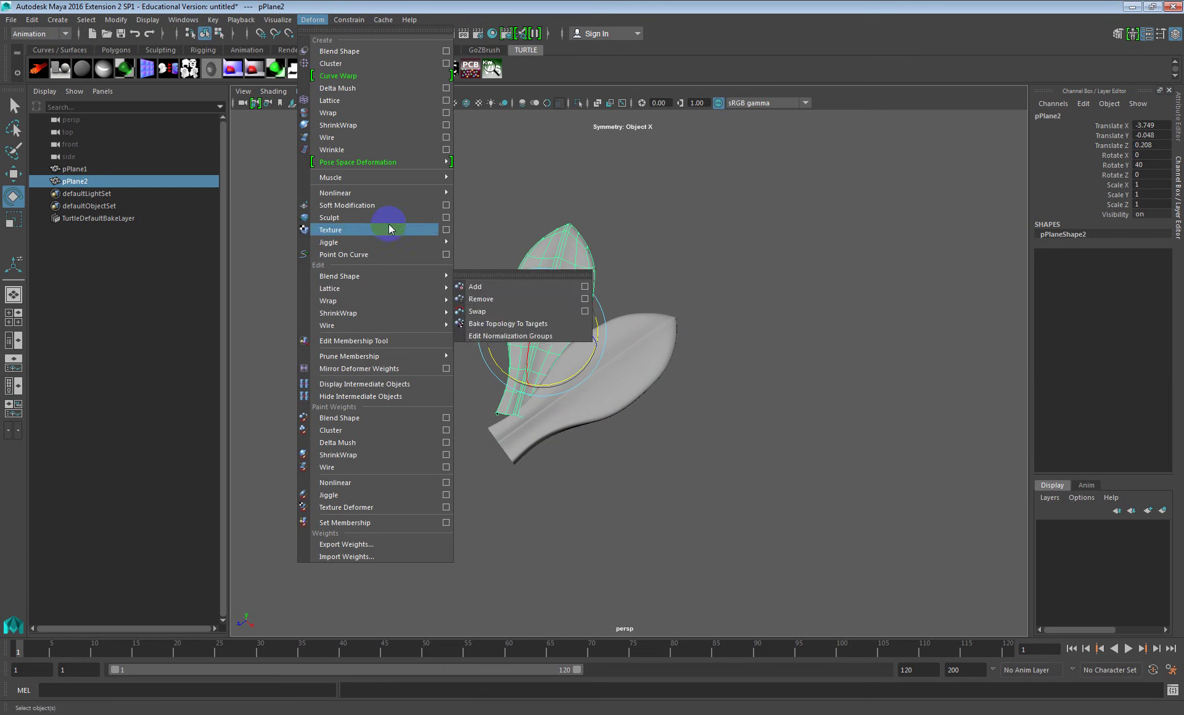
{"action": "left_click", "coordinate": [408, 180]}
{"action": "left_click", "coordinate": [440, 193]}
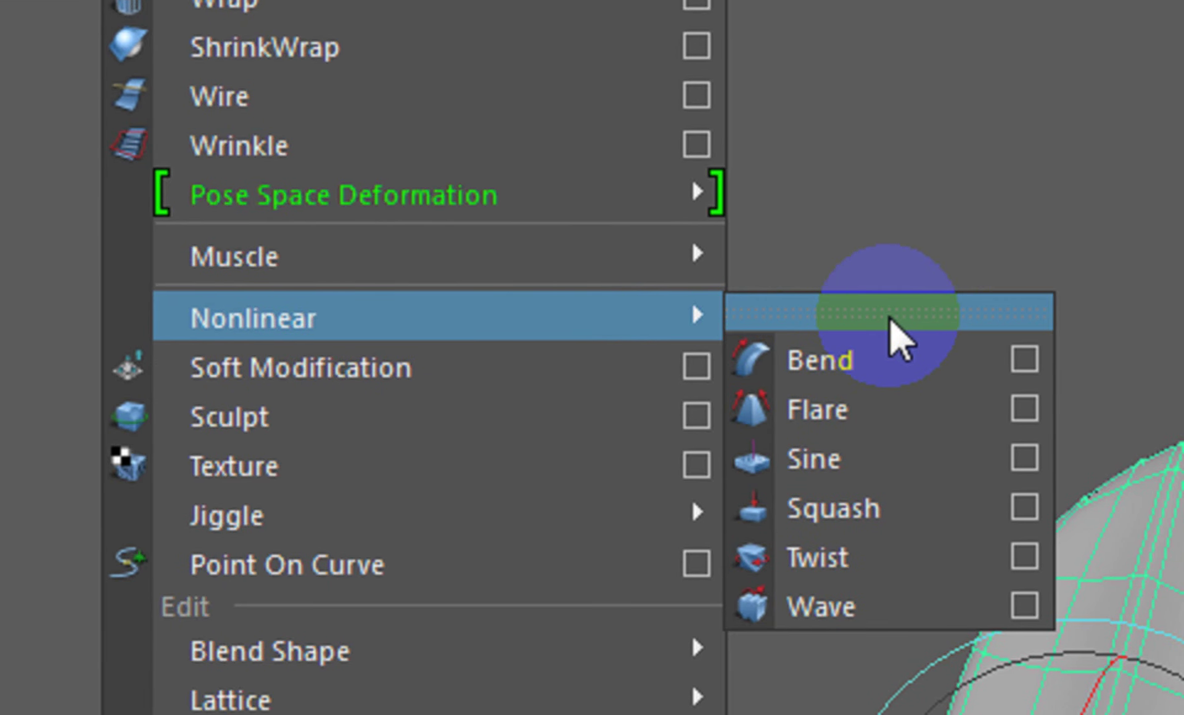
{"action": "left_click", "coordinate": [890, 318]}
{"action": "left_click_drag", "start_coordinate": [923, 269], "coordinate": [522, 269]}
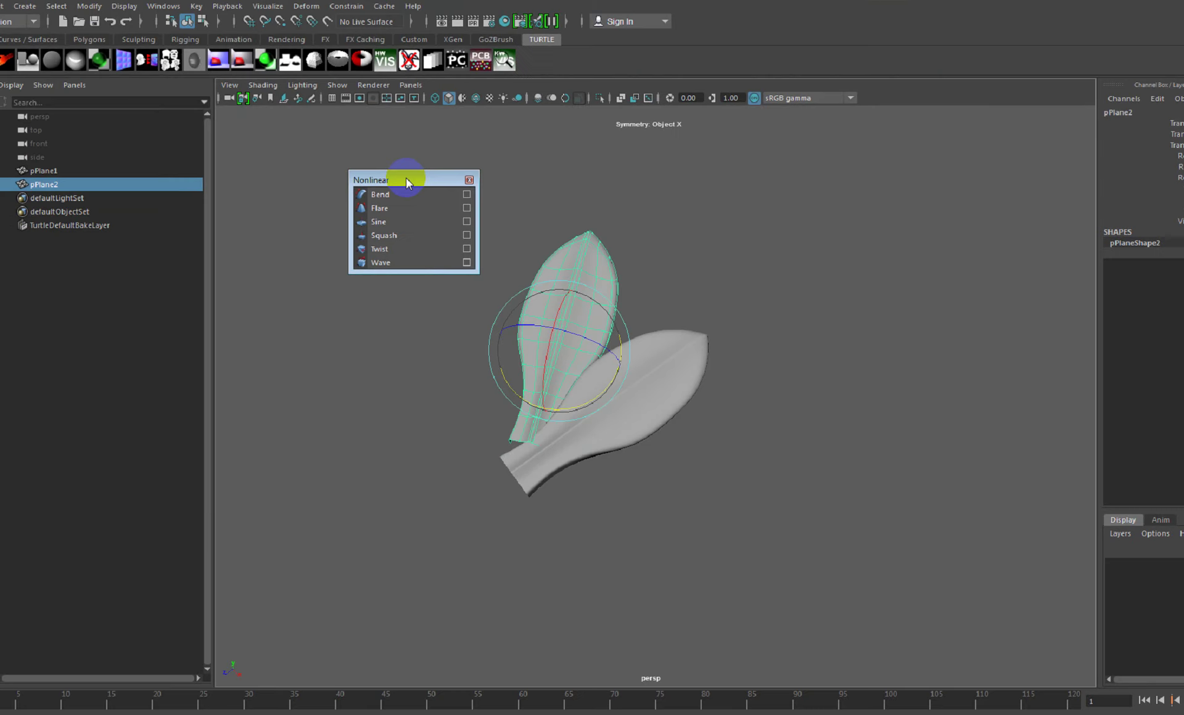
{"action": "left_click_drag", "start_coordinate": [407, 183], "coordinate": [279, 235]}
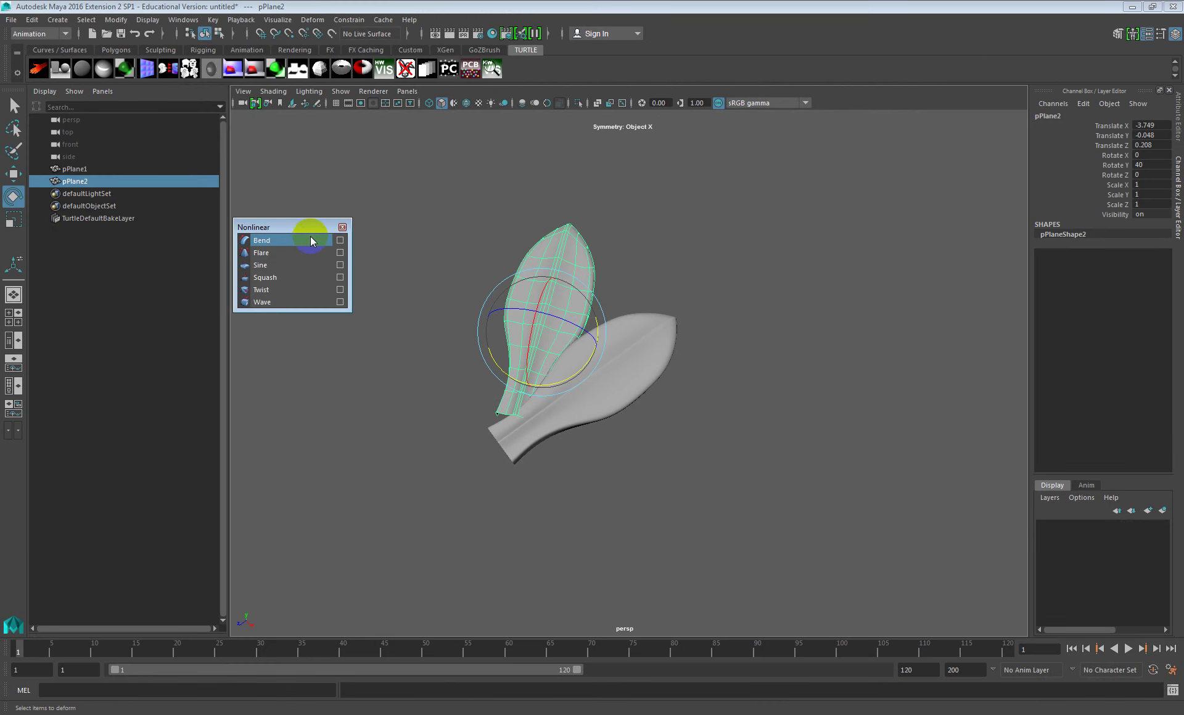
Add a Bend deformer to the rotated paddle copy and try to edit the curvature on the bend handle's shape
{"action": "left_click", "coordinate": [311, 242]}
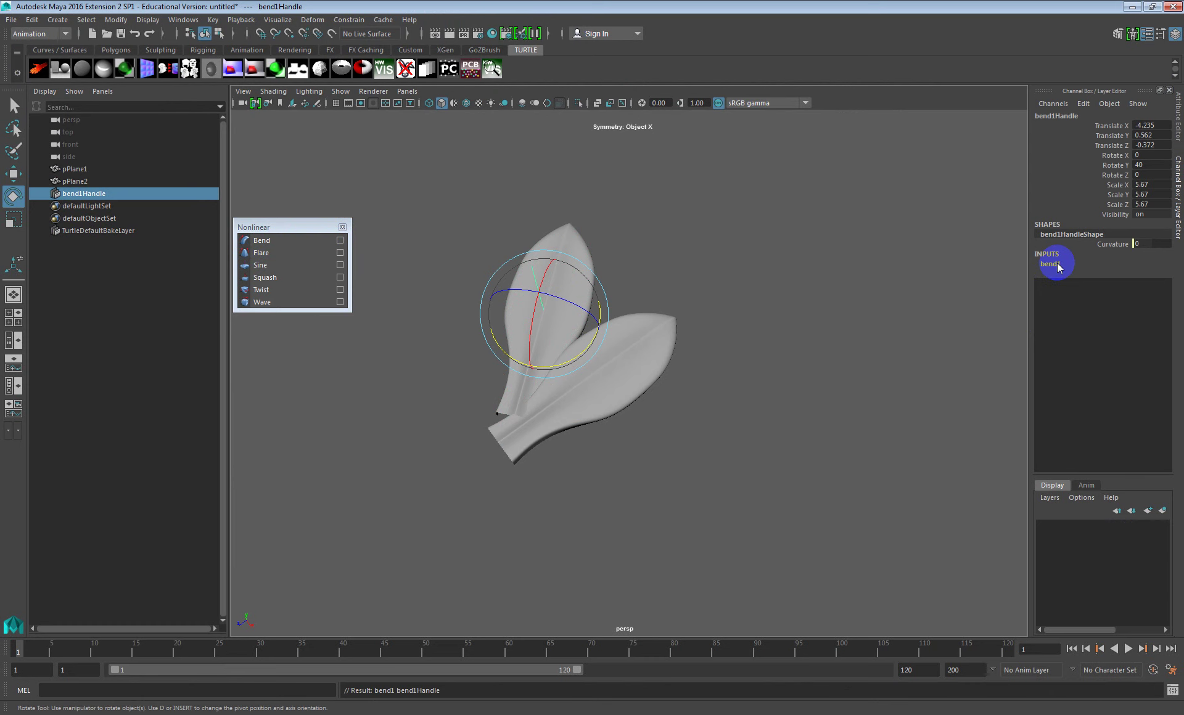
{"action": "left_click", "coordinate": [1116, 244]}
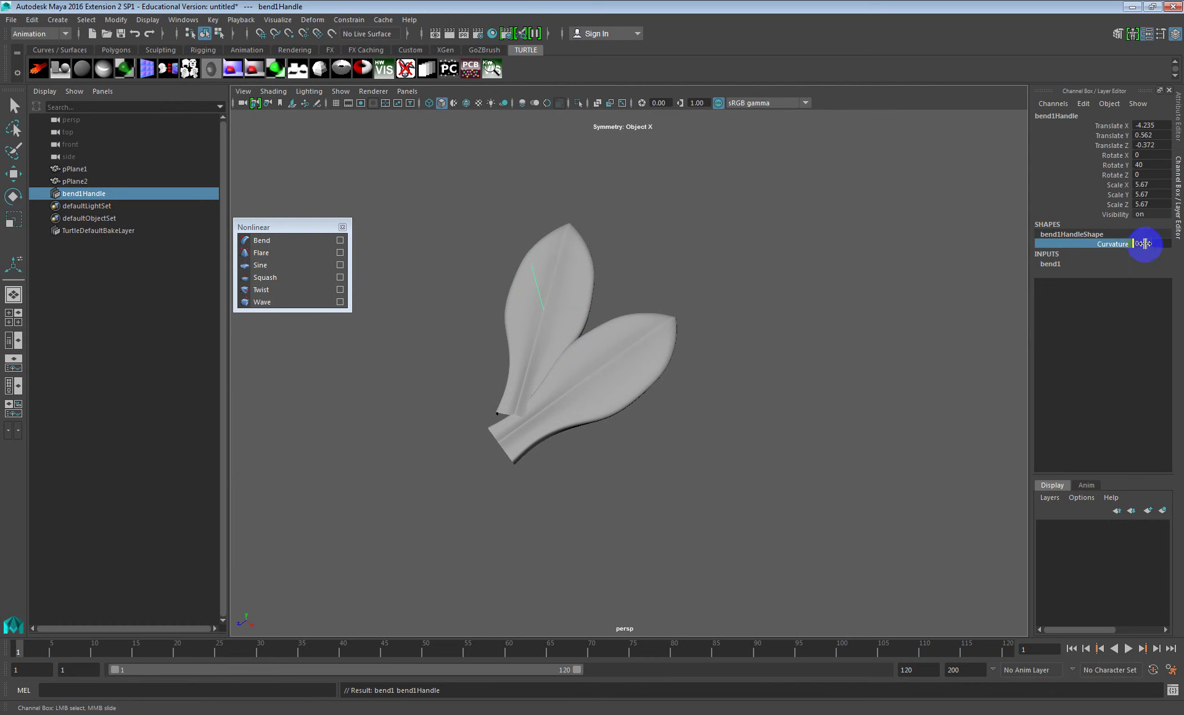
{"action": "double_click", "coordinate": [1160, 244]}
{"action": "left_click", "coordinate": [1116, 244]}
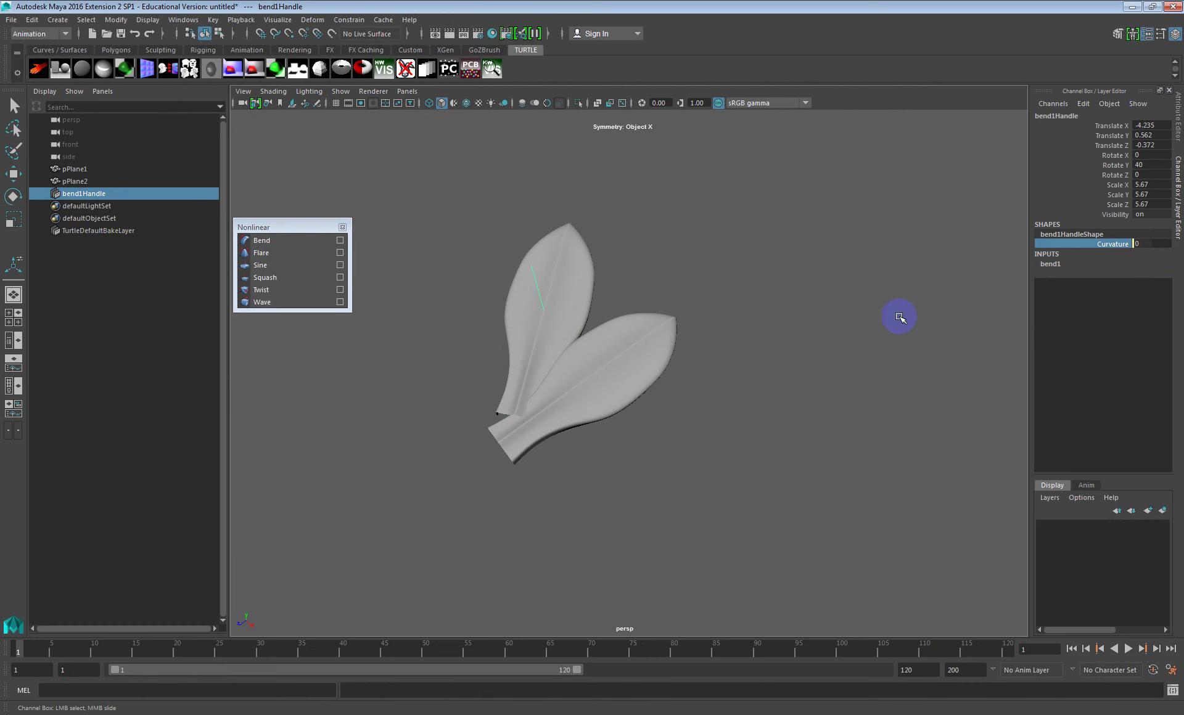
{"action": "double_click", "coordinate": [1147, 244]}
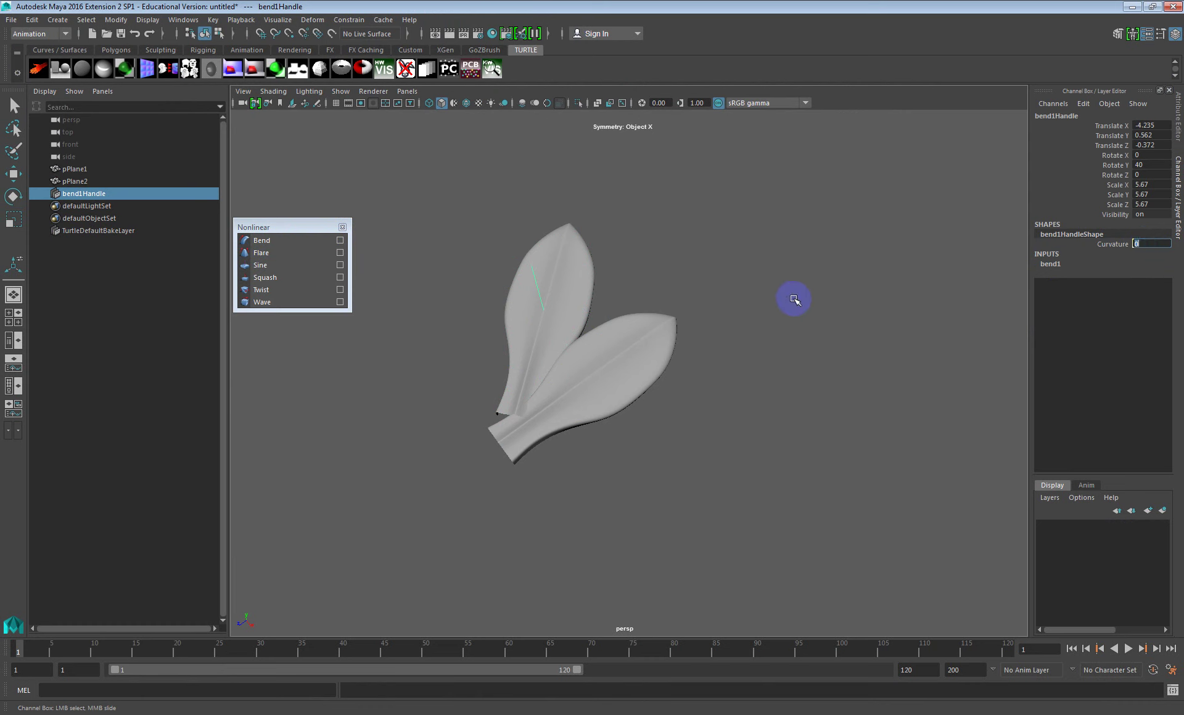
{"action": "left_click_drag", "start_coordinate": [820, 327], "coordinate": [714, 317], "text": "alt"}
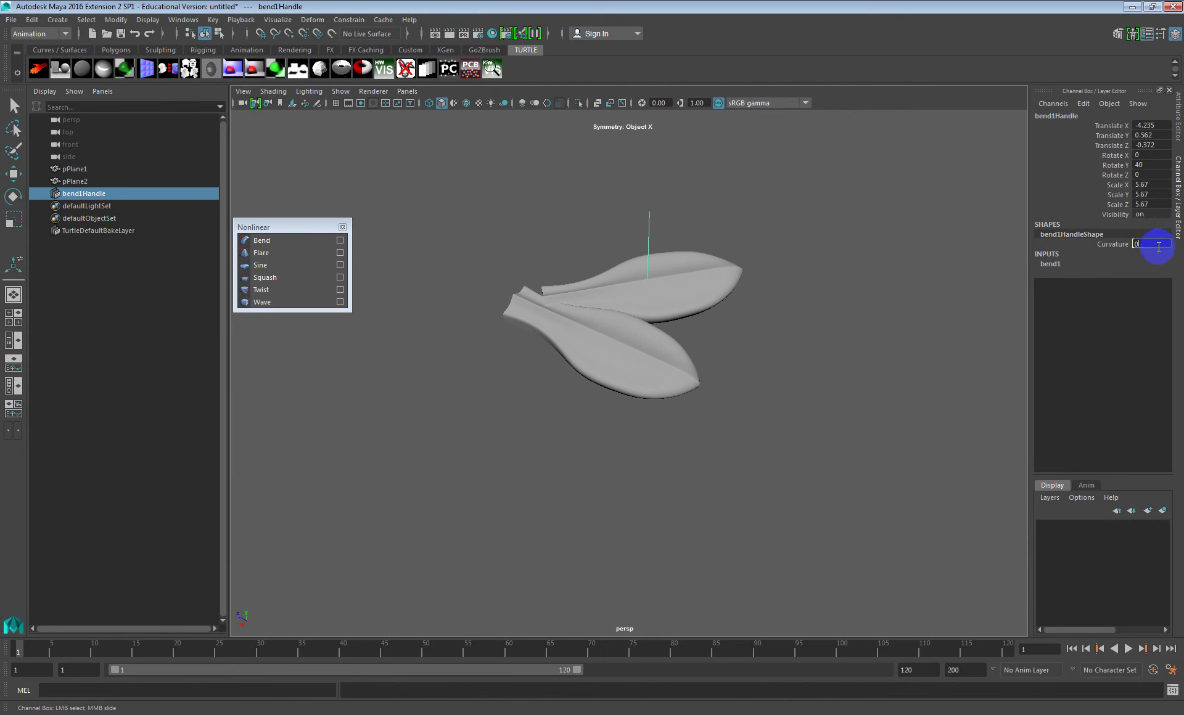
{"action": "key", "text": "Return"}
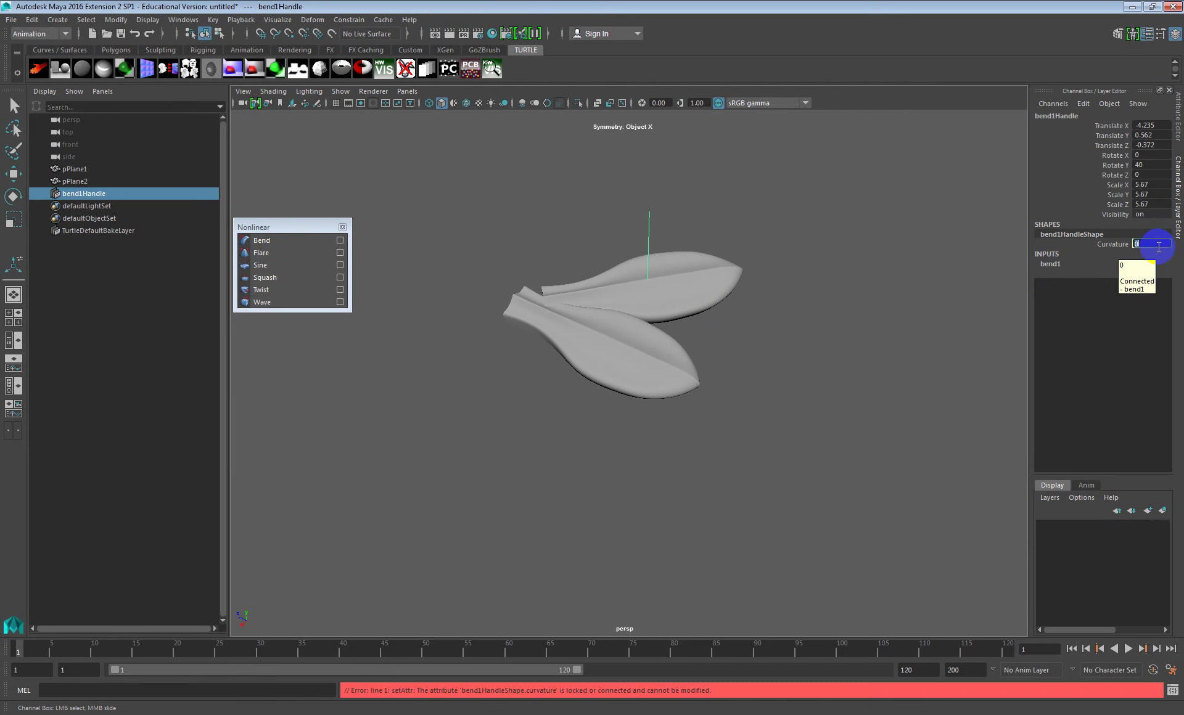
{"action": "left_click_drag", "start_coordinate": [778, 382], "coordinate": [800, 346], "text": "alt"}
Set the curvature of the paddle copy's bend1 deformer to 60 and examine the bent shape from several sides
{"action": "left_click", "coordinate": [709, 288]}
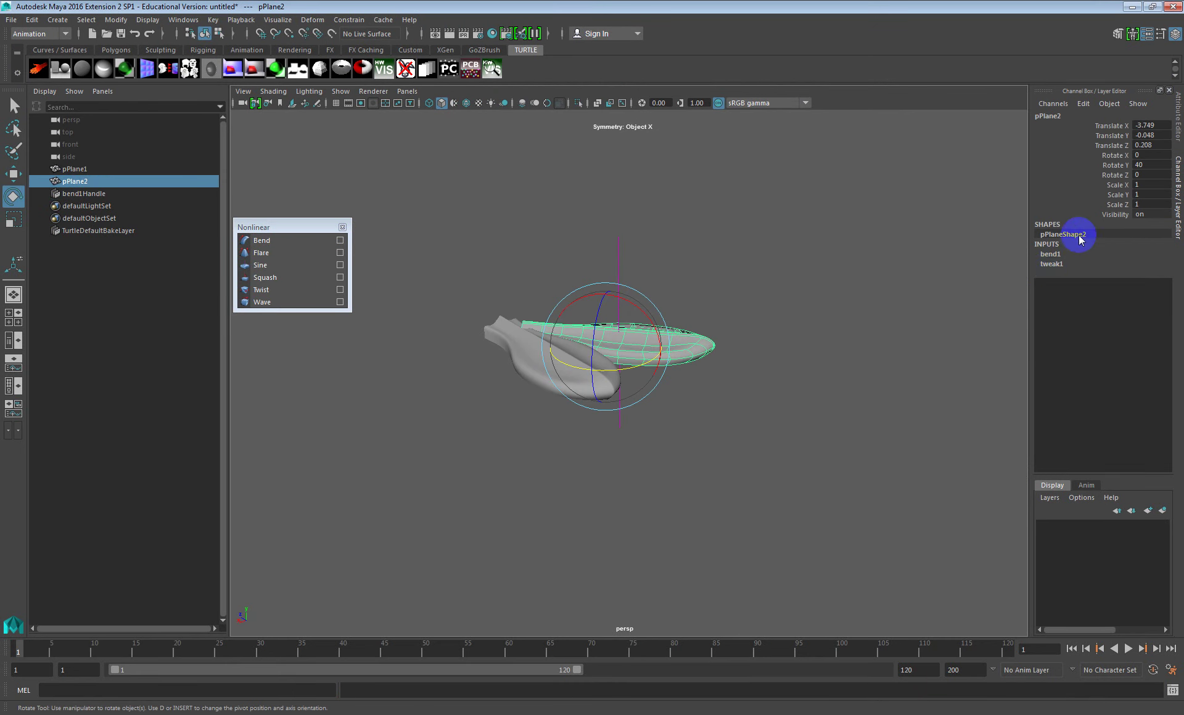
{"action": "left_click", "coordinate": [1051, 254]}
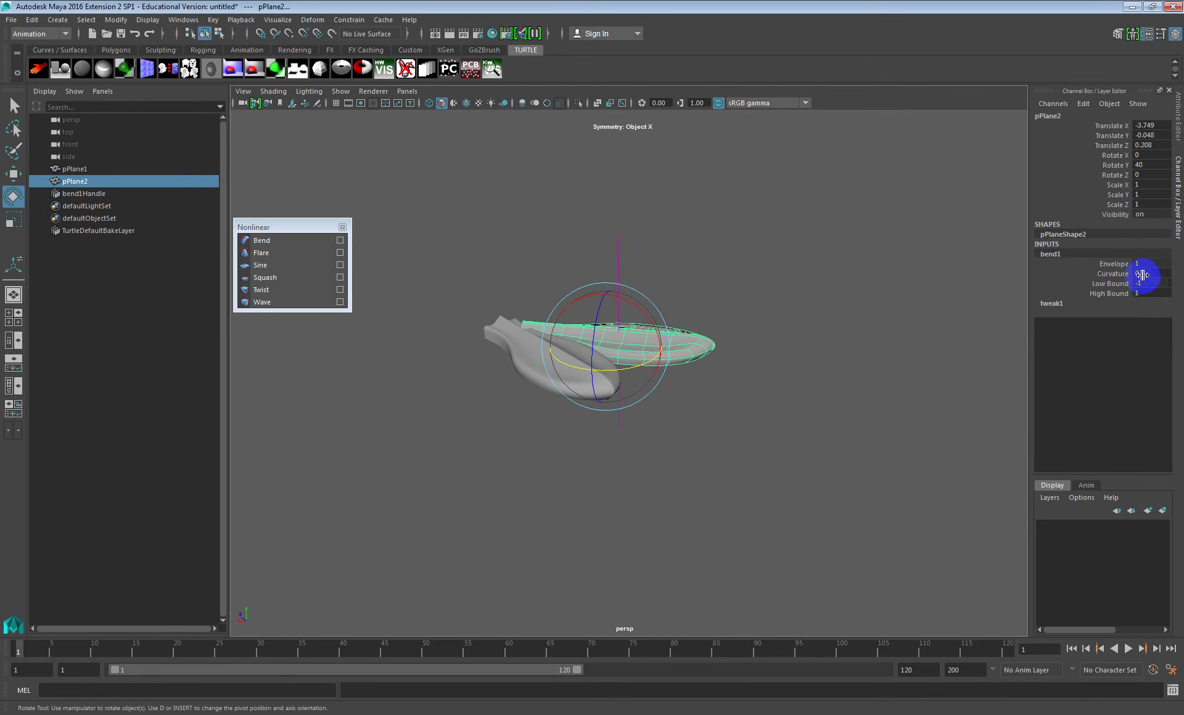
{"action": "left_click_drag", "start_coordinate": [1142, 275], "coordinate": [1172, 272]}
{"action": "double_click", "coordinate": [1154, 273]}
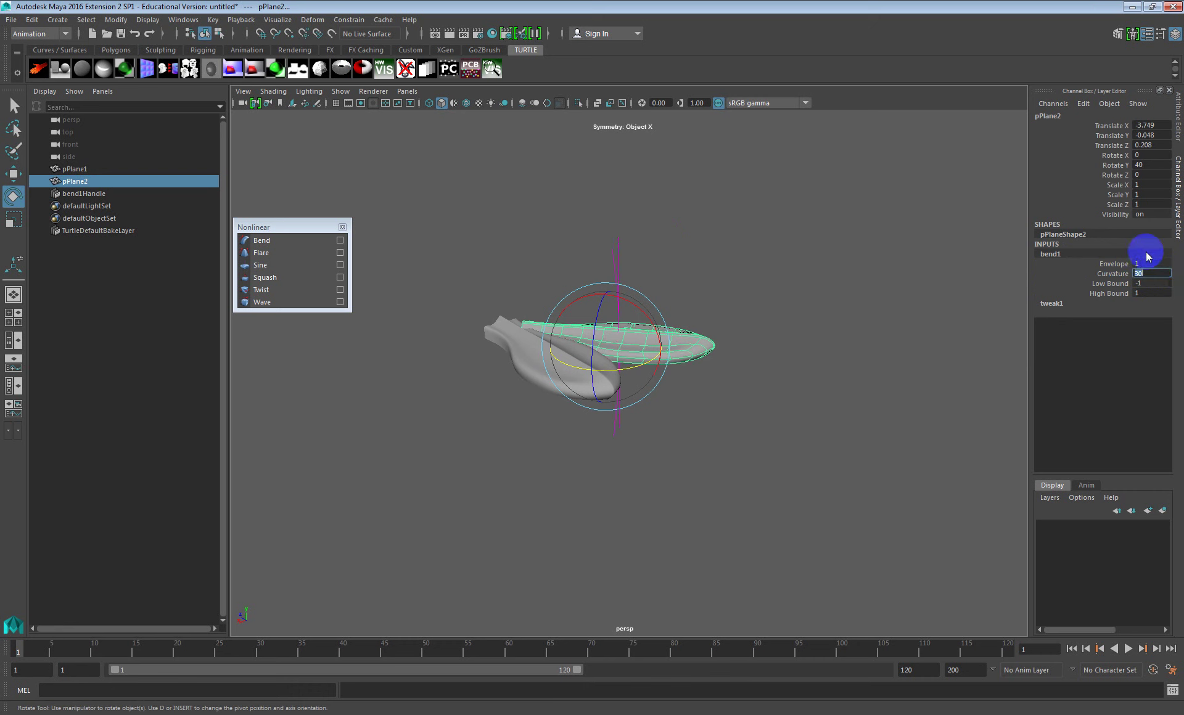
{"action": "left_click_drag", "start_coordinate": [811, 370], "coordinate": [748, 370], "text": "alt"}
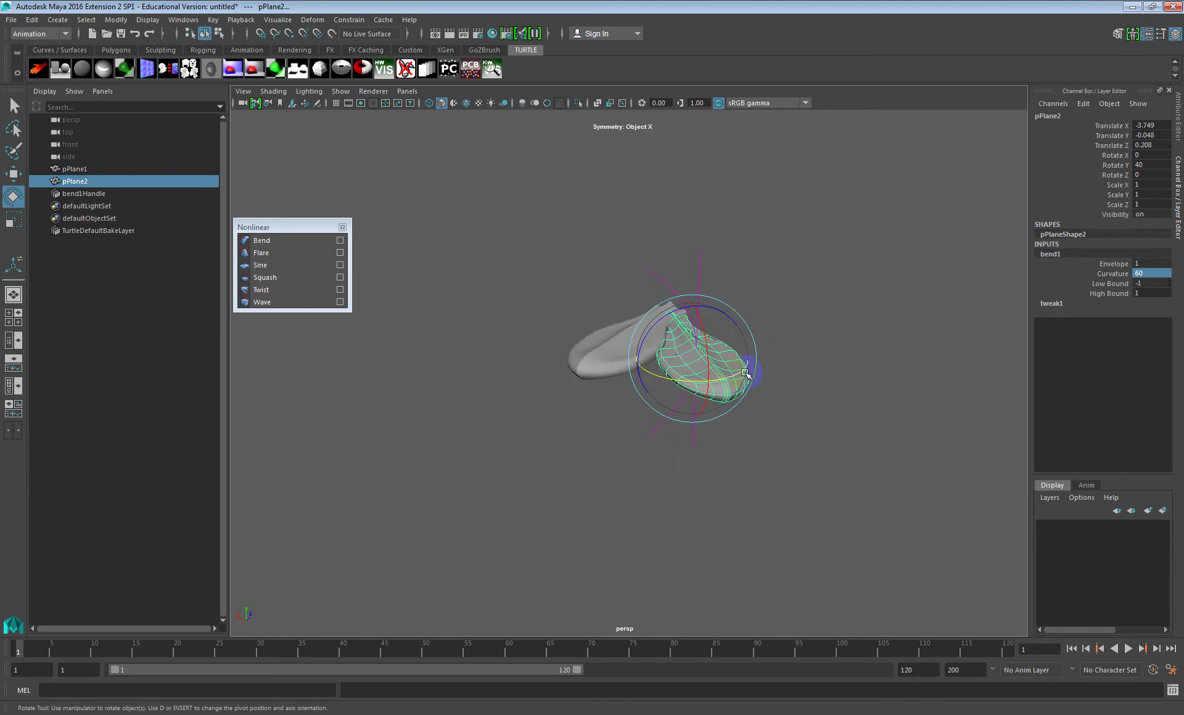
{"action": "right_click_drag", "start_coordinate": [748, 370], "coordinate": [824, 370], "text": "alt"}
{"action": "middle_click_drag", "start_coordinate": [824, 370], "coordinate": [799, 368], "text": "alt"}
{"action": "left_click_drag", "start_coordinate": [799, 368], "coordinate": [693, 386], "text": "alt"}
{"action": "right_click_drag", "start_coordinate": [693, 386], "coordinate": [669, 356], "text": "alt"}
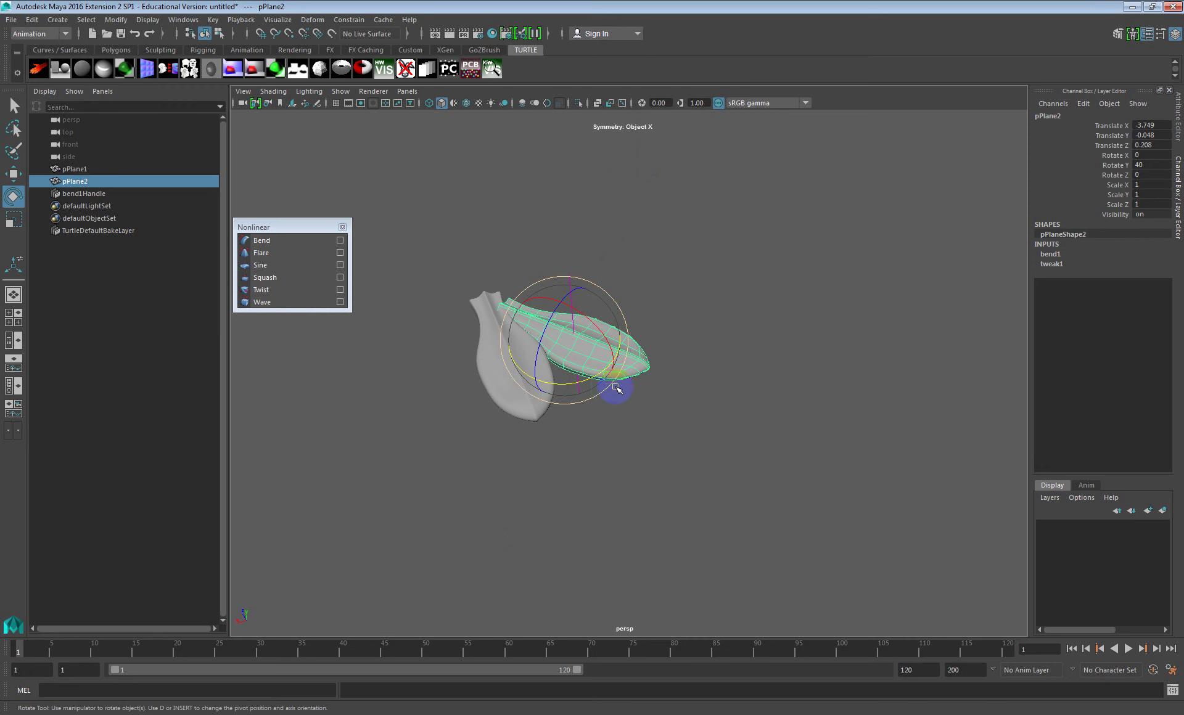
Delete the bent copy and duplicate the original paddle again, moving the new copy beside it to about -4.8 in X
{"action": "key", "text": "Delete"}
{"action": "left_click", "coordinate": [535, 354]}
{"action": "key", "text": "ctrl+d"}
{"action": "key", "text": "w"}
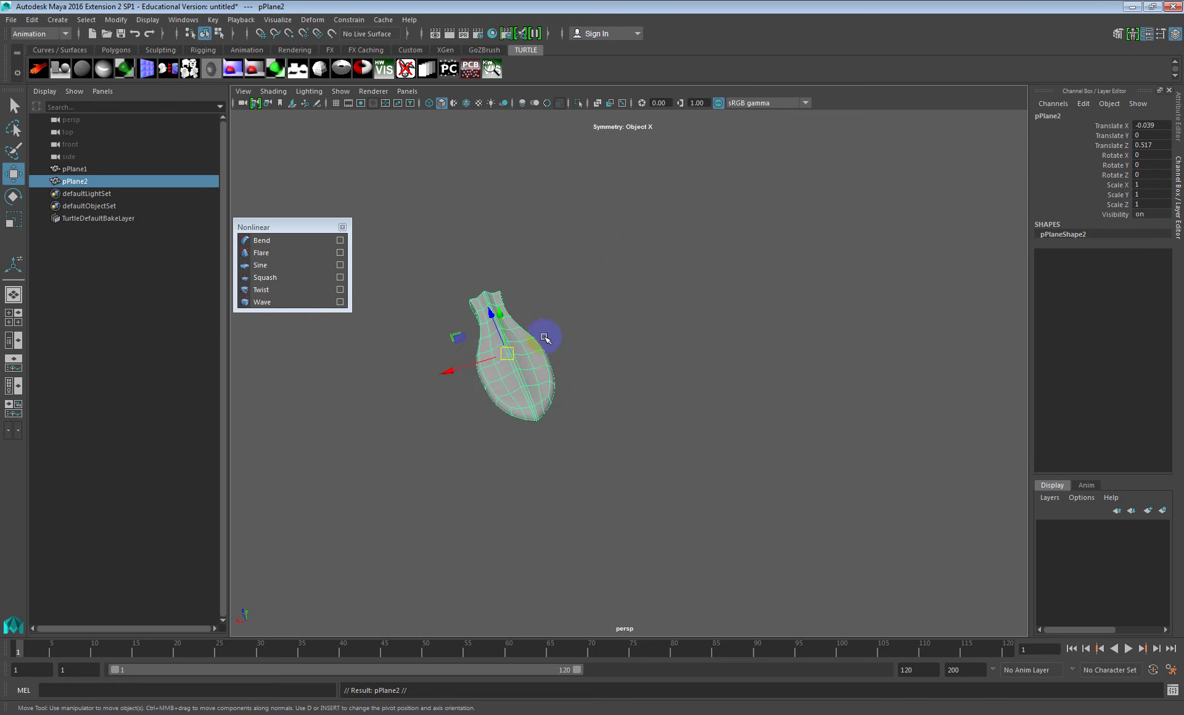
{"action": "left_click_drag", "start_coordinate": [464, 364], "coordinate": [535, 270]}
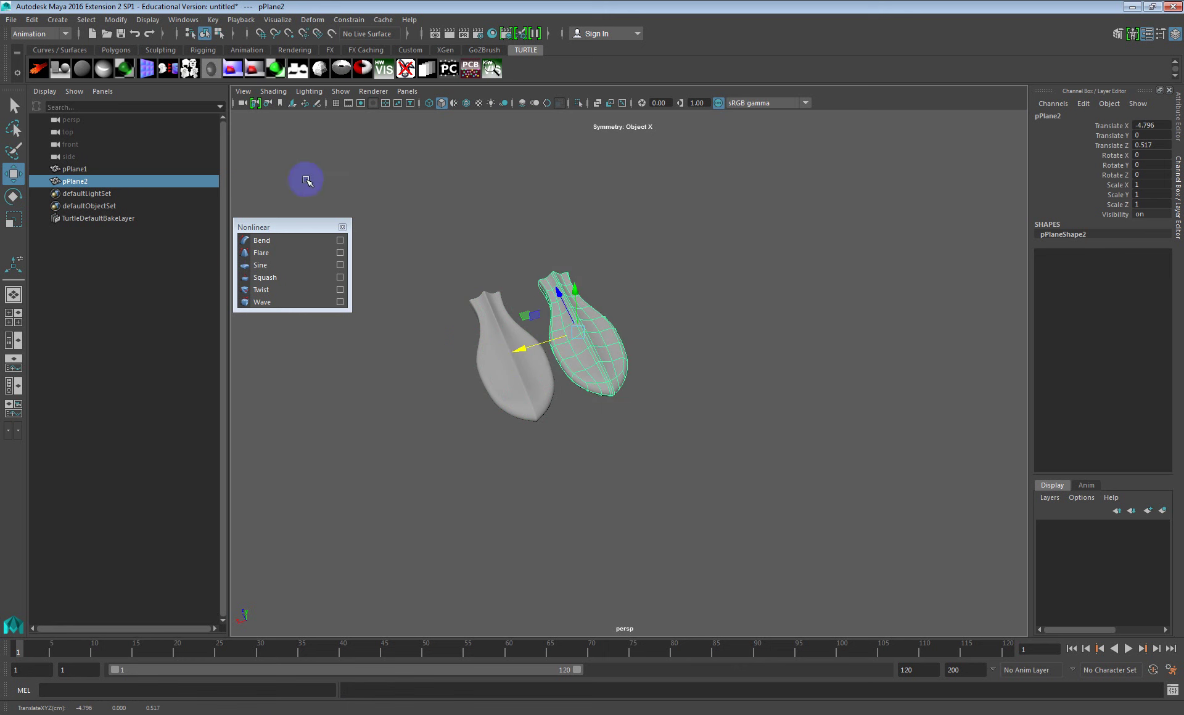
Add a Bend deformer to the new paddle copy with its curvature set to the maximum of 180
{"action": "left_click", "coordinate": [340, 241]}
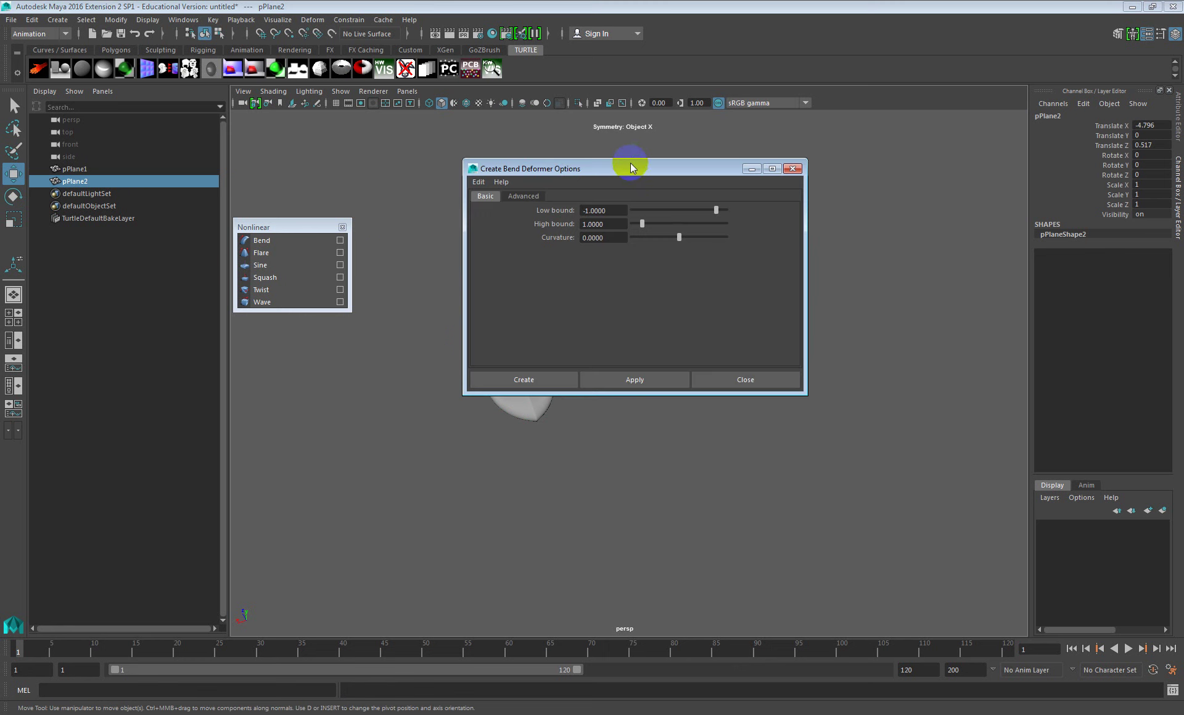
{"action": "left_click_drag", "start_coordinate": [631, 167], "coordinate": [744, 169]}
{"action": "left_click", "coordinate": [636, 198]}
{"action": "left_click", "coordinate": [598, 199]}
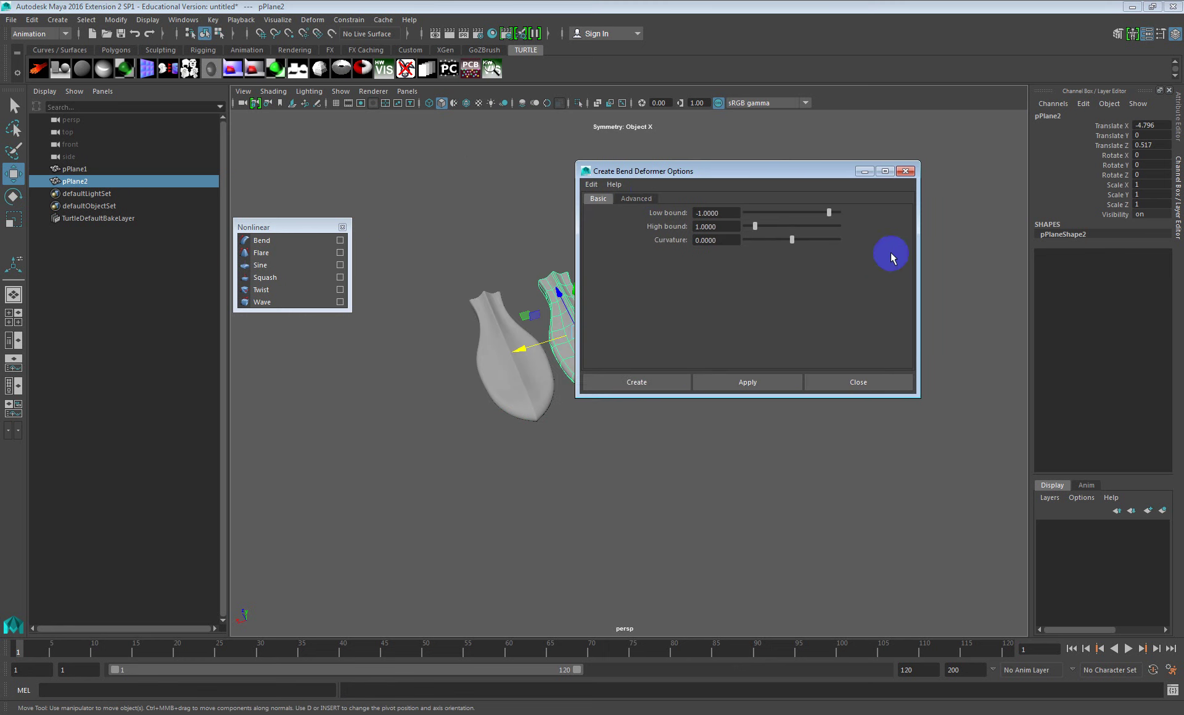
{"action": "left_click_drag", "start_coordinate": [792, 240], "coordinate": [880, 240]}
{"action": "left_click", "coordinate": [761, 380]}
{"action": "left_click", "coordinate": [856, 382]}
{"action": "left_click_drag", "start_coordinate": [855, 383], "coordinate": [613, 383], "text": "alt"}
{"action": "left_click", "coordinate": [613, 383]}
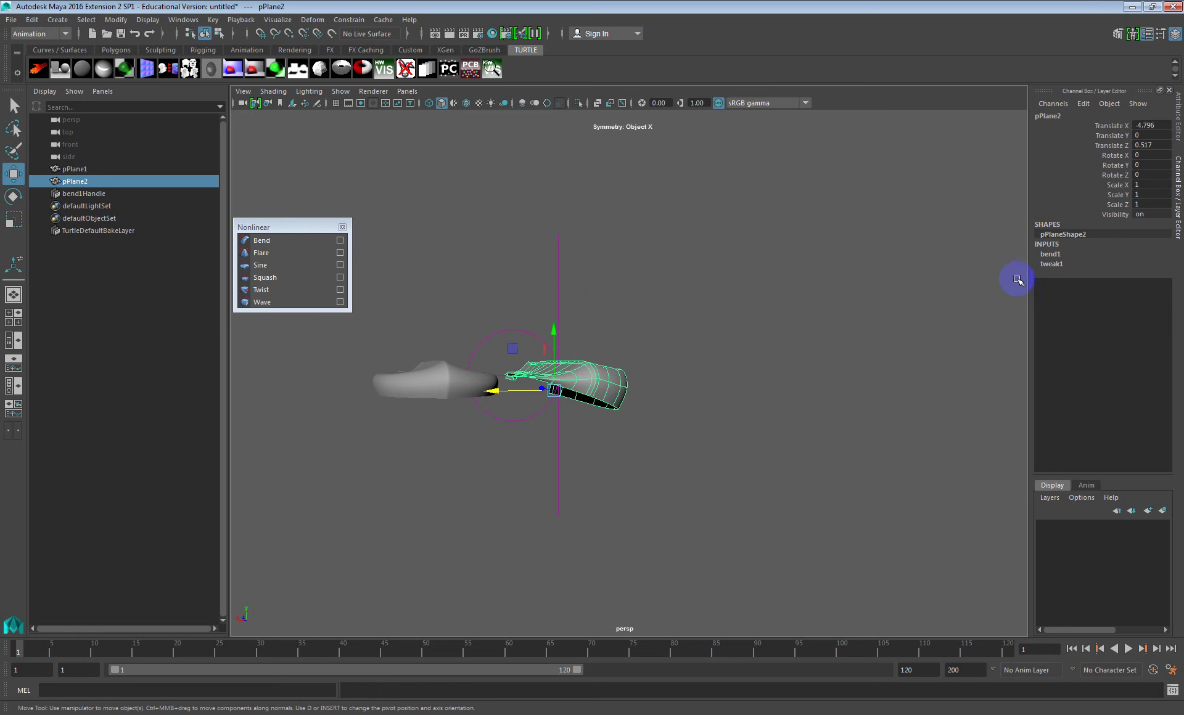
Rotate the handle of the new bend deformer to -95 degrees in X
{"action": "left_click", "coordinate": [1050, 254]}
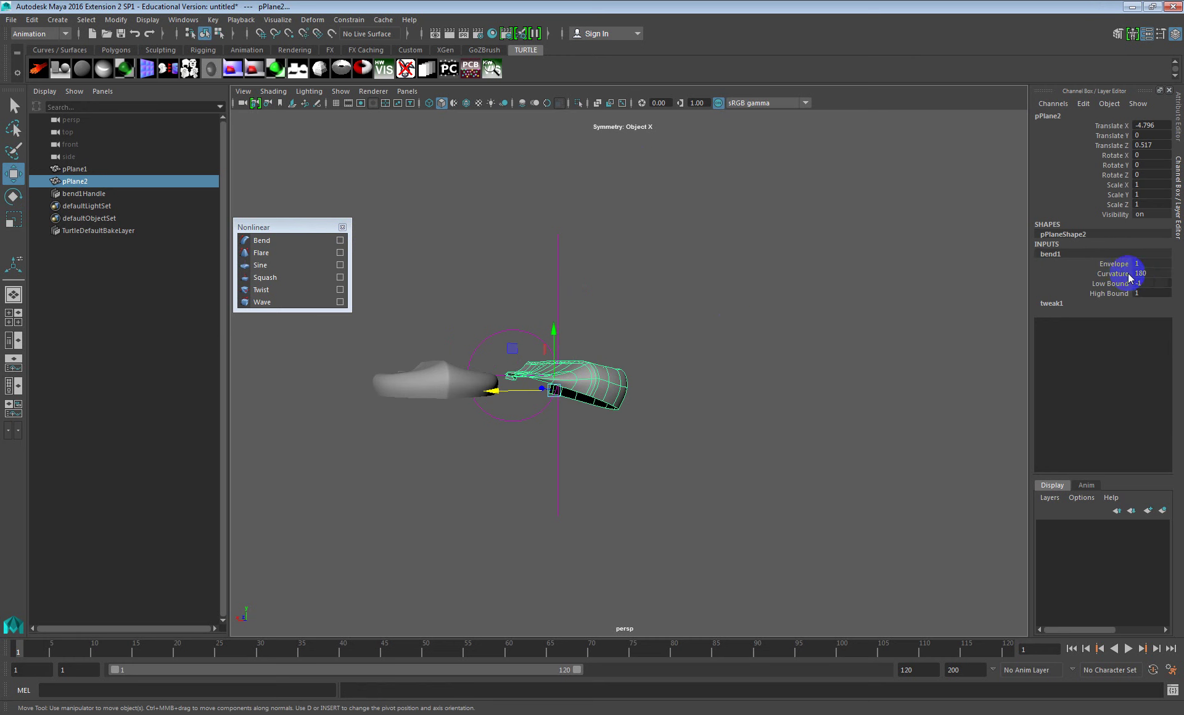
{"action": "left_click_drag", "start_coordinate": [710, 330], "coordinate": [611, 388], "text": "alt"}
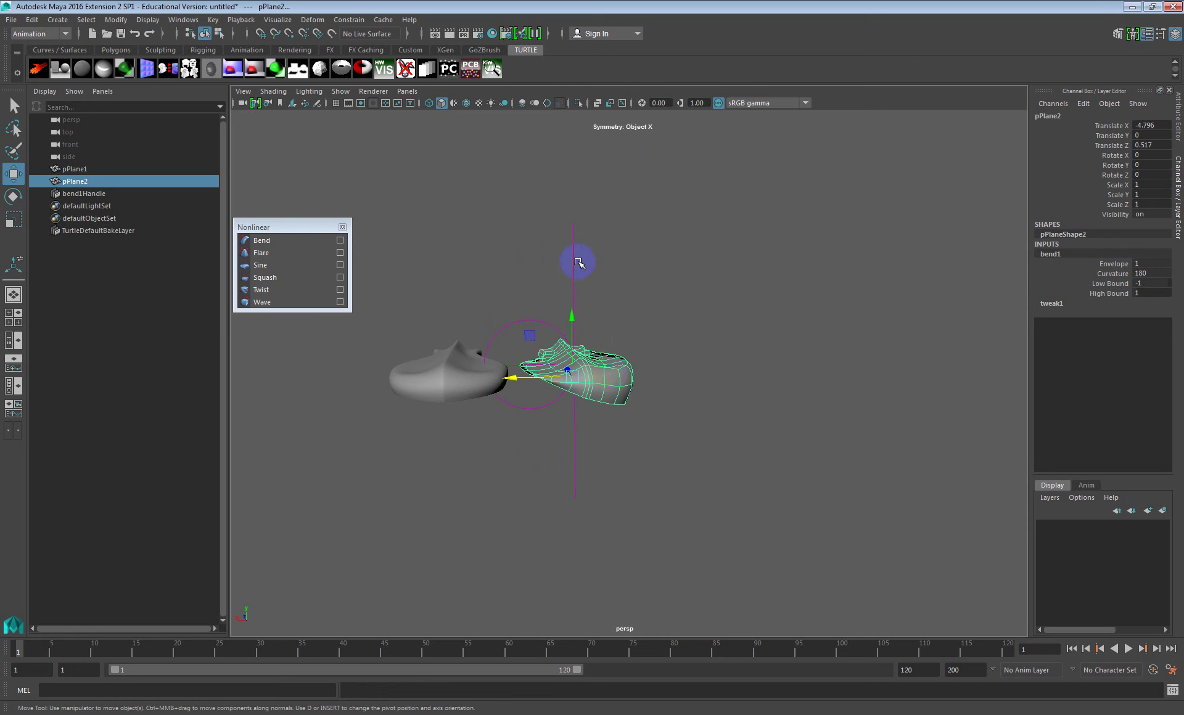
{"action": "left_click", "coordinate": [575, 262]}
{"action": "left_click", "coordinate": [576, 264]}
{"action": "key", "text": "e"}
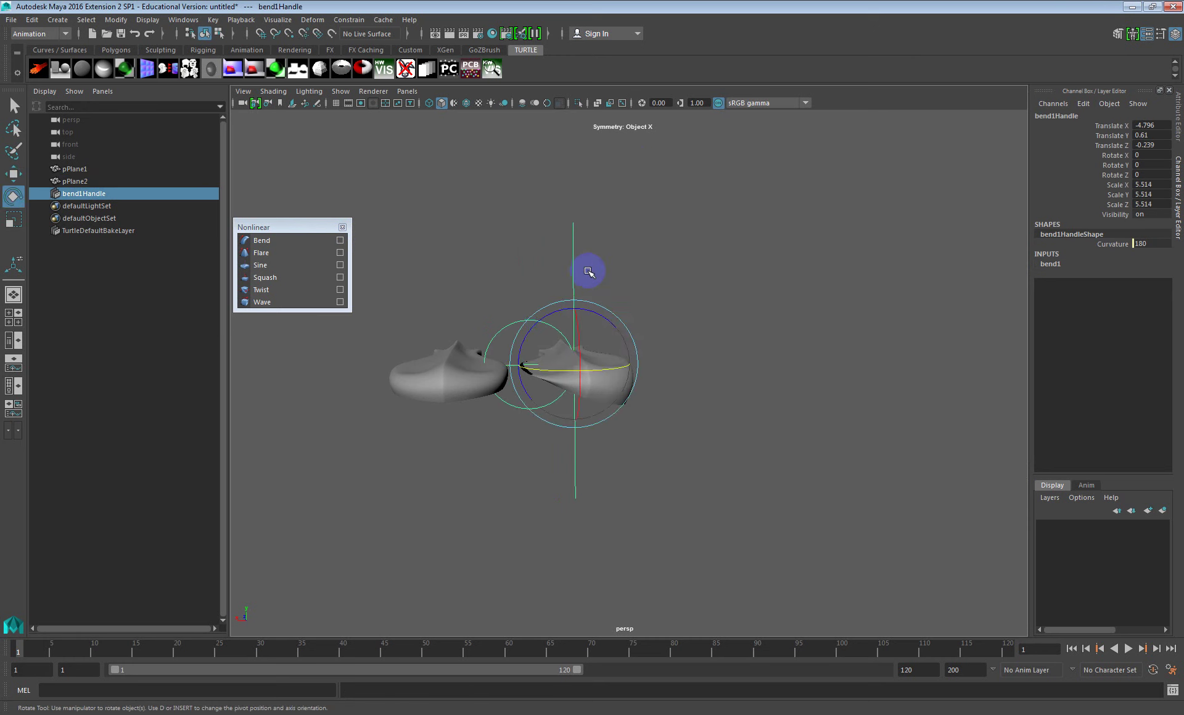
{"action": "left_click_drag", "start_coordinate": [578, 333], "coordinate": [679, 404]}
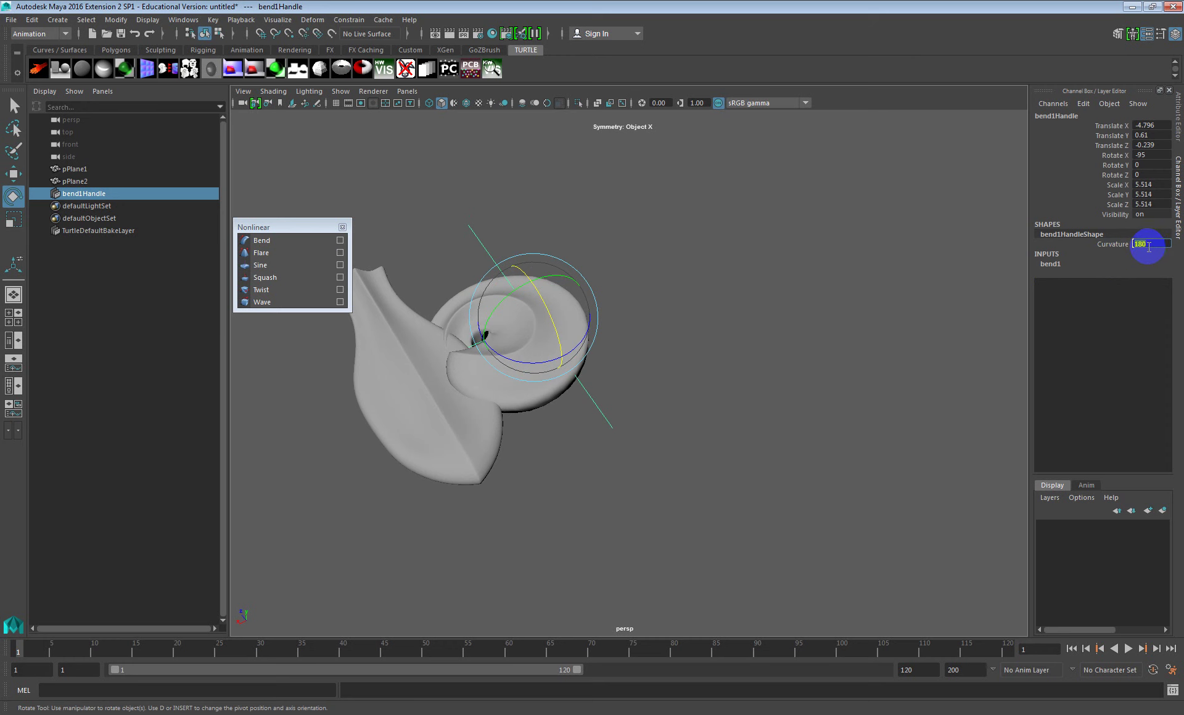
Try a bend1 curvature of 30 together with a rotation of the paddle copy, and undo both changes
{"action": "key", "text": "Return"}
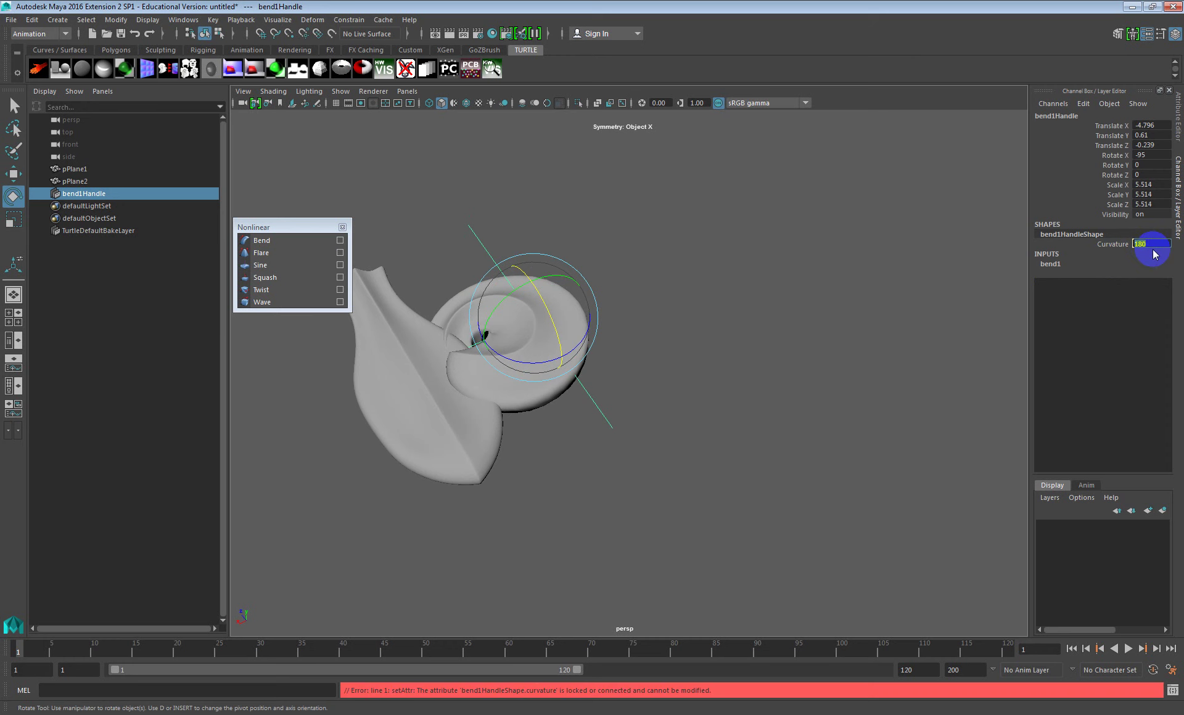
{"action": "left_click", "coordinate": [960, 267]}
{"action": "left_click", "coordinate": [547, 338]}
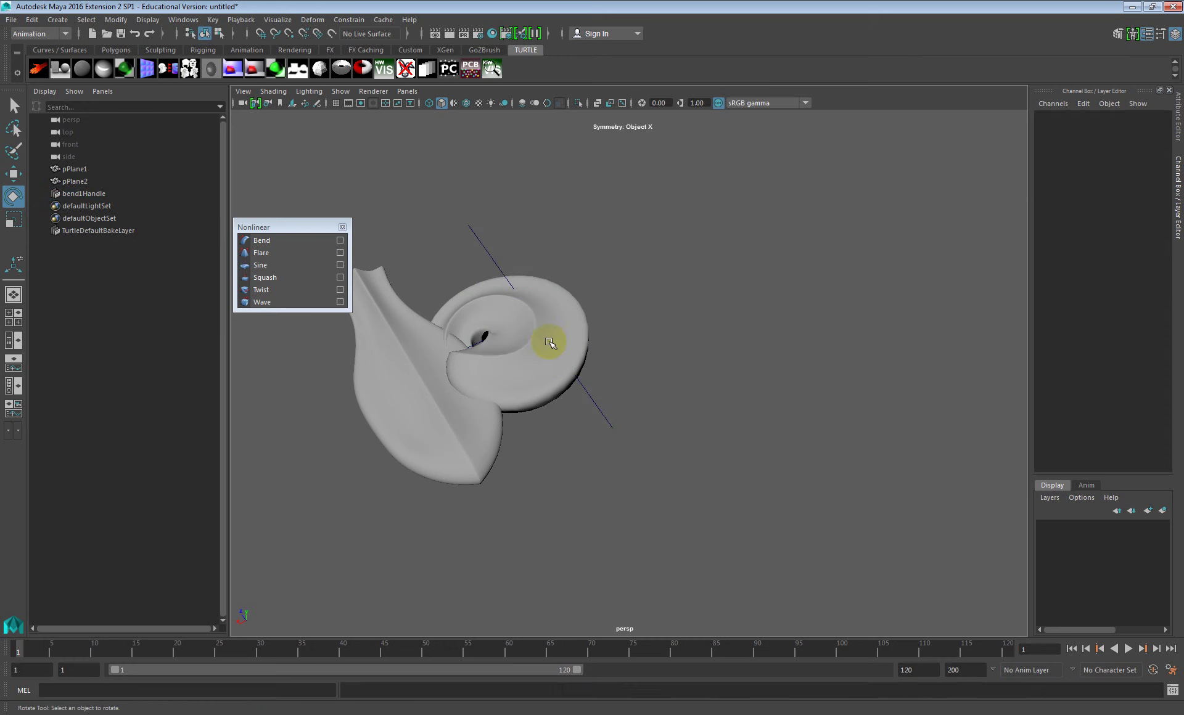
{"action": "left_click", "coordinate": [1051, 254]}
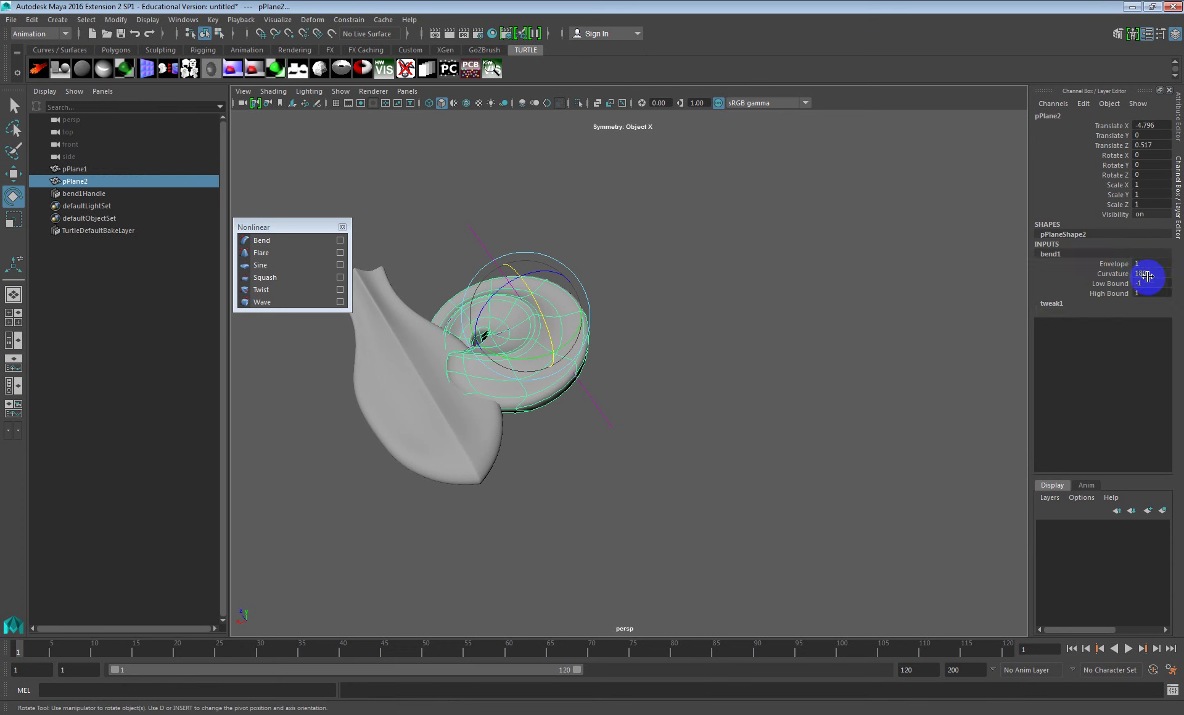
{"action": "key", "text": "Return"}
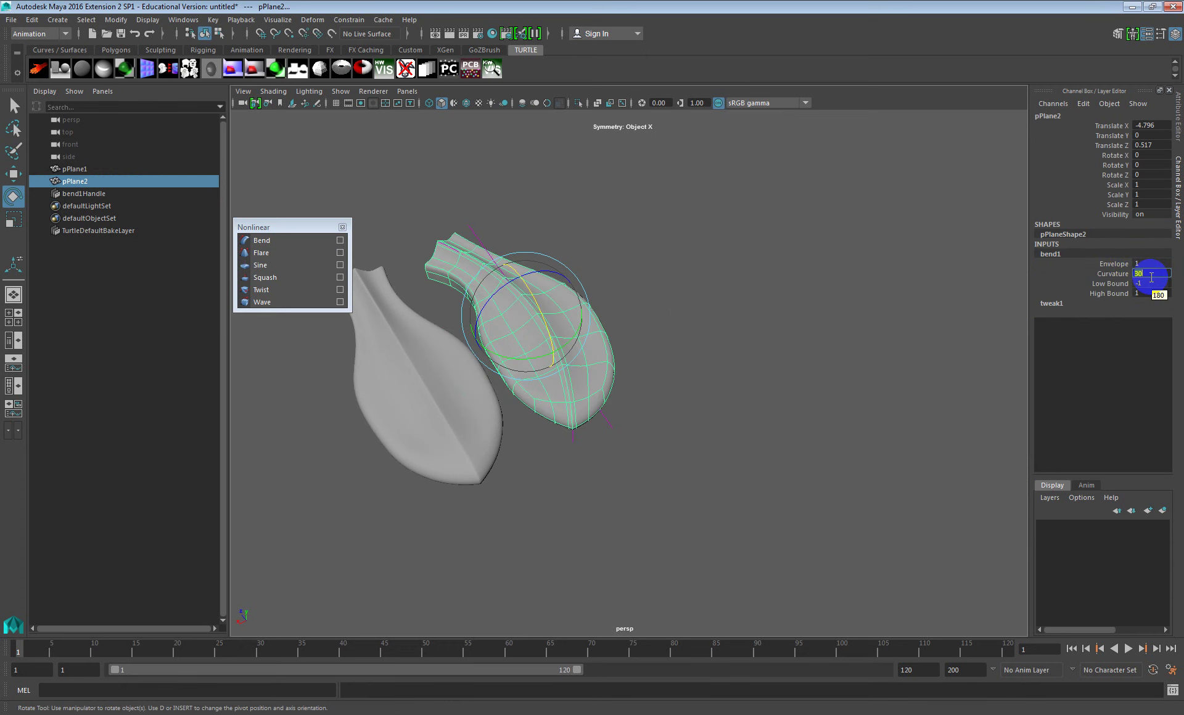
{"action": "left_click_drag", "start_coordinate": [577, 299], "coordinate": [587, 338]}
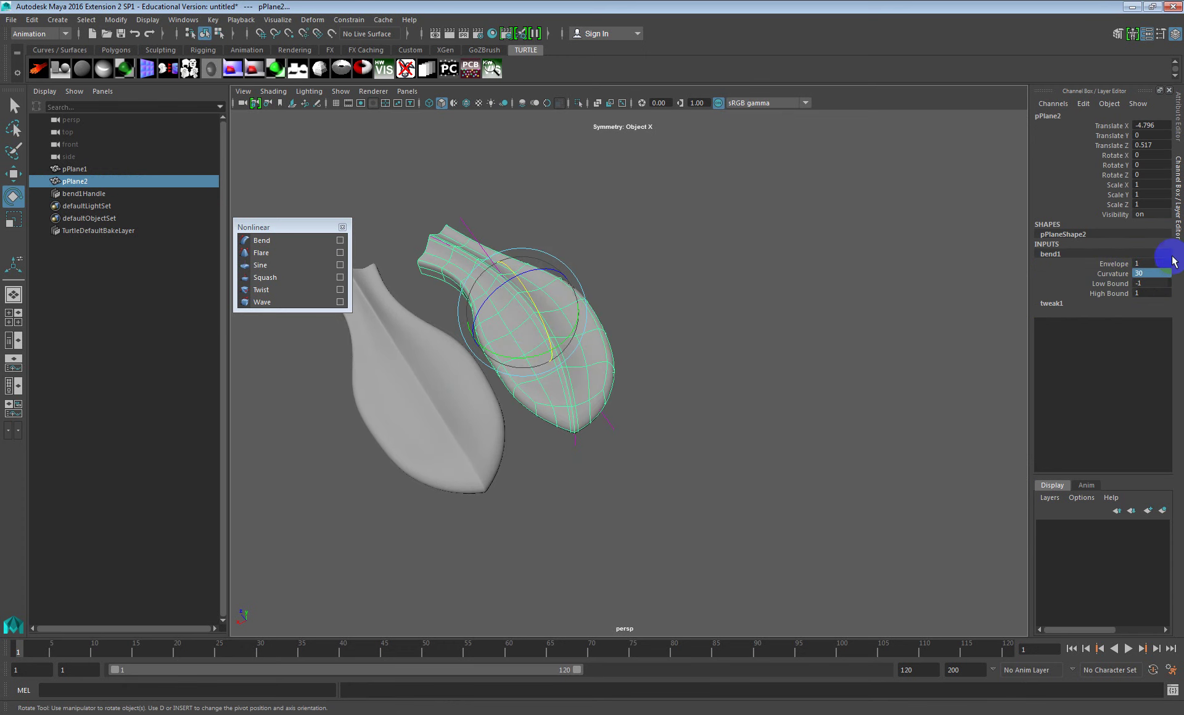
{"action": "key", "text": "ctrl+z"}
{"action": "key", "text": "ctrl+z"}
{"action": "key", "text": "ctrl+z"}
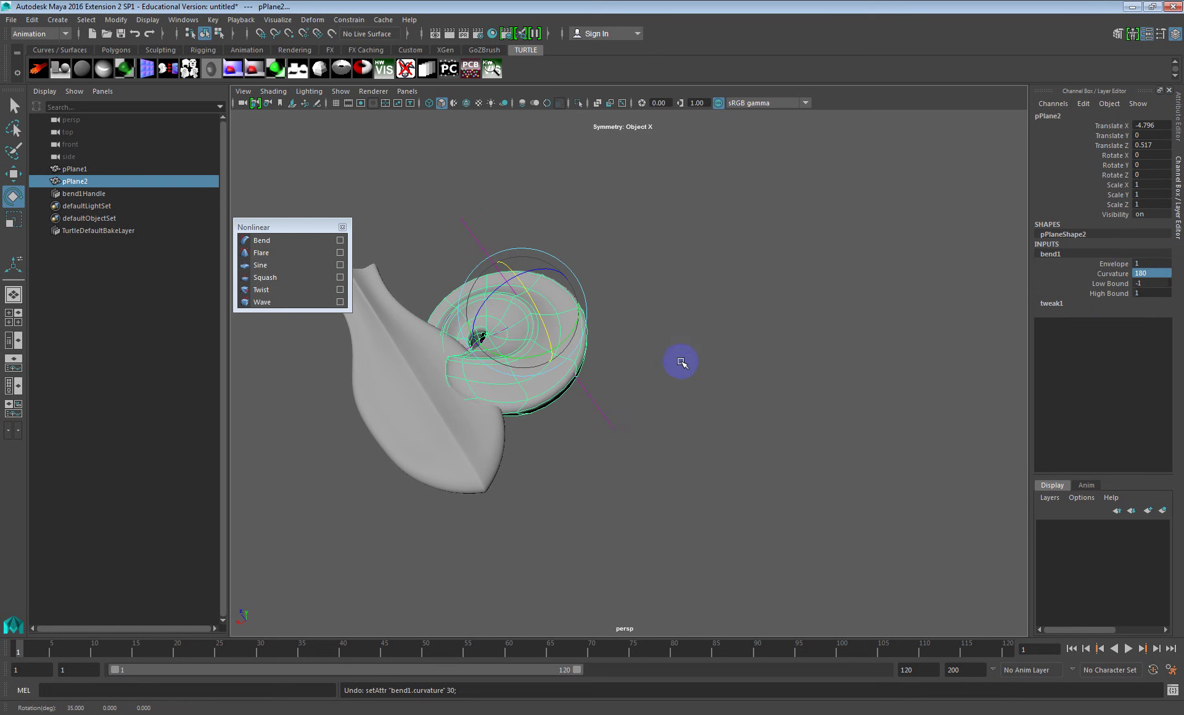
Set the curvature of the paddle copy's bend1 deformer to 30
{"action": "left_click", "coordinate": [598, 408]}
{"action": "mouse_move", "coordinate": [599, 408]}
{"action": "left_mouse_down", "text": "alt"}
{"action": "mouse_move", "coordinate": [635, 407]}
{"action": "mouse_move", "coordinate": [621, 415]}
{"action": "left_mouse_up", "text": "alt"}
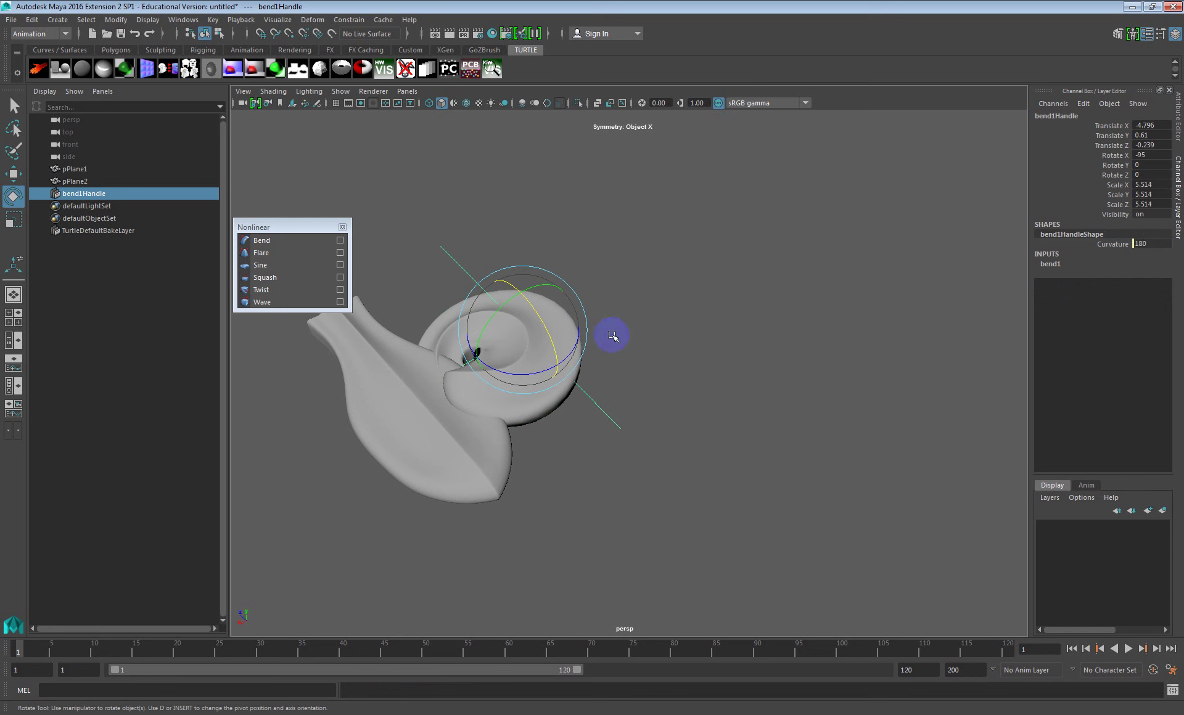
{"action": "left_click", "coordinate": [529, 401]}
{"action": "left_click", "coordinate": [1050, 254]}
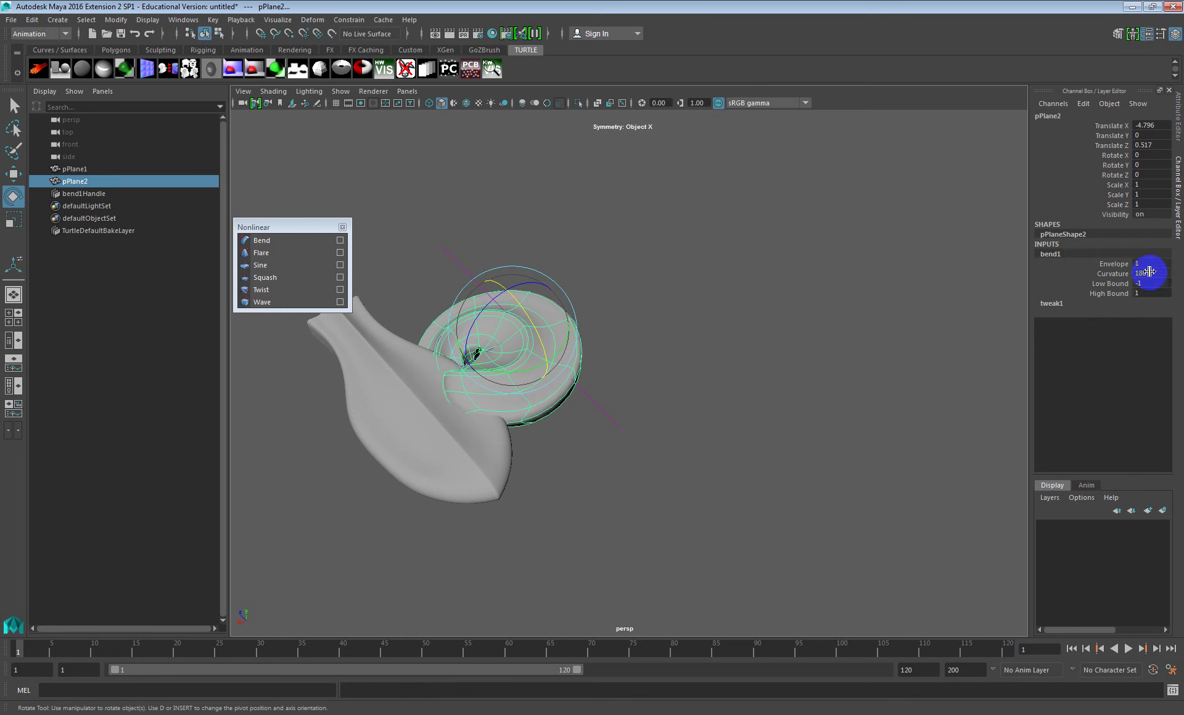
{"action": "left_click", "coordinate": [1158, 275]}
{"action": "type", "text": "30"}
{"action": "key", "text": "Return"}
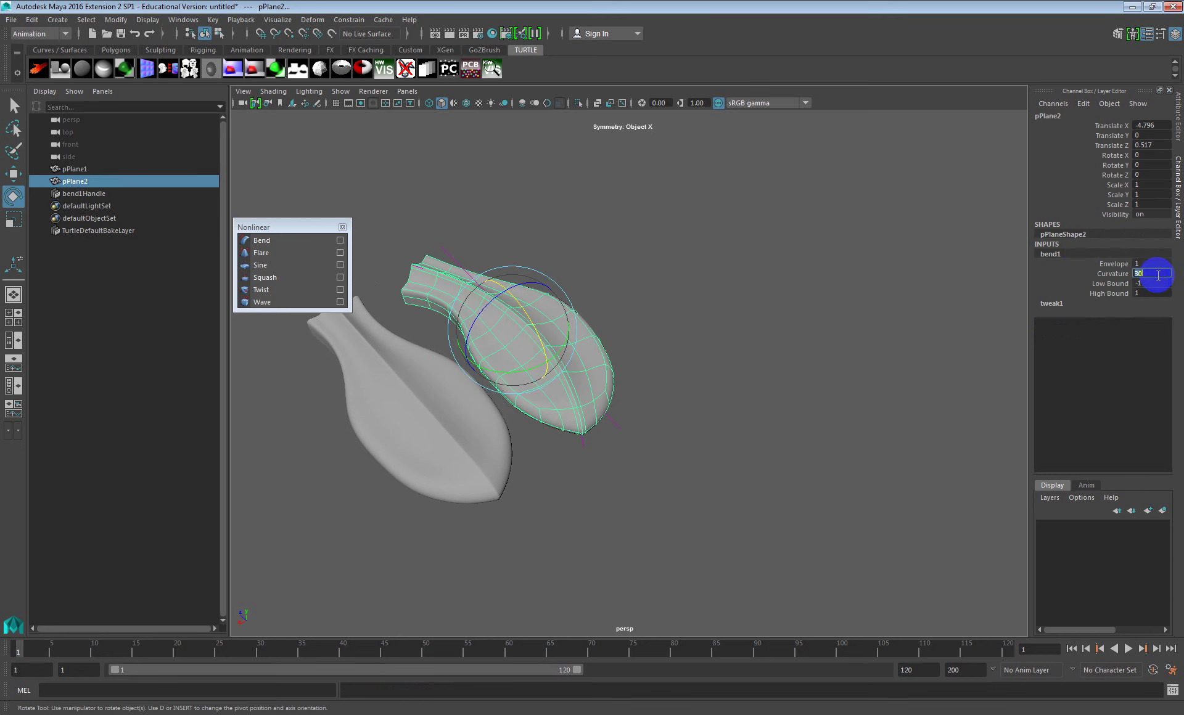
Rotate the paddle copy 20 degrees in Y, try sliding it through the bend in X and Z, and undo that move
{"action": "left_click_drag", "start_coordinate": [480, 329], "coordinate": [548, 401]}
{"action": "key", "text": "w"}
{"action": "left_click_drag", "start_coordinate": [458, 355], "coordinate": [415, 354]}
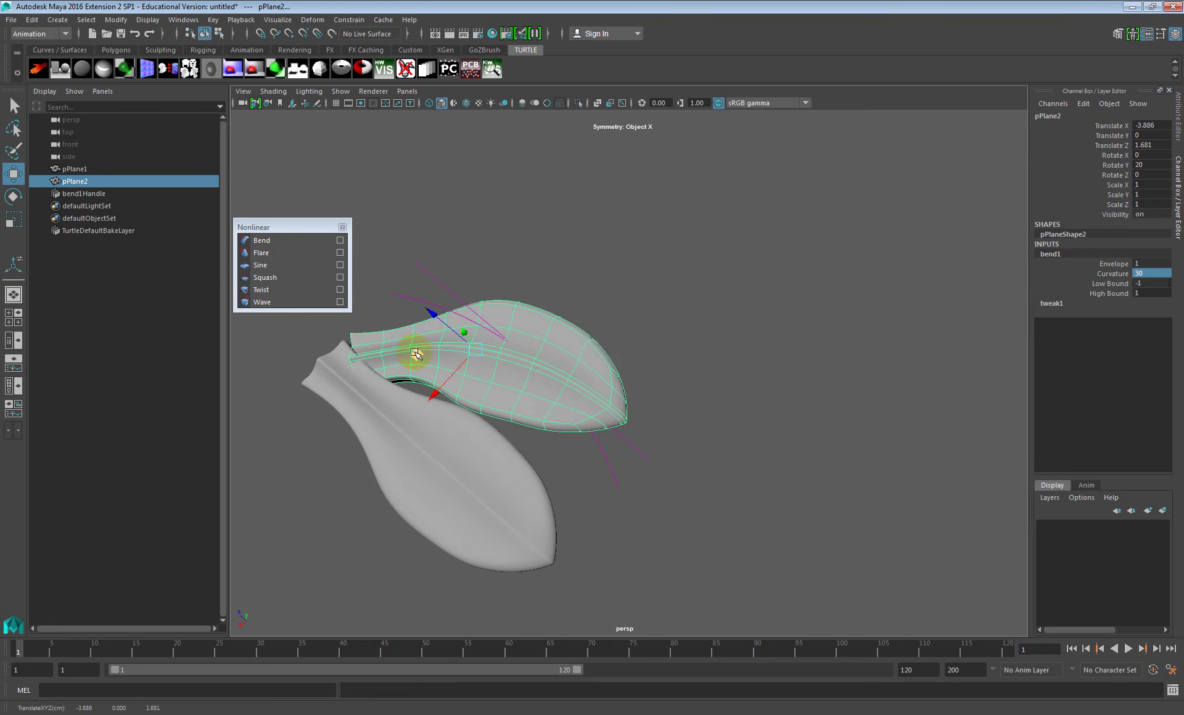
{"action": "left_click", "coordinate": [641, 399]}
{"action": "key", "text": "ctrl+z"}
{"action": "left_click", "coordinate": [597, 394], "text": "ctrl"}
{"action": "key", "text": "ctrl+z"}
{"action": "key", "text": "ctrl+z"}
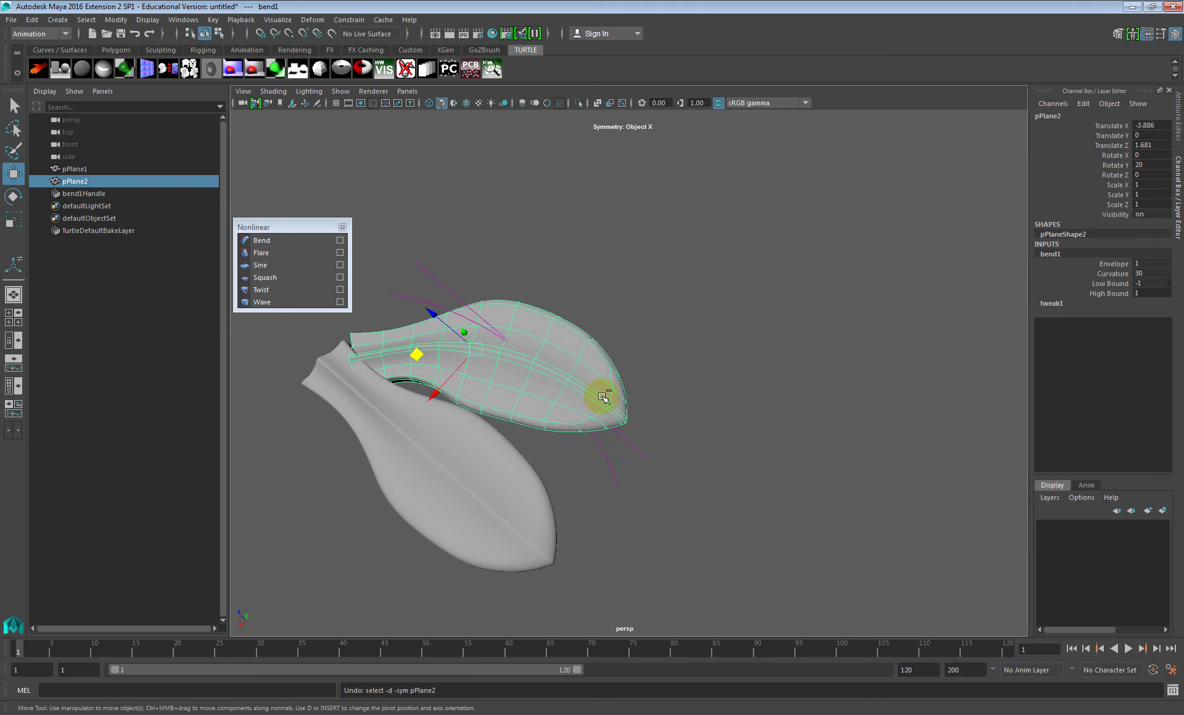
Rotate the bend handle to -110 in X, -5 in Y and -90 in Z
{"action": "left_click", "coordinate": [654, 462]}
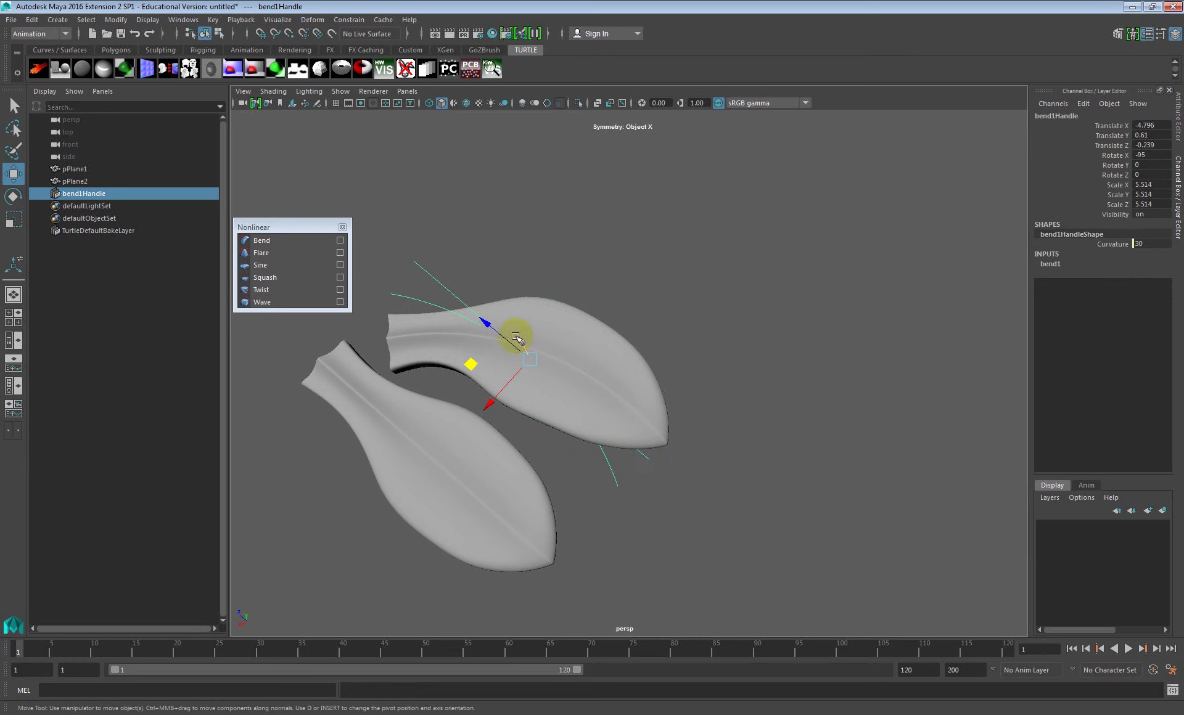
{"action": "key", "text": "e"}
{"action": "left_click_drag", "start_coordinate": [497, 368], "coordinate": [873, 391]}
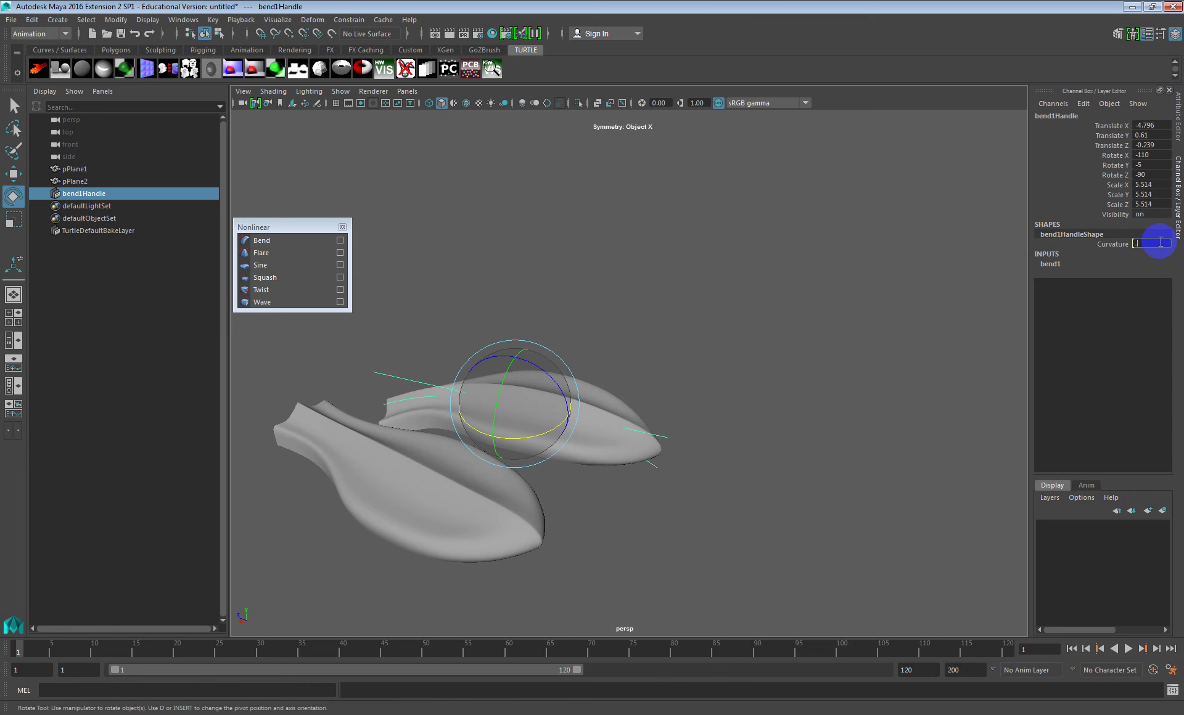
Set the curvature to -60 on the paddle copy's bend1 input, after trying 30 on the handle's shape
{"action": "type", "text": "30"}
{"action": "key", "text": "Return"}
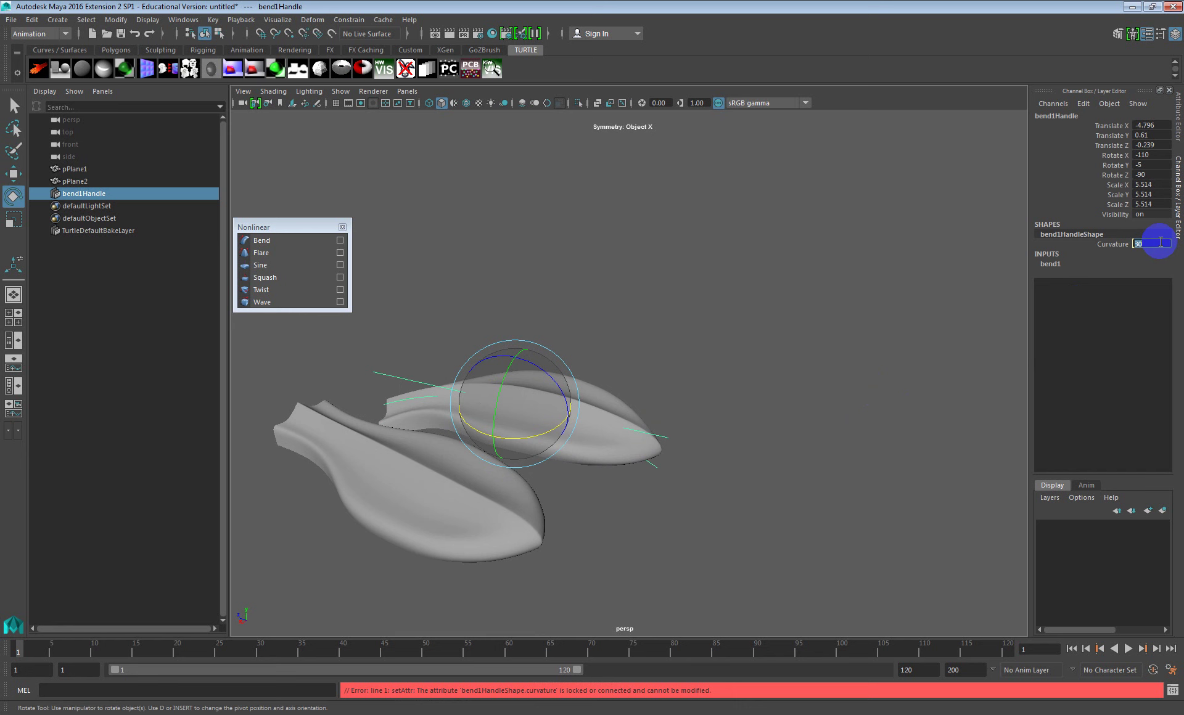
{"action": "left_click", "coordinate": [611, 454]}
{"action": "left_click", "coordinate": [1055, 255]}
{"action": "left_click", "coordinate": [1146, 273]}
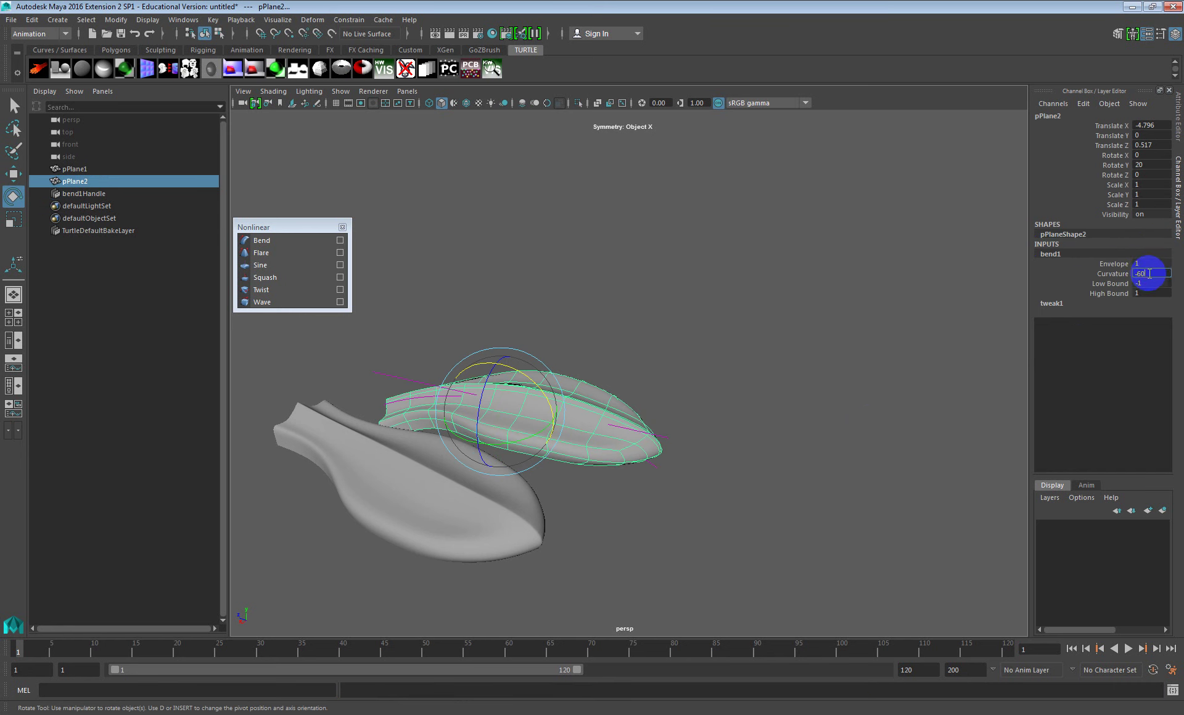
{"action": "type", "text": "-60"}
{"action": "key", "text": "Return"}
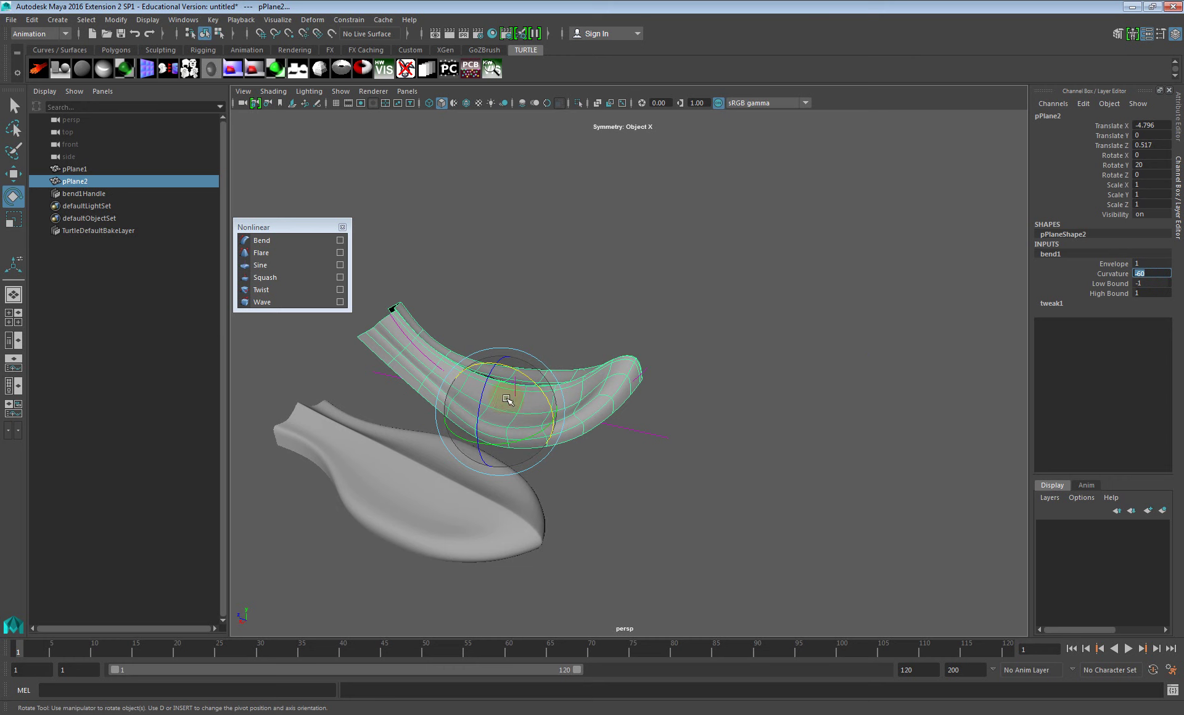
Set the Move tool's axis orientation to Object and slide the bend handle to the paddle copy's narrow end, about -2.98, 1.04, 4.65
{"action": "left_click", "coordinate": [635, 431]}
{"action": "left_click_drag", "start_coordinate": [635, 431], "coordinate": [603, 376], "text": "alt"}
{"action": "key", "text": "w"}
{"action": "middle_click_drag", "start_coordinate": [603, 377], "coordinate": [613, 347], "text": "alt"}
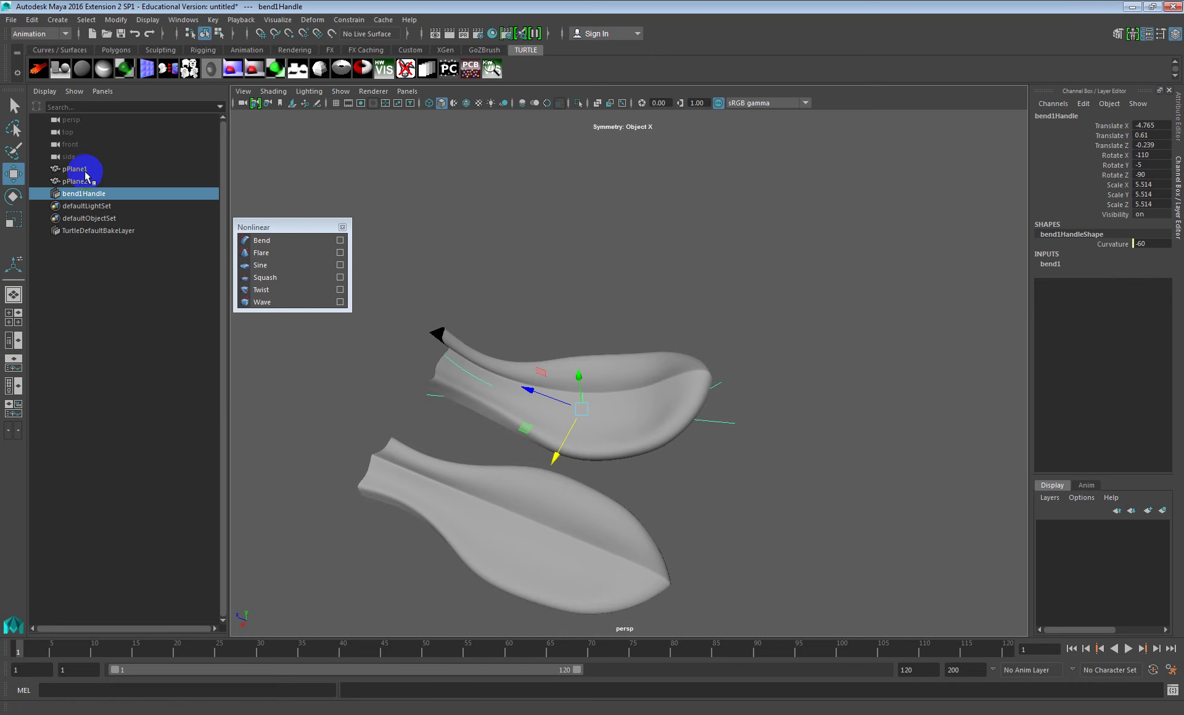
{"action": "double_click", "coordinate": [13, 175]}
{"action": "left_click", "coordinate": [123, 140]}
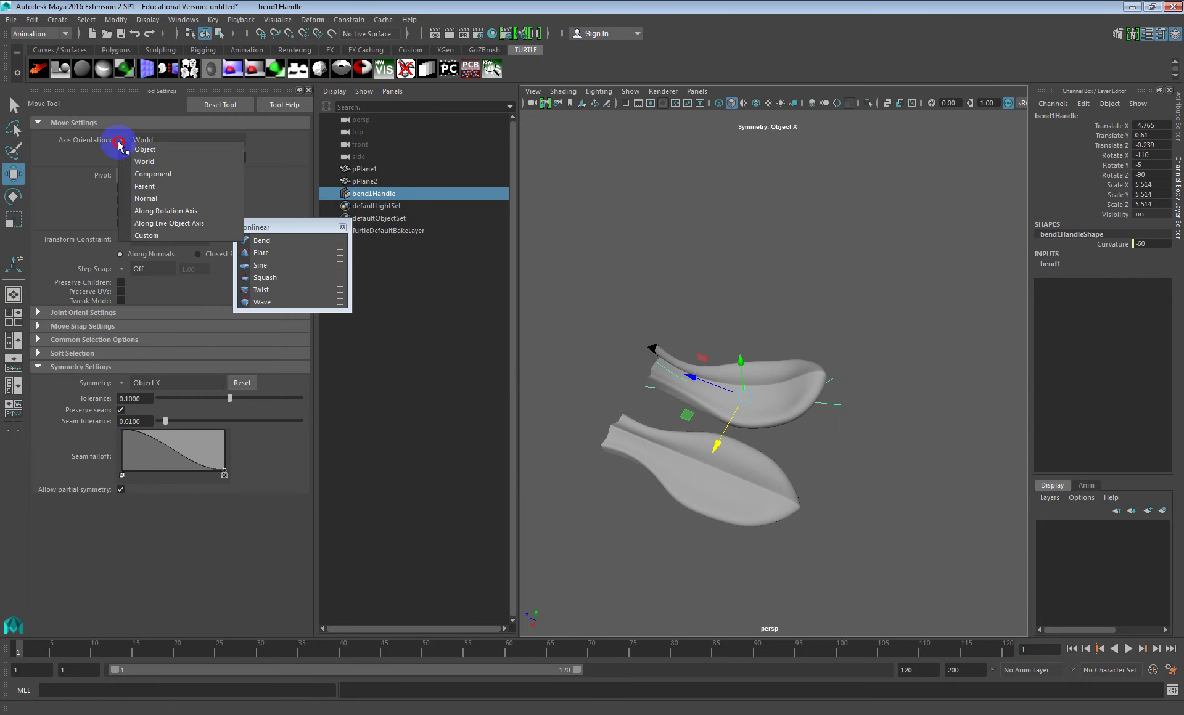
{"action": "left_click", "coordinate": [135, 151]}
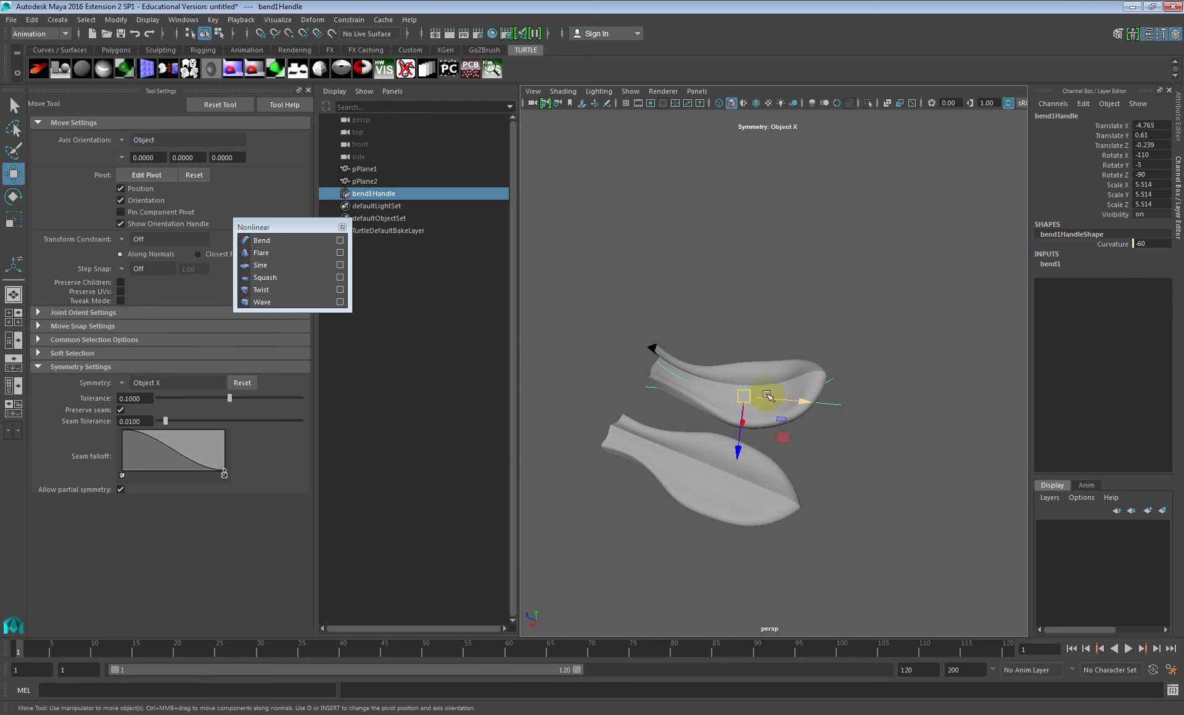
{"action": "left_click_drag", "start_coordinate": [810, 405], "coordinate": [745, 371]}
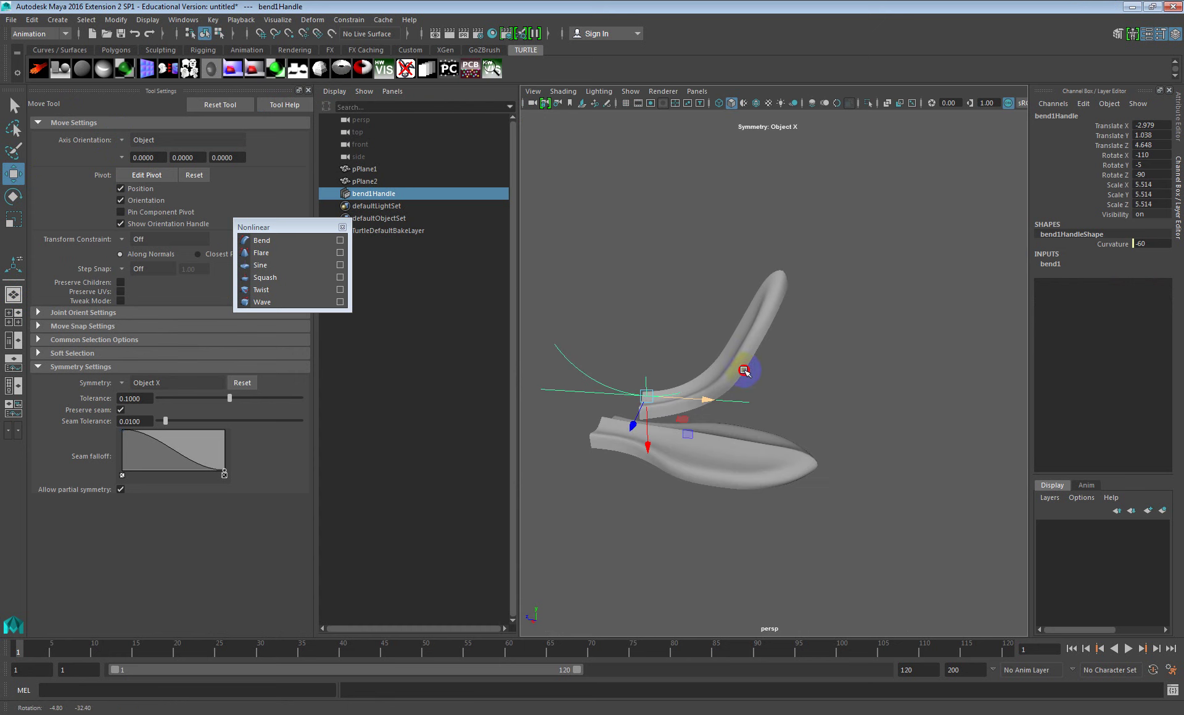
Try to set the curvature on the bend handle's shape to -90
{"action": "left_click", "coordinate": [1112, 243]}
{"action": "left_click", "coordinate": [1154, 244]}
{"action": "type", "text": "-"}
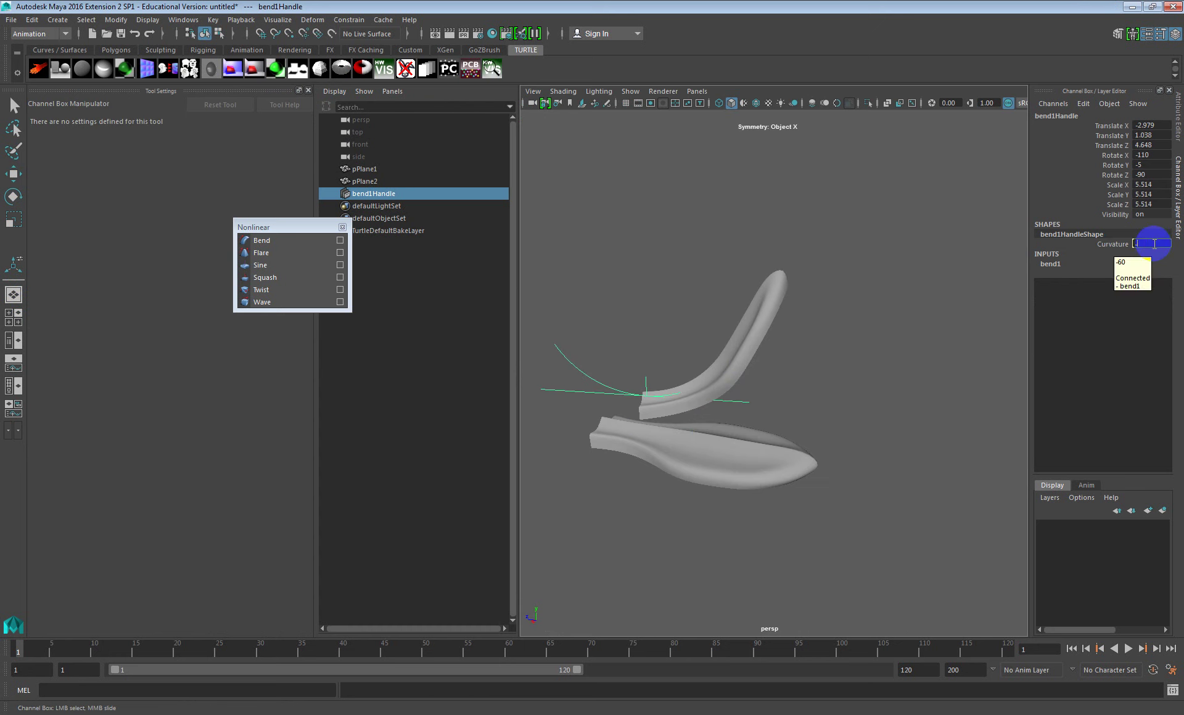
{"action": "type", "text": "90"}
{"action": "key", "text": "Return"}
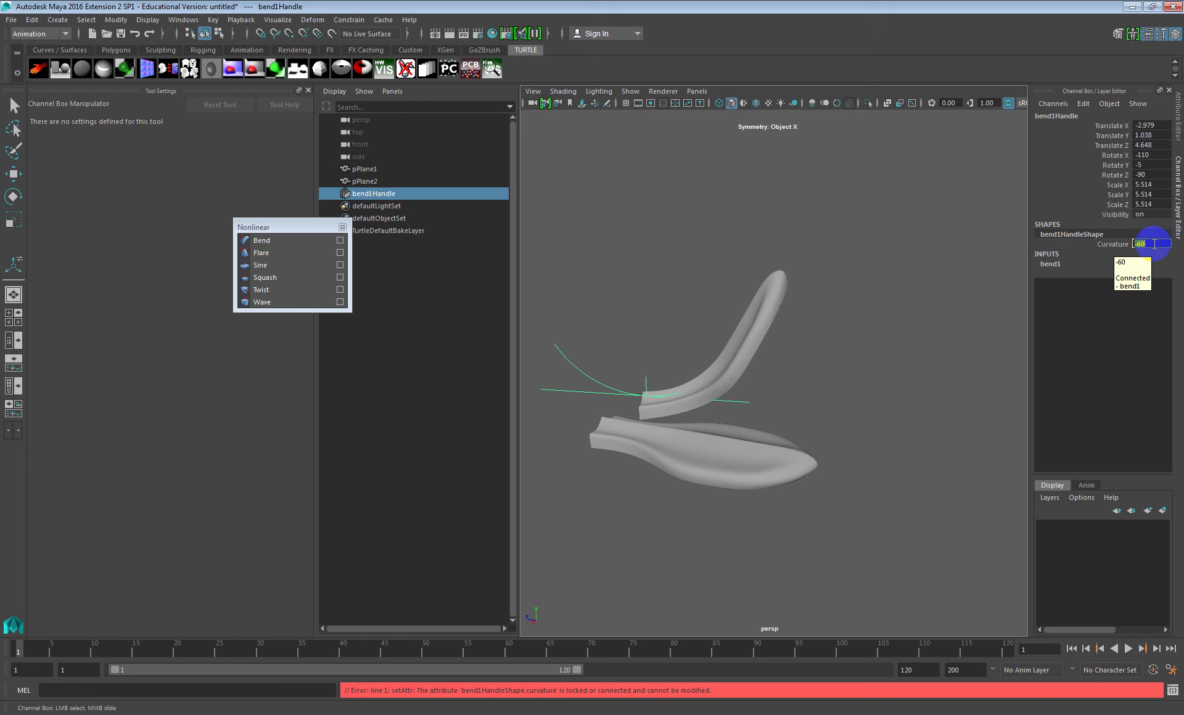
Set the paddle copy's bend1 curvature to -30, its low bound to -6 and its high bound to 2
{"action": "left_click", "coordinate": [802, 311]}
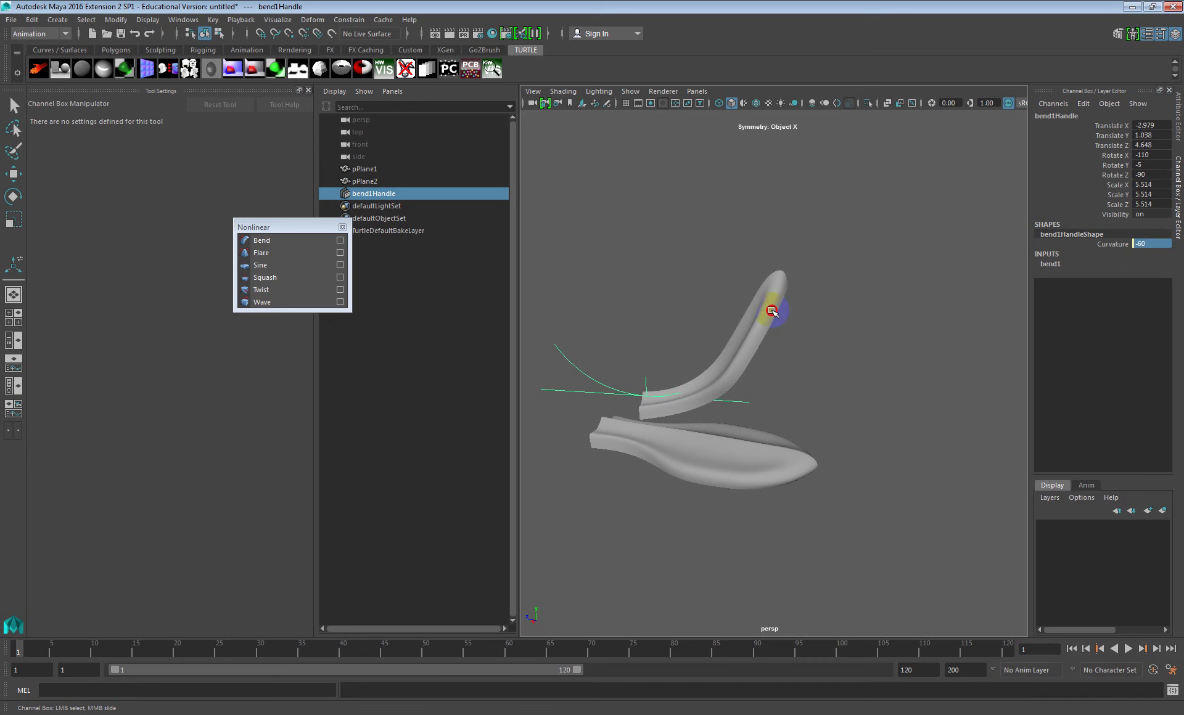
{"action": "left_click", "coordinate": [1053, 254]}
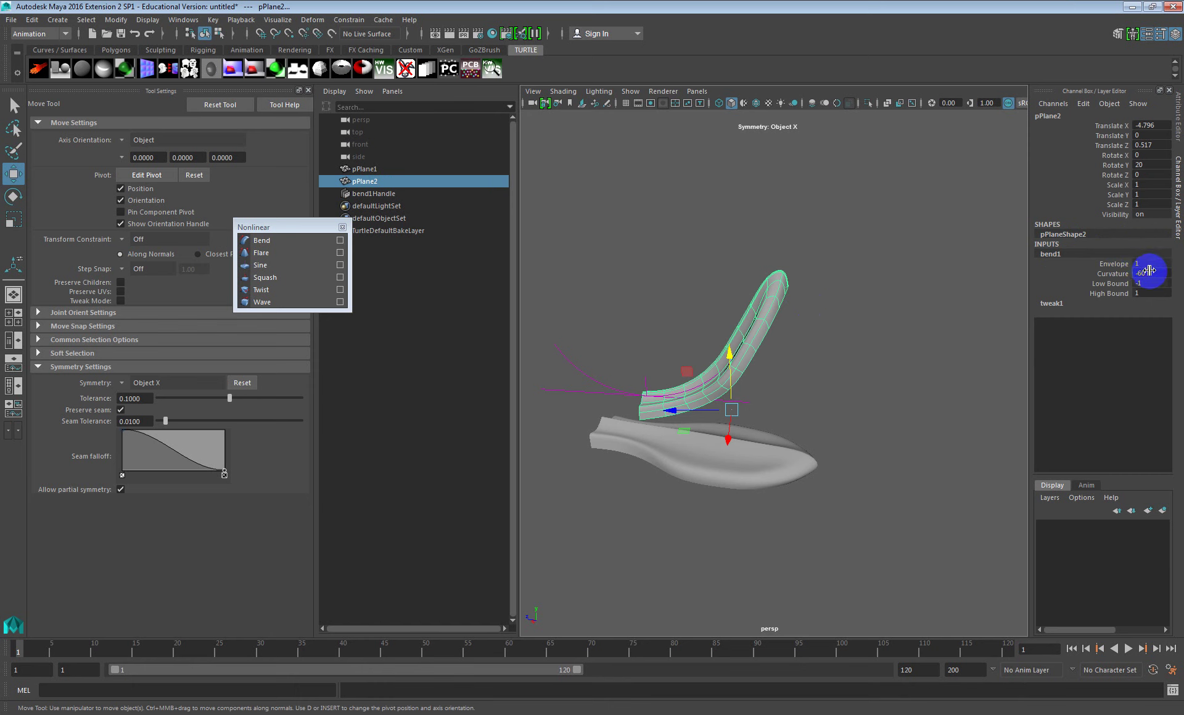
{"action": "left_click", "coordinate": [1151, 272]}
{"action": "type", "text": "-30"}
{"action": "key", "text": "Return"}
{"action": "left_click", "coordinate": [1116, 284]}
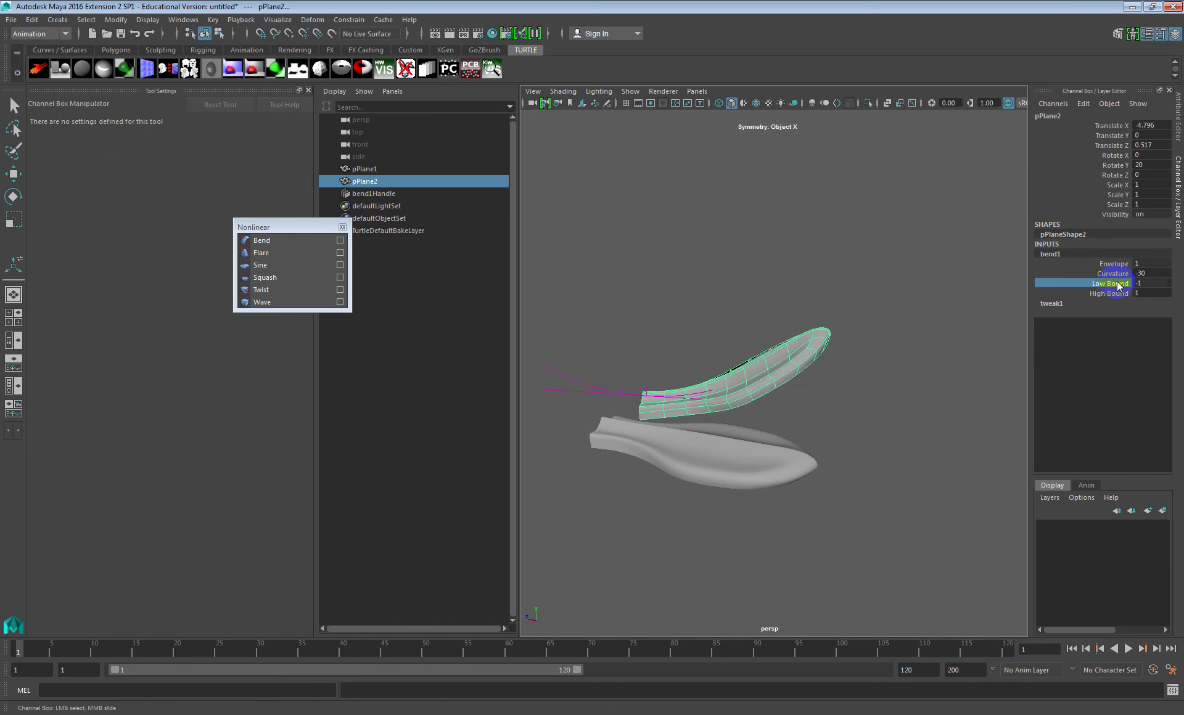
{"action": "mouse_move", "coordinate": [1148, 286]}
{"action": "left_mouse_down", "text": "ctrl"}
{"action": "mouse_move", "coordinate": [1170, 285]}
{"action": "mouse_move", "coordinate": [1133, 283]}
{"action": "mouse_move", "coordinate": [1168, 285]}
{"action": "mouse_move", "coordinate": [1142, 293]}
{"action": "left_mouse_up", "text": "ctrl"}
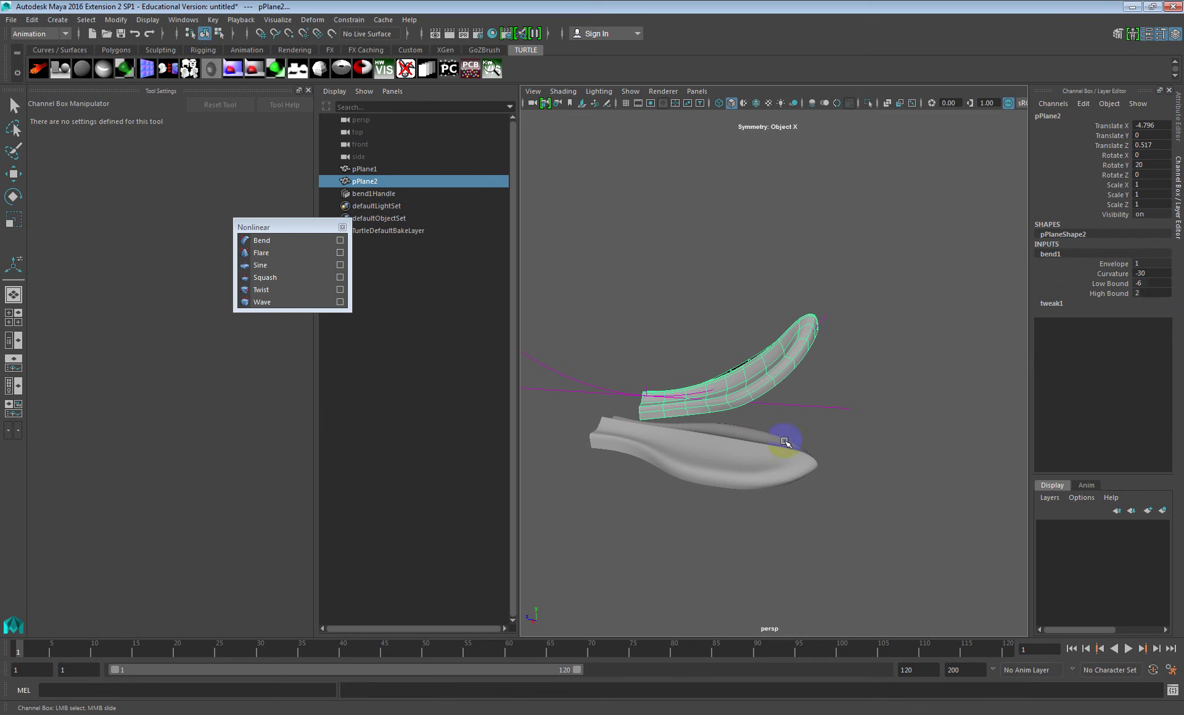
Move the bend handle from the narrow end towards the blade along its own axis, to about -3.66, 0.87, 2.78
{"action": "key", "text": "w"}
{"action": "left_click", "coordinate": [800, 413]}
{"action": "scroll", "coordinate": [689, 391], "scroll_direction": "down", "scroll_amount": 3}
{"action": "left_click", "coordinate": [614, 373]}
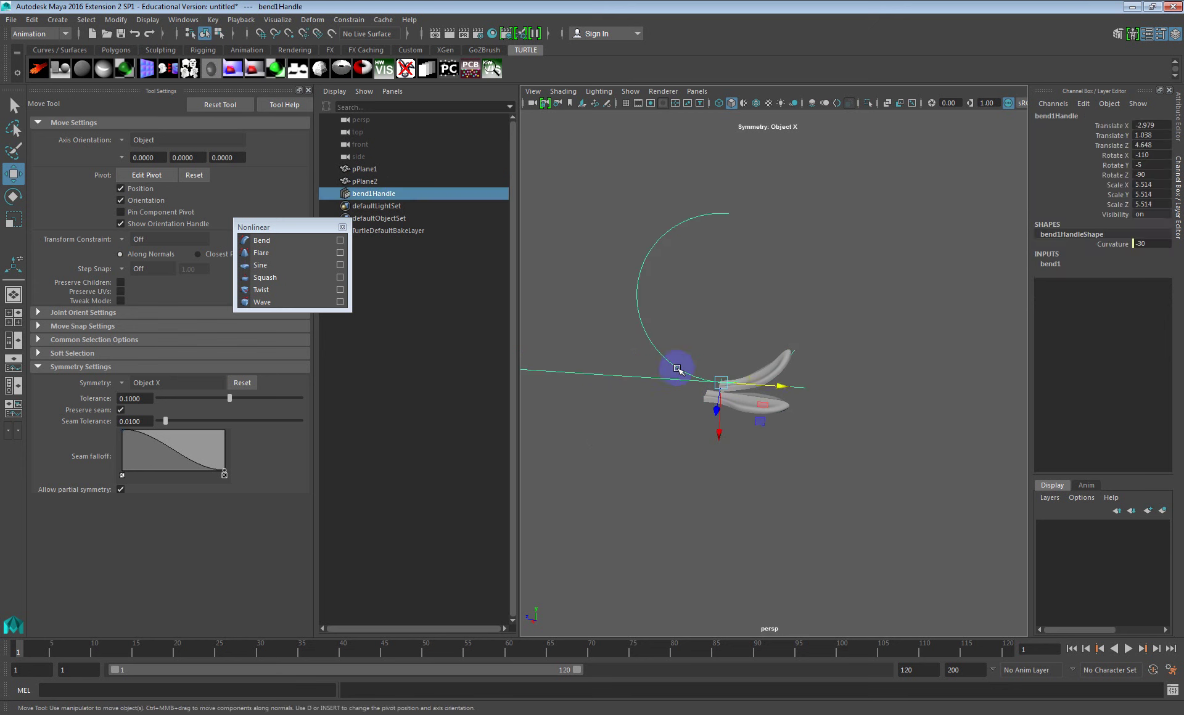
{"action": "left_click_drag", "start_coordinate": [773, 383], "coordinate": [861, 428]}
{"action": "scroll", "coordinate": [790, 405], "scroll_direction": "up", "scroll_amount": 6}
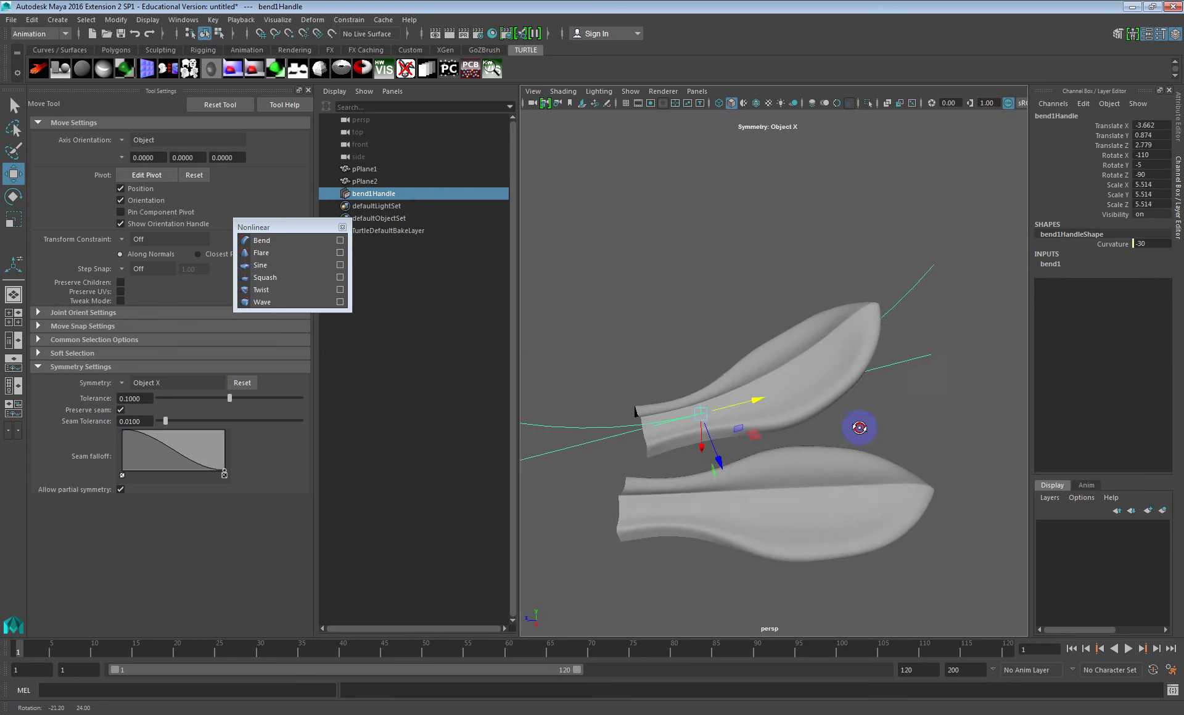
Rotate the bent paddle copy to 45 on Y and move it to -3.861, 0, 1.442
{"action": "scroll", "coordinate": [713, 422], "scroll_direction": "down", "scroll_amount": 3}
{"action": "left_click", "coordinate": [713, 422]}
{"action": "key", "text": "e"}
{"action": "left_click_drag", "start_coordinate": [719, 432], "coordinate": [753, 423]}
{"action": "key", "text": "w"}
{"action": "middle_click_drag", "start_coordinate": [754, 423], "coordinate": [753, 463]}
{"action": "left_click_drag", "start_coordinate": [753, 463], "coordinate": [898, 465], "text": "alt"}
Duplicate the bent leaf, rotate the duplicate to -45 on Y and place it across the original leaf at 3.617, 0, 1.388
{"action": "key", "text": "ctrl+d"}
{"action": "key", "text": "e"}
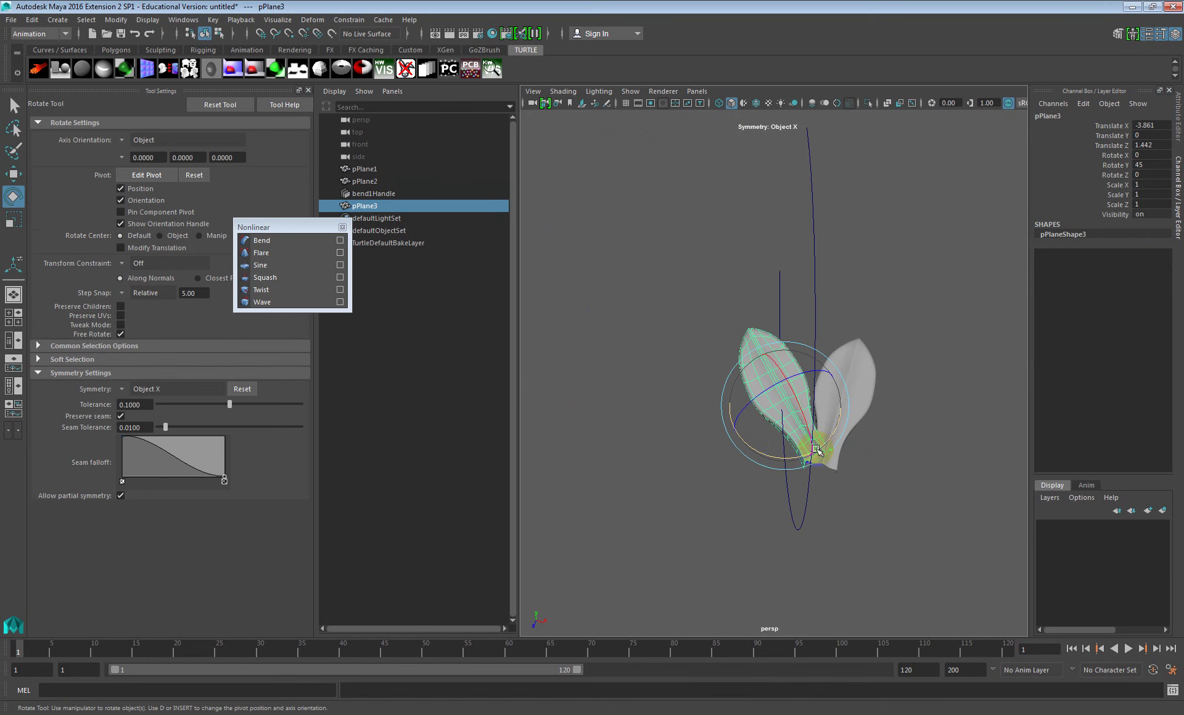
{"action": "left_click_drag", "start_coordinate": [780, 461], "coordinate": [714, 456]}
{"action": "key", "text": "w"}
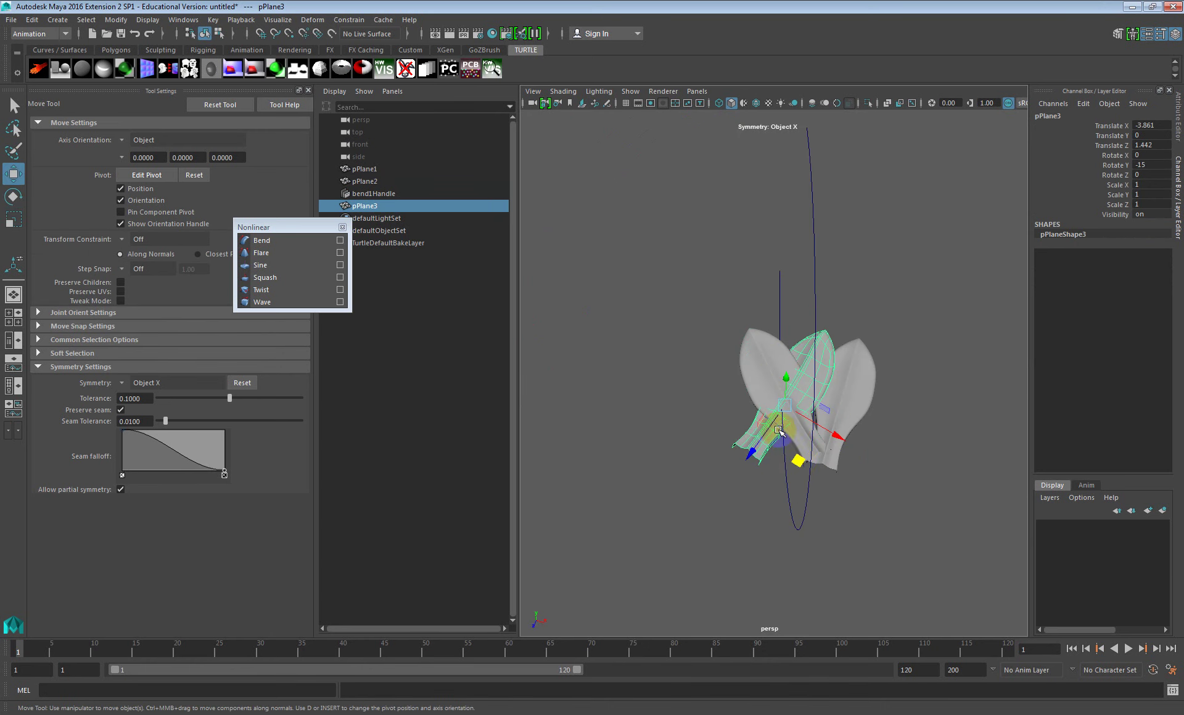
{"action": "left_click_drag", "start_coordinate": [796, 464], "coordinate": [826, 465]}
{"action": "key", "text": "e"}
{"action": "key", "text": "w"}
{"action": "key", "text": "e"}
Tilt the new duplicate leaf to 10 degrees on X
{"action": "scroll", "coordinate": [825, 464], "scroll_direction": "up", "scroll_amount": 5}
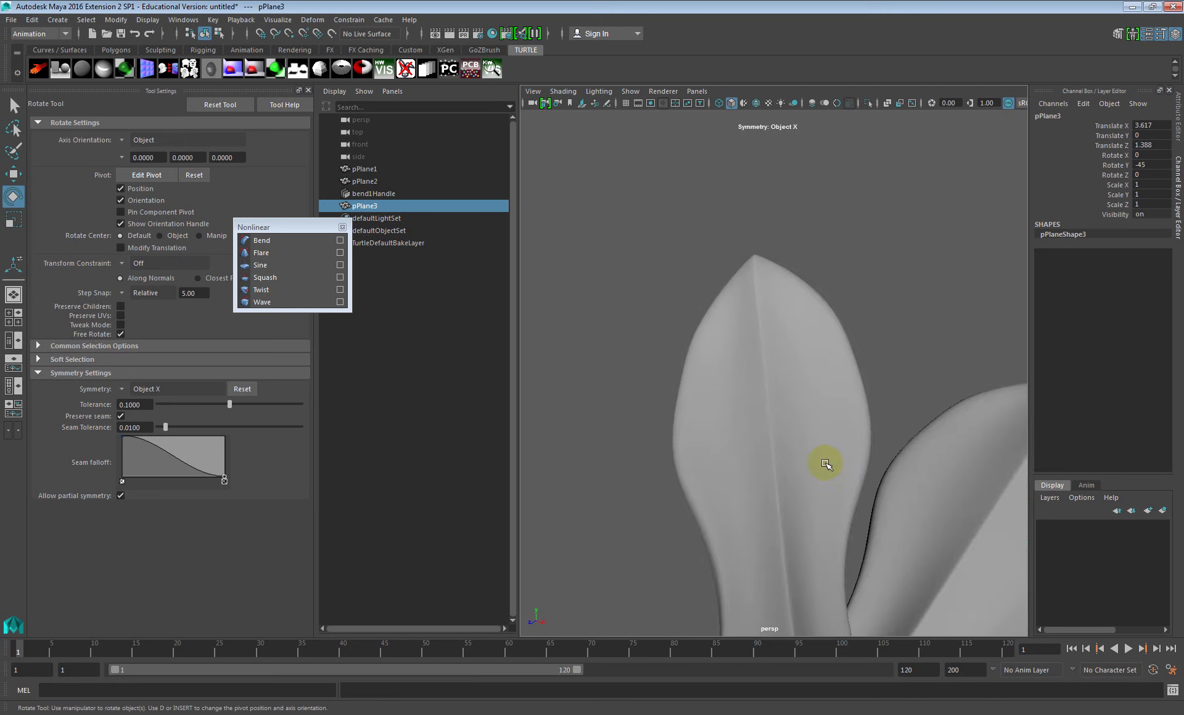
{"action": "scroll", "coordinate": [826, 464], "scroll_direction": "down", "scroll_amount": 3}
{"action": "middle_click_drag", "start_coordinate": [826, 465], "coordinate": [820, 418], "text": "alt"}
{"action": "scroll", "coordinate": [829, 425], "scroll_direction": "down", "scroll_amount": 3}
{"action": "left_click_drag", "start_coordinate": [842, 447], "coordinate": [822, 398], "text": "alt"}
{"action": "left_click_drag", "start_coordinate": [898, 365], "coordinate": [891, 352]}
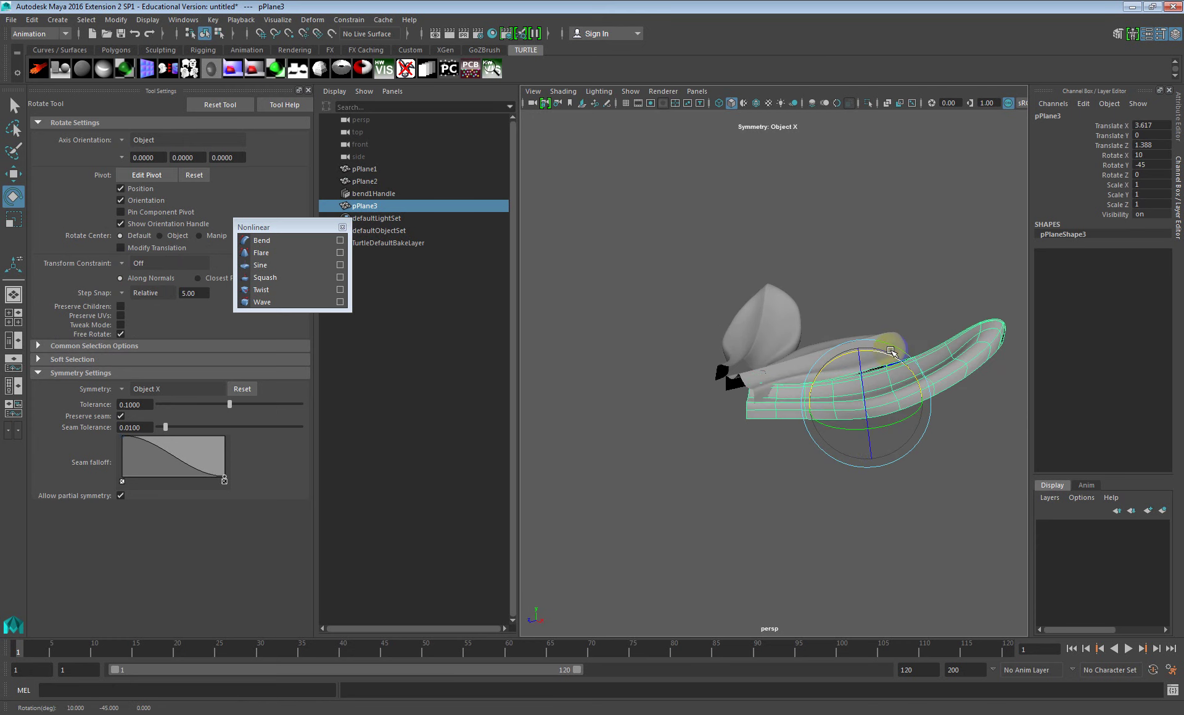
Tilt the first bent leaf, pPlane2, to 10 degrees on X and undo the excessive rotation to 50
{"action": "left_click", "coordinate": [749, 336]}
{"action": "left_click_drag", "start_coordinate": [751, 334], "coordinate": [899, 391]}
{"action": "scroll", "coordinate": [897, 390], "scroll_direction": "up", "scroll_amount": 4}
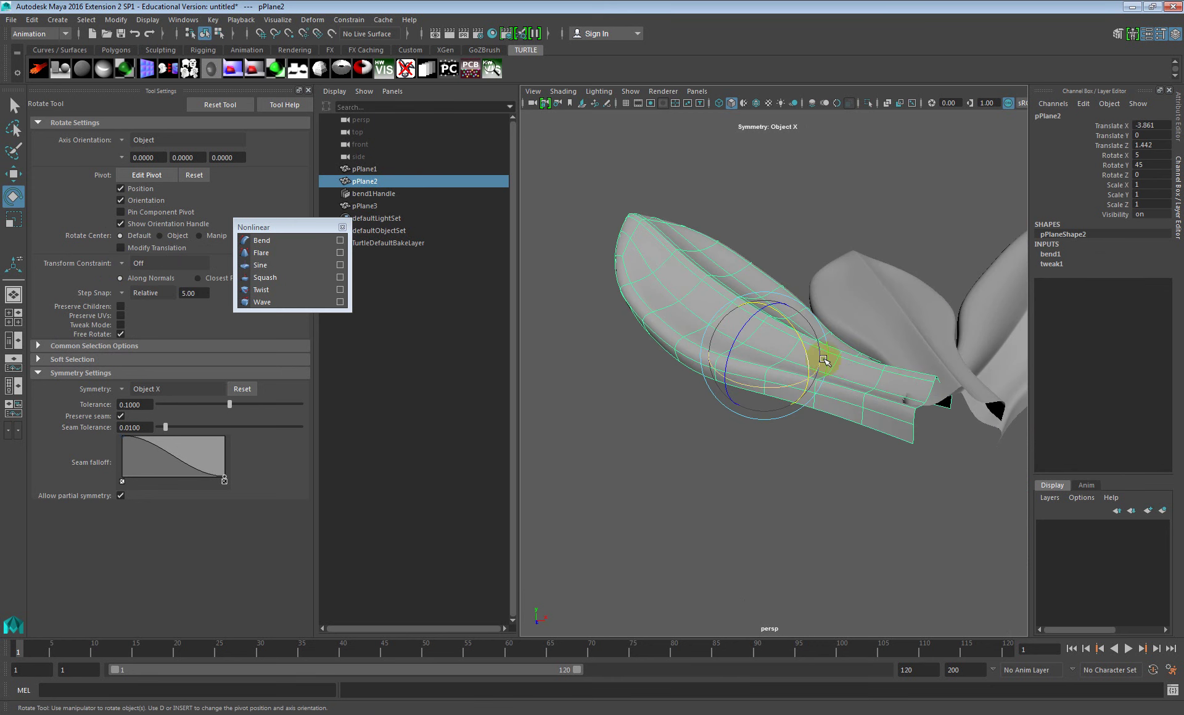
{"action": "left_click_drag", "start_coordinate": [824, 360], "coordinate": [807, 353]}
{"action": "middle_click_drag", "start_coordinate": [899, 382], "coordinate": [862, 377]}
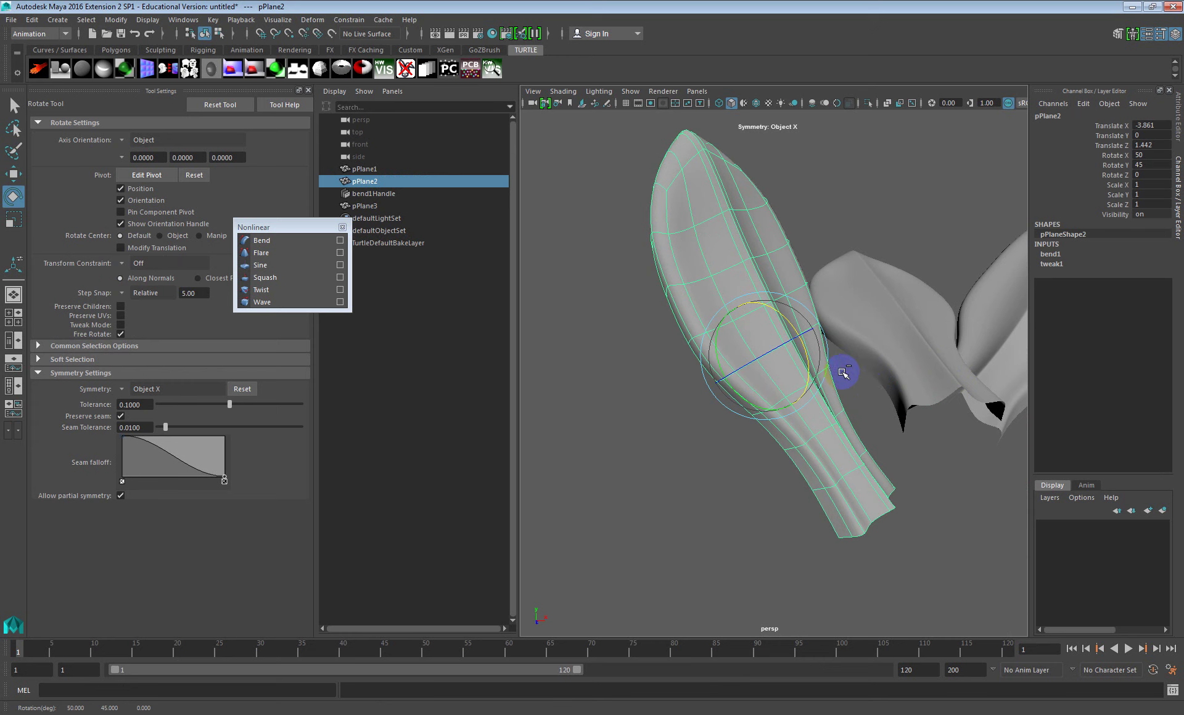
{"action": "key", "text": "ctrl+z"}
Lower pPlane2 slightly along its own axis to about -3.876, -0.12, 1.427
{"action": "key", "text": "w"}
{"action": "left_click_drag", "start_coordinate": [779, 319], "coordinate": [881, 402]}
{"action": "left_click", "coordinate": [856, 391]}
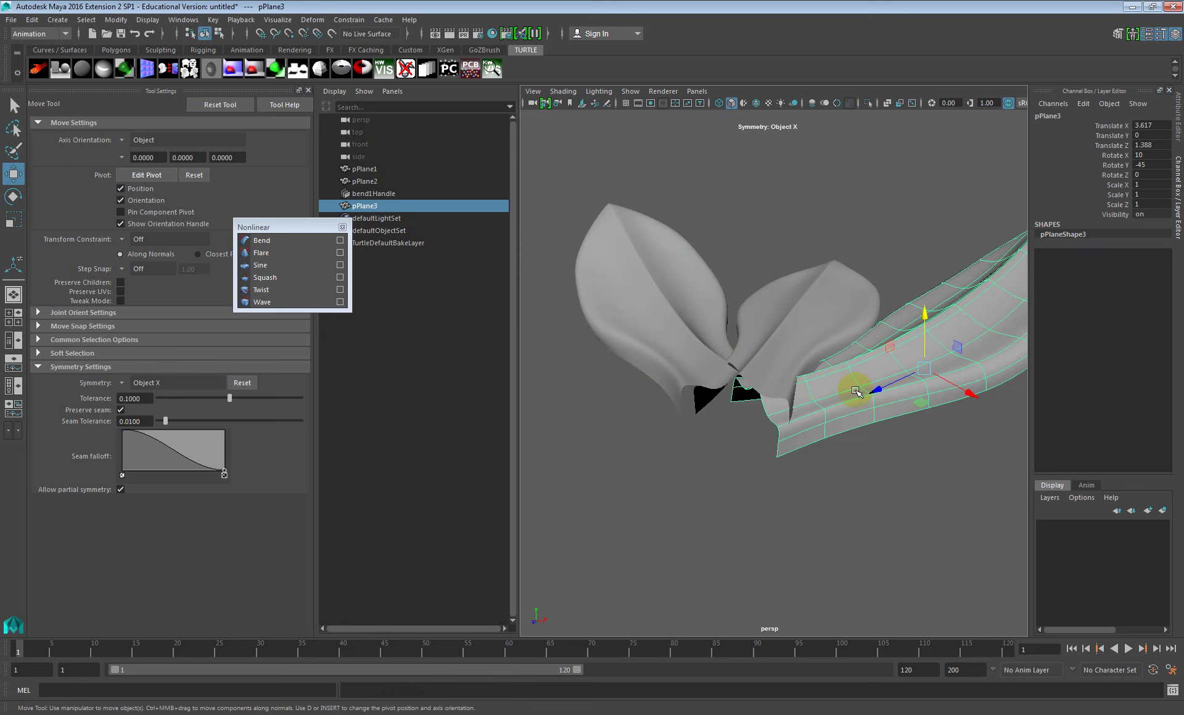
{"action": "left_click", "coordinate": [692, 327]}
{"action": "left_click_drag", "start_coordinate": [692, 327], "coordinate": [666, 311], "text": "alt"}
{"action": "key", "text": "e"}
{"action": "key", "text": "w"}
{"action": "right_click_drag", "start_coordinate": [962, 370], "coordinate": [899, 386], "text": "alt"}
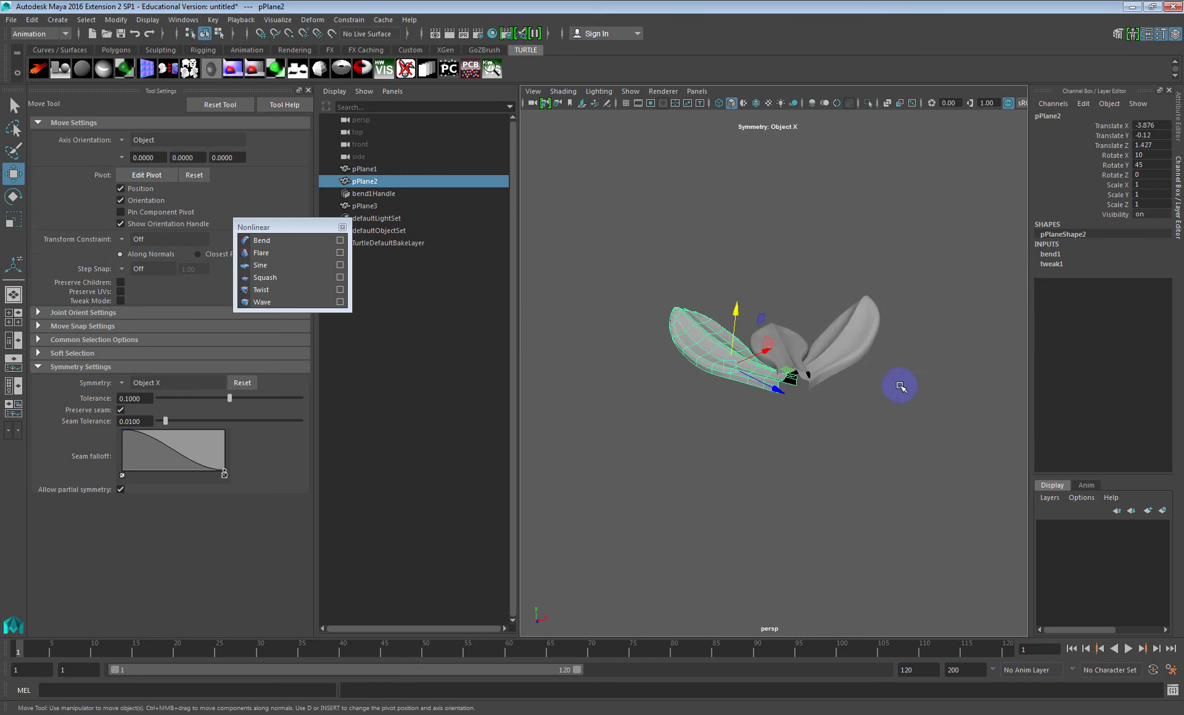
Turn off the smooth mesh preview on all three leaves
{"action": "left_click_drag", "start_coordinate": [899, 387], "coordinate": [864, 419], "text": "alt"}
{"action": "right_click_drag", "start_coordinate": [790, 395], "coordinate": [841, 396], "text": "alt"}
{"action": "left_click", "coordinate": [843, 376]}
{"action": "left_click", "coordinate": [791, 356]}
{"action": "key", "text": "1"}
{"action": "left_click_drag", "start_coordinate": [856, 402], "coordinate": [840, 417], "text": "alt"}
{"action": "left_click", "coordinate": [851, 428]}
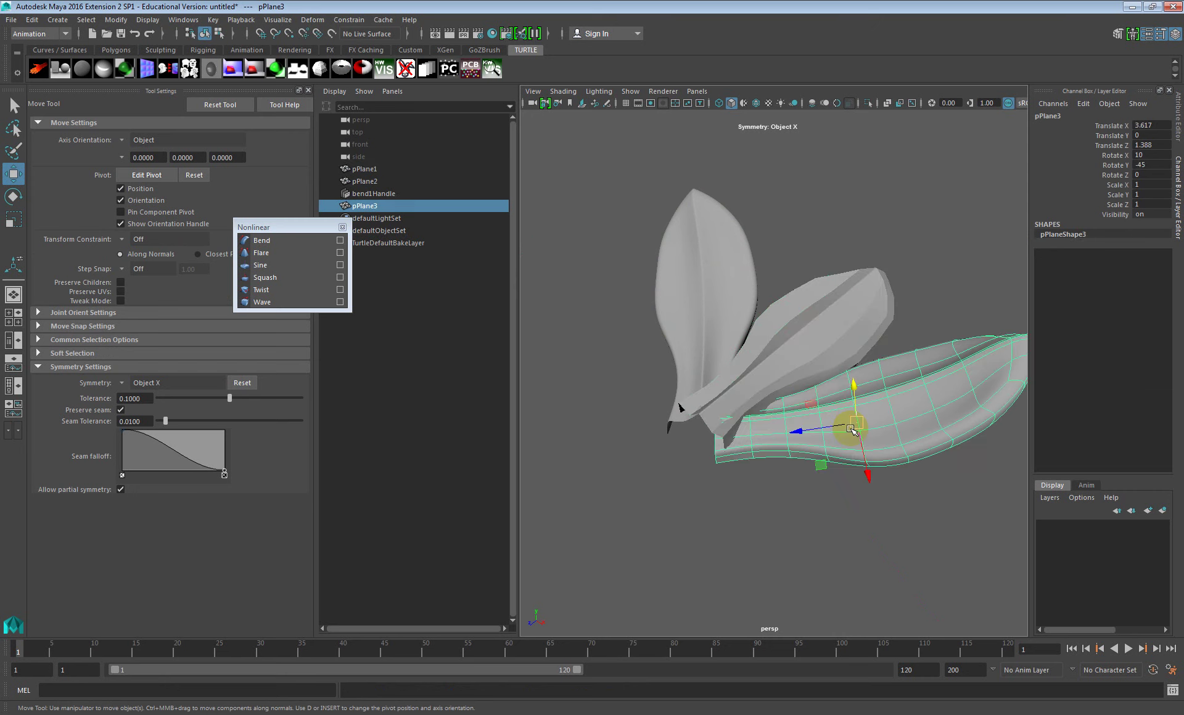
{"action": "key", "text": "1"}
{"action": "left_click", "coordinate": [709, 246]}
{"action": "key", "text": "1"}
Select all three leaves, show the Modeling Toolkit, and close the floating Nonlinear menu and the Tool Settings
{"action": "left_click", "coordinate": [793, 370]}
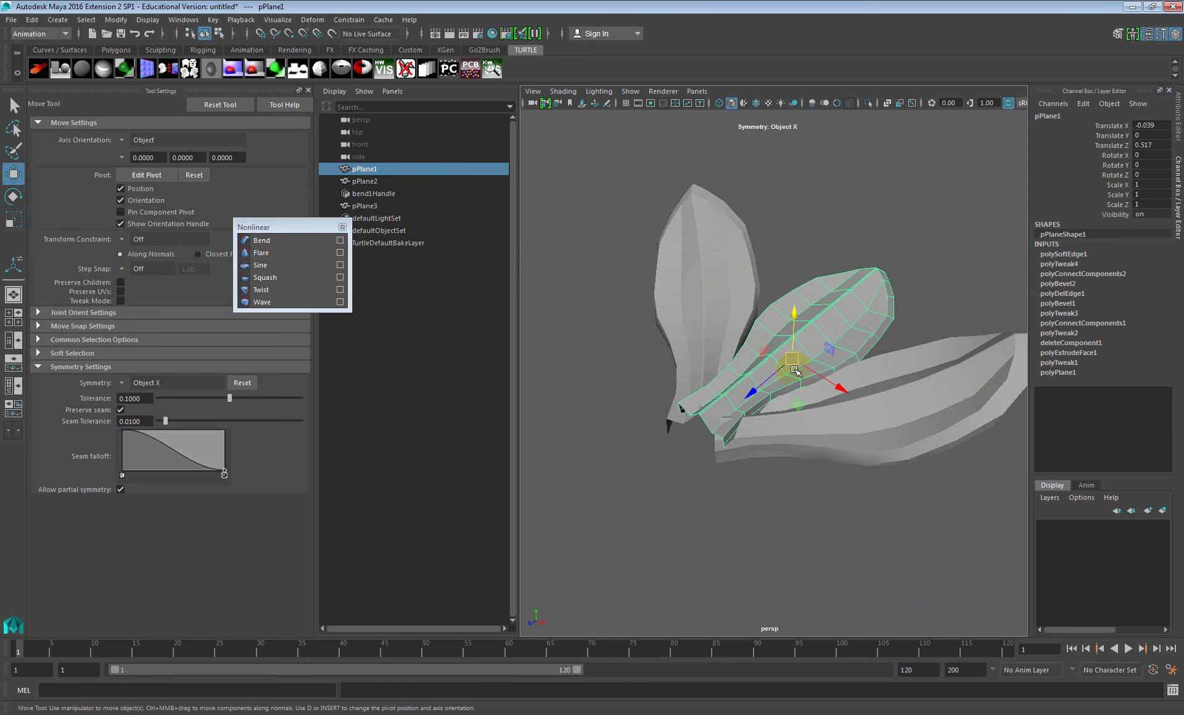
{"action": "left_click", "coordinate": [714, 270], "text": "shift"}
{"action": "left_click", "coordinate": [851, 424], "text": "shift"}
{"action": "middle_click_drag", "start_coordinate": [873, 408], "coordinate": [781, 421], "text": "alt"}
{"action": "left_click", "coordinate": [1118, 34]}
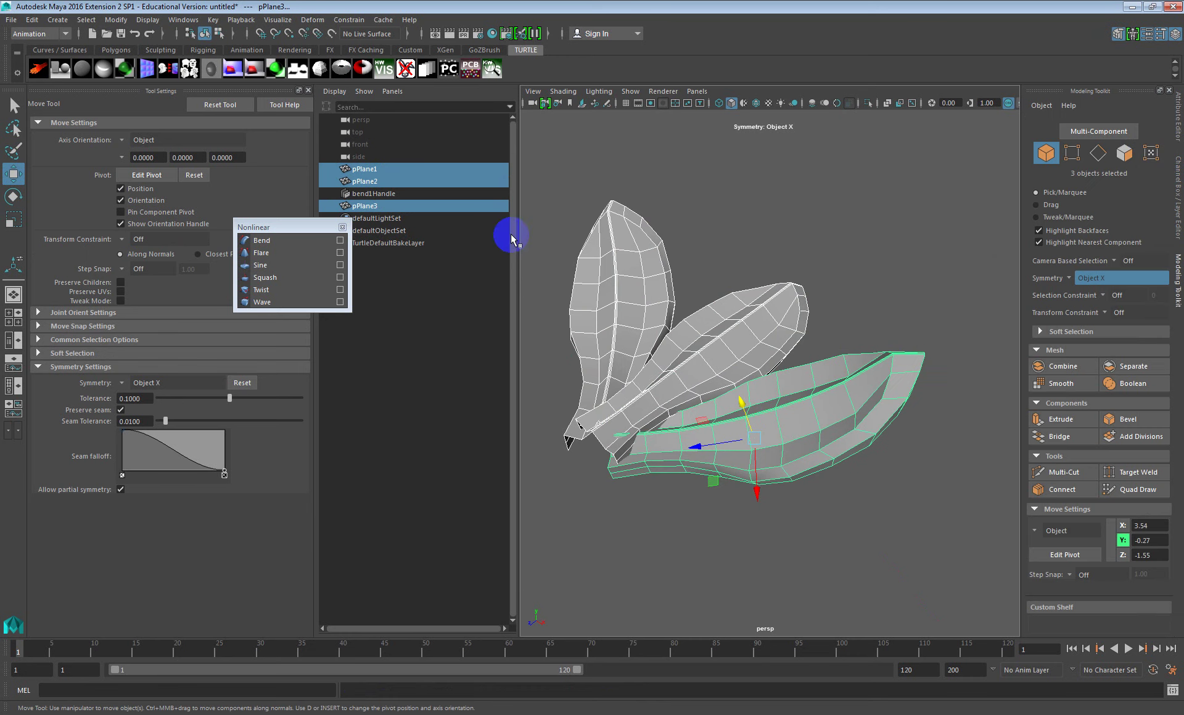
{"action": "left_click", "coordinate": [343, 227]}
{"action": "left_click", "coordinate": [307, 91]}
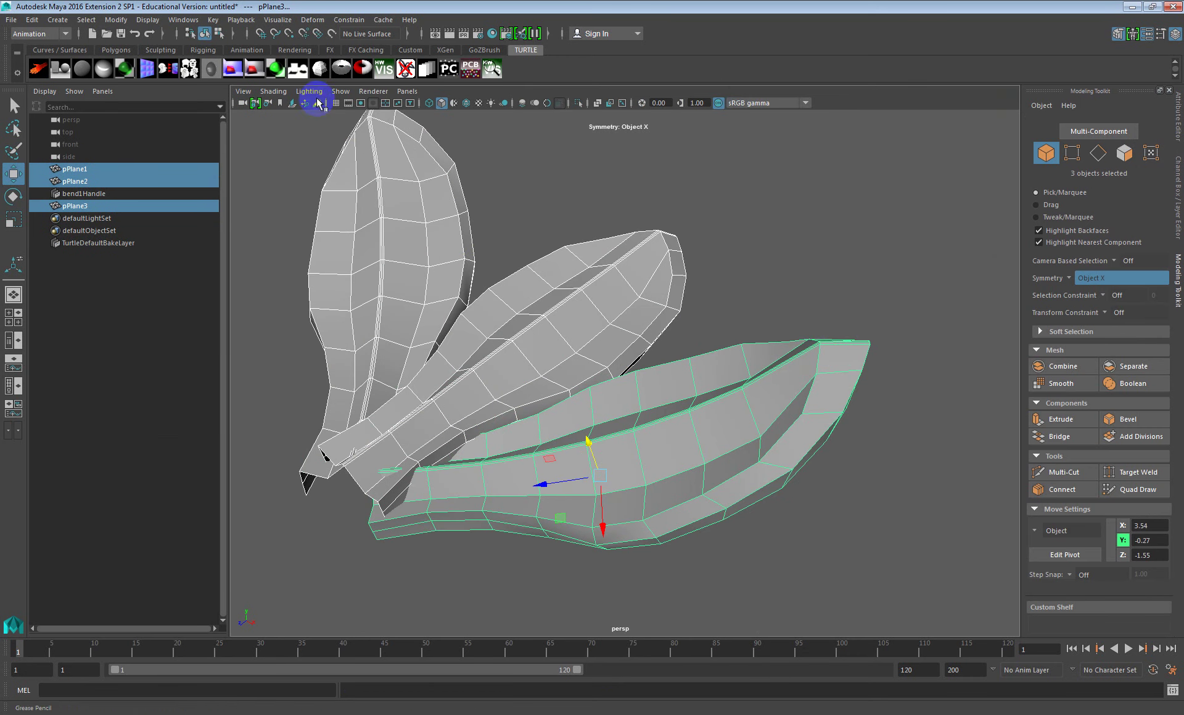
{"action": "right_click_drag", "start_coordinate": [1126, 203], "coordinate": [664, 415], "text": "alt"}
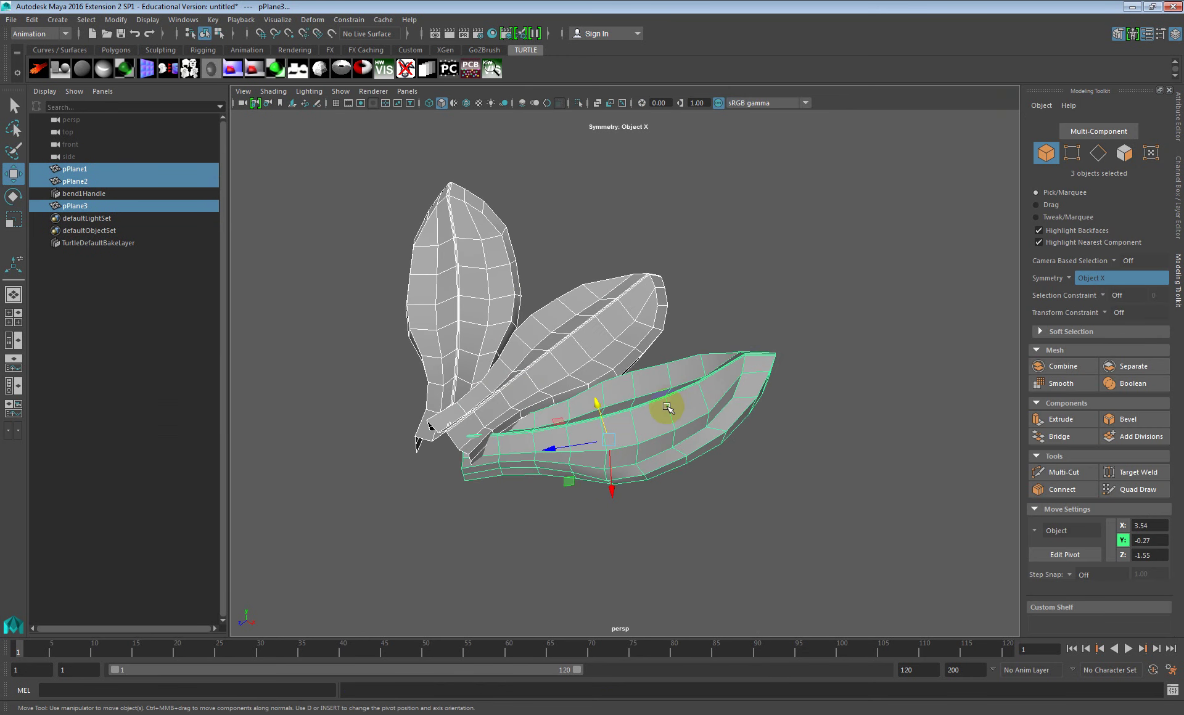
Try scaling pPlane3 along its own Z and X axes
{"action": "key", "text": "e"}
{"action": "key", "text": "r"}
{"action": "left_click", "coordinate": [641, 424]}
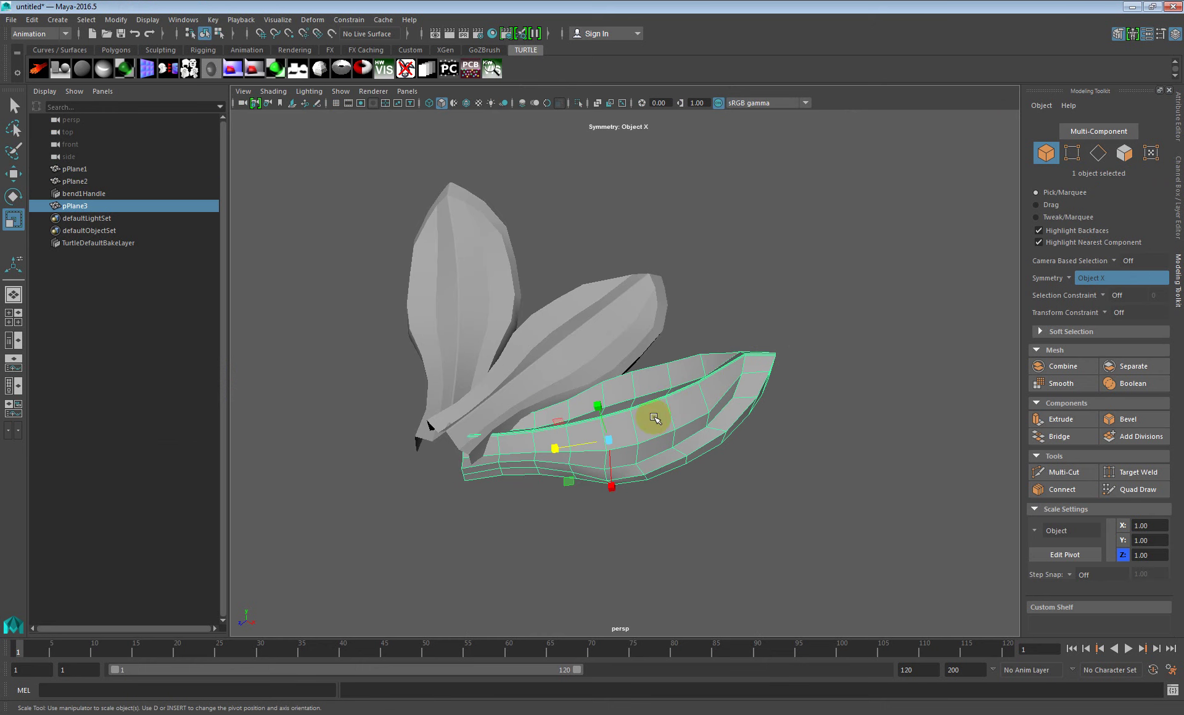
{"action": "mouse_move", "coordinate": [560, 449]}
{"action": "left_mouse_down"}
{"action": "mouse_move", "coordinate": [535, 446]}
{"action": "mouse_move", "coordinate": [550, 445]}
{"action": "left_mouse_up"}
{"action": "left_click_drag", "start_coordinate": [611, 487], "coordinate": [615, 501]}
{"action": "left_click_drag", "start_coordinate": [748, 384], "coordinate": [806, 378], "text": "alt"}
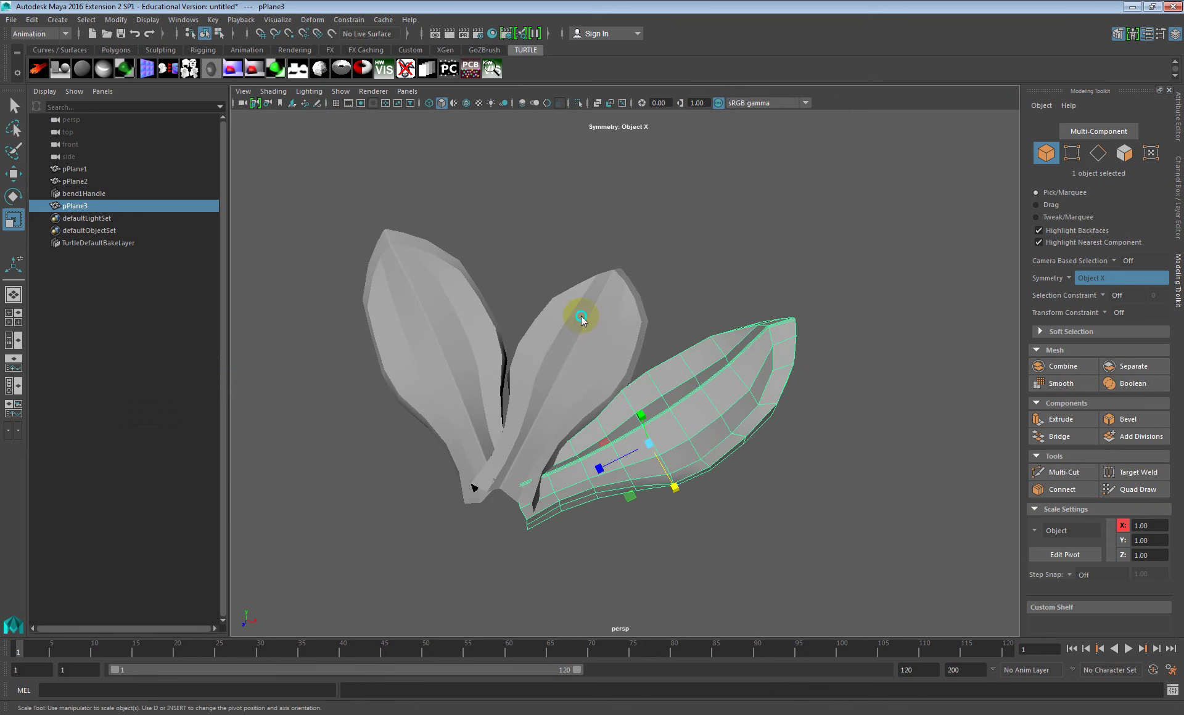
Select all three leaves and combine them into one mesh
{"action": "left_click", "coordinate": [602, 338], "text": "shift"}
{"action": "left_click", "coordinate": [396, 309], "text": "shift"}
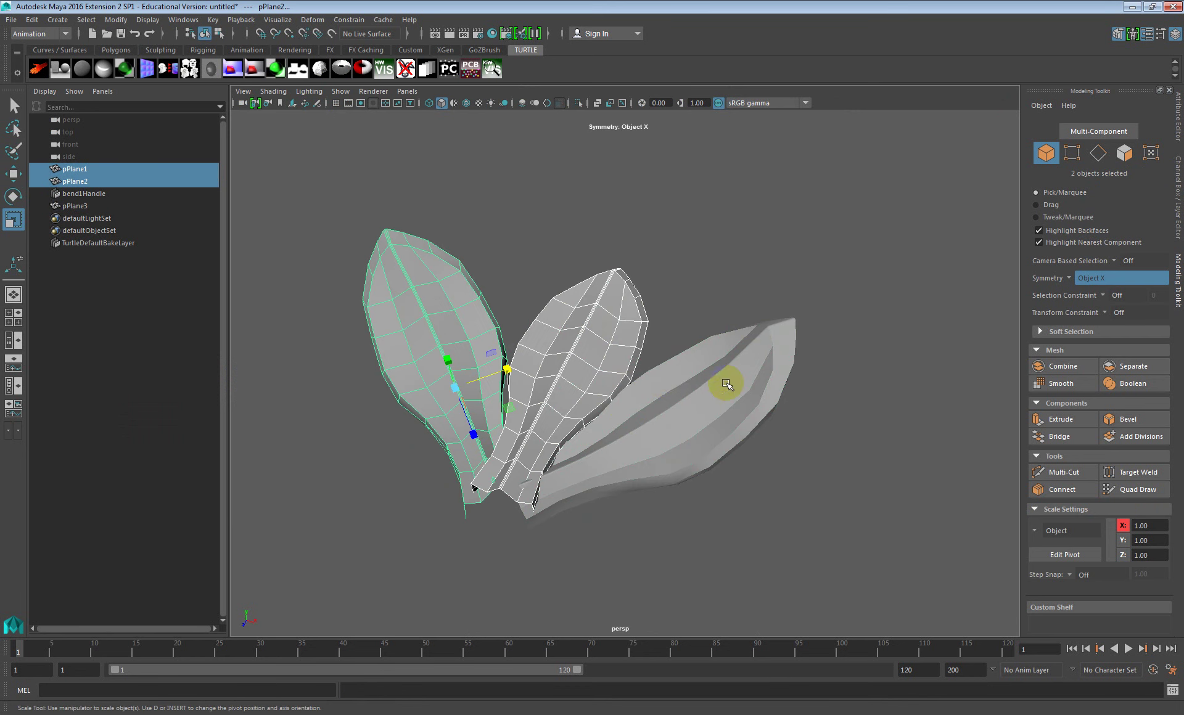
{"action": "left_click", "coordinate": [674, 378], "text": "shift"}
{"action": "left_click", "coordinate": [1063, 366]}
Smooth the combined leaf mesh with 1 division level, using the Exponentially and OpenSubdiv Catmull-Clark options
{"action": "left_click_drag", "start_coordinate": [549, 385], "coordinate": [613, 335], "text": "alt"}
{"action": "scroll", "coordinate": [601, 333], "scroll_direction": "up", "scroll_amount": 5}
{"action": "middle_click_drag", "start_coordinate": [567, 327], "coordinate": [666, 343], "text": "alt"}
{"action": "left_click_drag", "start_coordinate": [666, 343], "coordinate": [695, 376], "text": "alt"}
{"action": "scroll", "coordinate": [674, 361], "scroll_direction": "down", "scroll_amount": 3}
{"action": "mouse_move", "coordinate": [666, 328]}
{"action": "left_mouse_down", "text": "alt"}
{"action": "mouse_move", "coordinate": [587, 405]}
{"action": "mouse_move", "coordinate": [678, 341]}
{"action": "mouse_move", "coordinate": [666, 343]}
{"action": "left_mouse_up", "text": "alt"}
{"action": "left_click", "coordinate": [649, 329]}
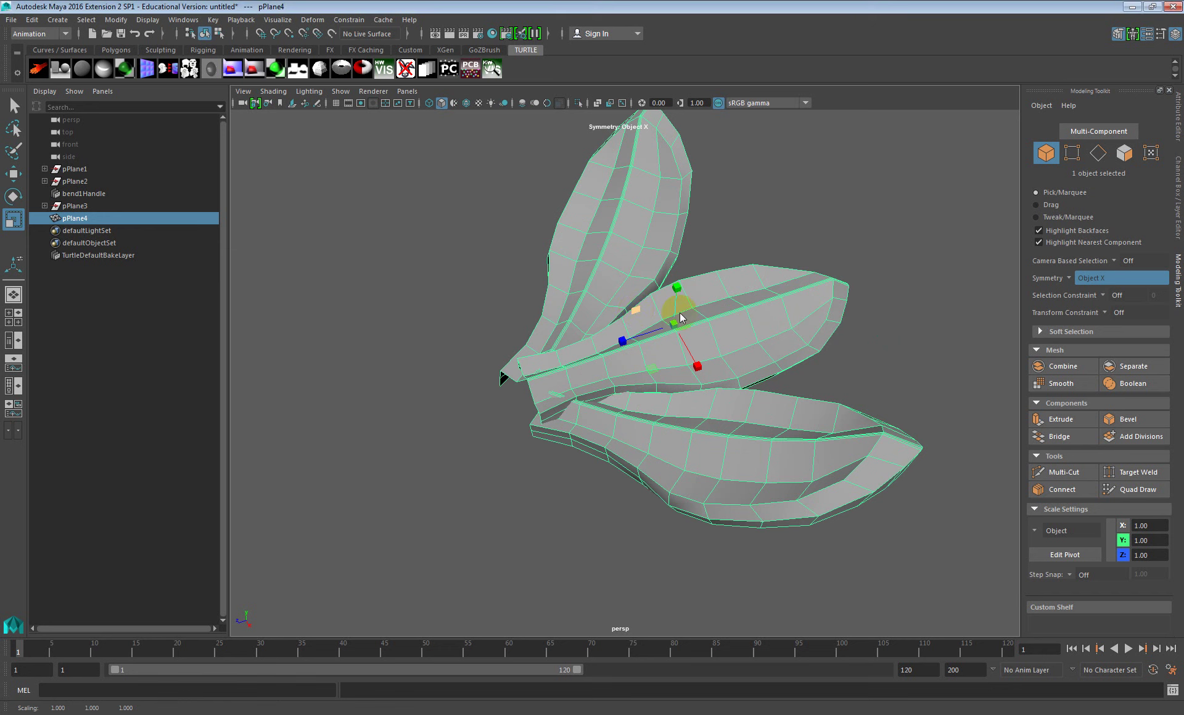
{"action": "key", "text": "F2"}
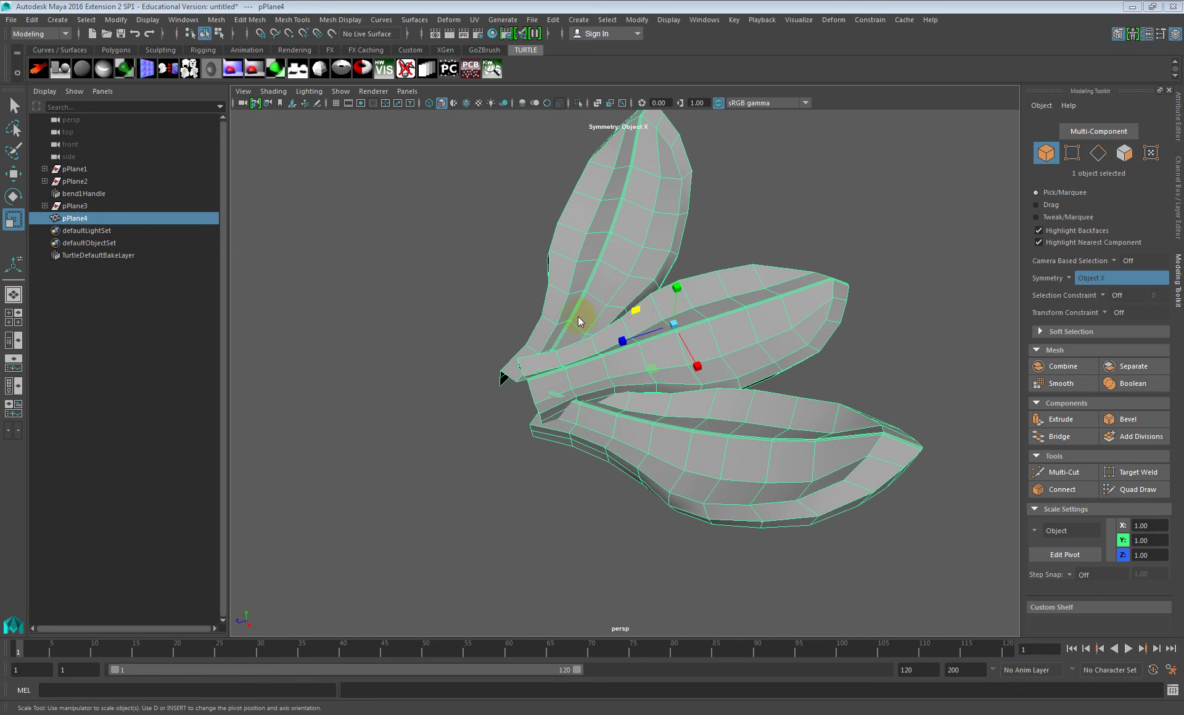
{"action": "right_click_drag", "start_coordinate": [518, 341], "coordinate": [628, 451]}
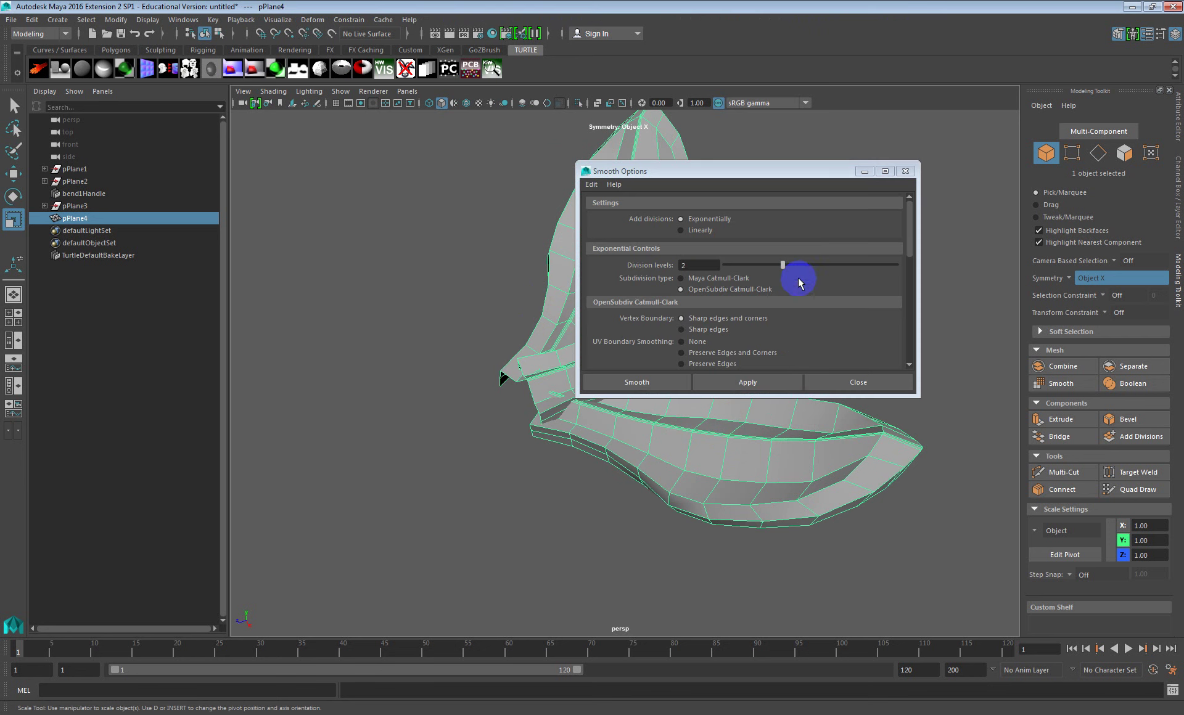
{"action": "left_click_drag", "start_coordinate": [771, 271], "coordinate": [747, 267]}
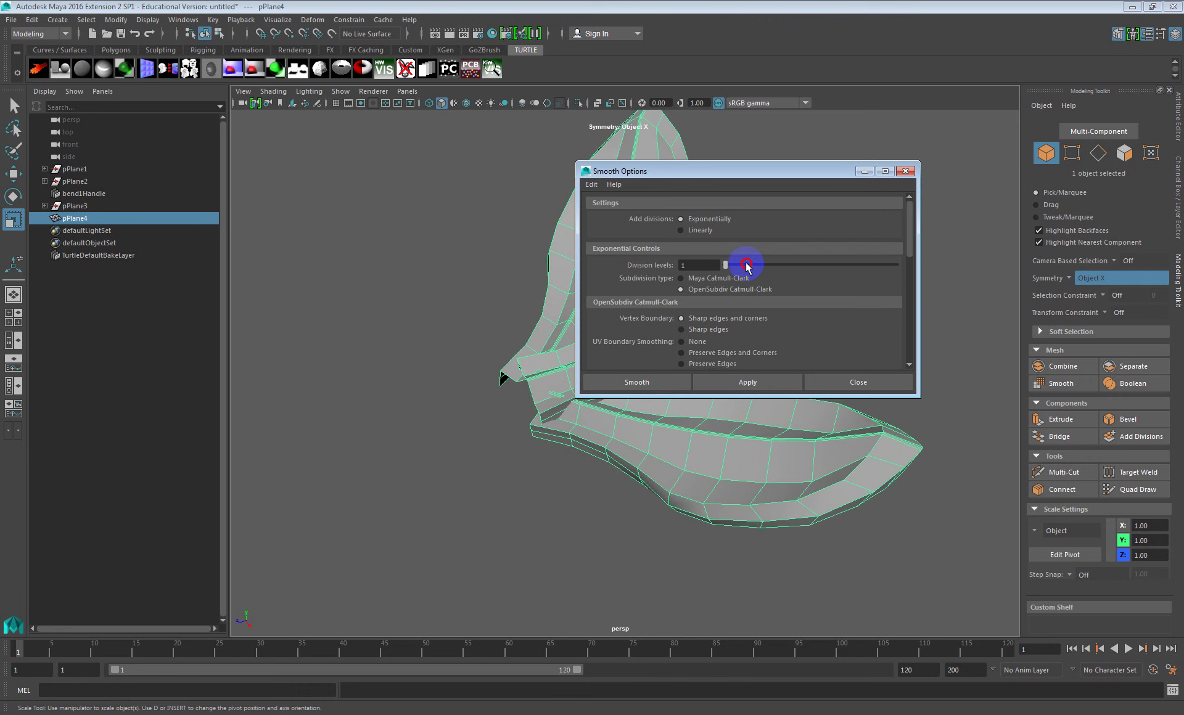
{"action": "left_click", "coordinate": [661, 384]}
{"action": "left_click", "coordinate": [701, 379]}
Turn on the Poly Count heads-up display and reselect the combined mesh
{"action": "left_click_drag", "start_coordinate": [829, 375], "coordinate": [748, 376], "text": "alt"}
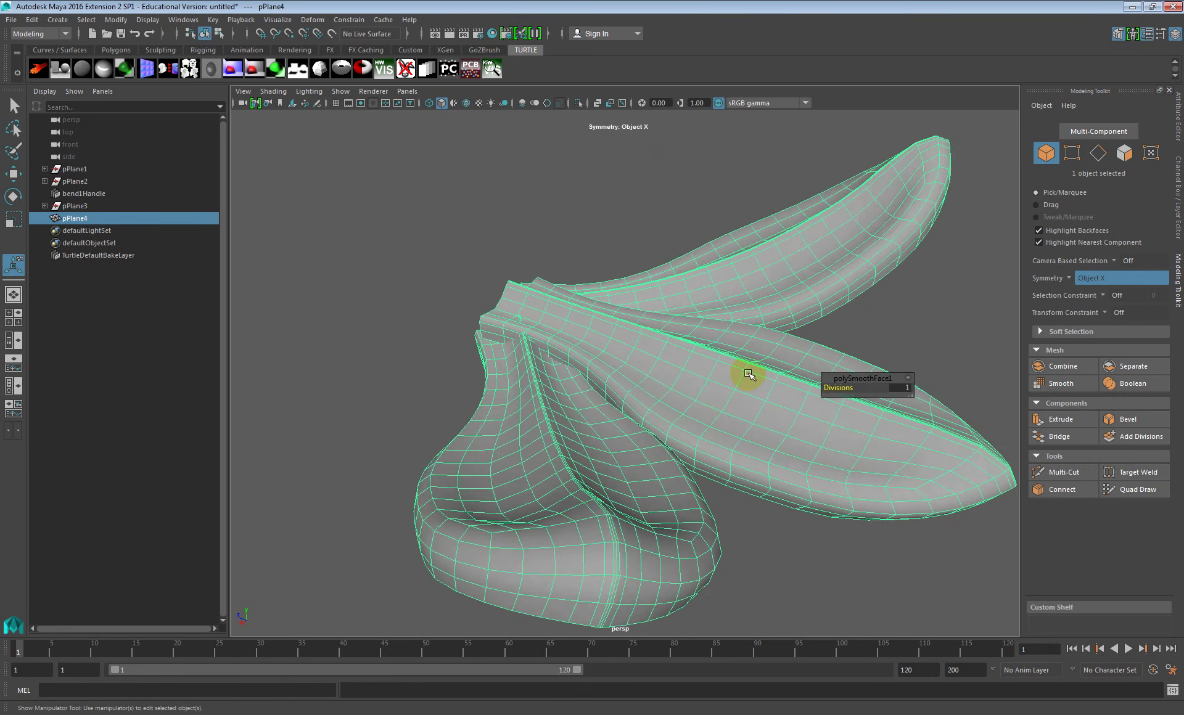
{"action": "middle_click_drag", "start_coordinate": [707, 391], "coordinate": [652, 349], "text": "alt"}
{"action": "left_click_drag", "start_coordinate": [651, 349], "coordinate": [617, 321], "text": "alt"}
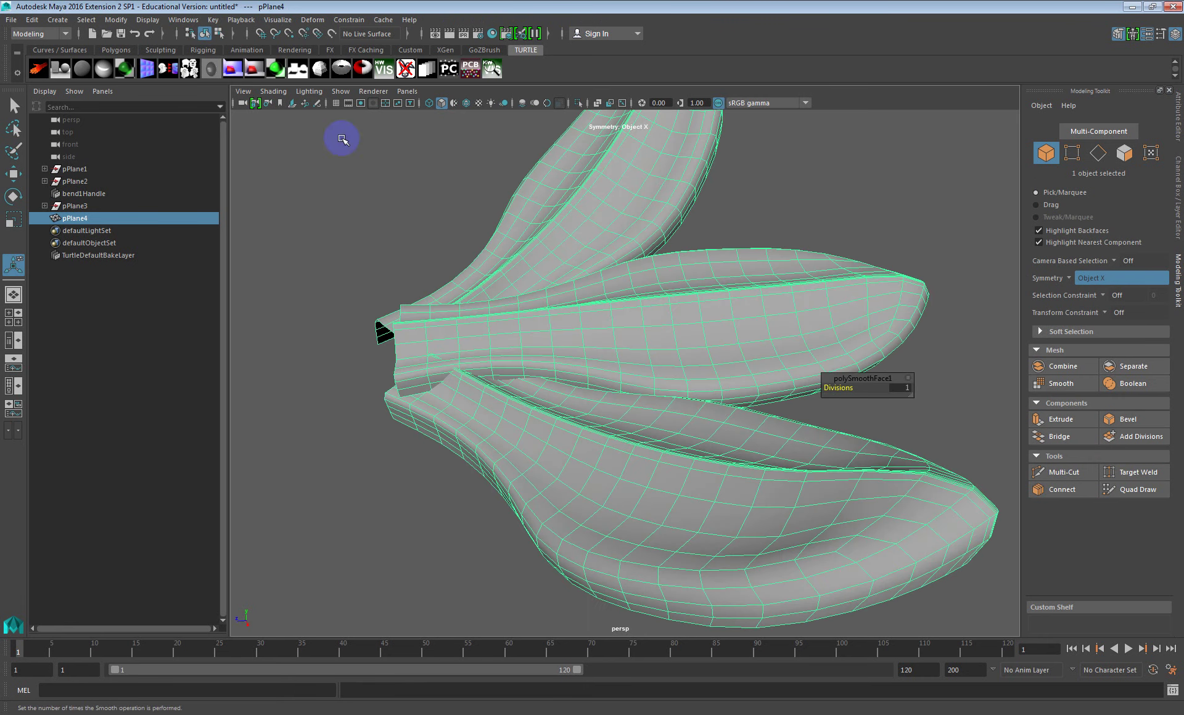
{"action": "left_click", "coordinate": [162, 22]}
{"action": "mouse_move", "coordinate": [216, 89]}
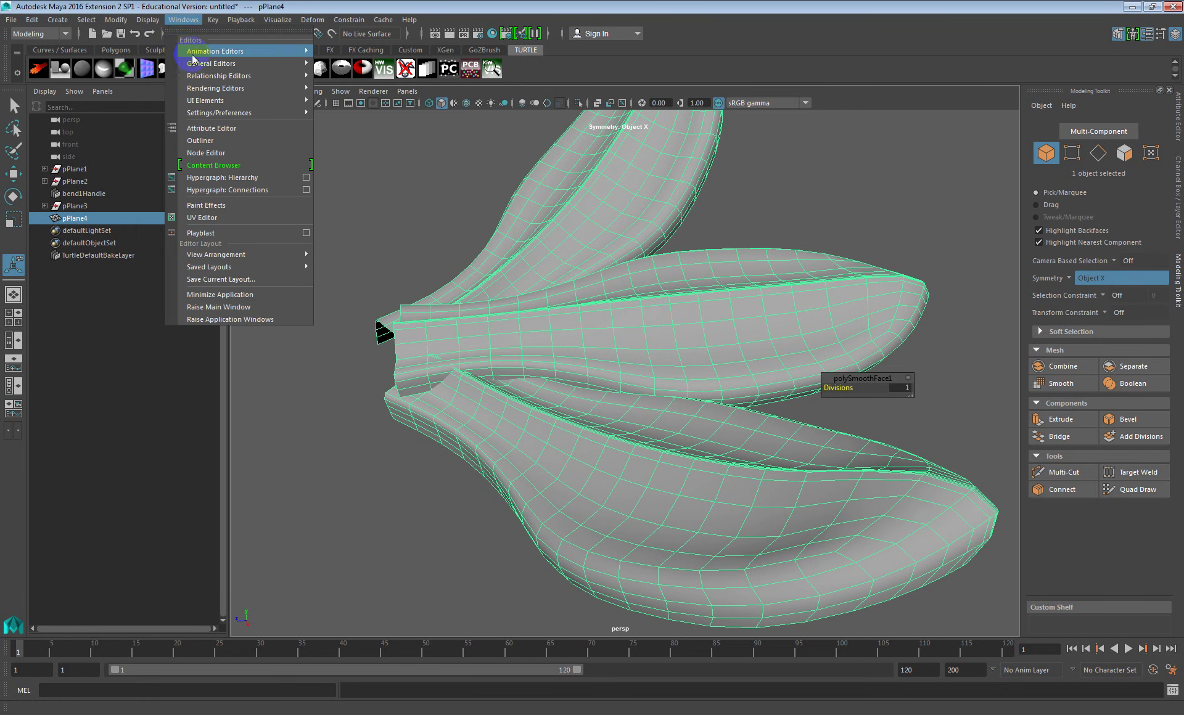
{"action": "left_click", "coordinate": [189, 35]}
{"action": "left_click", "coordinate": [147, 20]}
{"action": "mouse_move", "coordinate": [251, 63]}
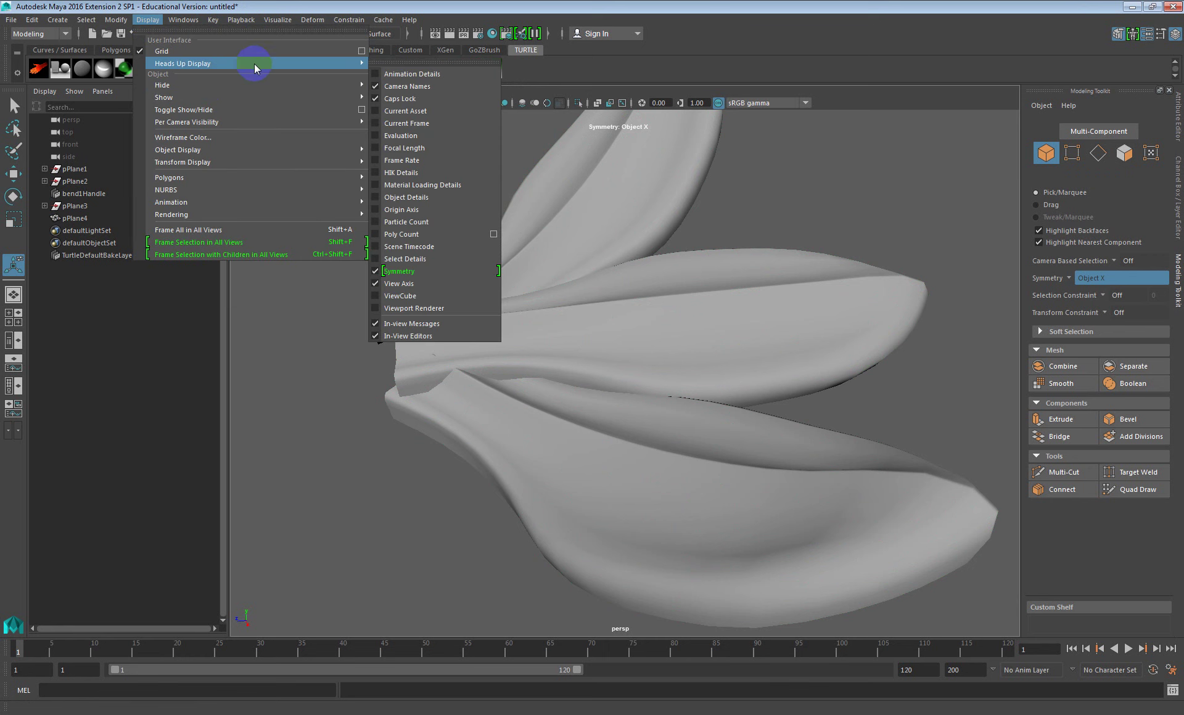
{"action": "left_click", "coordinate": [395, 235]}
{"action": "left_click", "coordinate": [483, 291]}
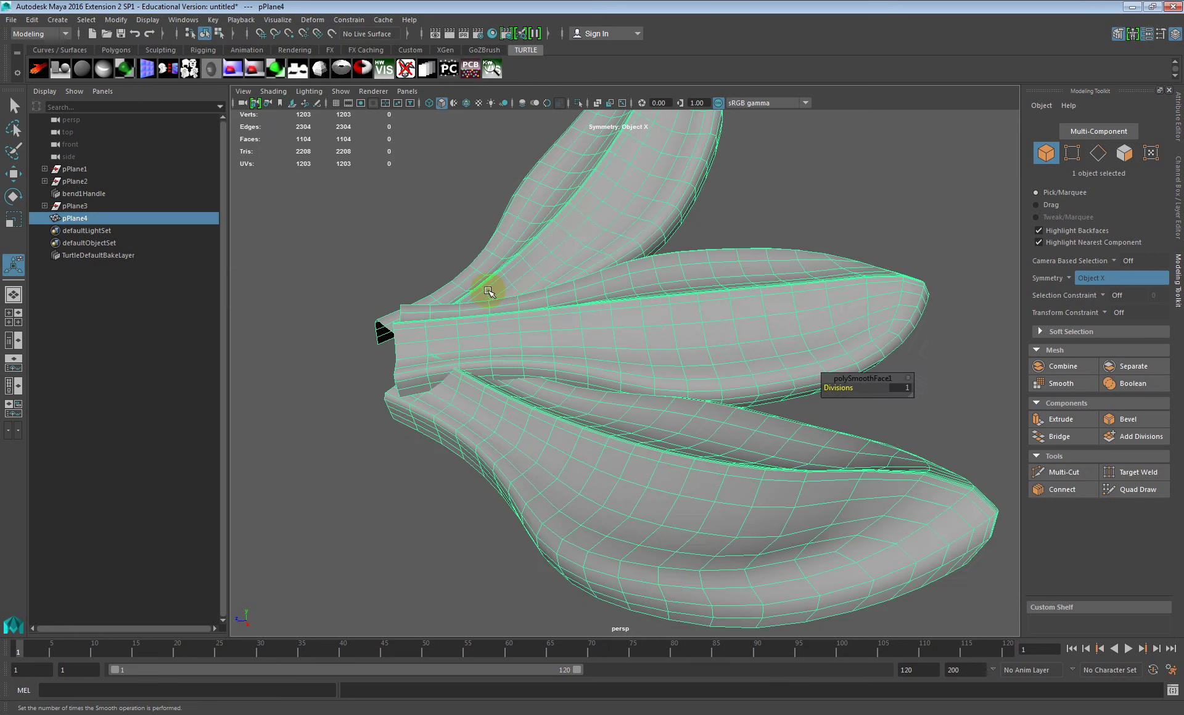
Switch to edge selection and select three crosswise edge loops on the middle leaf's blade
{"action": "left_click_drag", "start_coordinate": [503, 313], "coordinate": [617, 346], "text": "alt"}
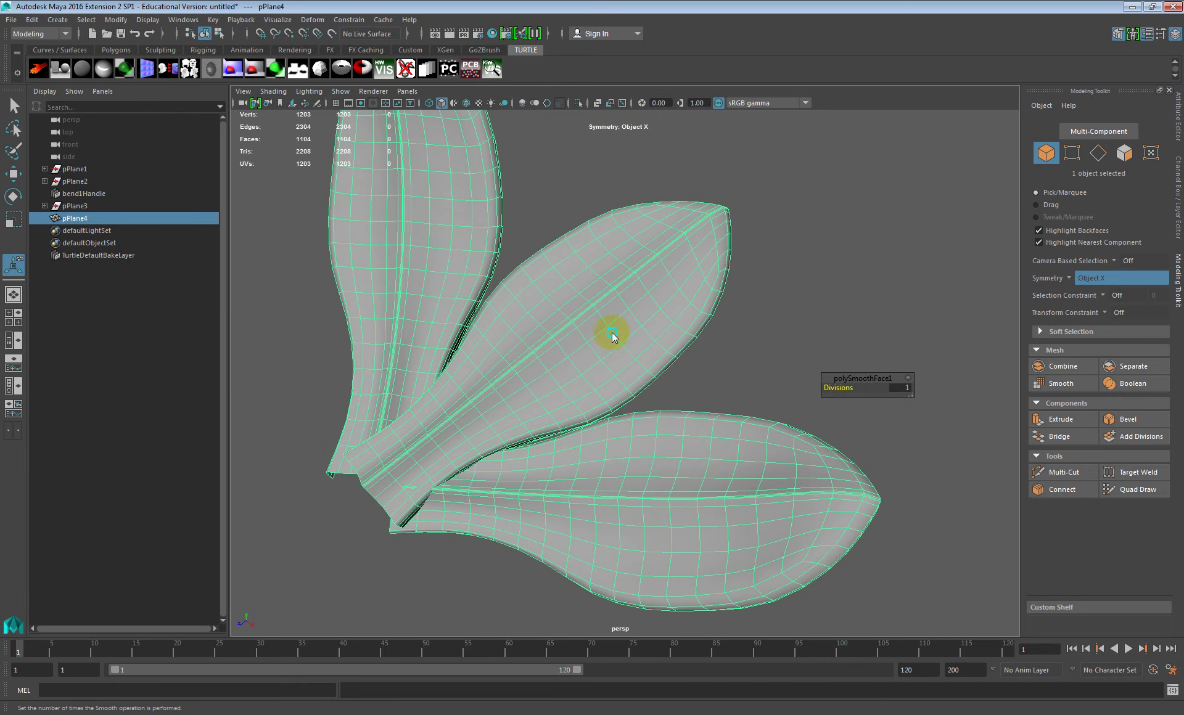
{"action": "right_click_drag", "start_coordinate": [609, 307], "coordinate": [611, 269]}
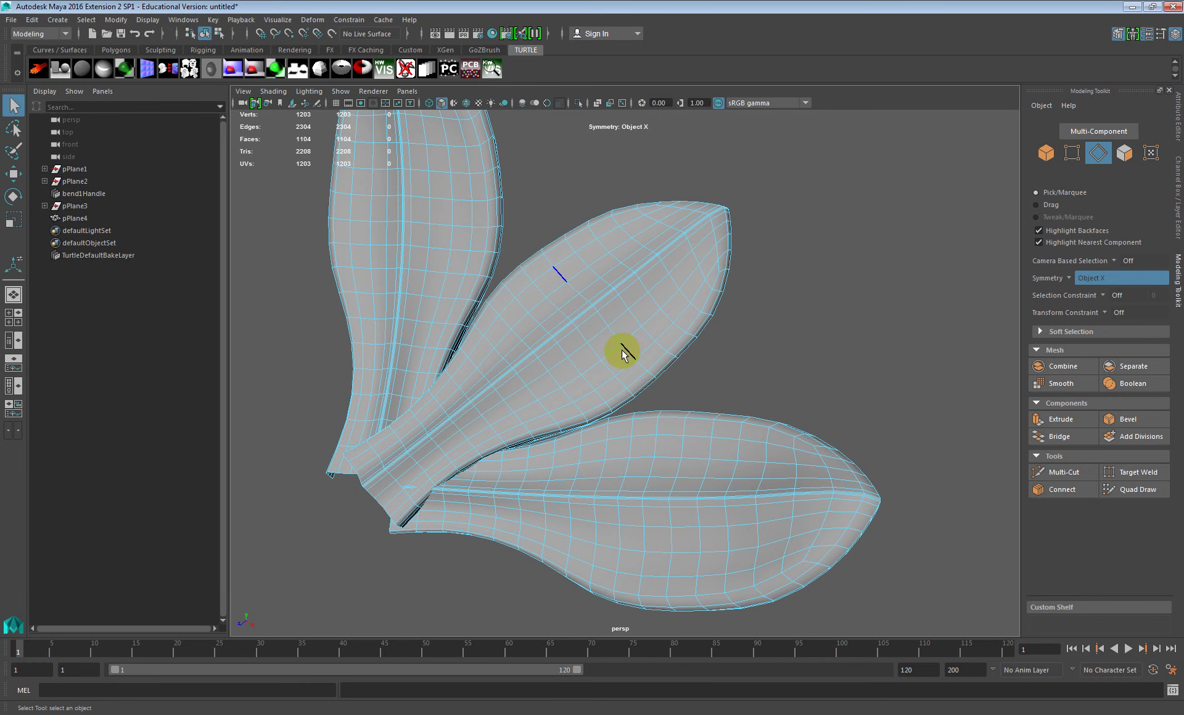
{"action": "mouse_move", "coordinate": [621, 350]}
{"action": "left_mouse_down", "text": "alt"}
{"action": "mouse_move", "coordinate": [615, 362]}
{"action": "mouse_move", "coordinate": [603, 354]}
{"action": "mouse_move", "coordinate": [622, 331]}
{"action": "left_mouse_up", "text": "alt"}
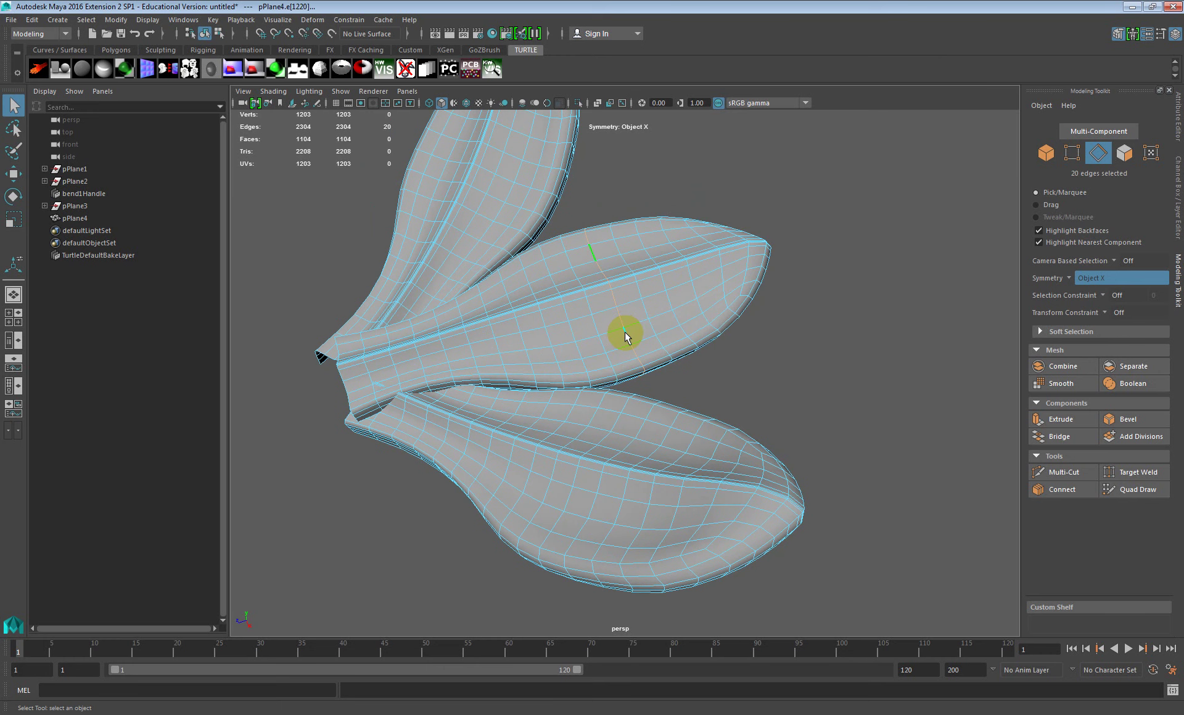
{"action": "double_click", "coordinate": [571, 336], "text": "shift"}
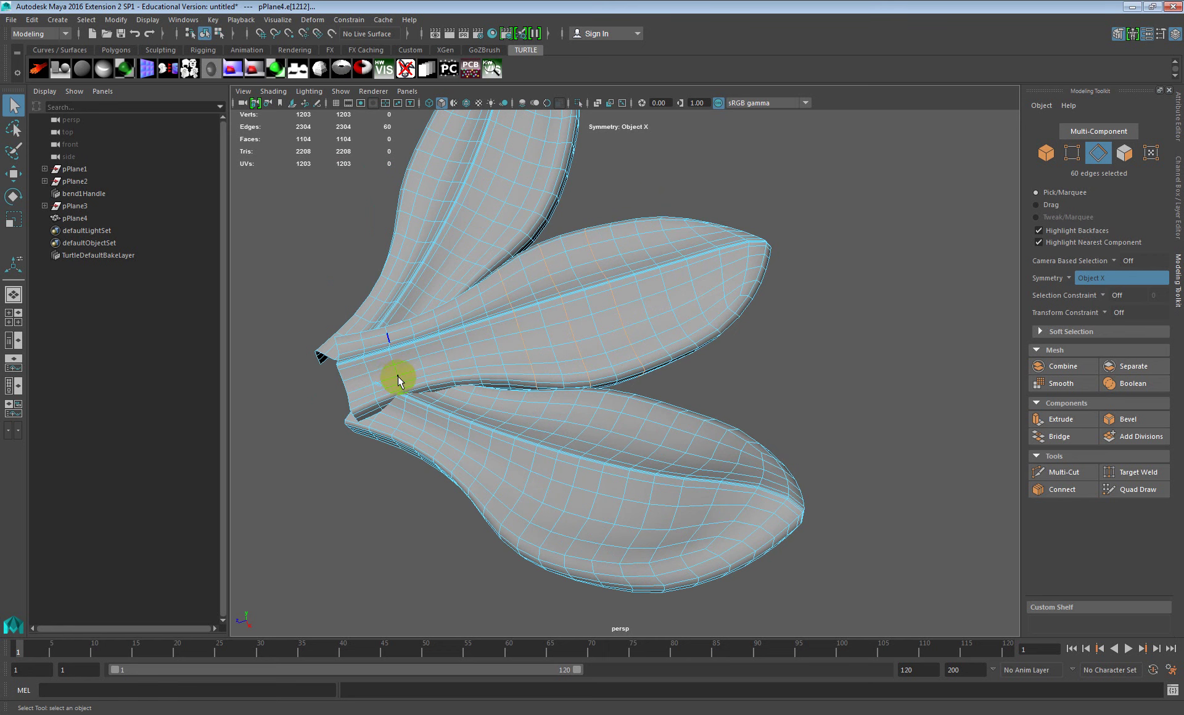
{"action": "middle_click_drag", "start_coordinate": [407, 375], "coordinate": [461, 322], "text": "alt"}
{"action": "right_click_drag", "start_coordinate": [461, 321], "coordinate": [486, 328], "text": "alt"}
{"action": "middle_click_drag", "start_coordinate": [330, 322], "coordinate": [546, 317], "text": "alt"}
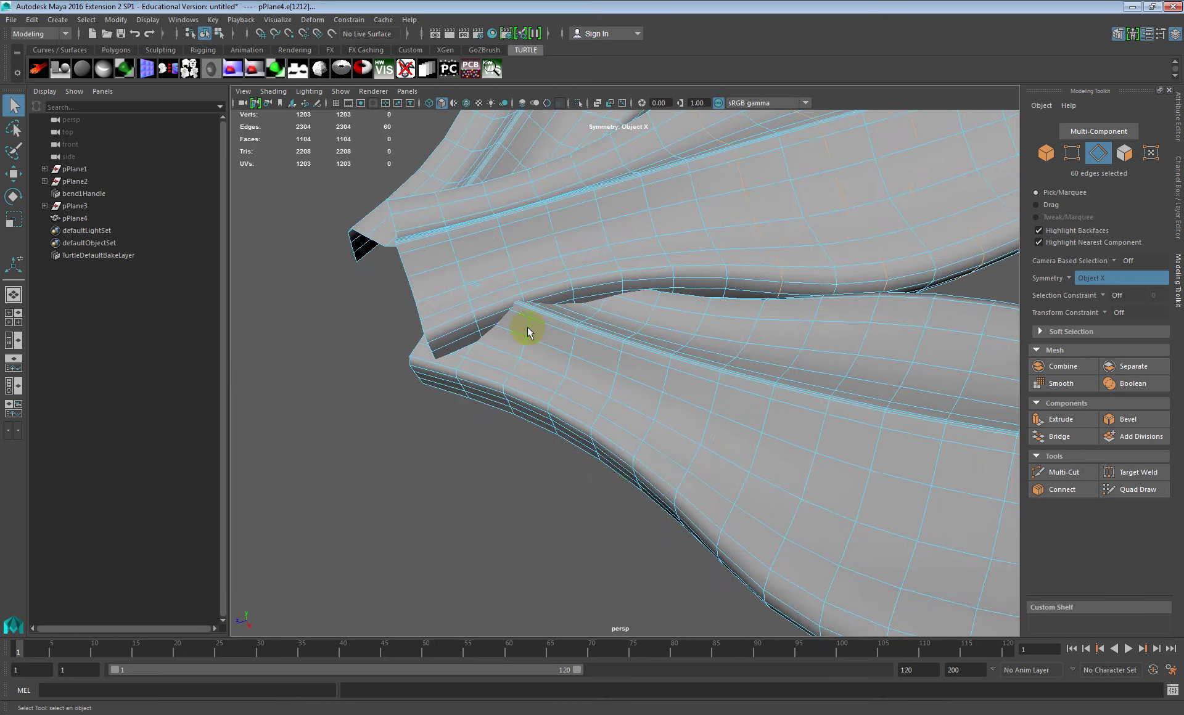
{"action": "left_click_drag", "start_coordinate": [546, 317], "coordinate": [555, 355], "text": "alt"}
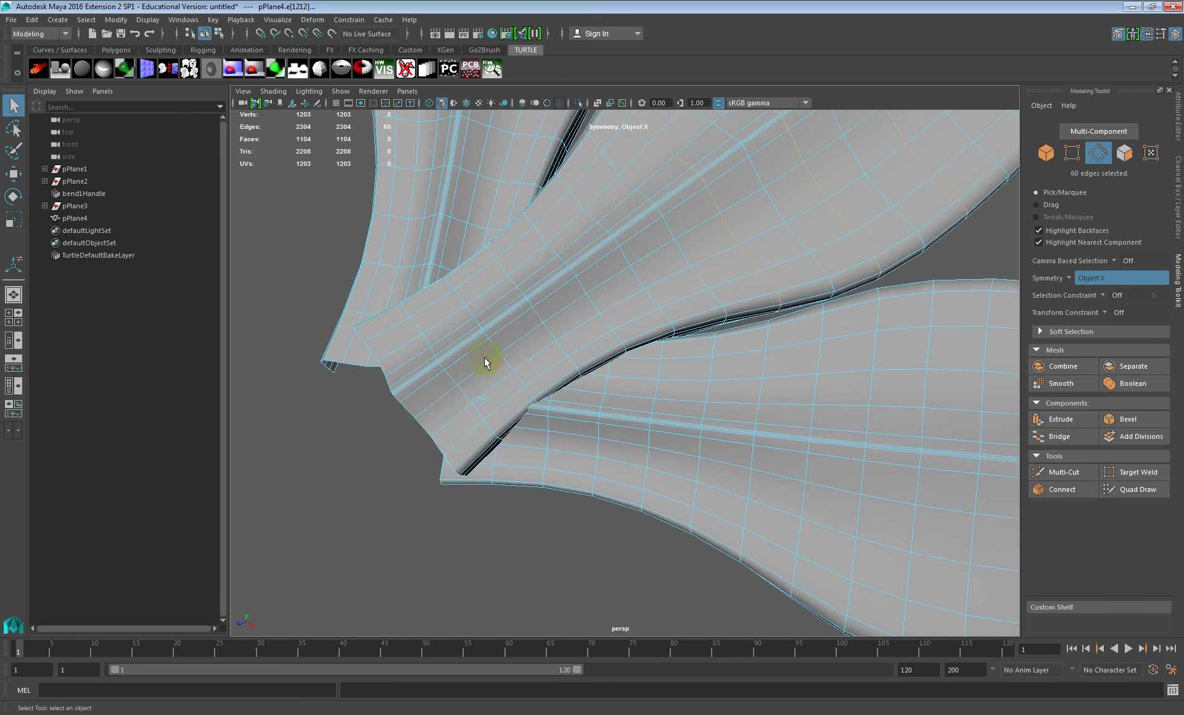
Select the ring of lengthwise edges across the middle leaf's narrow stem and merge it to centre
{"action": "double_click", "coordinate": [535, 357]}
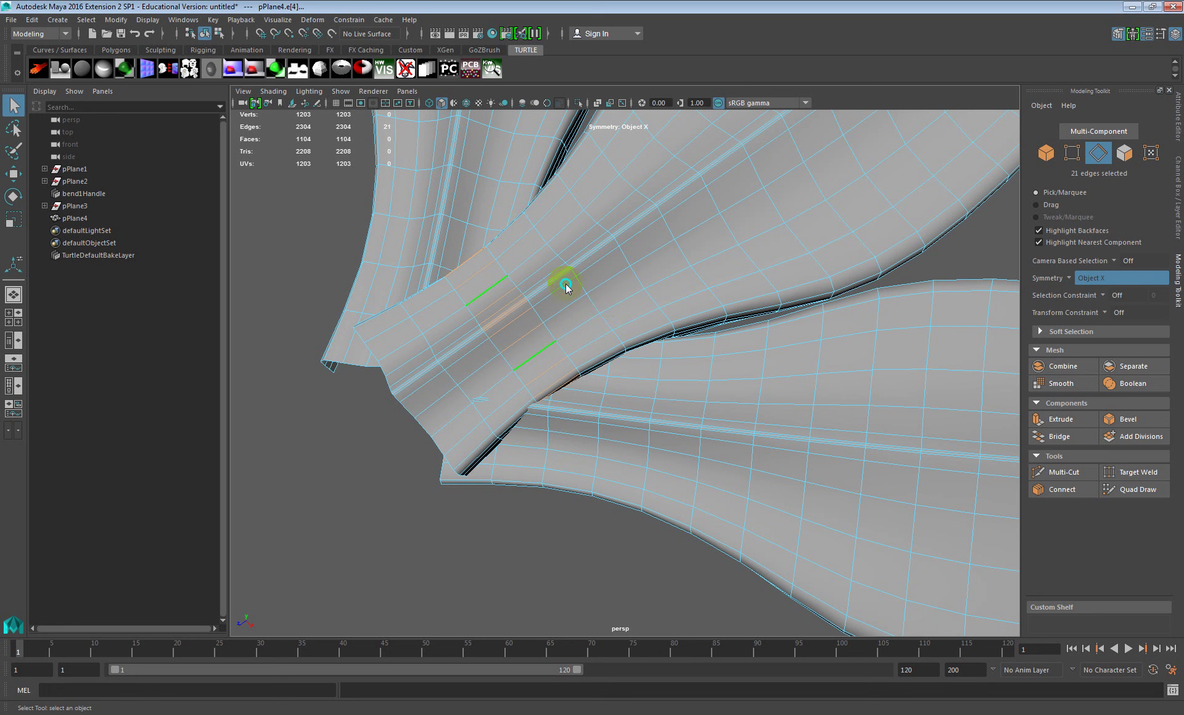
{"action": "key", "text": "ctrl+z"}
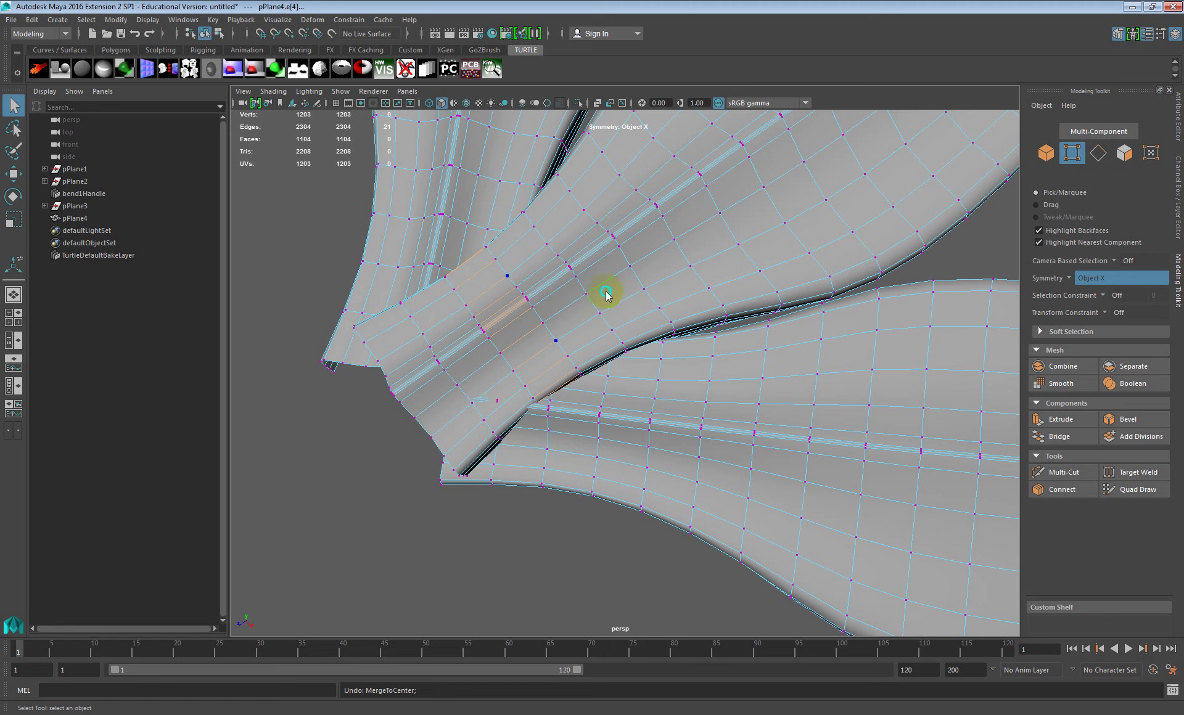
{"action": "key", "text": "ctrl+y"}
Compare the middle leaf's stem with and without the collapsed edge ring by undoing and redoing the collapse
{"action": "left_click_drag", "start_coordinate": [564, 336], "coordinate": [534, 323], "text": "alt"}
{"action": "scroll", "coordinate": [534, 323], "scroll_direction": "up", "scroll_amount": 5}
{"action": "scroll", "coordinate": [469, 278], "scroll_direction": "down", "scroll_amount": 5}
{"action": "left_click_drag", "start_coordinate": [470, 272], "coordinate": [524, 309], "text": "alt"}
{"action": "key", "text": "ctrl+z"}
{"action": "key", "text": "ctrl+z"}
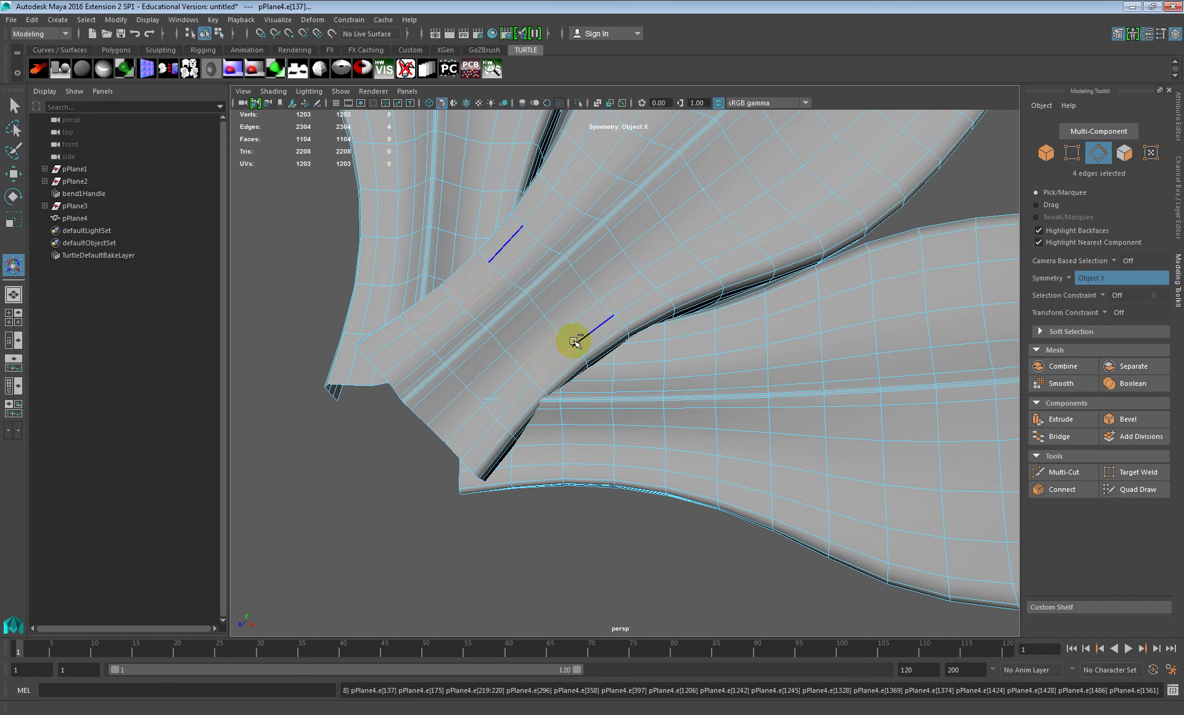
{"action": "key", "text": "ctrl+y"}
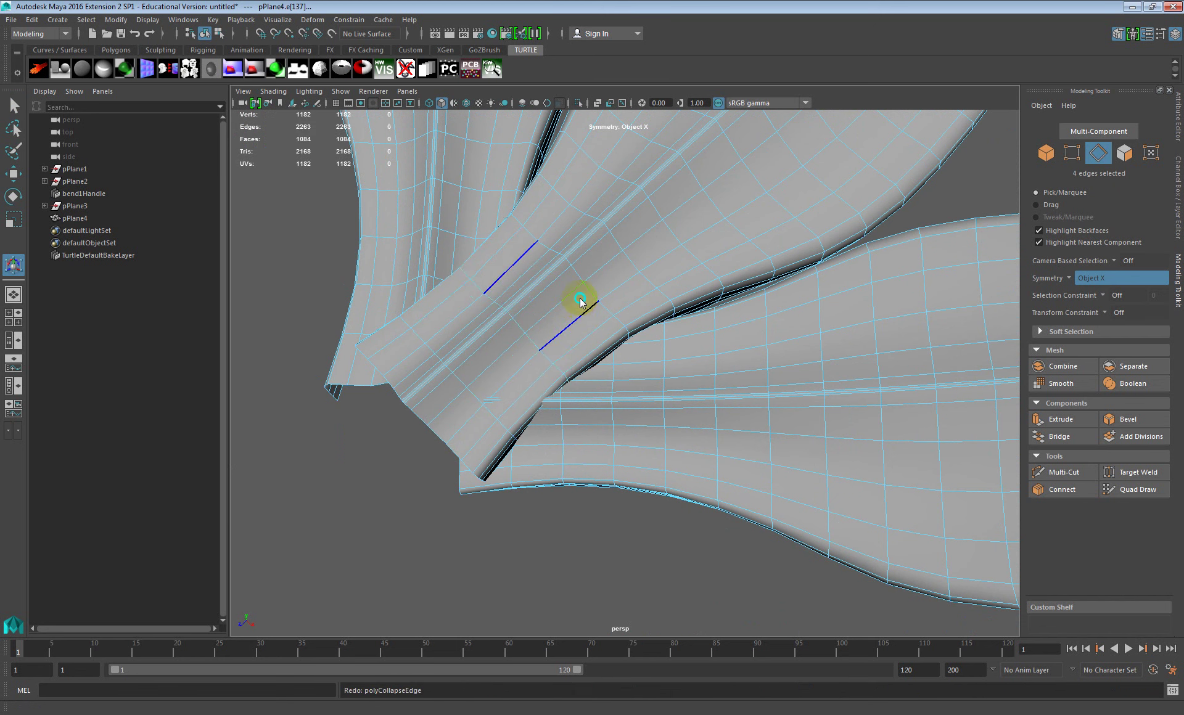
Select the ring of lengthwise edges between two crosswise loops on the middle leaf's narrow stem
{"action": "double_click", "coordinate": [515, 365]}
{"action": "left_click_drag", "start_coordinate": [531, 358], "coordinate": [487, 345], "text": "alt"}
{"action": "right_click_drag", "start_coordinate": [487, 346], "coordinate": [494, 286], "text": "alt"}
{"action": "middle_click_drag", "start_coordinate": [494, 286], "coordinate": [679, 373], "text": "alt"}
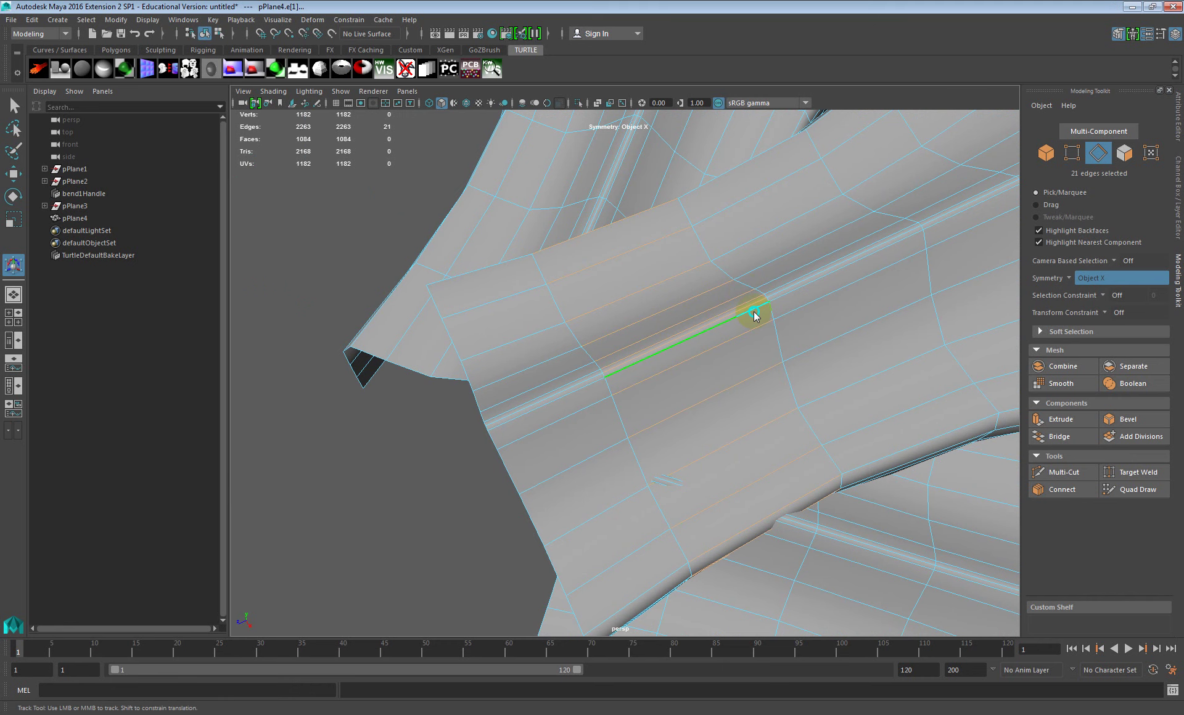
Try collapsing only the selected edge ring on the middle leaf's stem and undo the collapse
{"action": "key", "text": "Delete"}
{"action": "scroll", "coordinate": [706, 351], "scroll_direction": "down", "scroll_amount": 4}
{"action": "middle_click_drag", "start_coordinate": [764, 343], "coordinate": [641, 363], "text": "alt"}
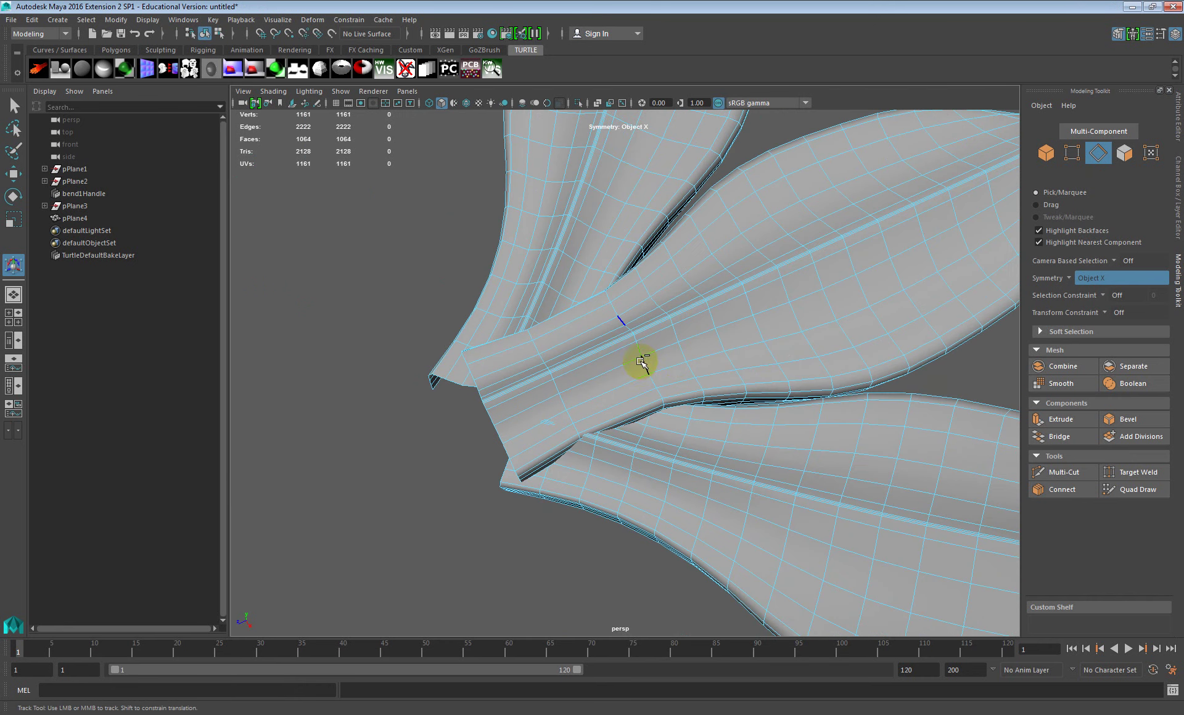
{"action": "key", "text": "ctrl+z"}
Add alternate rings of lengthwise edges from the middle leaf's stem up through its blade to the selection and collapse them
{"action": "double_click", "coordinate": [674, 373], "text": "shift"}
{"action": "middle_click_drag", "start_coordinate": [774, 354], "coordinate": [658, 362], "text": "alt"}
{"action": "left_click", "coordinate": [620, 338], "text": "shift"}
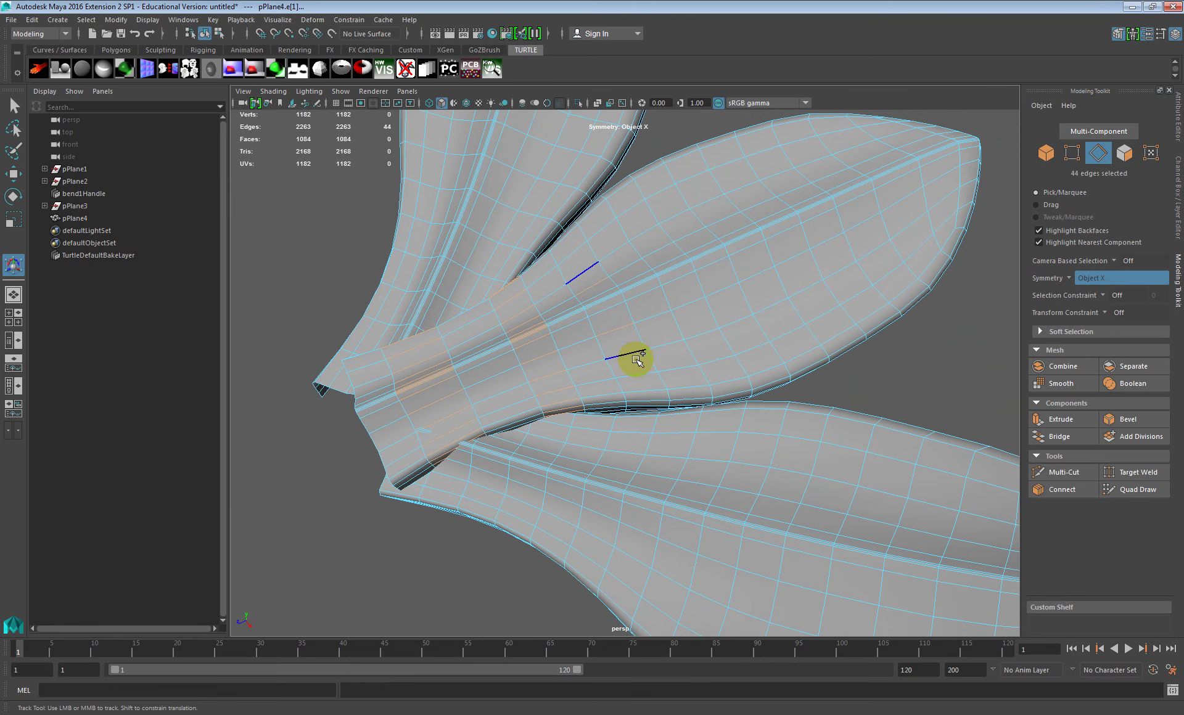
{"action": "left_click", "coordinate": [689, 308], "text": "shift"}
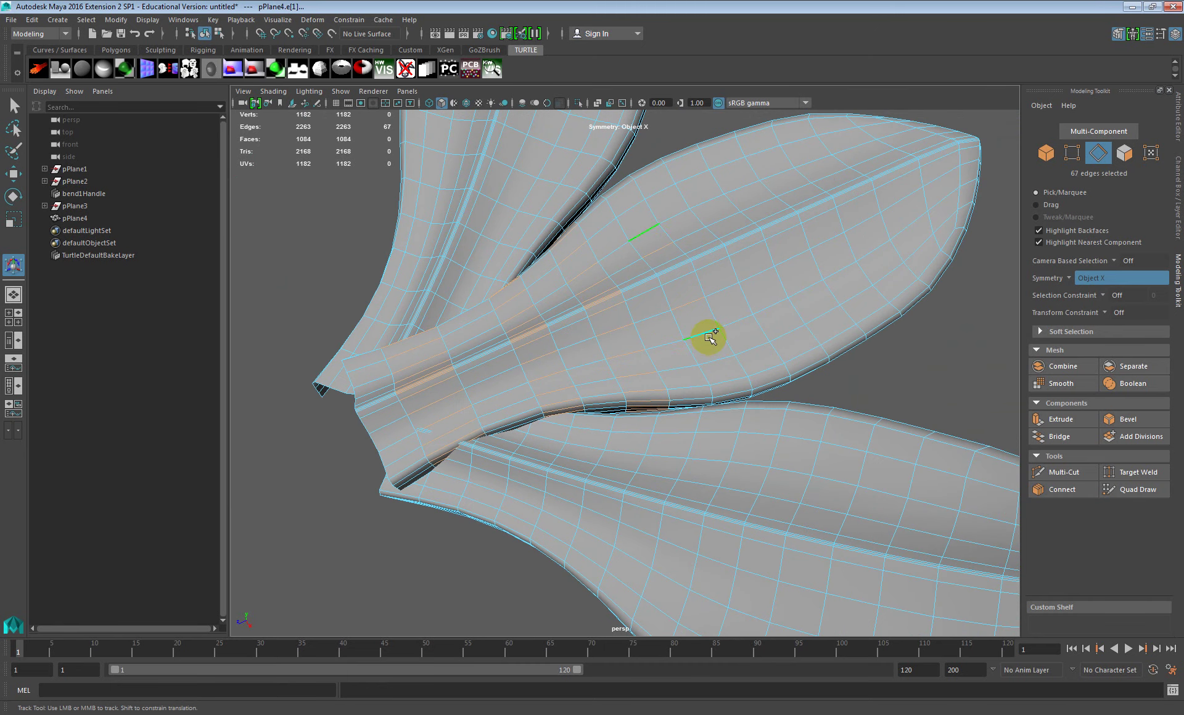
{"action": "double_click", "coordinate": [787, 309], "text": "shift"}
{"action": "double_click", "coordinate": [777, 310], "text": "shift"}
{"action": "middle_click_drag", "start_coordinate": [845, 256], "coordinate": [728, 335], "text": "alt"}
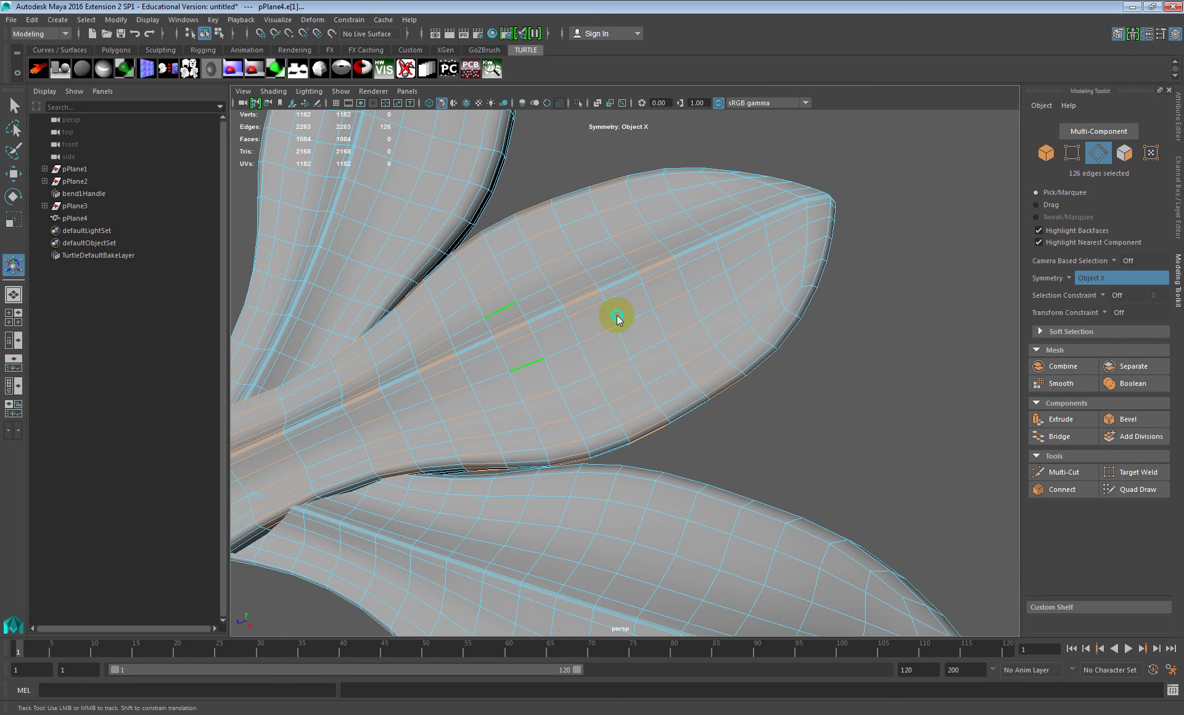
{"action": "scroll", "coordinate": [642, 344], "scroll_direction": "down", "scroll_amount": 5}
{"action": "mouse_move", "coordinate": [629, 360]}
{"action": "left_mouse_down", "text": "alt"}
{"action": "mouse_move", "coordinate": [563, 362]}
{"action": "mouse_move", "coordinate": [649, 362]}
{"action": "mouse_move", "coordinate": [617, 359]}
{"action": "left_mouse_up", "text": "alt"}
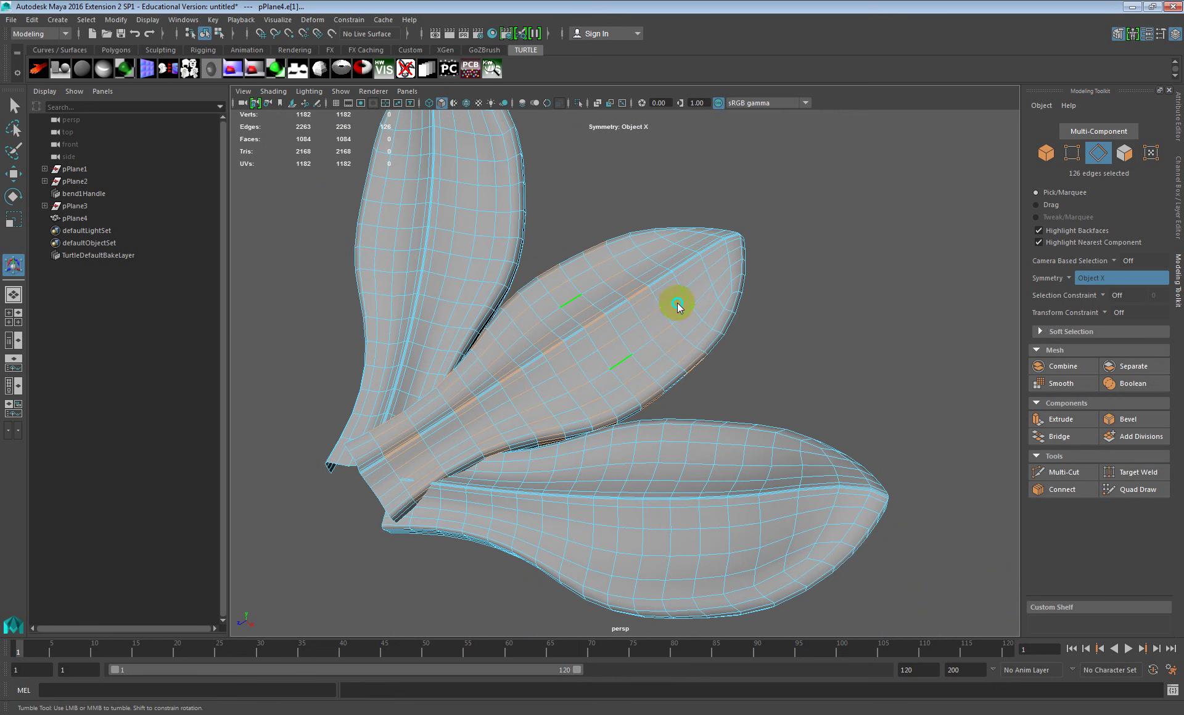
{"action": "key", "text": "Delete"}
Delete the lengthwise edge loop beside the middle leaf's midrib together with its leftover edges on the blade
{"action": "left_click_drag", "start_coordinate": [576, 391], "coordinate": [585, 375], "text": "alt"}
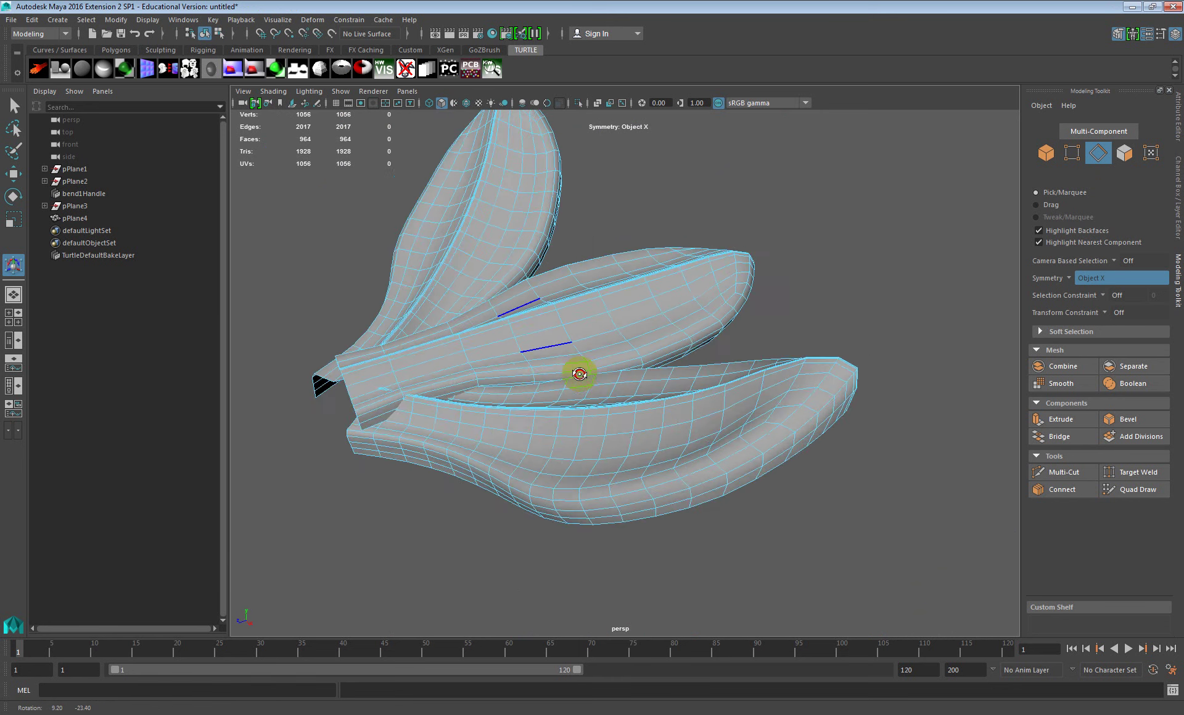
{"action": "scroll", "coordinate": [584, 375], "scroll_direction": "up", "scroll_amount": 5}
{"action": "middle_click_drag", "start_coordinate": [566, 322], "coordinate": [614, 353], "text": "alt"}
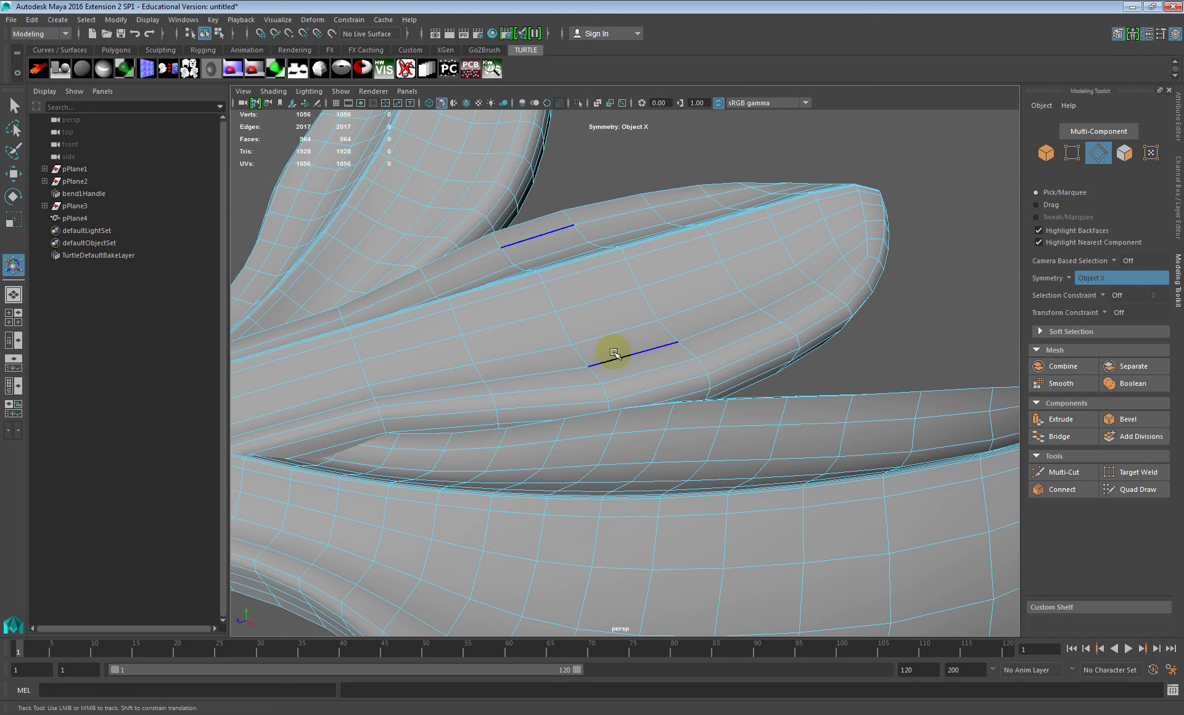
{"action": "scroll", "coordinate": [624, 338], "scroll_direction": "down", "scroll_amount": 4}
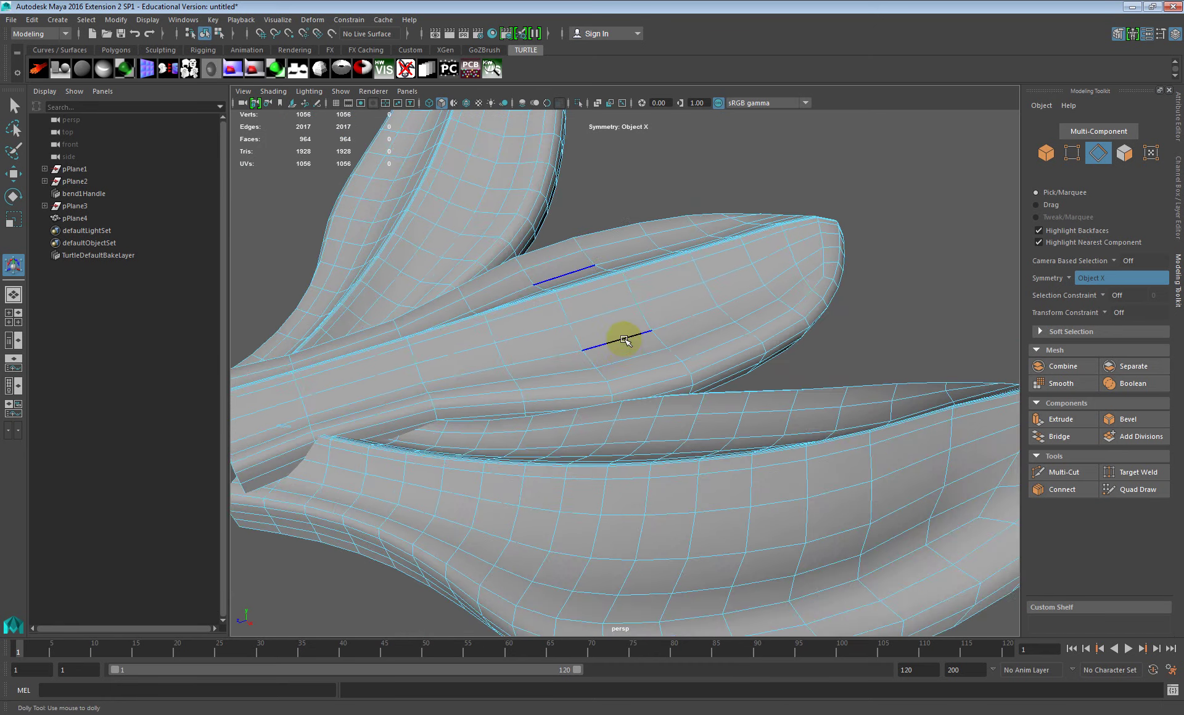
{"action": "left_click_drag", "start_coordinate": [623, 338], "coordinate": [587, 370], "text": "alt"}
{"action": "scroll", "coordinate": [605, 341], "scroll_direction": "up", "scroll_amount": 8}
{"action": "middle_click_drag", "start_coordinate": [605, 341], "coordinate": [597, 373], "text": "alt"}
{"action": "scroll", "coordinate": [598, 367], "scroll_direction": "down", "scroll_amount": 6}
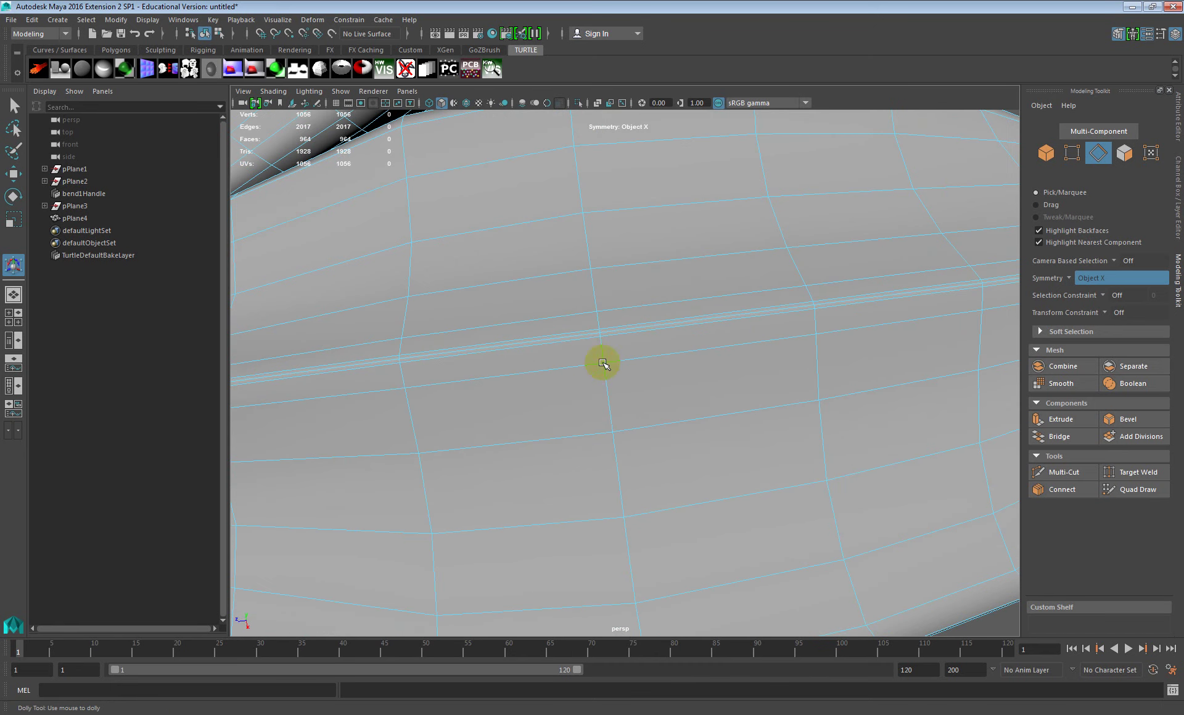
{"action": "left_click_drag", "start_coordinate": [616, 351], "coordinate": [586, 401], "text": "alt"}
{"action": "left_click", "coordinate": [671, 319]}
{"action": "key", "text": "Delete"}
{"action": "scroll", "coordinate": [592, 404], "scroll_direction": "up", "scroll_amount": 5}
{"action": "left_click", "coordinate": [548, 417]}
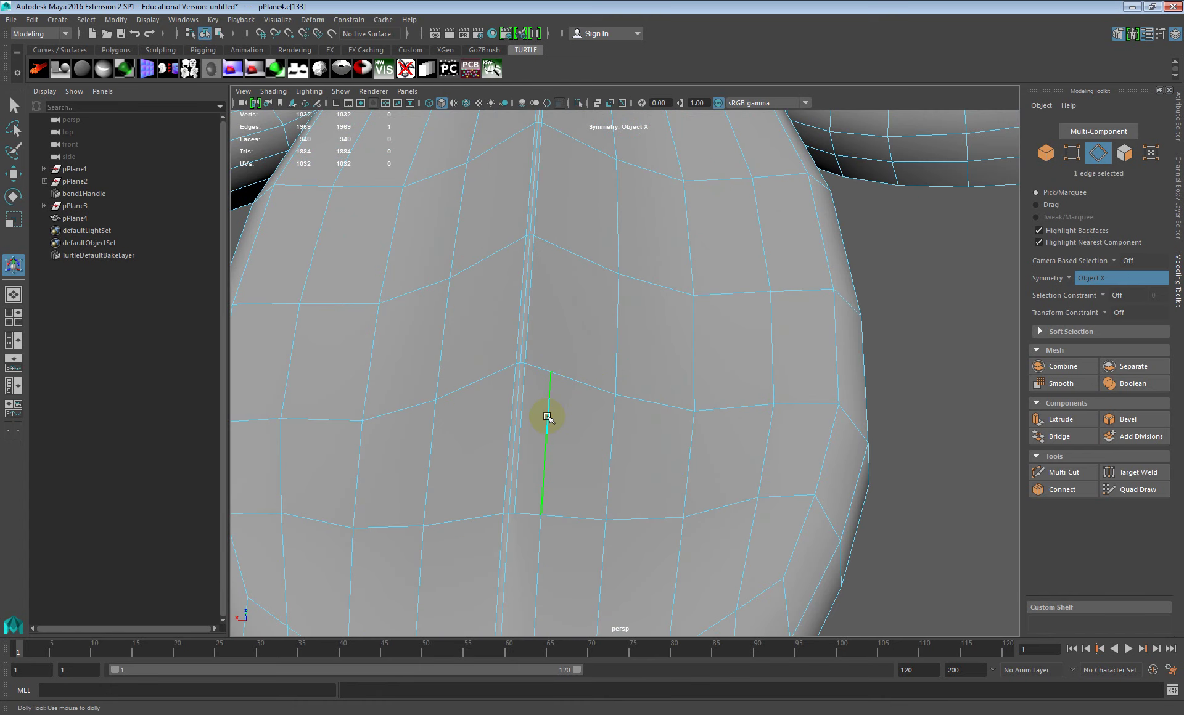
{"action": "key", "text": "ctrl+Delete"}
Try moving the middle edge loop around the middle leaf's thick rim sideways
{"action": "scroll", "coordinate": [550, 426], "scroll_direction": "down", "scroll_amount": 5}
{"action": "left_click_drag", "start_coordinate": [549, 425], "coordinate": [598, 383], "text": "alt"}
{"action": "middle_click_drag", "start_coordinate": [598, 383], "coordinate": [597, 397], "text": "alt"}
{"action": "left_click_drag", "start_coordinate": [597, 396], "coordinate": [525, 368], "text": "alt"}
{"action": "double_click", "coordinate": [497, 340]}
{"action": "middle_click_drag", "start_coordinate": [492, 349], "coordinate": [521, 383], "text": "alt"}
{"action": "scroll", "coordinate": [520, 353], "scroll_direction": "up", "scroll_amount": 5}
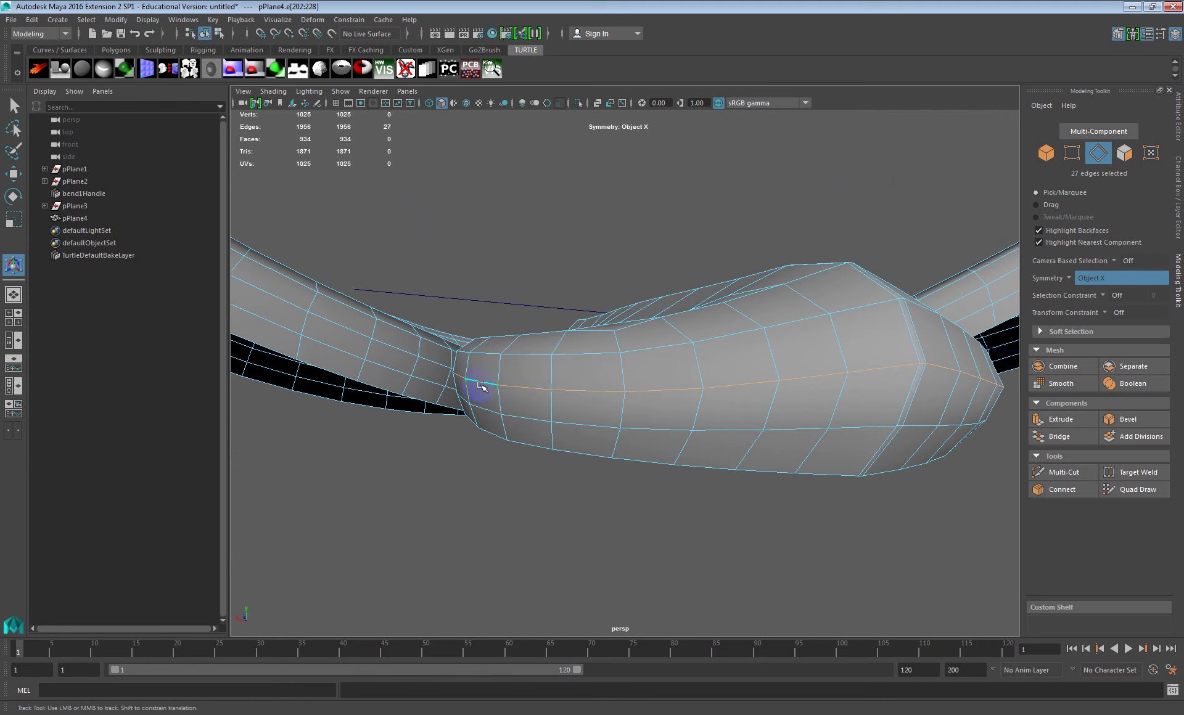
{"action": "key", "text": "w"}
{"action": "left_click_drag", "start_coordinate": [677, 368], "coordinate": [688, 364]}
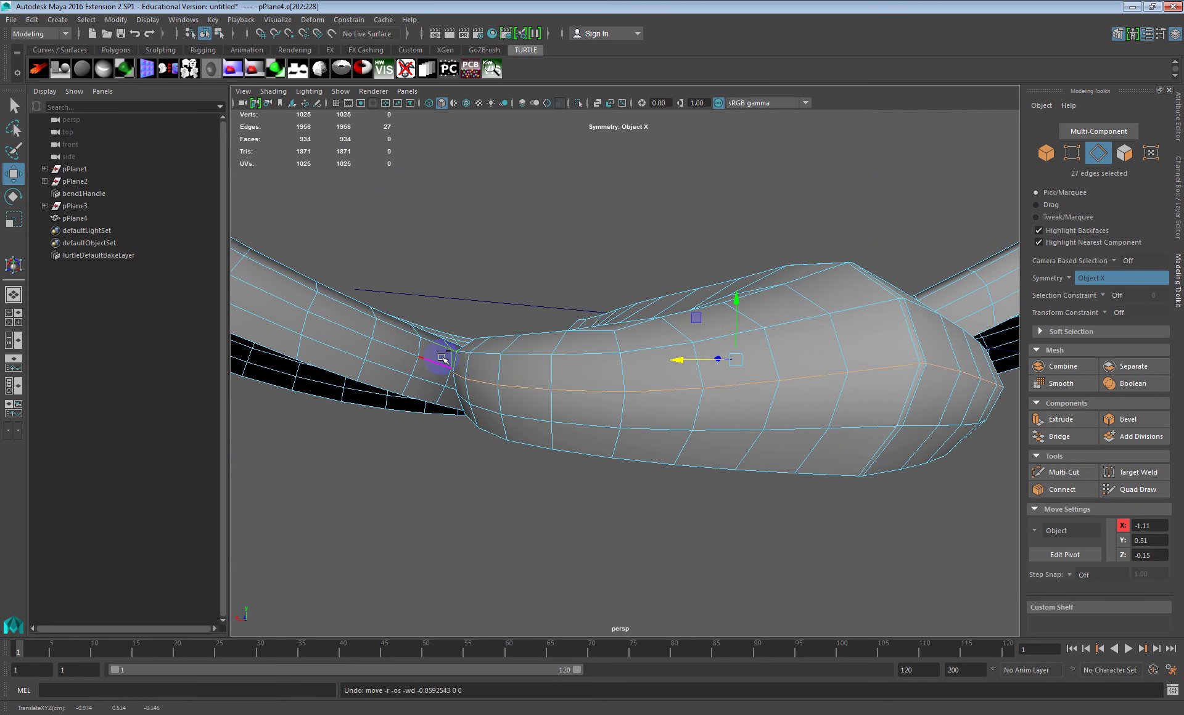
{"action": "left_click", "coordinate": [479, 373]}
{"action": "left_click", "coordinate": [464, 364]}
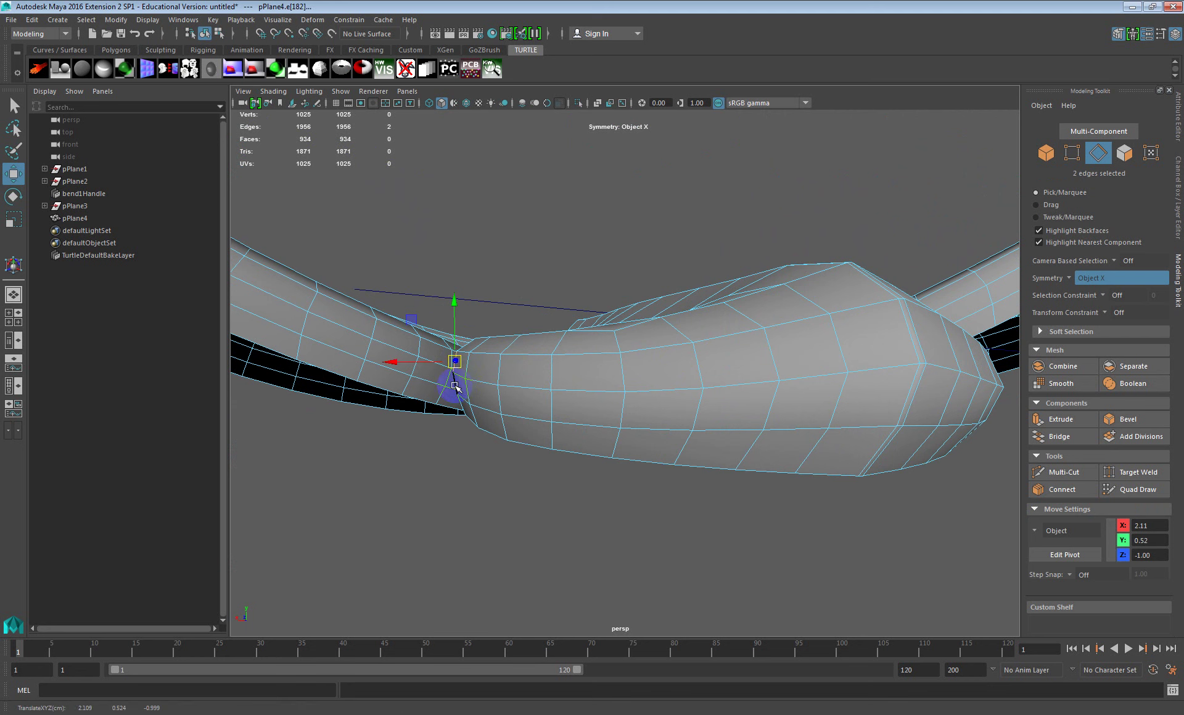
Try deleting the middle edge loop around the middle leaf's rim and undo the deletion
{"action": "double_click", "coordinate": [518, 387]}
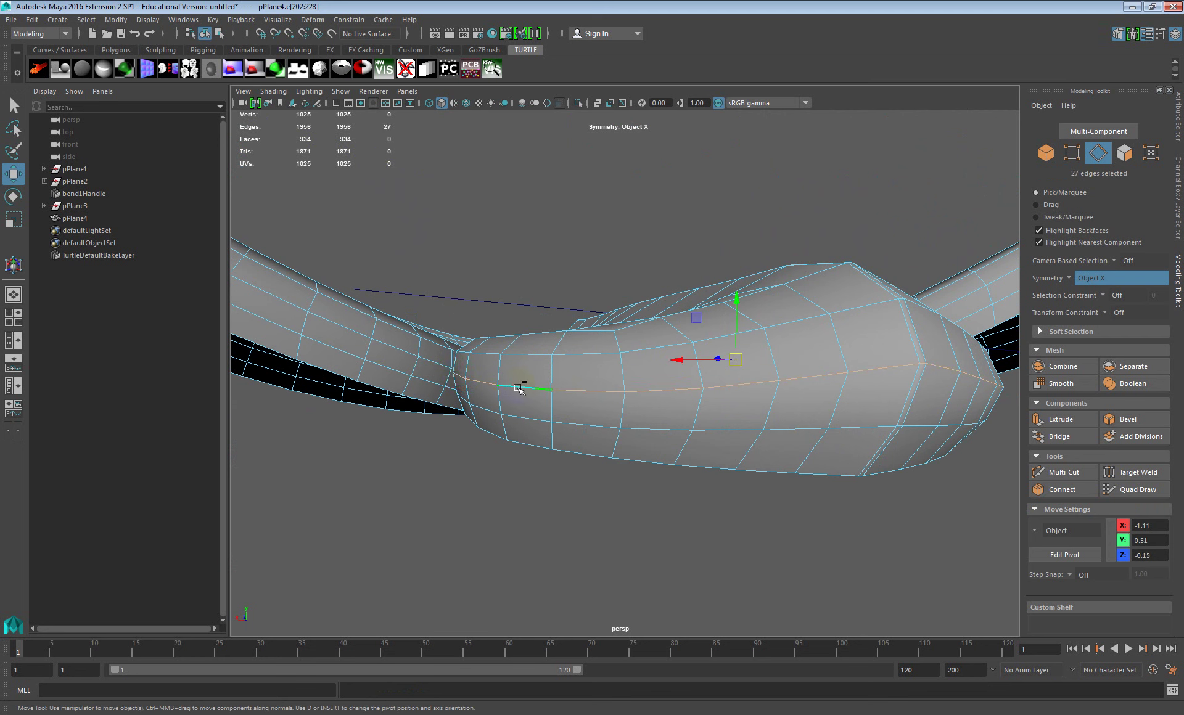
{"action": "key", "text": "ctrl+Delete"}
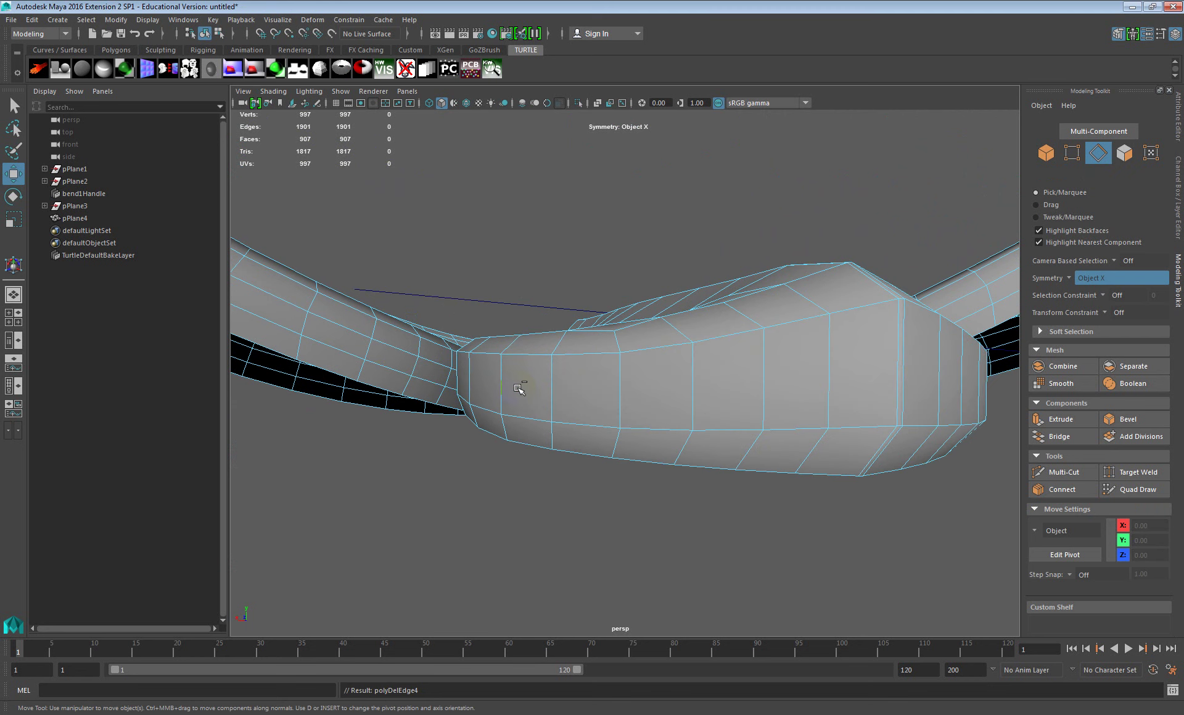
{"action": "key", "text": "ctrl+z"}
Delete the lower edge loop running around the middle leaf's rim and clear the edge selection
{"action": "double_click", "coordinate": [655, 429]}
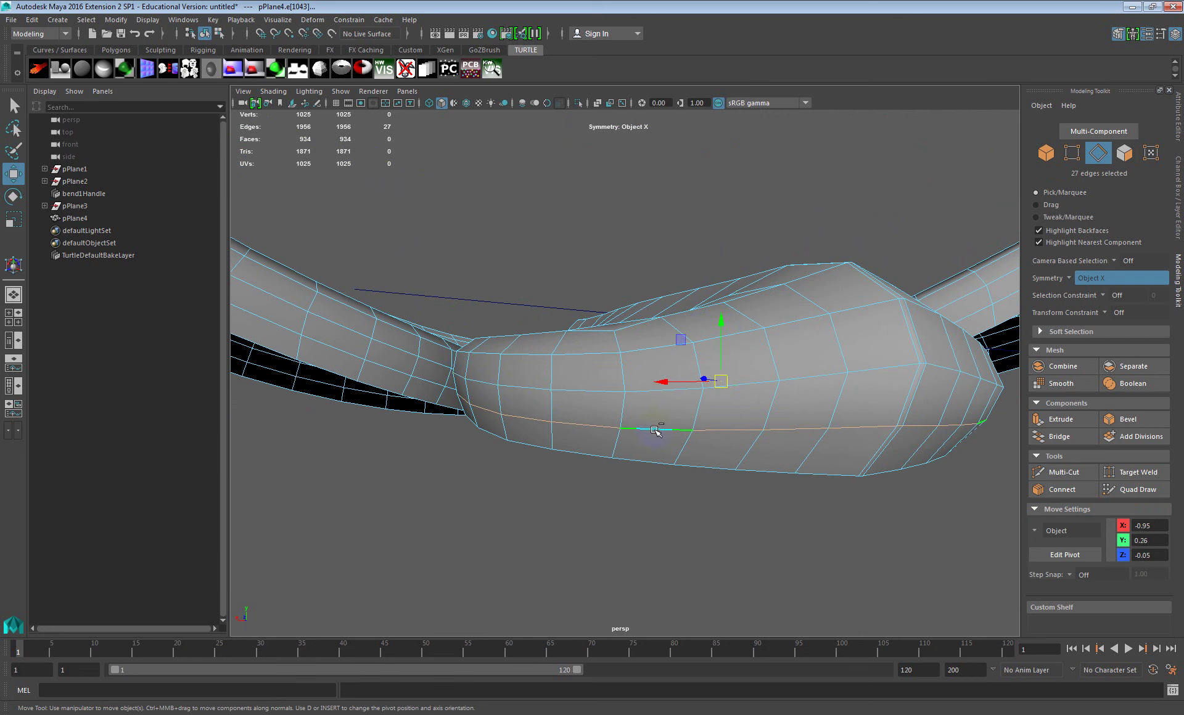
{"action": "key", "text": "ctrl+Delete"}
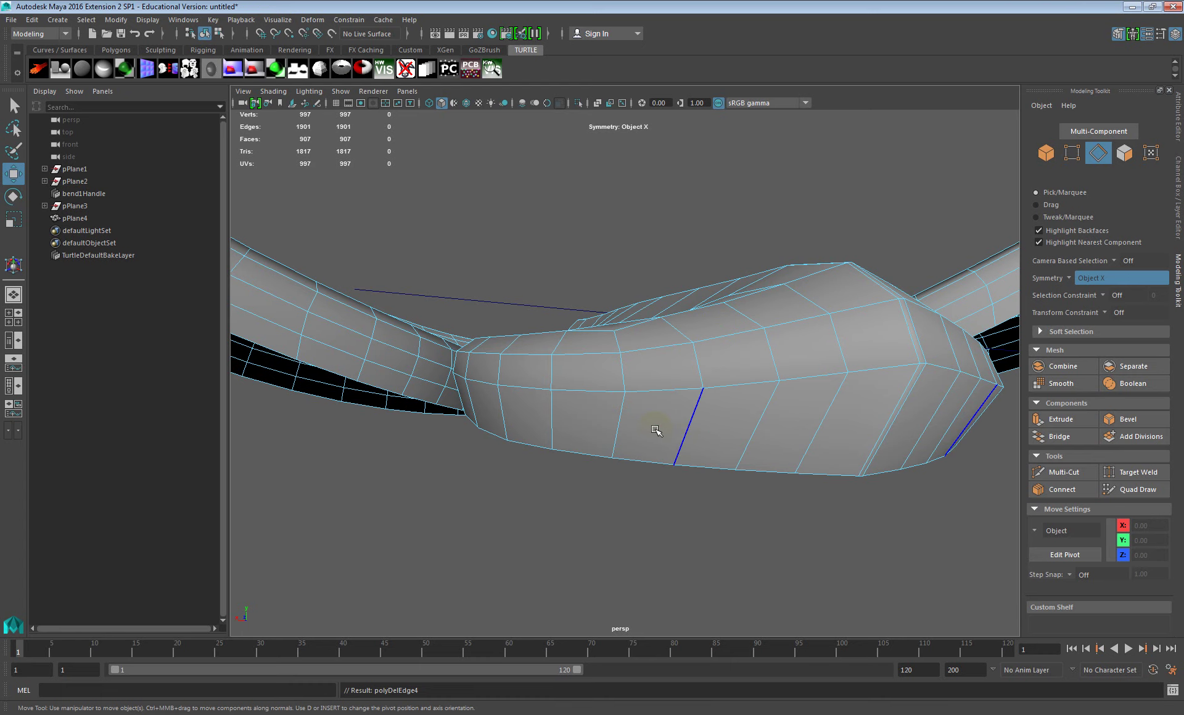
{"action": "right_click_drag", "start_coordinate": [696, 430], "coordinate": [676, 425], "text": "alt"}
{"action": "left_click_drag", "start_coordinate": [676, 426], "coordinate": [755, 429], "text": "alt"}
{"action": "right_click_drag", "start_coordinate": [743, 425], "coordinate": [719, 420], "text": "alt"}
{"action": "middle_click_drag", "start_coordinate": [668, 375], "coordinate": [690, 375], "text": "alt"}
{"action": "left_click", "coordinate": [372, 193]}
{"action": "left_click_drag", "start_coordinate": [570, 385], "coordinate": [674, 412], "text": "alt"}
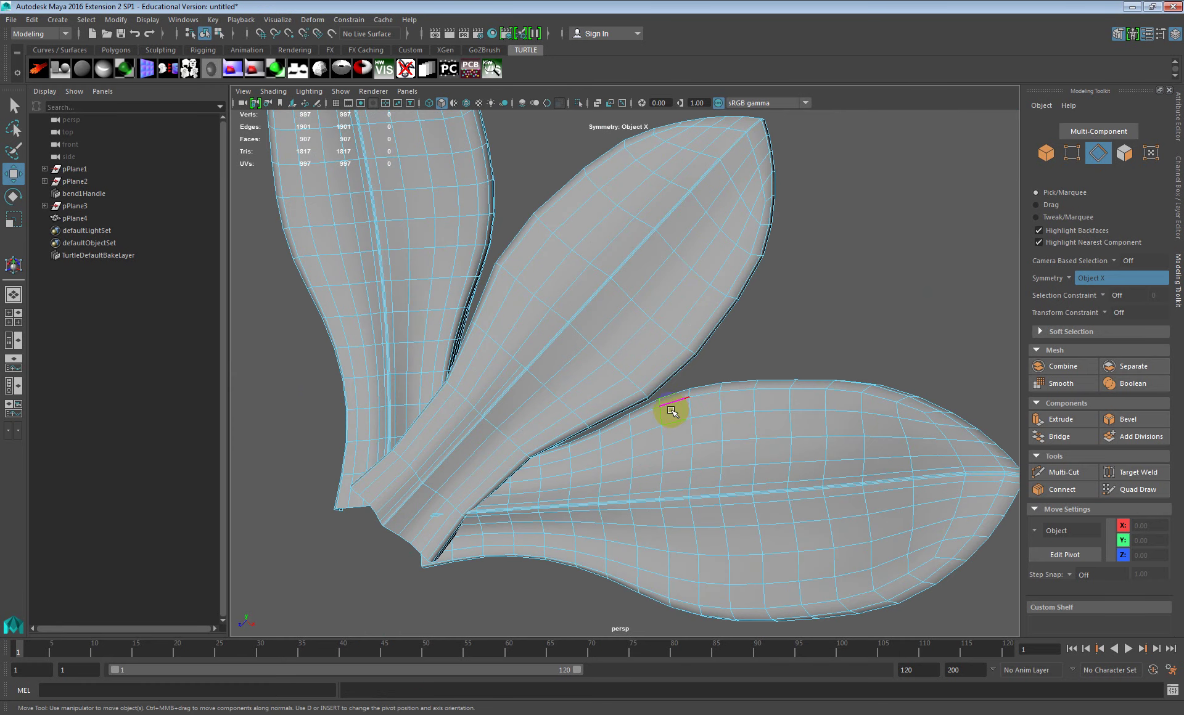
{"action": "right_click_drag", "start_coordinate": [674, 412], "coordinate": [660, 393], "text": "alt"}
{"action": "left_click_drag", "start_coordinate": [660, 393], "coordinate": [669, 432], "text": "alt"}
{"action": "middle_click_drag", "start_coordinate": [659, 441], "coordinate": [690, 344], "text": "alt"}
{"action": "right_click_drag", "start_coordinate": [689, 344], "coordinate": [703, 370], "text": "alt"}
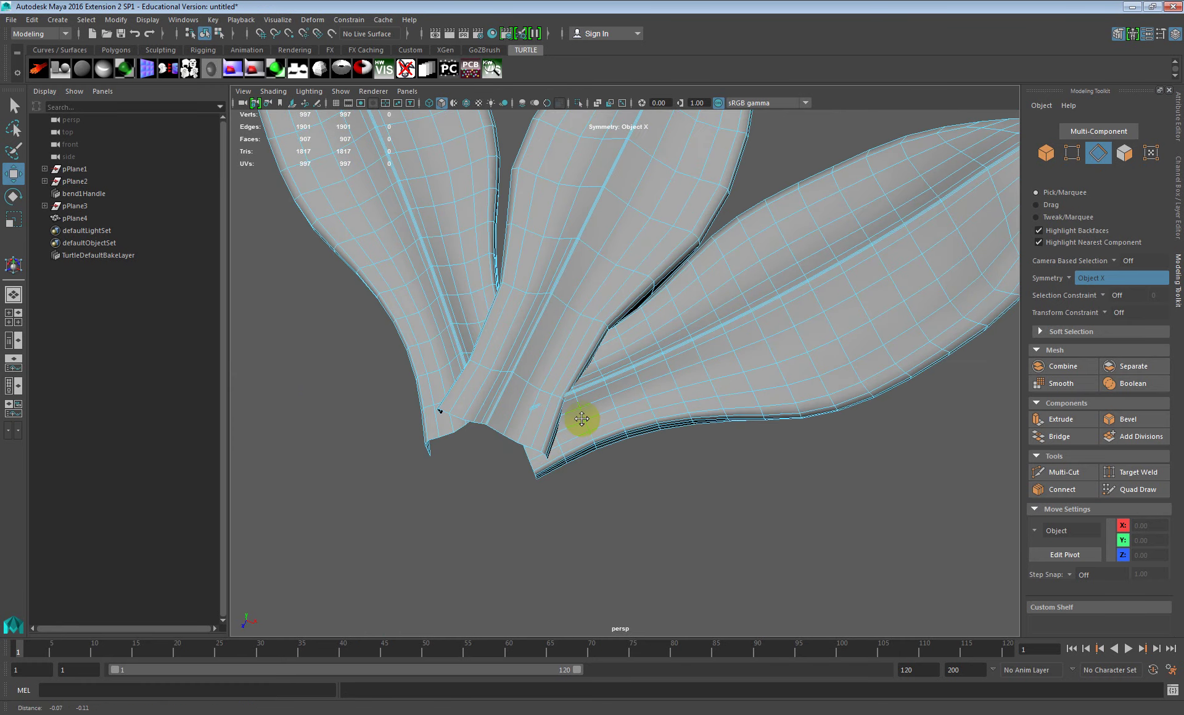
{"action": "left_click", "coordinate": [574, 429]}
{"action": "double_click", "coordinate": [579, 440], "text": "shift"}
{"action": "left_click", "coordinate": [634, 405], "text": "shift"}
{"action": "double_click", "coordinate": [637, 410], "text": "shift"}
{"action": "middle_click_drag", "start_coordinate": [677, 409], "coordinate": [604, 451], "text": "alt"}
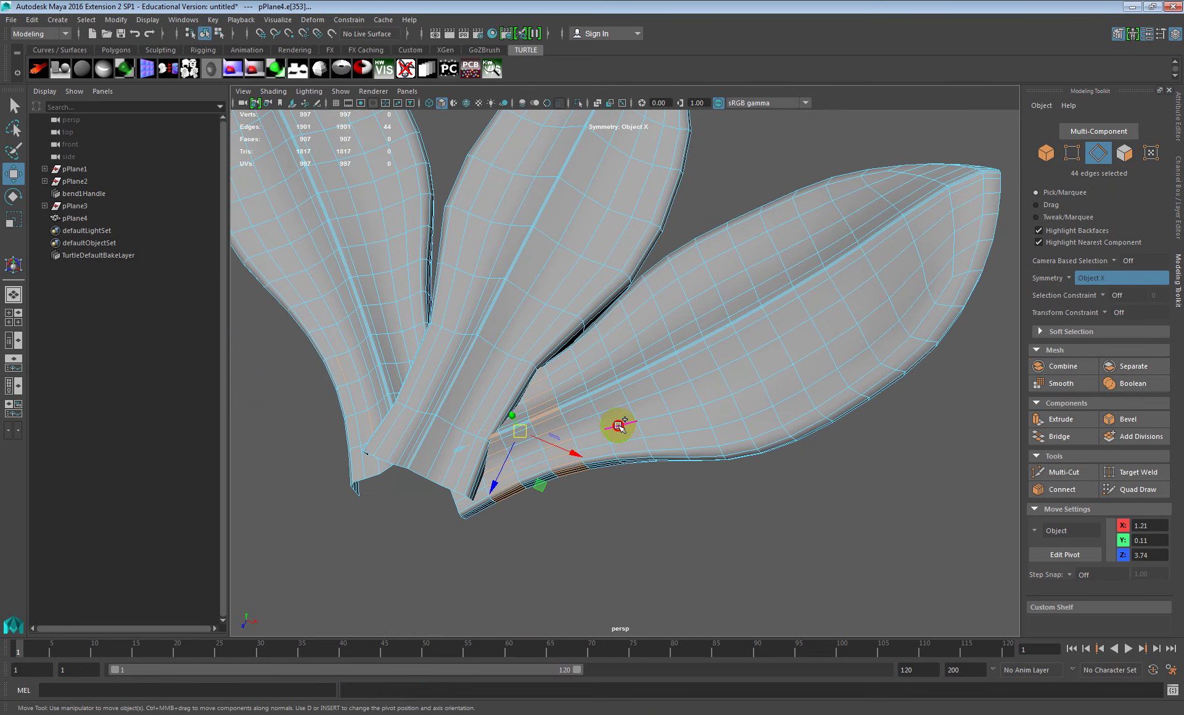
{"action": "double_click", "coordinate": [621, 439], "text": "shift"}
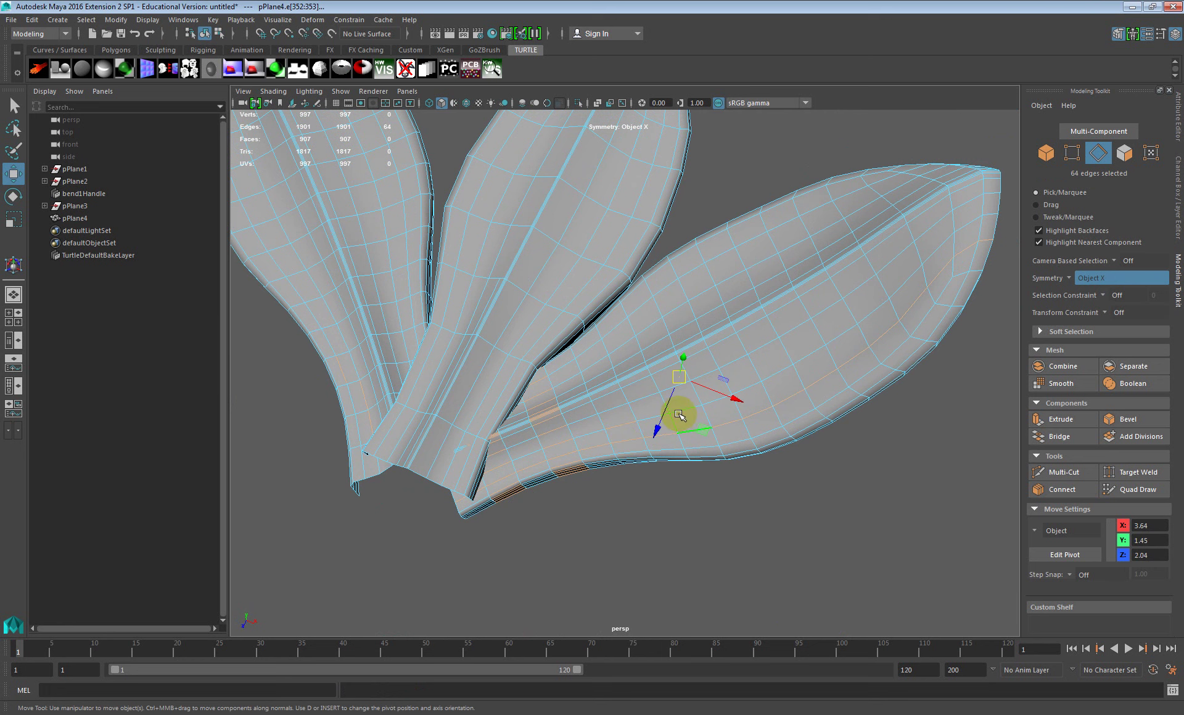
{"action": "double_click", "coordinate": [702, 435], "text": "shift"}
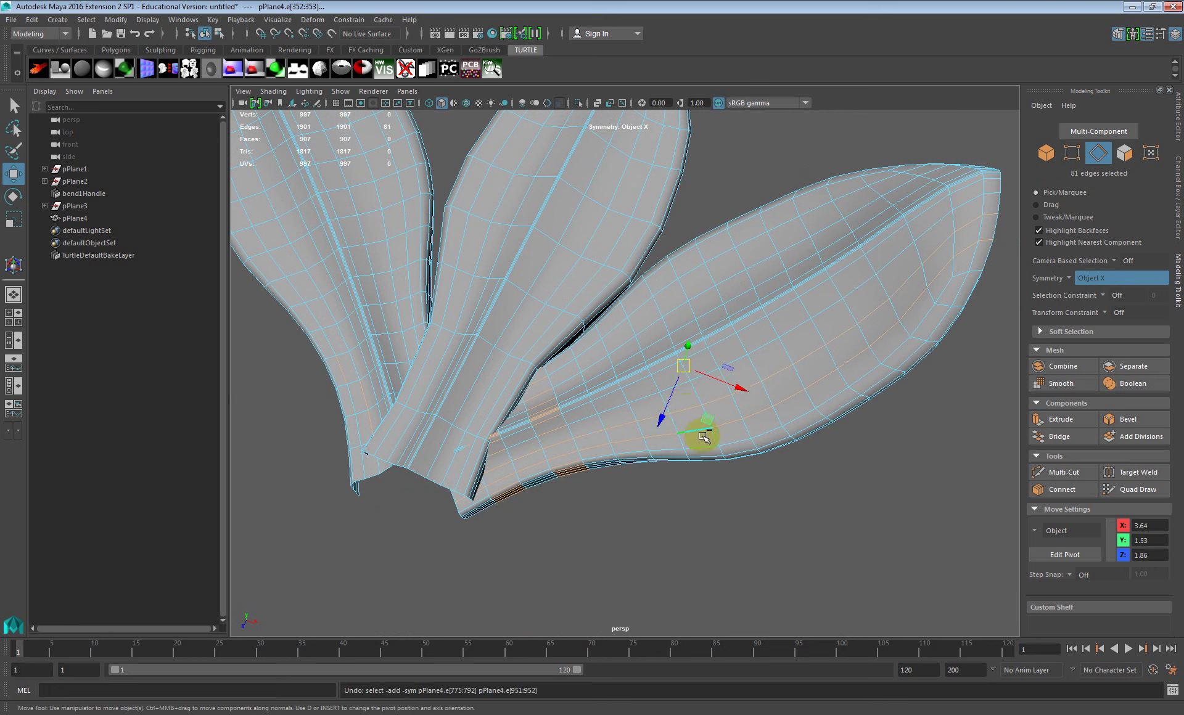
{"action": "left_click", "coordinate": [716, 512]}
Select alternate rings of lengthwise edges along the right leaf, from its stem towards the tip
{"action": "double_click", "coordinate": [554, 434]}
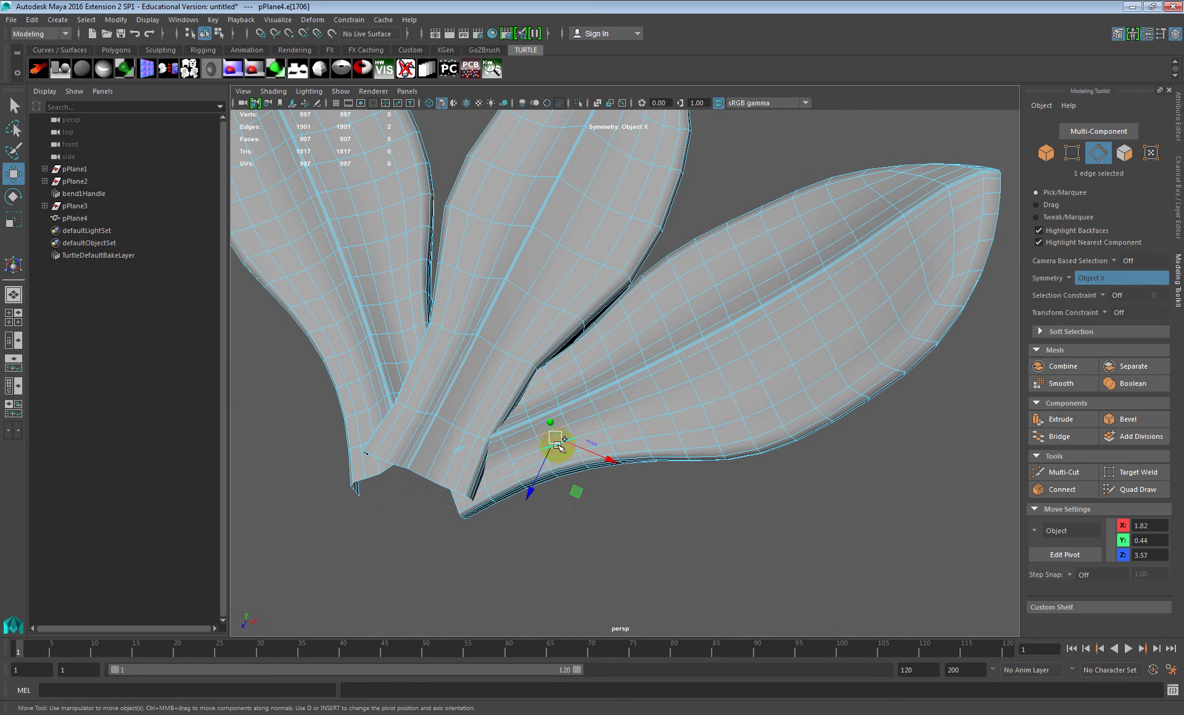
{"action": "double_click", "coordinate": [616, 412], "text": "shift"}
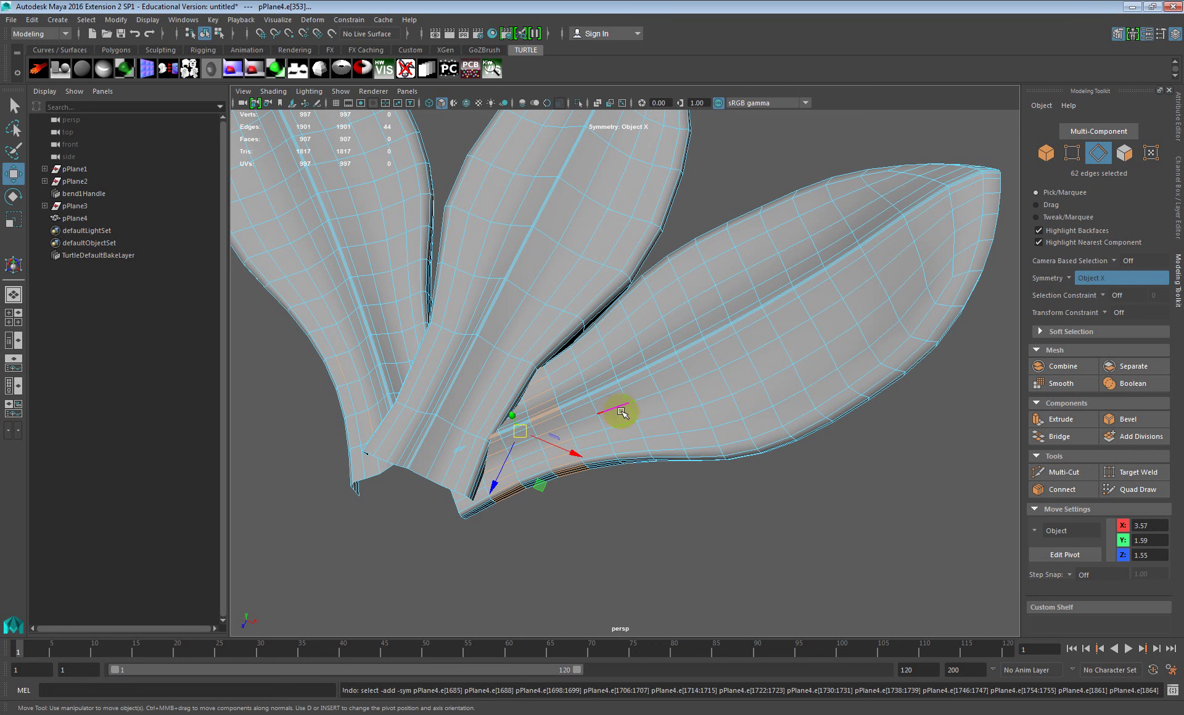
{"action": "double_click", "coordinate": [627, 425], "text": "shift"}
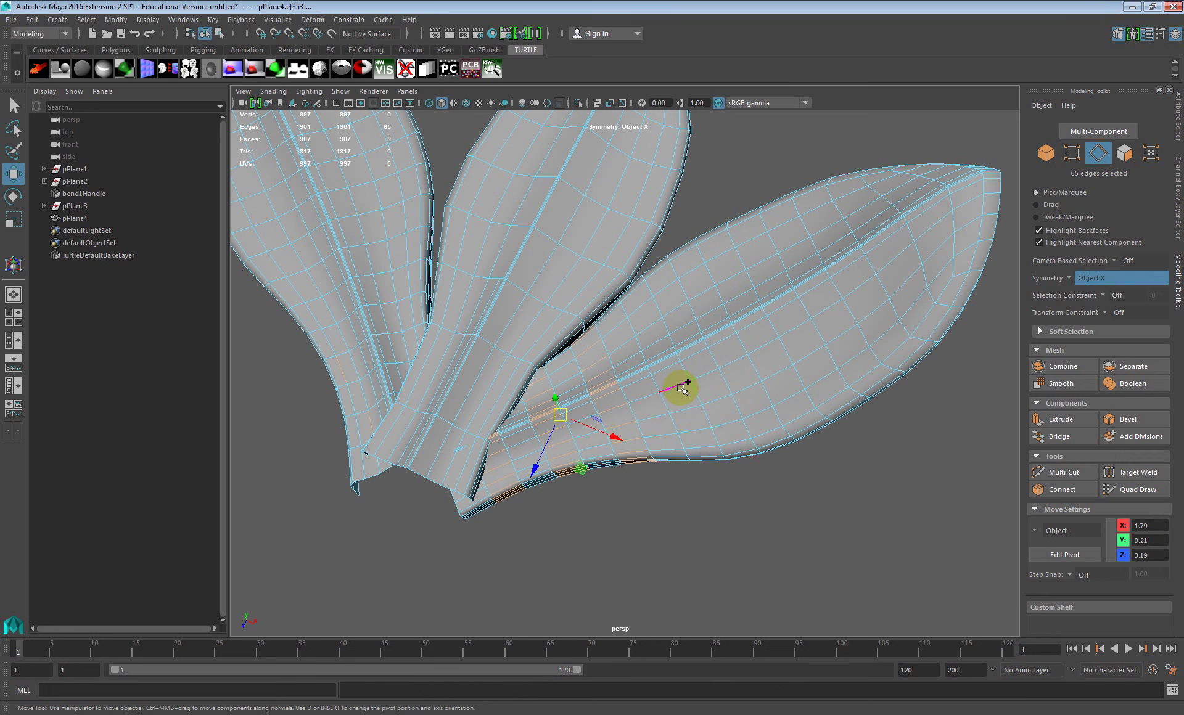
{"action": "double_click", "coordinate": [690, 412], "text": "shift"}
{"action": "double_click", "coordinate": [752, 387], "text": "shift"}
{"action": "left_click_drag", "start_coordinate": [753, 386], "coordinate": [711, 425], "text": "alt"}
{"action": "double_click", "coordinate": [726, 409], "text": "shift"}
Add one more edge ring near the right leaf's tip and collapse all selected rings
{"action": "double_click", "coordinate": [705, 390], "text": "shift"}
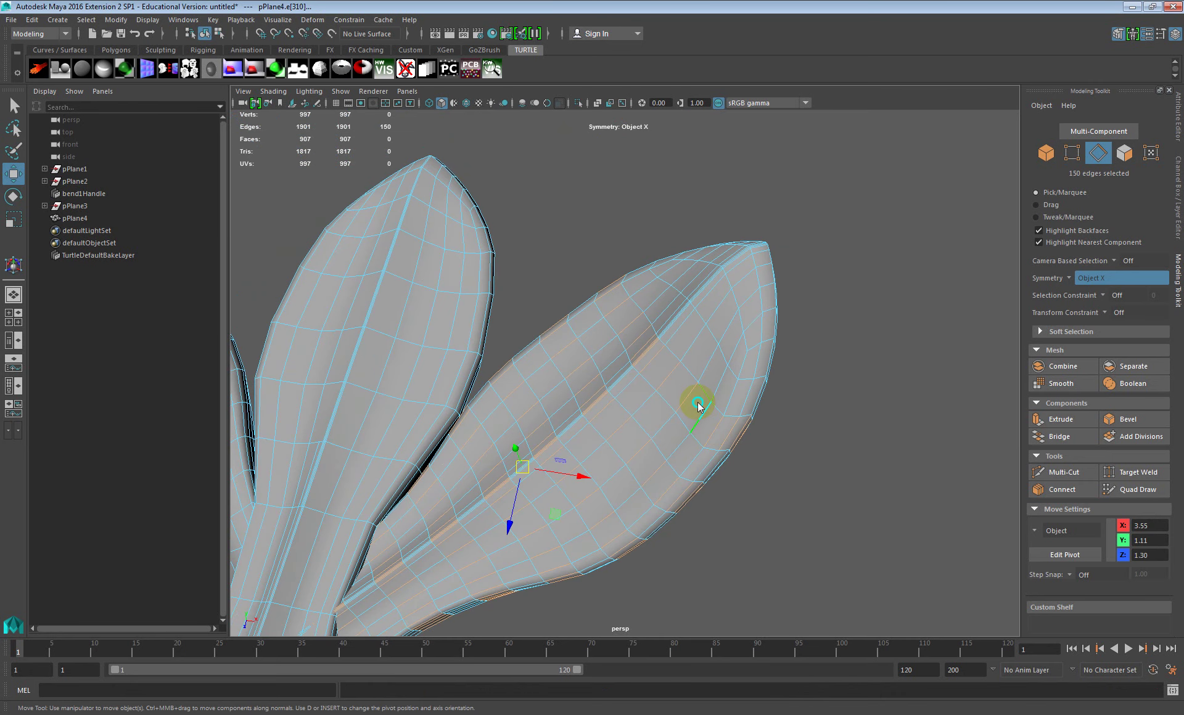
{"action": "right_click_drag", "start_coordinate": [702, 419], "coordinate": [765, 372], "text": "shift"}
{"action": "right_click_drag", "start_coordinate": [765, 372], "coordinate": [678, 400], "text": "alt"}
{"action": "left_click_drag", "start_coordinate": [678, 400], "coordinate": [616, 387], "text": "alt"}
{"action": "right_click_drag", "start_coordinate": [617, 388], "coordinate": [640, 383], "text": "alt"}
{"action": "left_click_drag", "start_coordinate": [639, 383], "coordinate": [666, 409], "text": "alt"}
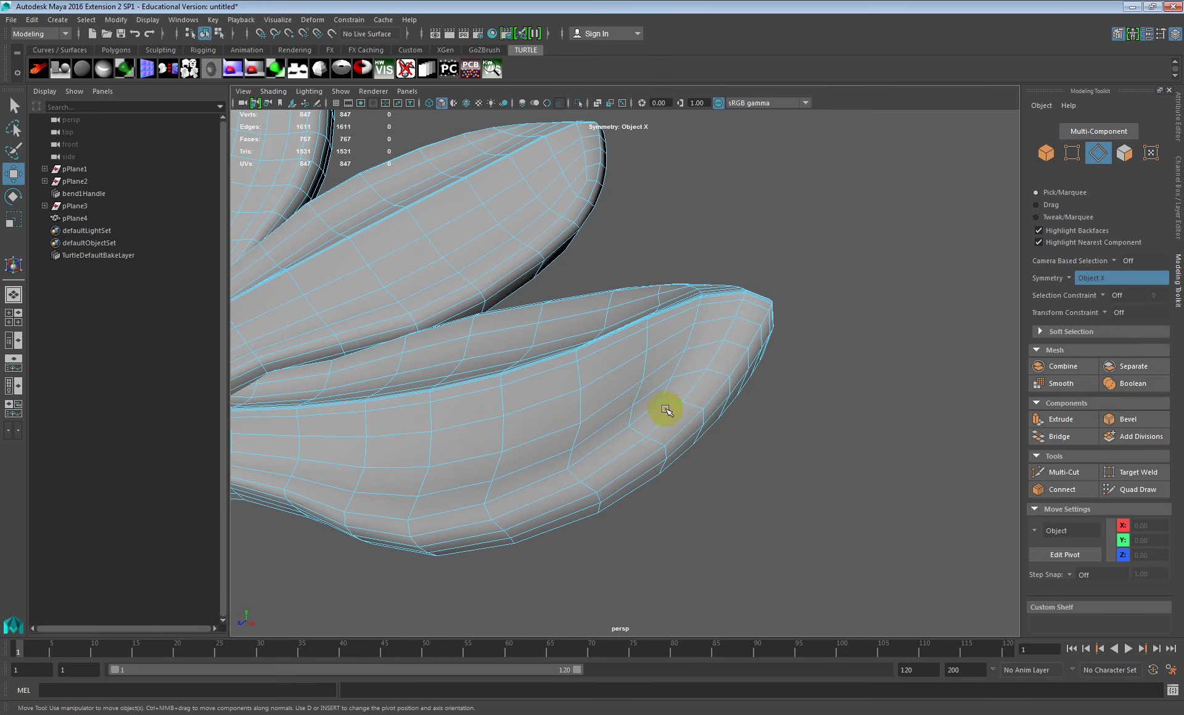
Examine the right leaf's reduced mesh and the whole three-leaf cluster from several angles
{"action": "right_click_drag", "start_coordinate": [658, 395], "coordinate": [636, 396], "text": "alt"}
{"action": "middle_click_drag", "start_coordinate": [512, 394], "coordinate": [728, 394], "text": "alt"}
{"action": "left_click_drag", "start_coordinate": [650, 390], "coordinate": [727, 396], "text": "alt"}
{"action": "middle_click_drag", "start_coordinate": [622, 395], "coordinate": [737, 395], "text": "alt"}
{"action": "left_click_drag", "start_coordinate": [738, 395], "coordinate": [722, 327], "text": "alt"}
{"action": "right_click_drag", "start_coordinate": [722, 327], "coordinate": [686, 379], "text": "alt"}
{"action": "middle_click_drag", "start_coordinate": [685, 380], "coordinate": [716, 405], "text": "alt"}
{"action": "right_click_drag", "start_coordinate": [715, 405], "coordinate": [740, 399], "text": "alt"}
{"action": "left_click_drag", "start_coordinate": [740, 399], "coordinate": [623, 383], "text": "alt"}
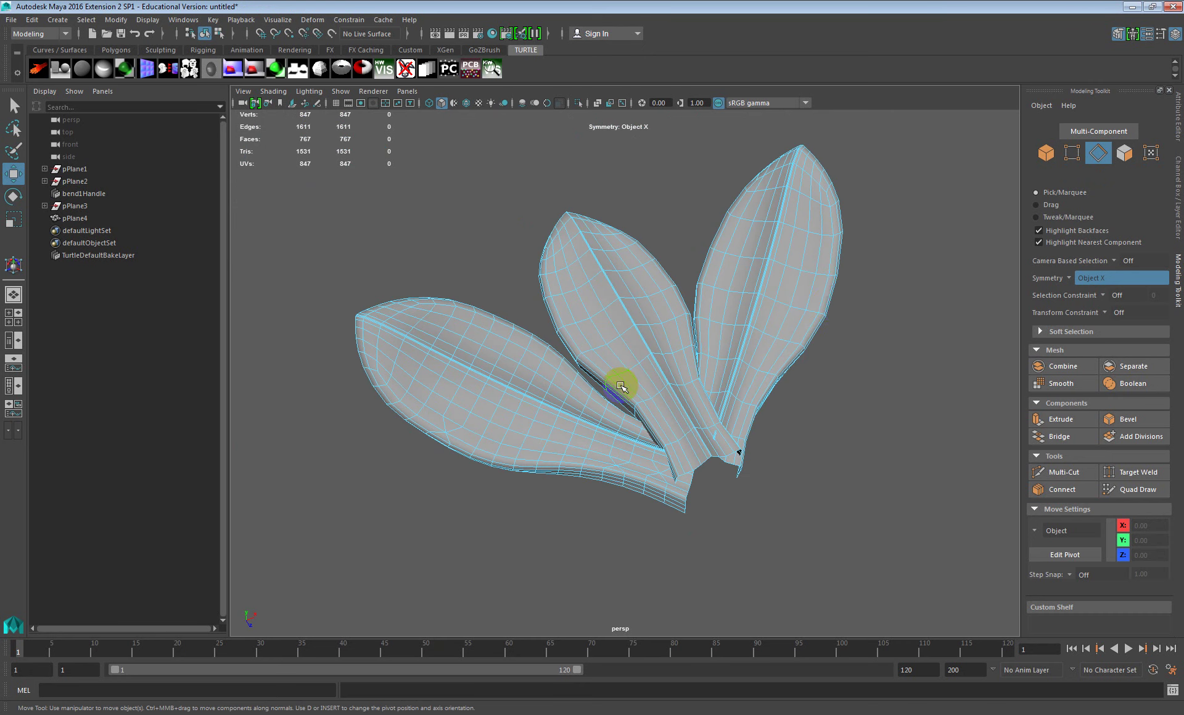
{"action": "left_click_drag", "start_coordinate": [528, 428], "coordinate": [658, 462], "text": "alt"}
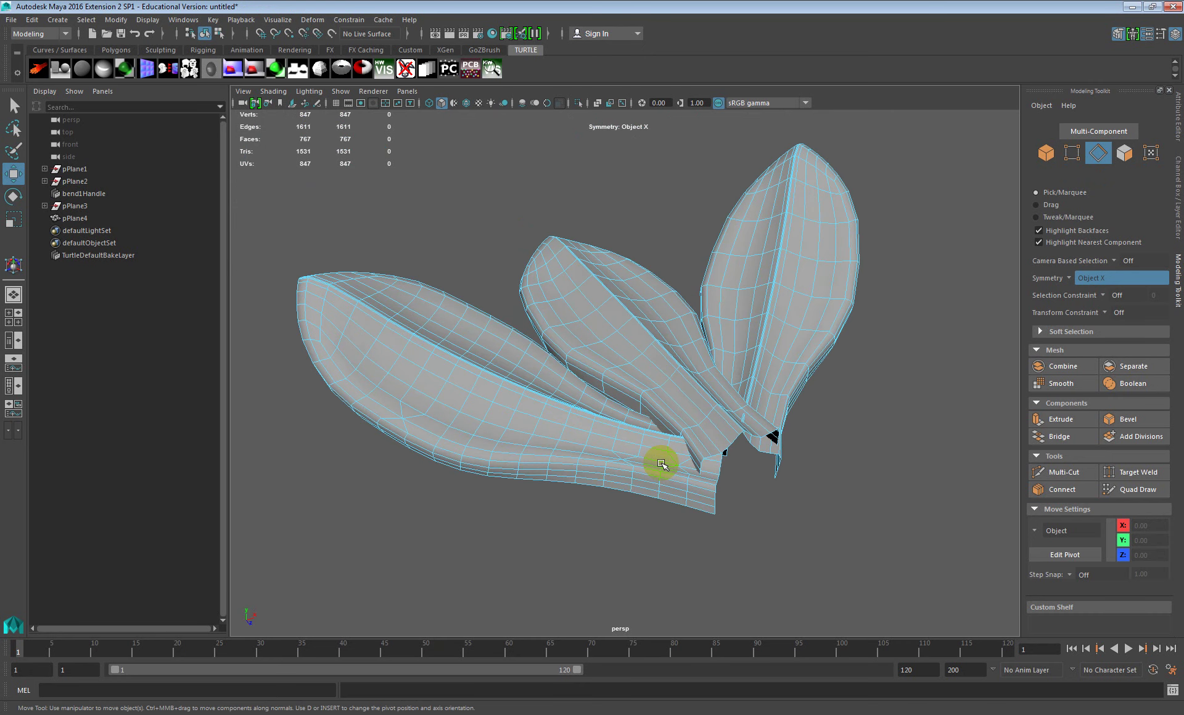
Undo the right leaf's collapse, leave the last added edge ring out of the selection and collapse the remaining rings
{"action": "double_click", "coordinate": [683, 476]}
{"action": "left_click_drag", "start_coordinate": [712, 529], "coordinate": [480, 376]}
{"action": "left_click_drag", "start_coordinate": [502, 417], "coordinate": [517, 433], "text": "alt"}
{"action": "left_click_drag", "start_coordinate": [326, 235], "coordinate": [635, 566]}
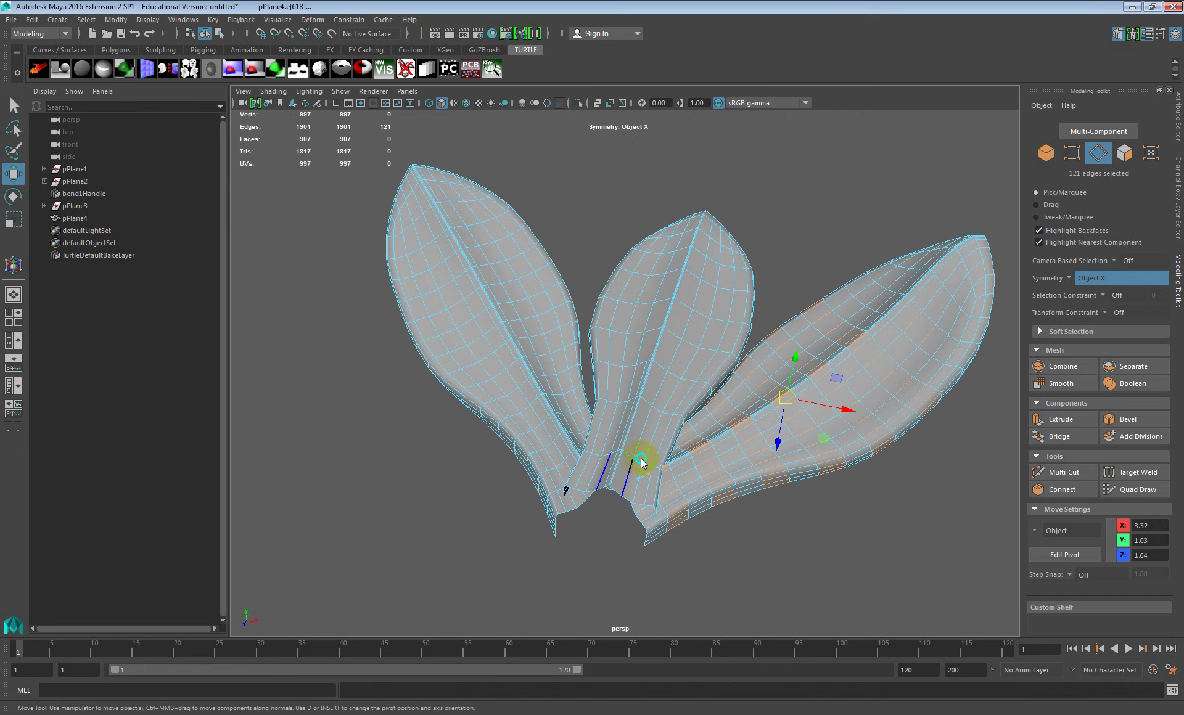
{"action": "key", "text": "Delete"}
{"action": "right_click_drag", "start_coordinate": [711, 443], "coordinate": [708, 454], "text": "alt"}
{"action": "left_click_drag", "start_coordinate": [708, 455], "coordinate": [638, 426], "text": "alt"}
Return the leaf cluster to object mode and delete all construction history in the scene
{"action": "key", "text": "F8"}
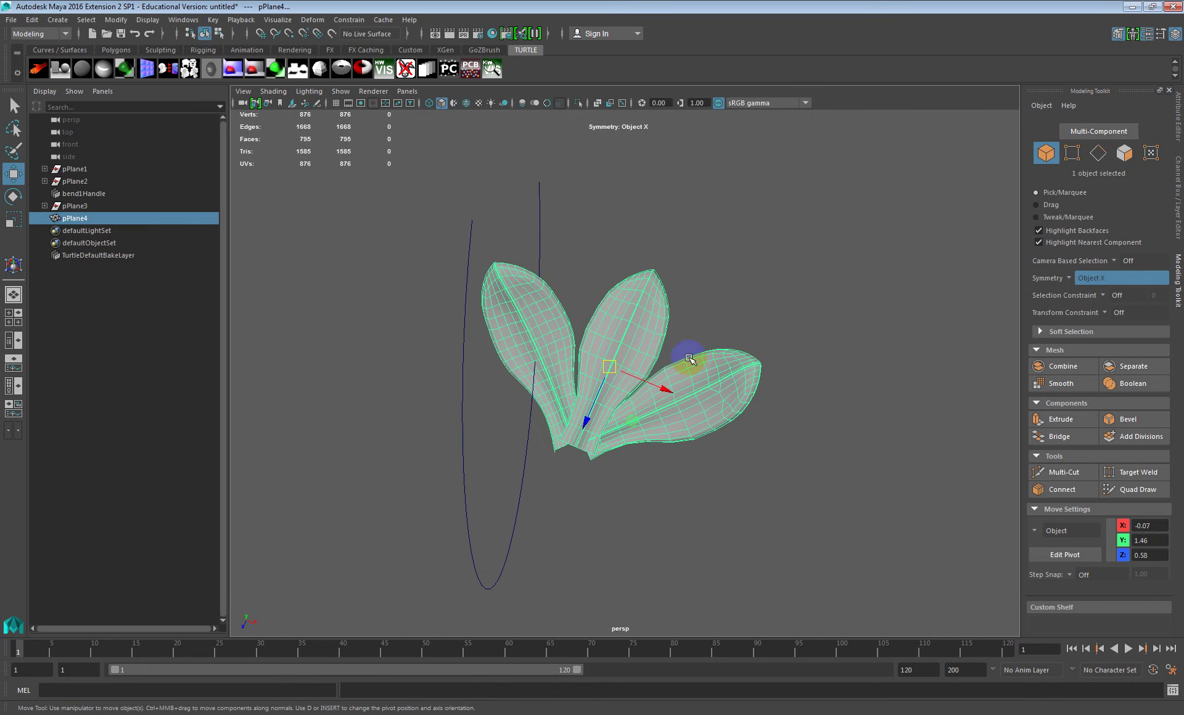
{"action": "right_click_drag", "start_coordinate": [678, 355], "coordinate": [627, 417], "text": "alt"}
{"action": "left_click_drag", "start_coordinate": [627, 418], "coordinate": [537, 406], "text": "alt"}
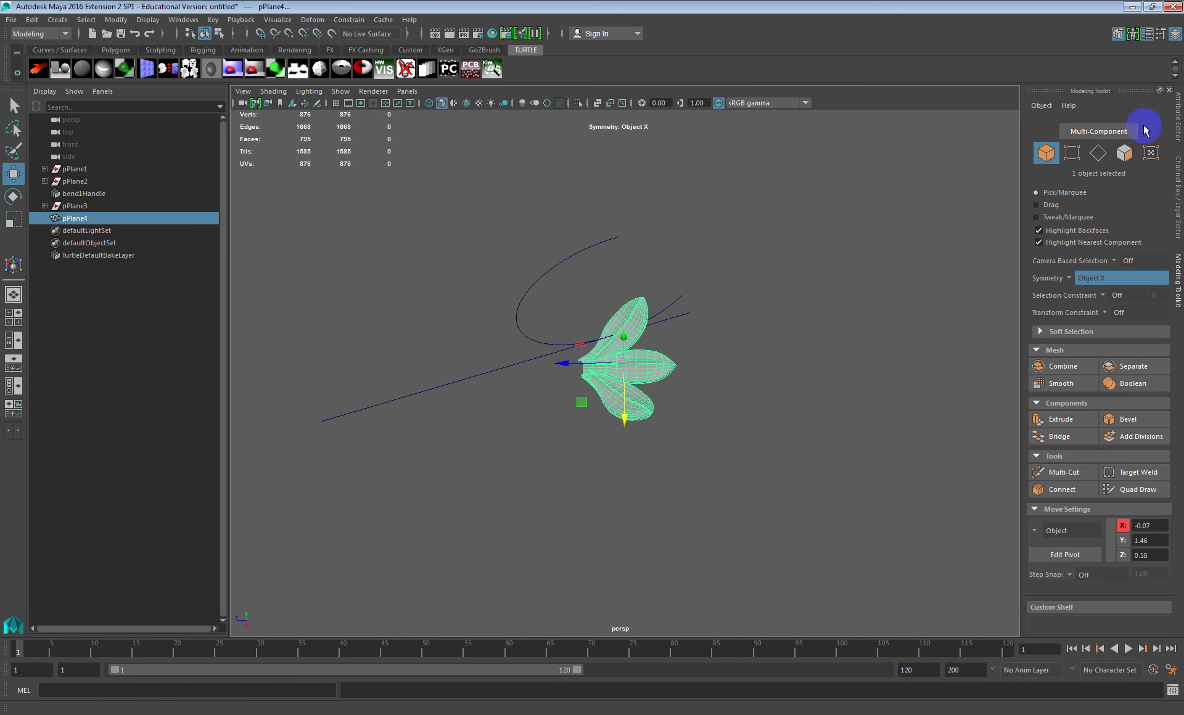
{"action": "left_click", "coordinate": [1178, 123]}
{"action": "left_click", "coordinate": [1180, 174]}
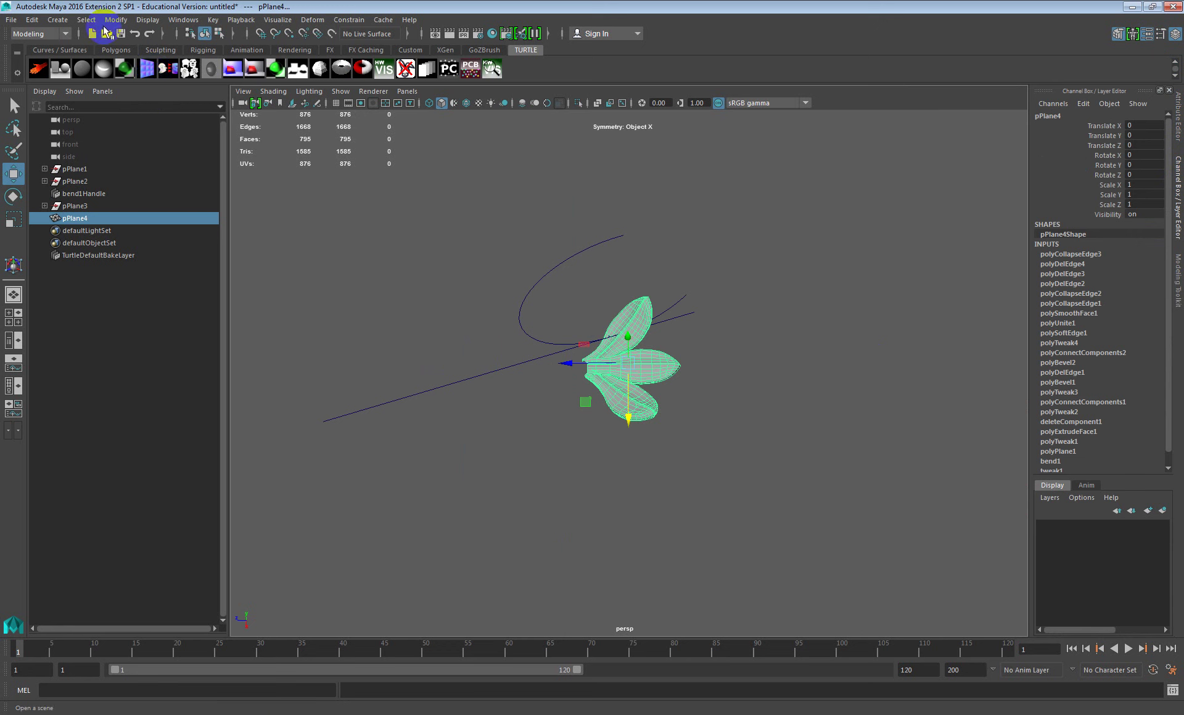
{"action": "left_click", "coordinate": [116, 20]}
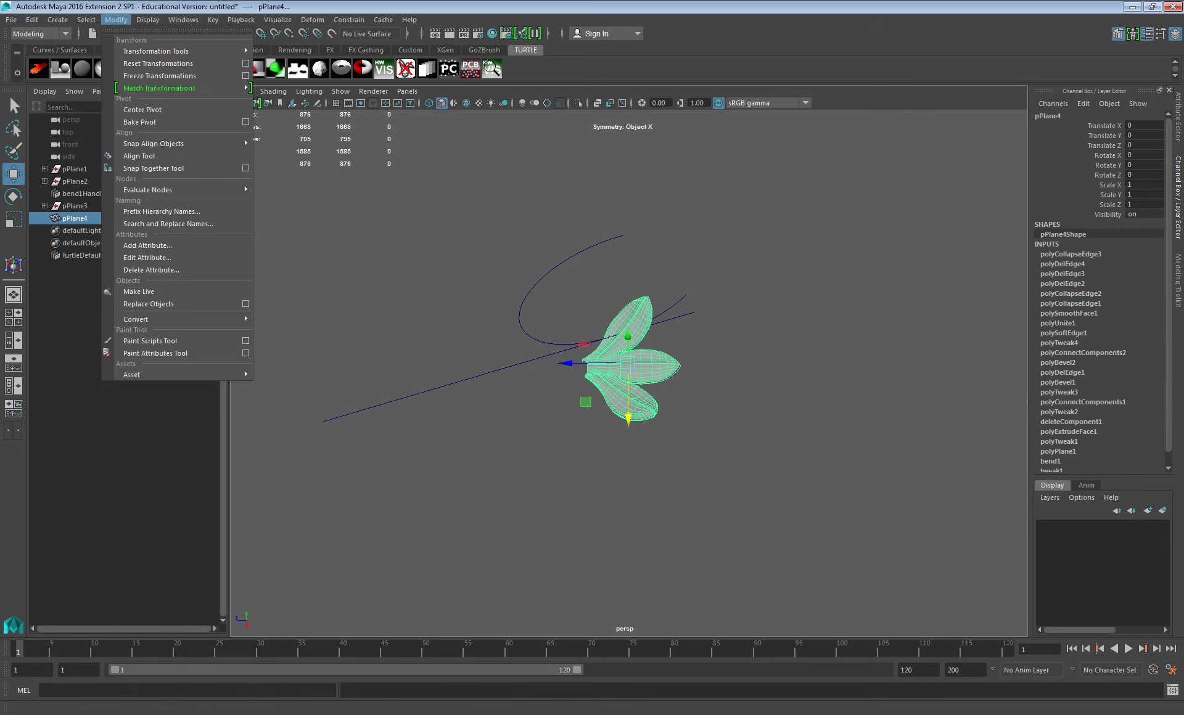
{"action": "left_click", "coordinate": [32, 19]}
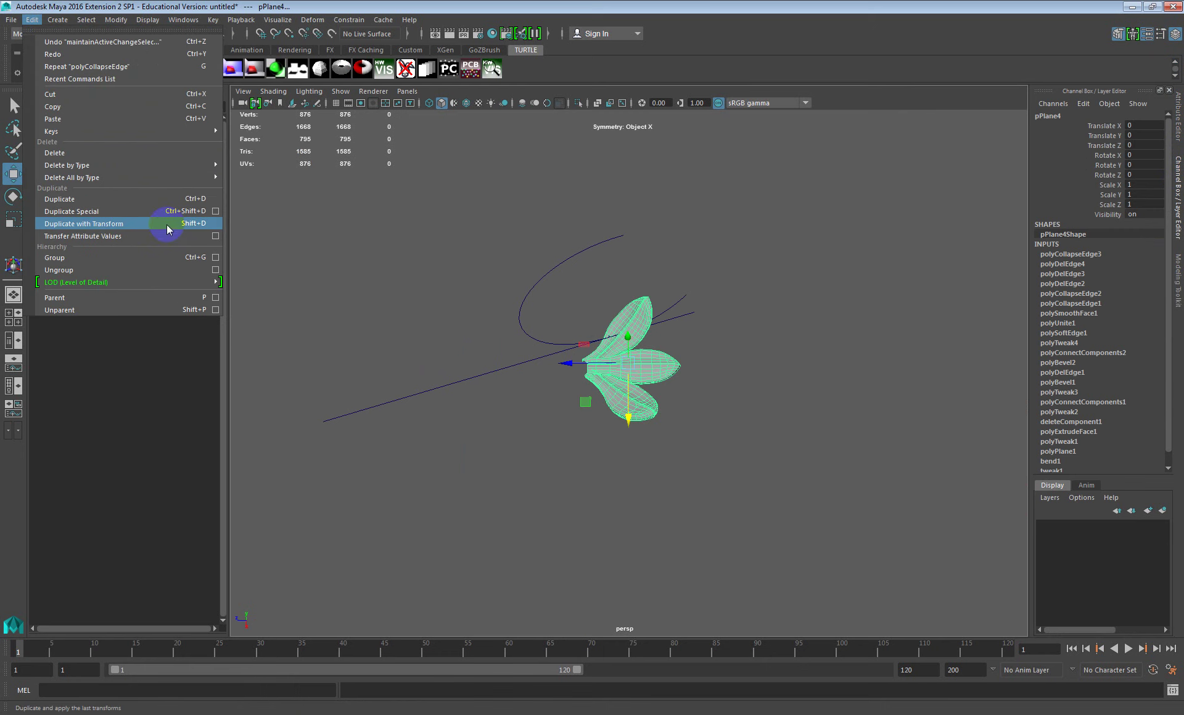
{"action": "mouse_move", "coordinate": [161, 169]}
{"action": "left_click", "coordinate": [273, 176]}
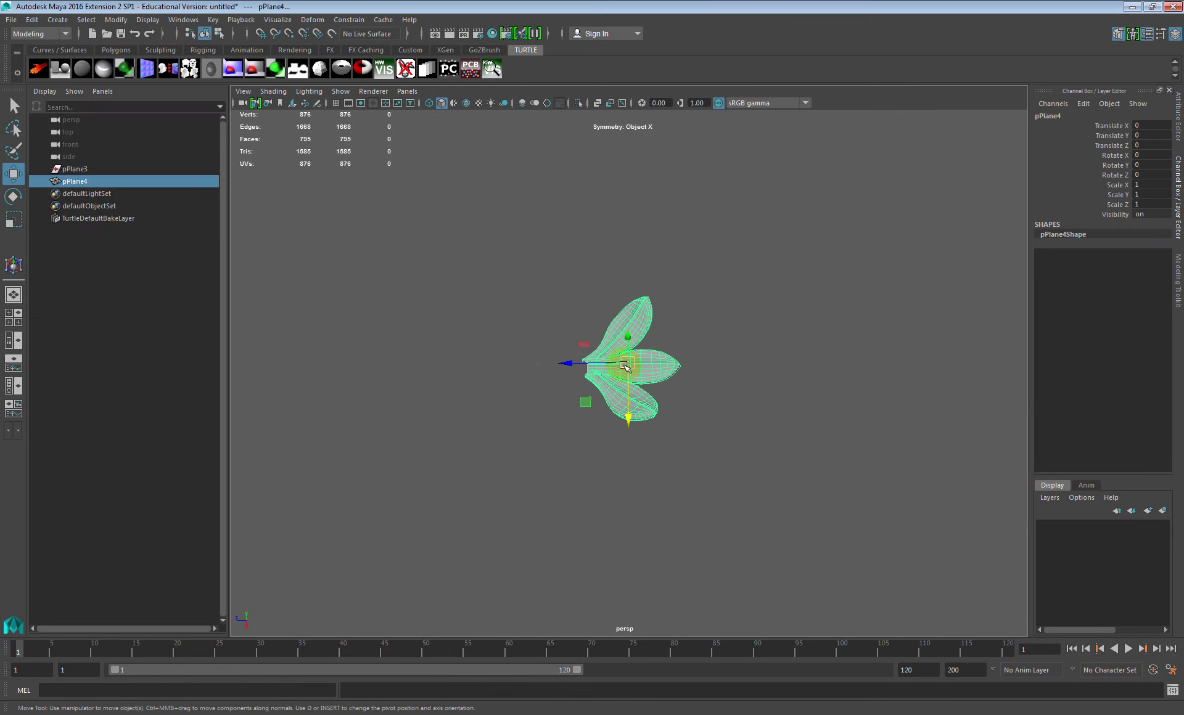
Move the cluster's pivot along its Z axis to the base where the three stems meet
{"action": "left_click_drag", "start_coordinate": [623, 381], "coordinate": [697, 380], "text": "alt"}
{"action": "scroll", "coordinate": [635, 379], "scroll_direction": "up", "scroll_amount": 5}
{"action": "scroll", "coordinate": [691, 375], "scroll_direction": "down", "scroll_amount": 5}
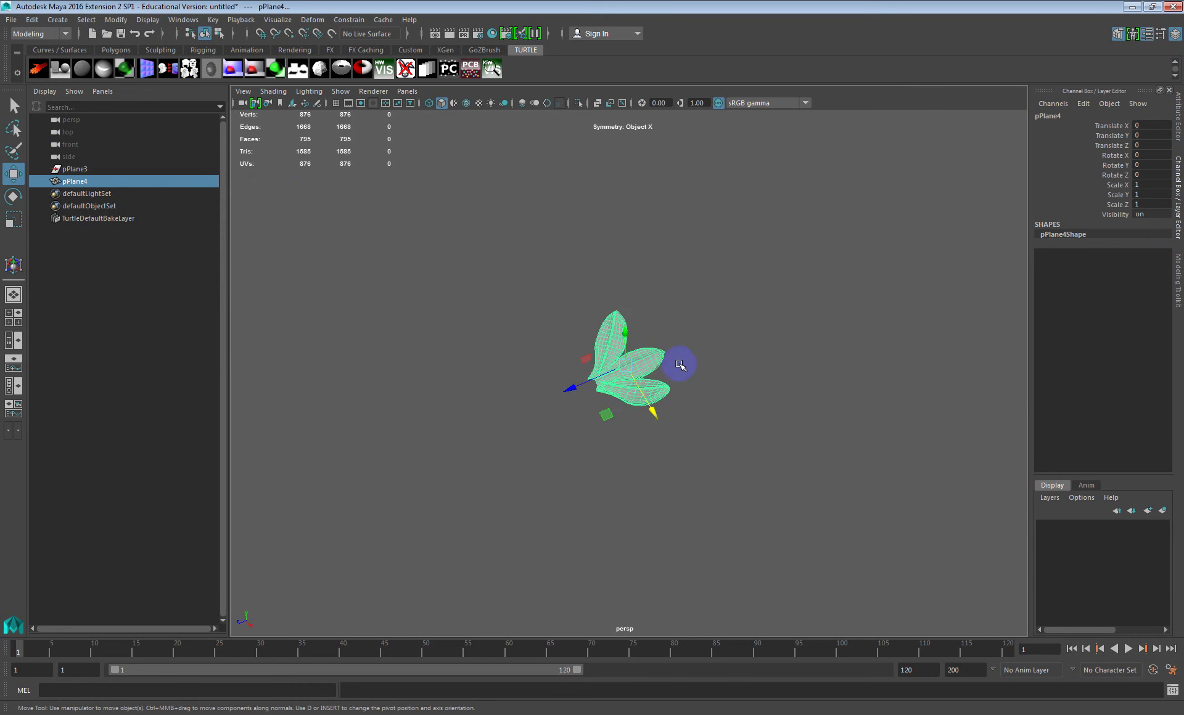
{"action": "middle_click_drag", "start_coordinate": [664, 384], "coordinate": [698, 373], "text": "alt"}
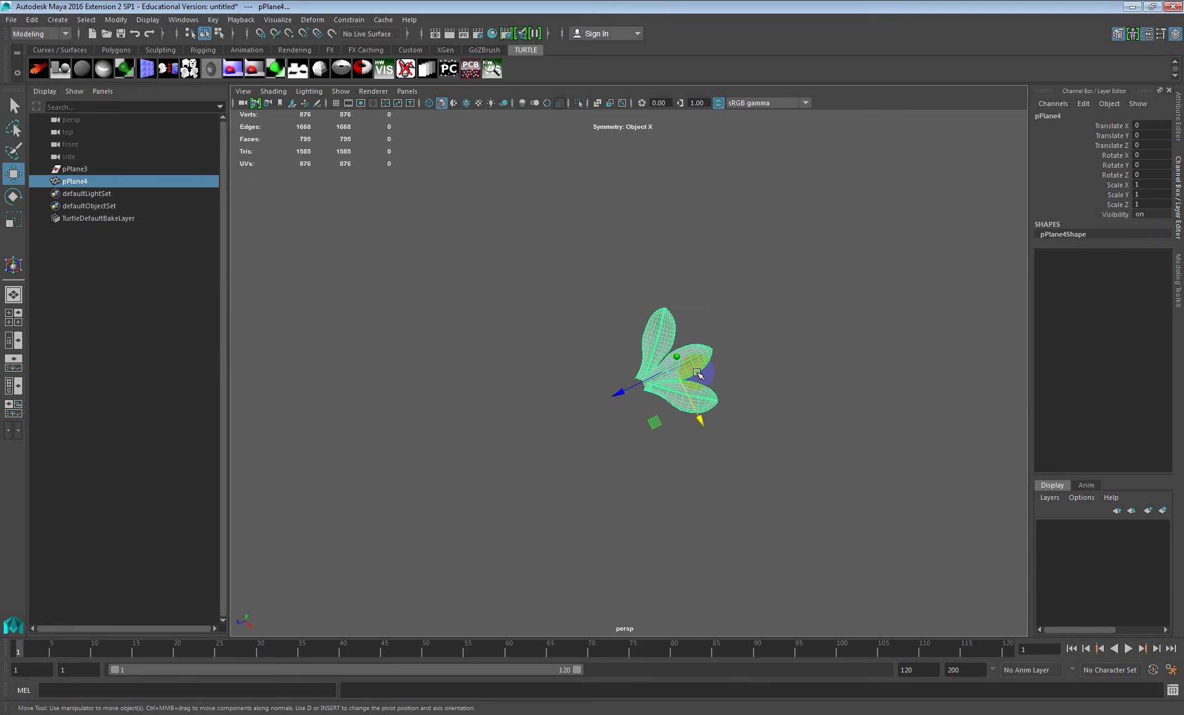
{"action": "right_click", "coordinate": [671, 390]}
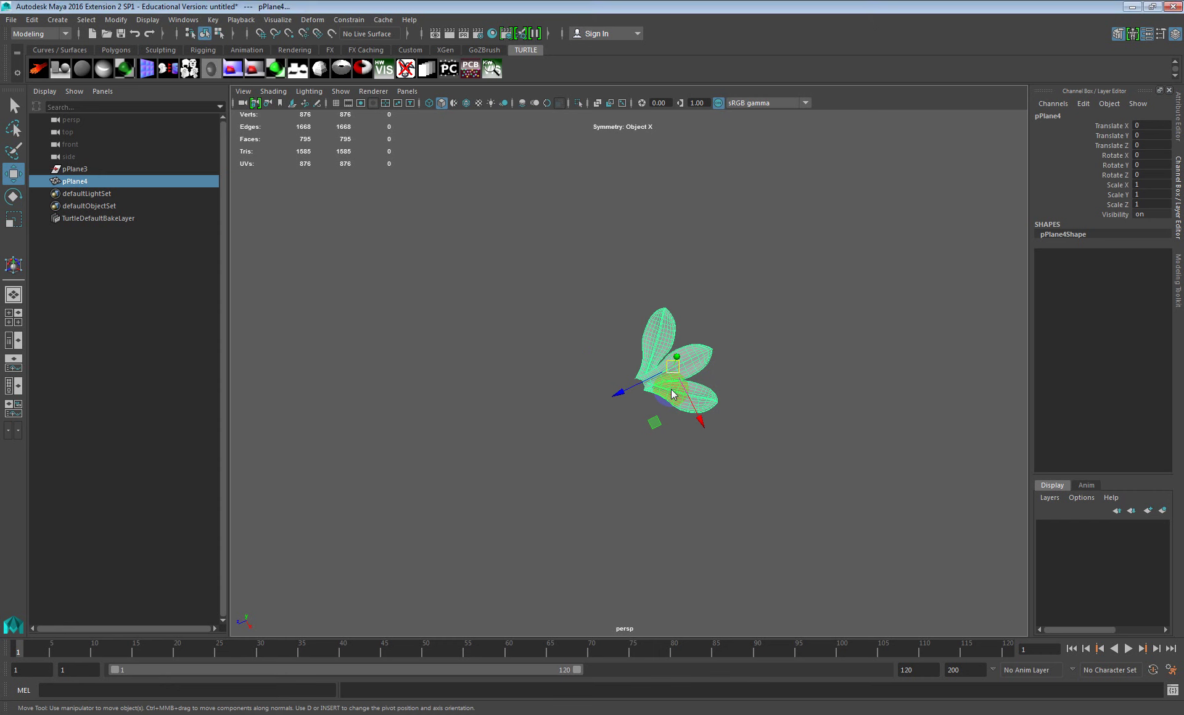
{"action": "scroll", "coordinate": [690, 370], "scroll_direction": "up", "scroll_amount": 3}
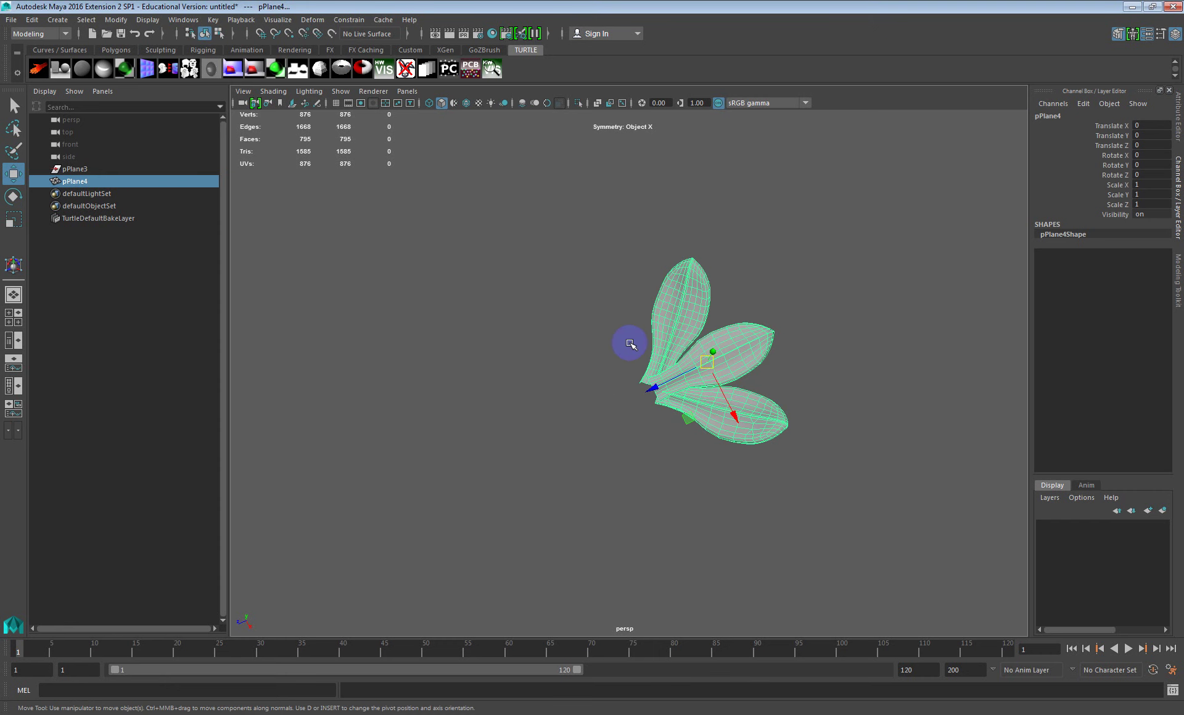
{"action": "key", "text": "d"}
{"action": "left_click_drag", "start_coordinate": [668, 378], "coordinate": [621, 400]}
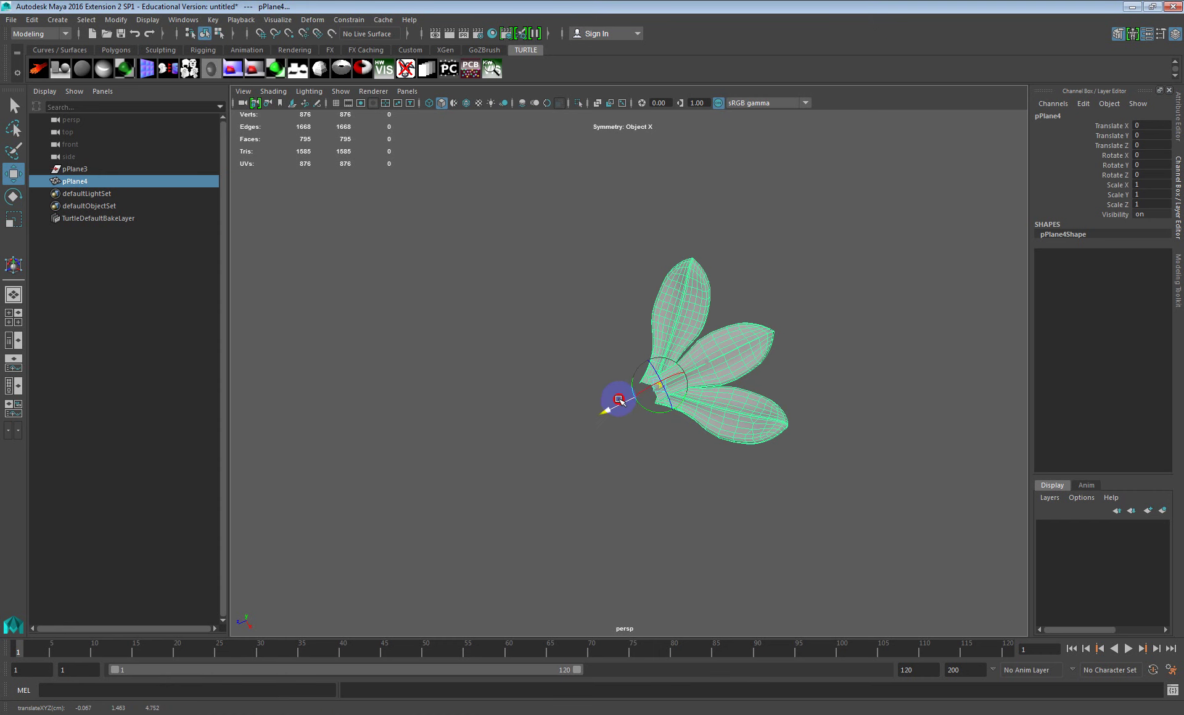
{"action": "left_click", "coordinate": [699, 388]}
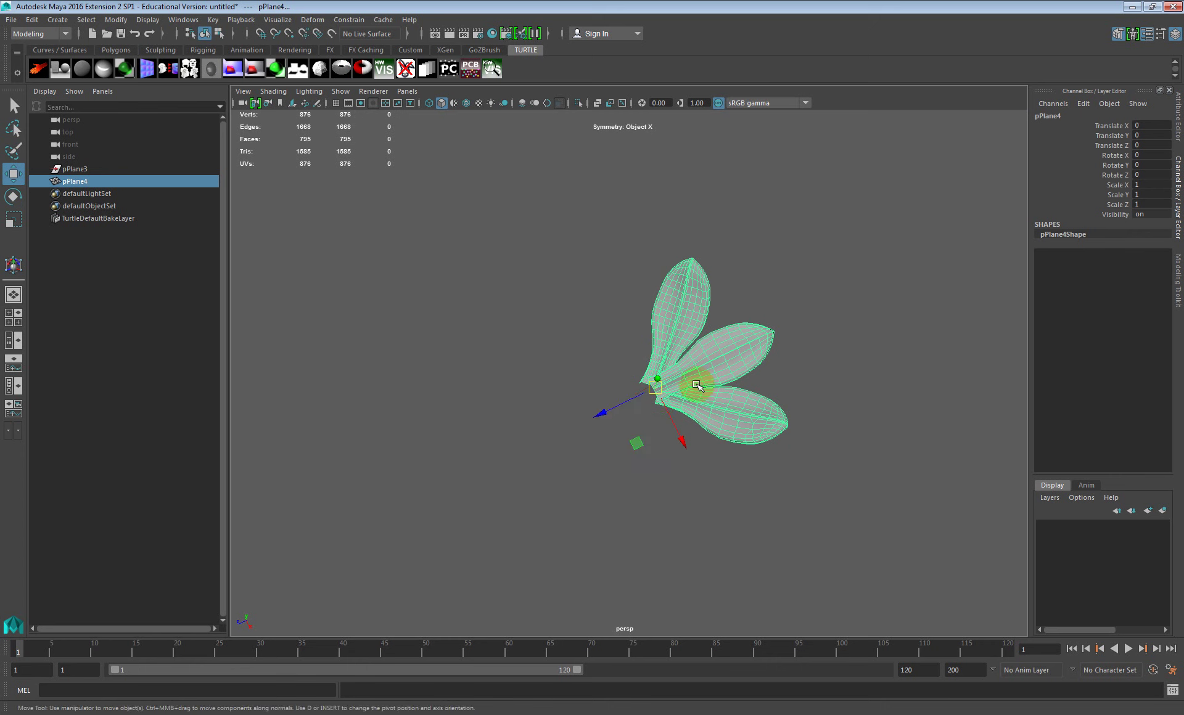
Duplicate the three-leaf cluster, rotate the copy to 140 degrees about Y and position its stems against the original's base
{"action": "key", "text": "e"}
{"action": "key", "text": "ctrl+d"}
{"action": "left_click_drag", "start_coordinate": [640, 431], "coordinate": [765, 453]}
{"action": "key", "text": "w"}
{"action": "left_click_drag", "start_coordinate": [709, 409], "coordinate": [632, 373]}
{"action": "scroll", "coordinate": [689, 400], "scroll_direction": "down", "scroll_amount": 3}
{"action": "scroll", "coordinate": [689, 394], "scroll_direction": "up", "scroll_amount": 2}
{"action": "scroll", "coordinate": [689, 394], "scroll_direction": "up", "scroll_amount": 3}
{"action": "scroll", "coordinate": [587, 379], "scroll_direction": "up", "scroll_amount": 5}
{"action": "middle_click_drag", "start_coordinate": [632, 373], "coordinate": [594, 367], "text": "alt"}
{"action": "scroll", "coordinate": [574, 370], "scroll_direction": "down", "scroll_amount": 5}
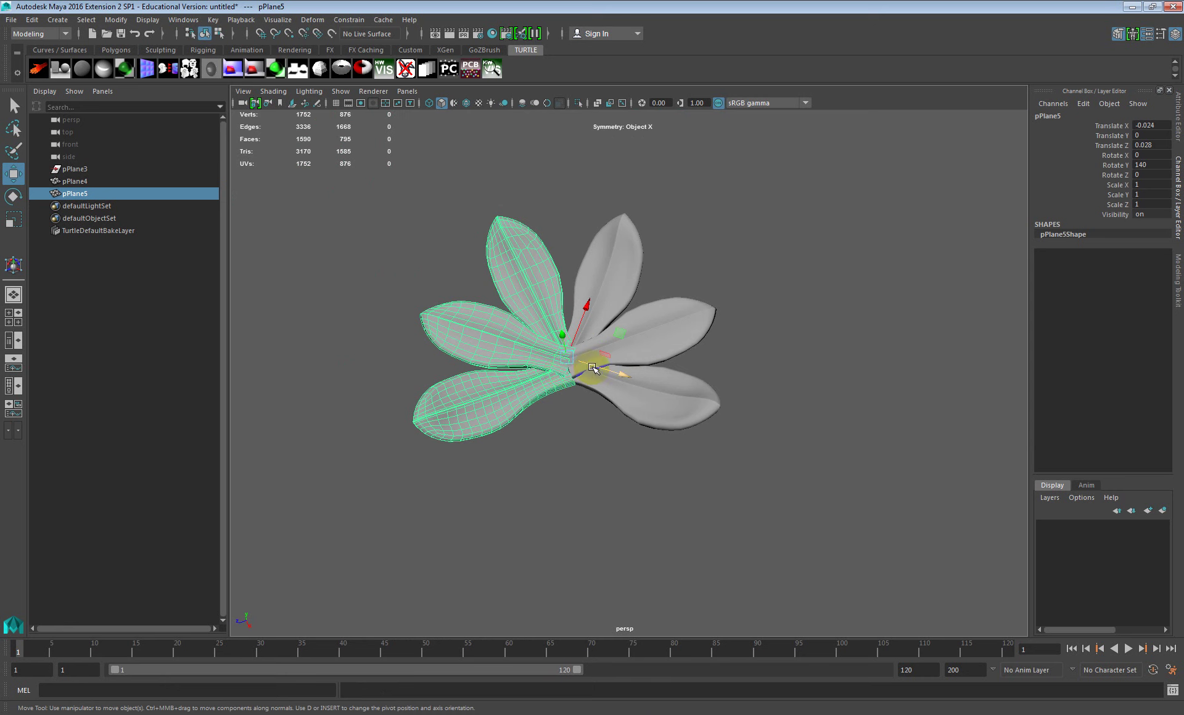
Switch to the browser and look through the filigree image results for leaf and scroll ornament references
{"action": "left_click_drag", "start_coordinate": [0, 62], "coordinate": [658, 75]}
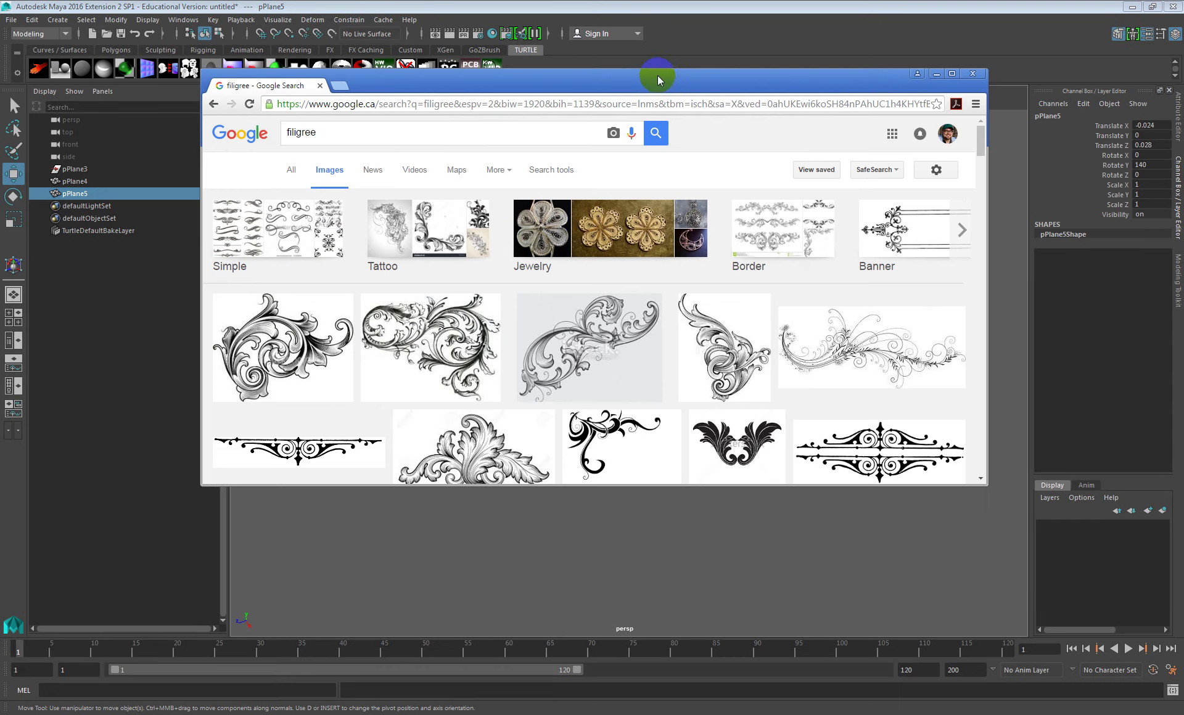
{"action": "scroll", "coordinate": [696, 341], "scroll_direction": "down", "scroll_amount": 1}
{"action": "scroll", "coordinate": [695, 341], "scroll_direction": "down", "scroll_amount": 1}
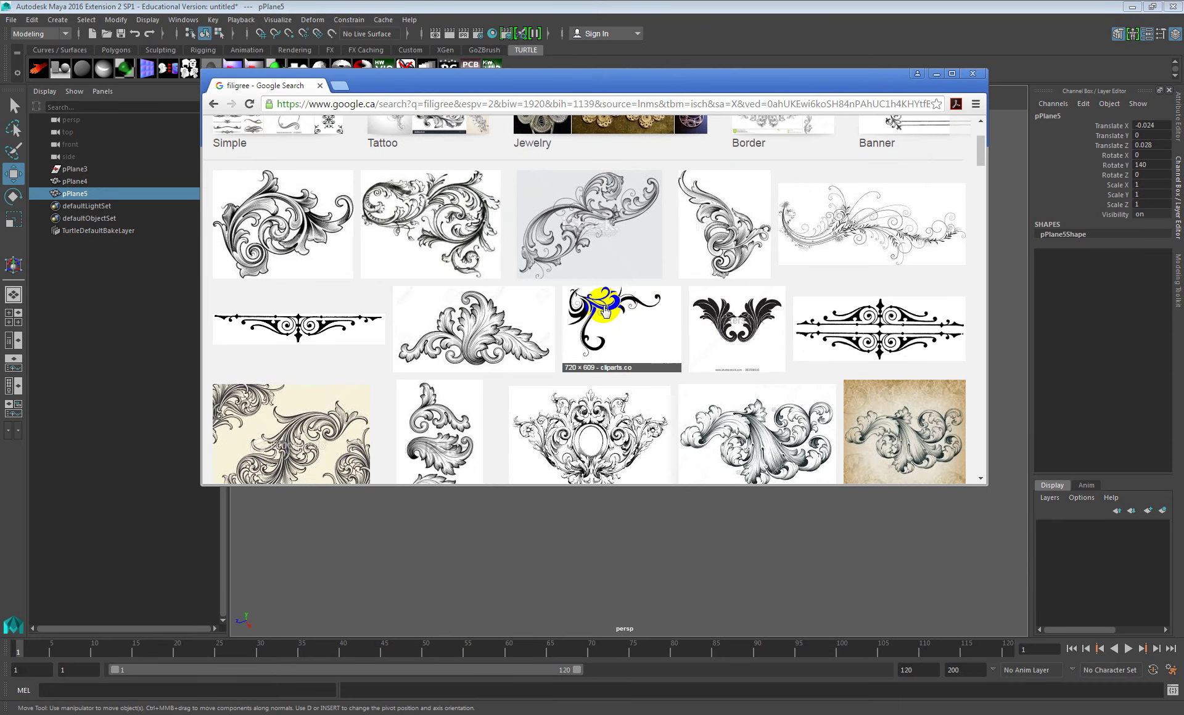
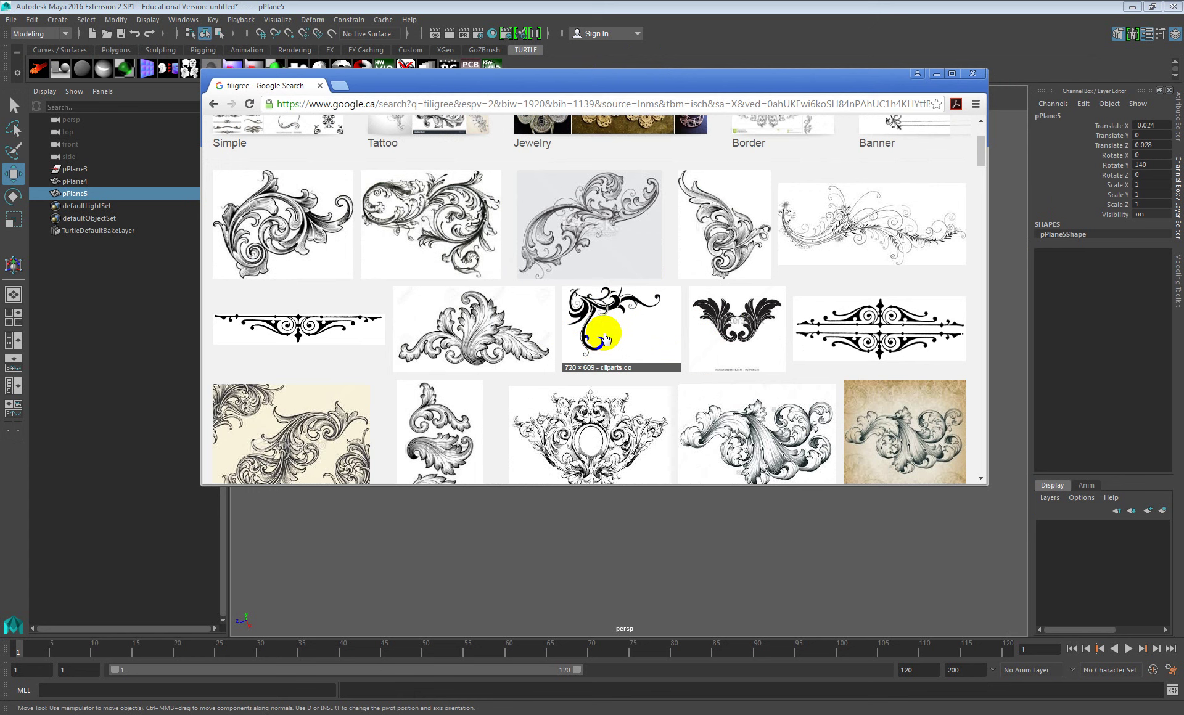
{"action": "scroll", "coordinate": [512, 356], "scroll_direction": "down", "scroll_amount": 2}
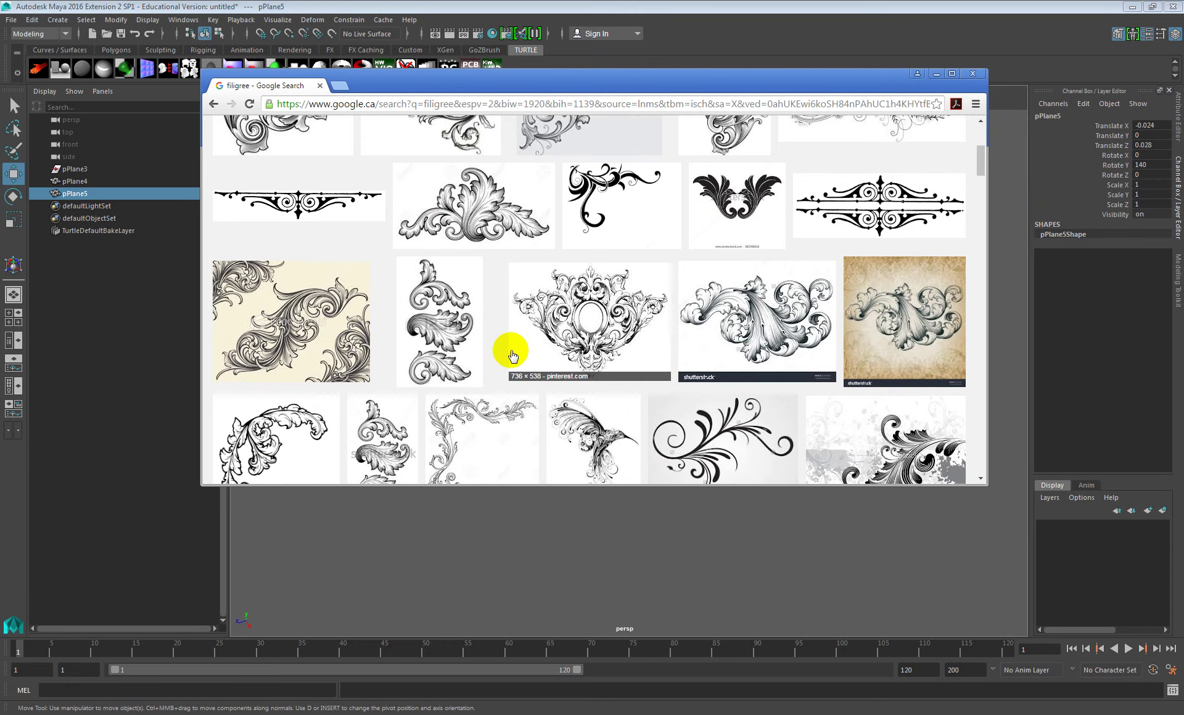
{"action": "scroll", "coordinate": [641, 330], "scroll_direction": "down", "scroll_amount": 2}
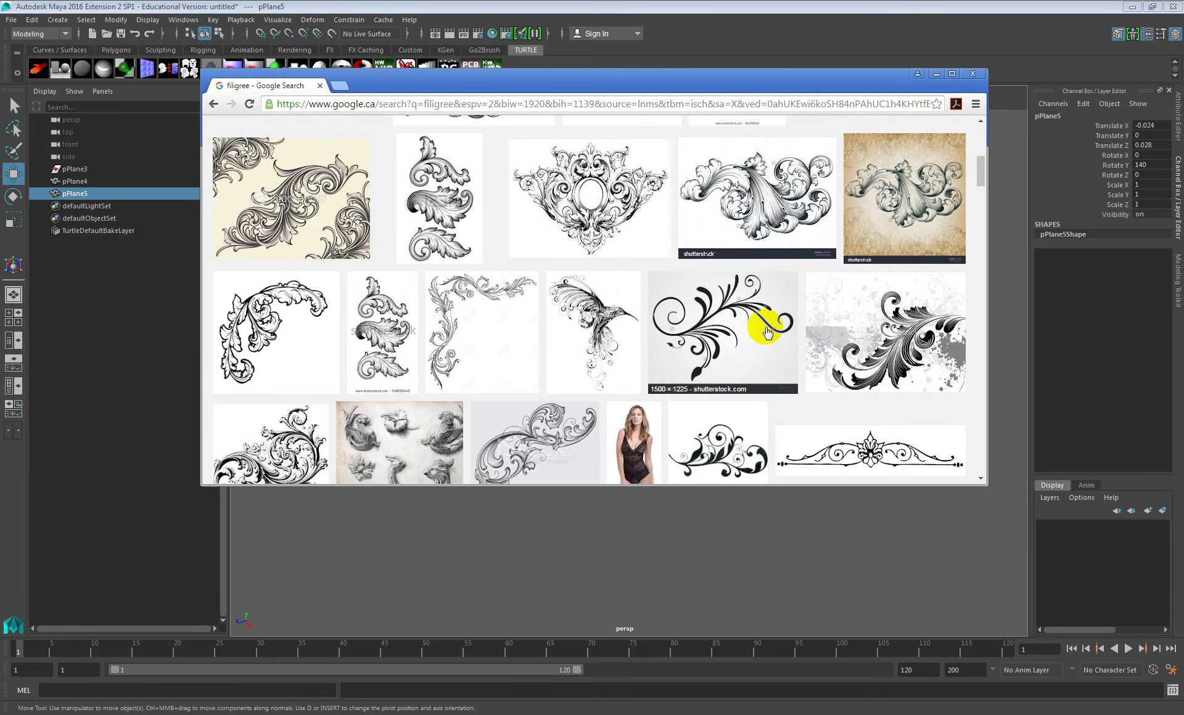
{"action": "scroll", "coordinate": [755, 334], "scroll_direction": "down", "scroll_amount": 2}
{"action": "scroll", "coordinate": [764, 251], "scroll_direction": "up", "scroll_amount": 2}
{"action": "scroll", "coordinate": [761, 339], "scroll_direction": "down", "scroll_amount": 1}
{"action": "scroll", "coordinate": [771, 339], "scroll_direction": "up", "scroll_amount": 1}
{"action": "scroll", "coordinate": [772, 338], "scroll_direction": "down", "scroll_amount": 3}
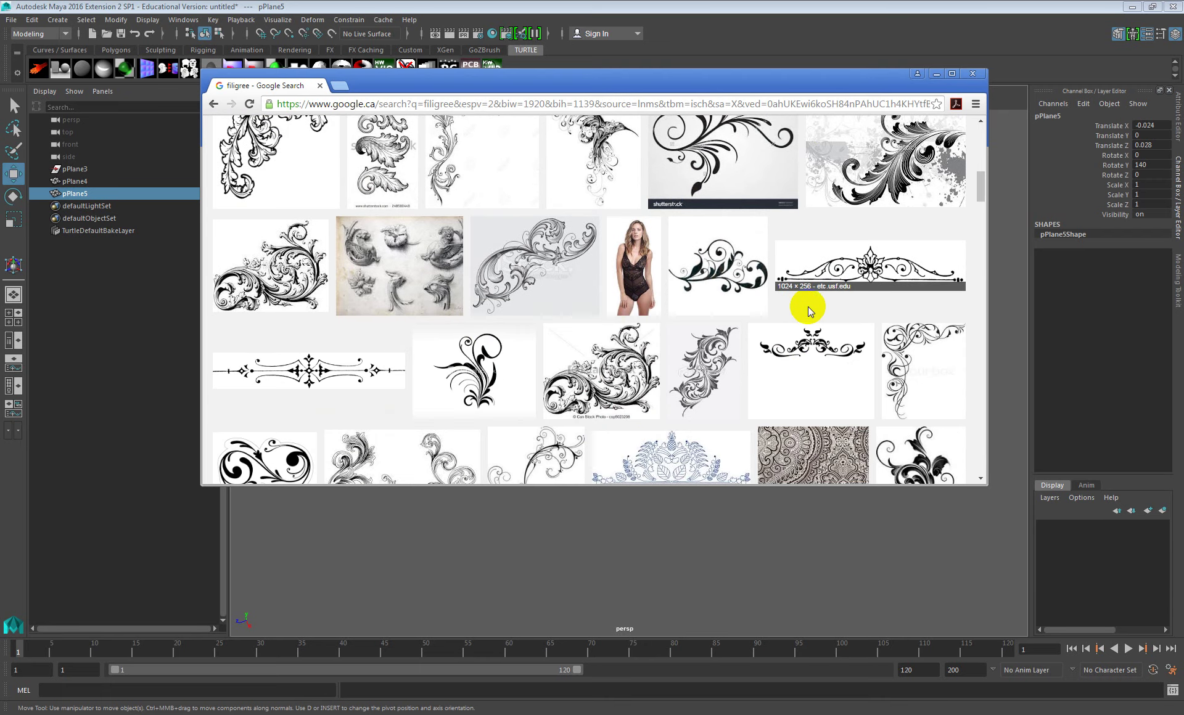
{"action": "scroll", "coordinate": [813, 302], "scroll_direction": "down", "scroll_amount": 4}
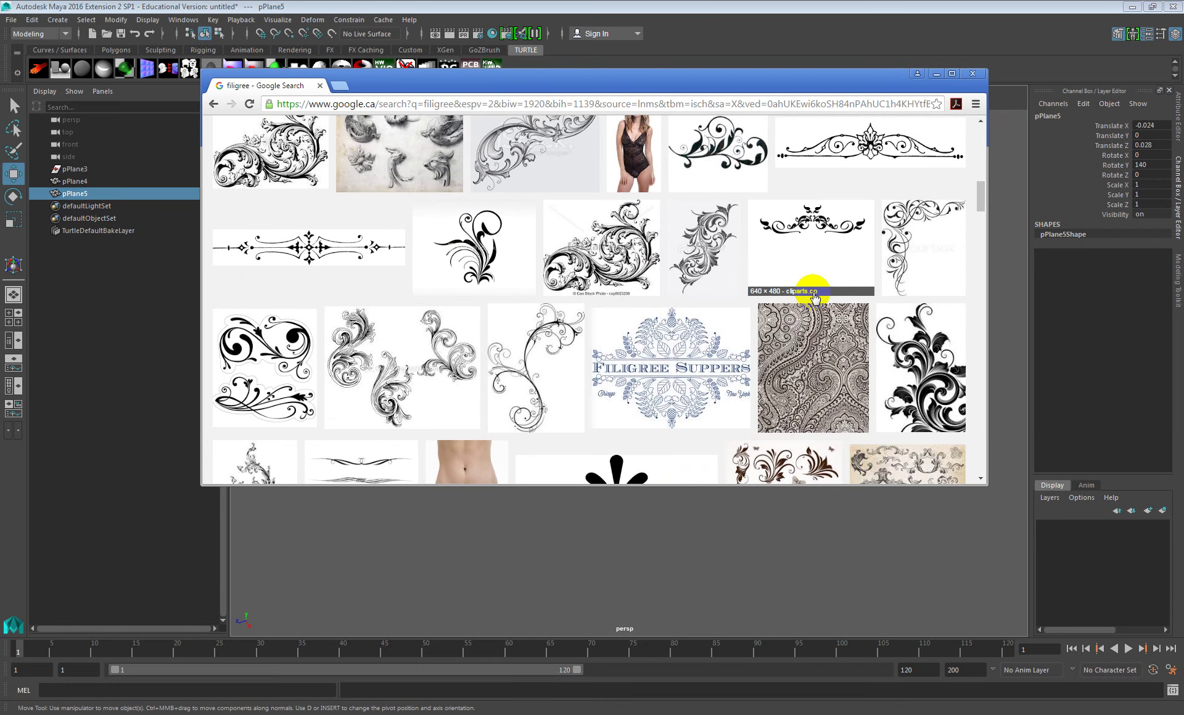
{"action": "scroll", "coordinate": [814, 294], "scroll_direction": "up", "scroll_amount": 4}
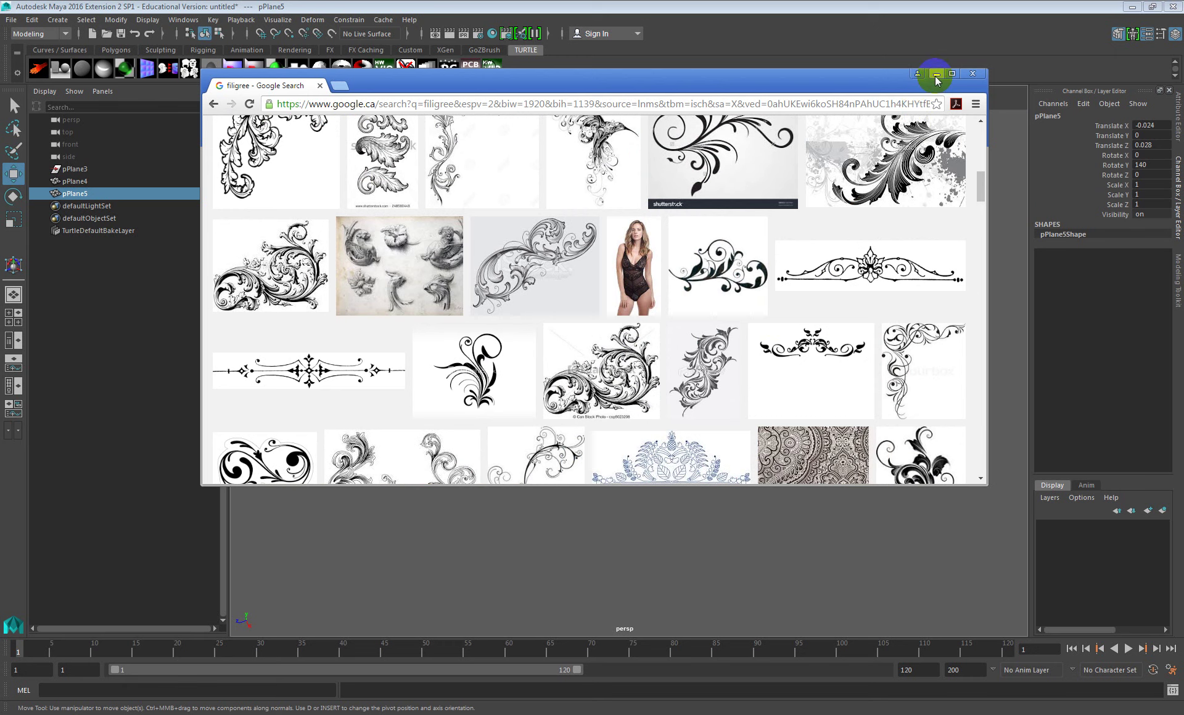
{"action": "left_click", "coordinate": [936, 74]}
Duplicate the rotated cluster, turn the new copy to 250 degrees about Y and shift it to complete the flower
{"action": "left_click_drag", "start_coordinate": [597, 367], "coordinate": [657, 398], "text": "alt"}
{"action": "scroll", "coordinate": [588, 377], "scroll_direction": "down", "scroll_amount": 4}
{"action": "key", "text": "e"}
{"action": "key", "text": "ctrl+z"}
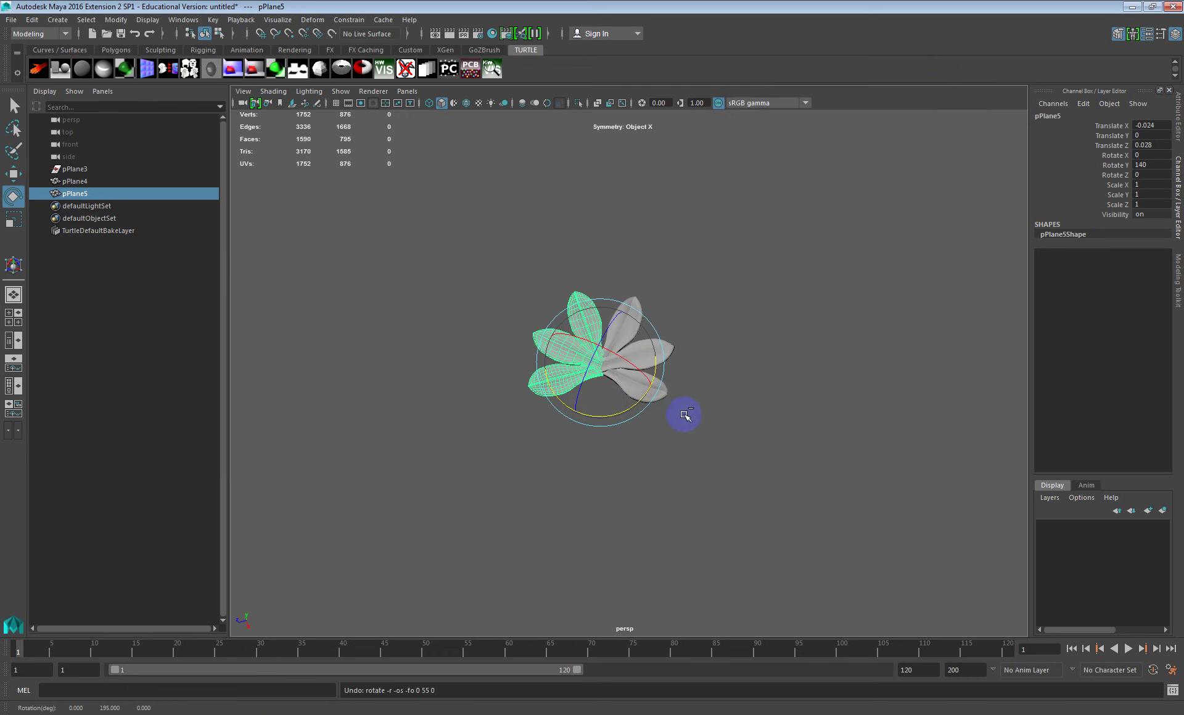
{"action": "key", "text": "ctrl+d"}
{"action": "left_click_drag", "start_coordinate": [620, 415], "coordinate": [706, 372]}
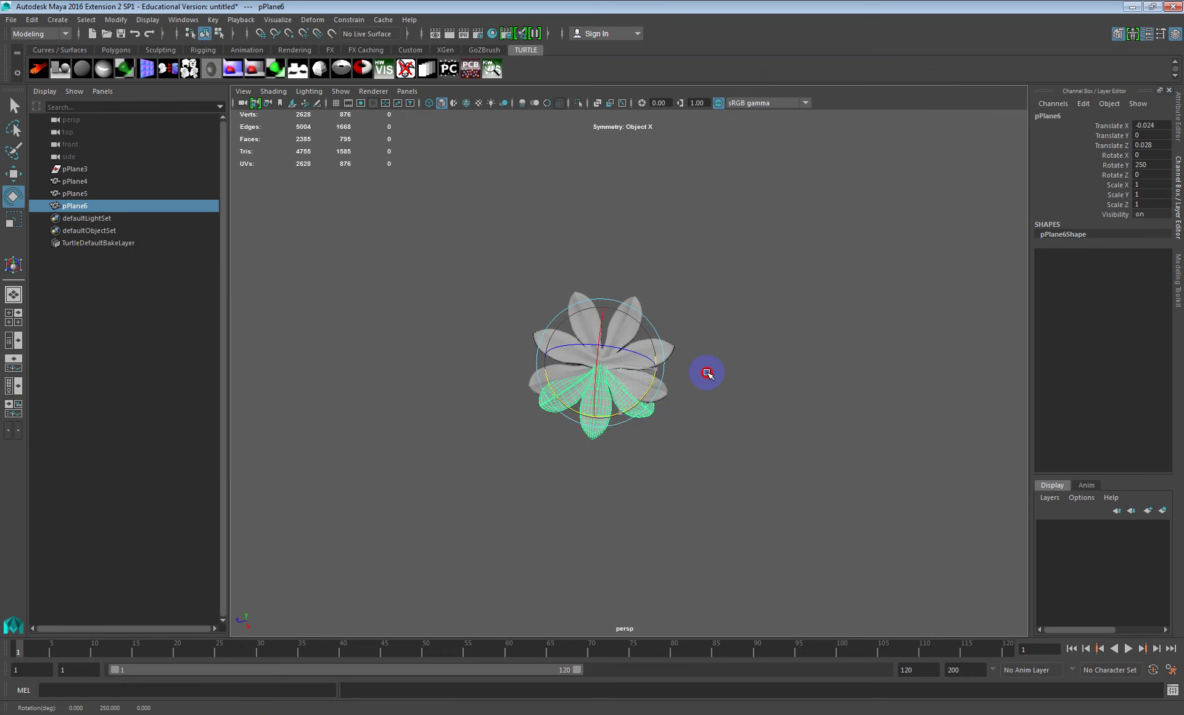
{"action": "key", "text": "w"}
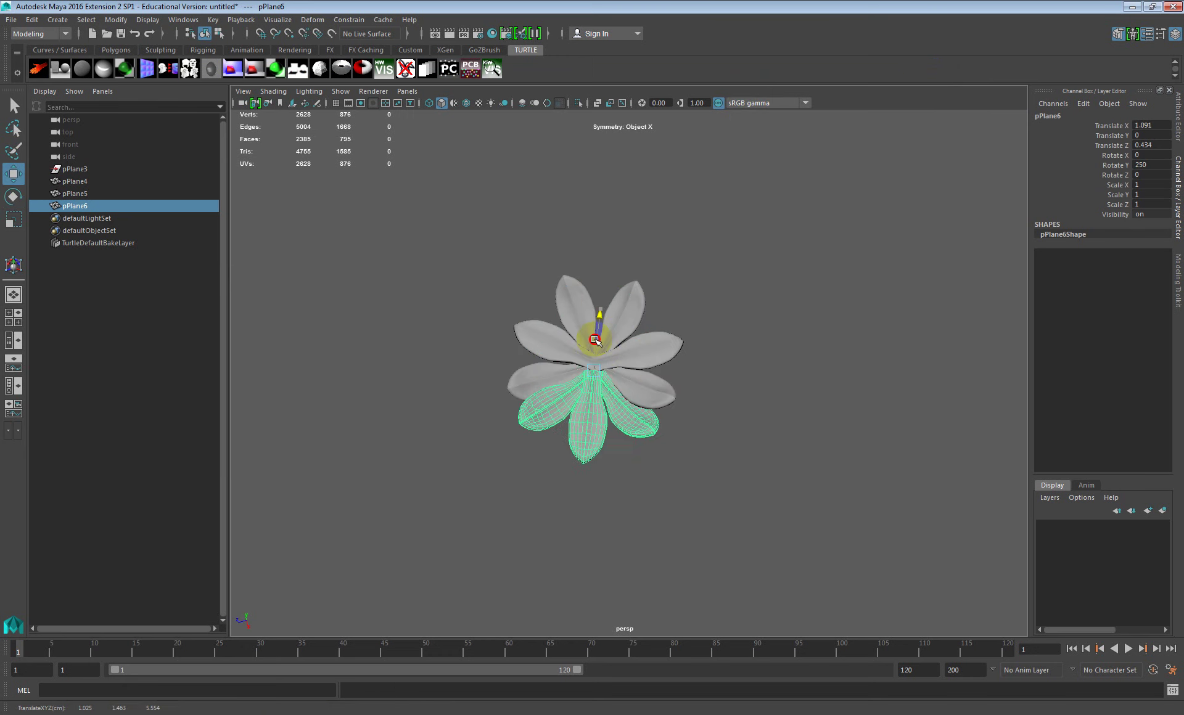
Duplicate all three leaf clusters together, try moving the copies along their object axes and undo the move
{"action": "left_click_drag", "start_coordinate": [714, 305], "coordinate": [637, 428]}
{"action": "scroll", "coordinate": [660, 432], "scroll_direction": "up", "scroll_amount": 1}
{"action": "scroll", "coordinate": [650, 423], "scroll_direction": "up", "scroll_amount": 1}
{"action": "scroll", "coordinate": [656, 421], "scroll_direction": "down", "scroll_amount": 1}
{"action": "scroll", "coordinate": [658, 421], "scroll_direction": "down", "scroll_amount": 6}
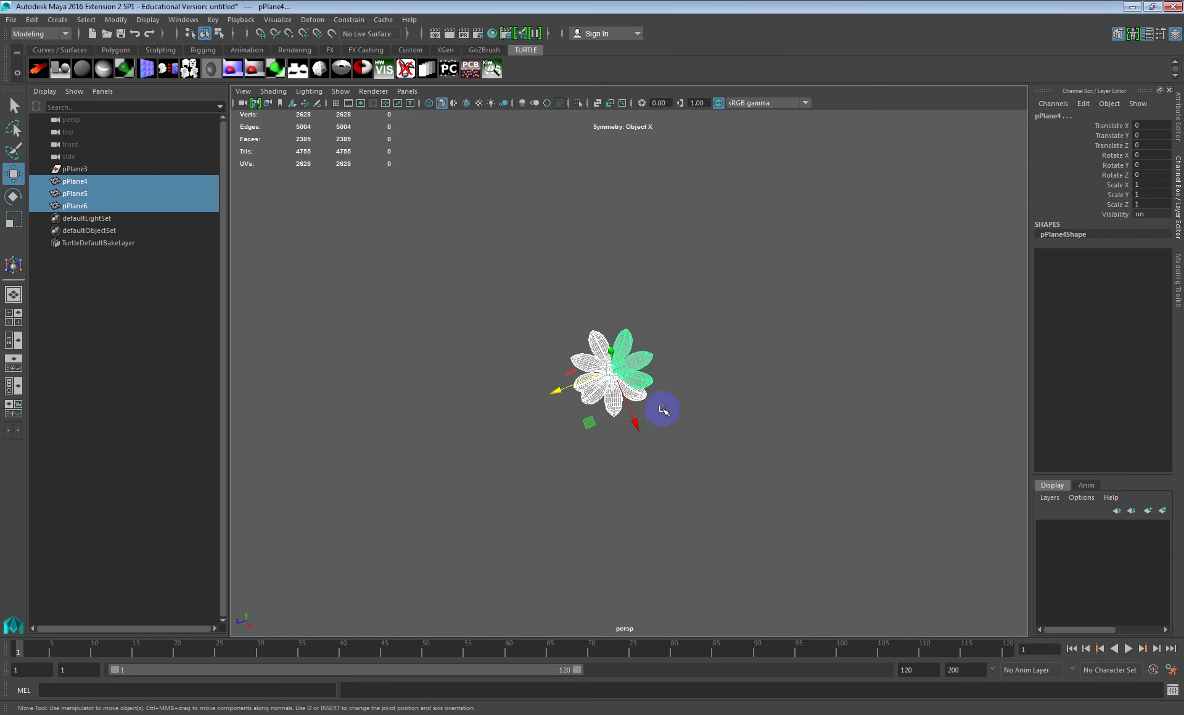
{"action": "key", "text": "ctrl+d"}
{"action": "left_click_drag", "start_coordinate": [490, 411], "coordinate": [559, 404]}
{"action": "key", "text": "ctrl+z"}
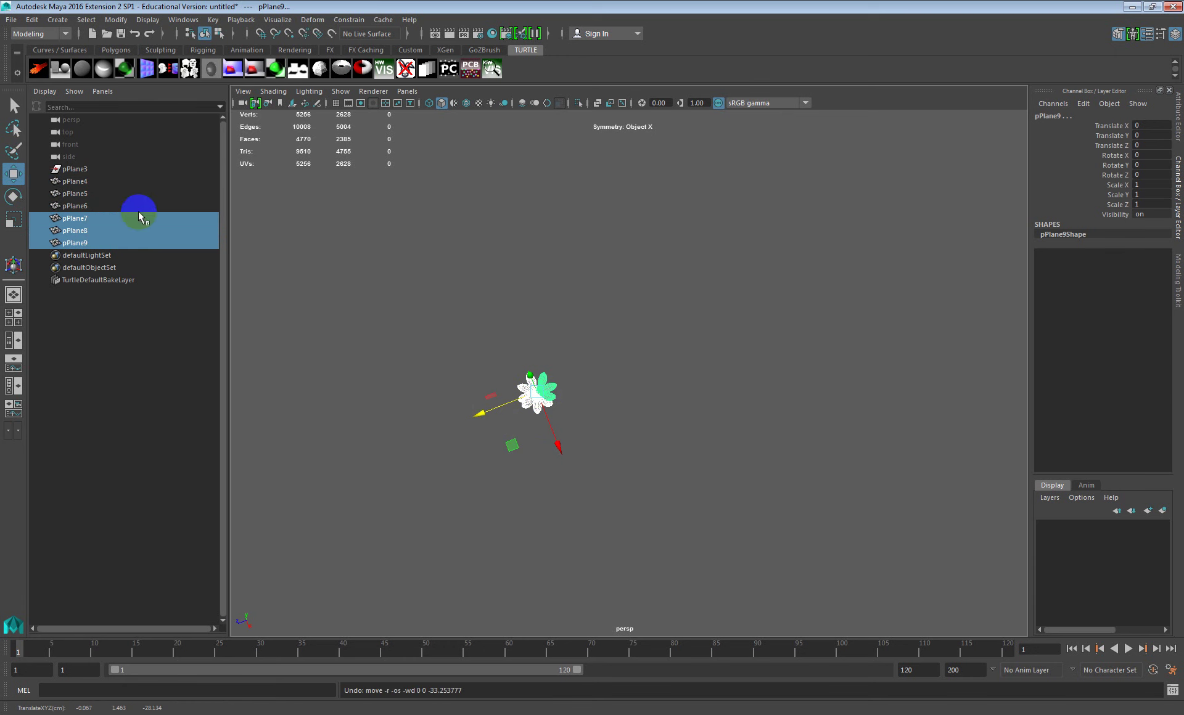
Set the Move tool's axis orientation to World
{"action": "double_click", "coordinate": [13, 174]}
{"action": "left_click", "coordinate": [121, 140]}
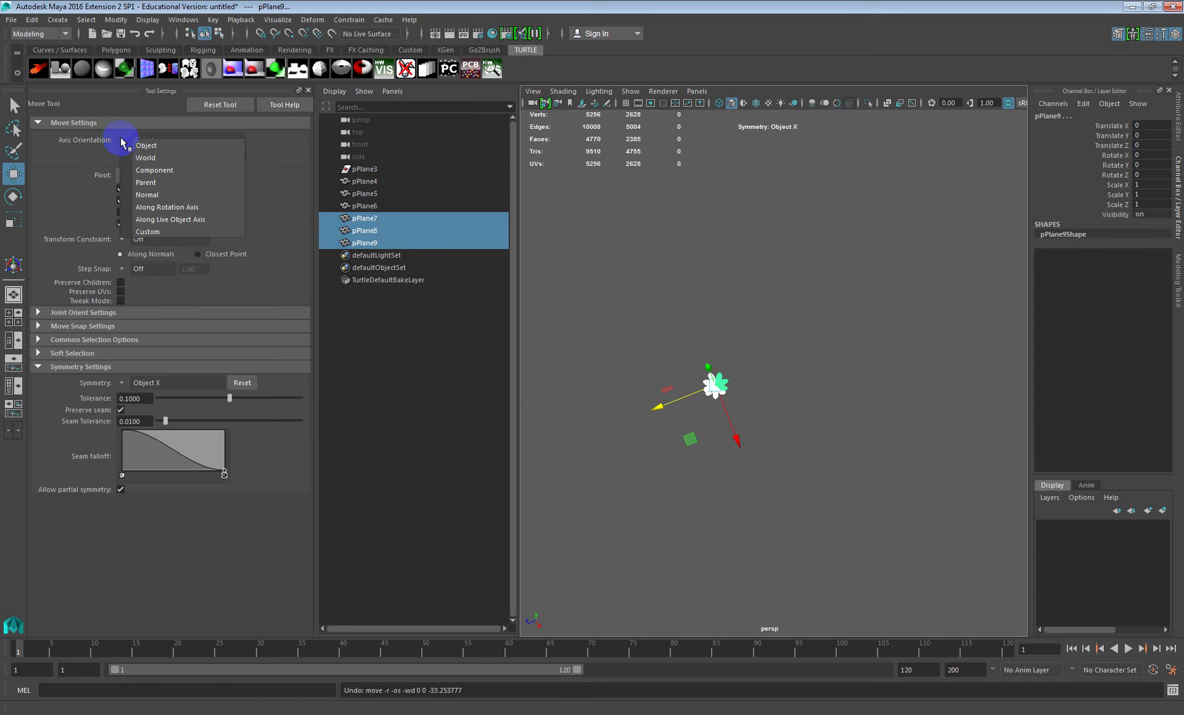
{"action": "left_click", "coordinate": [146, 158]}
{"action": "left_click", "coordinate": [307, 90]}
Move the duplicated flower about 23.65 units along negative Z and add two more evenly spaced copies in line
{"action": "middle_click_drag", "start_coordinate": [563, 293], "coordinate": [496, 334], "text": "alt"}
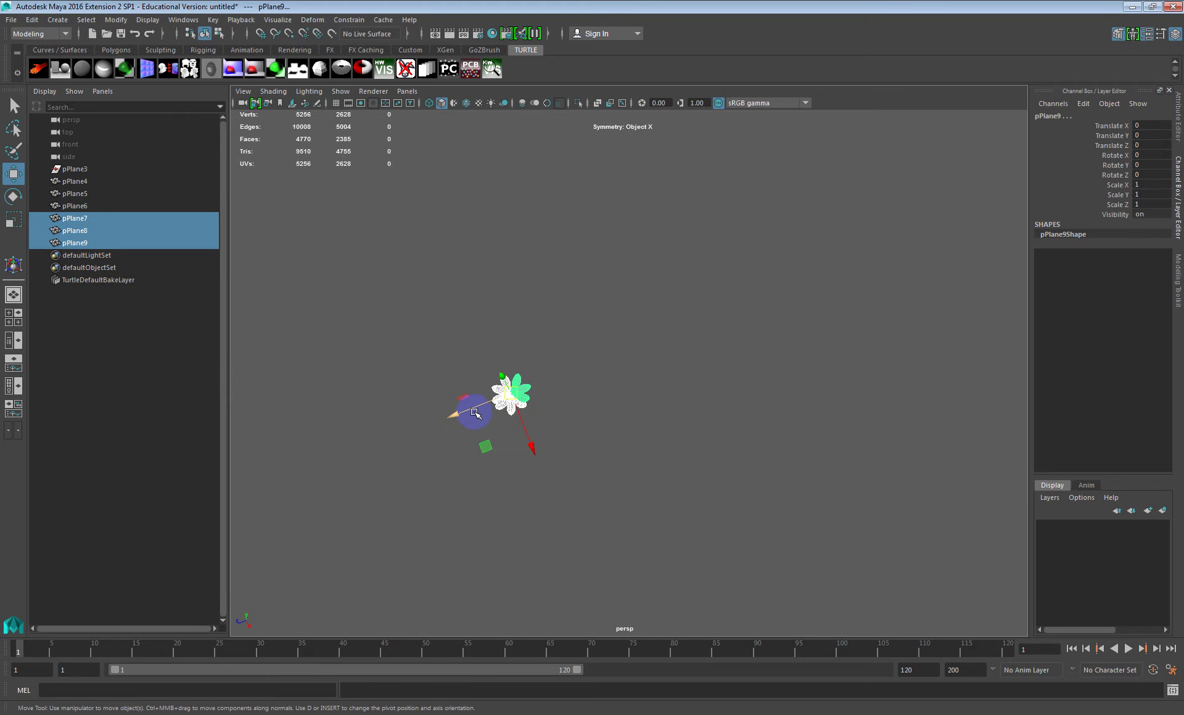
{"action": "left_click_drag", "start_coordinate": [474, 412], "coordinate": [500, 411]}
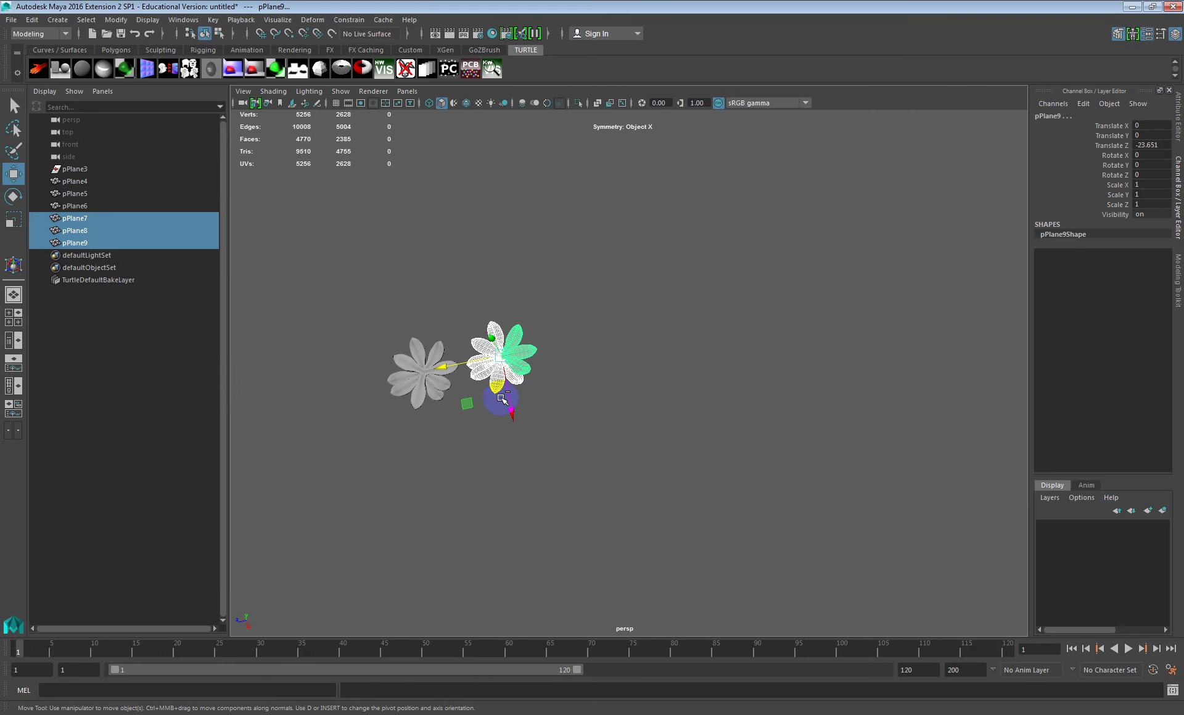
{"action": "key", "text": "ctrl+d"}
{"action": "left_click_drag", "start_coordinate": [464, 364], "coordinate": [605, 344]}
{"action": "key", "text": "ctrl+d"}
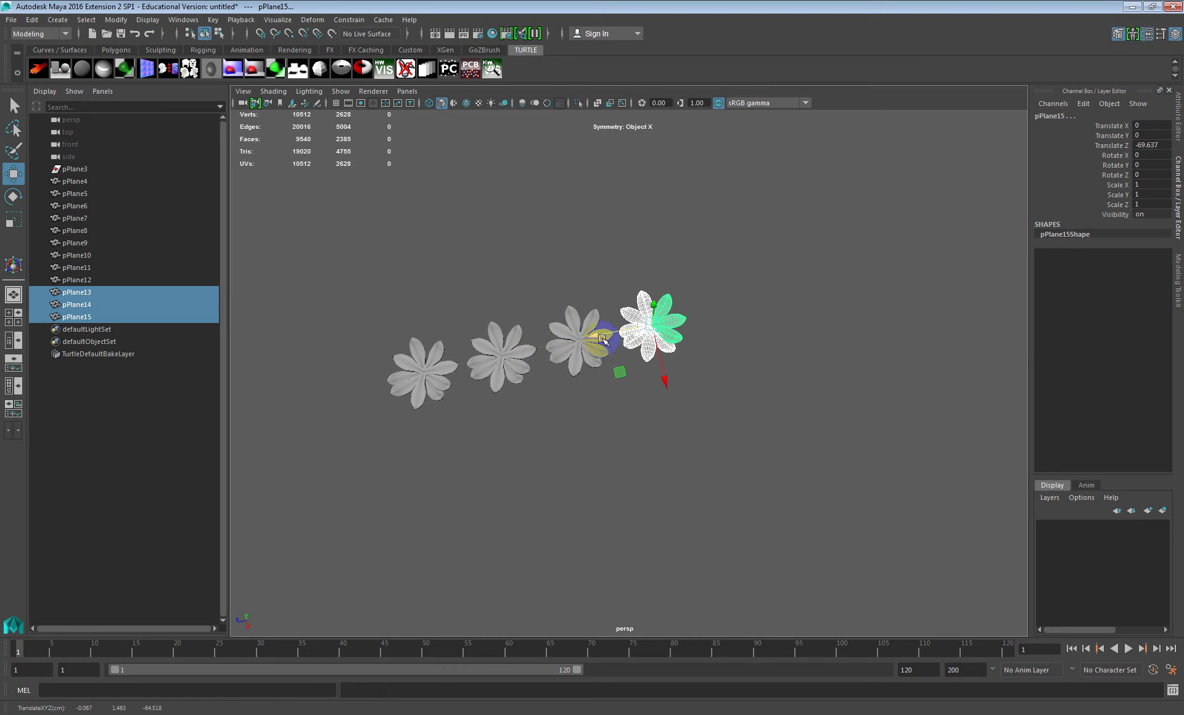
Delete the three duplicate flowers, keeping only the original one
{"action": "left_click_drag", "start_coordinate": [768, 264], "coordinate": [483, 480]}
{"action": "key", "text": "Delete"}
{"action": "key", "text": "f"}
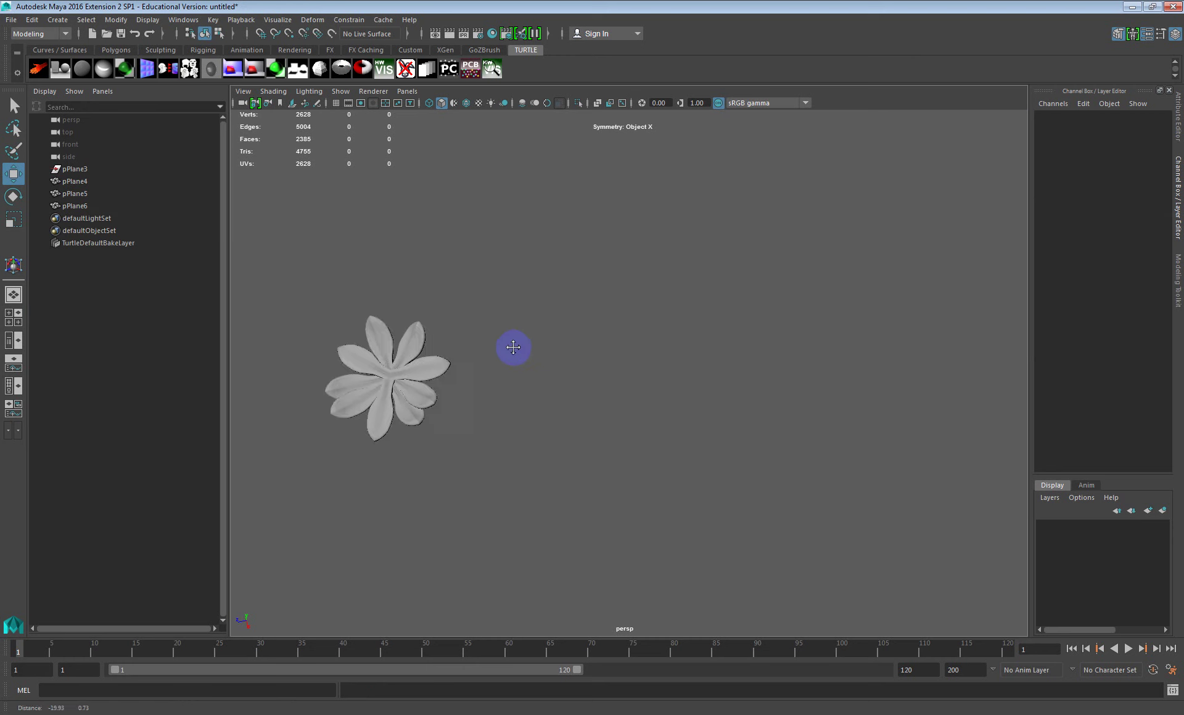
Create a polygon sphere beside the flower's lower leaves, smaller than the flower
{"action": "left_click", "coordinate": [120, 51]}
{"action": "left_click", "coordinate": [38, 69]}
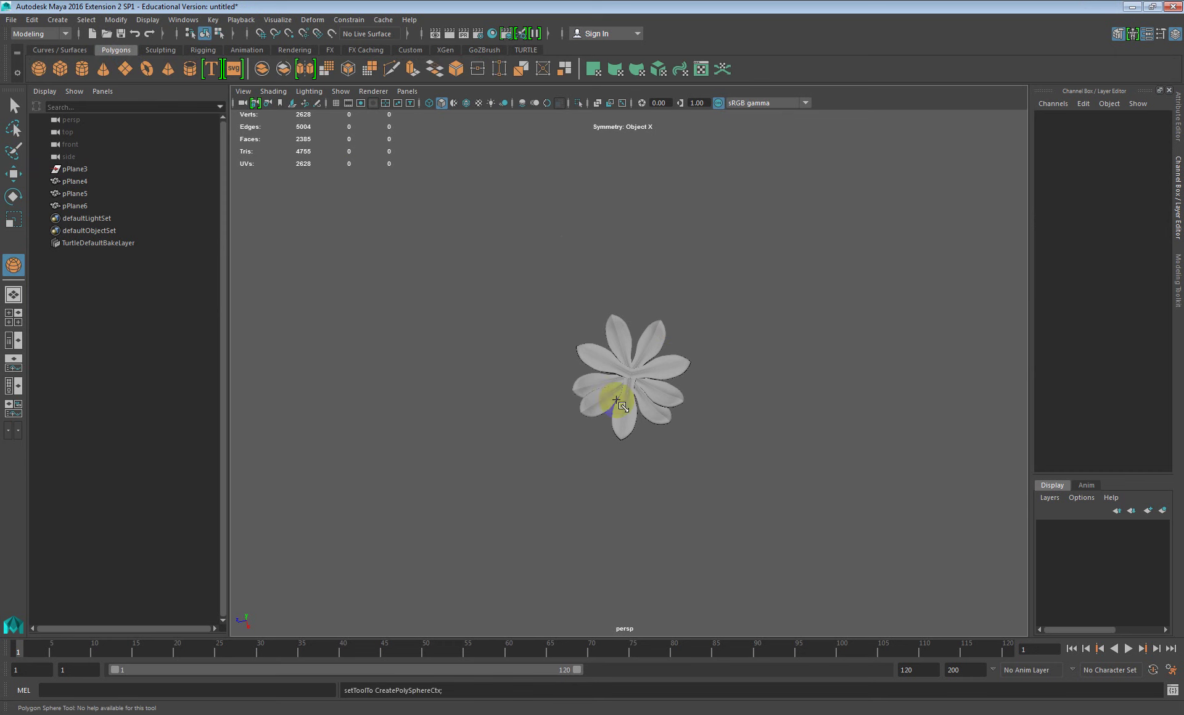
{"action": "left_click_drag", "start_coordinate": [635, 423], "coordinate": [668, 428]}
{"action": "key", "text": "w"}
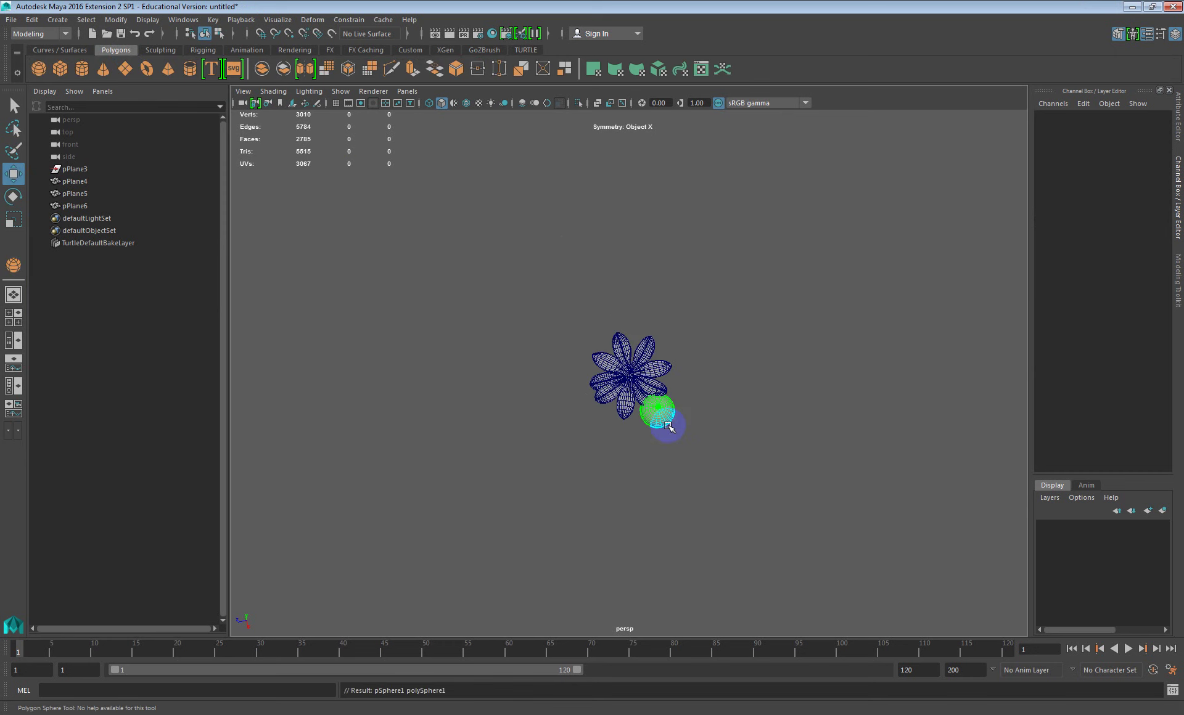
{"action": "scroll", "coordinate": [670, 426], "scroll_direction": "up", "scroll_amount": 4}
Combine the three leaf clusters of the flower into a single mesh
{"action": "left_click", "coordinate": [639, 364]}
{"action": "left_click", "coordinate": [615, 341], "text": "shift"}
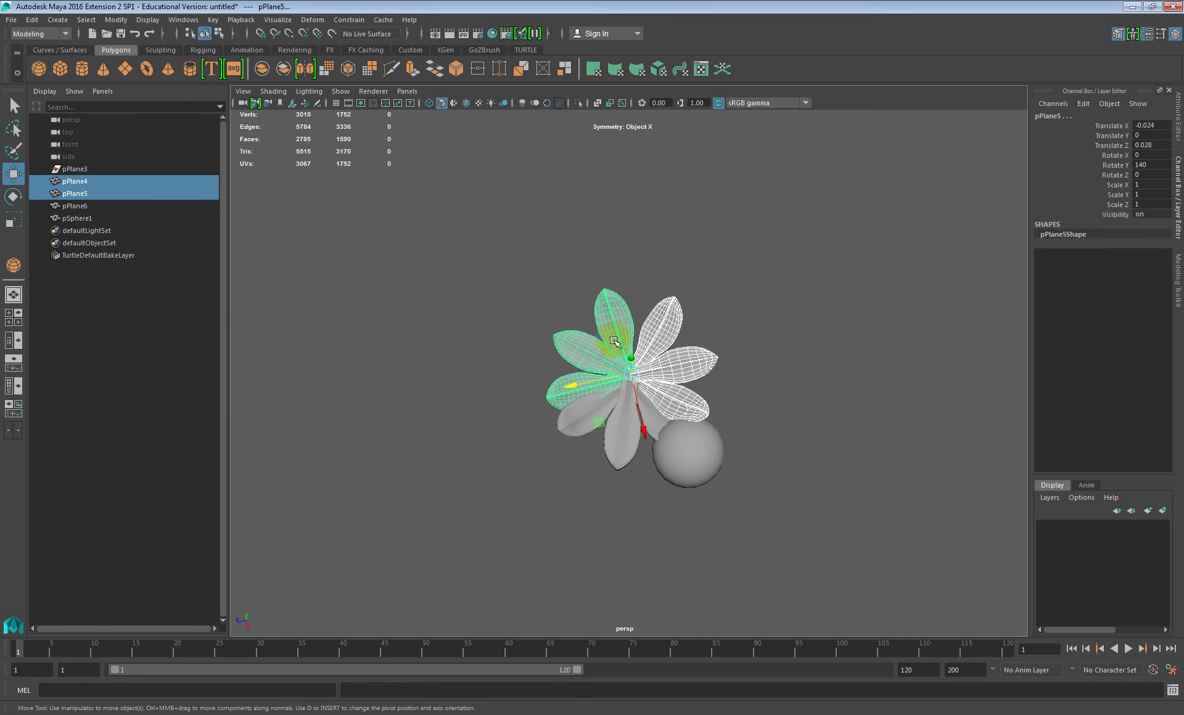
{"action": "left_click", "coordinate": [664, 378]}
{"action": "left_click", "coordinate": [624, 330]}
{"action": "left_click", "coordinate": [622, 420], "text": "shift"}
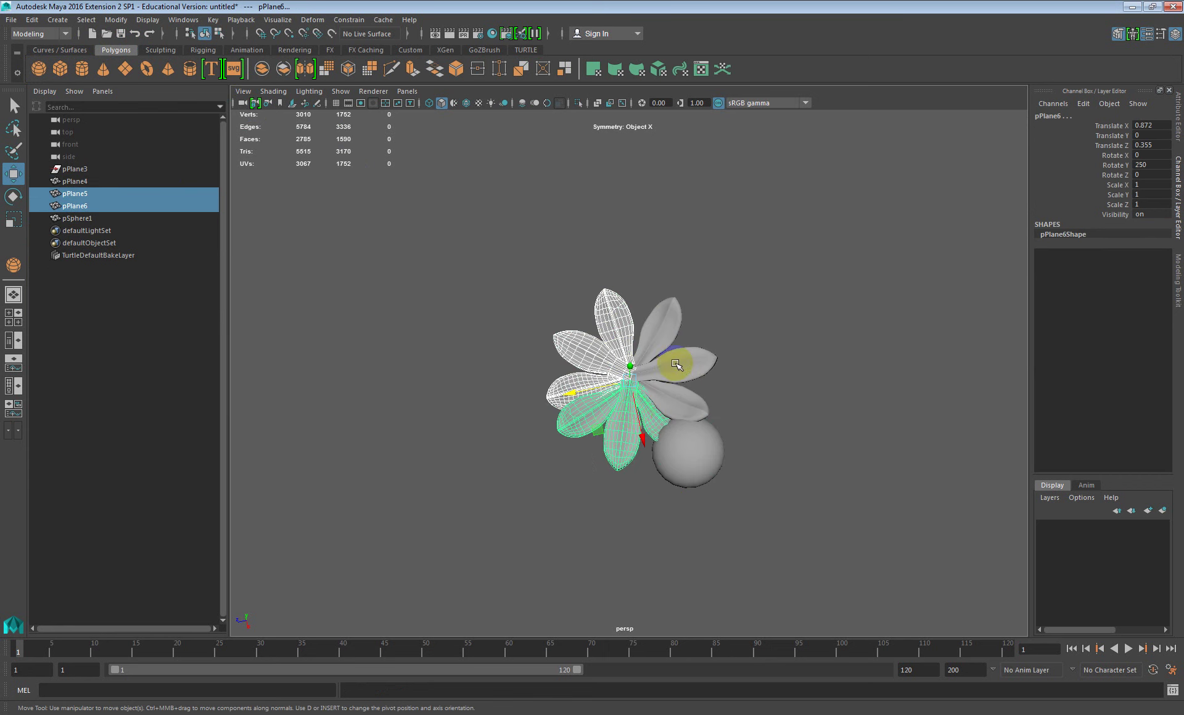
{"action": "left_click", "coordinate": [673, 365], "text": "shift"}
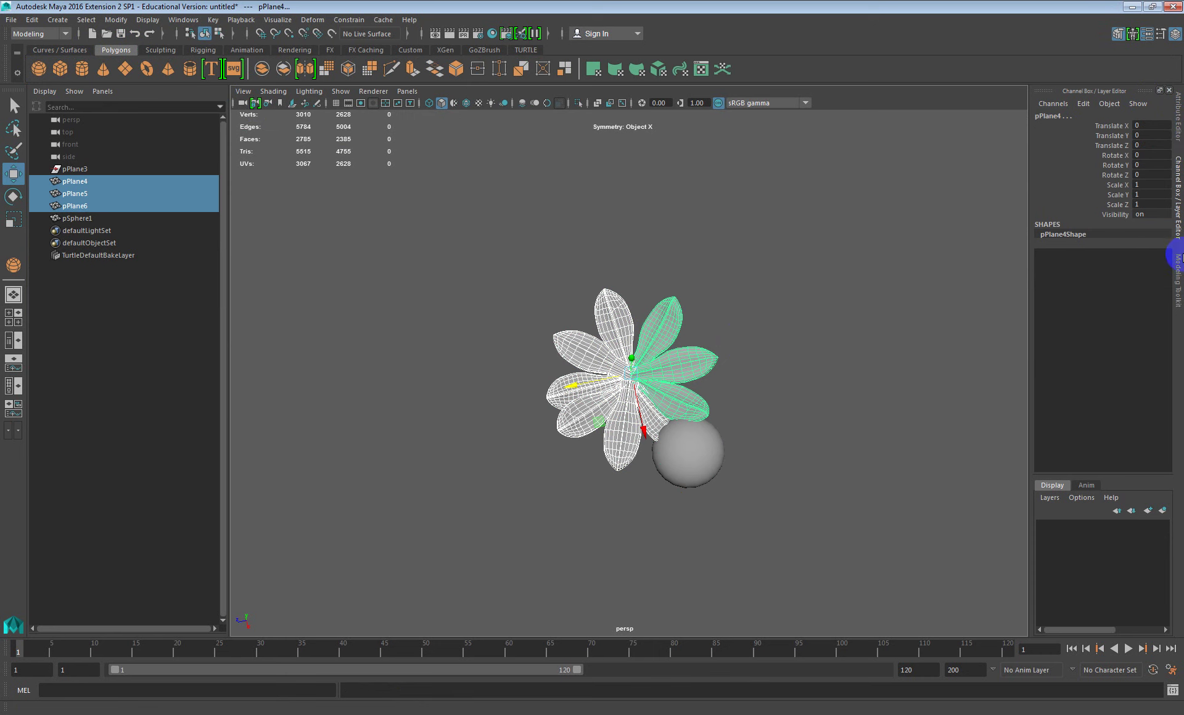
{"action": "left_click", "coordinate": [1176, 271]}
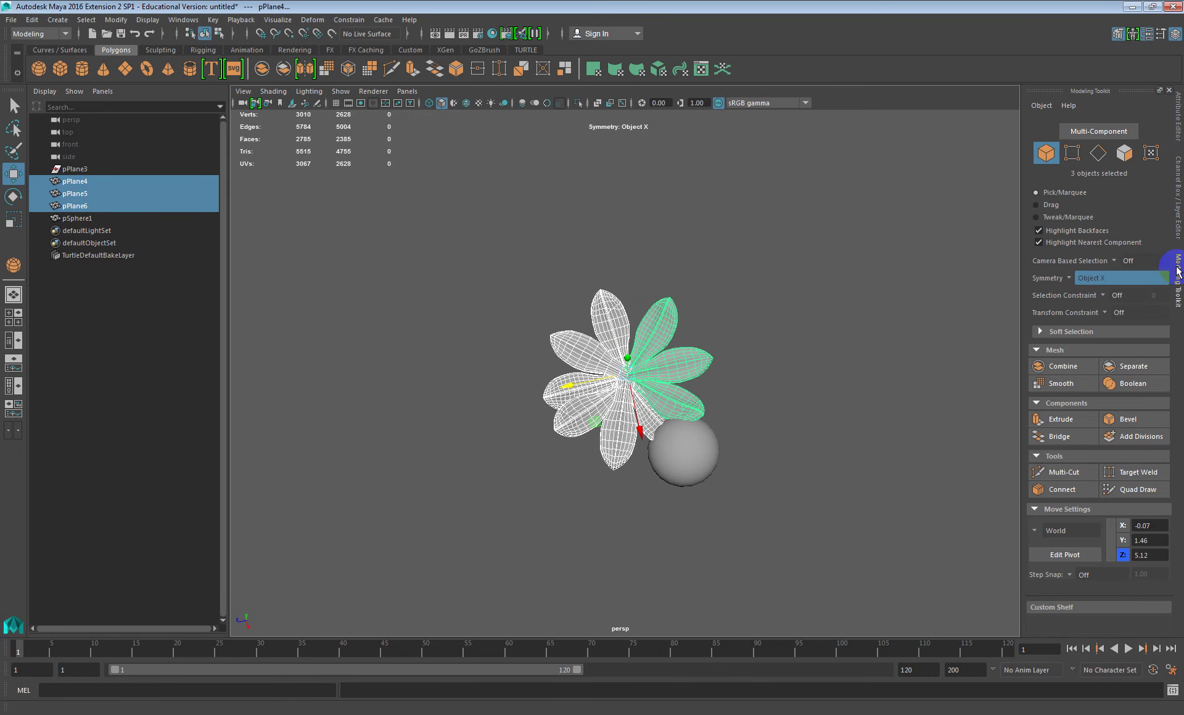
{"action": "left_click", "coordinate": [1052, 370]}
{"action": "scroll", "coordinate": [709, 352], "scroll_direction": "up", "scroll_amount": 5}
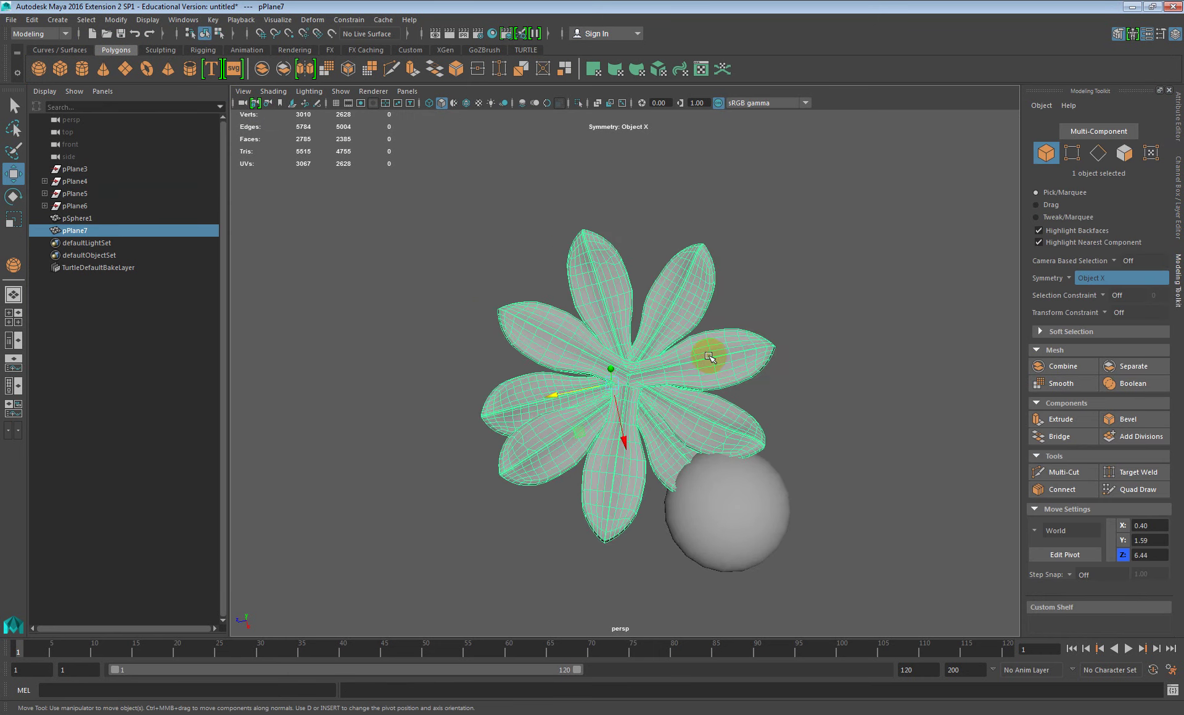
Flatten the sphere vertically by scaling it to about 0.51 in Y
{"action": "middle_click_drag", "start_coordinate": [663, 373], "coordinate": [586, 372], "text": "alt"}
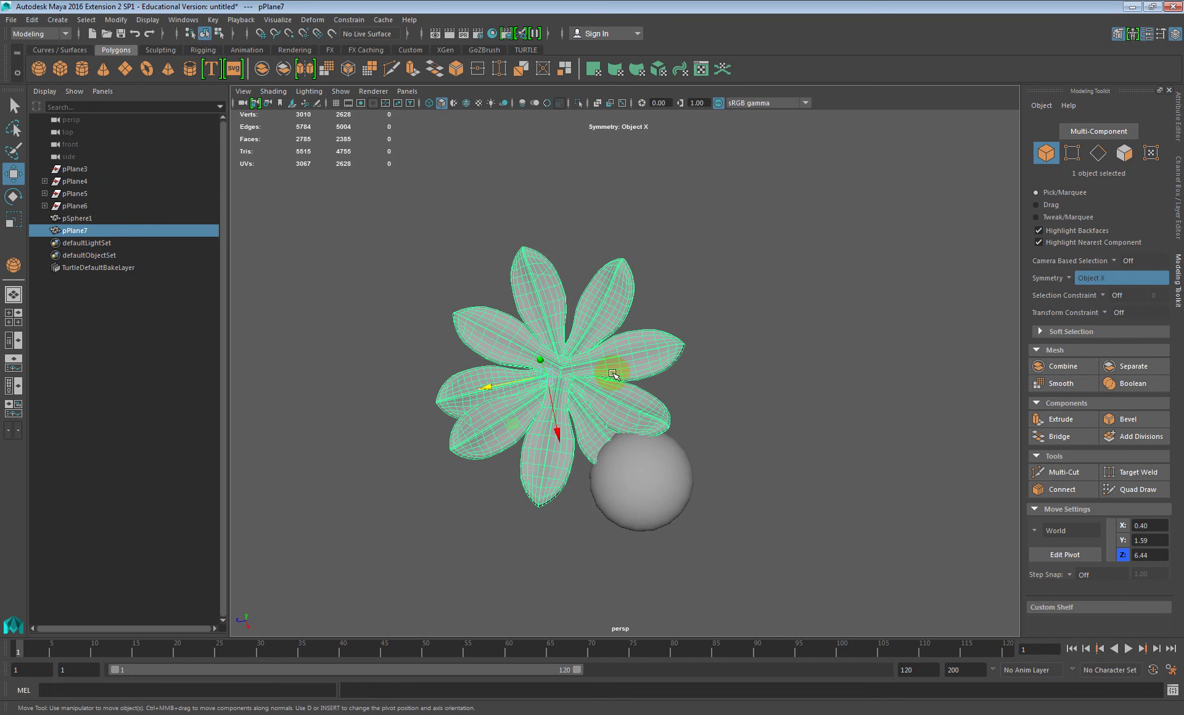
{"action": "left_click", "coordinate": [657, 488]}
{"action": "left_click_drag", "start_coordinate": [657, 488], "coordinate": [702, 360], "text": "alt"}
{"action": "key", "text": "r"}
{"action": "scroll", "coordinate": [663, 421], "scroll_direction": "up", "scroll_amount": 4}
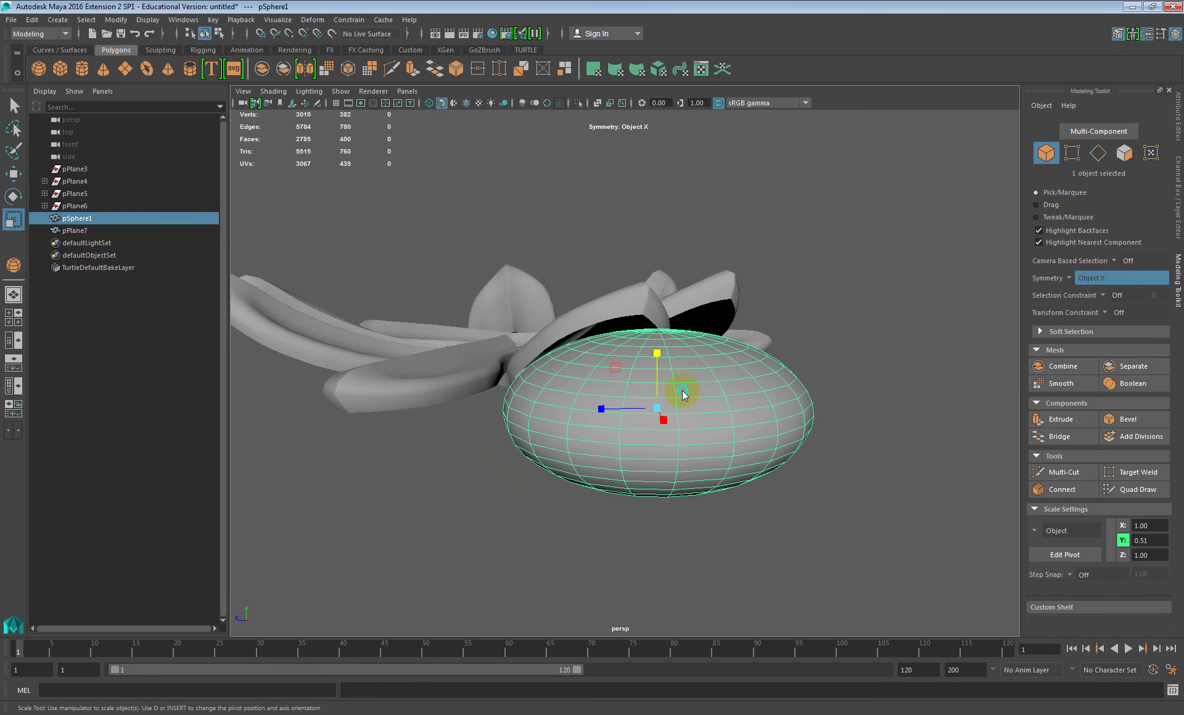
Delete all faces below the flattened sphere's middle, leaving an open-bottomed dome, and return to object selection
{"action": "right_click_drag", "start_coordinate": [683, 395], "coordinate": [686, 333]}
{"action": "double_click", "coordinate": [704, 444]}
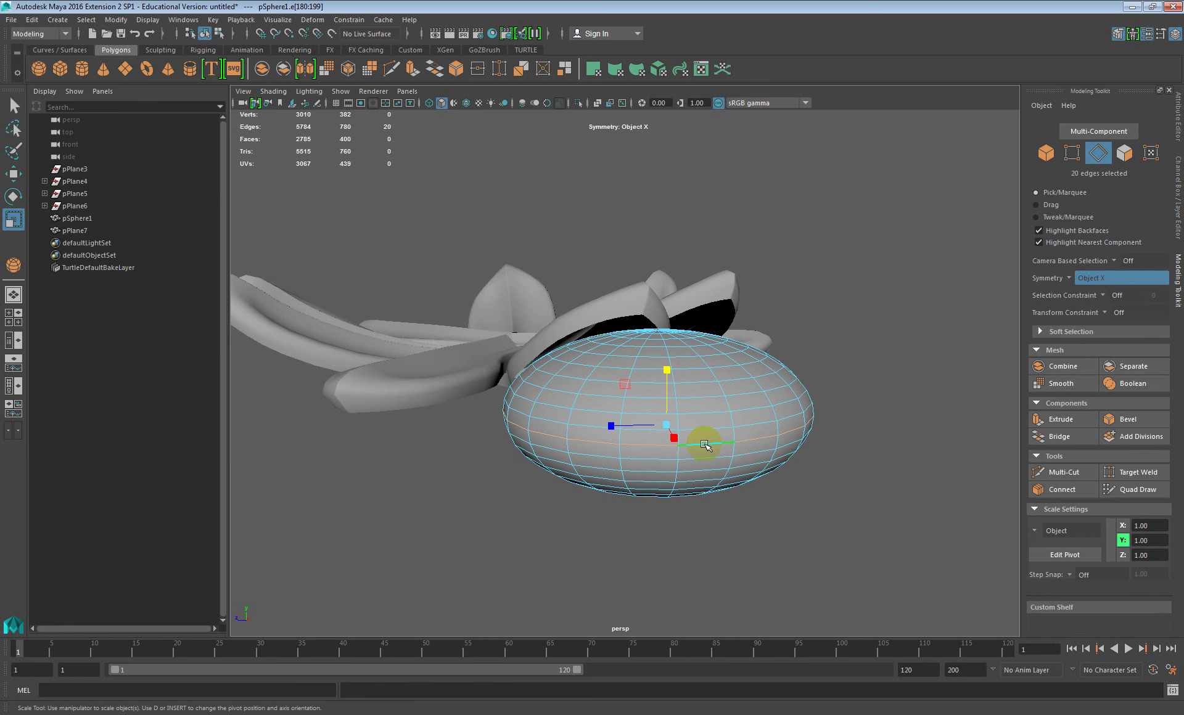
{"action": "double_click", "coordinate": [703, 460]}
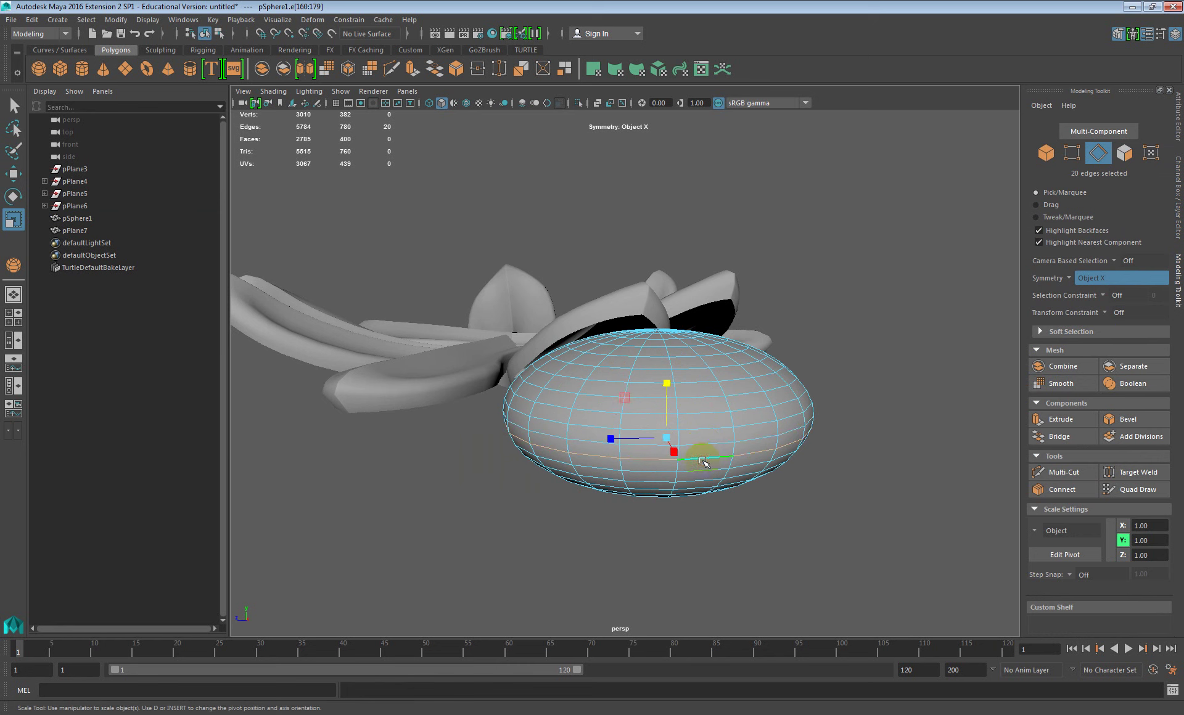
{"action": "key", "text": "Delete"}
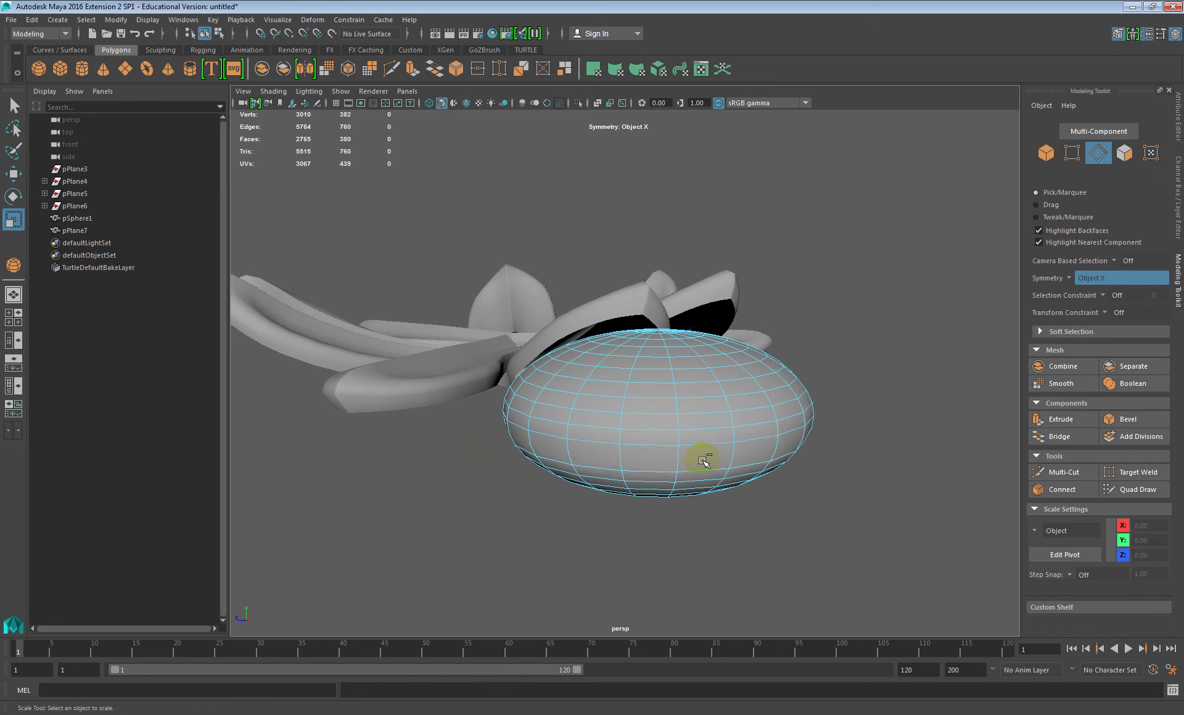
{"action": "key", "text": "ctrl+z"}
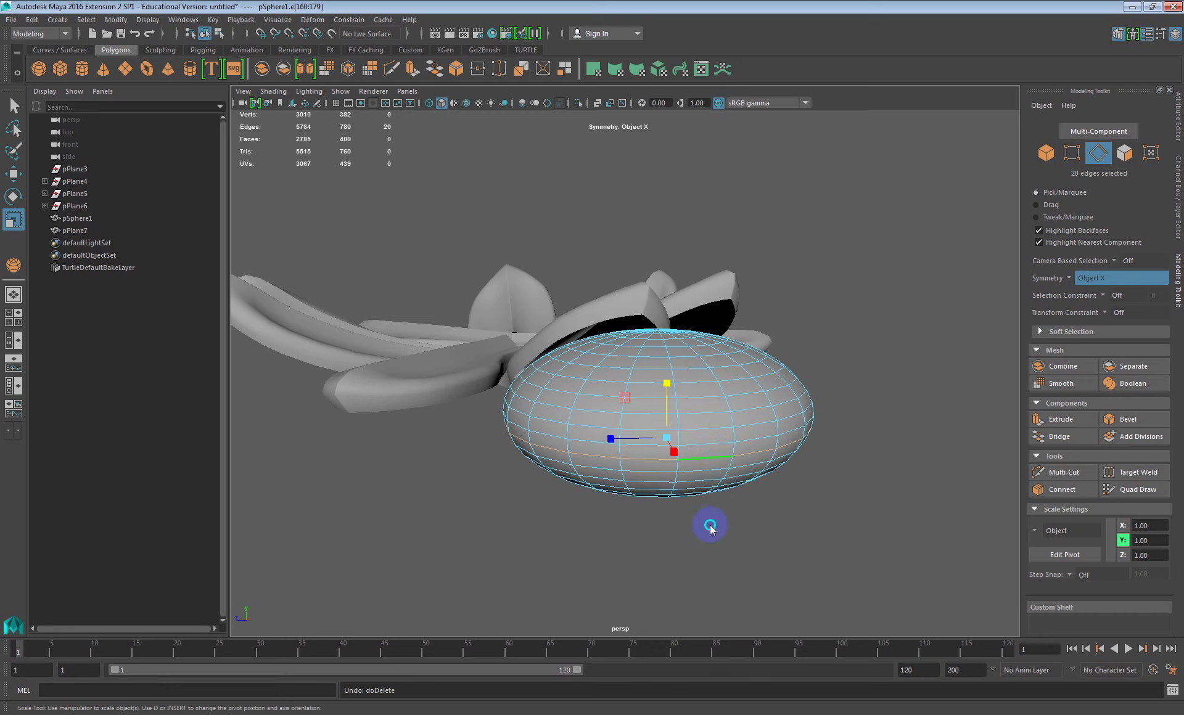
{"action": "key", "text": "ctrl+F11"}
{"action": "key", "text": "Delete"}
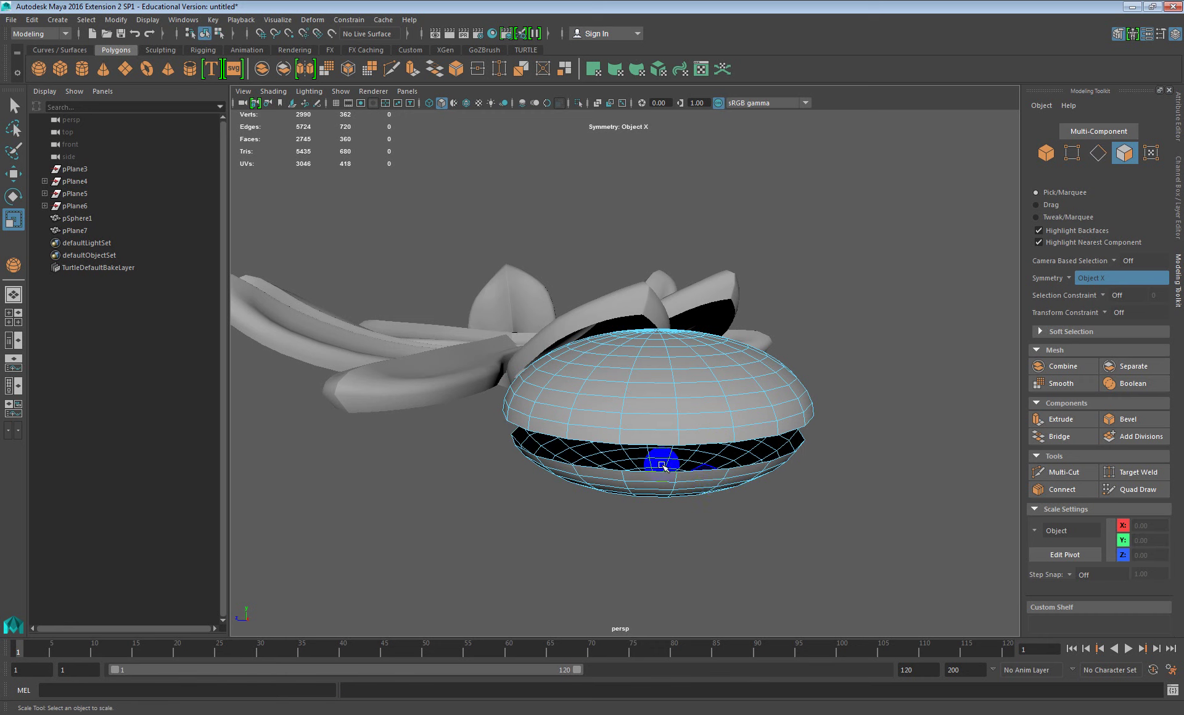
{"action": "double_click", "coordinate": [683, 485]}
{"action": "key", "text": "Delete"}
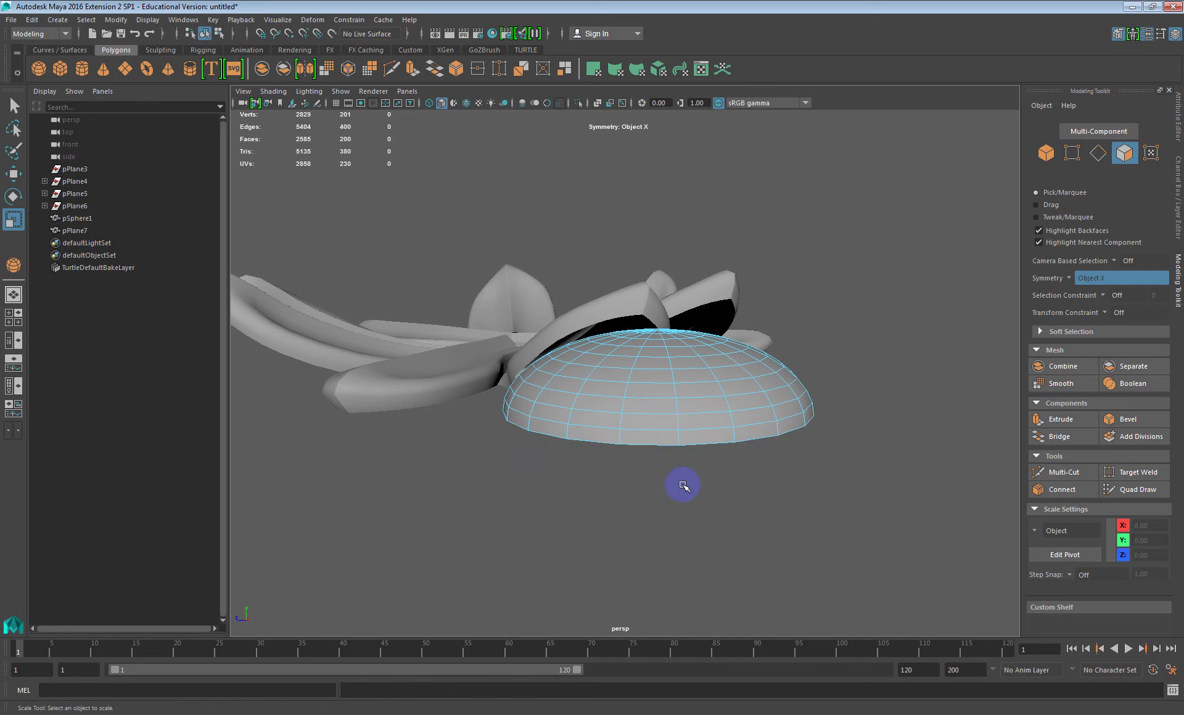
{"action": "left_click", "coordinate": [718, 360]}
{"action": "key", "text": "F8"}
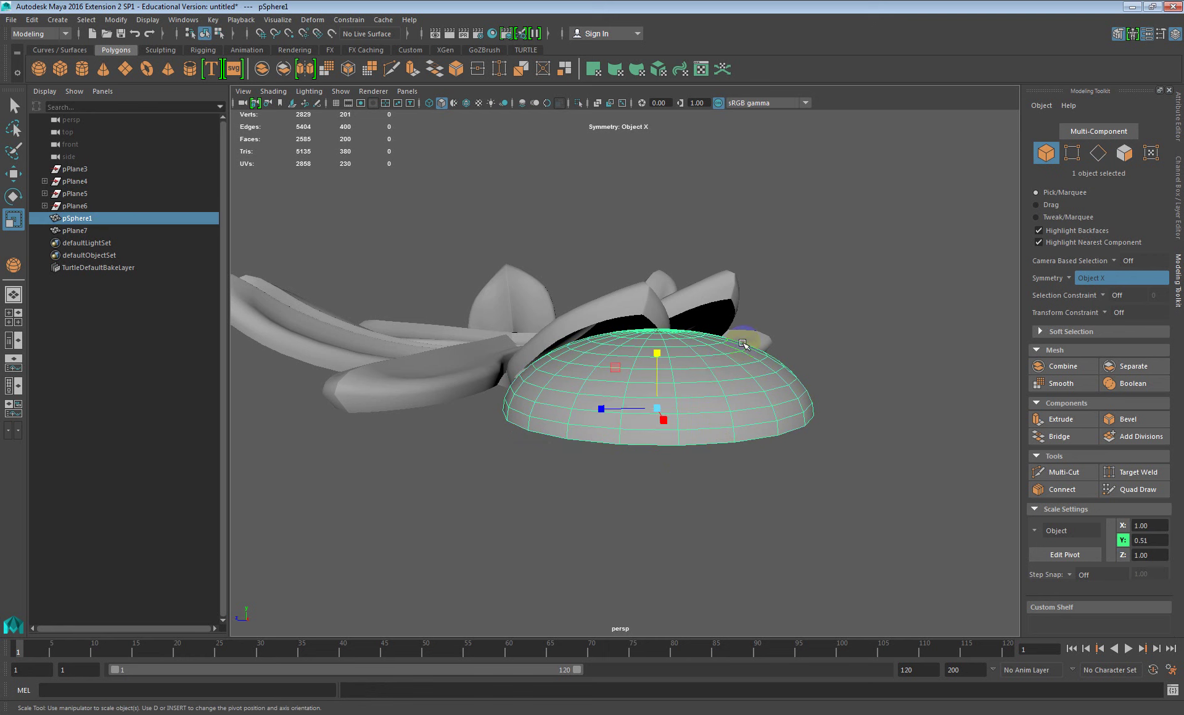
Show the grid in the perspective view and select the combined flower
{"action": "scroll", "coordinate": [672, 353], "scroll_direction": "down", "scroll_amount": 5}
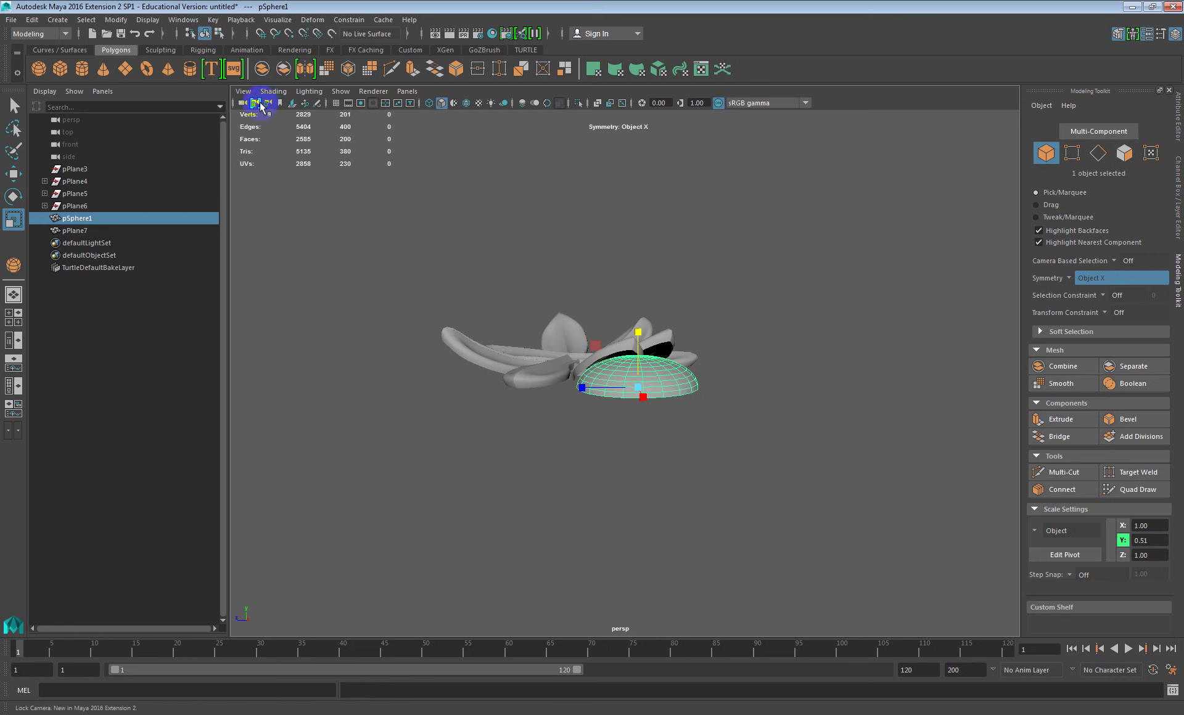
{"action": "left_click", "coordinate": [336, 102]}
{"action": "left_click_drag", "start_coordinate": [434, 268], "coordinate": [623, 441], "text": "alt"}
{"action": "left_click", "coordinate": [599, 346]}
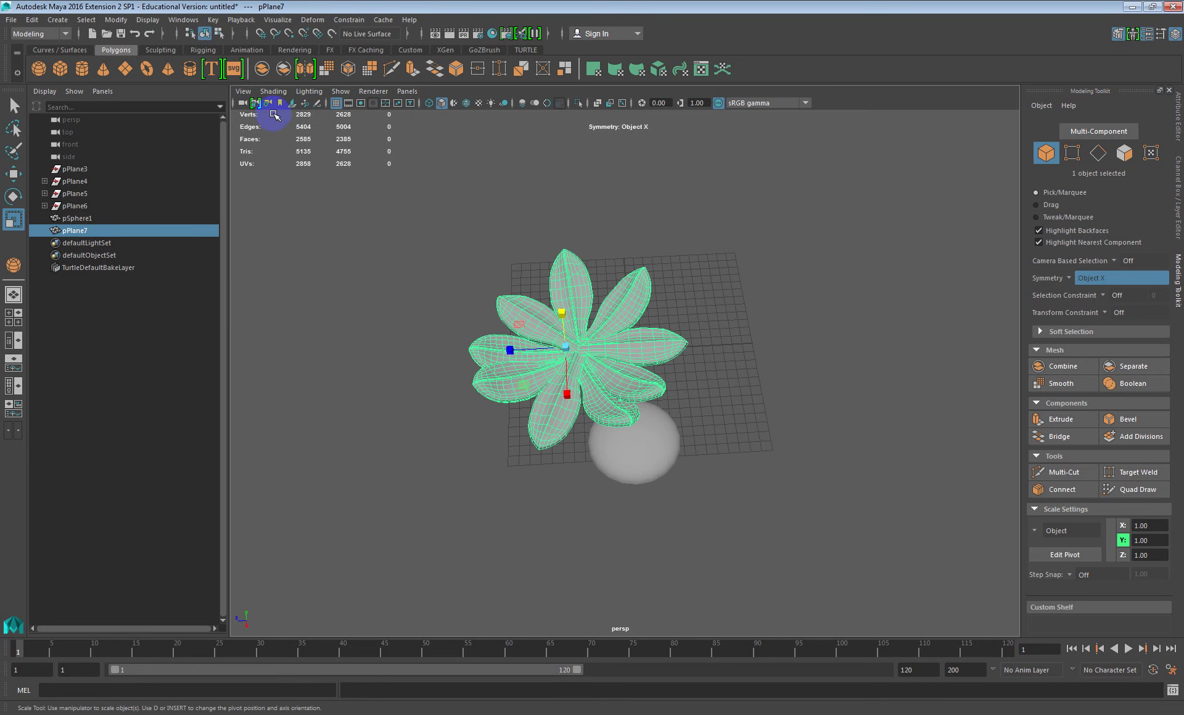
Center the pivot of the combined petal mesh and move the mesh along Z to about -4.82
{"action": "left_click", "coordinate": [116, 19]}
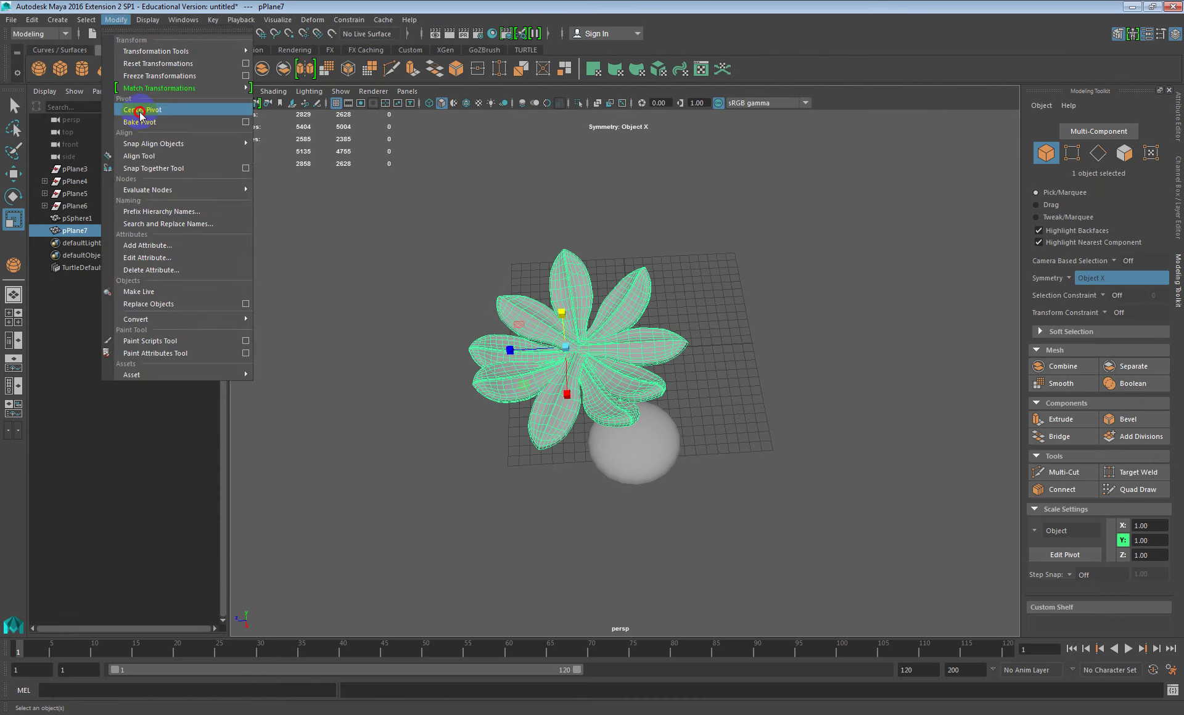
{"action": "left_click", "coordinate": [139, 111]}
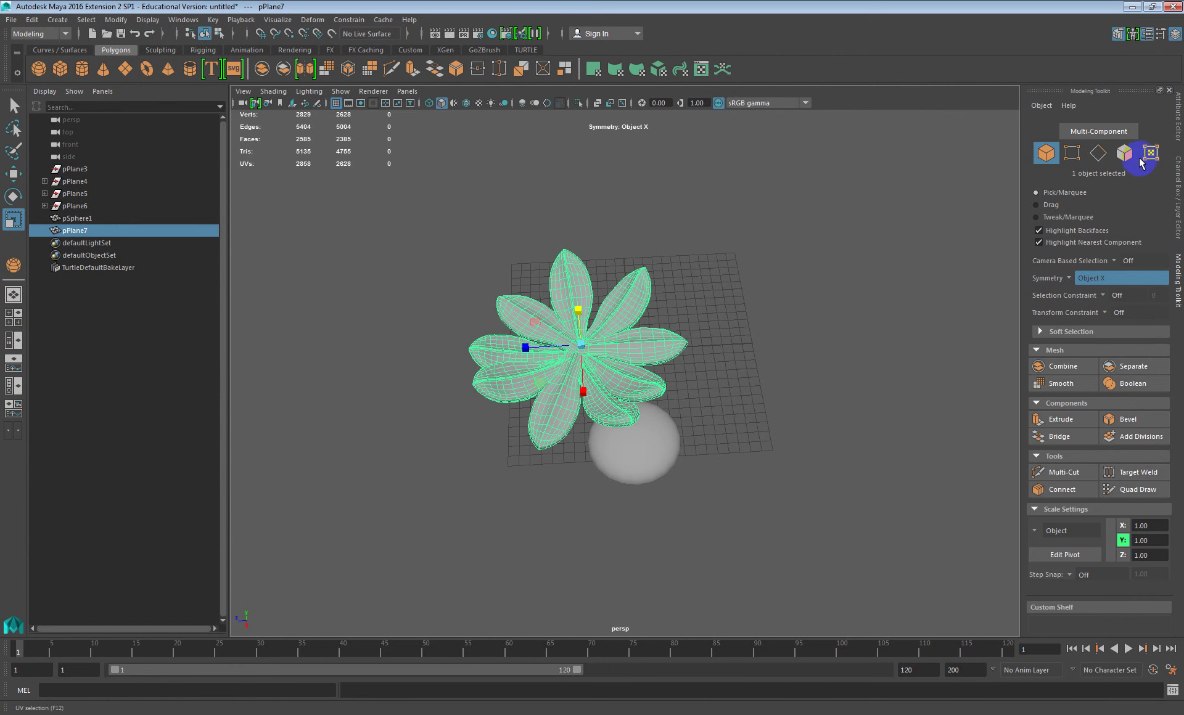
{"action": "left_click", "coordinate": [1179, 126]}
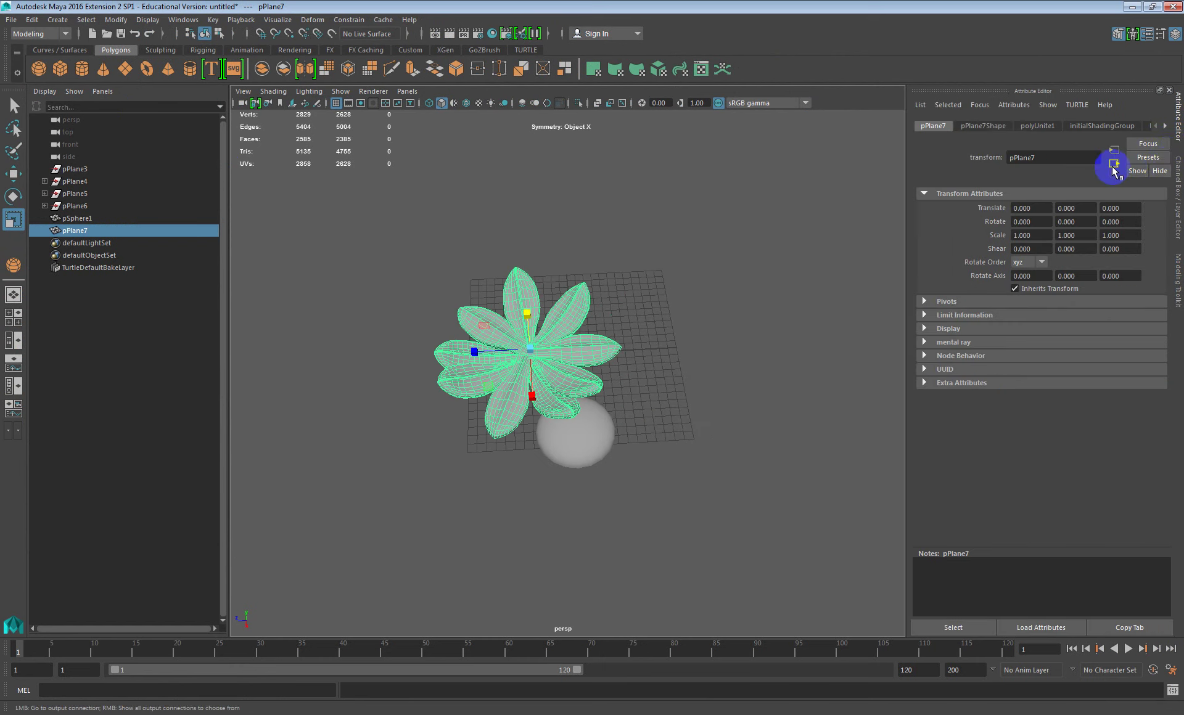
{"action": "left_click", "coordinate": [1176, 158]}
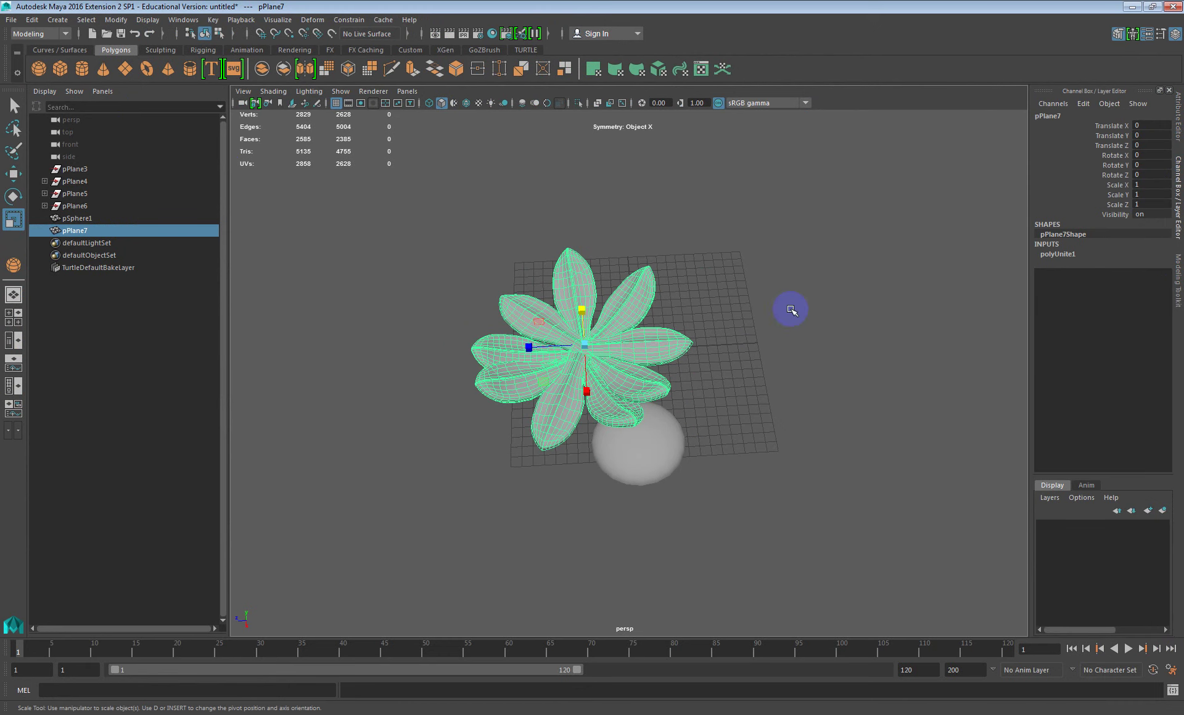
{"action": "key", "text": "w"}
{"action": "left_click_drag", "start_coordinate": [564, 345], "coordinate": [616, 349]}
{"action": "double_click", "coordinate": [13, 173]}
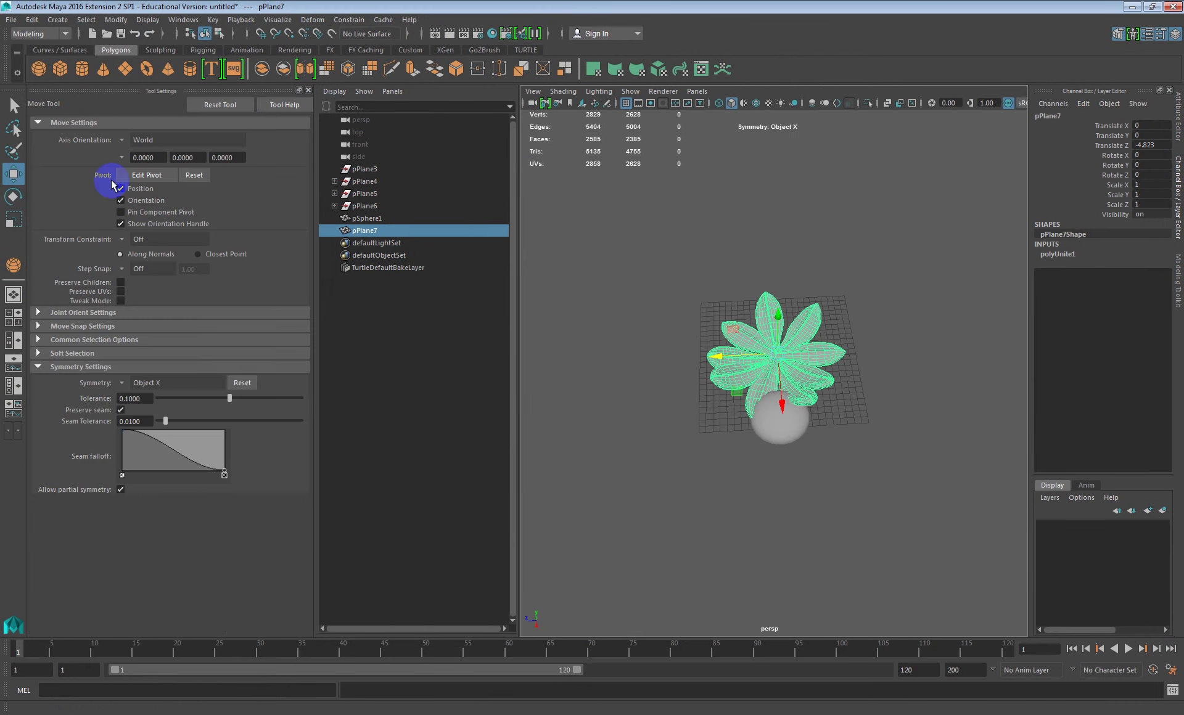
{"action": "left_click", "coordinate": [308, 90]}
Move the flattened sphere onto the middle of the petals, at about X 0.31, Y 1.21
{"action": "left_click", "coordinate": [647, 435]}
{"action": "scroll", "coordinate": [660, 433], "scroll_direction": "up", "scroll_amount": 4}
{"action": "left_click_drag", "start_coordinate": [667, 464], "coordinate": [696, 497], "text": "alt"}
{"action": "scroll", "coordinate": [698, 503], "scroll_direction": "down", "scroll_amount": 1}
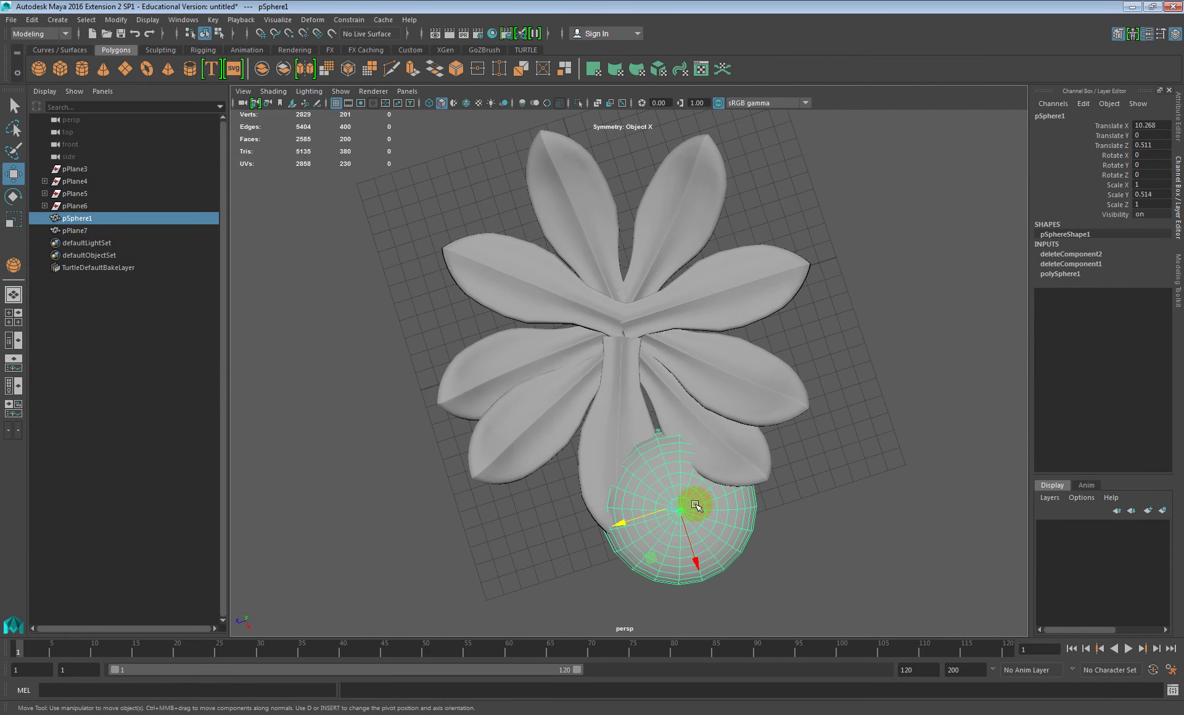
{"action": "left_click_drag", "start_coordinate": [693, 546], "coordinate": [618, 287]}
{"action": "scroll", "coordinate": [619, 290], "scroll_direction": "down", "scroll_amount": 2}
Scale the sphere down uniformly to about 0.547 in X and Z
{"action": "key", "text": "e"}
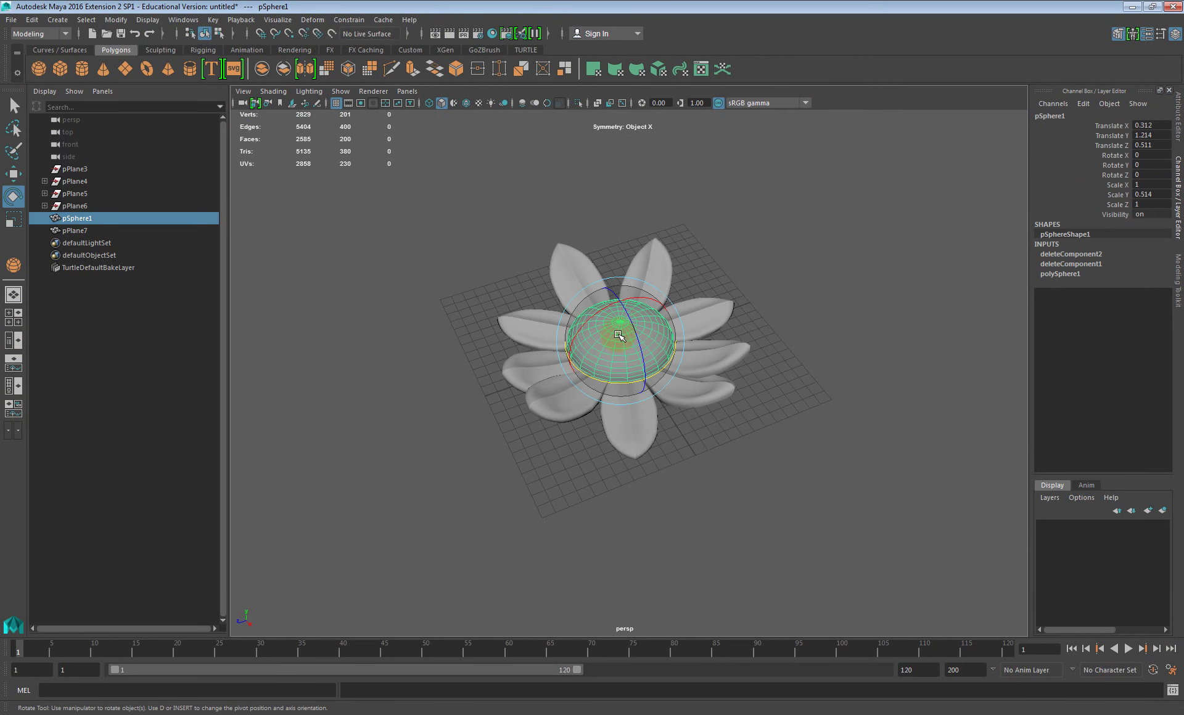
{"action": "key", "text": "r"}
{"action": "left_click_drag", "start_coordinate": [621, 343], "coordinate": [665, 402]}
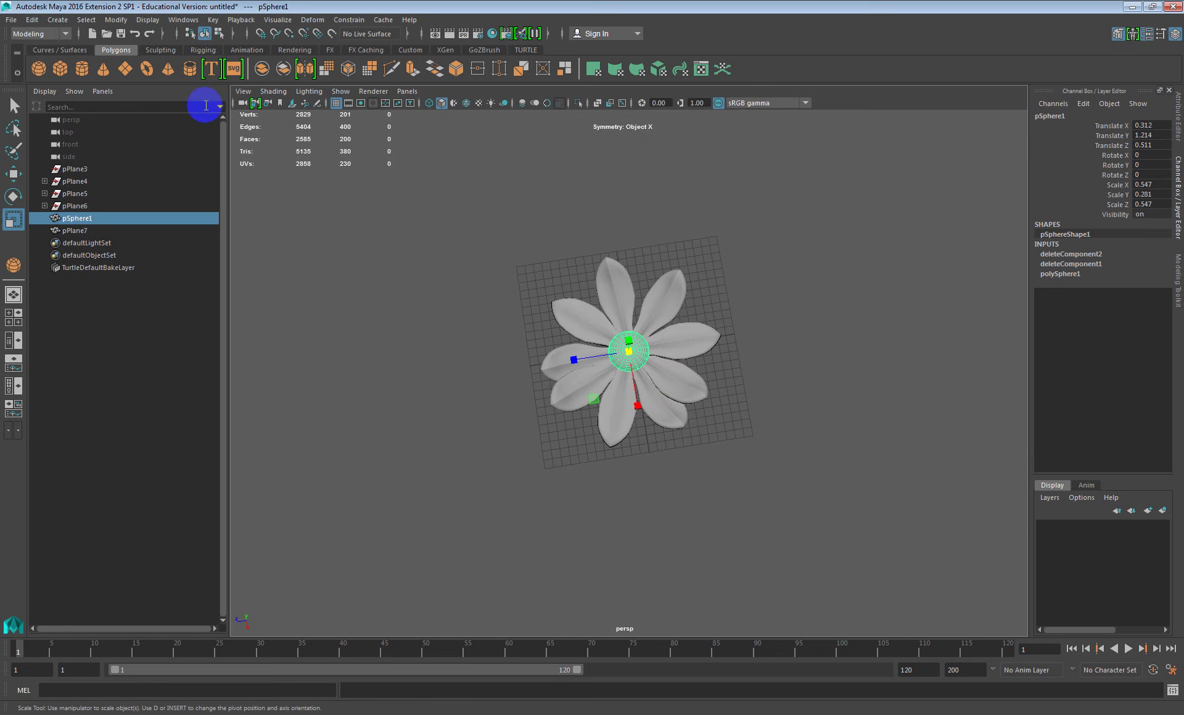
Create a polygon cylinder with radius about 3.27 and height about 5.07, and flatten it to about 0.324 in Y
{"action": "left_click", "coordinate": [82, 70]}
{"action": "left_click_drag", "start_coordinate": [651, 410], "coordinate": [680, 373]}
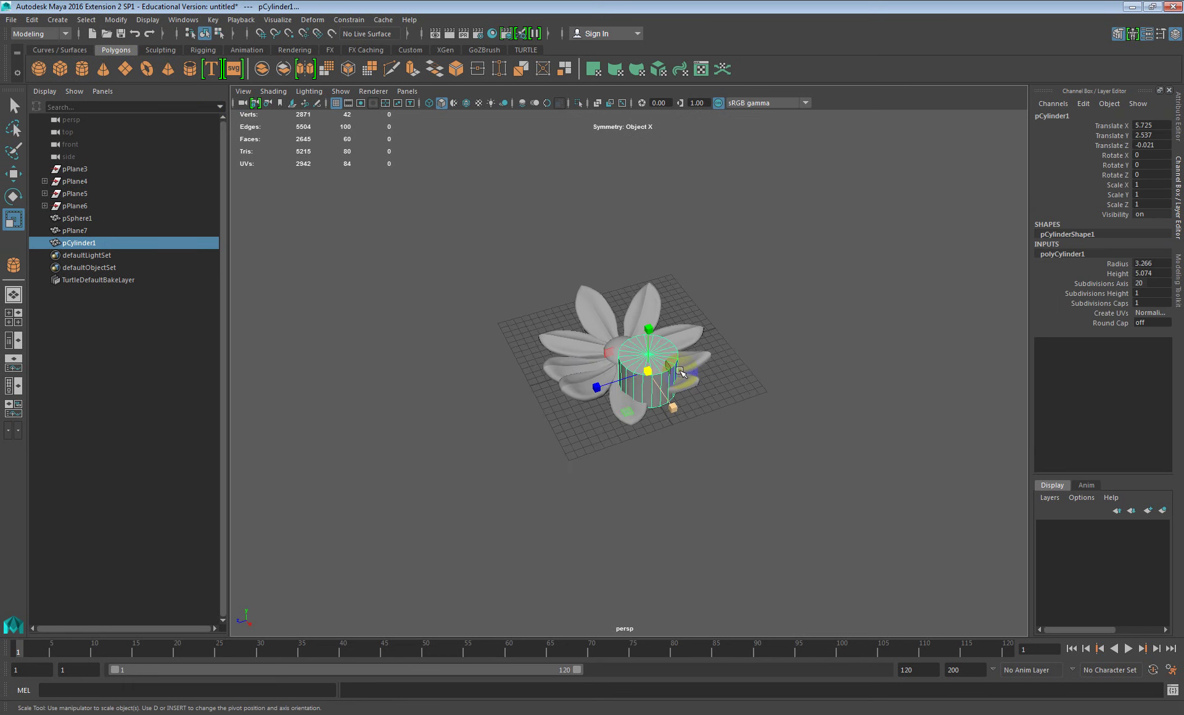
{"action": "scroll", "coordinate": [678, 364], "scroll_direction": "up", "scroll_amount": 4}
{"action": "left_click_drag", "start_coordinate": [665, 327], "coordinate": [586, 355]}
Move the cylinder to the flower's centre beneath the sphere, at about X 0.45, Y 0.31
{"action": "key", "text": "w"}
{"action": "scroll", "coordinate": [687, 386], "scroll_direction": "up", "scroll_amount": 4}
{"action": "left_click", "coordinate": [633, 358]}
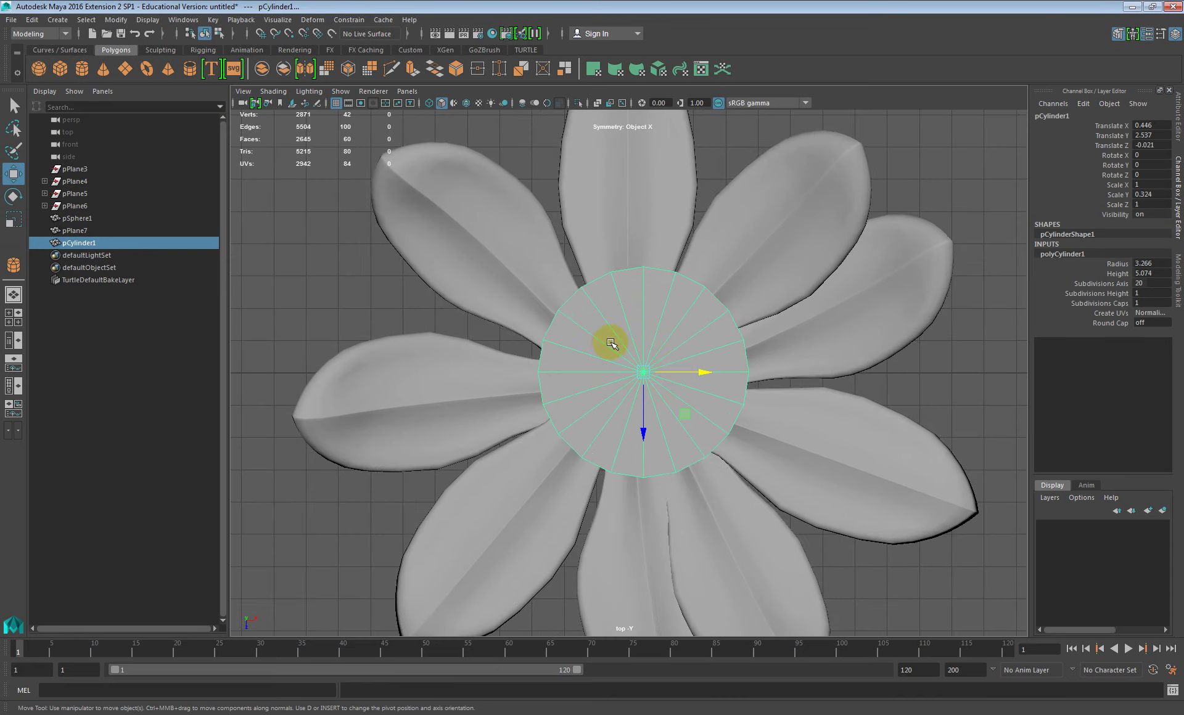
{"action": "scroll", "coordinate": [675, 426], "scroll_direction": "down", "scroll_amount": 1}
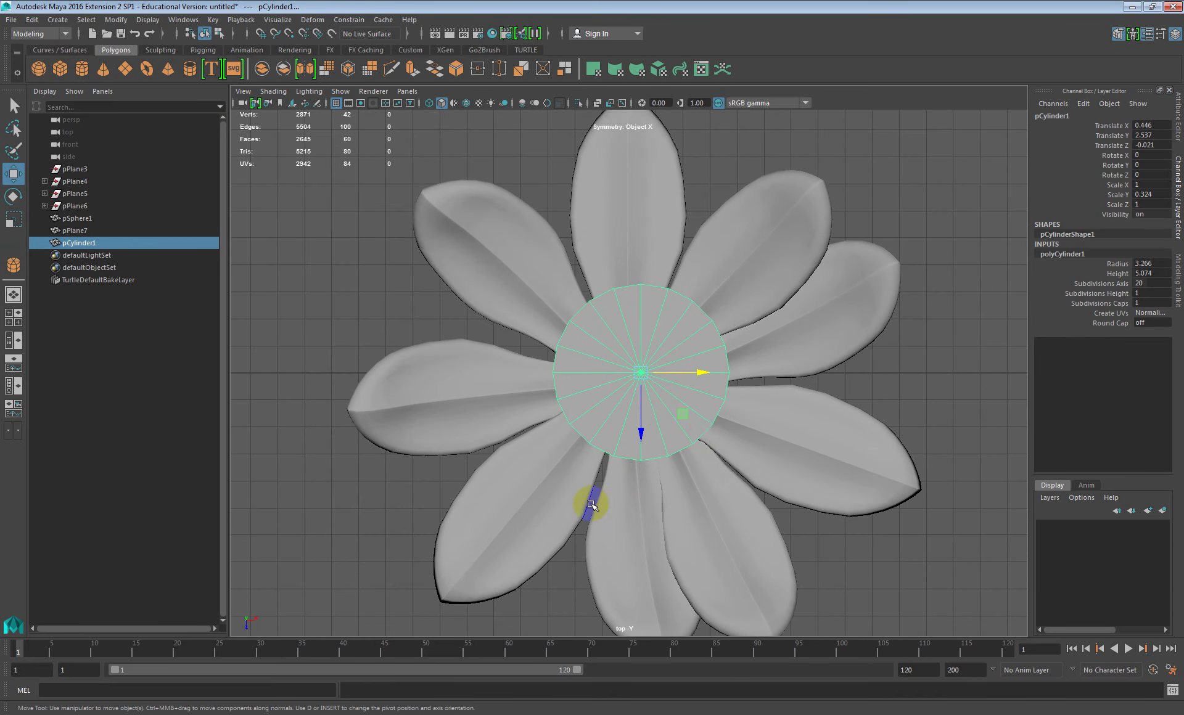
{"action": "left_click", "coordinate": [686, 419]}
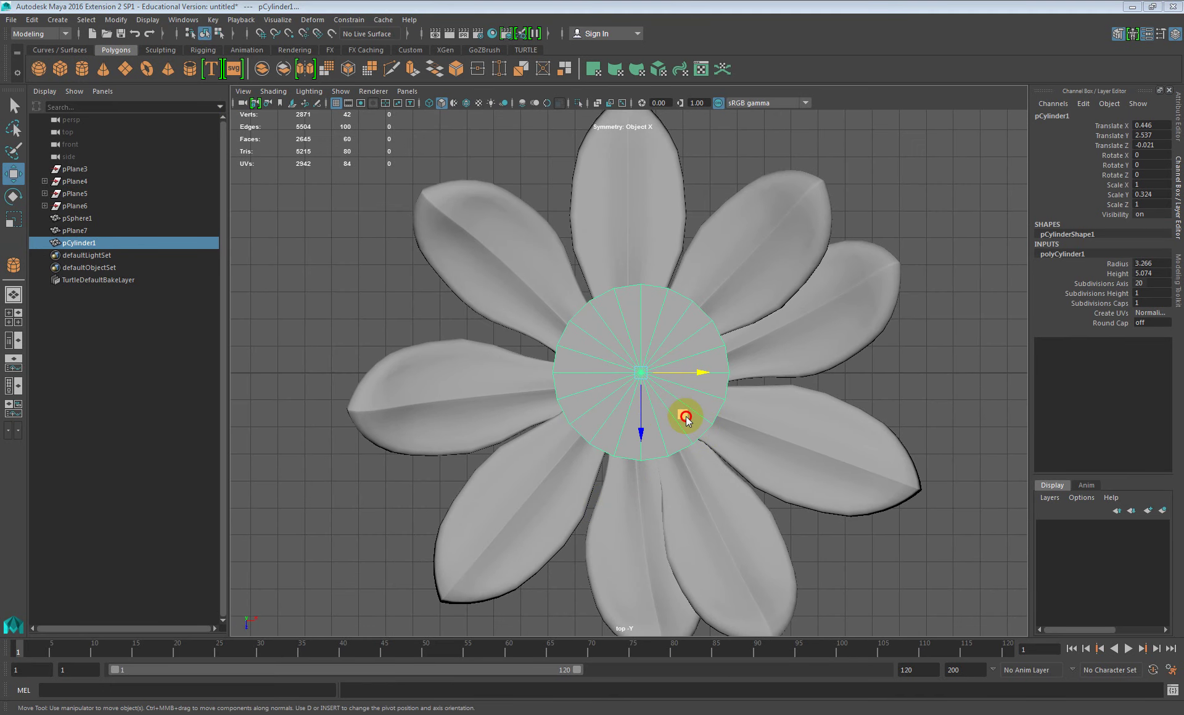
{"action": "left_click_drag", "start_coordinate": [700, 388], "coordinate": [647, 301]}
{"action": "left_click_drag", "start_coordinate": [605, 263], "coordinate": [574, 300]}
{"action": "left_click", "coordinate": [619, 300]}
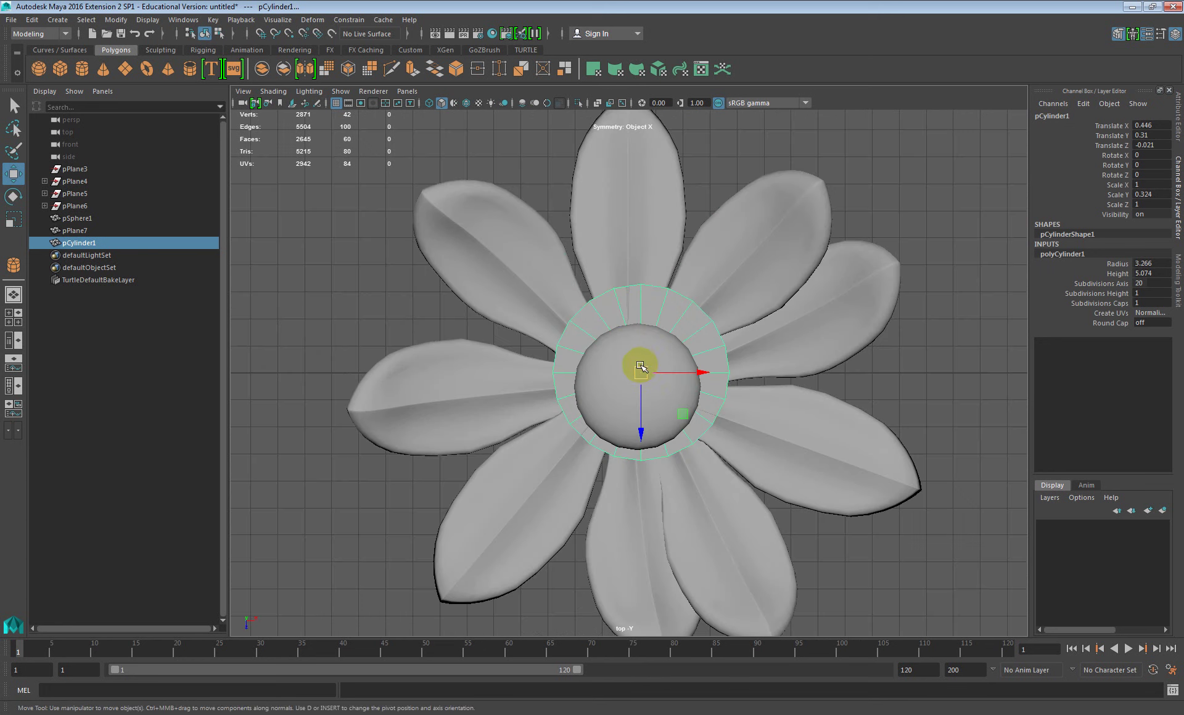
Align the cylinder and sphere concentrically, with the cylinder at about X 0.33, Z 0.46 and the sphere at about X 0.38
{"action": "left_click", "coordinate": [664, 407]}
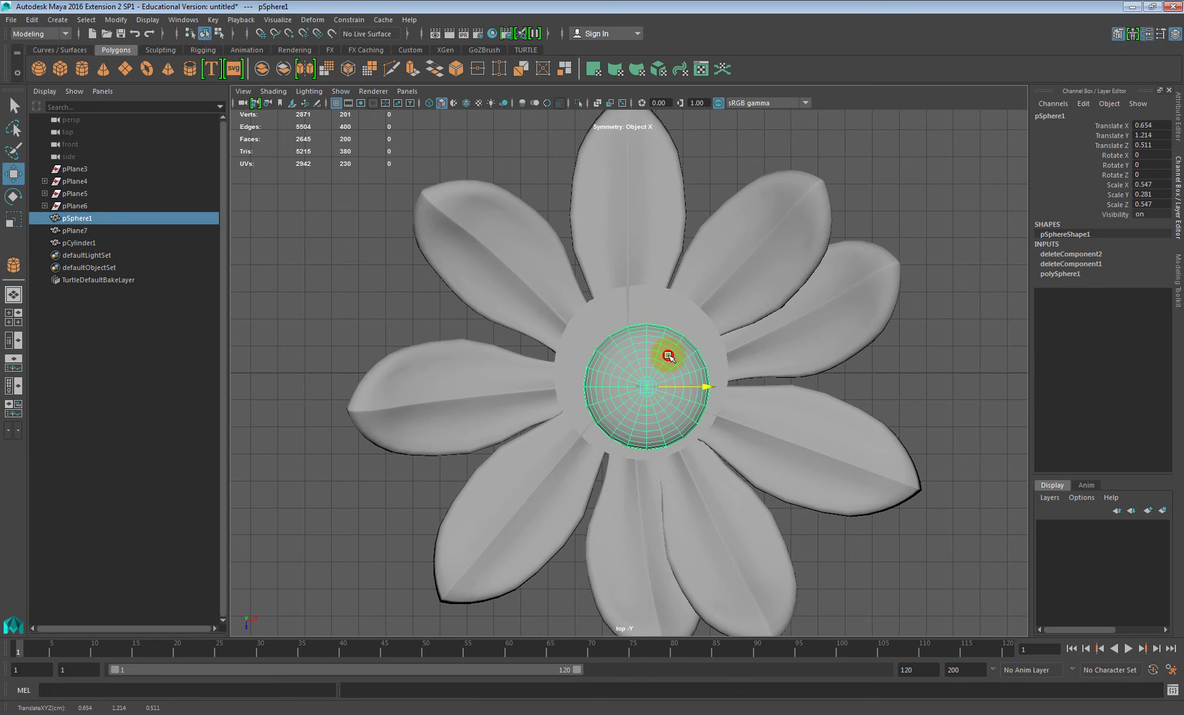
{"action": "left_click", "coordinate": [670, 313]}
{"action": "left_click_drag", "start_coordinate": [641, 372], "coordinate": [642, 386]}
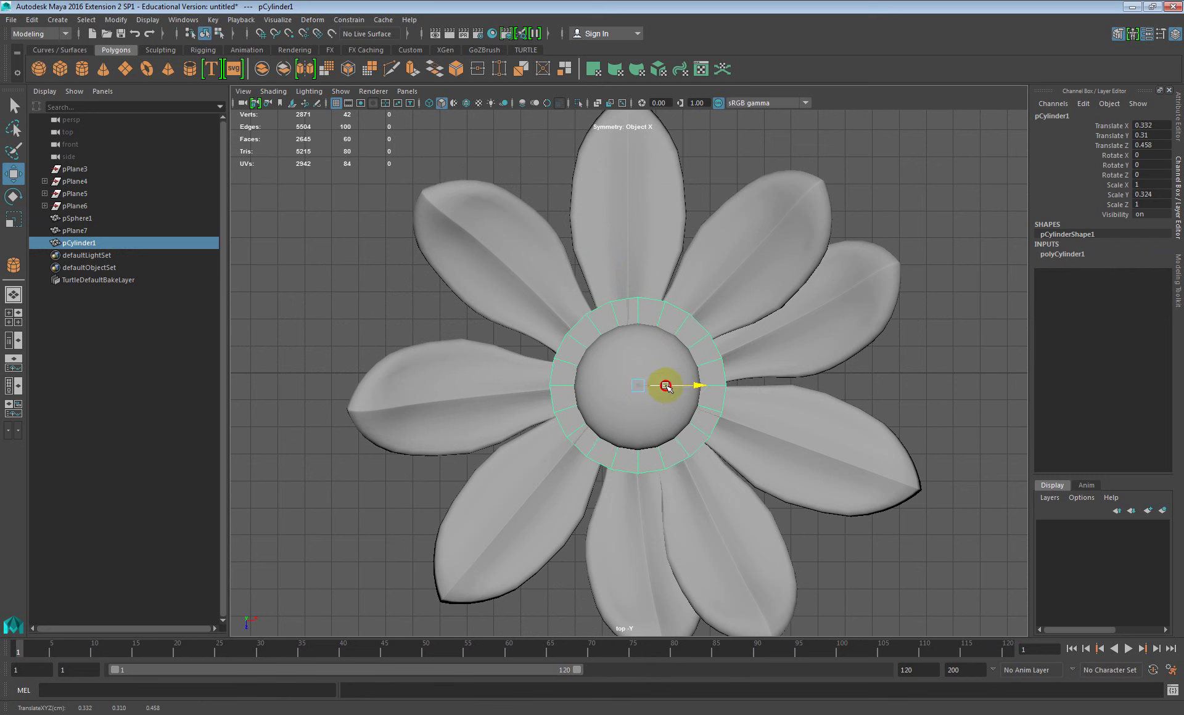
{"action": "left_click", "coordinate": [661, 410]}
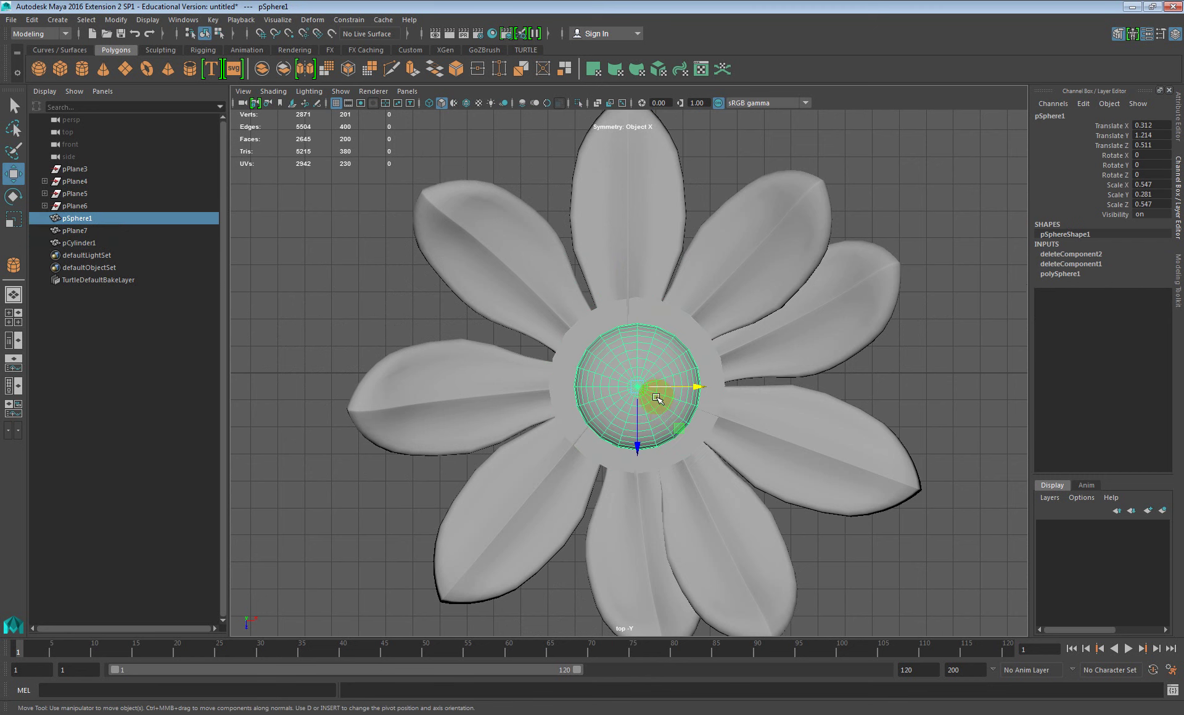
{"action": "left_click_drag", "start_coordinate": [644, 390], "coordinate": [647, 389]}
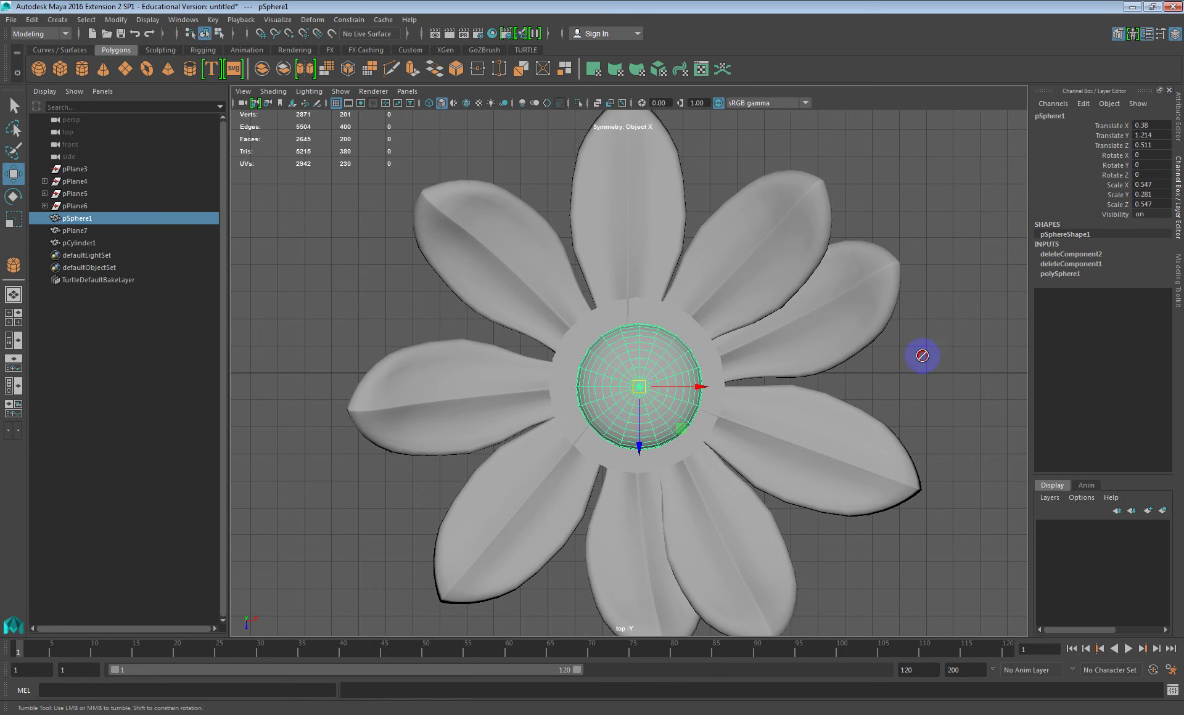
Raise the sphere and cylinder together slightly above the petals, bringing the cylinder to about Y 0.42
{"action": "key", "text": "space"}
{"action": "left_click", "coordinate": [782, 399]}
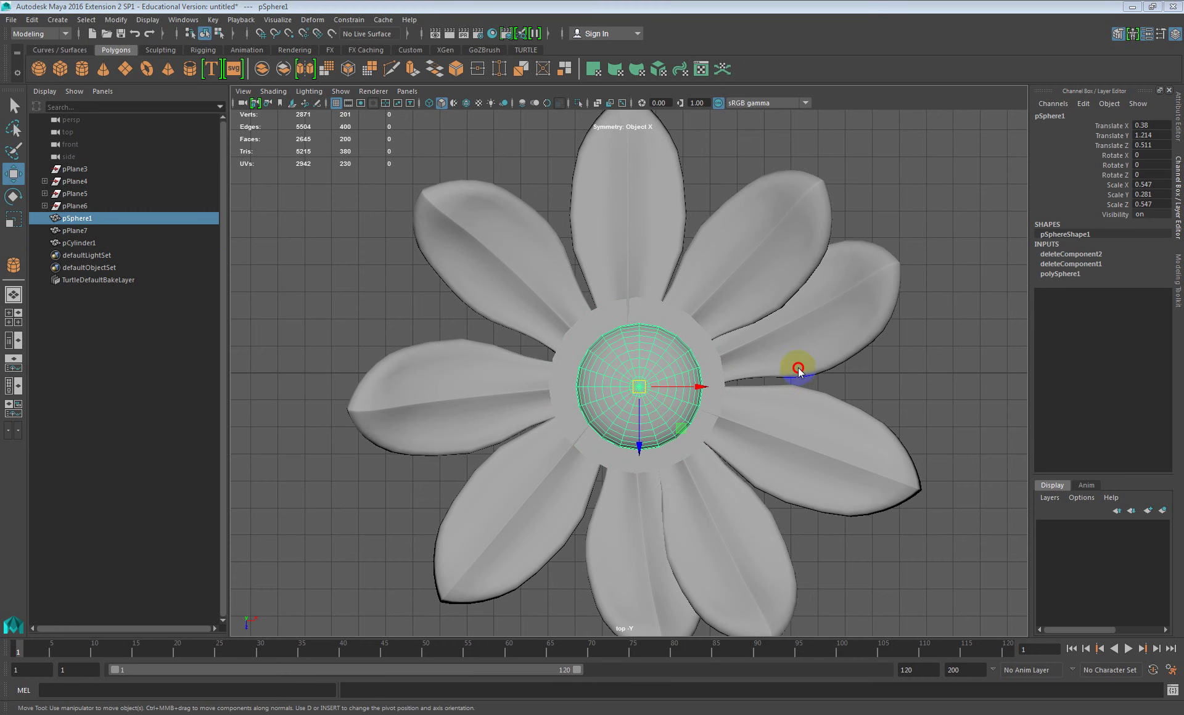
{"action": "left_click", "coordinate": [798, 370]}
{"action": "left_click_drag", "start_coordinate": [753, 431], "coordinate": [756, 404], "text": "alt"}
{"action": "scroll", "coordinate": [710, 395], "scroll_direction": "up", "scroll_amount": 5}
{"action": "left_click_drag", "start_coordinate": [653, 370], "coordinate": [644, 387], "text": "alt"}
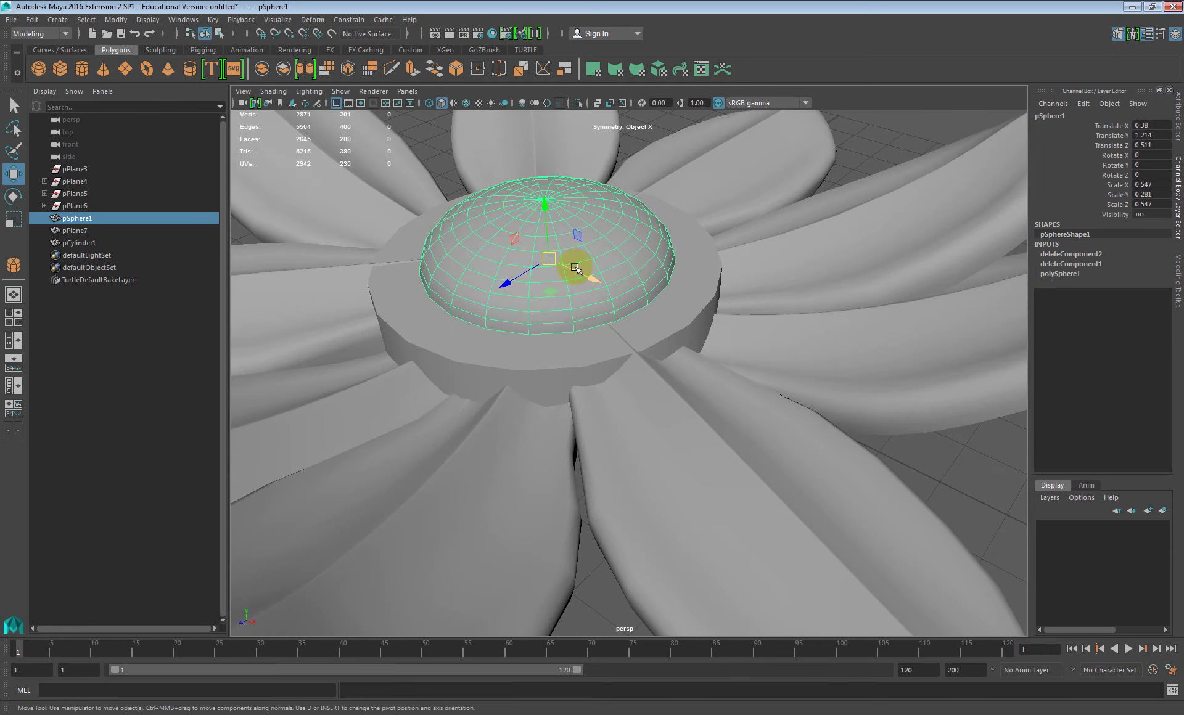
{"action": "left_click", "coordinate": [563, 345], "text": "shift"}
{"action": "mouse_move", "coordinate": [547, 259]}
{"action": "left_mouse_down"}
{"action": "mouse_move", "coordinate": [547, 272]}
{"action": "mouse_move", "coordinate": [546, 249]}
{"action": "left_mouse_up"}
Combine the petals, sphere and cylinder into a single mesh
{"action": "left_click_drag", "start_coordinate": [624, 324], "coordinate": [648, 418], "text": "alt"}
{"action": "left_click", "coordinate": [659, 418]}
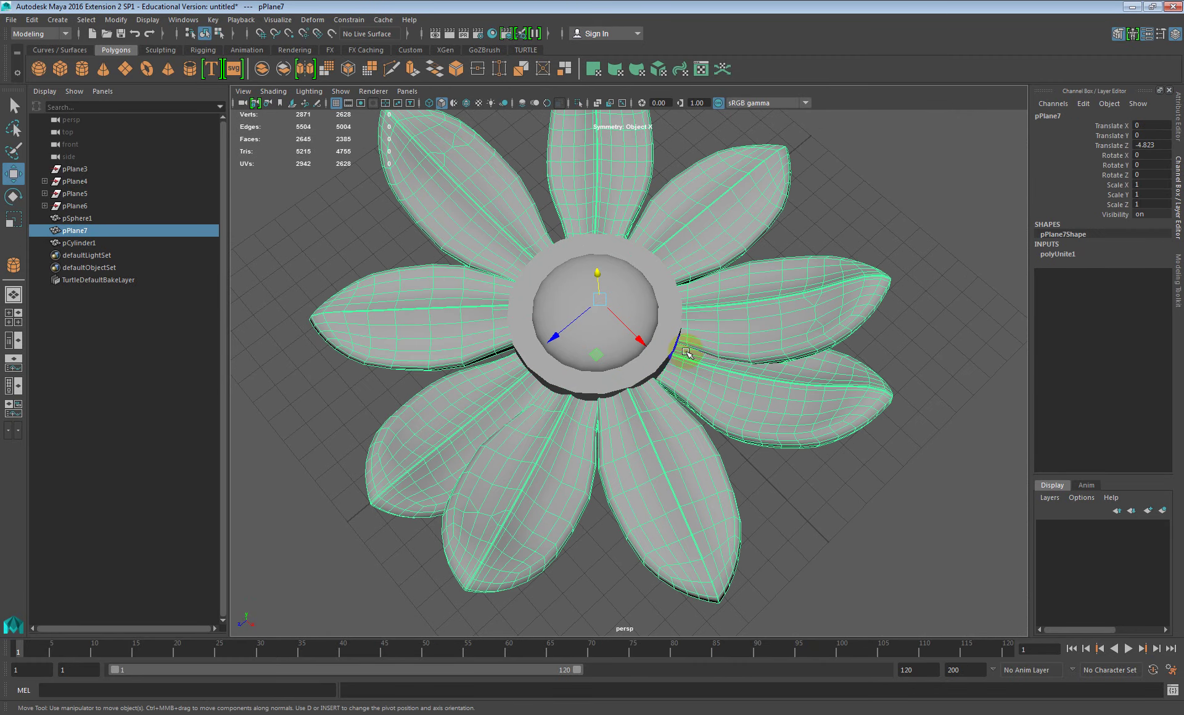
{"action": "left_click", "coordinate": [632, 307], "text": "shift"}
{"action": "left_click", "coordinate": [667, 333], "text": "shift"}
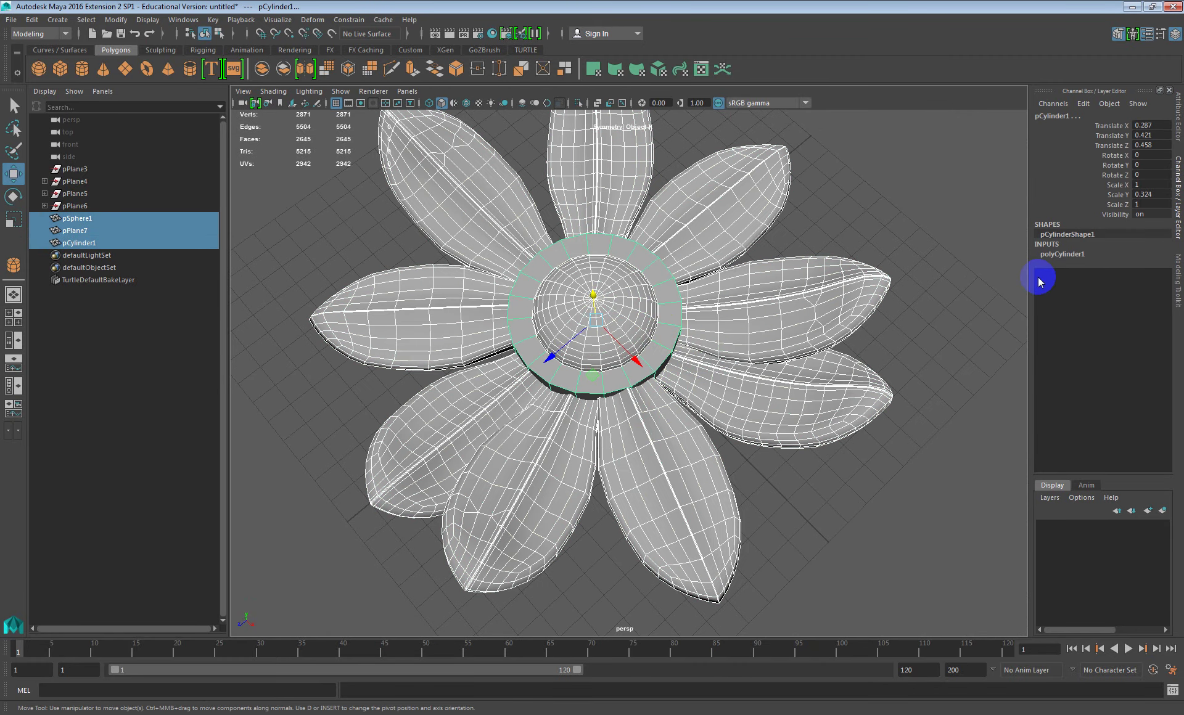
{"action": "left_click", "coordinate": [1177, 116]}
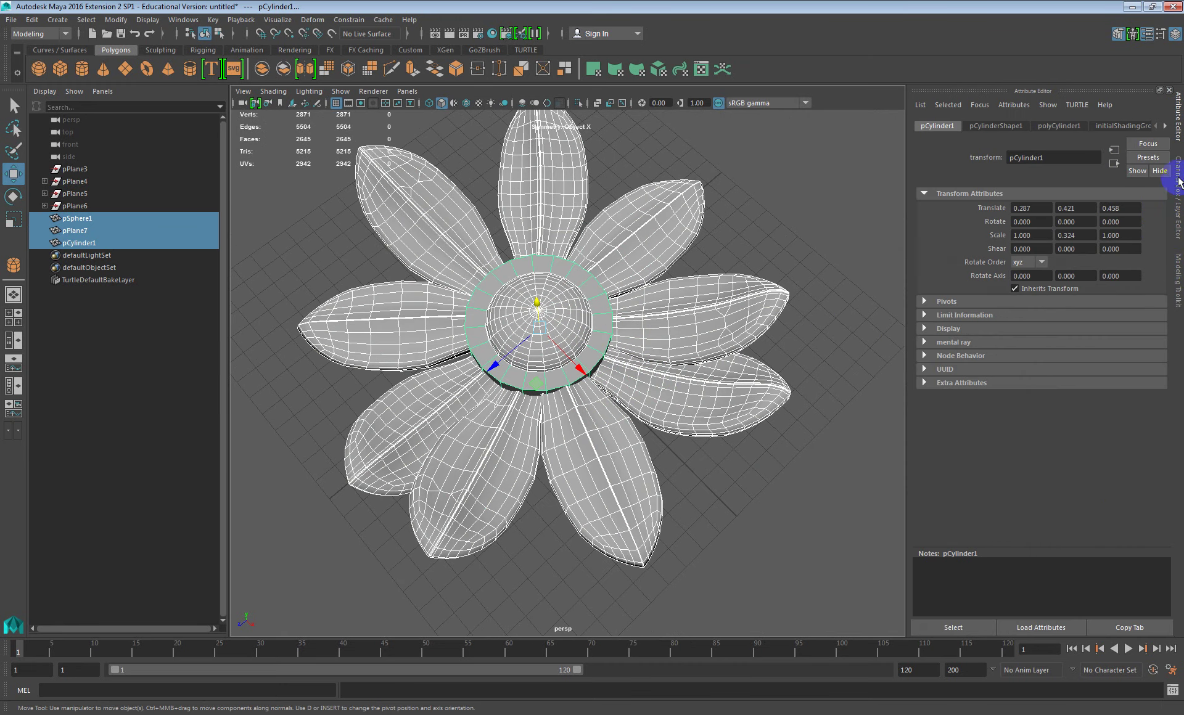
{"action": "left_click", "coordinate": [1178, 278]}
{"action": "left_click", "coordinate": [1062, 367]}
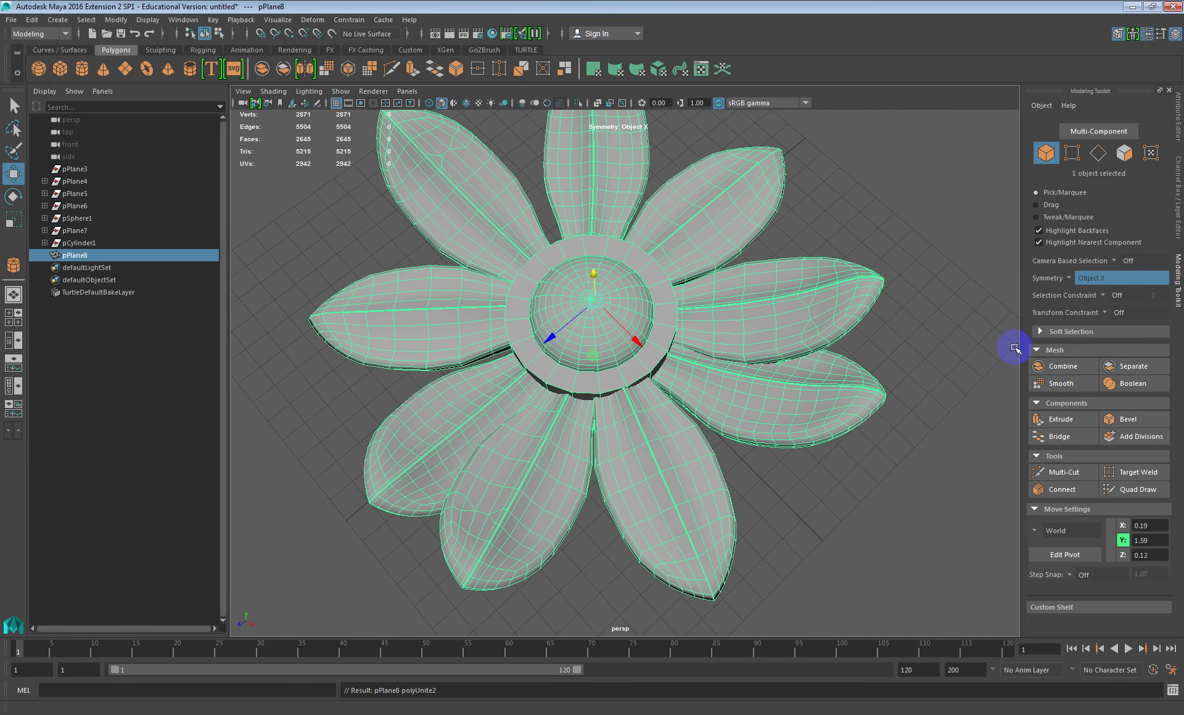
Center the pivot of the newly combined flower mesh
{"action": "scroll", "coordinate": [782, 337], "scroll_direction": "down", "scroll_amount": 5}
{"action": "left_click_drag", "start_coordinate": [787, 323], "coordinate": [721, 296], "text": "alt"}
{"action": "scroll", "coordinate": [719, 305], "scroll_direction": "up", "scroll_amount": 3}
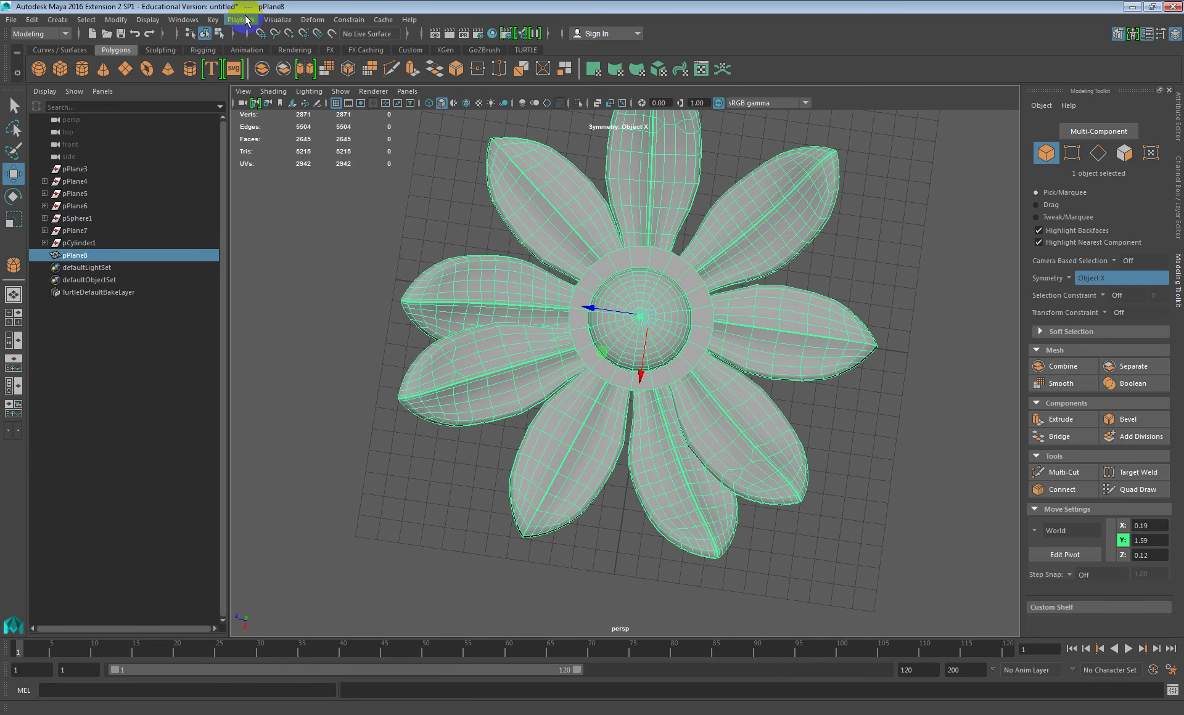
{"action": "left_click", "coordinate": [116, 20]}
{"action": "left_click", "coordinate": [137, 106]}
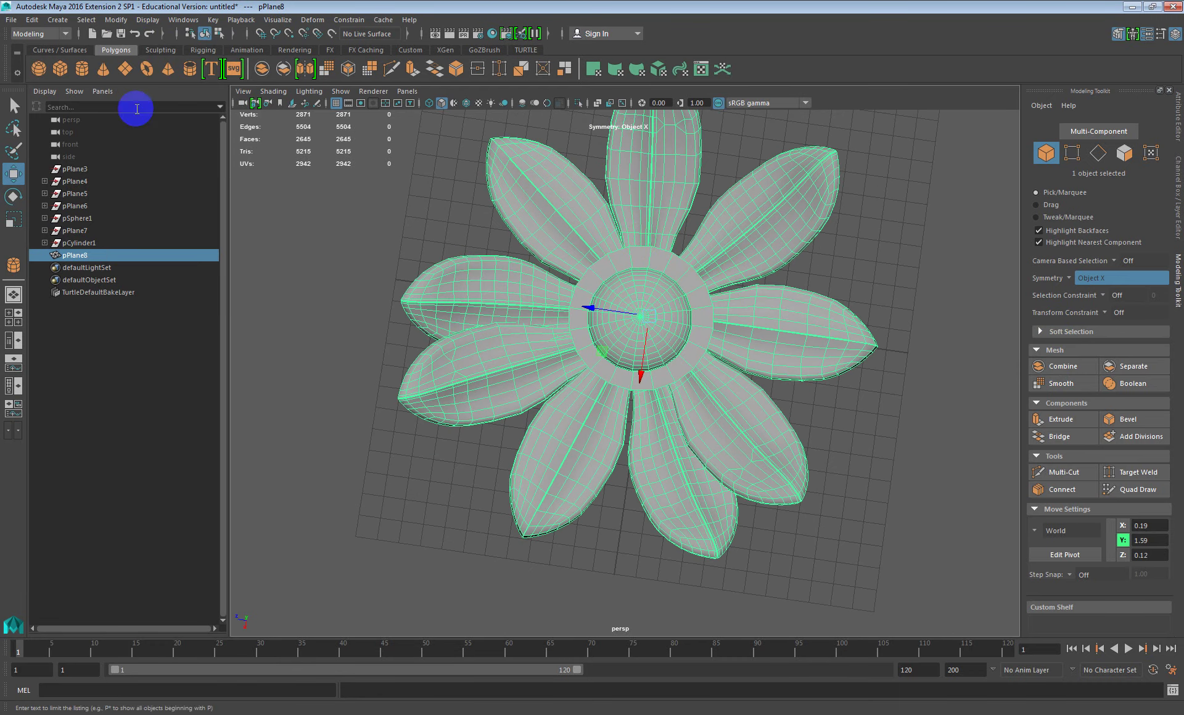
Shift the flower's pivot in the top view onto the centre of the dome, at about X 0.36, Z 0.53
{"action": "left_click_drag", "start_coordinate": [827, 338], "coordinate": [665, 324], "text": "alt"}
{"action": "left_click", "coordinate": [720, 322]}
{"action": "key", "text": "space"}
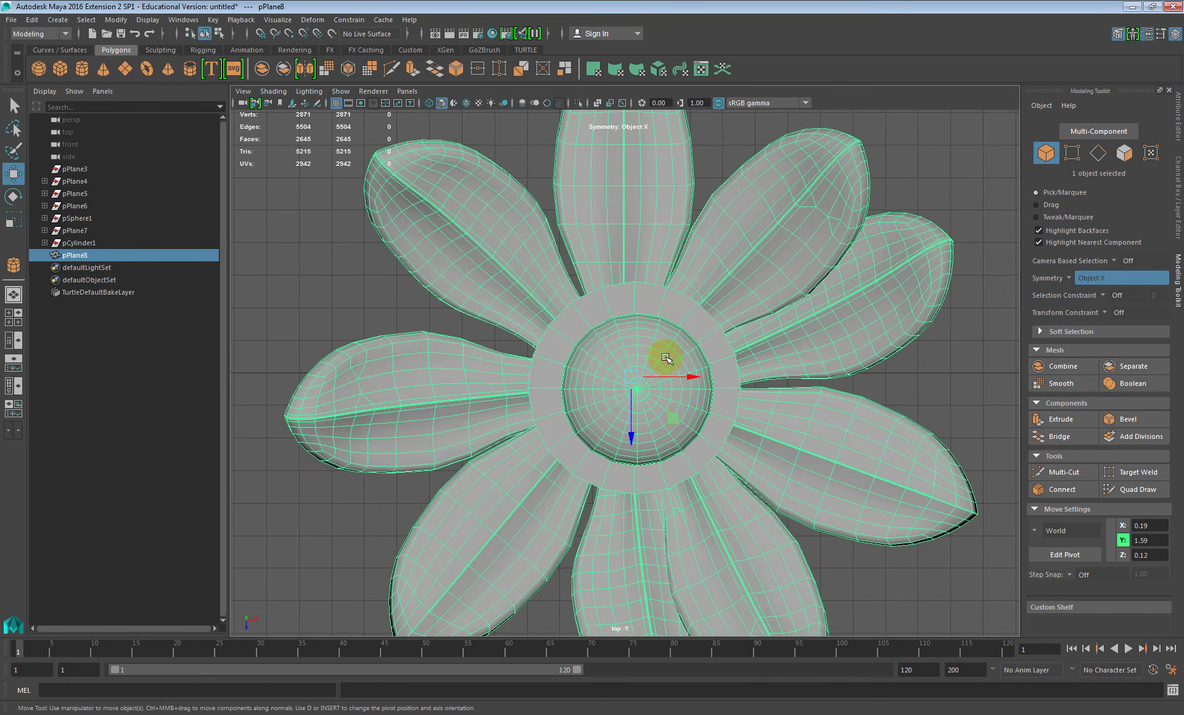
{"action": "scroll", "coordinate": [666, 358], "scroll_direction": "up", "scroll_amount": 2}
{"action": "key", "text": "d"}
{"action": "left_click_drag", "start_coordinate": [633, 382], "coordinate": [639, 389]}
{"action": "key", "text": "ctrl+z"}
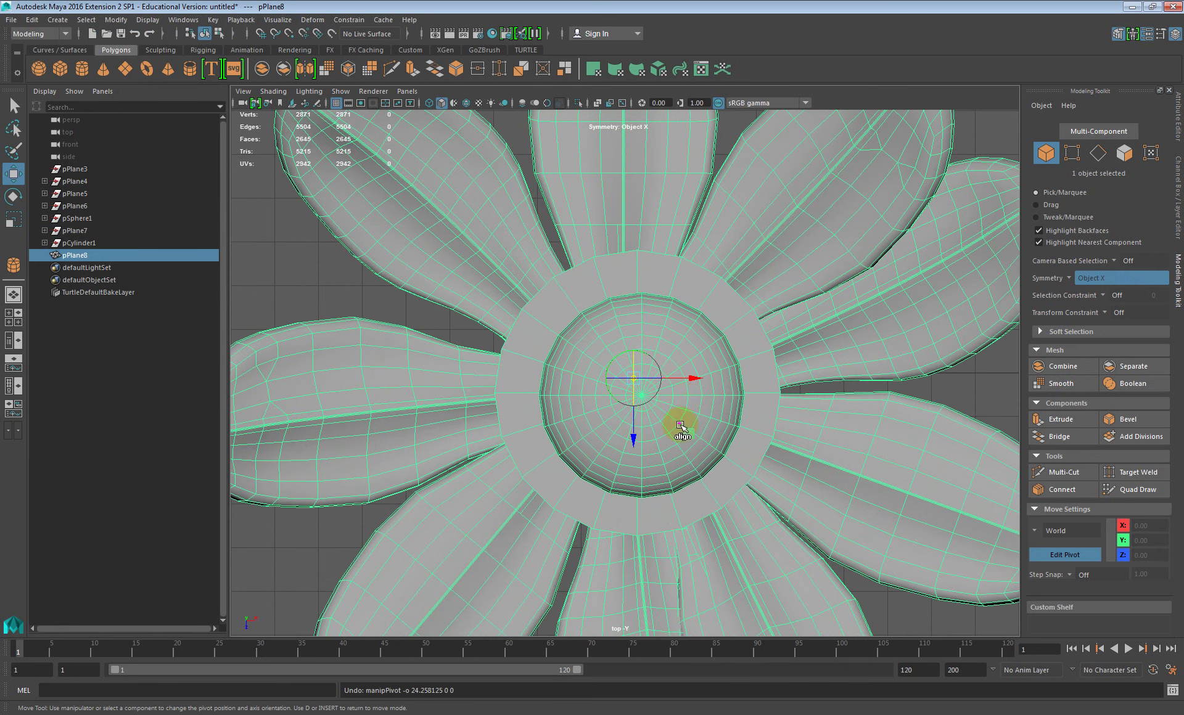
{"action": "left_click_drag", "start_coordinate": [688, 435], "coordinate": [696, 453]}
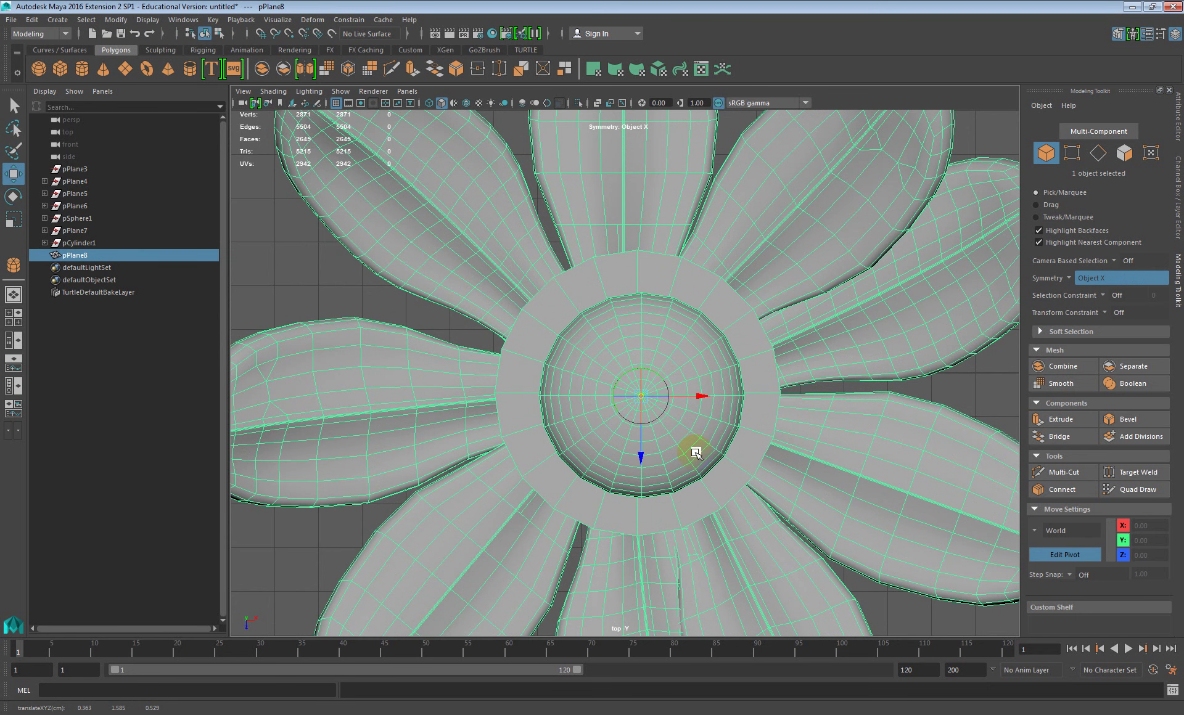
{"action": "key", "text": "d"}
Duplicate the flower with Duplicate Special as 17 copies, translated 5 in X and rotated 20 degrees in Y
{"action": "scroll", "coordinate": [707, 410], "scroll_direction": "down", "scroll_amount": 10}
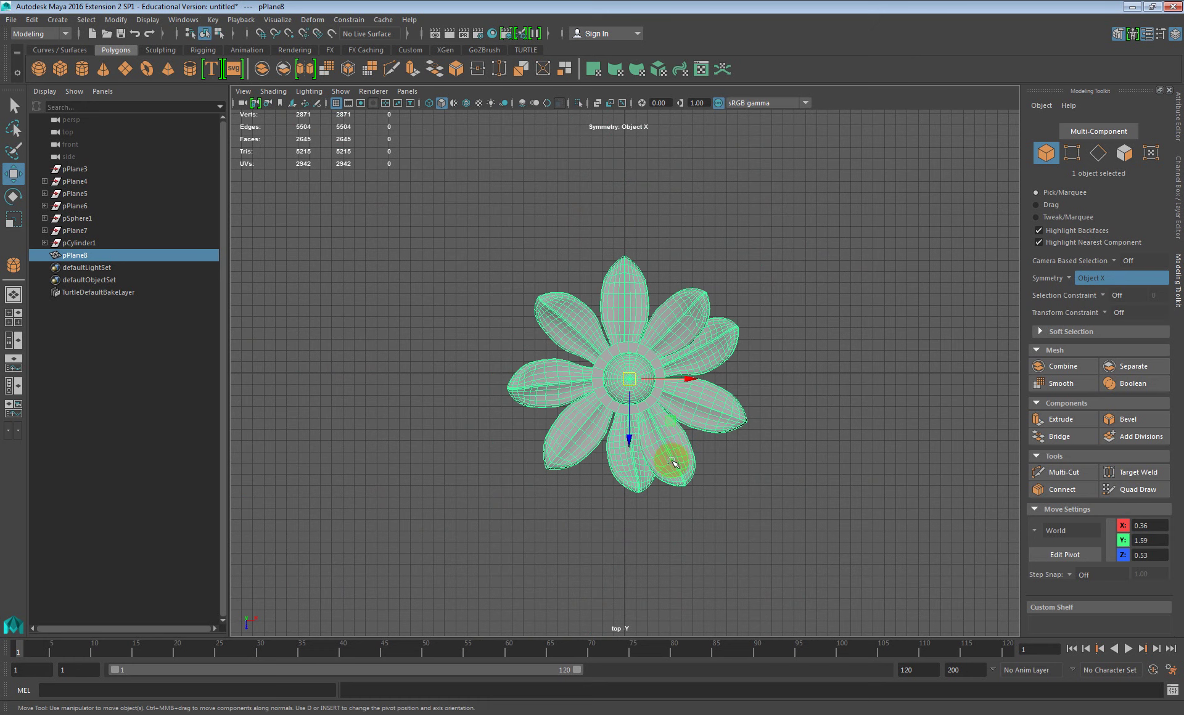
{"action": "scroll", "coordinate": [682, 432], "scroll_direction": "down", "scroll_amount": 5}
{"action": "middle_click_drag", "start_coordinate": [686, 397], "coordinate": [609, 393], "text": "alt"}
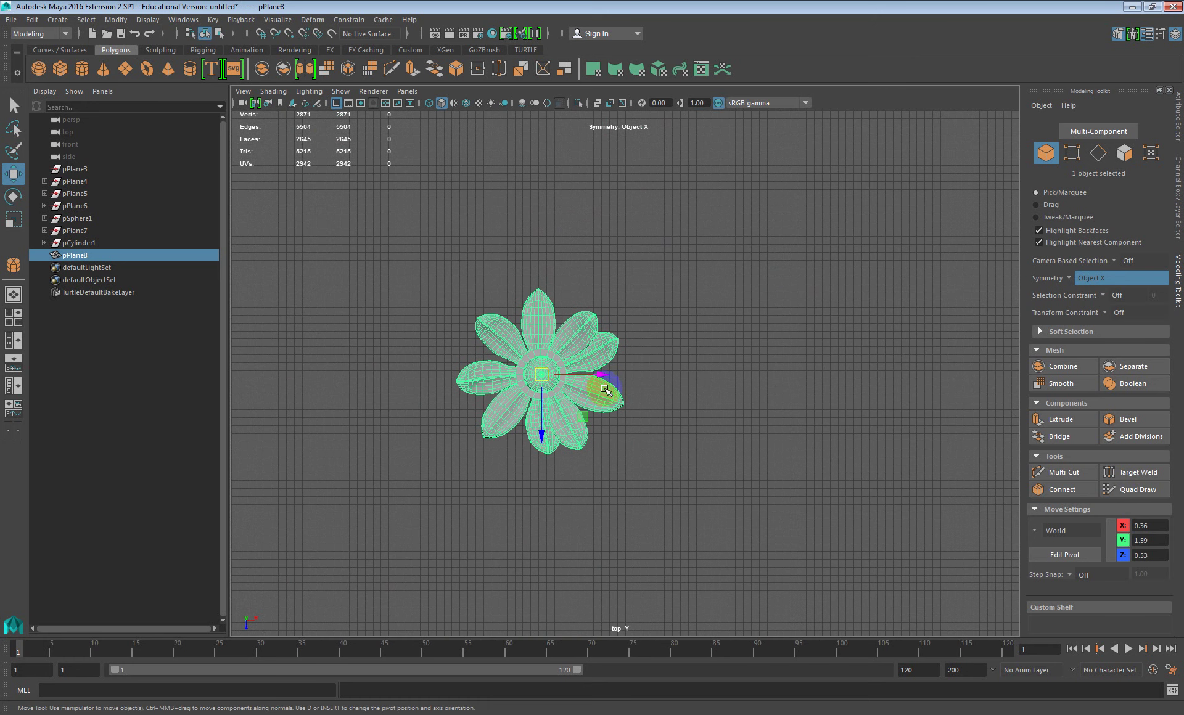
{"action": "left_click_drag", "start_coordinate": [605, 360], "coordinate": [571, 436], "text": "alt"}
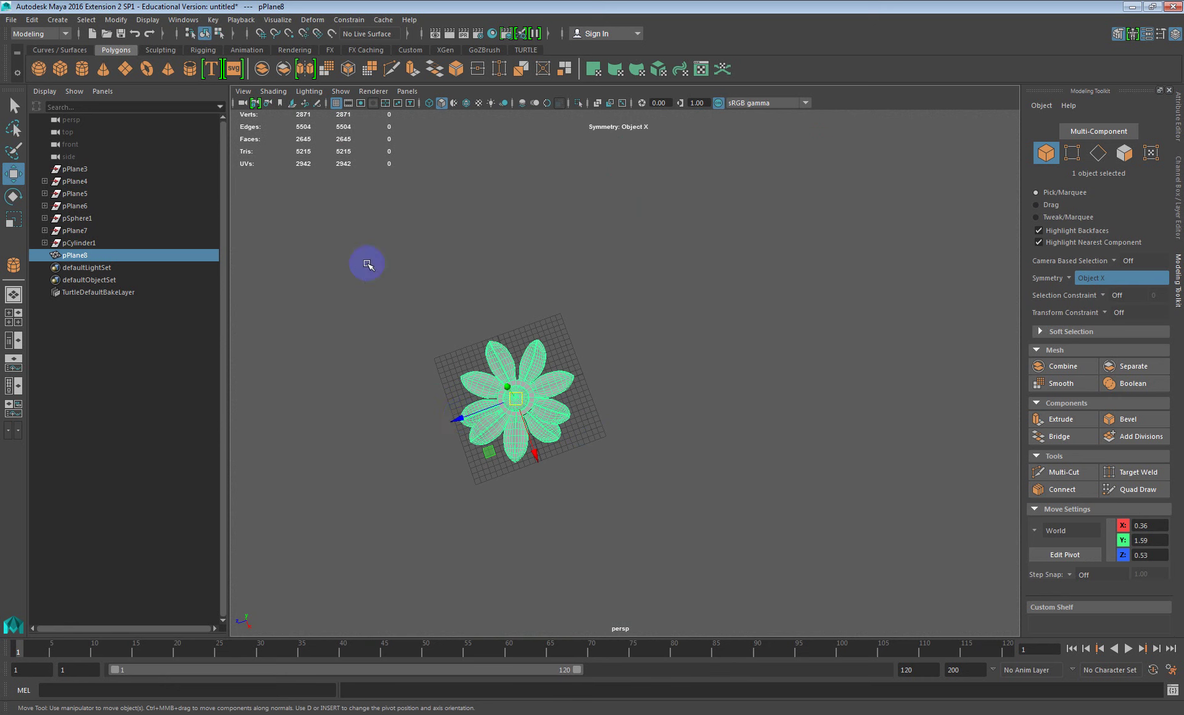
{"action": "left_click", "coordinate": [31, 19]}
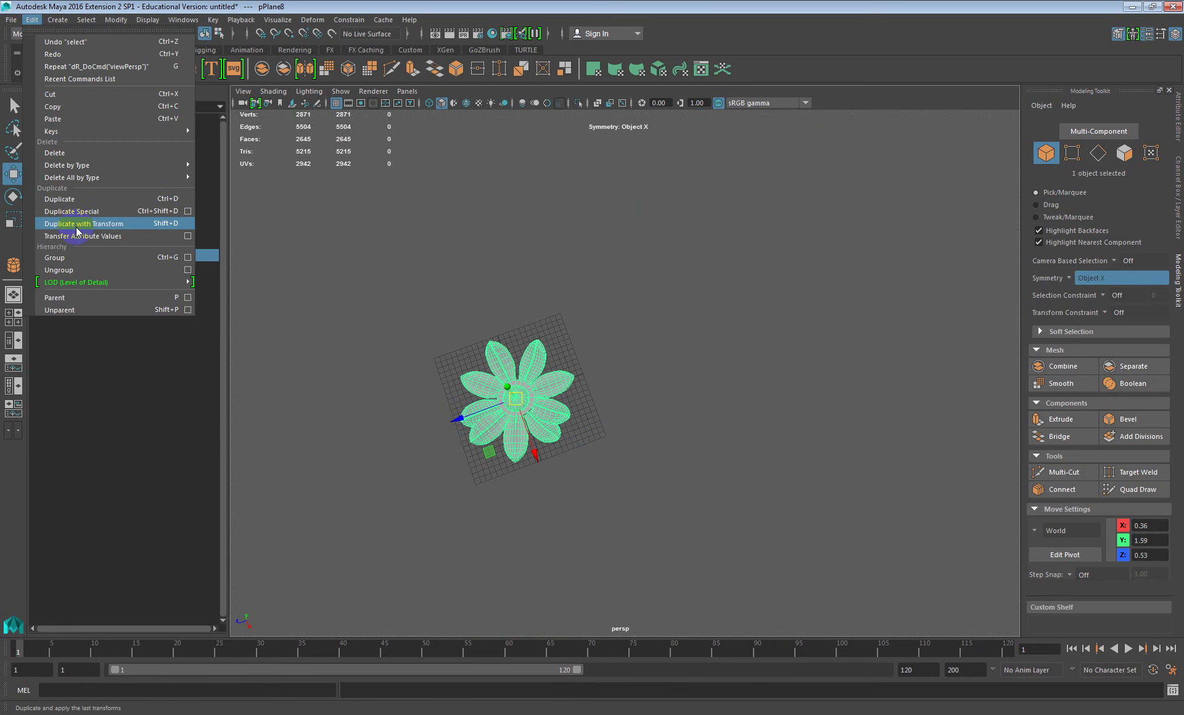
{"action": "left_click", "coordinate": [188, 212]}
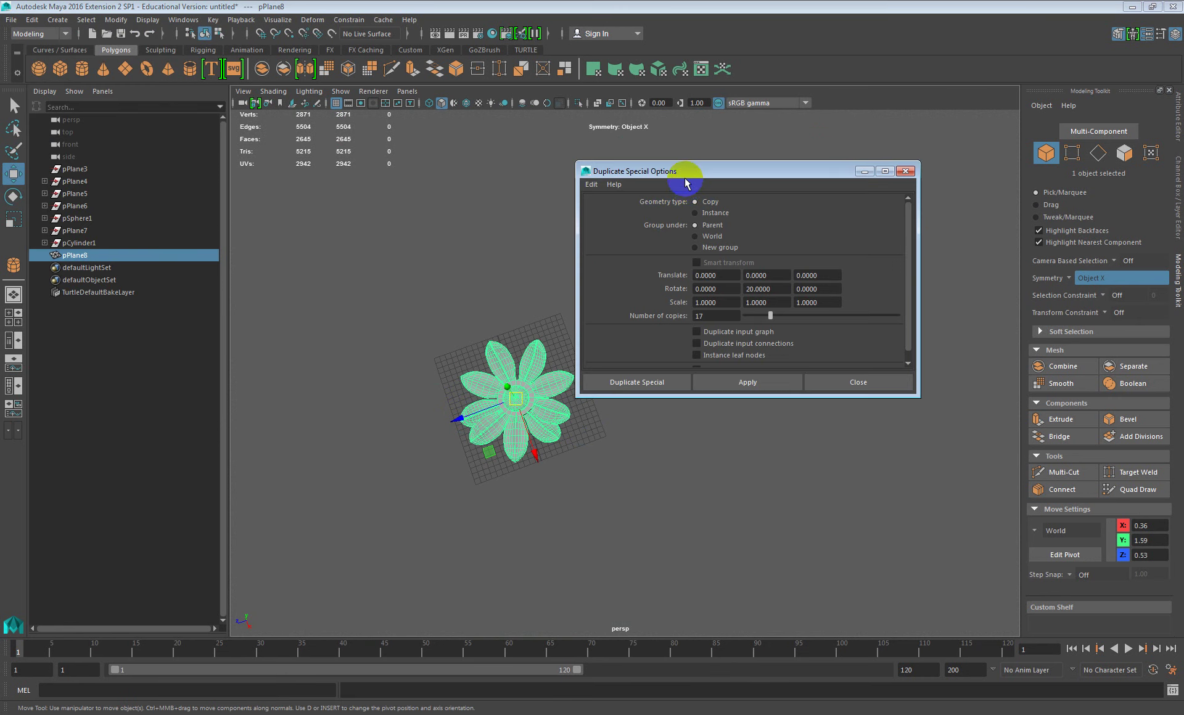
{"action": "left_click_drag", "start_coordinate": [679, 175], "coordinate": [294, 103]}
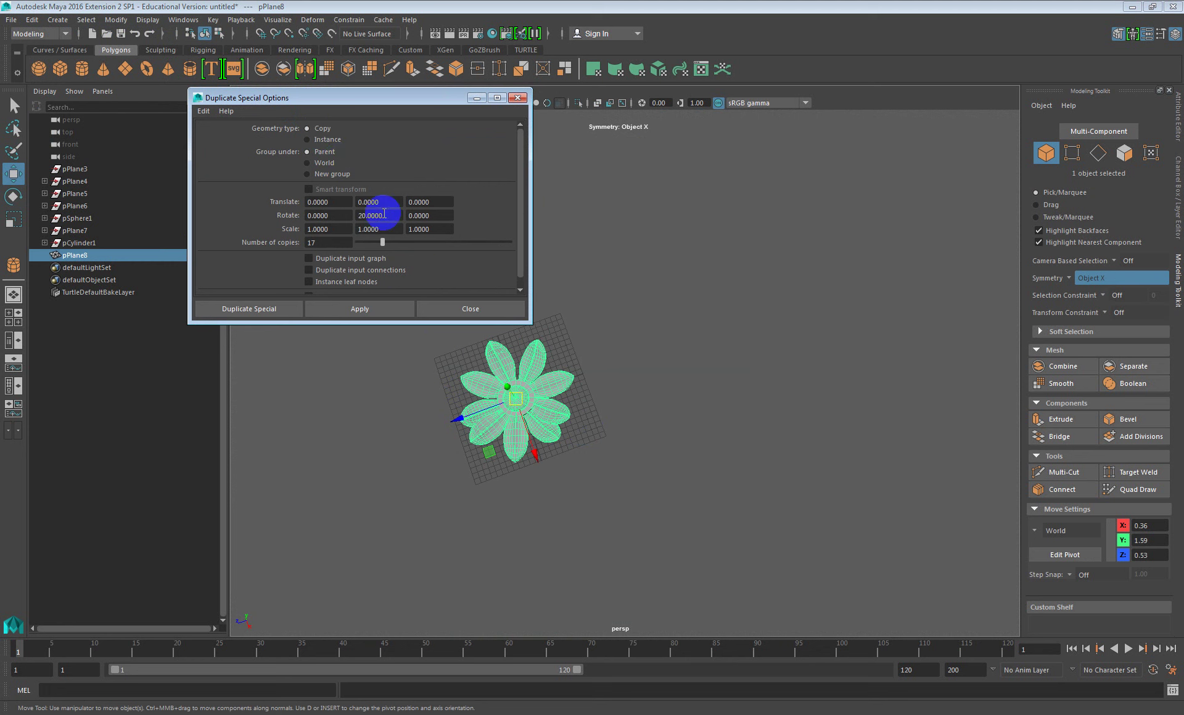
{"action": "left_click_drag", "start_coordinate": [341, 203], "coordinate": [254, 200]}
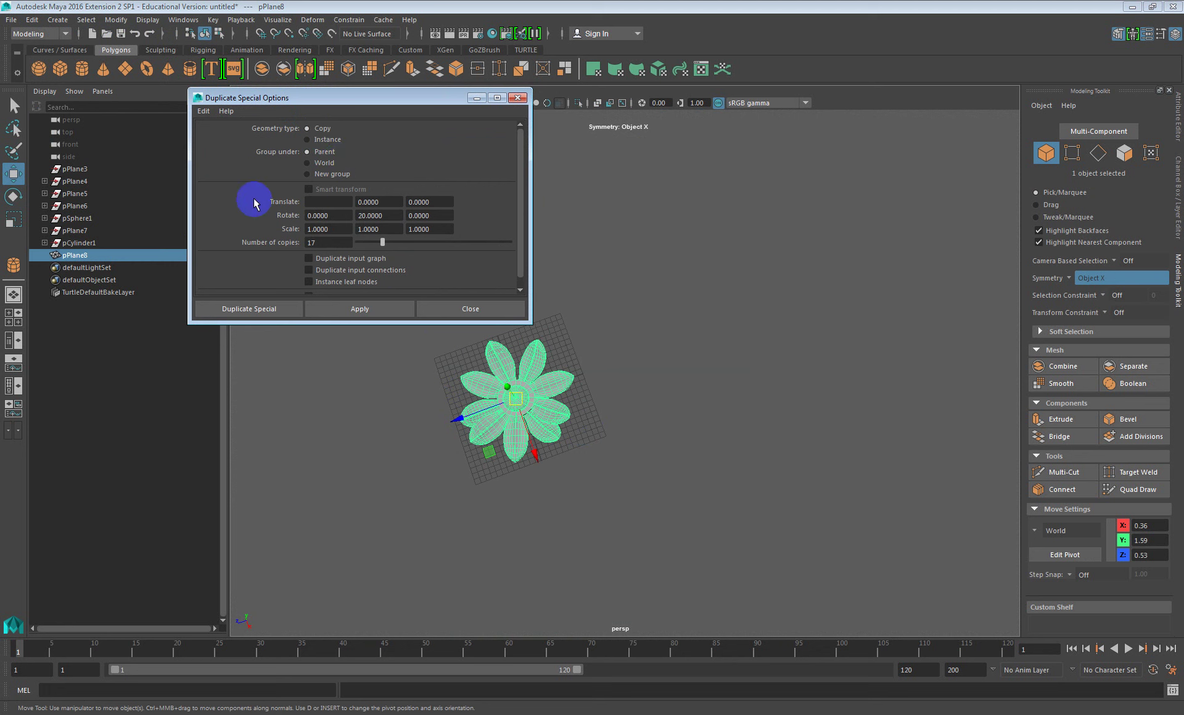
{"action": "left_click", "coordinate": [362, 309]}
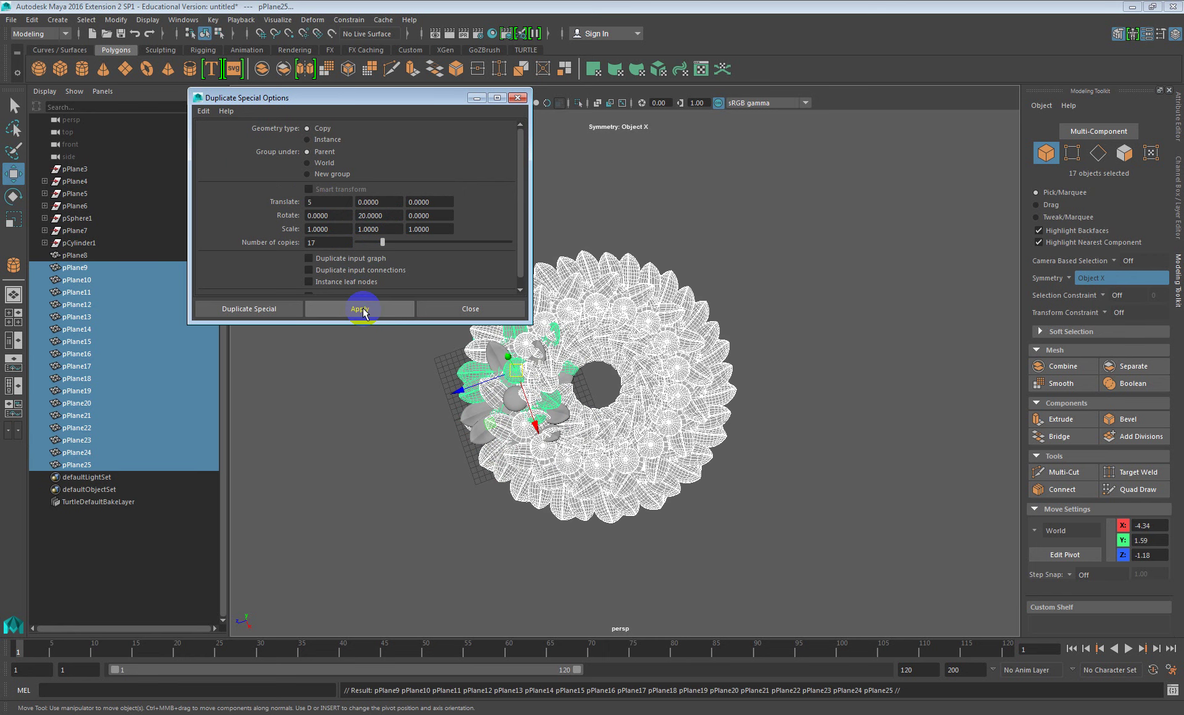
{"action": "left_click", "coordinate": [457, 309]}
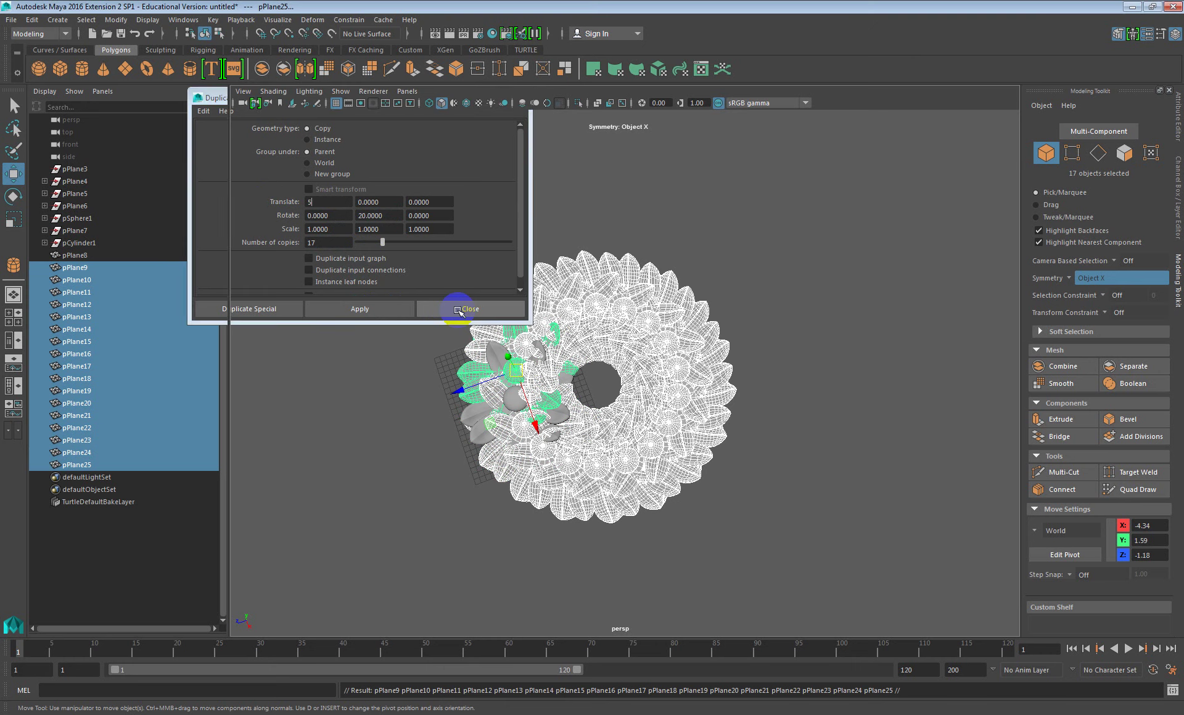
Inspect the ring of flower copies, then undo the duplication
{"action": "left_click", "coordinate": [762, 433]}
{"action": "scroll", "coordinate": [730, 437], "scroll_direction": "up", "scroll_amount": 5}
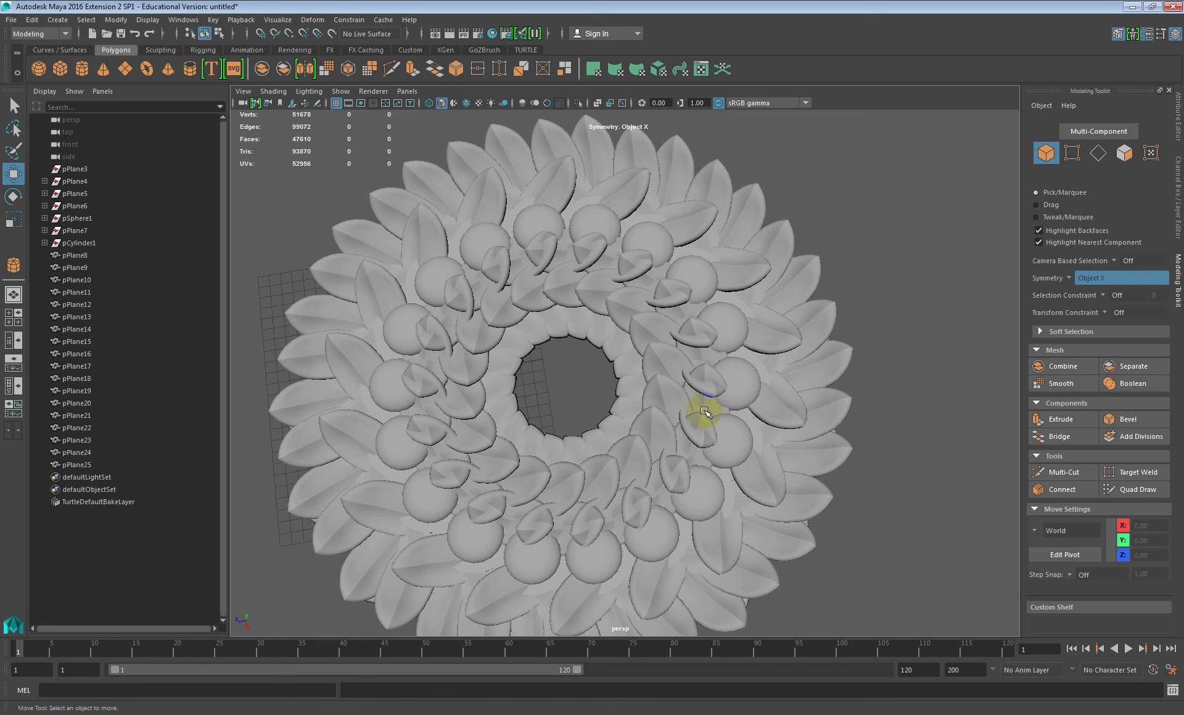
{"action": "scroll", "coordinate": [703, 407], "scroll_direction": "down", "scroll_amount": 4}
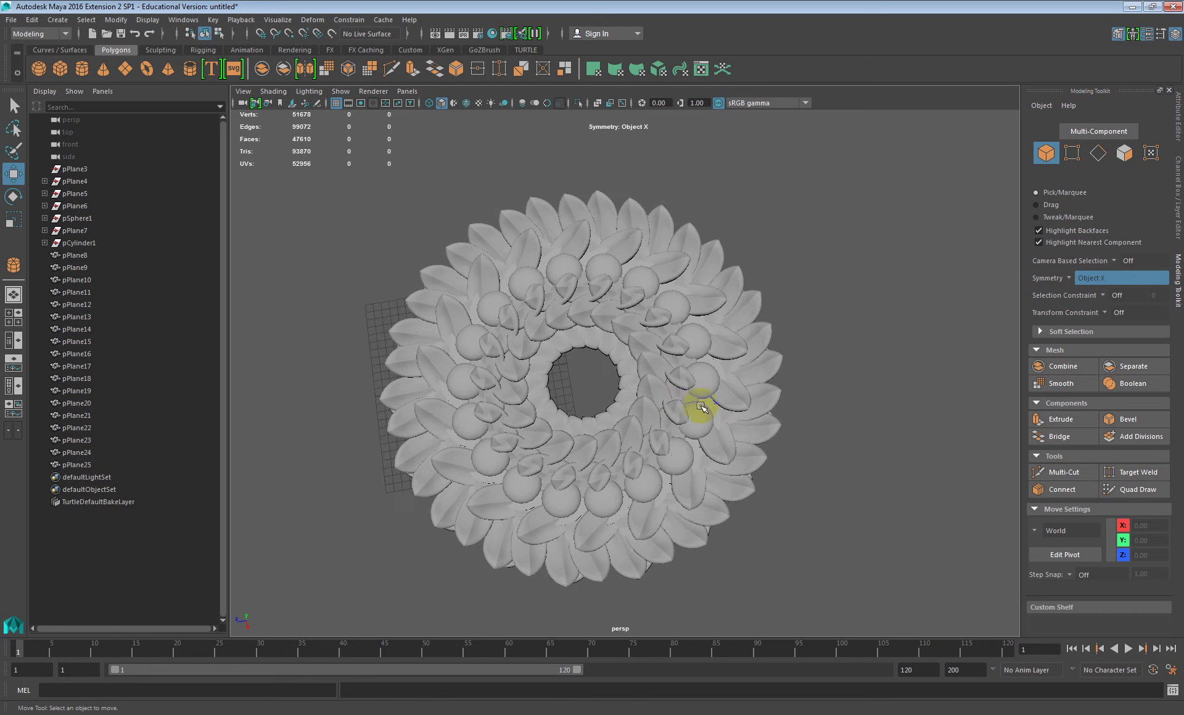
{"action": "key", "text": "ctrl+z"}
{"action": "key", "text": "ctrl+z"}
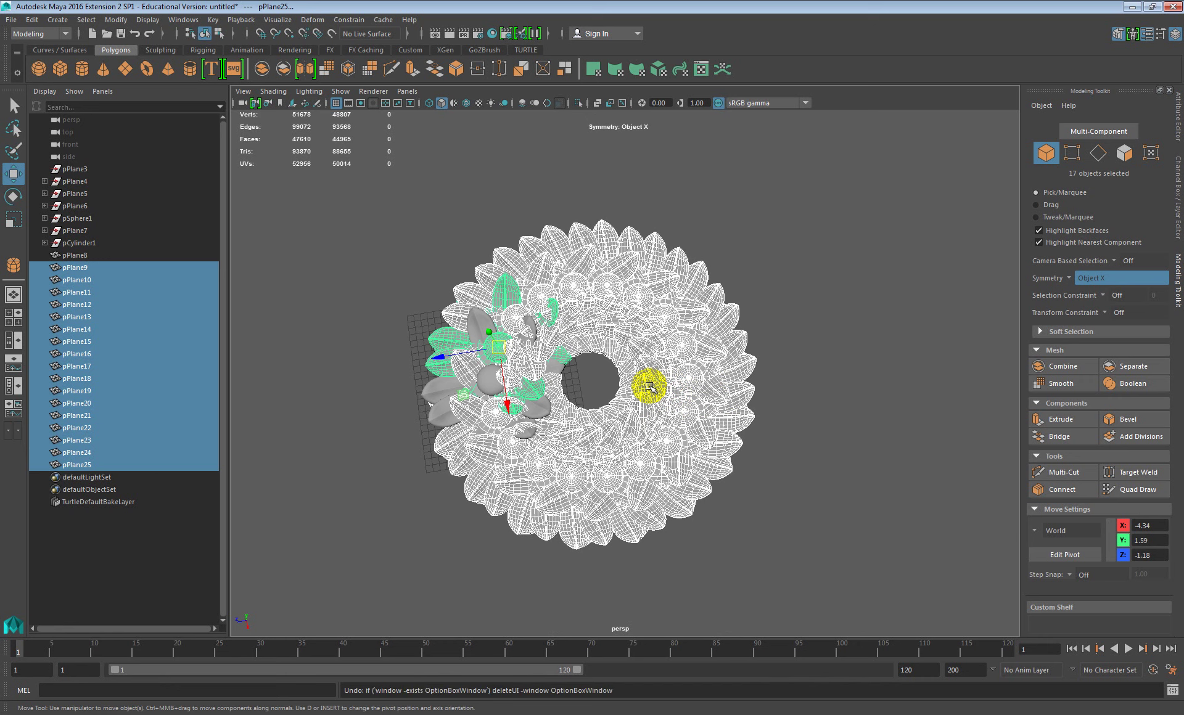
{"action": "key", "text": "ctrl+z"}
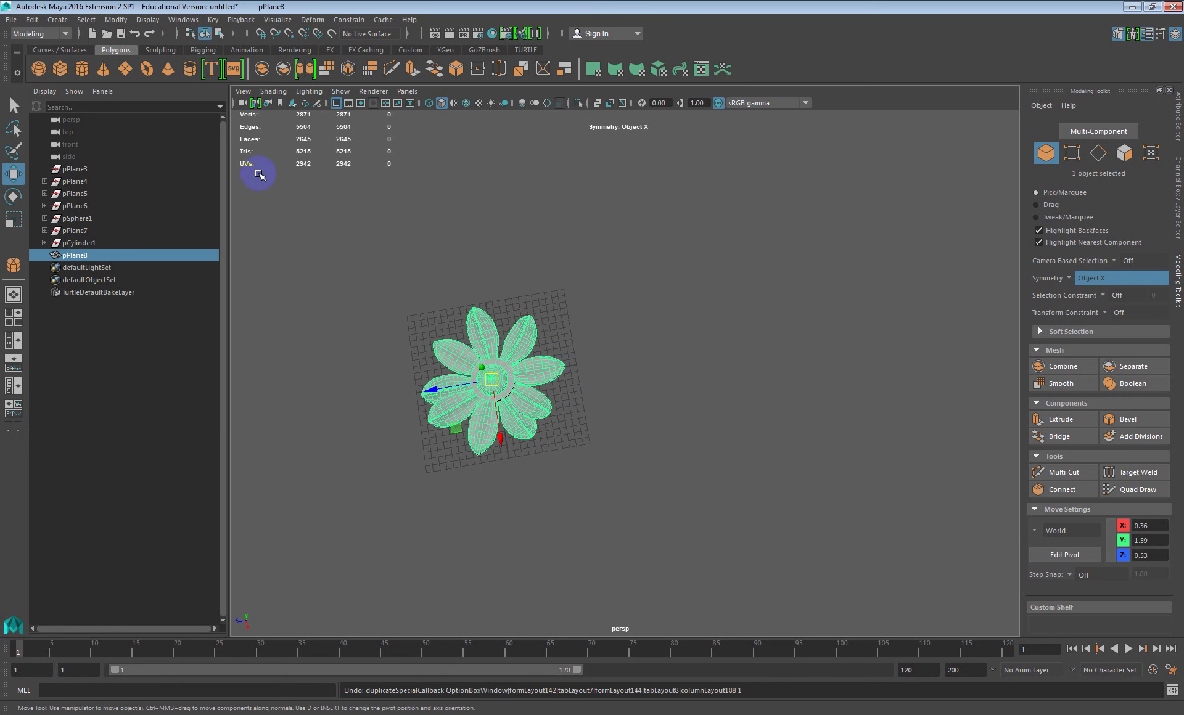
Set the Duplicate Special Y rotation to 0 and duplicate the flower as 17 copies spaced 5 units in X
{"action": "left_click", "coordinate": [52, 20]}
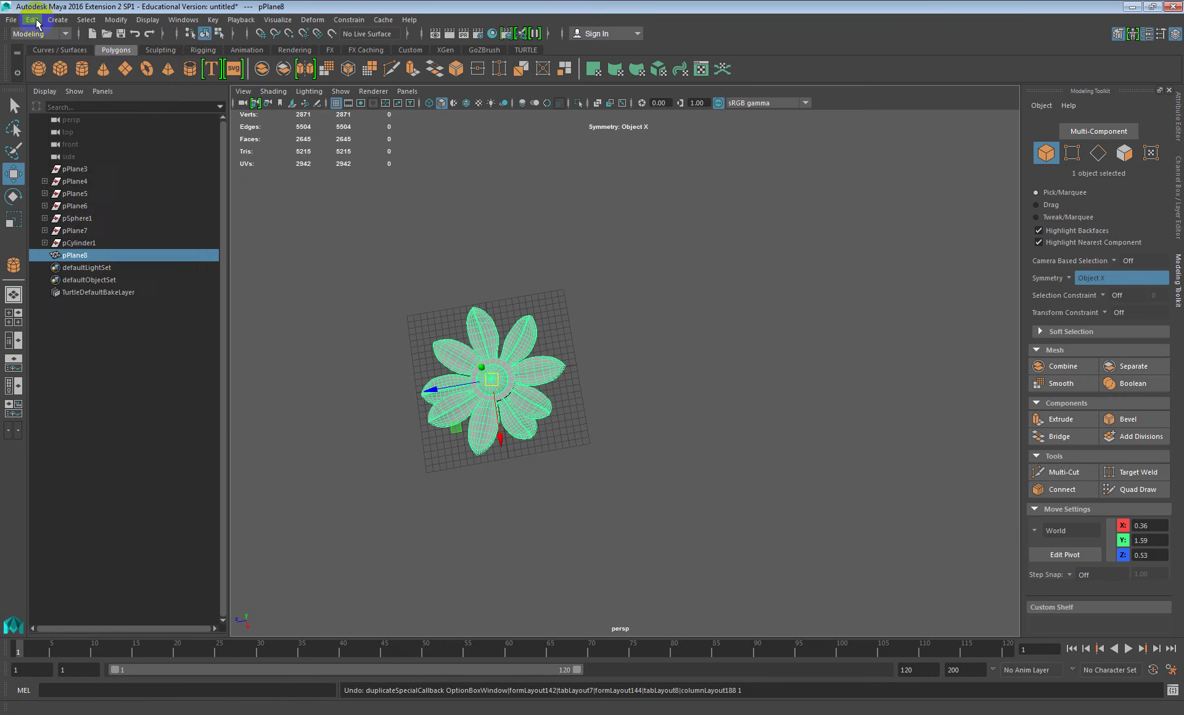
{"action": "mouse_move", "coordinate": [32, 20]}
{"action": "left_click", "coordinate": [206, 211]}
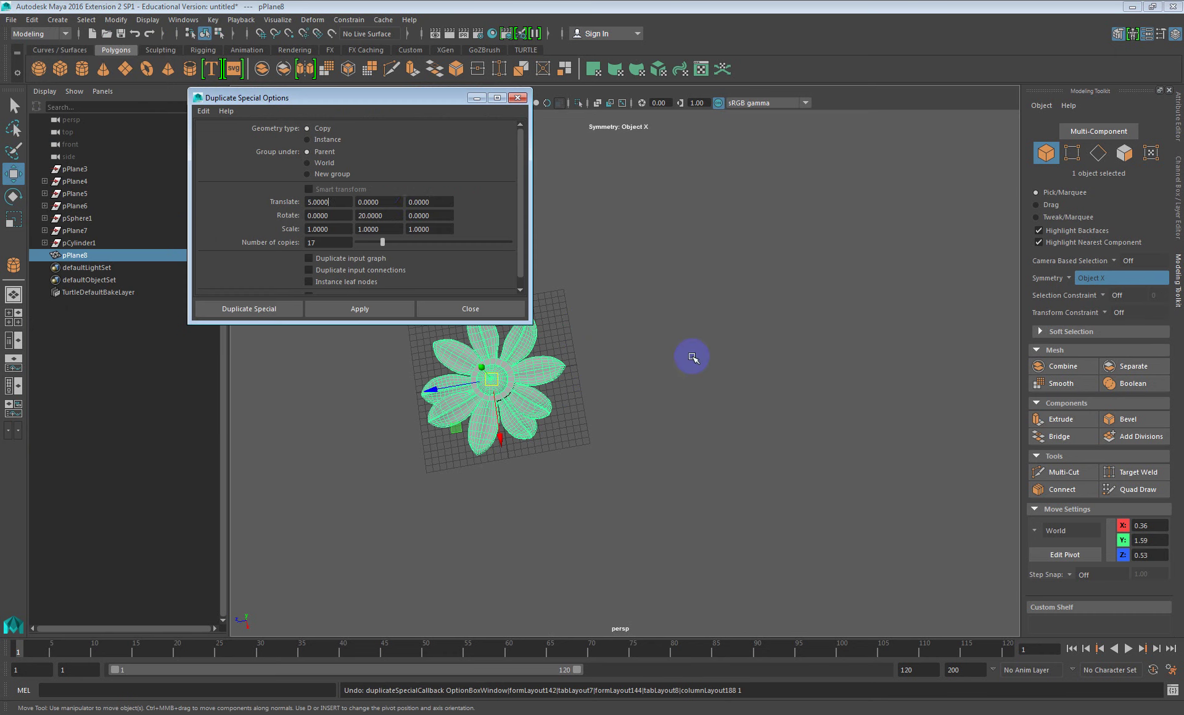
{"action": "double_click", "coordinate": [386, 216]}
{"action": "type", "text": "0"}
{"action": "left_click", "coordinate": [354, 308]}
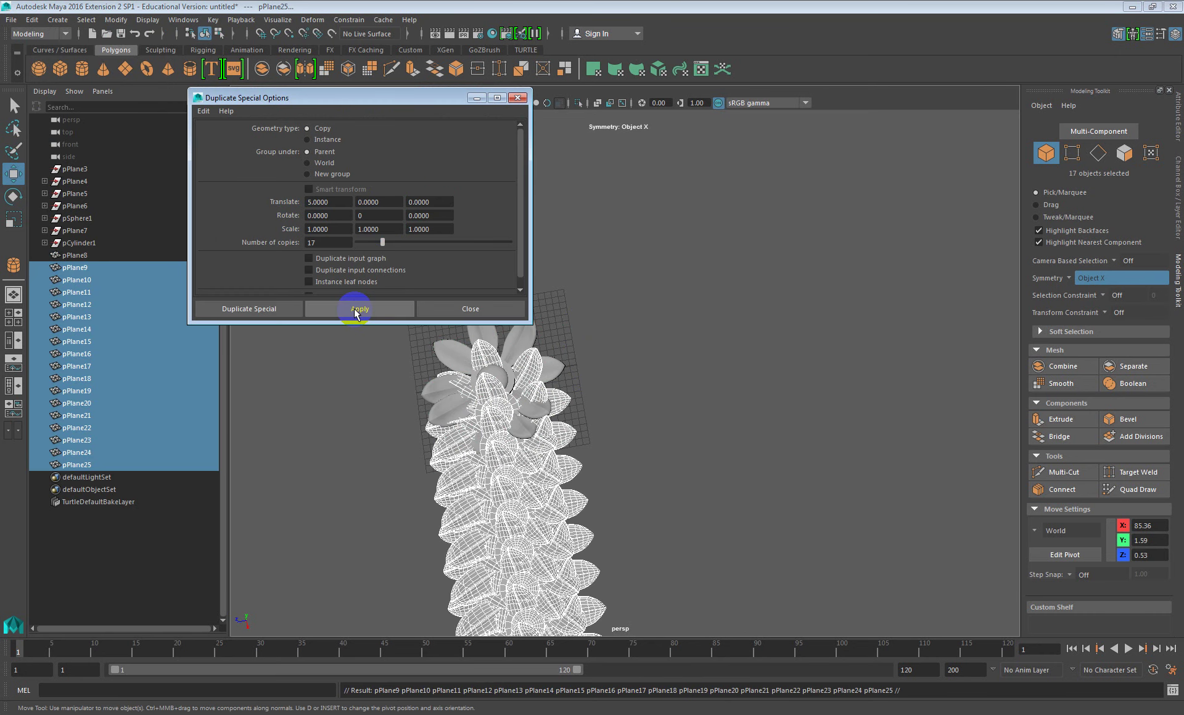
Examine the straight row of flower copies from several angles
{"action": "left_click", "coordinate": [603, 370]}
{"action": "left_click_drag", "start_coordinate": [603, 370], "coordinate": [732, 447], "text": "alt"}
{"action": "middle_click_drag", "start_coordinate": [732, 447], "coordinate": [493, 271], "text": "alt"}
{"action": "left_click_drag", "start_coordinate": [697, 377], "coordinate": [629, 333], "text": "alt"}
{"action": "scroll", "coordinate": [651, 401], "scroll_direction": "up", "scroll_amount": 5}
{"action": "left_click_drag", "start_coordinate": [419, 99], "coordinate": [228, 165]}
{"action": "left_click_drag", "start_coordinate": [651, 285], "coordinate": [606, 322], "text": "alt"}
{"action": "left_click_drag", "start_coordinate": [646, 414], "coordinate": [647, 367], "text": "alt"}
{"action": "left_click", "coordinate": [578, 316]}
{"action": "left_click", "coordinate": [531, 280]}
Undo the row of copies and duplicate the flower as 17 instances spaced 5 units in X
{"action": "key", "text": "ctrl+z"}
{"action": "key", "text": "ctrl+z"}
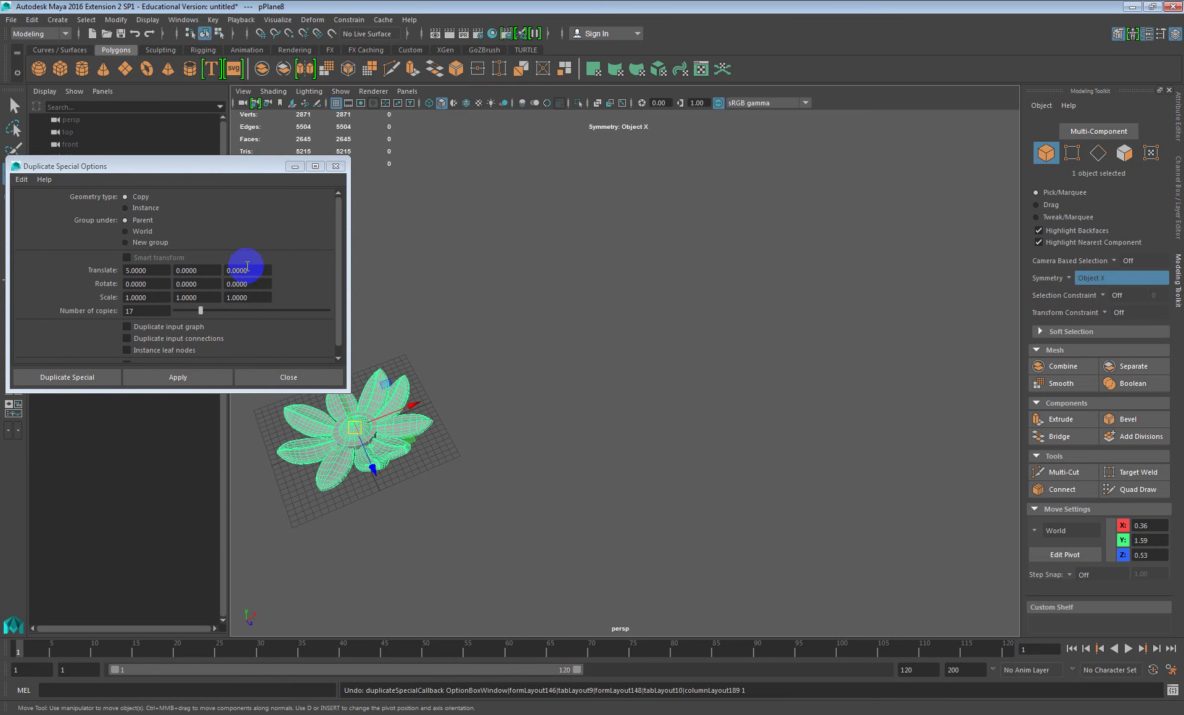
{"action": "left_click", "coordinate": [143, 210]}
{"action": "left_click", "coordinate": [192, 378]}
{"action": "left_click_drag", "start_coordinate": [586, 378], "coordinate": [879, 397], "text": "alt"}
{"action": "scroll", "coordinate": [813, 393], "scroll_direction": "up", "scroll_amount": 5}
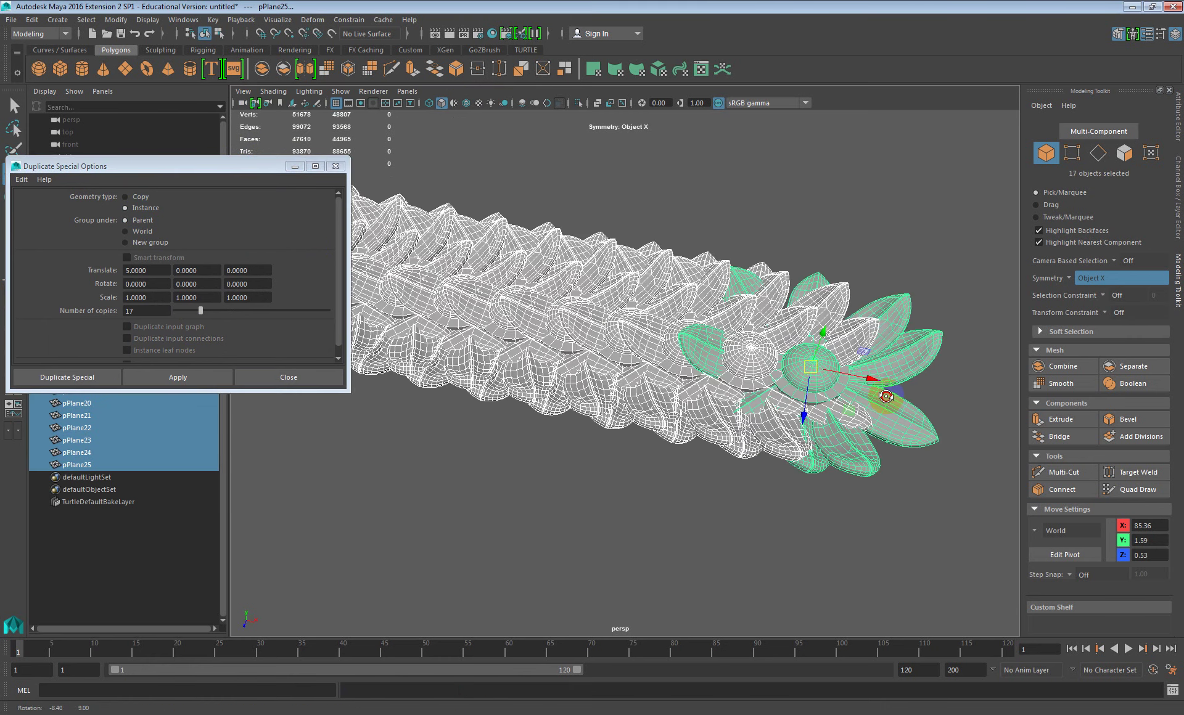
{"action": "middle_click_drag", "start_coordinate": [888, 396], "coordinate": [821, 381], "text": "alt"}
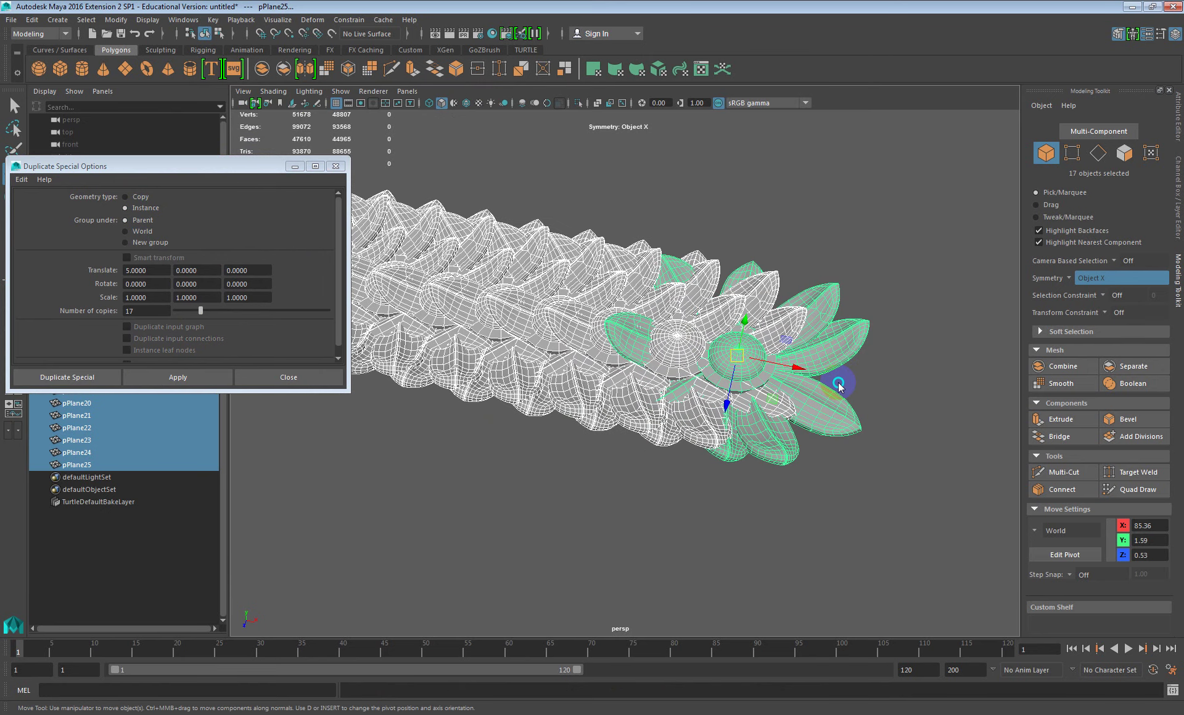
Select the faces of whole petals on the end flower instance and delete them
{"action": "right_click_drag", "start_coordinate": [838, 385], "coordinate": [839, 419]}
{"action": "double_click", "coordinate": [836, 339]}
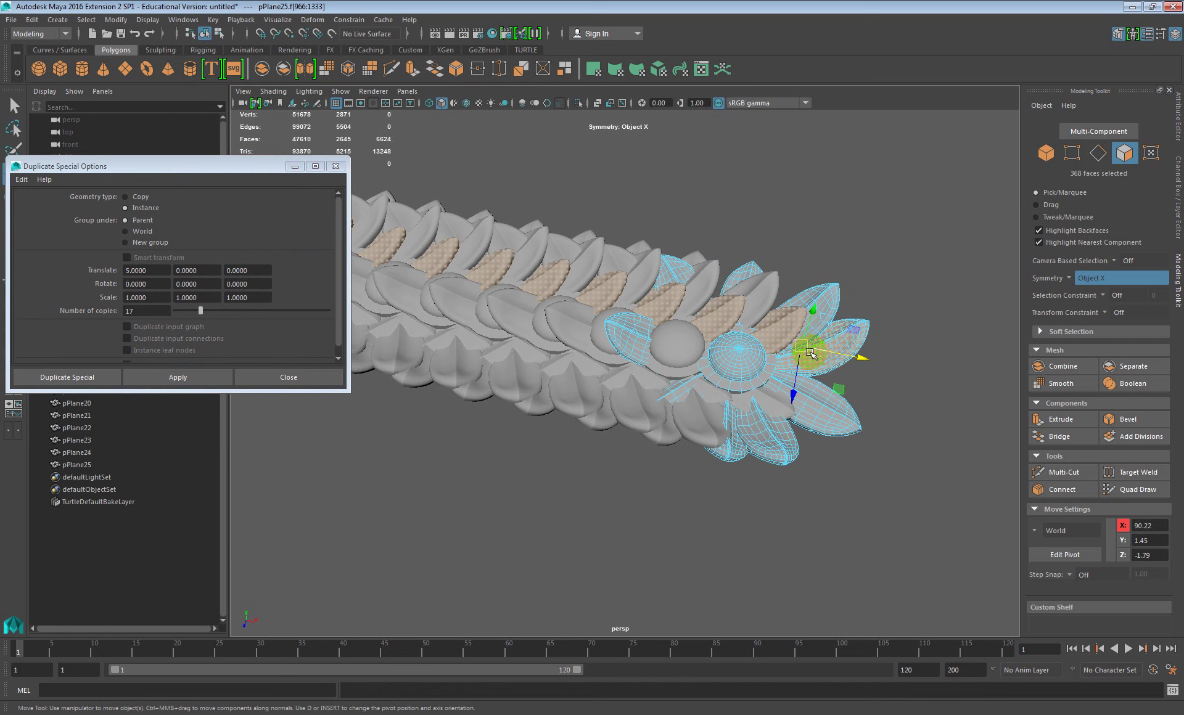
{"action": "double_click", "coordinate": [784, 326], "text": "shift"}
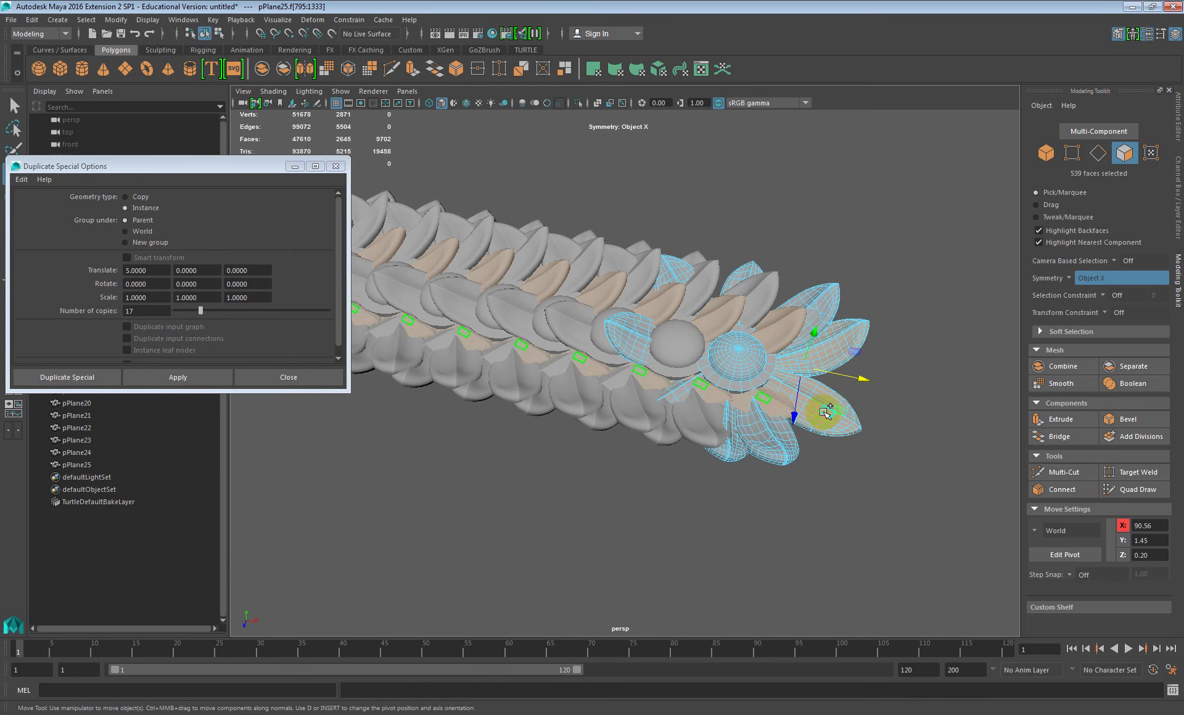
{"action": "key", "text": "Delete"}
{"action": "scroll", "coordinate": [825, 409], "scroll_direction": "down", "scroll_amount": 3}
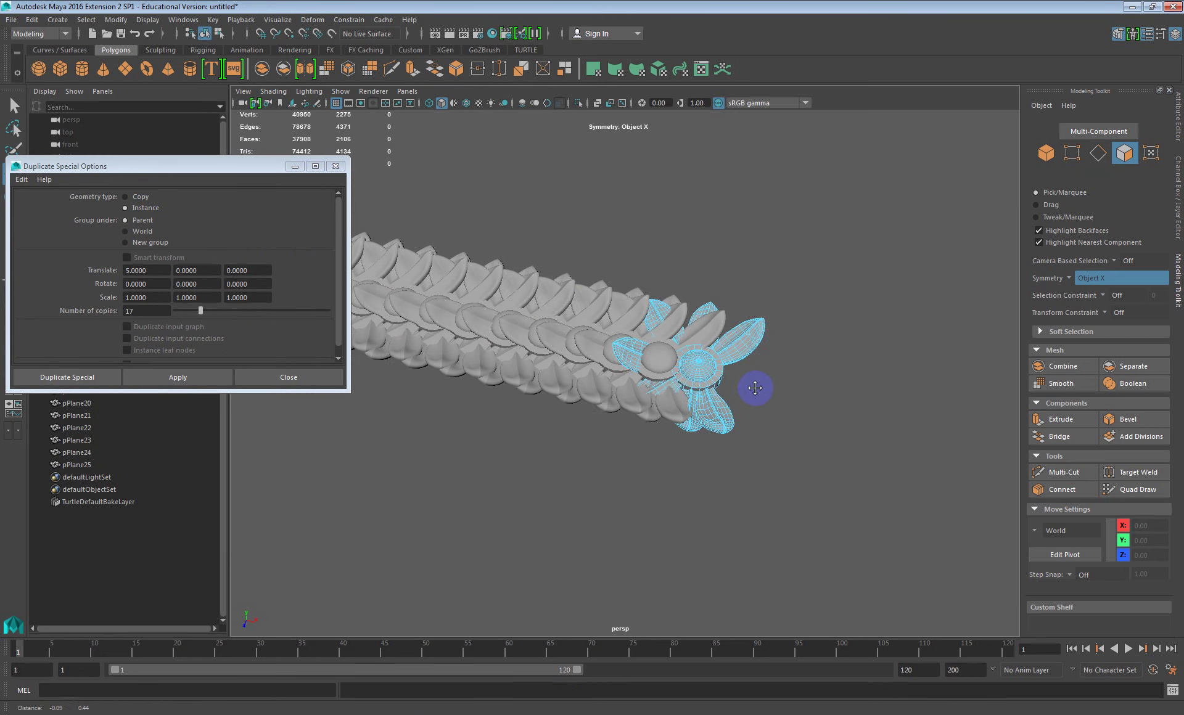
Delete further petals from the instanced flowers, on the side facing along the row and on the lower side
{"action": "left_click_drag", "start_coordinate": [757, 387], "coordinate": [747, 424], "text": "alt"}
{"action": "double_click", "coordinate": [658, 357]}
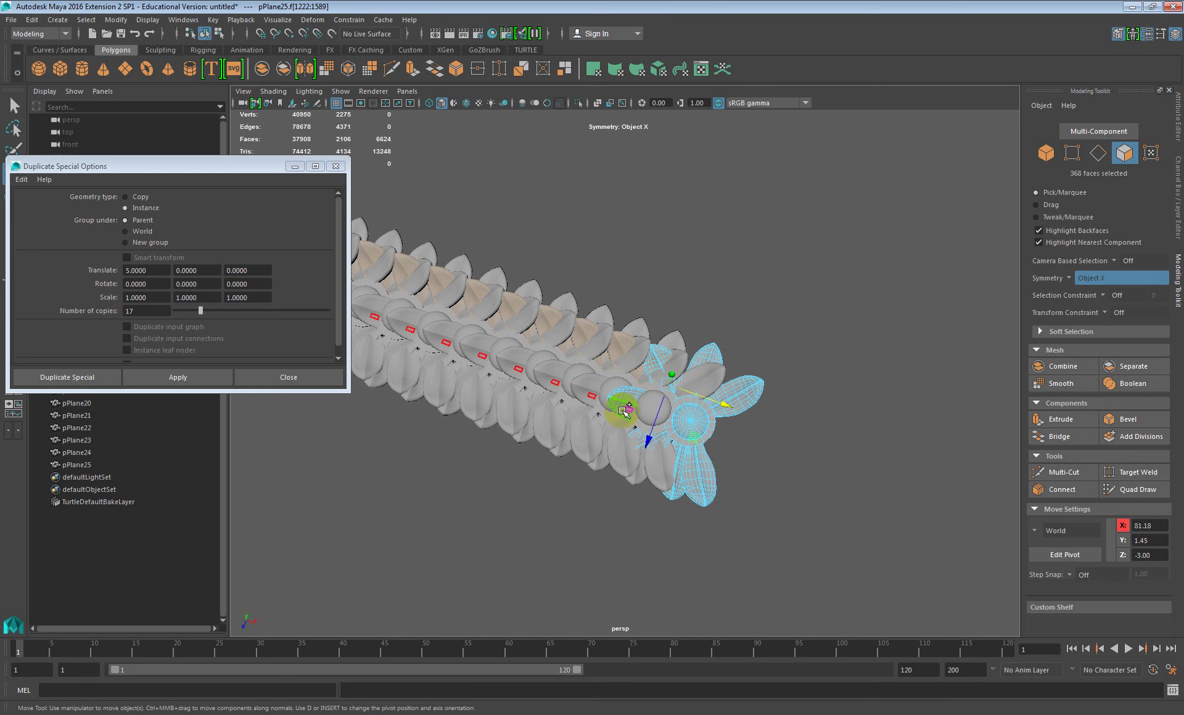
{"action": "key", "text": "Delete"}
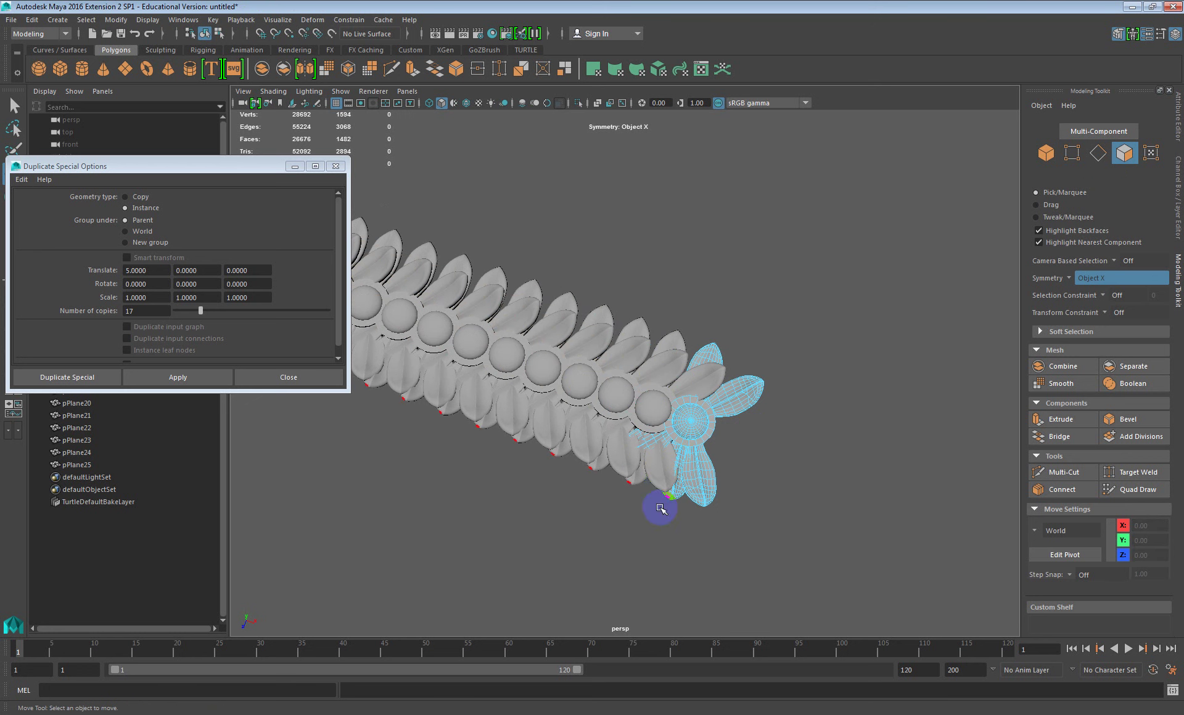
{"action": "double_click", "coordinate": [654, 466]}
{"action": "key", "text": "Delete"}
Close the Duplicate Special options and select, then deselect, neighbouring flower instances midway along the row
{"action": "left_click_drag", "start_coordinate": [664, 461], "coordinate": [677, 408], "text": "alt"}
{"action": "right_click_drag", "start_coordinate": [677, 408], "coordinate": [589, 345], "text": "alt"}
{"action": "middle_click_drag", "start_coordinate": [589, 345], "coordinate": [749, 377], "text": "alt"}
{"action": "left_click_drag", "start_coordinate": [751, 377], "coordinate": [725, 398], "text": "alt"}
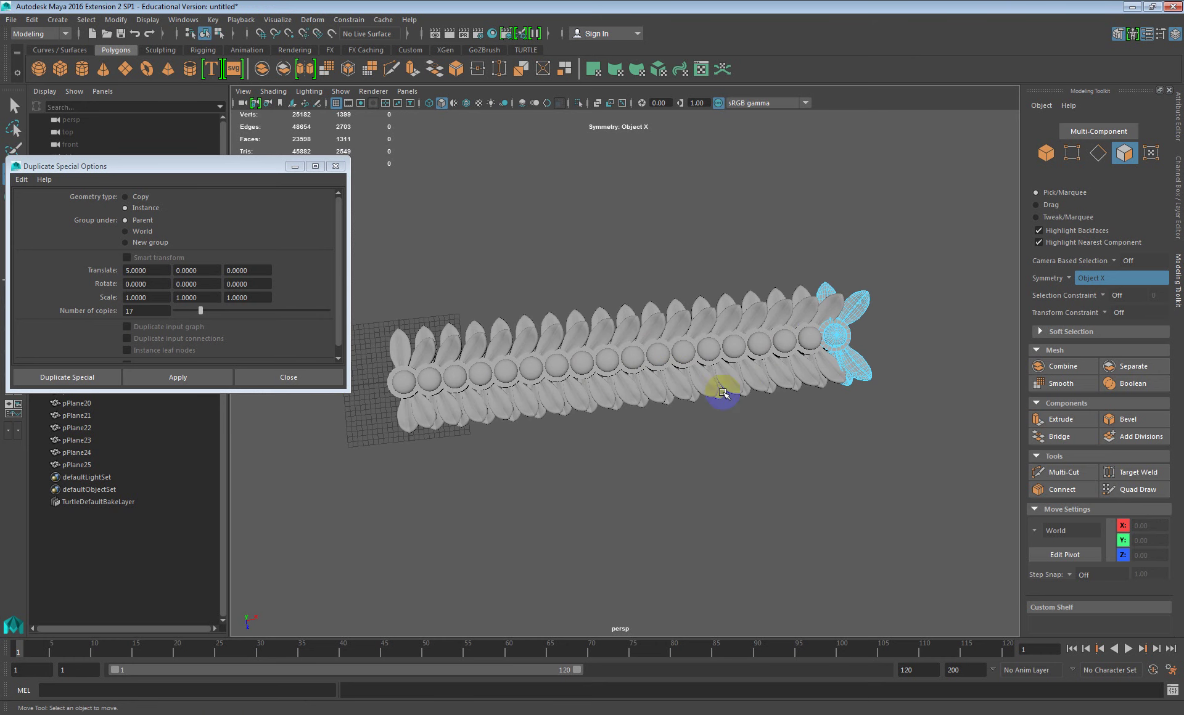
{"action": "left_click", "coordinate": [294, 375]}
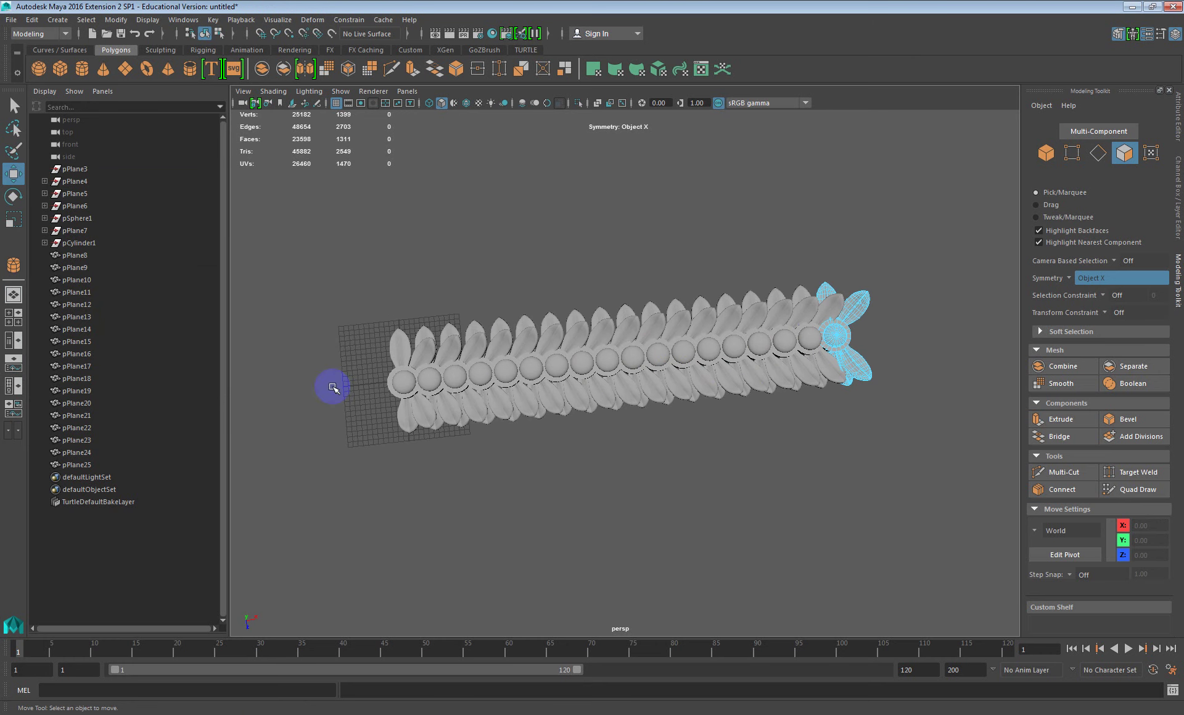
{"action": "left_click", "coordinate": [665, 352]}
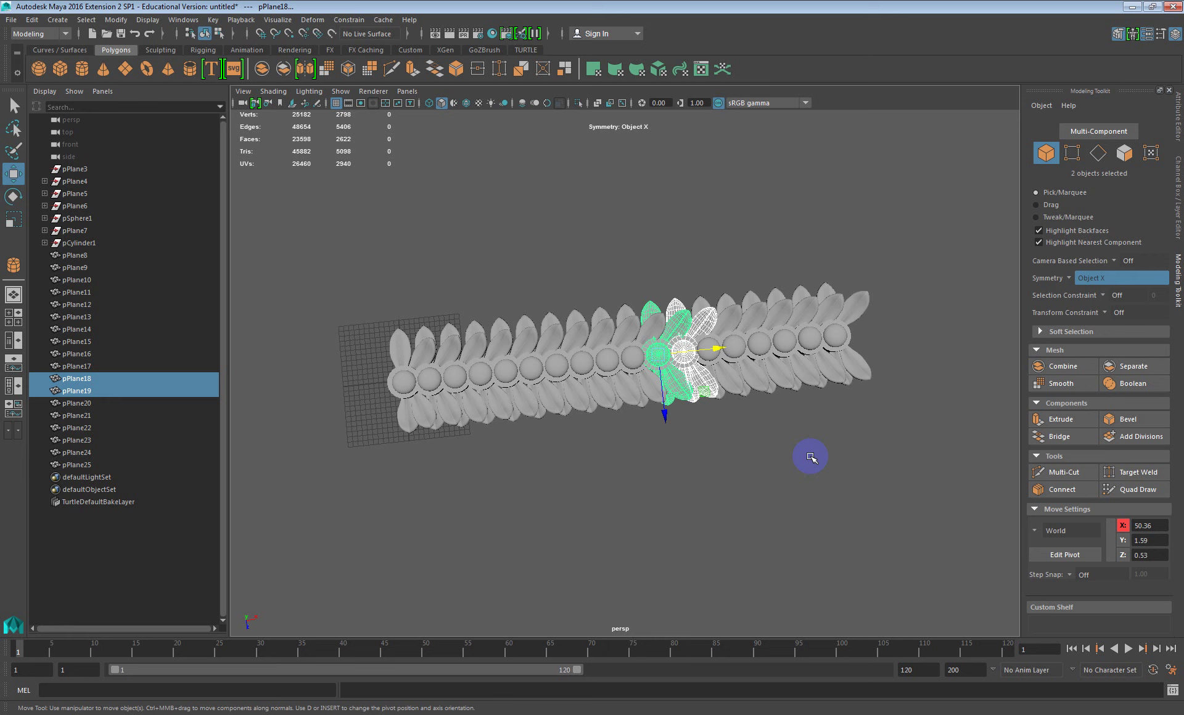
{"action": "left_click", "coordinate": [779, 442]}
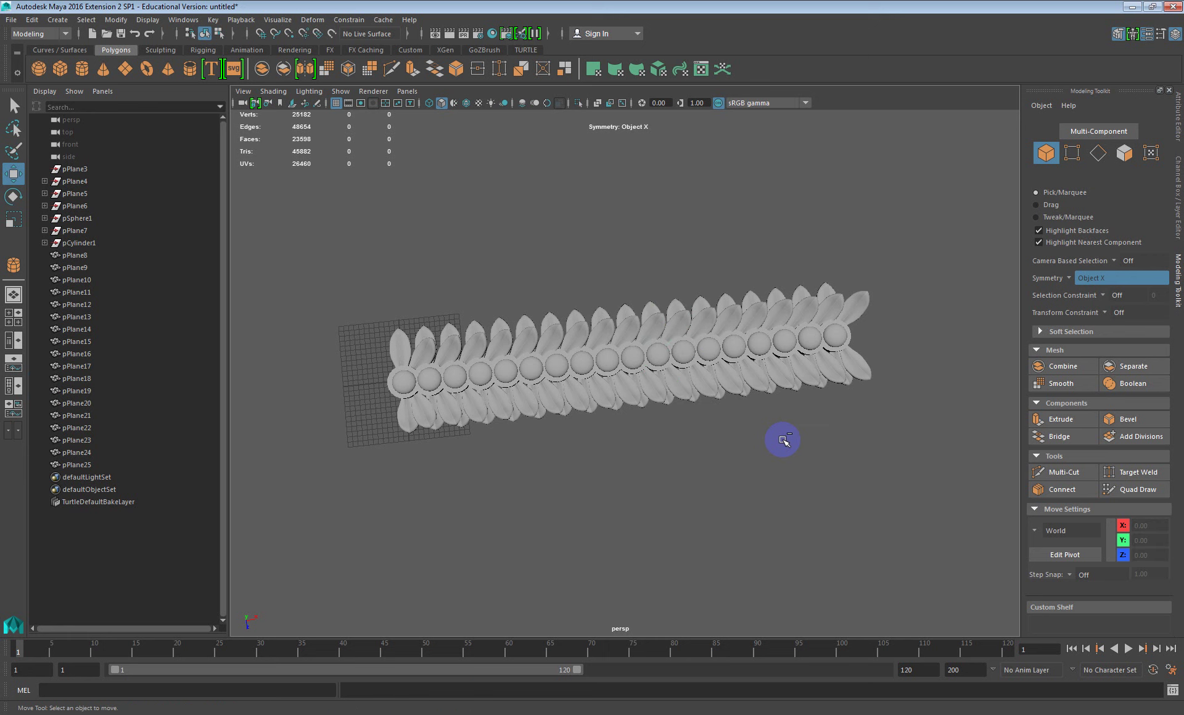
Undo the petal deletions and the row of instances, back to the single complete flower
{"action": "left_click", "coordinate": [743, 372]}
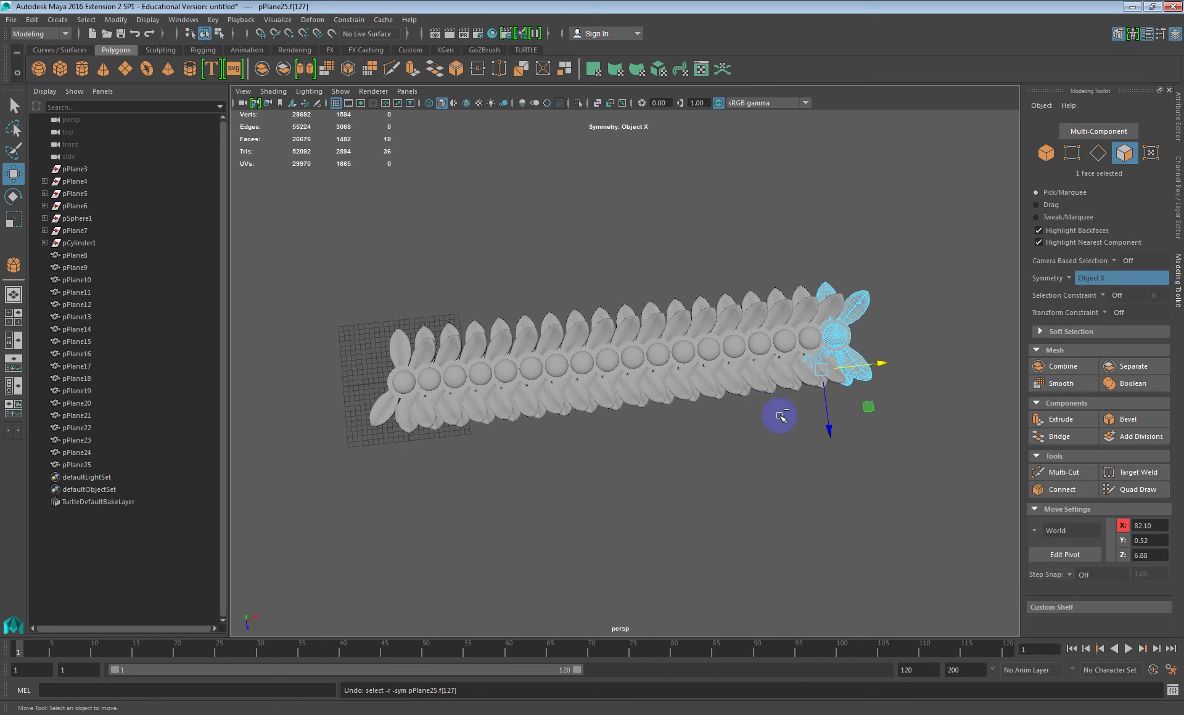
{"action": "key", "text": "ctrl+z"}
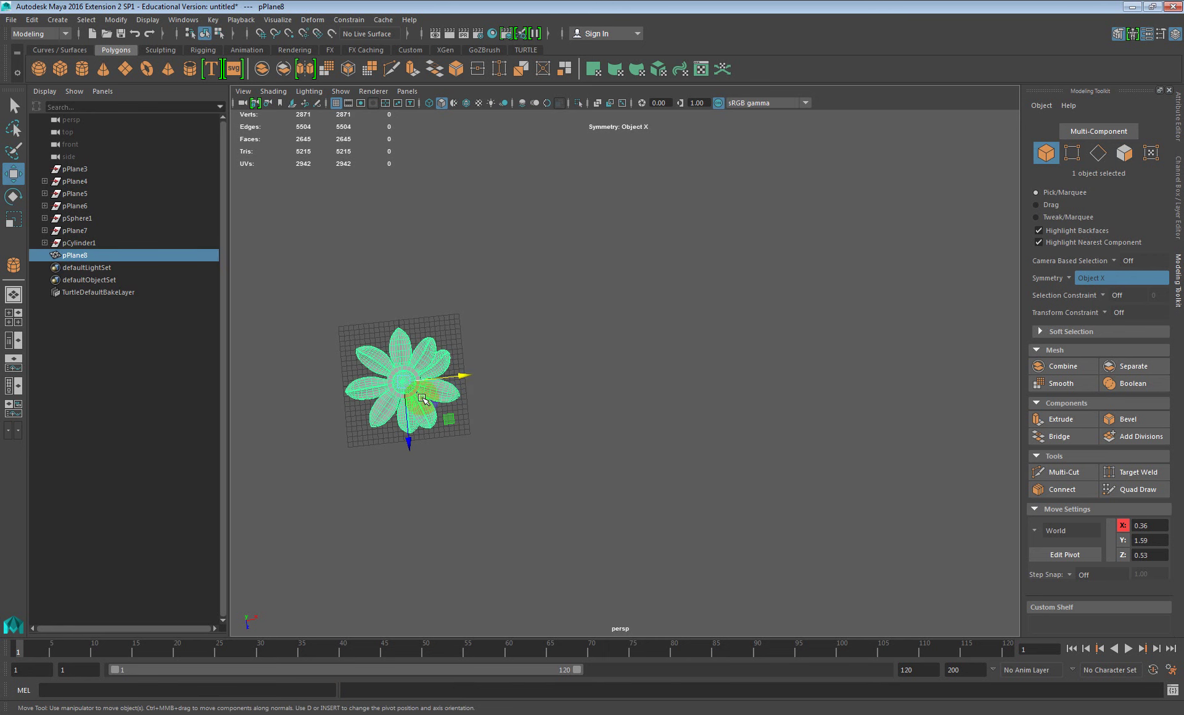
{"action": "key", "text": "ctrl+z"}
{"action": "key", "text": "ctrl+z"}
{"action": "key", "text": "ctrl+z"}
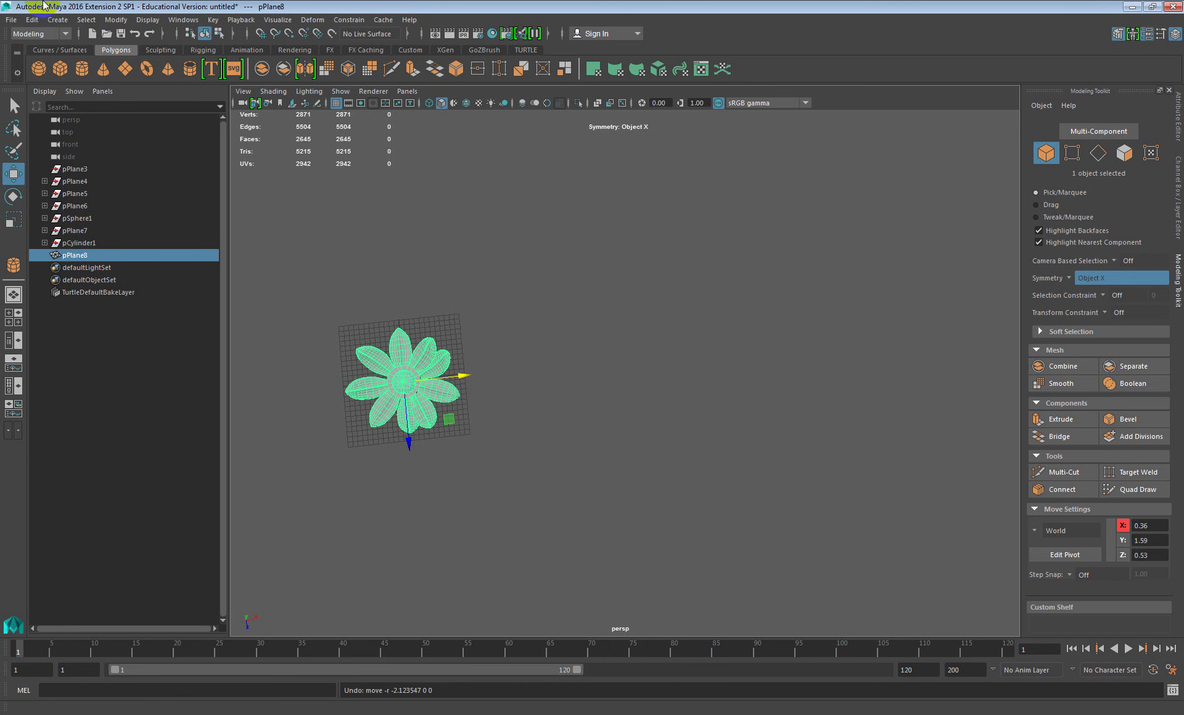
Duplicate the flower with Duplicate Special as 17 instances spaced 15 units apart in X
{"action": "left_click", "coordinate": [34, 21]}
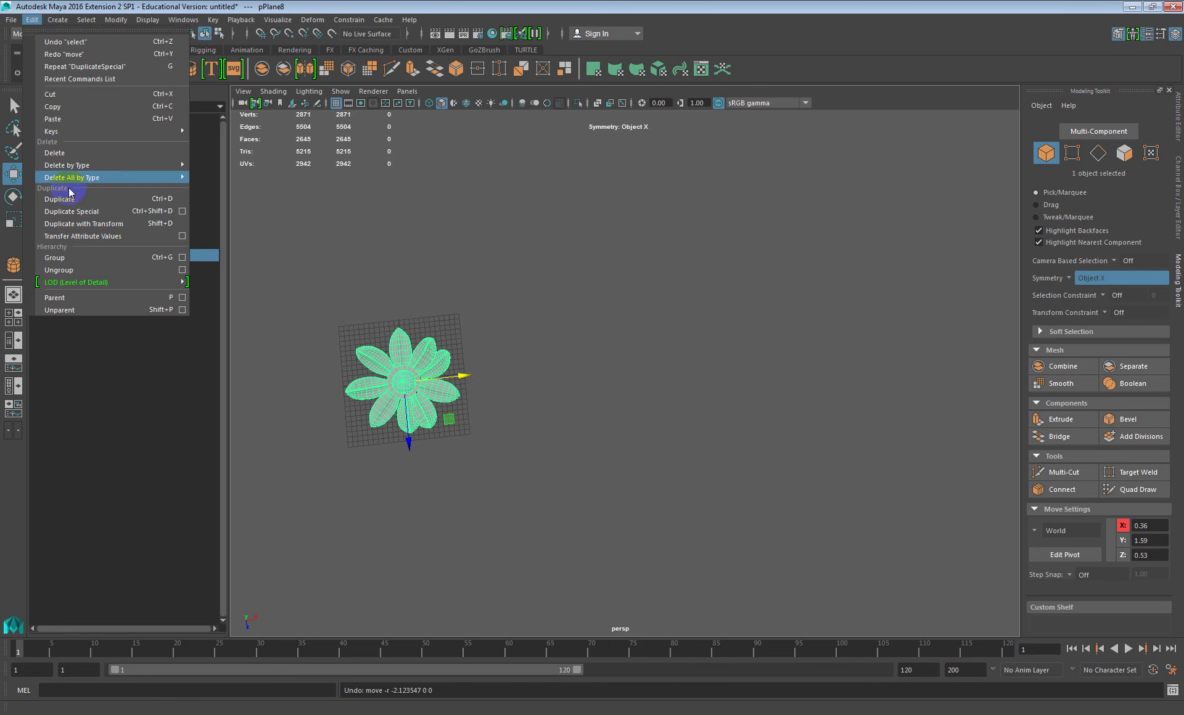
{"action": "left_click", "coordinate": [182, 212]}
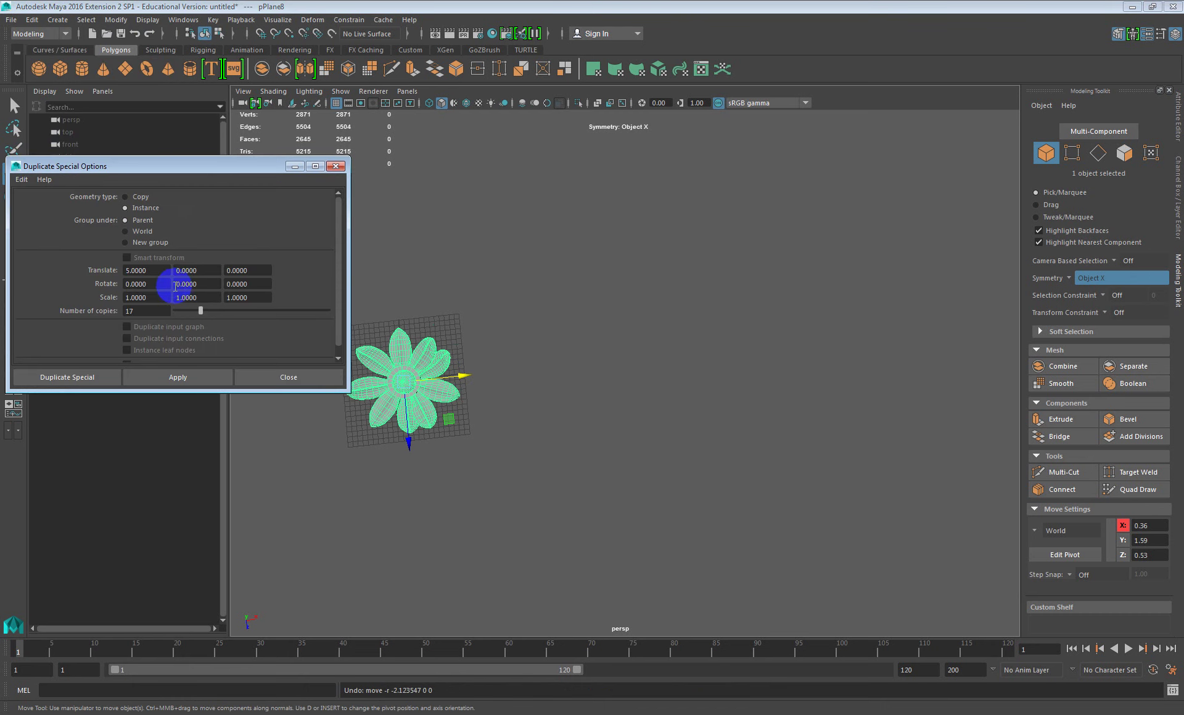
{"action": "left_click_drag", "start_coordinate": [159, 270], "coordinate": [68, 275]}
{"action": "type", "text": "15"}
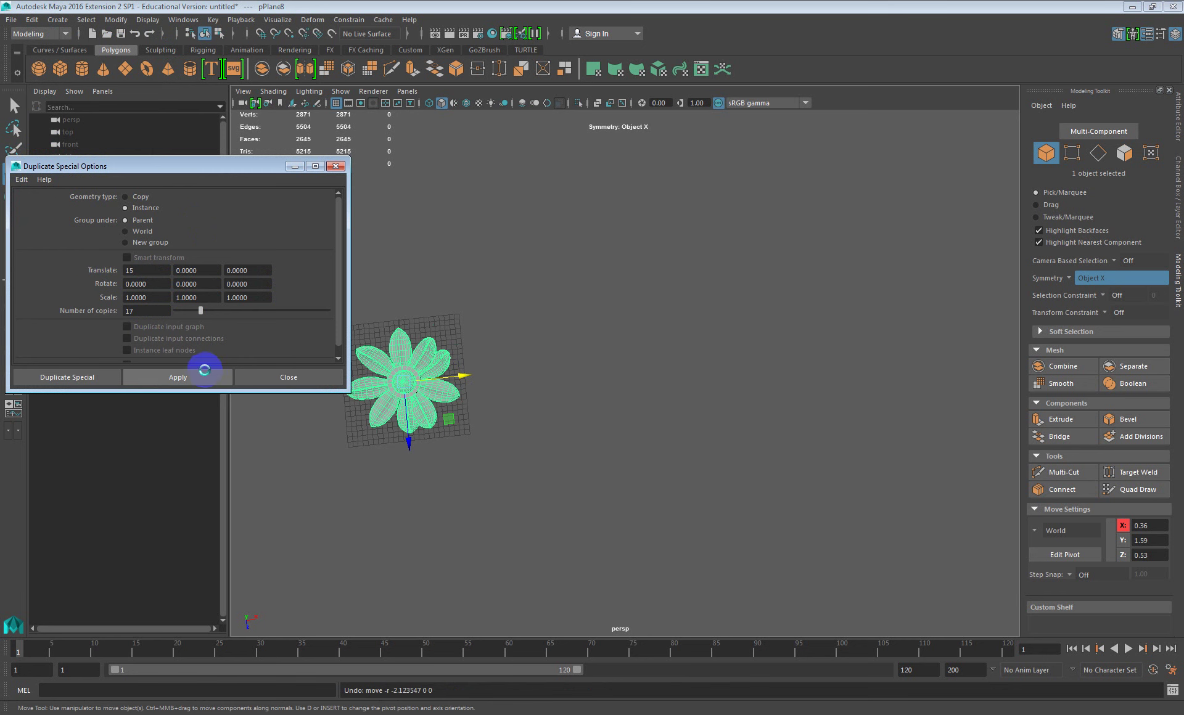
{"action": "left_click", "coordinate": [212, 375]}
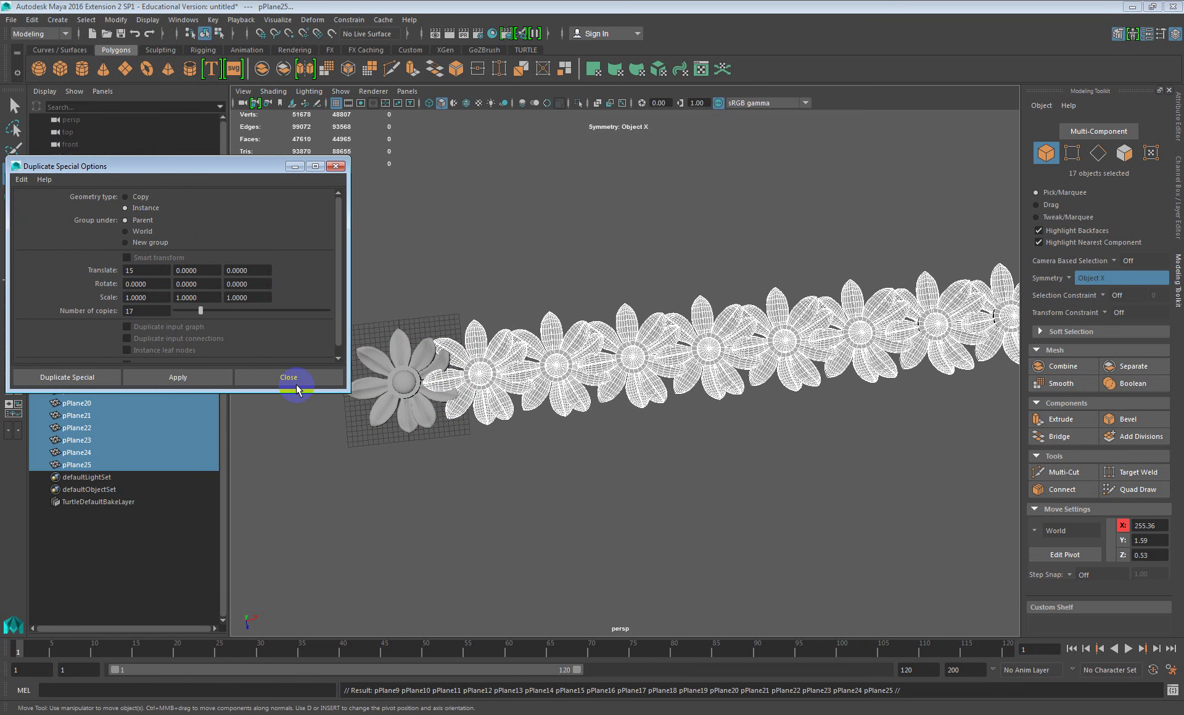
Undo the row of instances spaced 15 units apart, back to the single flower
{"action": "left_click", "coordinate": [368, 451]}
{"action": "key", "text": "ctrl+z"}
{"action": "key", "text": "ctrl+z"}
{"action": "scroll", "coordinate": [283, 317], "scroll_direction": "down", "scroll_amount": 1}
{"action": "scroll", "coordinate": [277, 312], "scroll_direction": "up", "scroll_amount": 1}
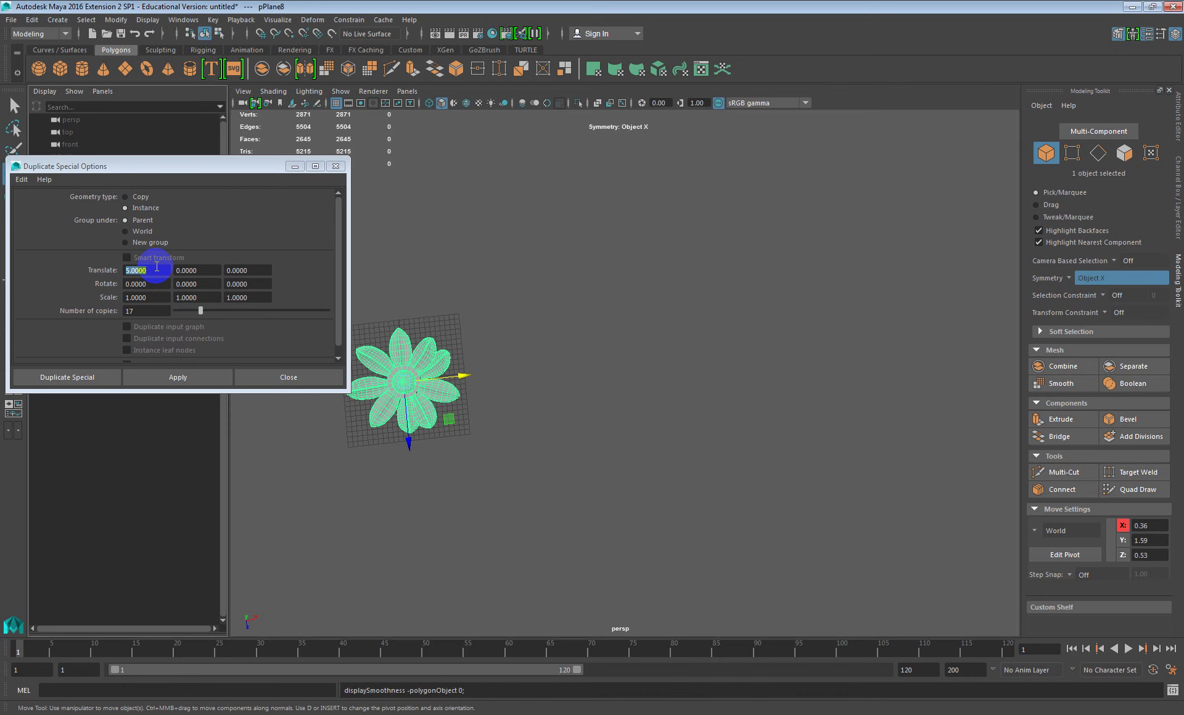
Duplicate the flower as 17 instances spaced 20 units apart in X and close the Duplicate Special options
{"action": "left_click", "coordinate": [80, 271]}
{"action": "type", "text": "20"}
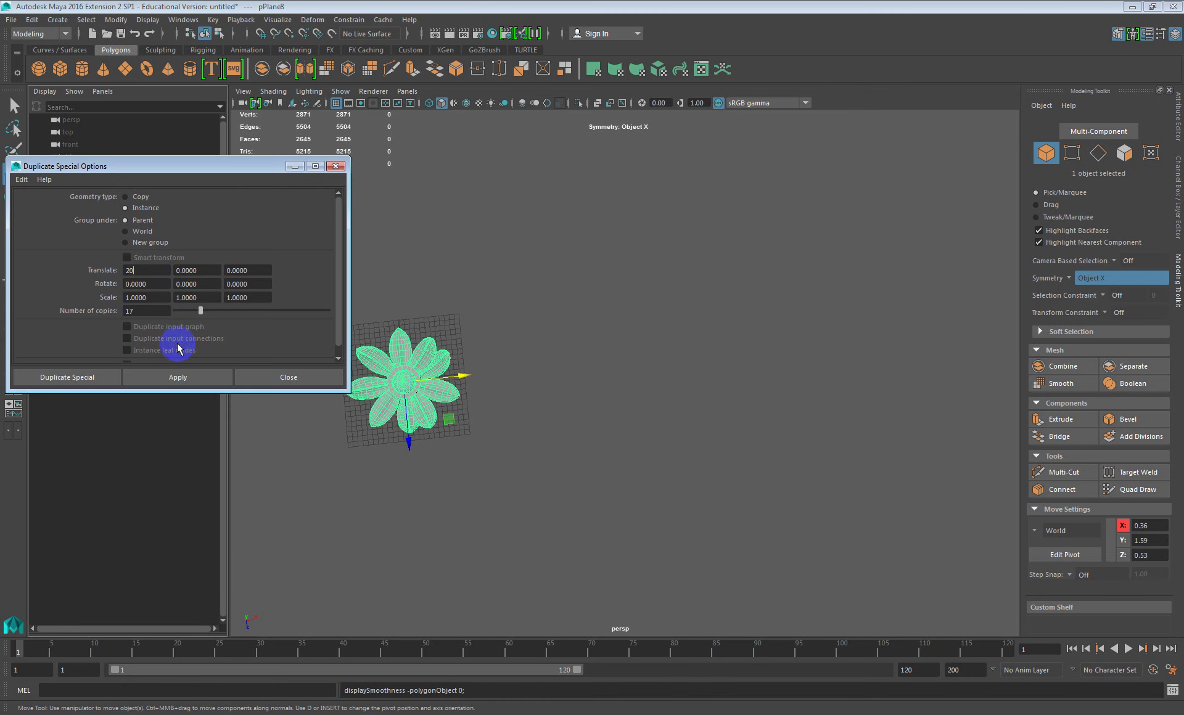
{"action": "left_click", "coordinate": [199, 377]}
{"action": "scroll", "coordinate": [613, 391], "scroll_direction": "down", "scroll_amount": 10}
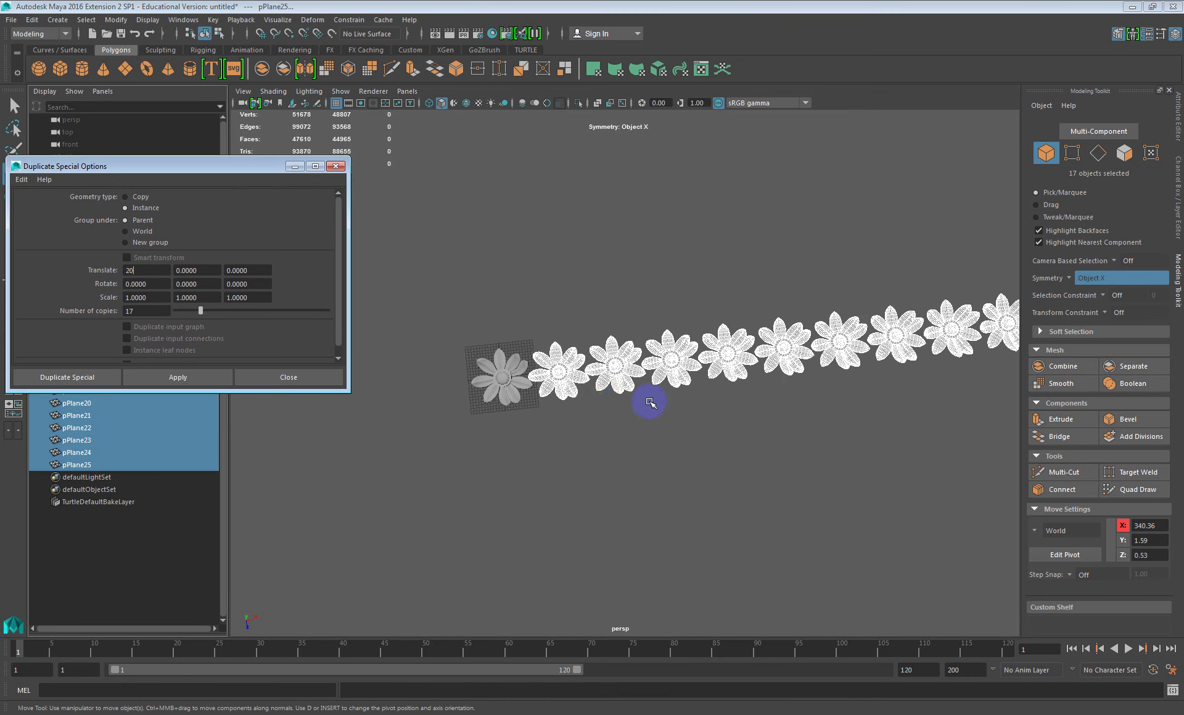
{"action": "left_click", "coordinate": [335, 166]}
{"action": "left_click_drag", "start_coordinate": [623, 358], "coordinate": [719, 384], "text": "alt"}
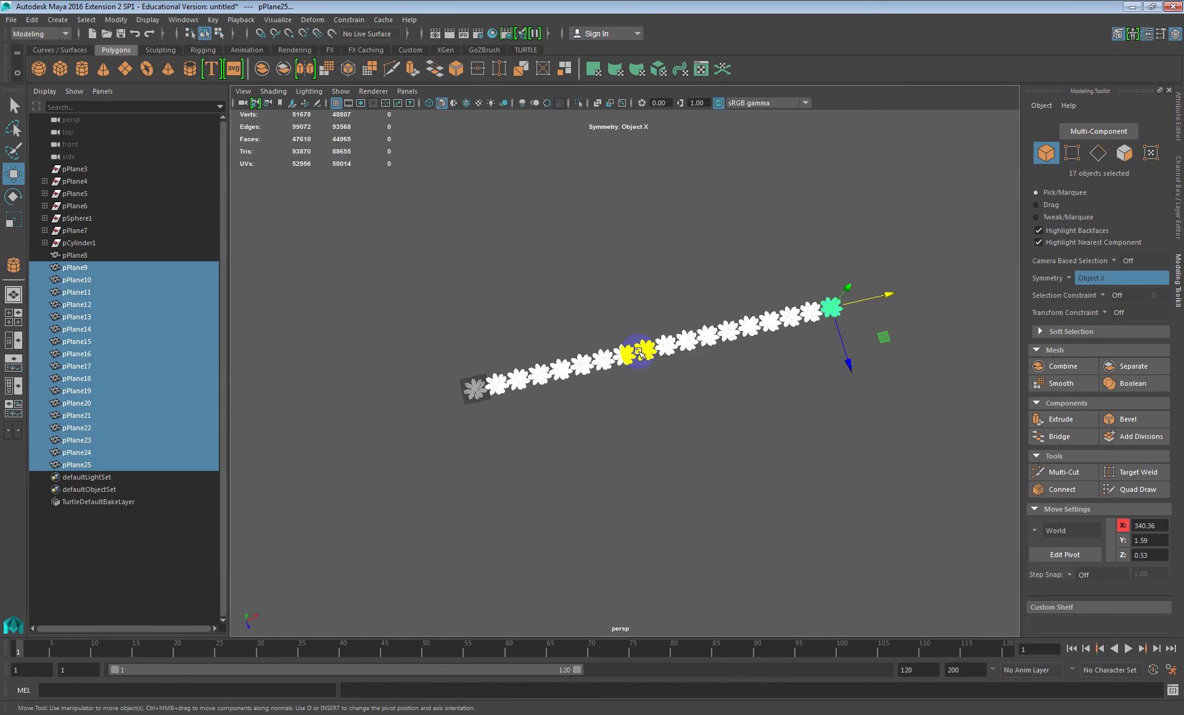
Create a long, narrow polygon plane beneath the whole row of flowers
{"action": "left_click", "coordinate": [125, 68]}
{"action": "left_click_drag", "start_coordinate": [463, 380], "coordinate": [856, 323]}
{"action": "key", "text": "w"}
{"action": "scroll", "coordinate": [838, 319], "scroll_direction": "up", "scroll_amount": 4}
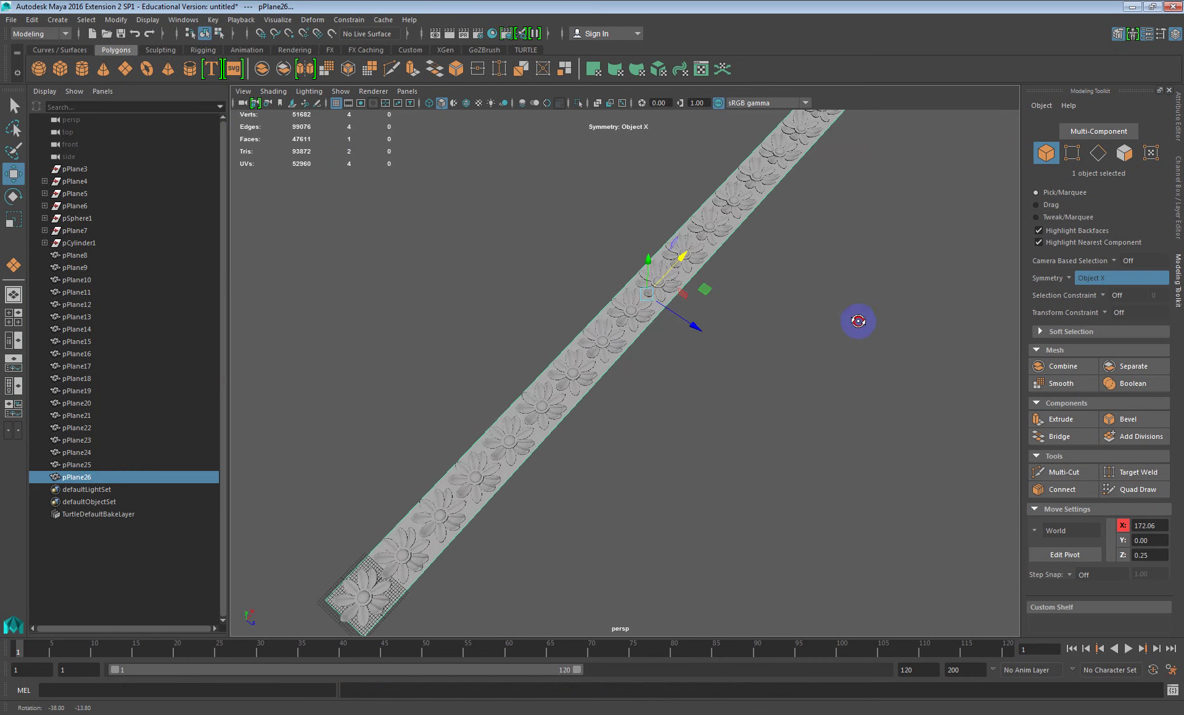
Extrude one long edge of the plane upward to form a side wall along the flowers
{"action": "scroll", "coordinate": [748, 304], "scroll_direction": "up", "scroll_amount": 4}
{"action": "right_click_drag", "start_coordinate": [725, 299], "coordinate": [729, 266]}
{"action": "left_click", "coordinate": [727, 291]}
{"action": "left_click", "coordinate": [721, 296]}
{"action": "left_click", "coordinate": [723, 295]}
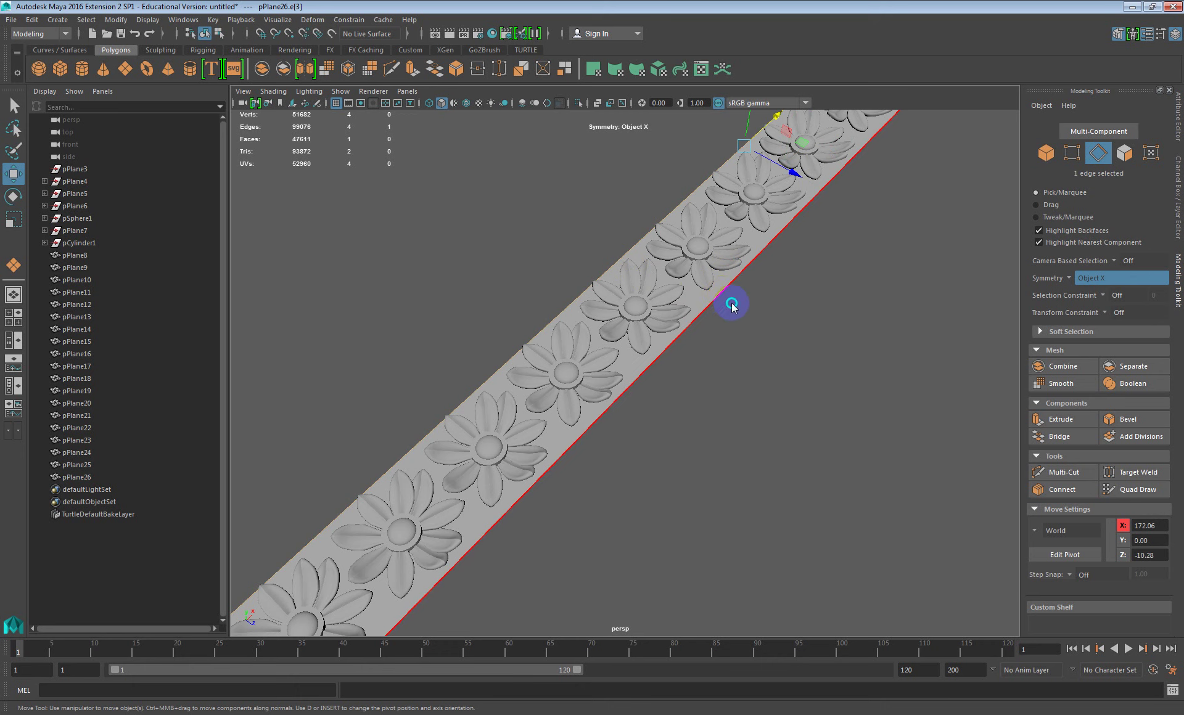
{"action": "key", "text": "ctrl+e"}
{"action": "scroll", "coordinate": [721, 320], "scroll_direction": "down", "scroll_amount": 5}
{"action": "left_click_drag", "start_coordinate": [685, 239], "coordinate": [673, 302]}
Extrude the plane's opposite long edge upward with a thickness of about 5.8 to form the second side wall
{"action": "left_click", "coordinate": [673, 302]}
{"action": "key", "text": "f"}
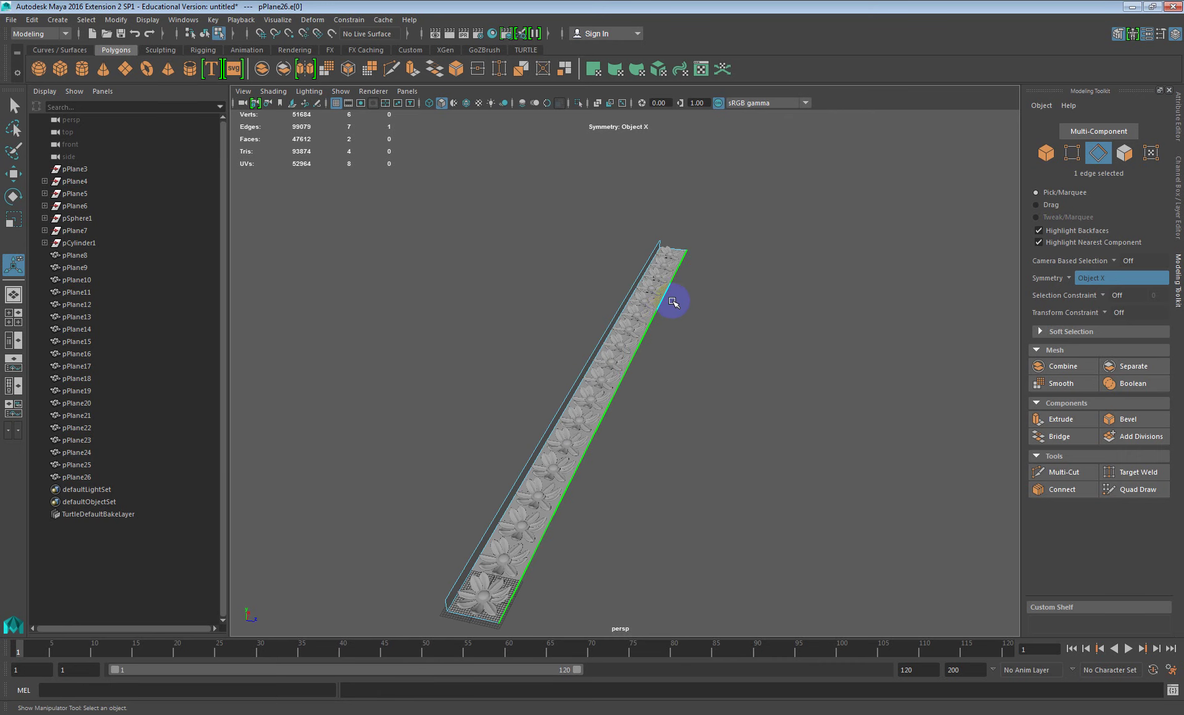
{"action": "key", "text": "ctrl+e"}
{"action": "middle_click_drag", "start_coordinate": [665, 314], "coordinate": [697, 301]}
{"action": "left_click_drag", "start_coordinate": [697, 301], "coordinate": [679, 326], "text": "alt"}
{"action": "left_click_drag", "start_coordinate": [779, 362], "coordinate": [537, 307], "text": "alt"}
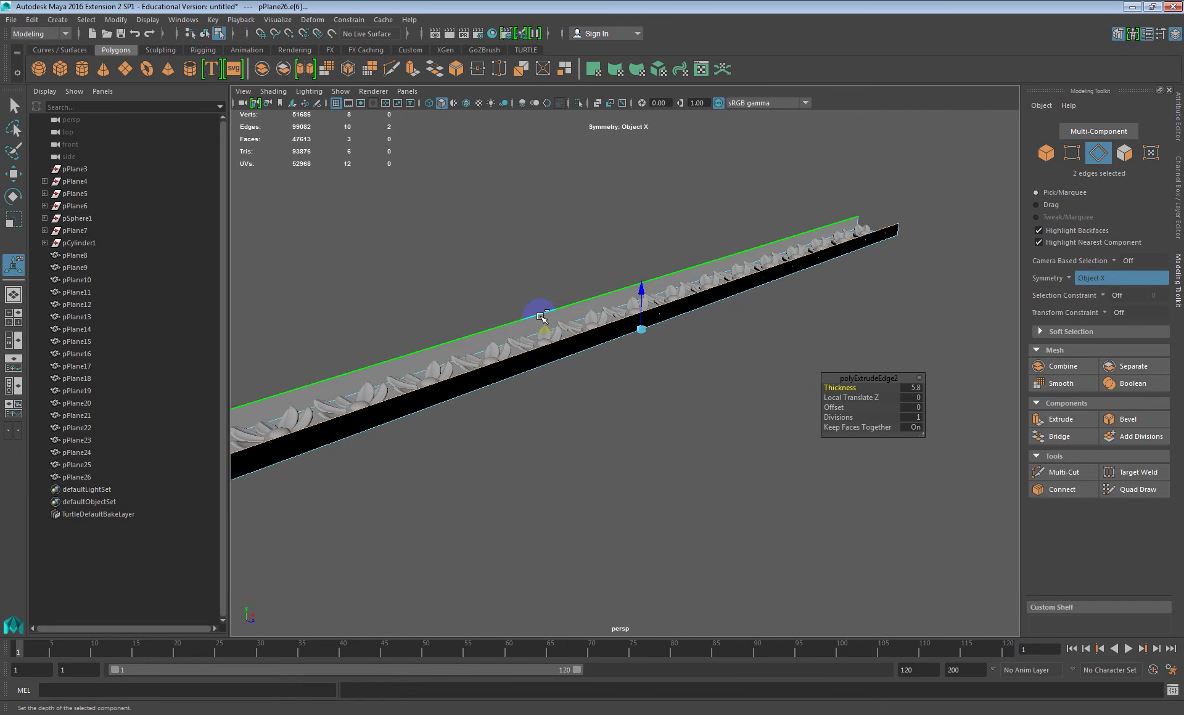
Select the top edges of both side walls and scale them apart so the walls flare outward
{"action": "left_click", "coordinate": [589, 340]}
{"action": "left_click_drag", "start_coordinate": [588, 341], "coordinate": [617, 343], "text": "alt"}
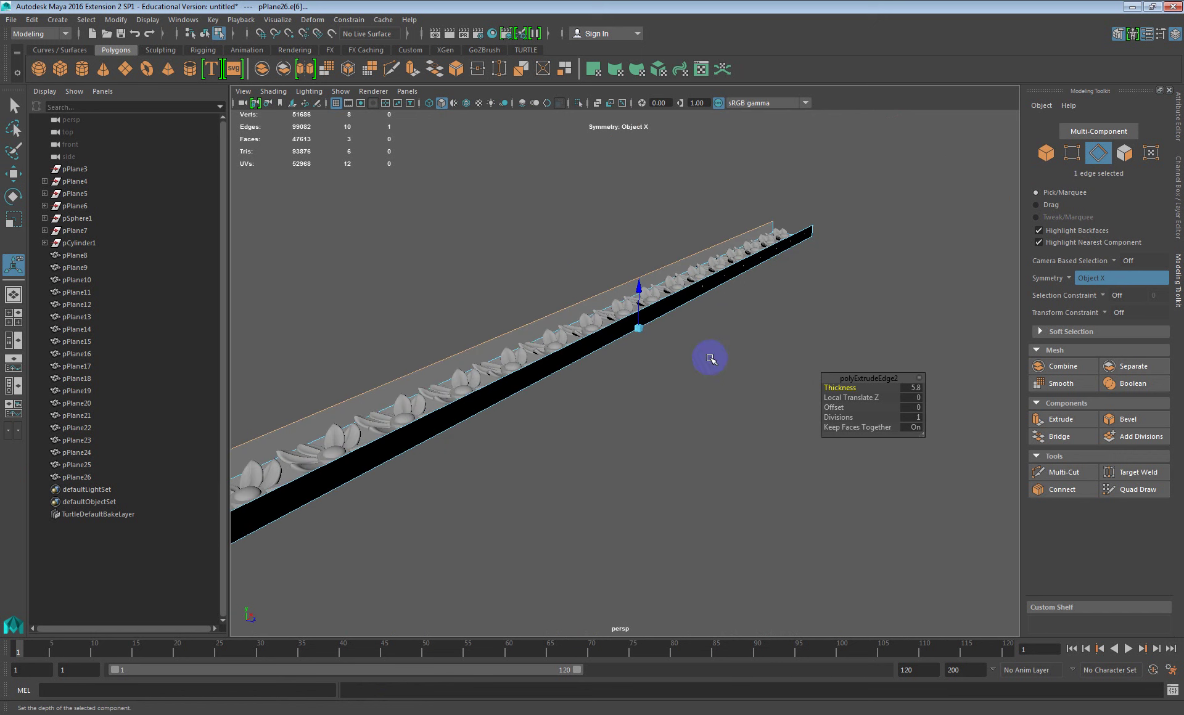
{"action": "left_click", "coordinate": [859, 397]}
{"action": "key", "text": "ctrl+z"}
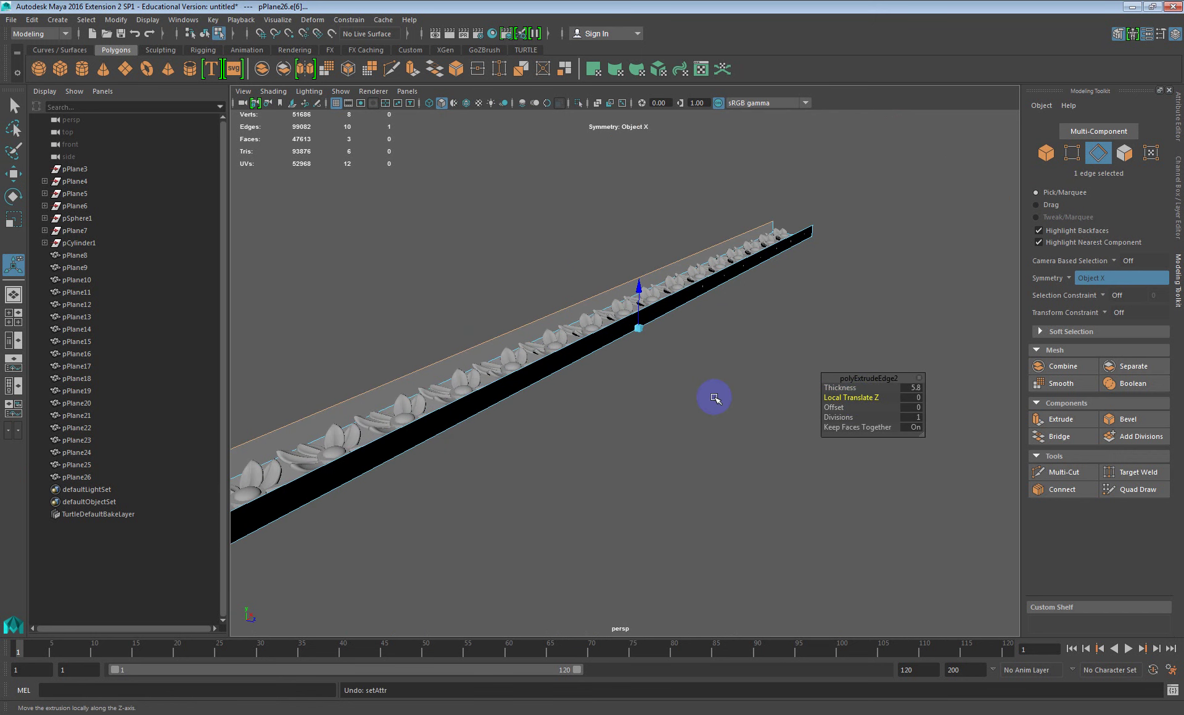
{"action": "left_click", "coordinate": [736, 384]}
{"action": "left_click", "coordinate": [636, 315]}
{"action": "left_click", "coordinate": [600, 292], "text": "shift"}
{"action": "key", "text": "r"}
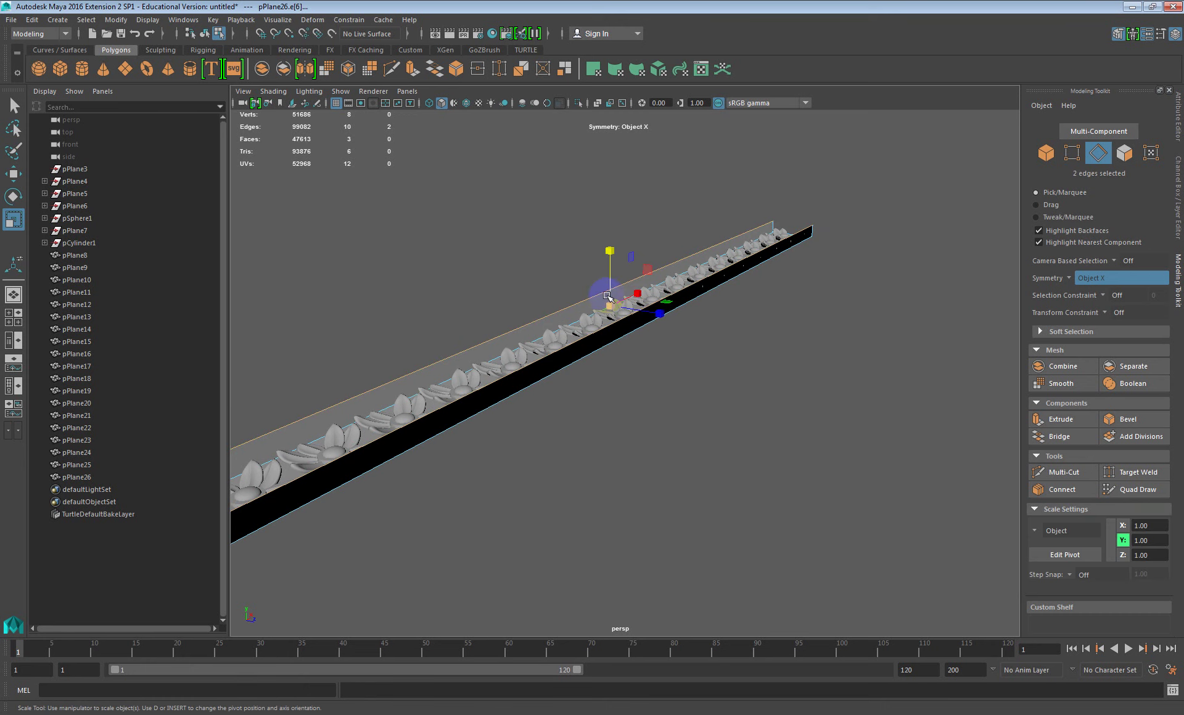
{"action": "mouse_move", "coordinate": [656, 309]}
{"action": "left_mouse_down"}
{"action": "mouse_move", "coordinate": [692, 322]}
{"action": "mouse_move", "coordinate": [676, 320]}
{"action": "left_mouse_up"}
Return to object selection and delete the plane with the flared side walls
{"action": "left_click_drag", "start_coordinate": [675, 321], "coordinate": [653, 351], "text": "alt"}
{"action": "middle_click_drag", "start_coordinate": [653, 351], "coordinate": [730, 339], "text": "alt"}
{"action": "left_click_drag", "start_coordinate": [729, 338], "coordinate": [615, 331], "text": "alt"}
{"action": "scroll", "coordinate": [673, 339], "scroll_direction": "down", "scroll_amount": 4}
{"action": "key", "text": "F8"}
{"action": "left_click", "coordinate": [539, 387]}
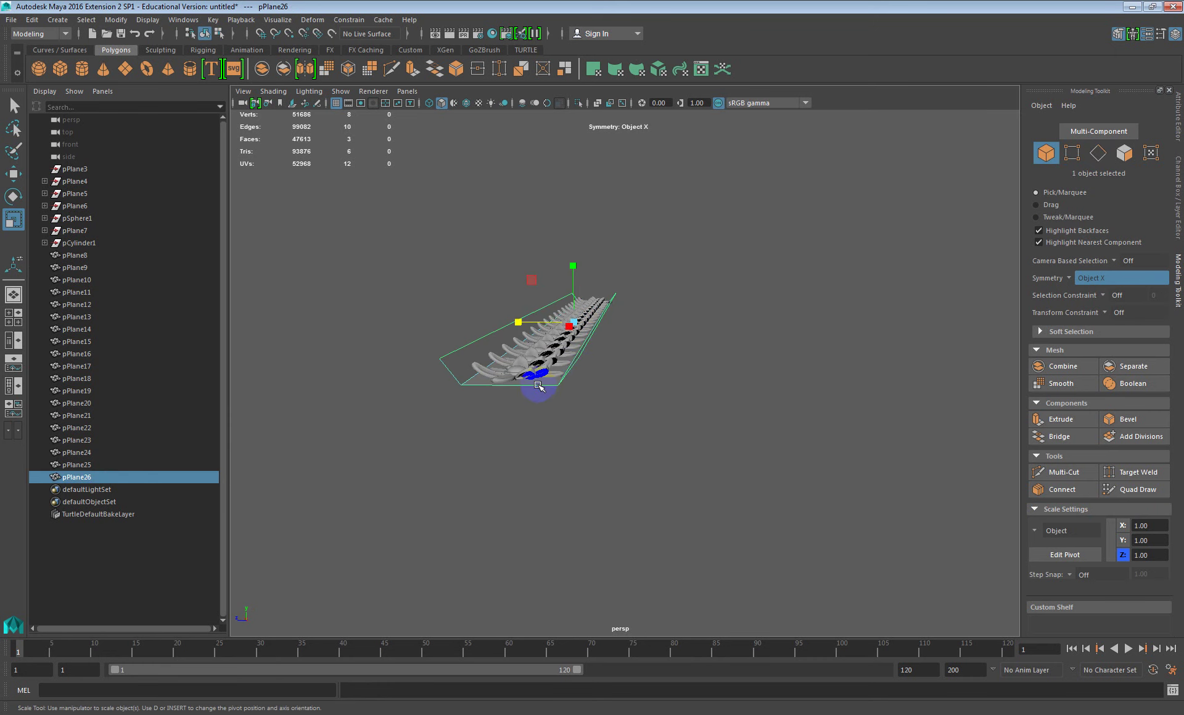
{"action": "key", "text": "Delete"}
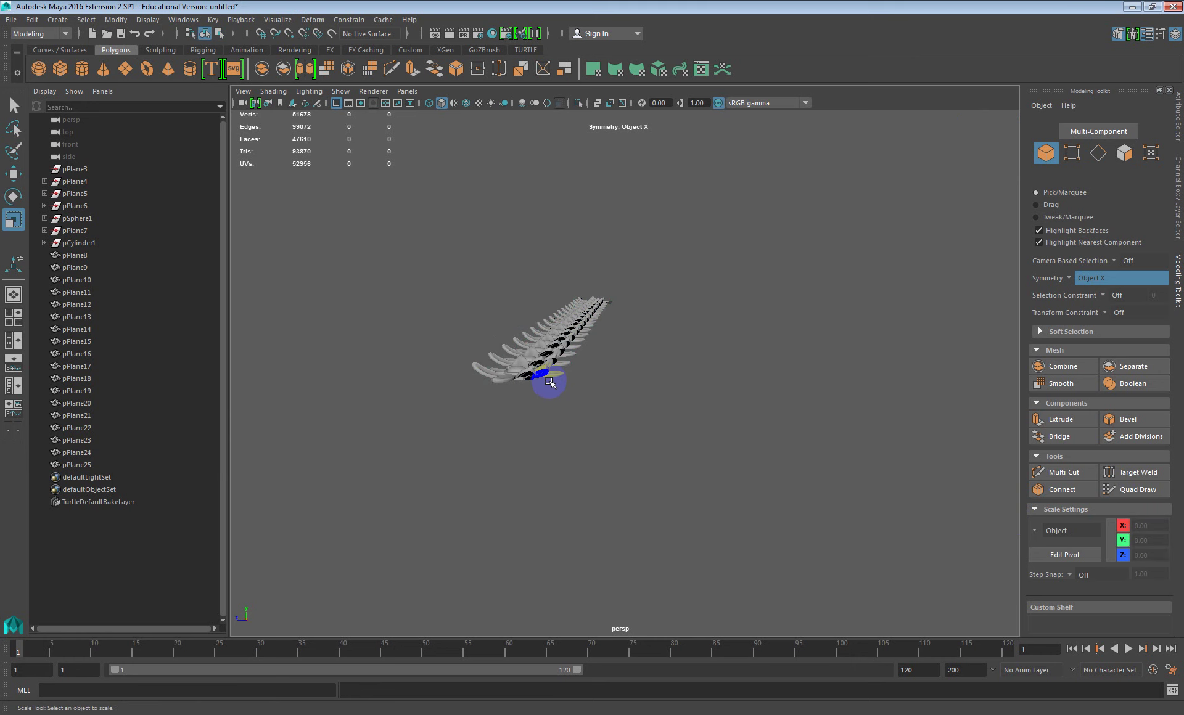
In the left view, start a grid-snapped Bezier profile with a raised lip, a flat floor under the flower and a slanted rise beyond it
{"action": "left_click", "coordinate": [503, 353]}
{"action": "scroll", "coordinate": [627, 354], "scroll_direction": "down", "scroll_amount": 4}
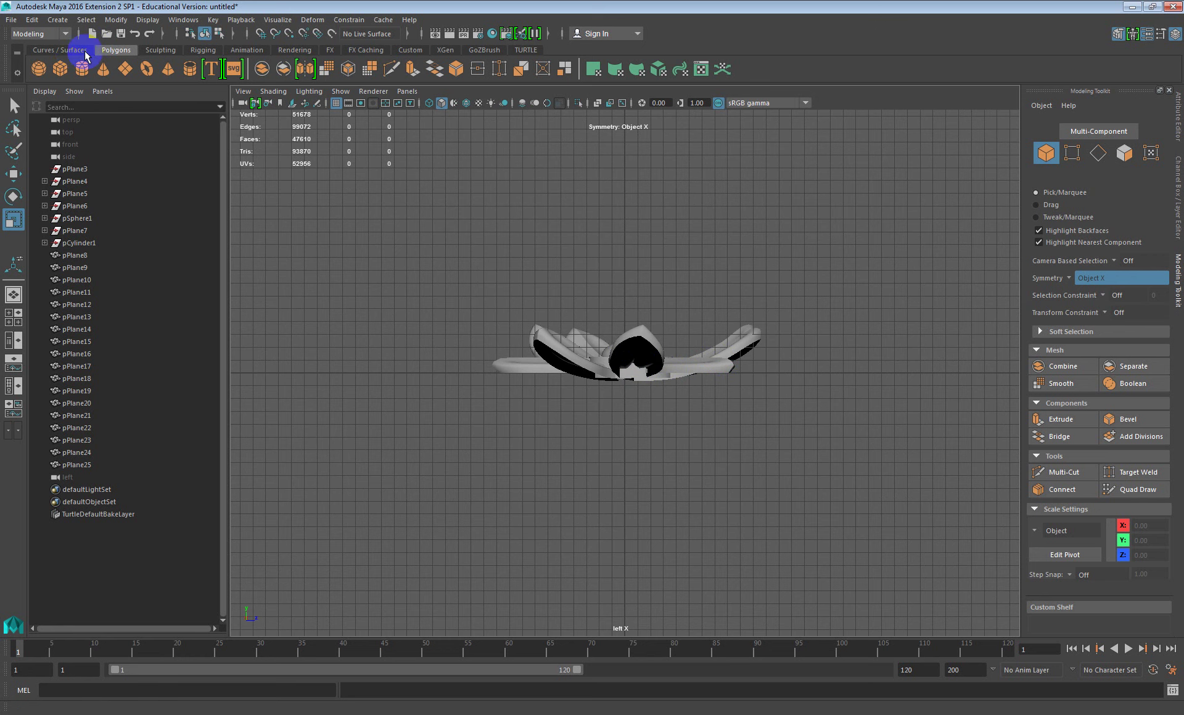
{"action": "left_click", "coordinate": [85, 54]}
{"action": "left_click", "coordinate": [321, 69]}
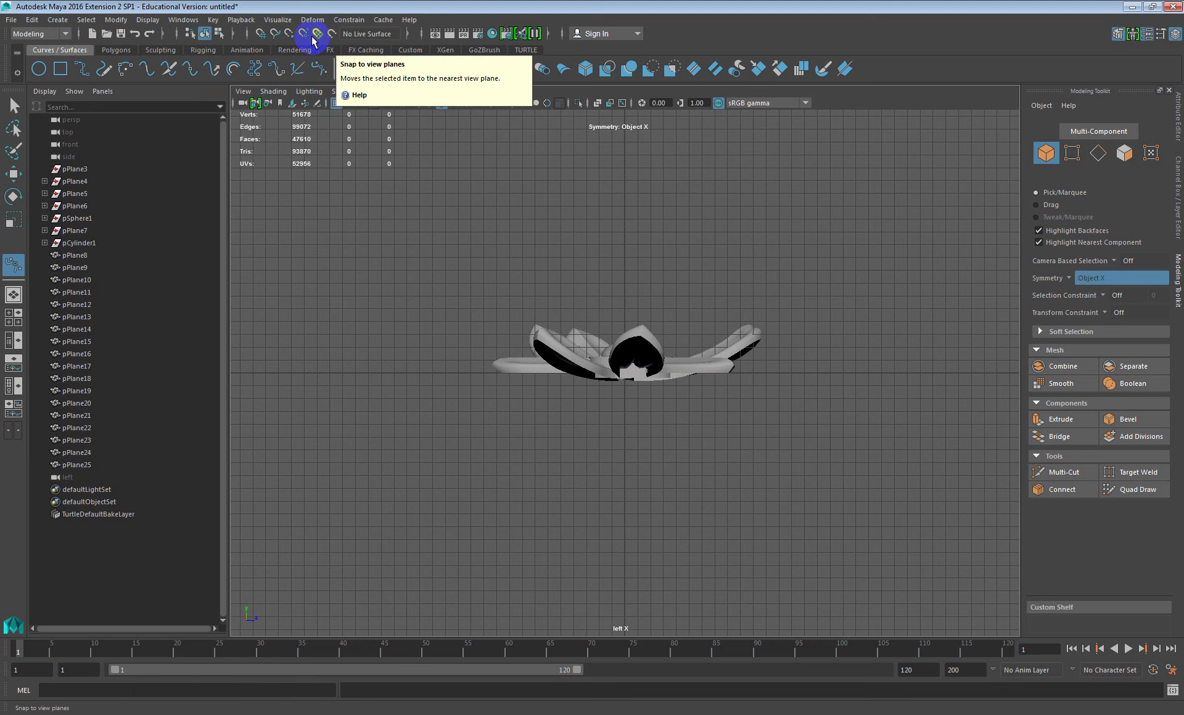
{"action": "left_click", "coordinate": [261, 35]}
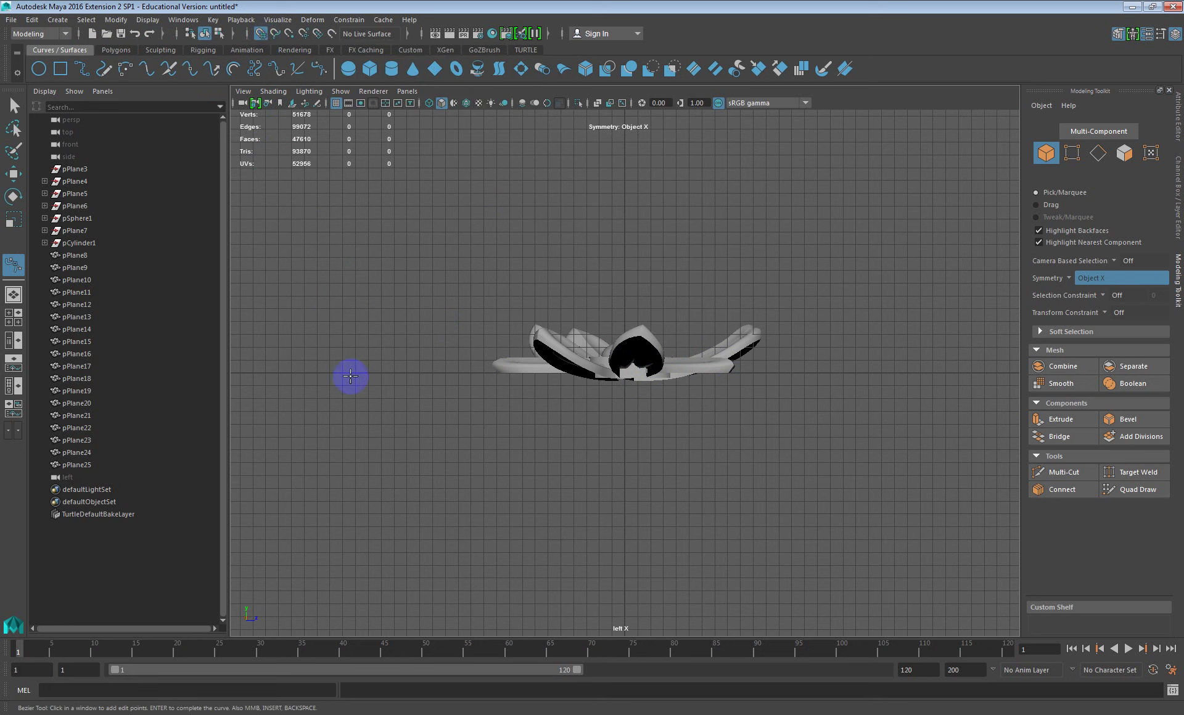
{"action": "left_click", "coordinate": [342, 373]}
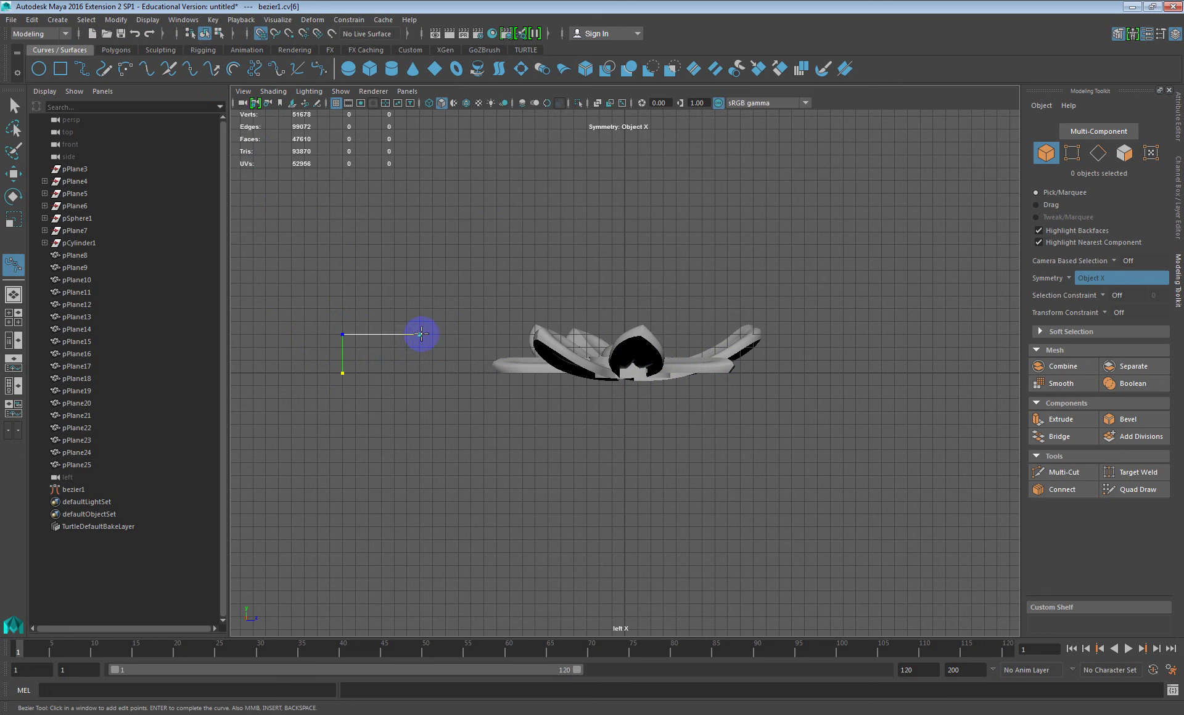
{"action": "left_click", "coordinate": [447, 374]}
{"action": "left_click", "coordinate": [792, 373]}
{"action": "left_click", "coordinate": [817, 321]}
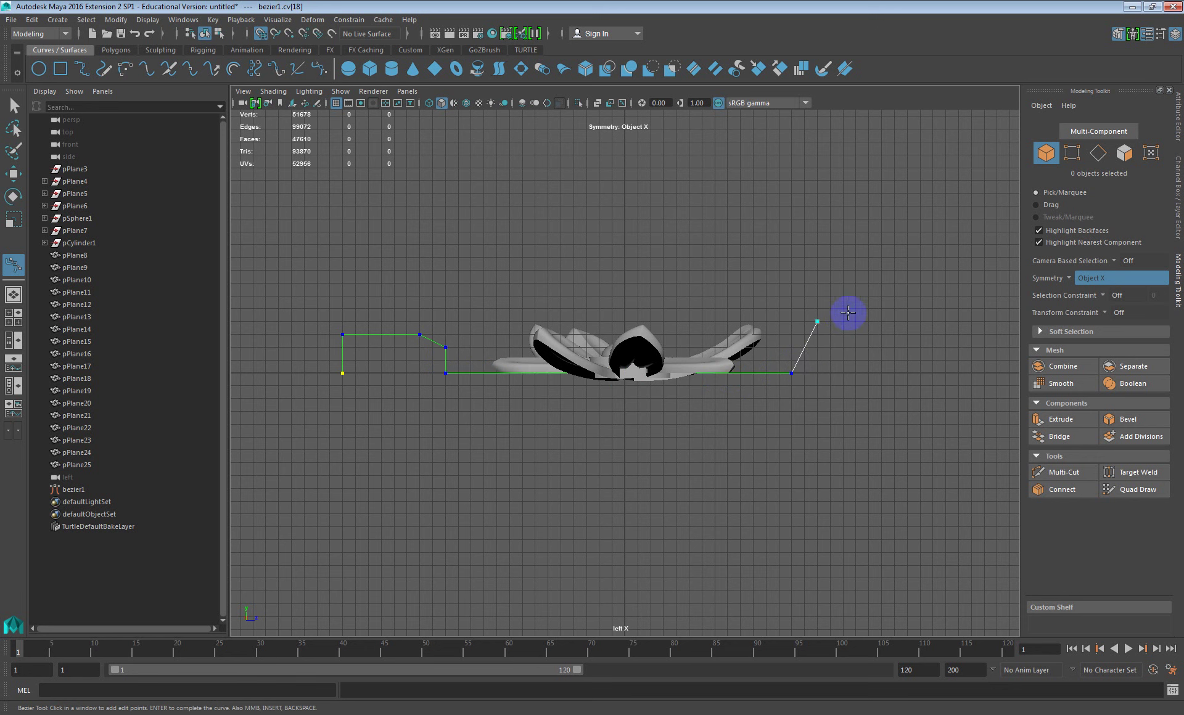
Continue the profile with a flat ledge, a shallow arch, a slope up to a height of 6 and a short flat segment
{"action": "left_click", "coordinate": [881, 335]}
{"action": "middle_click_drag", "start_coordinate": [913, 334], "coordinate": [749, 321], "text": "alt"}
{"action": "left_click_drag", "start_coordinate": [759, 307], "coordinate": [797, 306]}
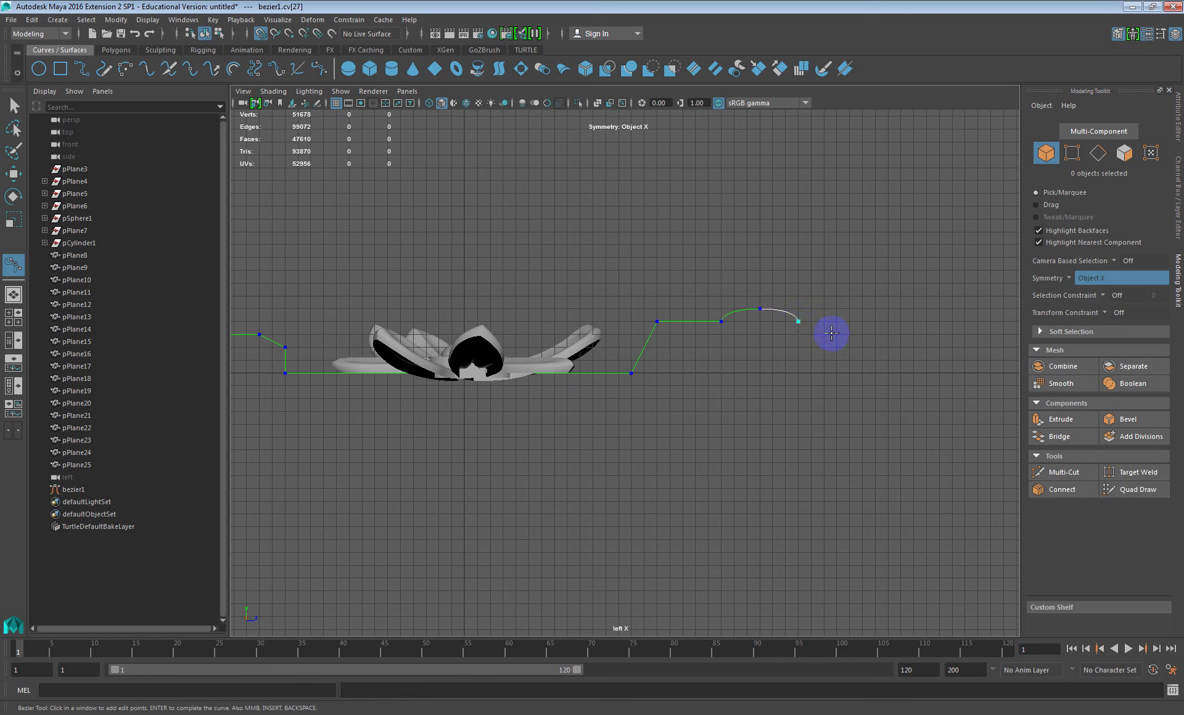
{"action": "left_click", "coordinate": [836, 296]}
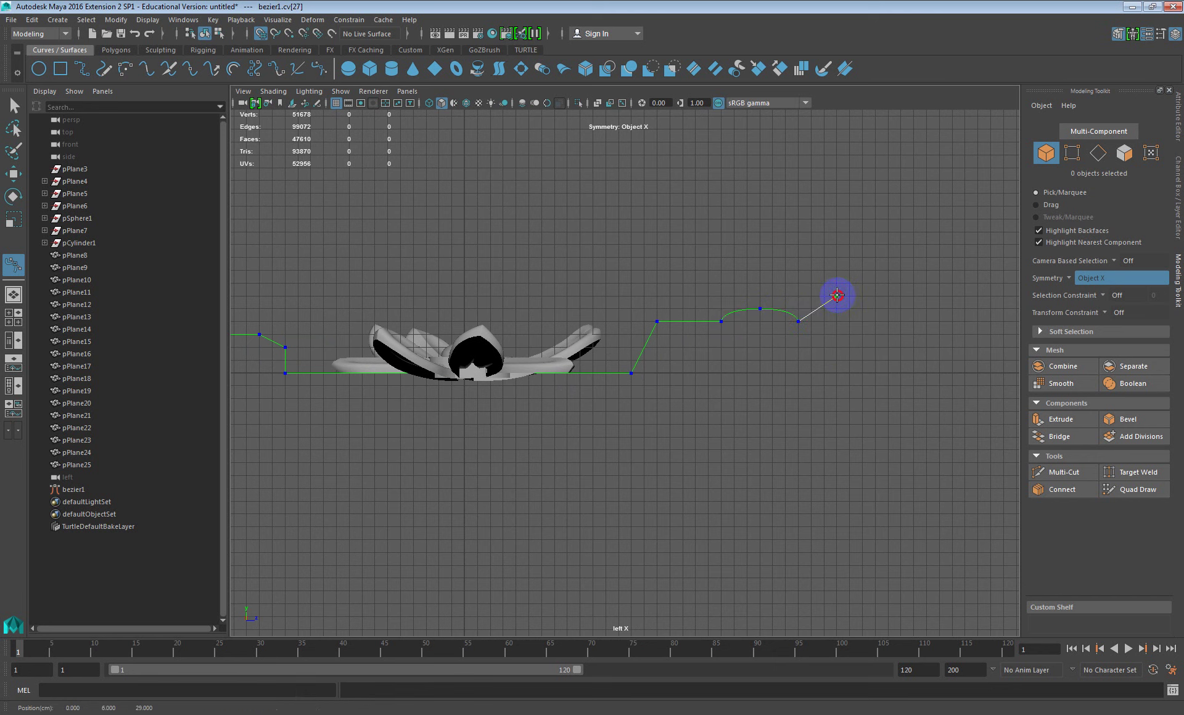
{"action": "left_click", "coordinate": [875, 295]}
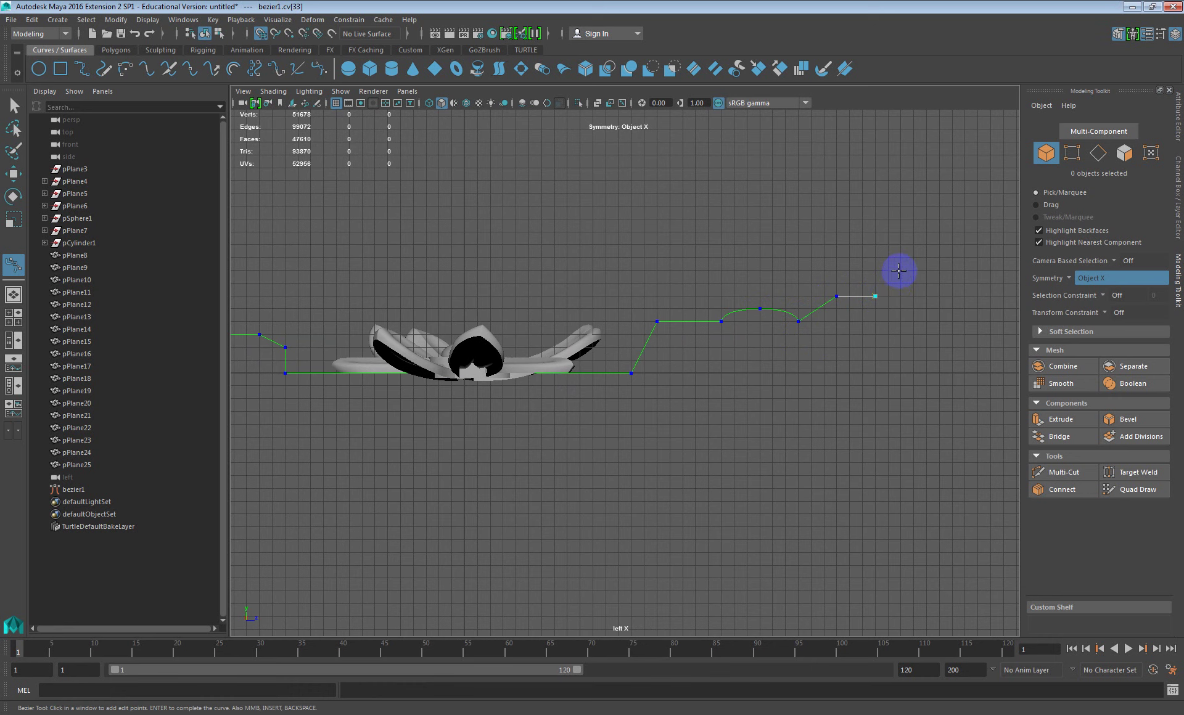
Add a rounded bump and a short flat, drop the profile vertically to the baseline and finish the curve
{"action": "left_click_drag", "start_coordinate": [900, 270], "coordinate": [926, 270]}
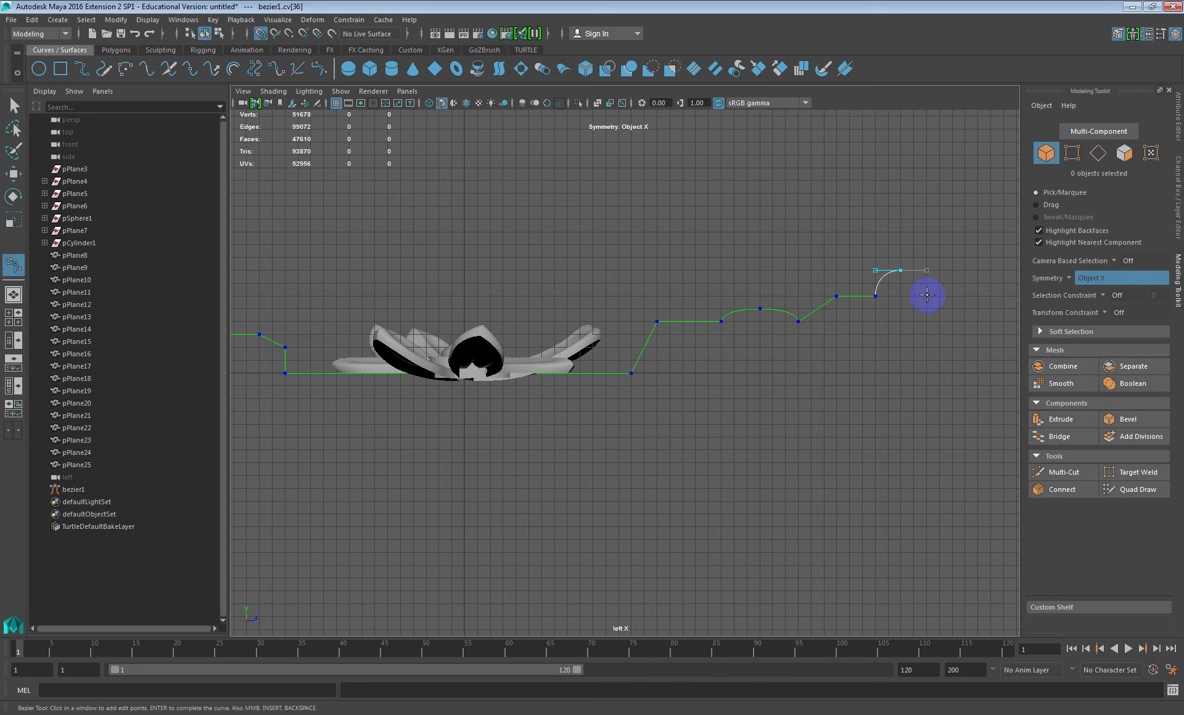
{"action": "middle_click_drag", "start_coordinate": [926, 298], "coordinate": [795, 302], "text": "alt"}
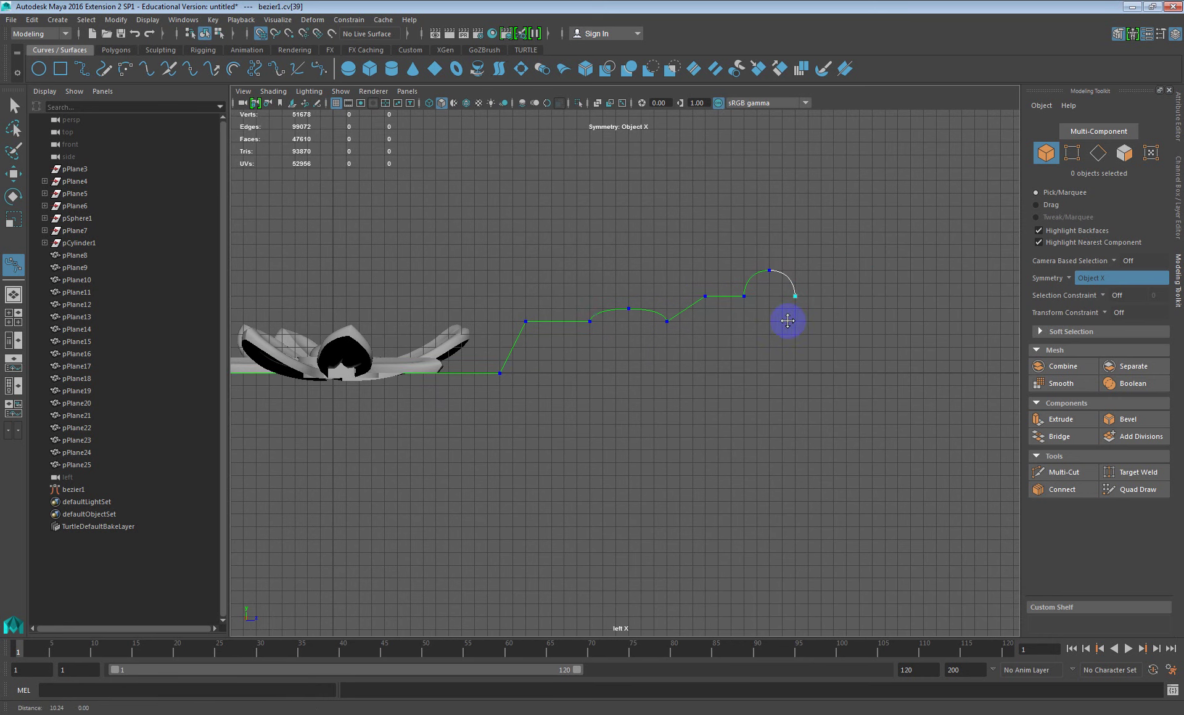
{"action": "left_click", "coordinate": [821, 295]}
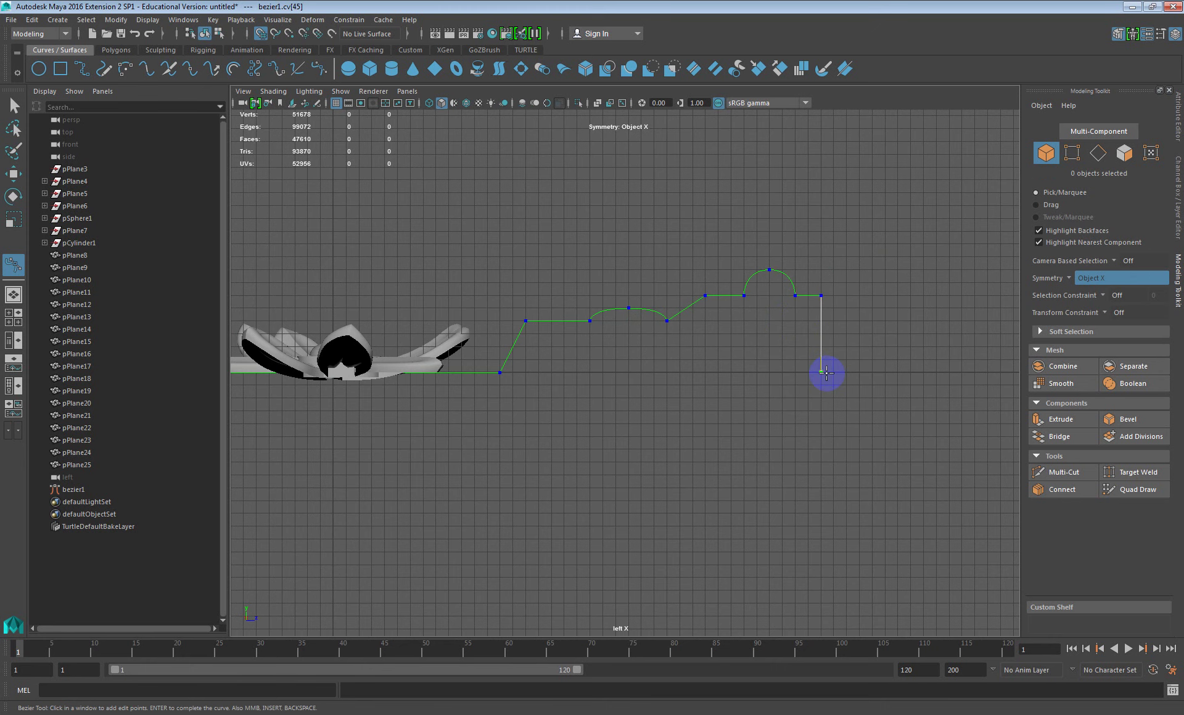
{"action": "key", "text": "Return"}
Move the profile curve along the row to -26 in X, just before the first flower
{"action": "key", "text": "r"}
{"action": "right_click_drag", "start_coordinate": [826, 373], "coordinate": [657, 345], "text": "alt"}
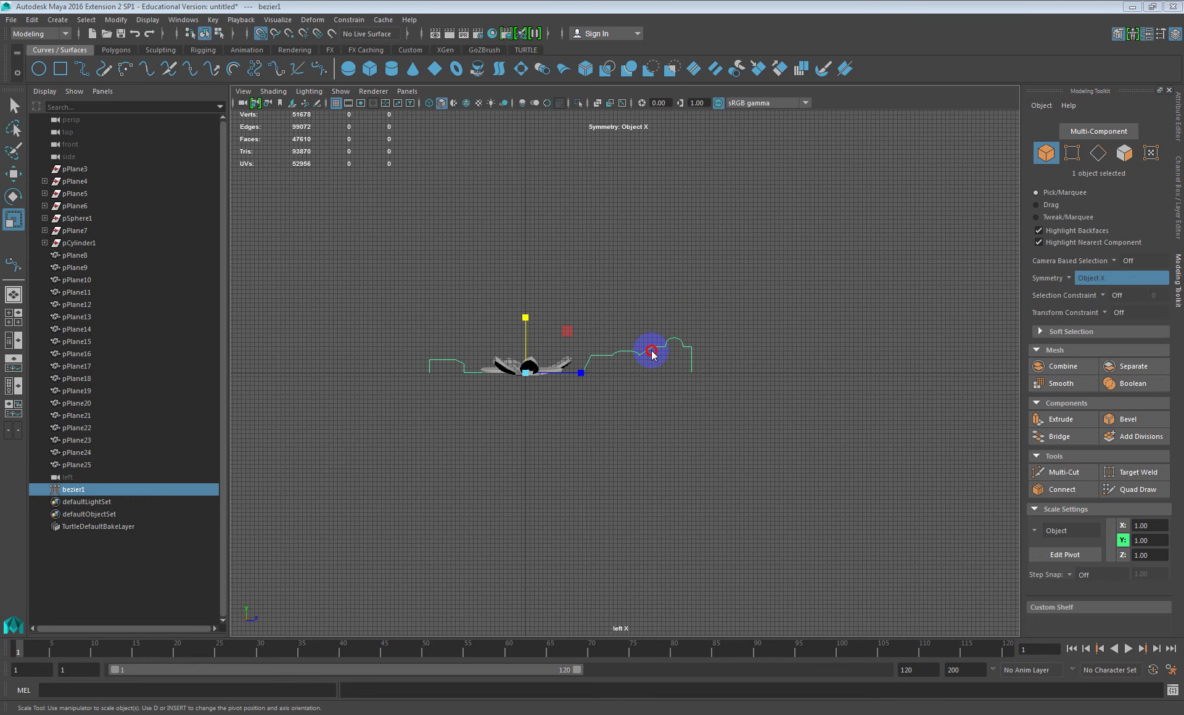
{"action": "left_click_drag", "start_coordinate": [656, 325], "coordinate": [672, 349], "text": "alt"}
{"action": "key", "text": "w"}
{"action": "left_click_drag", "start_coordinate": [544, 329], "coordinate": [475, 328]}
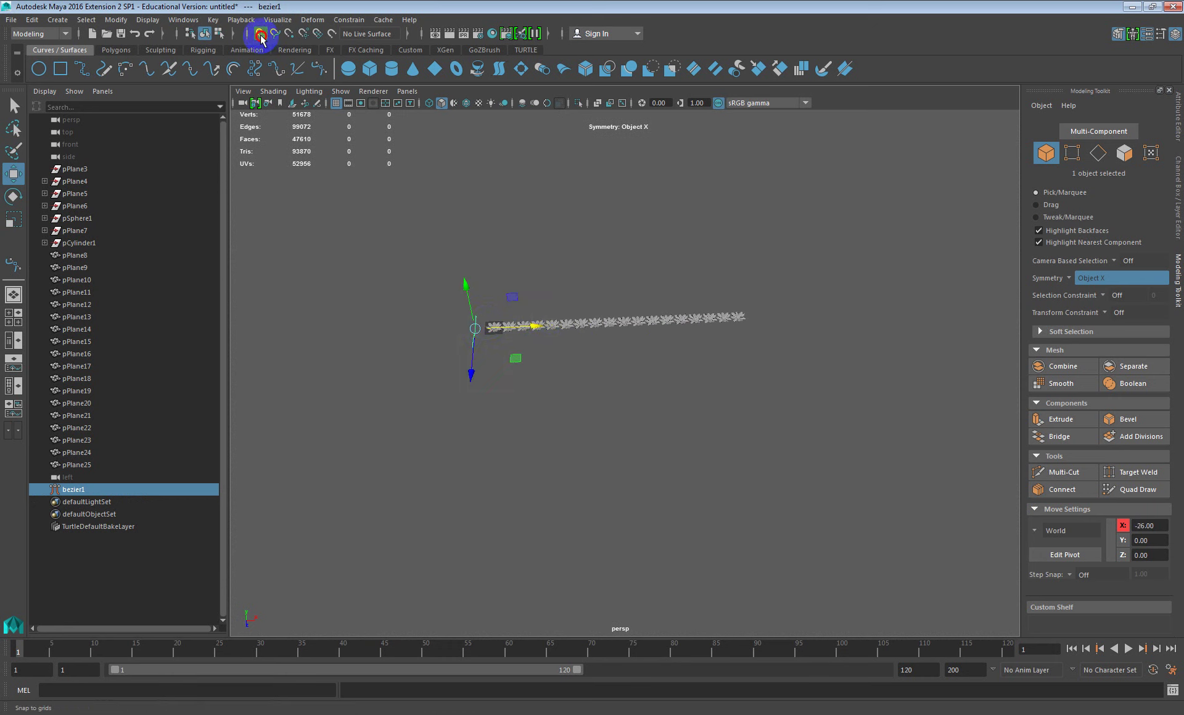
Place a duplicate of the profile curve beyond the row's other end, select both curves and switch to the Modeling menu set
{"action": "key", "text": "ctrl+d"}
{"action": "left_click_drag", "start_coordinate": [520, 327], "coordinate": [425, 351]}
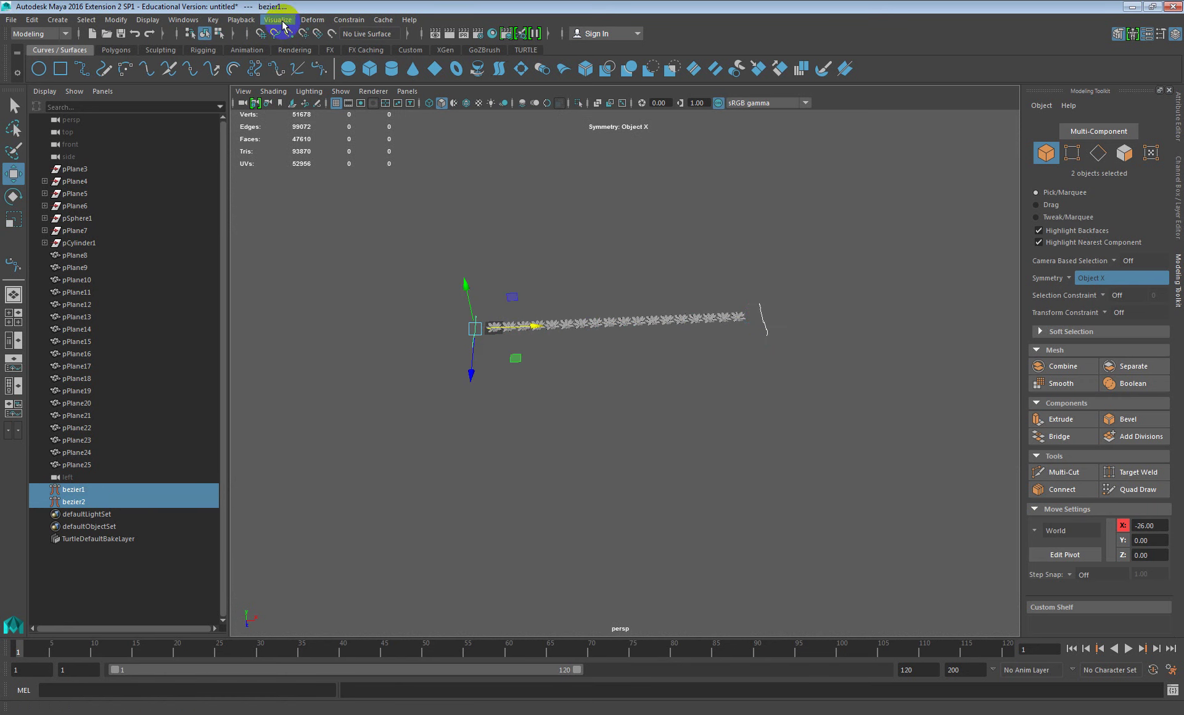
{"action": "left_click", "coordinate": [61, 33]}
{"action": "left_click", "coordinate": [38, 47]}
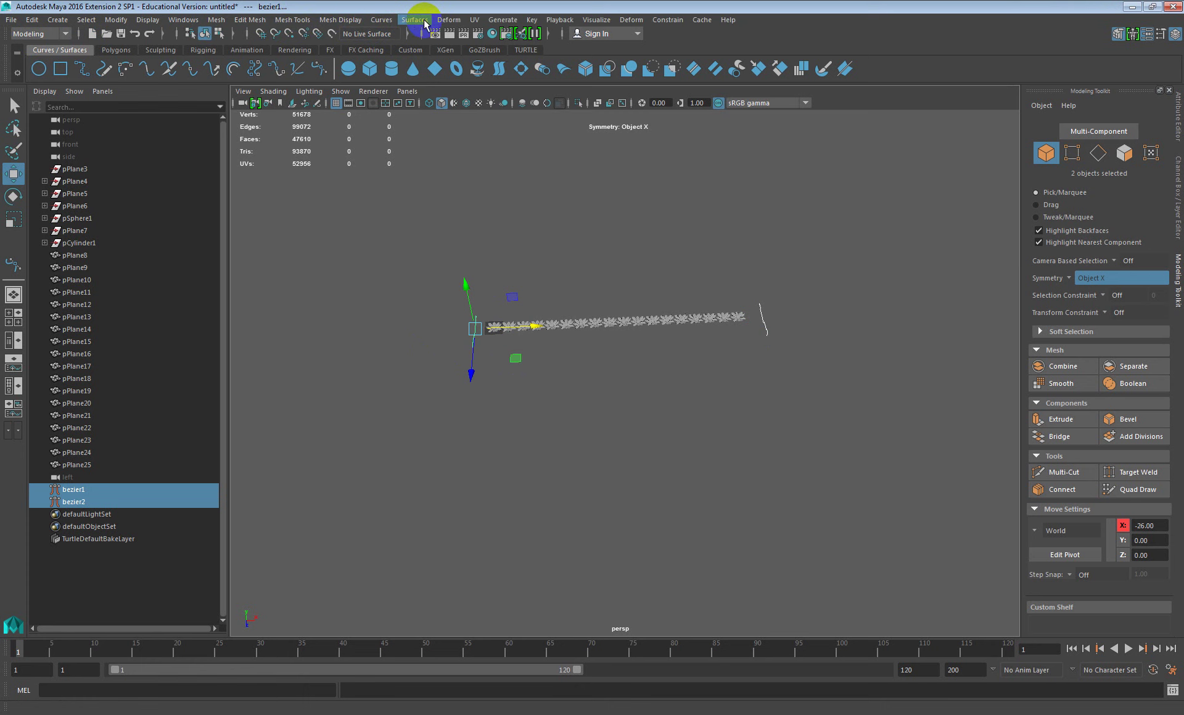
Try to extrude a surface from the two selected profile curves
{"action": "left_click", "coordinate": [425, 23]}
{"action": "left_click", "coordinate": [434, 103]}
{"action": "key", "text": "ctrl+z"}
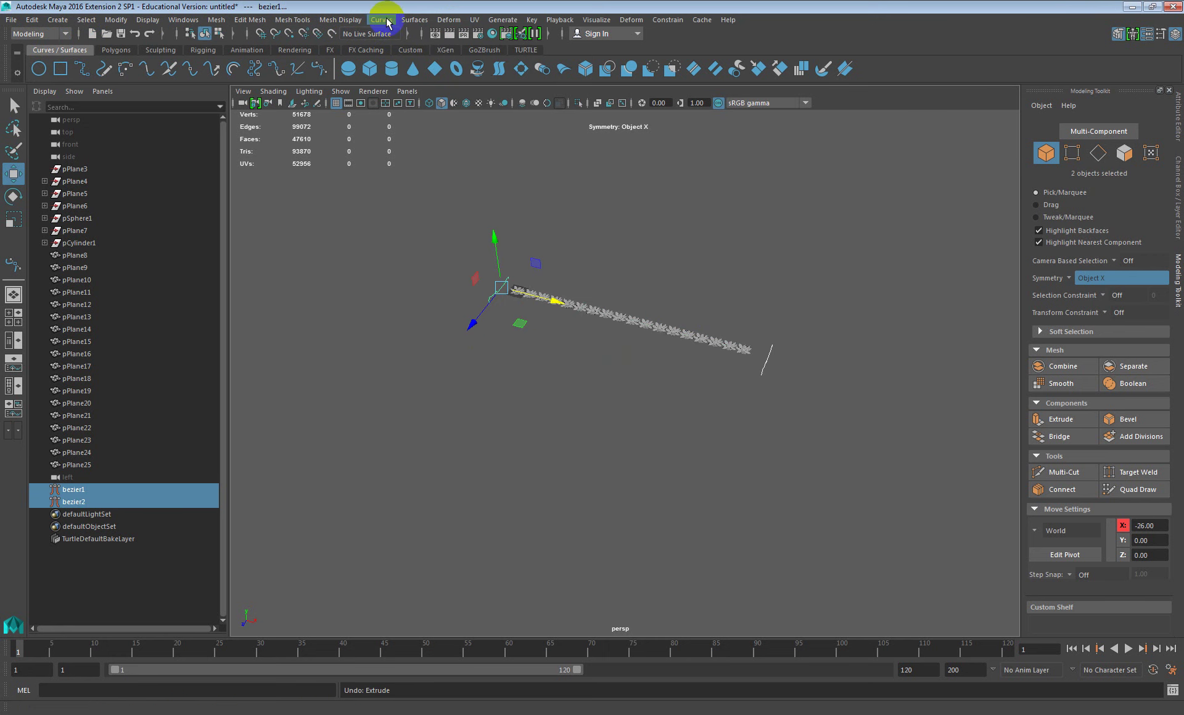
Loft a surface between the two profile curves along the row of flowers
{"action": "left_click", "coordinate": [412, 20]}
{"action": "left_click", "coordinate": [431, 53]}
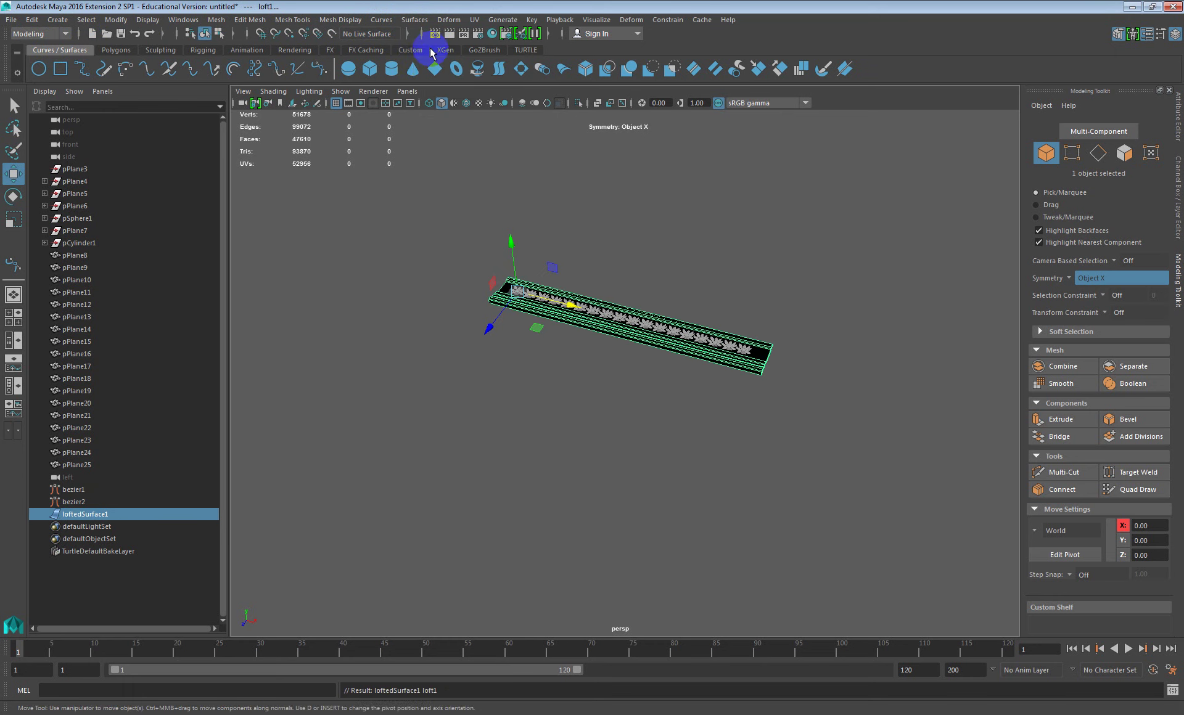
Examine the lofted molding and the flowers inside it from several angles and distances
{"action": "left_click_drag", "start_coordinate": [688, 338], "coordinate": [648, 392], "text": "alt"}
{"action": "scroll", "coordinate": [737, 388], "scroll_direction": "up", "scroll_amount": 5}
{"action": "left_click_drag", "start_coordinate": [738, 389], "coordinate": [653, 323], "text": "alt"}
{"action": "middle_click_drag", "start_coordinate": [654, 323], "coordinate": [621, 335], "text": "alt"}
{"action": "left_click_drag", "start_coordinate": [621, 336], "coordinate": [590, 360], "text": "alt"}
{"action": "scroll", "coordinate": [590, 360], "scroll_direction": "up", "scroll_amount": 3}
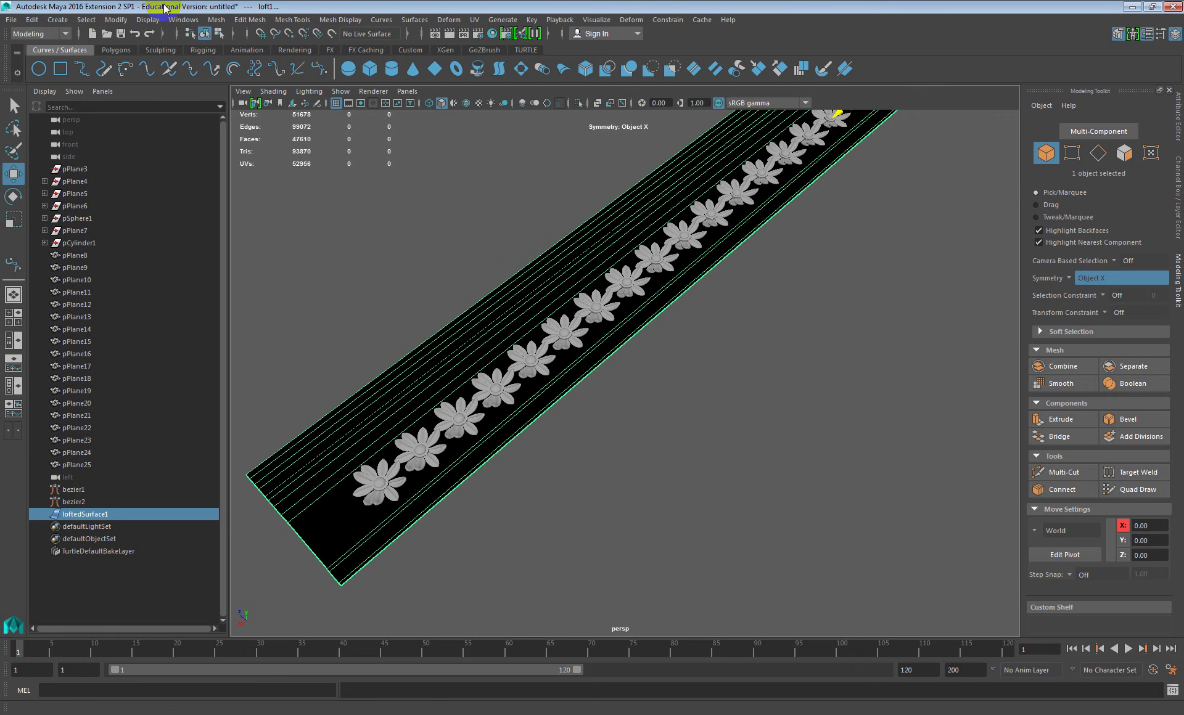
{"action": "scroll", "coordinate": [692, 296], "scroll_direction": "down", "scroll_amount": 5}
{"action": "left_click_drag", "start_coordinate": [613, 288], "coordinate": [642, 290], "text": "alt"}
{"action": "middle_click_drag", "start_coordinate": [742, 291], "coordinate": [651, 291], "text": "alt"}
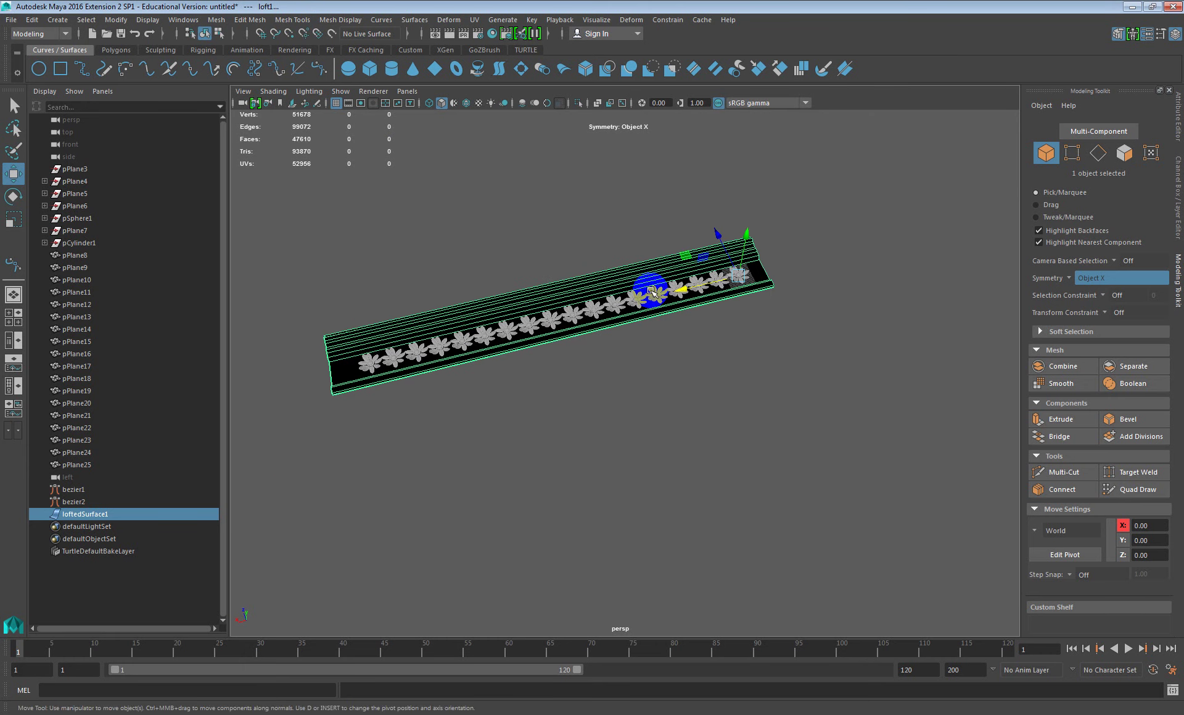
Show the lofted surface's channel attributes and try converting the surface from NURBS to polygons
{"action": "left_click", "coordinate": [1176, 194]}
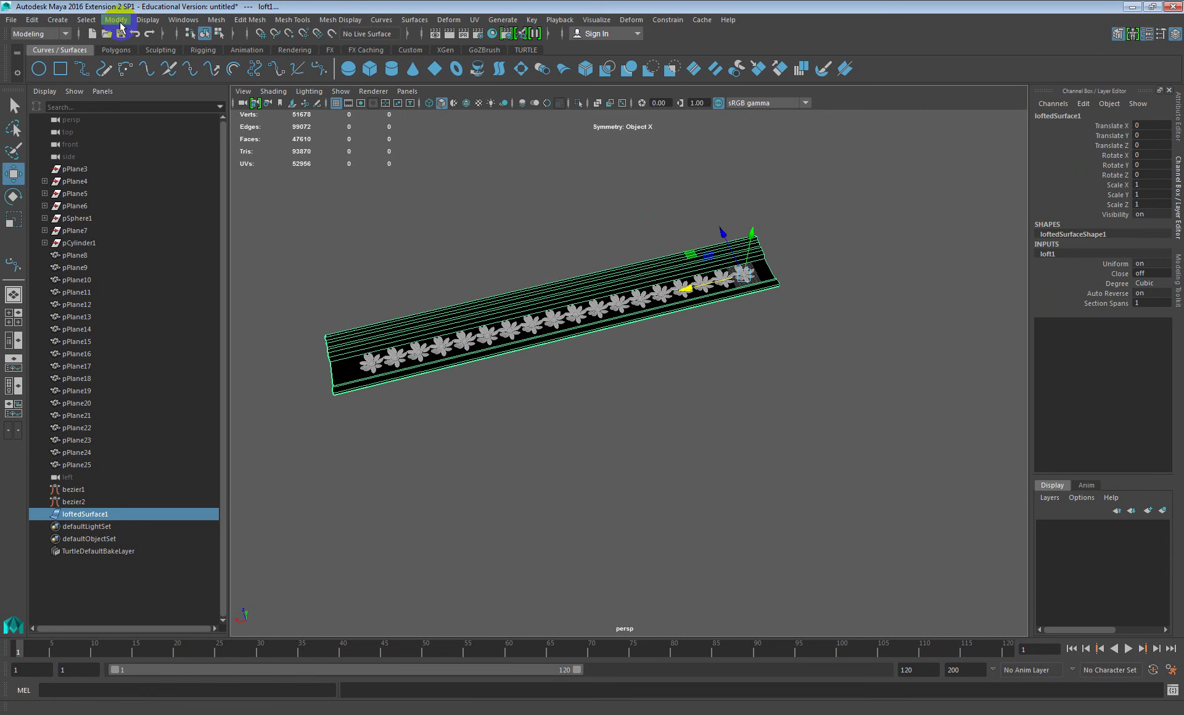
{"action": "left_click", "coordinate": [117, 20]}
{"action": "mouse_move", "coordinate": [204, 319]}
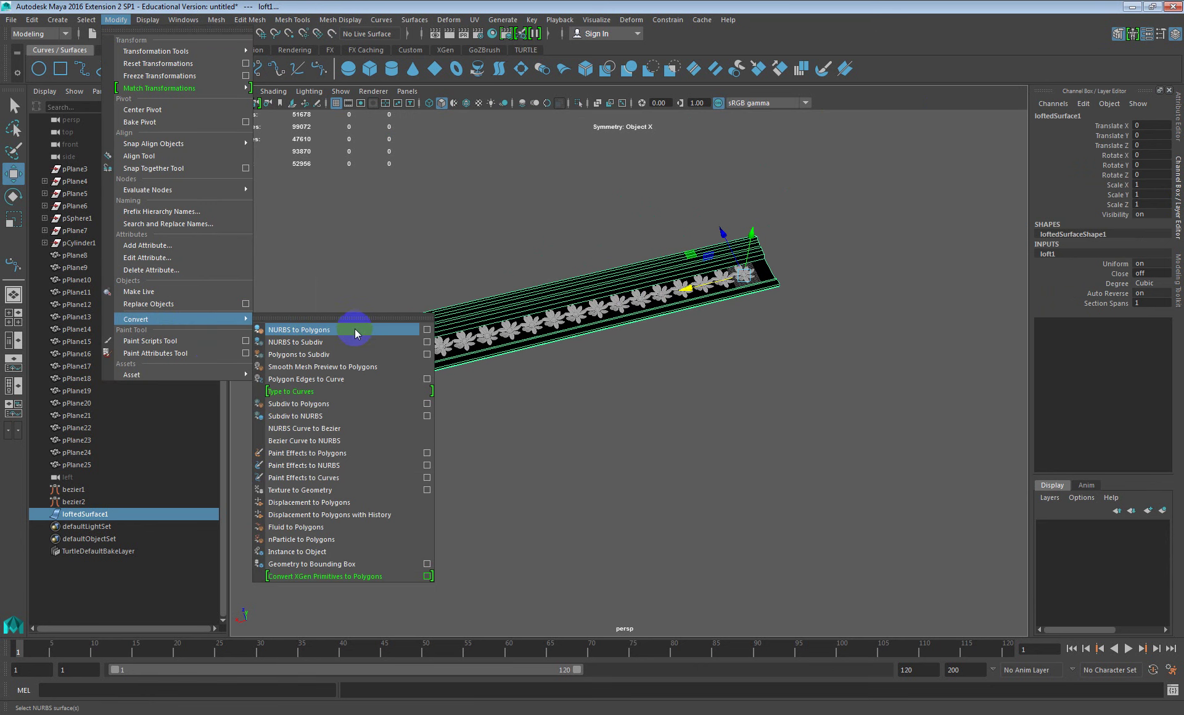
{"action": "left_click", "coordinate": [320, 335]}
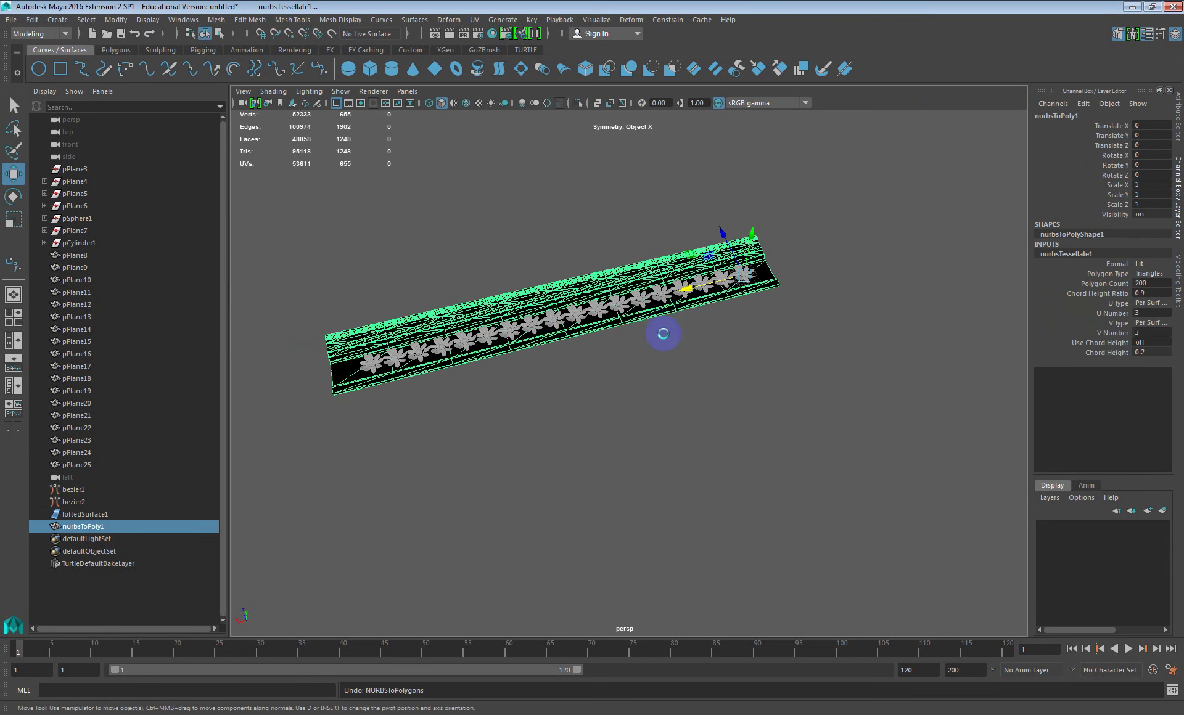
Undo the last polygon conversion and try converting the lofted surface to triangles with a tessellation count of 200
{"action": "key", "text": "ctrl+z"}
{"action": "left_click", "coordinate": [117, 20]}
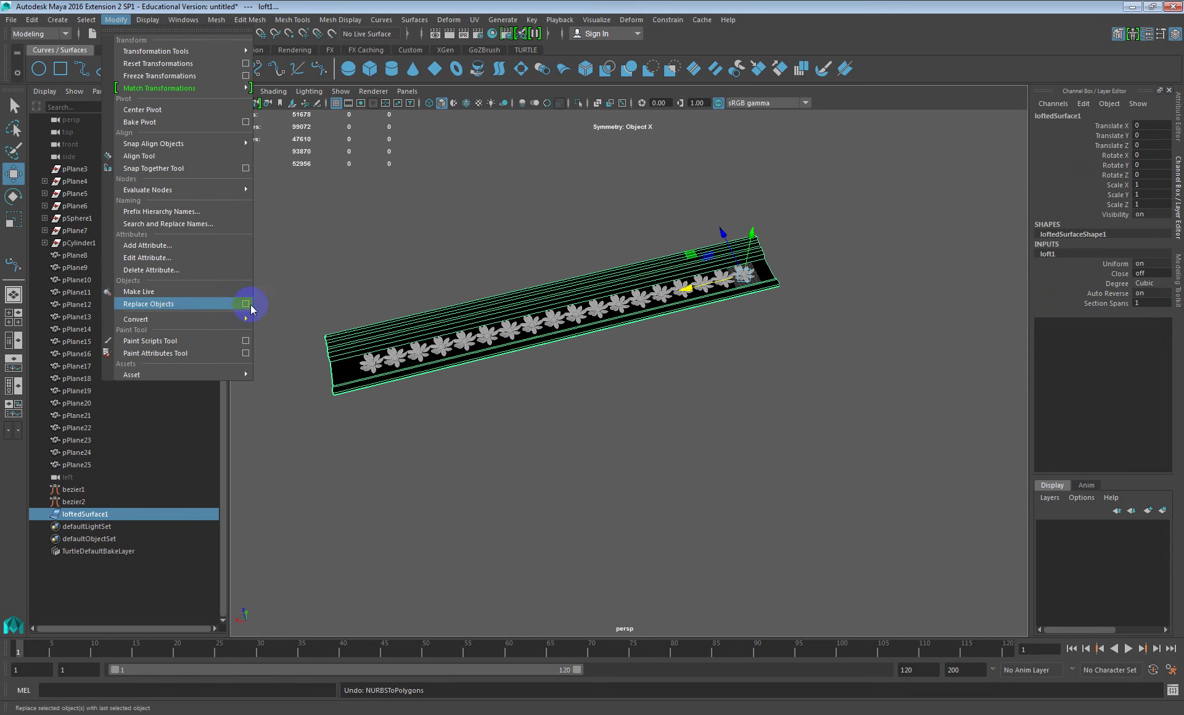
{"action": "mouse_move", "coordinate": [247, 320]}
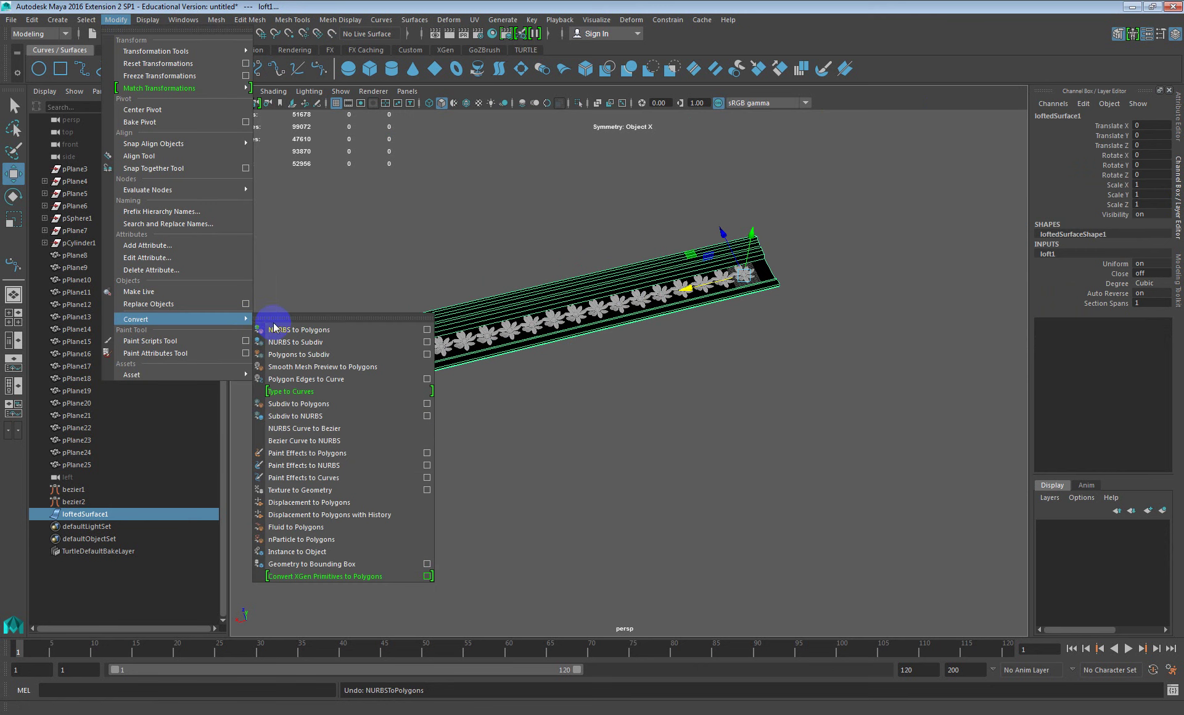
{"action": "left_click", "coordinate": [425, 332]}
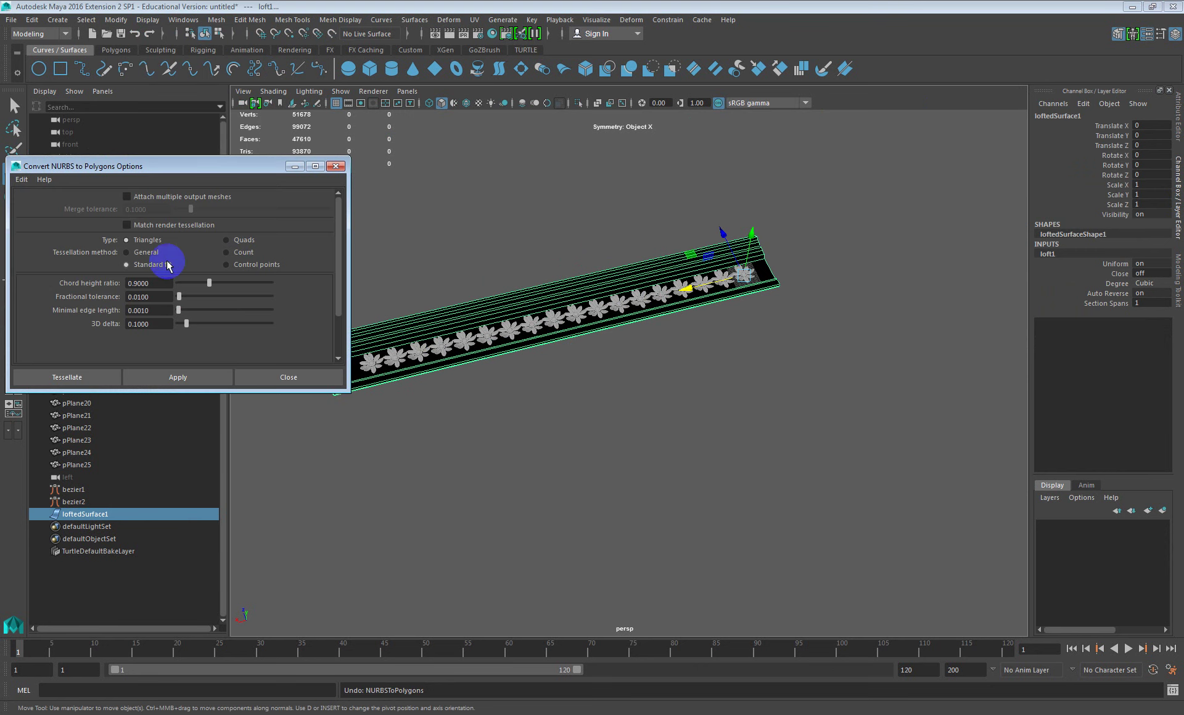
{"action": "left_click", "coordinate": [239, 252]}
{"action": "left_click", "coordinate": [176, 378]}
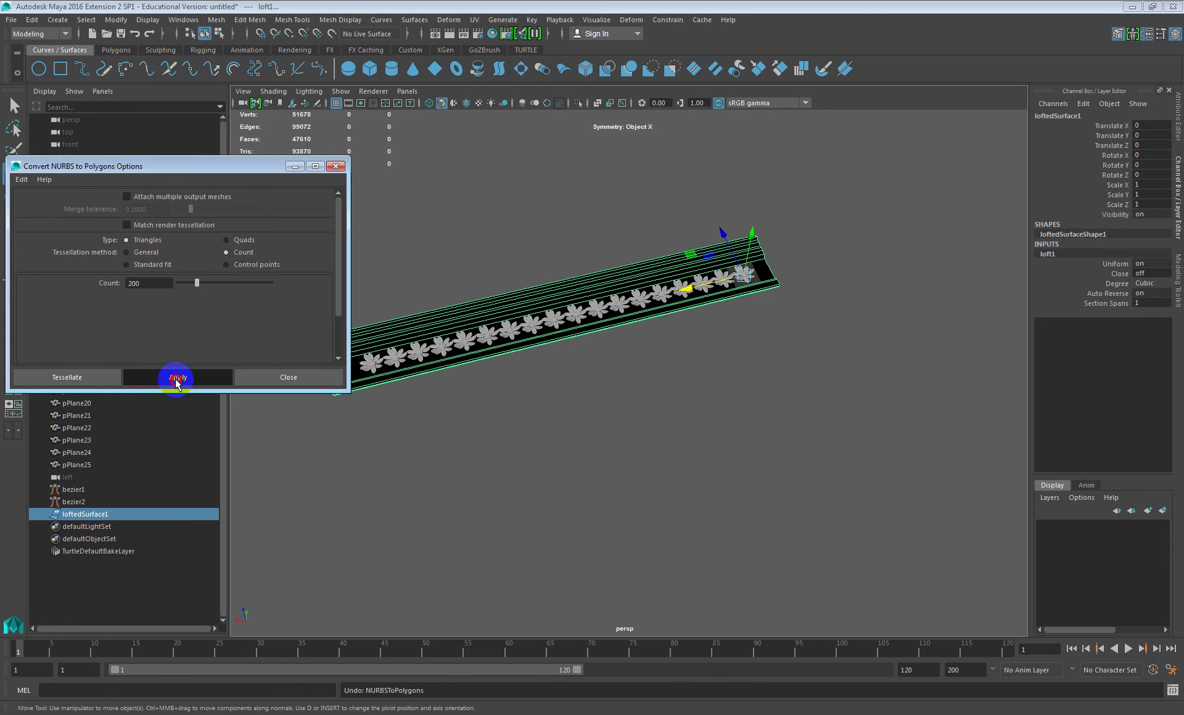
Set the conversion's polygon type to Quads and undo the count-based conversion of the lofted surface
{"action": "left_click", "coordinate": [226, 240]}
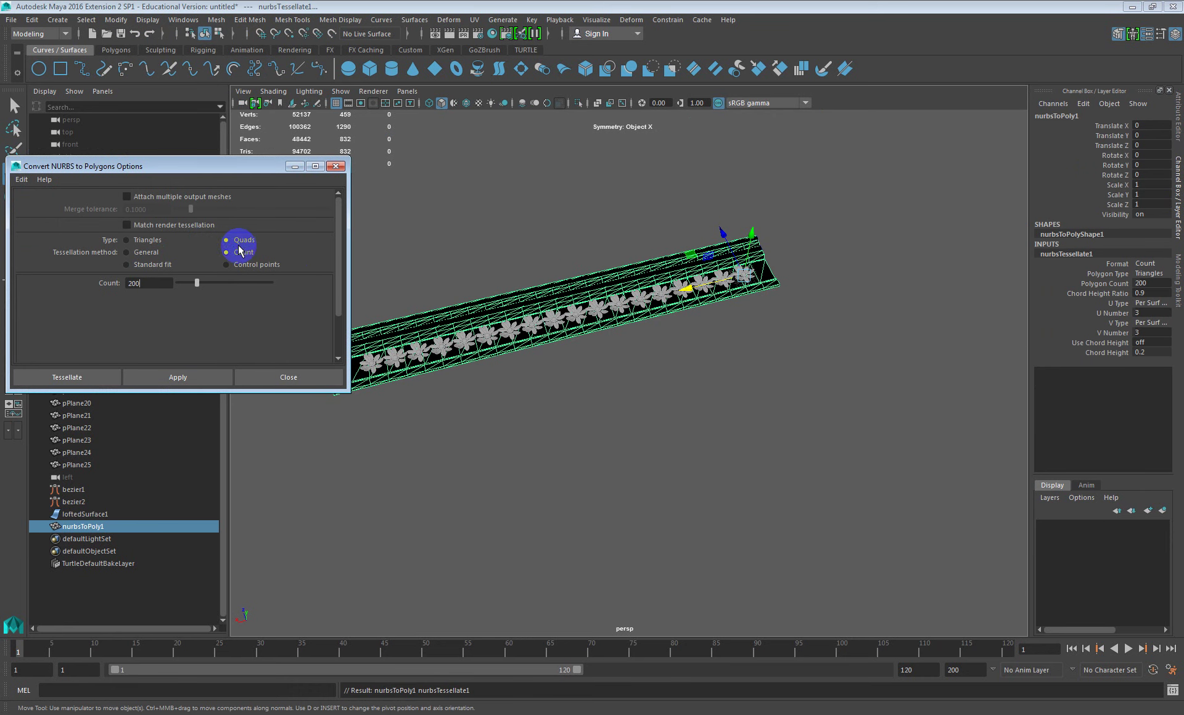
{"action": "left_click", "coordinate": [580, 364]}
{"action": "key", "text": "ctrl+z"}
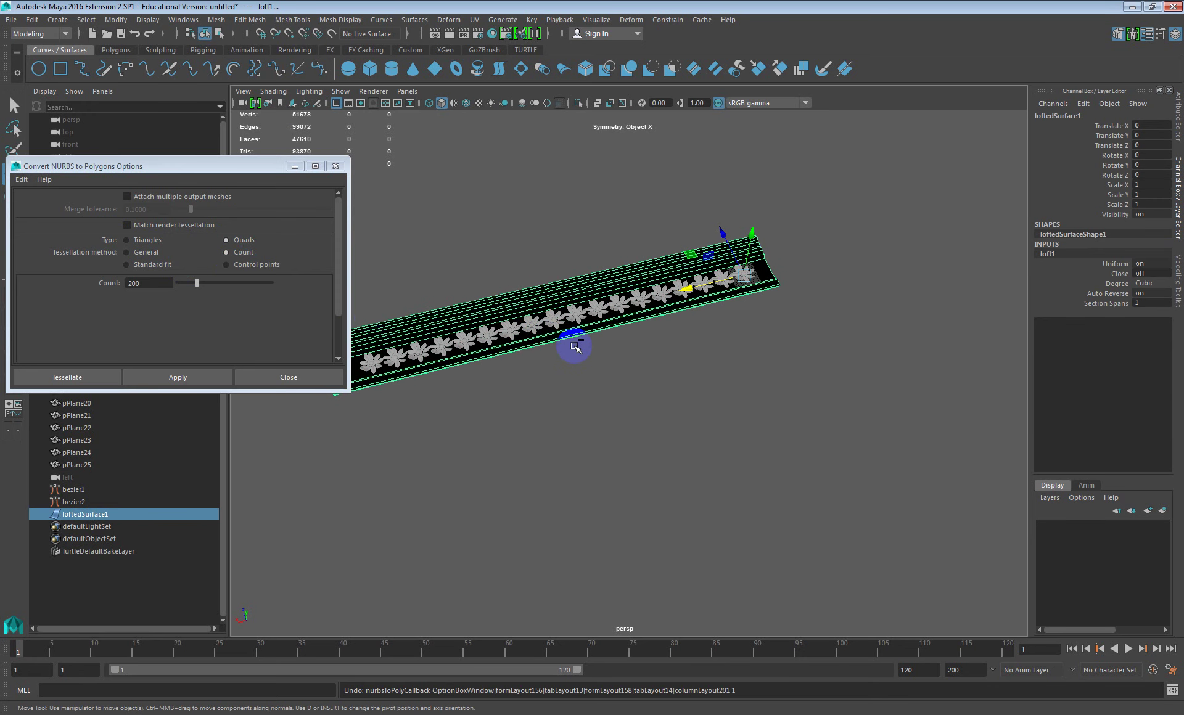
Convert the lofted surface to quads with General tessellation, 3 per surface in U and V, and close the conversion options
{"action": "left_click", "coordinate": [145, 282]}
{"action": "left_click", "coordinate": [146, 265]}
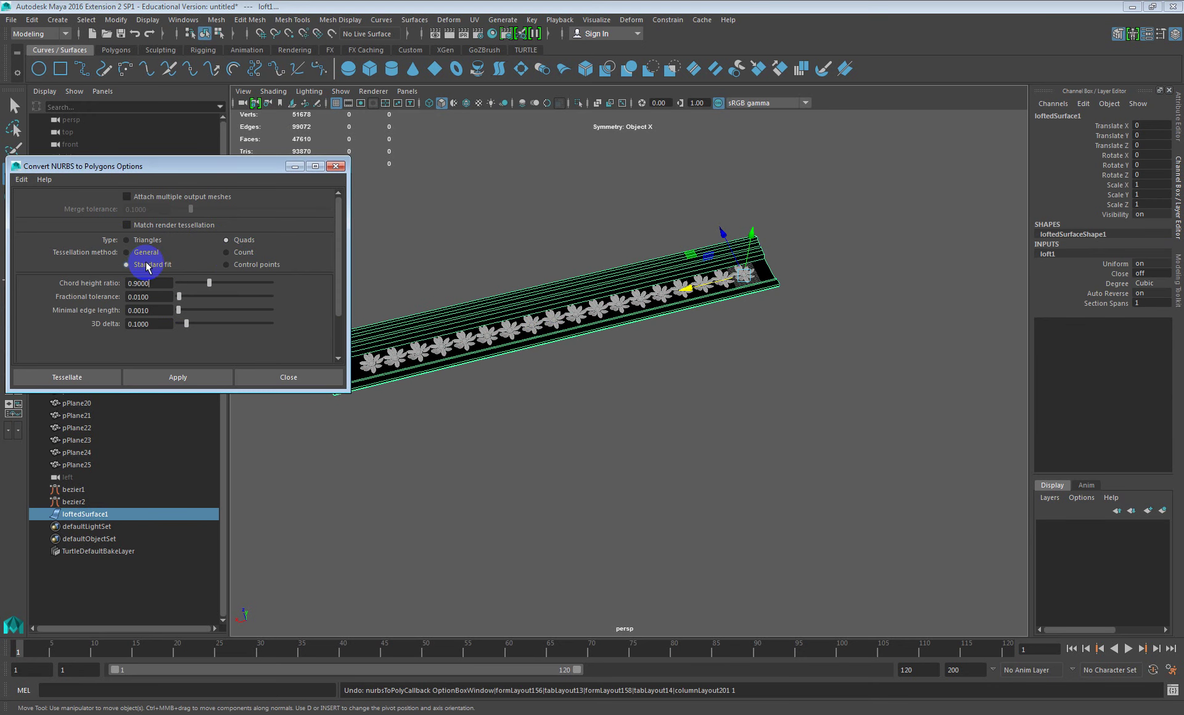
{"action": "left_click", "coordinate": [146, 252]}
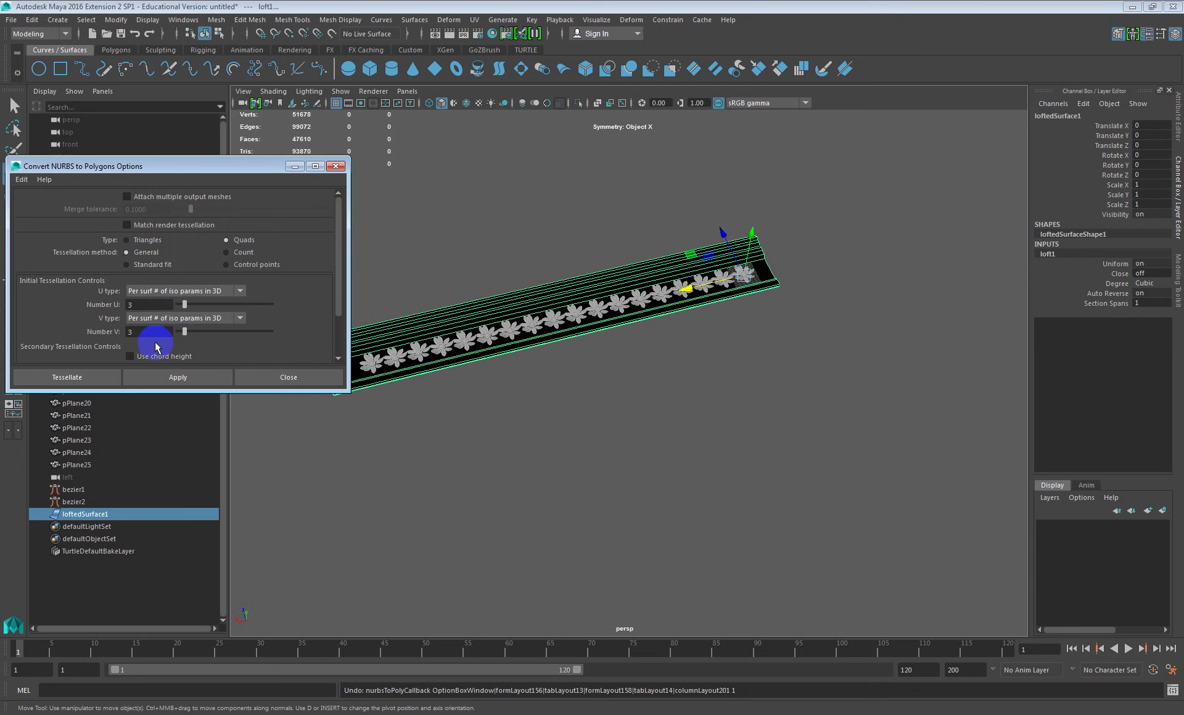
{"action": "left_click", "coordinate": [175, 376]}
{"action": "scroll", "coordinate": [487, 324], "scroll_direction": "up", "scroll_amount": 3}
{"action": "left_click_drag", "start_coordinate": [502, 304], "coordinate": [704, 364], "text": "alt"}
{"action": "scroll", "coordinate": [605, 335], "scroll_direction": "down", "scroll_amount": 3}
{"action": "scroll", "coordinate": [484, 338], "scroll_direction": "up", "scroll_amount": 5}
{"action": "left_click_drag", "start_coordinate": [483, 338], "coordinate": [469, 325], "text": "alt"}
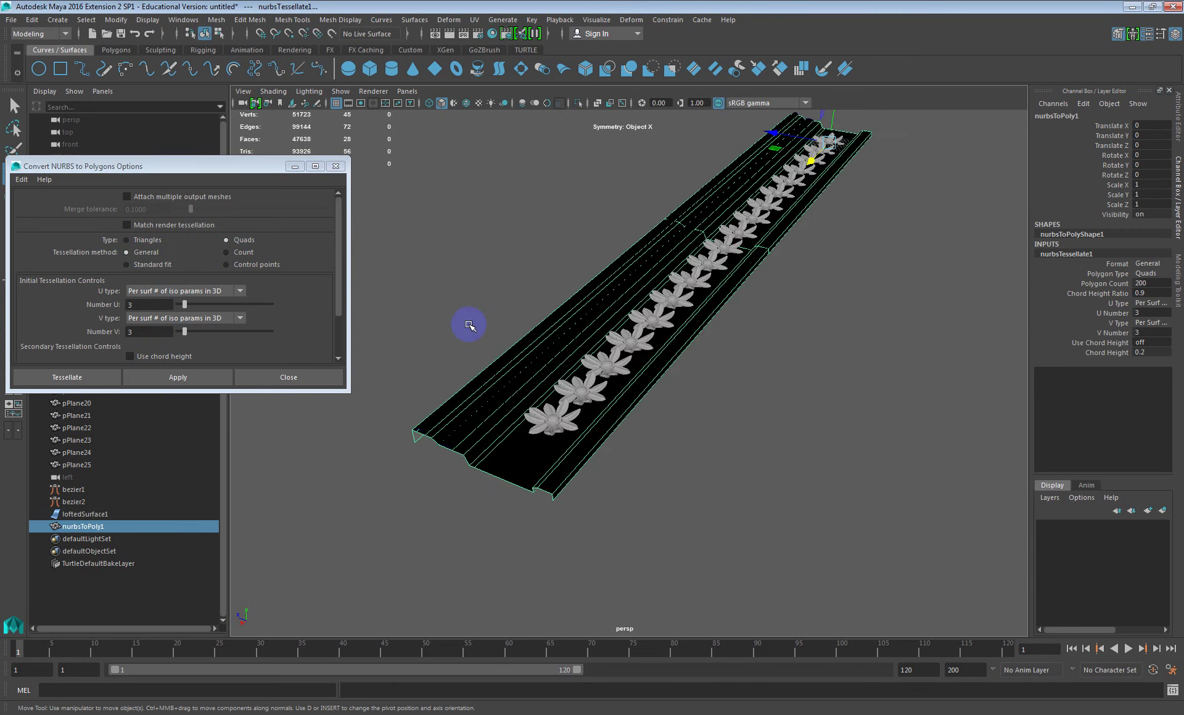
{"action": "left_click", "coordinate": [336, 166]}
{"action": "left_click_drag", "start_coordinate": [807, 128], "coordinate": [556, 390], "text": "alt"}
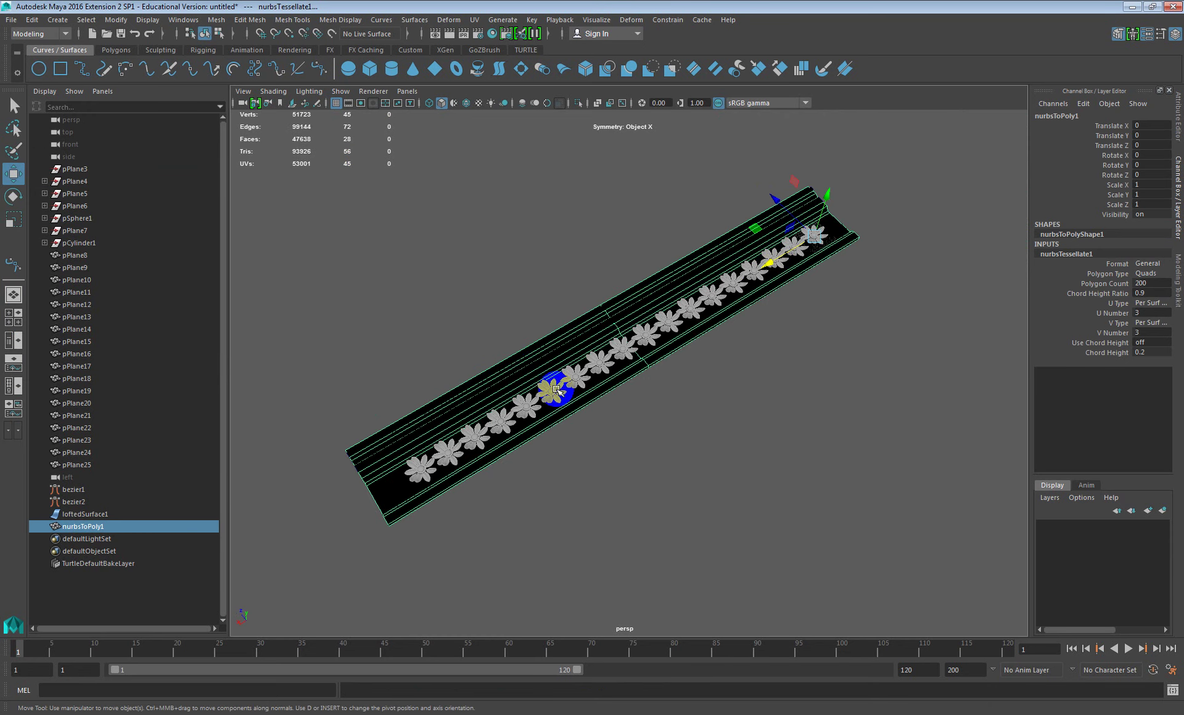
Try moving the lofted NURBS surface about -133 along Z, away from the flower row, and undo the move
{"action": "left_click", "coordinate": [85, 514]}
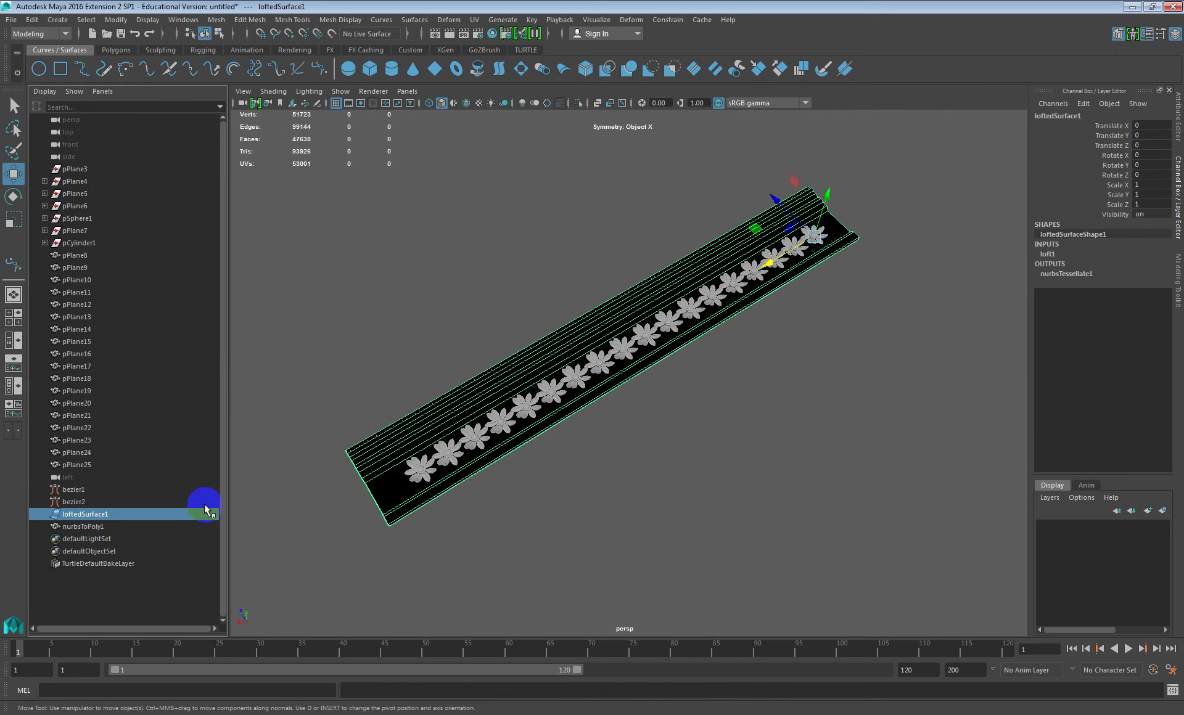
{"action": "scroll", "coordinate": [663, 347], "scroll_direction": "down", "scroll_amount": 3}
{"action": "left_click_drag", "start_coordinate": [721, 247], "coordinate": [789, 332]}
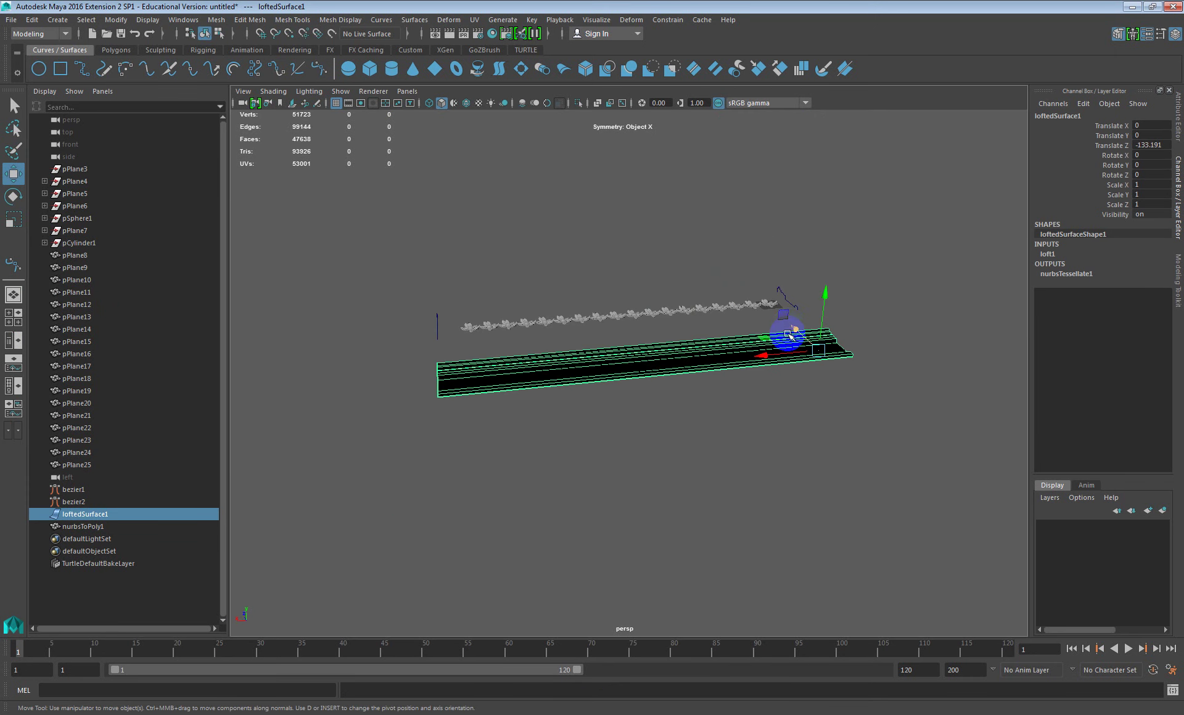
{"action": "key", "text": "ctrl+z"}
Reverse the normals of the converted polygon molding
{"action": "left_click", "coordinate": [96, 528]}
{"action": "left_click_drag", "start_coordinate": [789, 444], "coordinate": [609, 301], "text": "alt"}
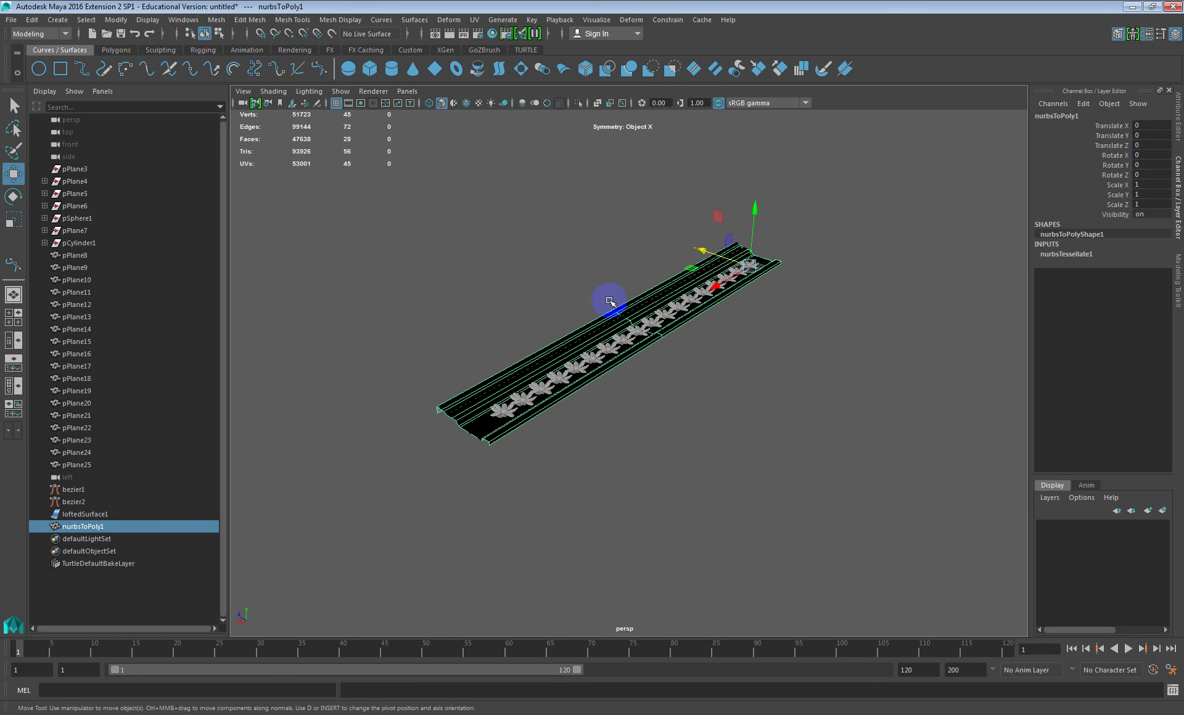
{"action": "left_click", "coordinate": [340, 20]}
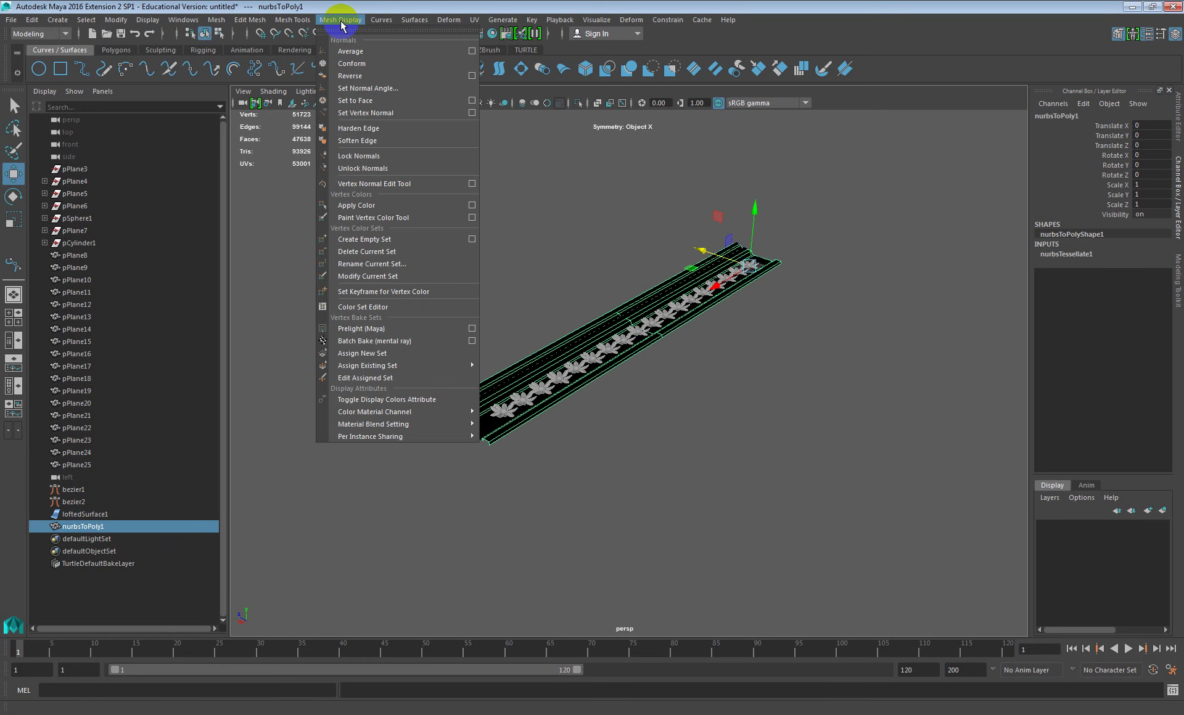
{"action": "left_click", "coordinate": [349, 76]}
{"action": "left_click_drag", "start_coordinate": [391, 111], "coordinate": [621, 370], "text": "alt"}
{"action": "scroll", "coordinate": [560, 401], "scroll_direction": "up", "scroll_amount": 4}
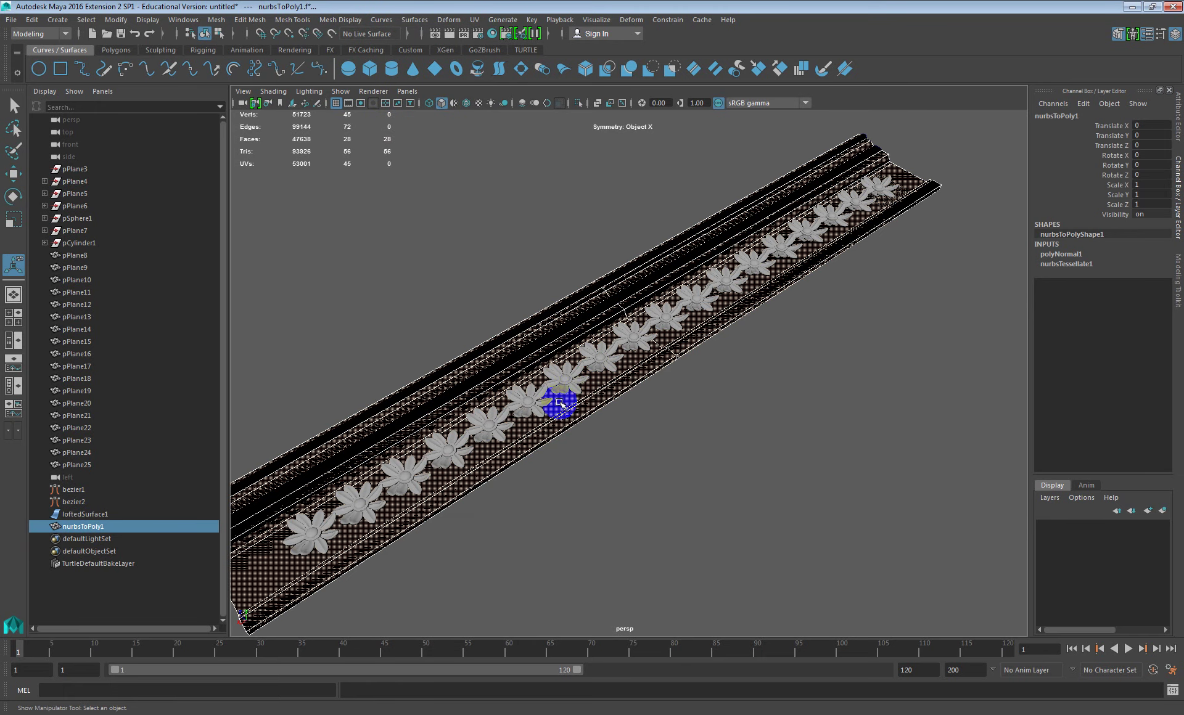
Try shifting the original lofted surface about -119 along Z, clear of the flowers, and undo the shift
{"action": "left_click", "coordinate": [69, 516]}
{"action": "scroll", "coordinate": [681, 457], "scroll_direction": "down", "scroll_amount": 4}
{"action": "scroll", "coordinate": [635, 392], "scroll_direction": "up", "scroll_amount": 2}
{"action": "scroll", "coordinate": [740, 325], "scroll_direction": "down", "scroll_amount": 3}
{"action": "key", "text": "w"}
{"action": "left_click_drag", "start_coordinate": [701, 272], "coordinate": [763, 339]}
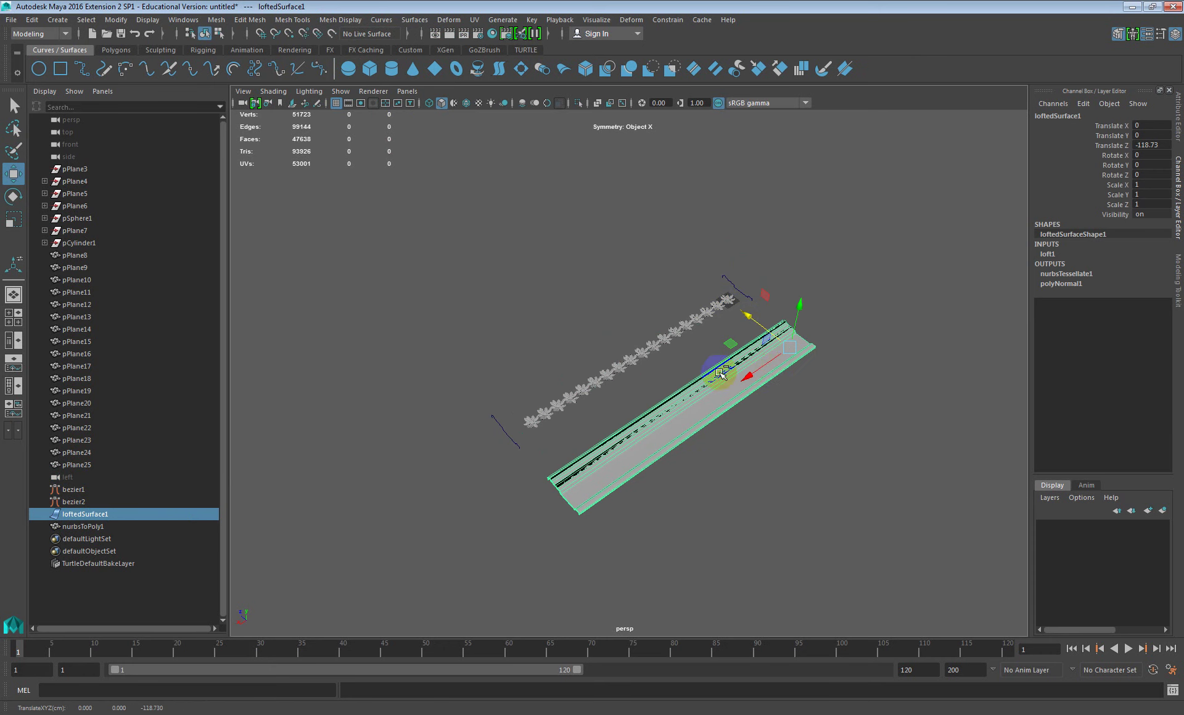
{"action": "key", "text": "ctrl+z"}
Examine the molding with the reversed normals and its embedded flowers from close up and several angles
{"action": "scroll", "coordinate": [703, 355], "scroll_direction": "up", "scroll_amount": 5}
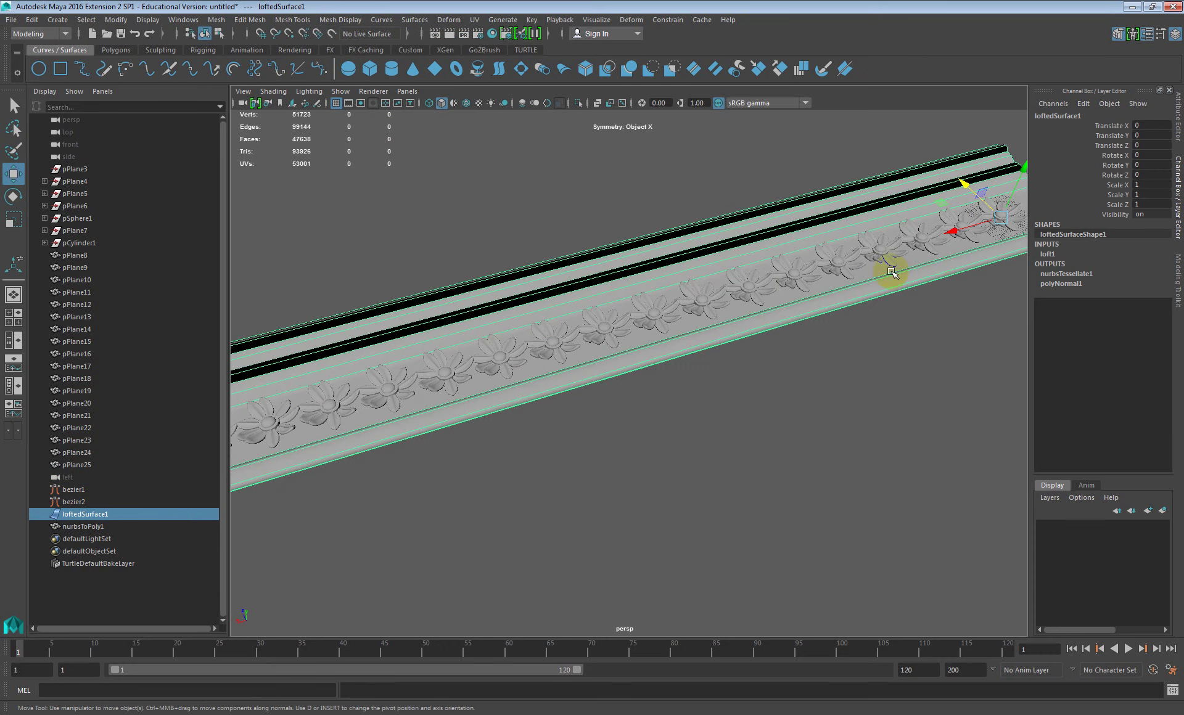
{"action": "left_click_drag", "start_coordinate": [791, 311], "coordinate": [715, 229], "text": "alt"}
{"action": "middle_click_drag", "start_coordinate": [715, 229], "coordinate": [647, 280], "text": "alt"}
{"action": "scroll", "coordinate": [644, 274], "scroll_direction": "up", "scroll_amount": 4}
{"action": "scroll", "coordinate": [664, 309], "scroll_direction": "down", "scroll_amount": 4}
{"action": "left_click_drag", "start_coordinate": [642, 269], "coordinate": [872, 412], "text": "alt"}
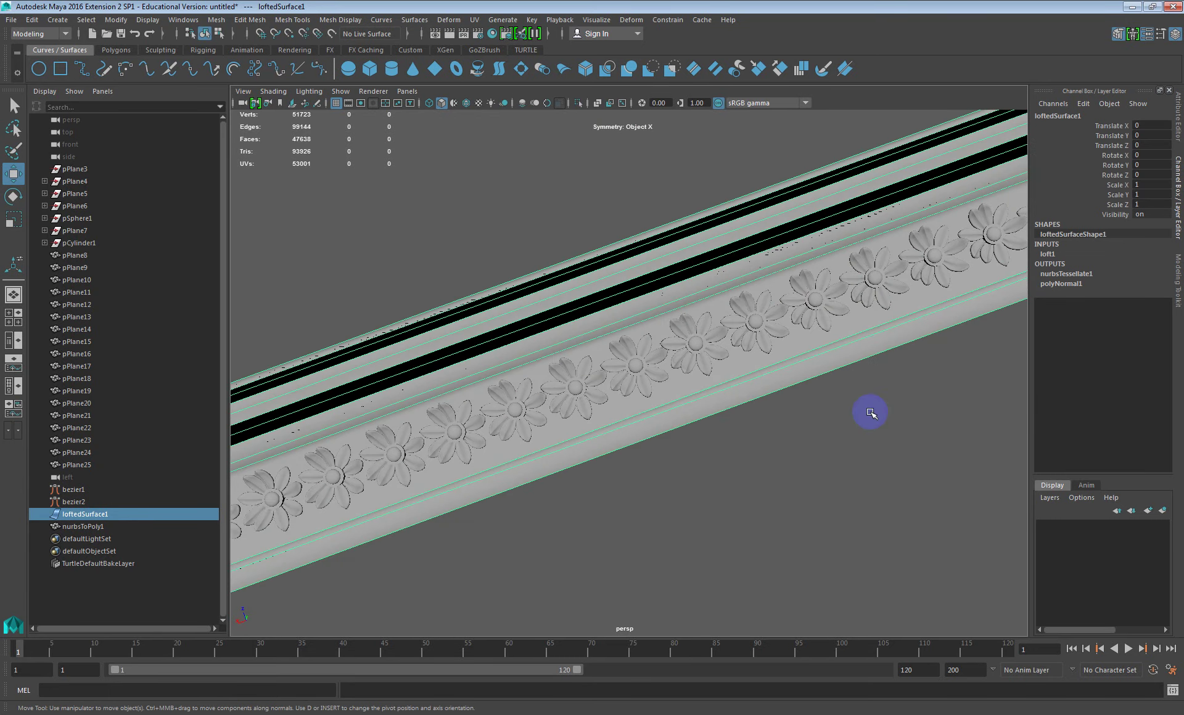
{"action": "middle_click_drag", "start_coordinate": [872, 412], "coordinate": [820, 324], "text": "alt"}
{"action": "scroll", "coordinate": [819, 324], "scroll_direction": "down", "scroll_amount": 3}
{"action": "left_click_drag", "start_coordinate": [821, 325], "coordinate": [777, 344], "text": "alt"}
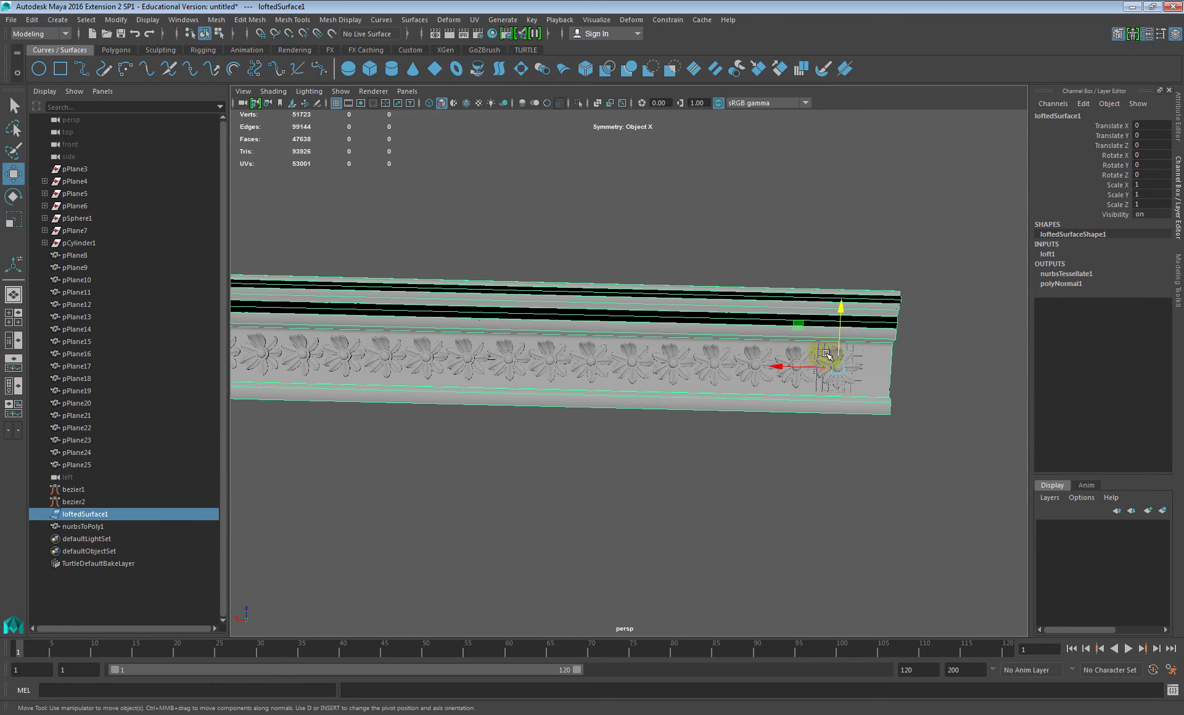
{"action": "scroll", "coordinate": [862, 377], "scroll_direction": "up", "scroll_amount": 3}
{"action": "left_click_drag", "start_coordinate": [695, 291], "coordinate": [688, 259], "text": "alt"}
{"action": "right_click_drag", "start_coordinate": [687, 259], "coordinate": [726, 319], "text": "alt"}
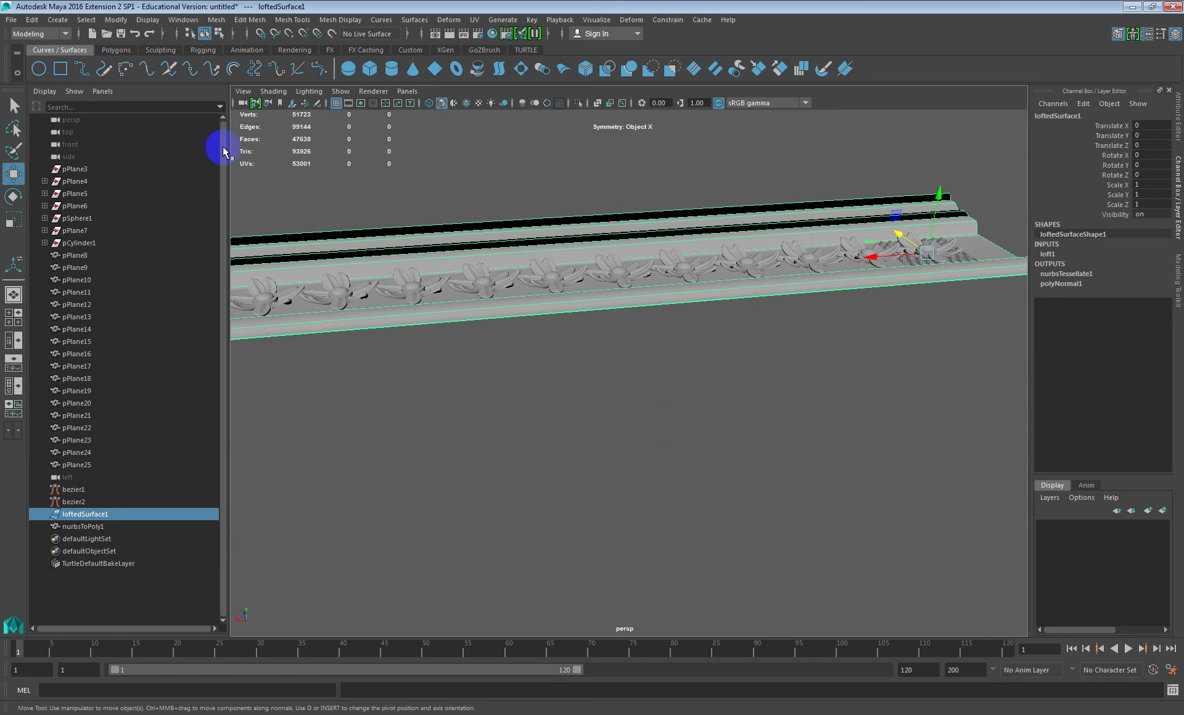
Delete the construction history of both the lofted surface and the converted polygon molding
{"action": "left_click", "coordinate": [31, 19]}
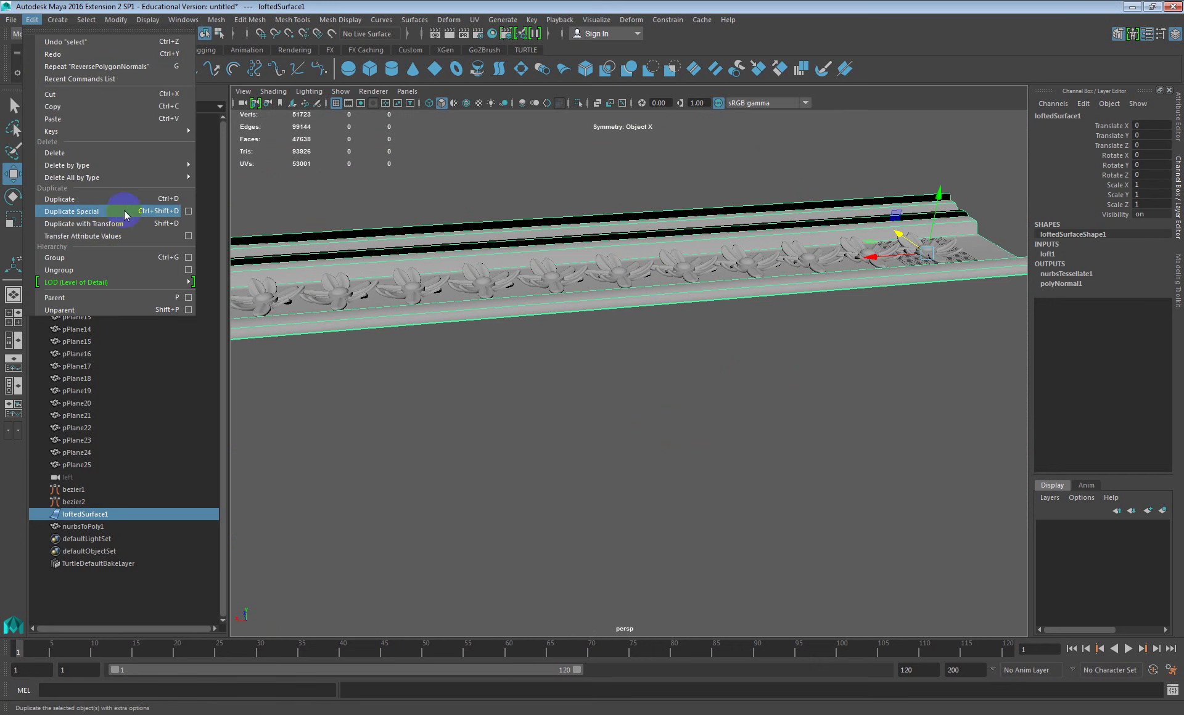
{"action": "left_click", "coordinate": [222, 176]}
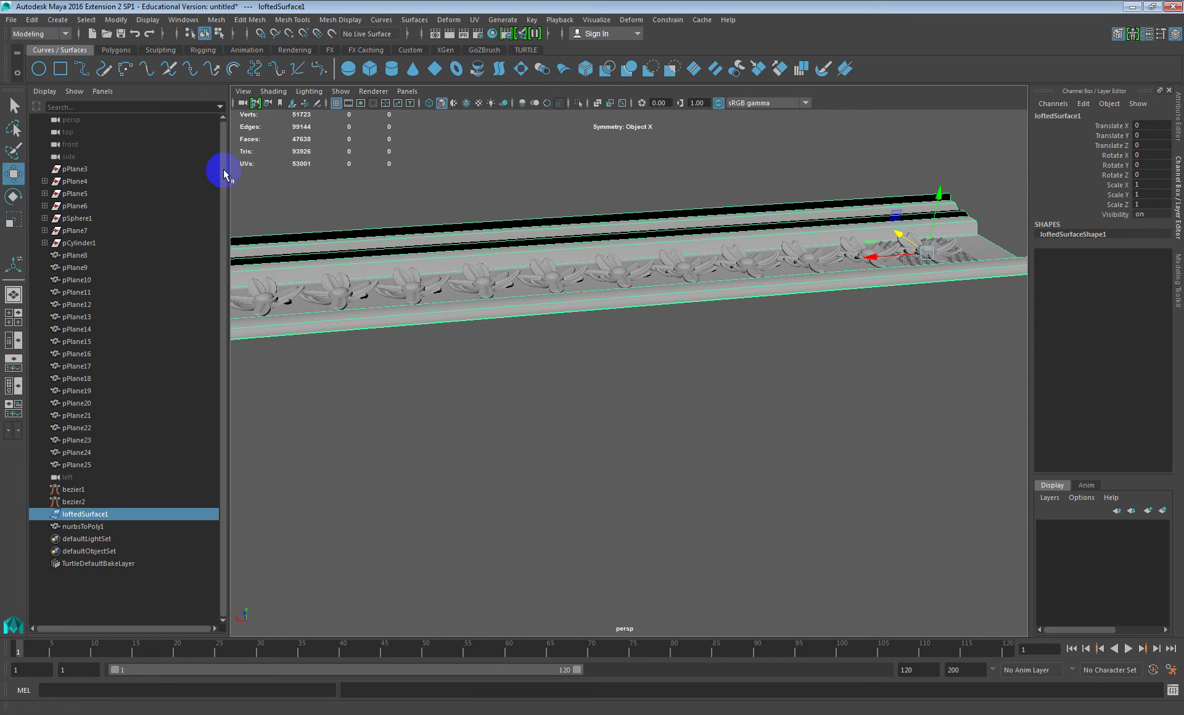
{"action": "left_click", "coordinate": [80, 528]}
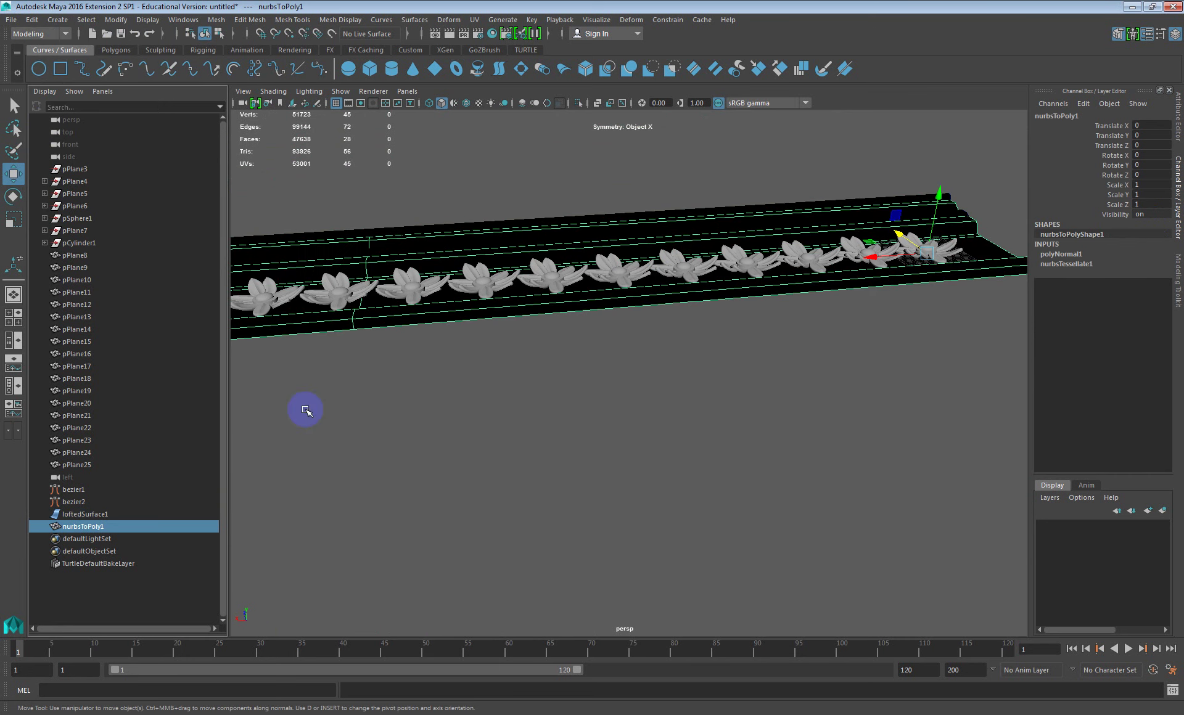
{"action": "left_click", "coordinate": [32, 20]}
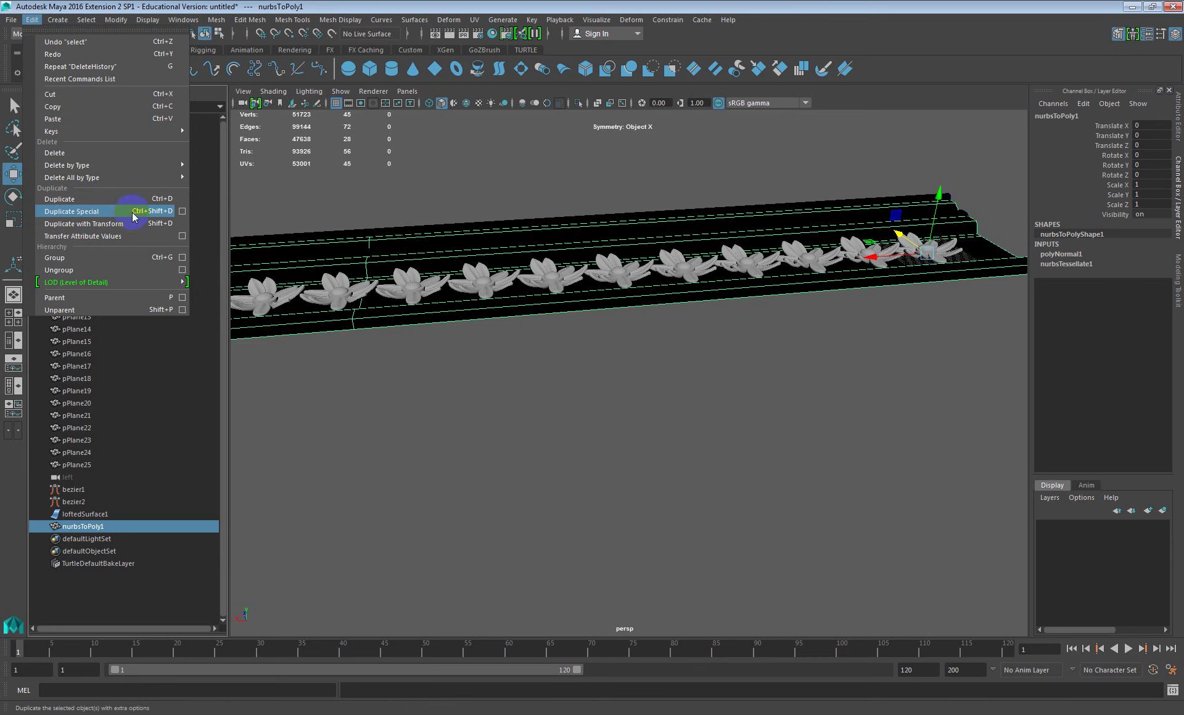
{"action": "mouse_move", "coordinate": [164, 165]}
{"action": "left_click", "coordinate": [221, 175]}
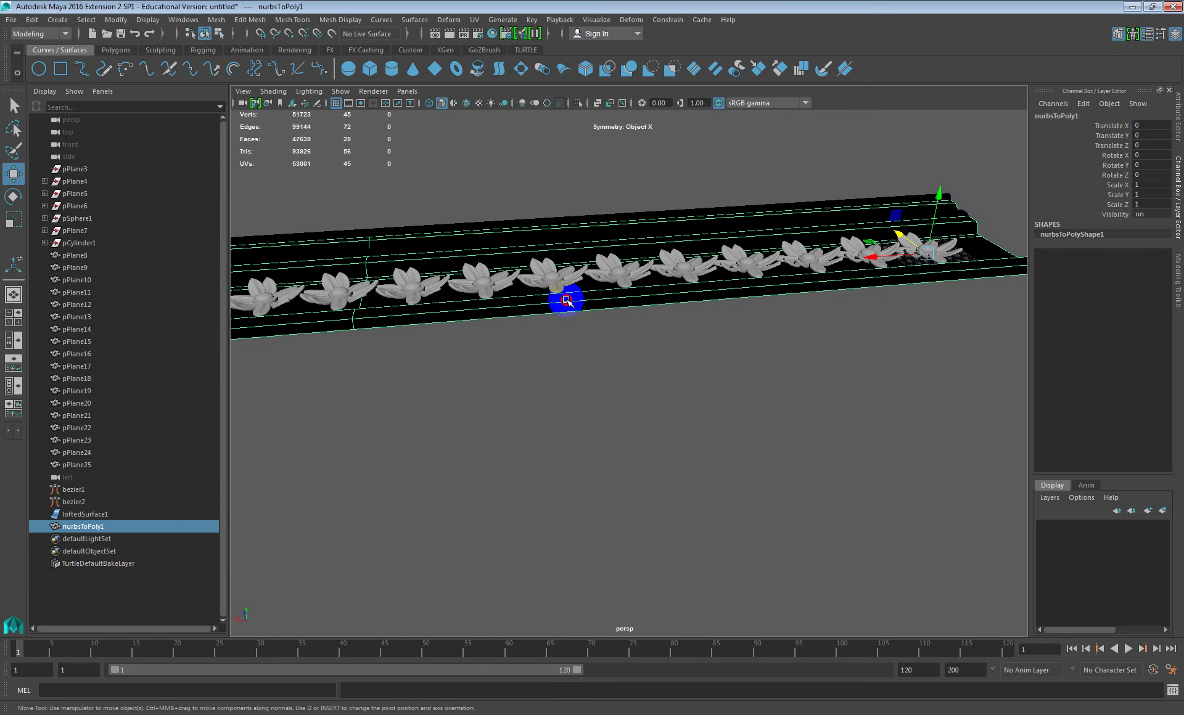
Delete the original lofted NURBS surface, leaving the polygon molding in place
{"action": "left_click", "coordinate": [561, 300]}
{"action": "left_click", "coordinate": [1003, 229]}
{"action": "left_click", "coordinate": [959, 226]}
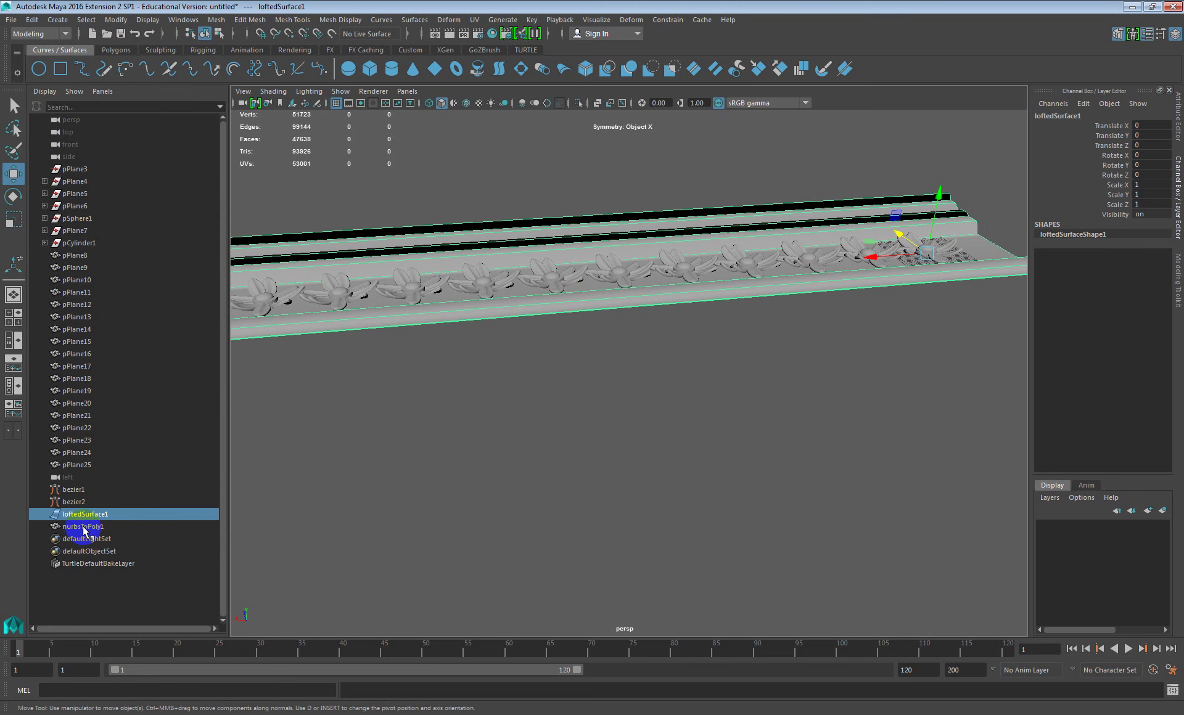
{"action": "left_click_drag", "start_coordinate": [939, 197], "coordinate": [941, 264]}
{"action": "key", "text": "Delete"}
Examine the polygon molding's profile edges and the flower row from several angles and distances
{"action": "left_click", "coordinate": [803, 207]}
{"action": "left_click_drag", "start_coordinate": [760, 248], "coordinate": [637, 222], "text": "alt"}
{"action": "scroll", "coordinate": [749, 279], "scroll_direction": "up", "scroll_amount": 3}
{"action": "scroll", "coordinate": [650, 248], "scroll_direction": "down", "scroll_amount": 3}
{"action": "middle_click_drag", "start_coordinate": [622, 357], "coordinate": [725, 213], "text": "alt"}
{"action": "left_click_drag", "start_coordinate": [726, 213], "coordinate": [505, 270], "text": "alt"}
{"action": "middle_click_drag", "start_coordinate": [510, 267], "coordinate": [638, 293], "text": "alt"}
{"action": "middle_click_drag", "start_coordinate": [733, 274], "coordinate": [621, 299], "text": "alt"}
{"action": "scroll", "coordinate": [623, 300], "scroll_direction": "down", "scroll_amount": 5}
{"action": "left_click_drag", "start_coordinate": [626, 307], "coordinate": [638, 296], "text": "alt"}
{"action": "left_click", "coordinate": [629, 258]}
{"action": "left_click_drag", "start_coordinate": [595, 339], "coordinate": [613, 251], "text": "alt"}
{"action": "scroll", "coordinate": [653, 267], "scroll_direction": "up", "scroll_amount": 5}
{"action": "scroll", "coordinate": [613, 251], "scroll_direction": "down", "scroll_amount": 5}
{"action": "left_click", "coordinate": [645, 294]}
{"action": "left_click_drag", "start_coordinate": [645, 294], "coordinate": [605, 272], "text": "alt"}
{"action": "scroll", "coordinate": [605, 272], "scroll_direction": "up", "scroll_amount": 5}
{"action": "scroll", "coordinate": [605, 272], "scroll_direction": "down", "scroll_amount": 4}
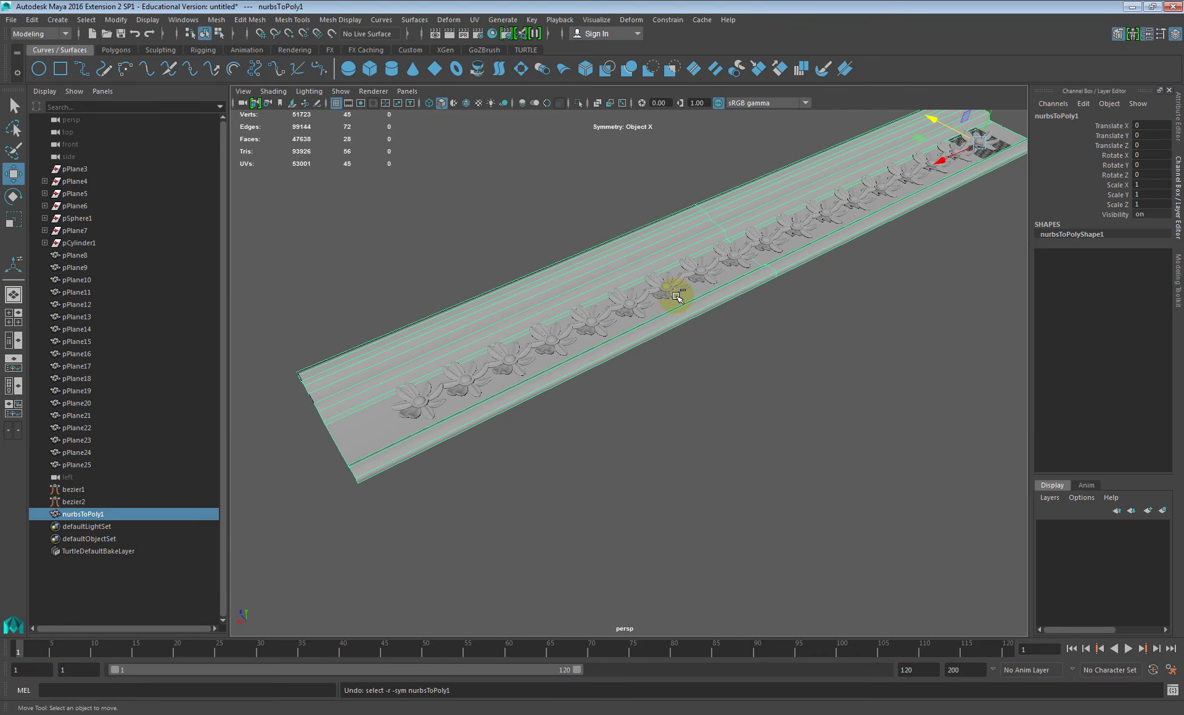
Undo the deletion of the lofted surface and the preceding edits, and delete the converted polygon molding
{"action": "key", "text": "ctrl+z"}
{"action": "key", "text": "ctrl+z"}
{"action": "key", "text": "ctrl+z"}
{"action": "key", "text": "ctrl+z"}
{"action": "key", "text": "ctrl+z"}
{"action": "key", "text": "ctrl+z"}
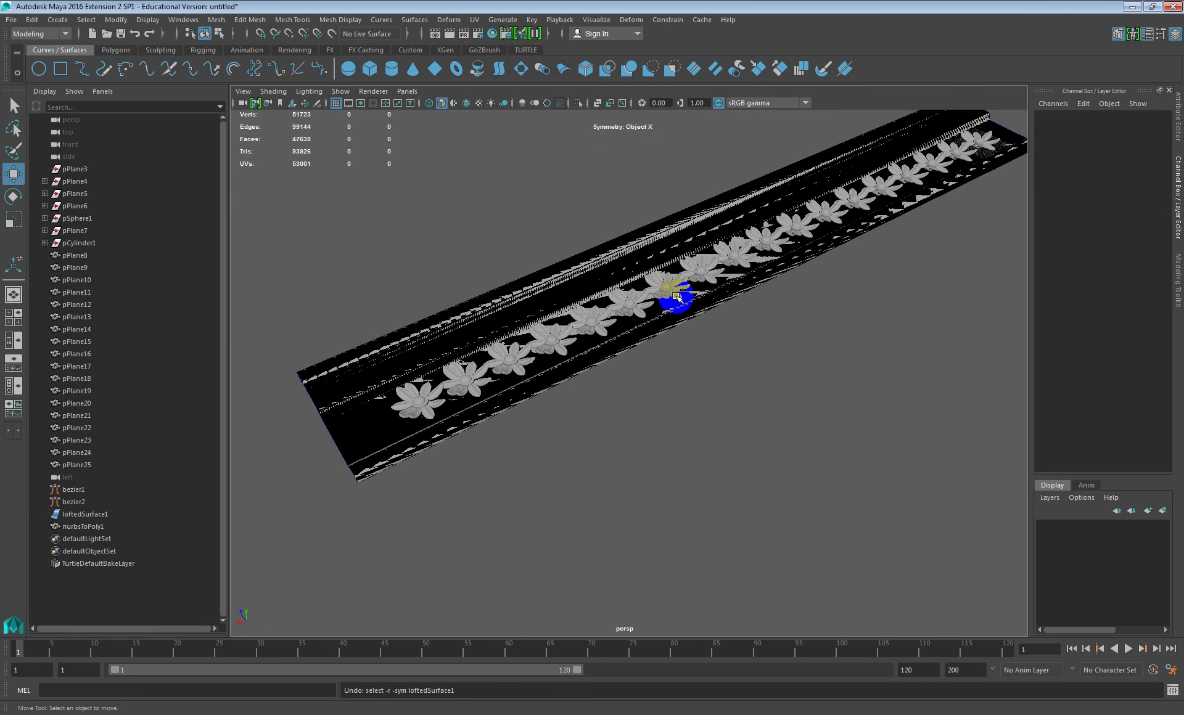
{"action": "left_click", "coordinate": [639, 290]}
{"action": "key", "text": "ctrl+z"}
{"action": "left_click", "coordinate": [87, 529]}
{"action": "key", "text": "Delete"}
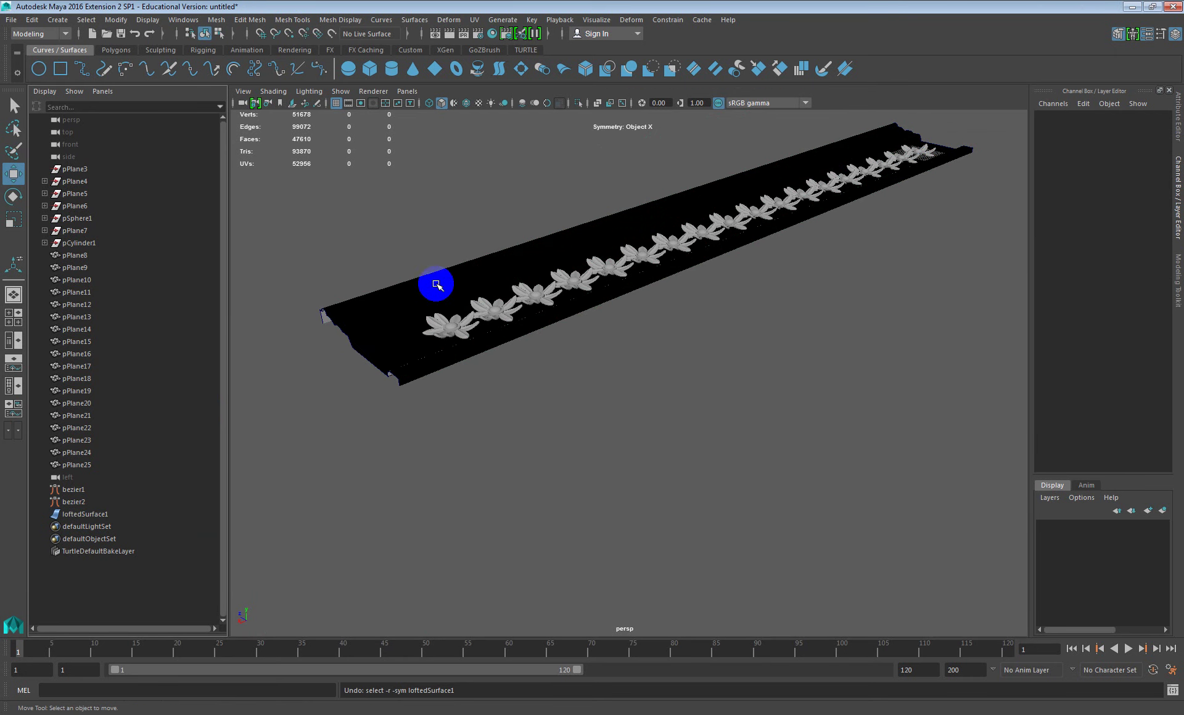
Select the lofted surface and set both U and V types to Per span # of iso params in the NURBS-to-polygons conversion options
{"action": "left_click", "coordinate": [374, 324]}
{"action": "left_click", "coordinate": [58, 20]}
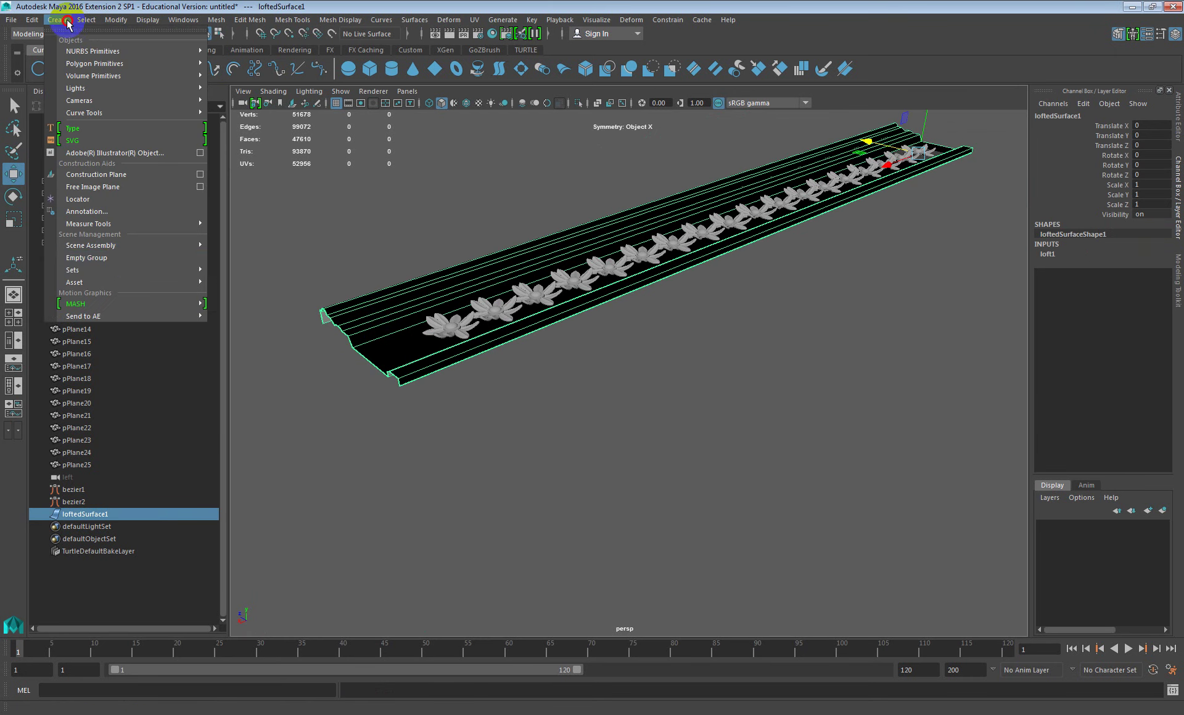
{"action": "mouse_move", "coordinate": [116, 20]}
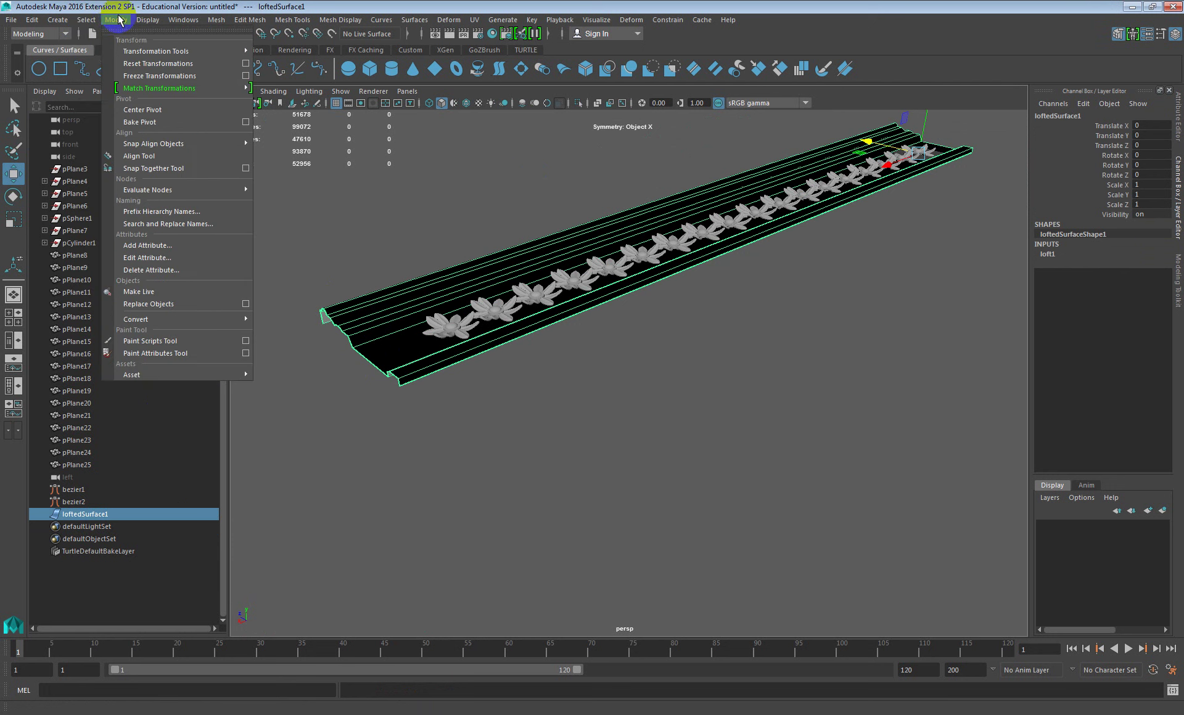
{"action": "mouse_move", "coordinate": [232, 190]}
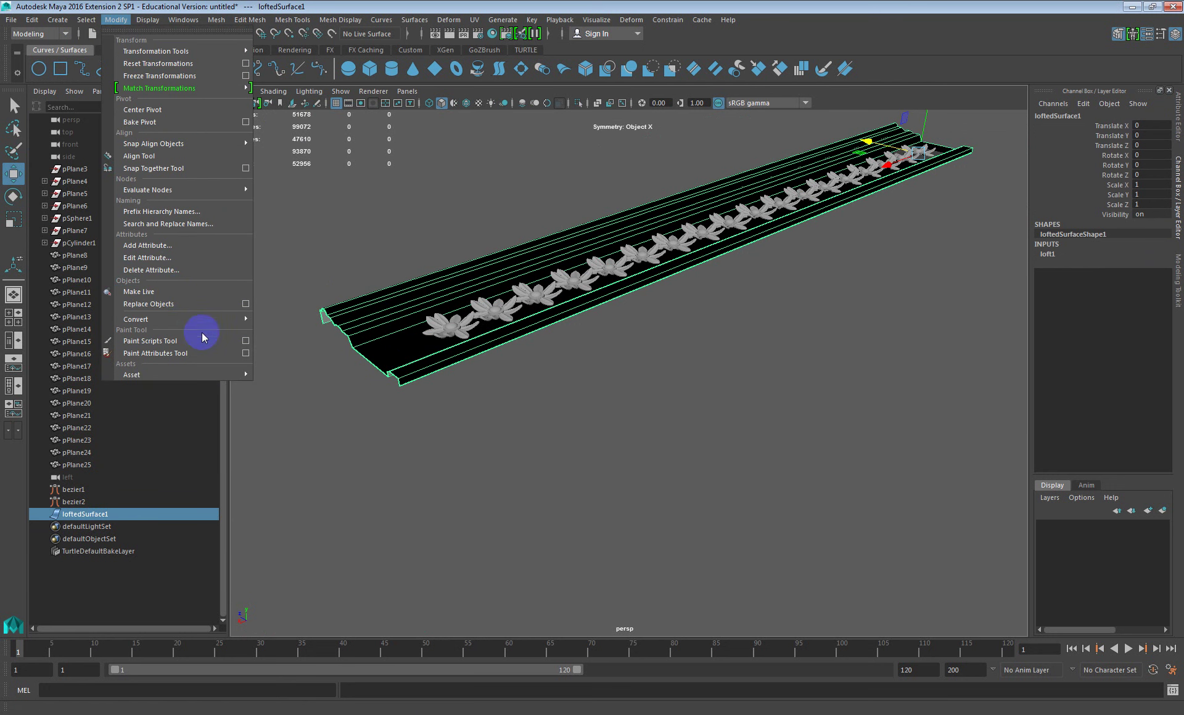
{"action": "mouse_move", "coordinate": [234, 319]}
{"action": "left_click", "coordinate": [427, 331]}
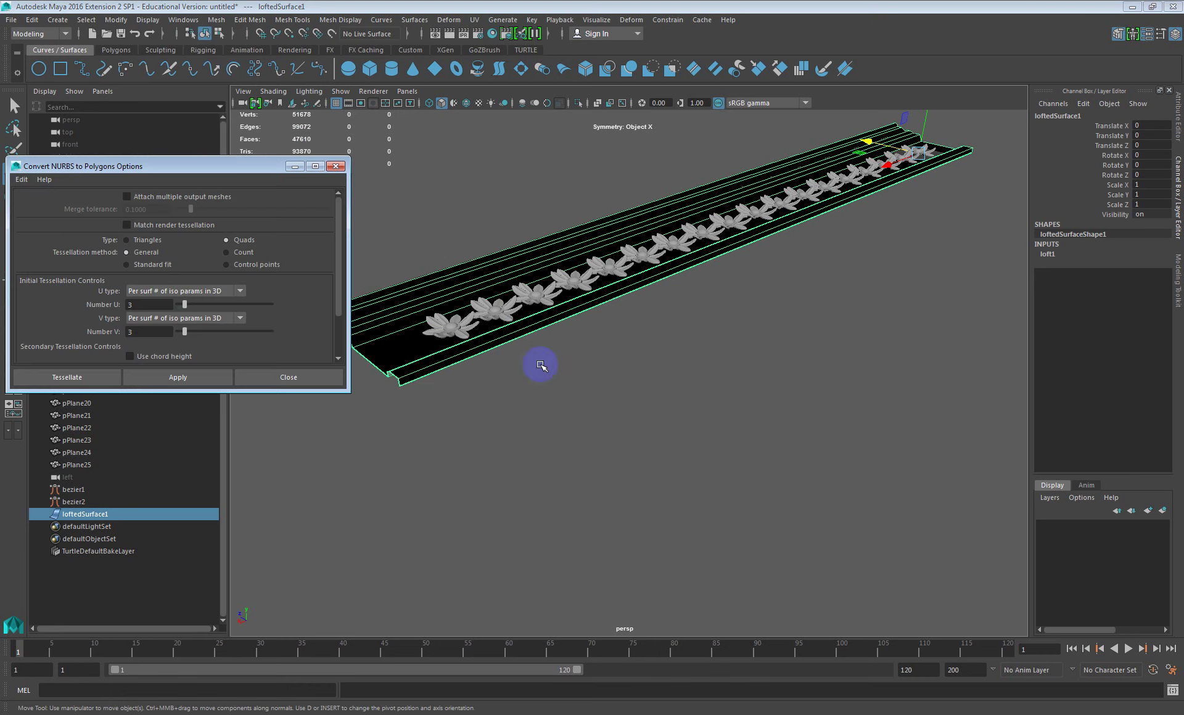
{"action": "left_click", "coordinate": [197, 291]}
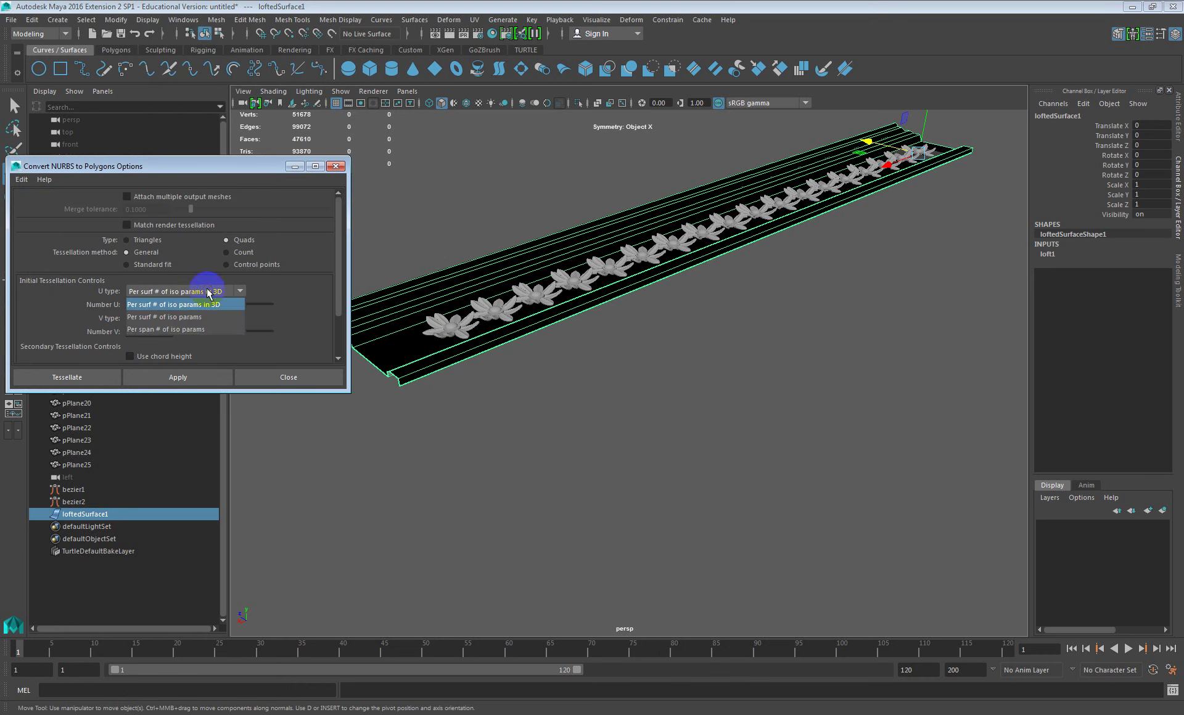
{"action": "left_click", "coordinate": [196, 330]}
{"action": "left_click", "coordinate": [187, 317]}
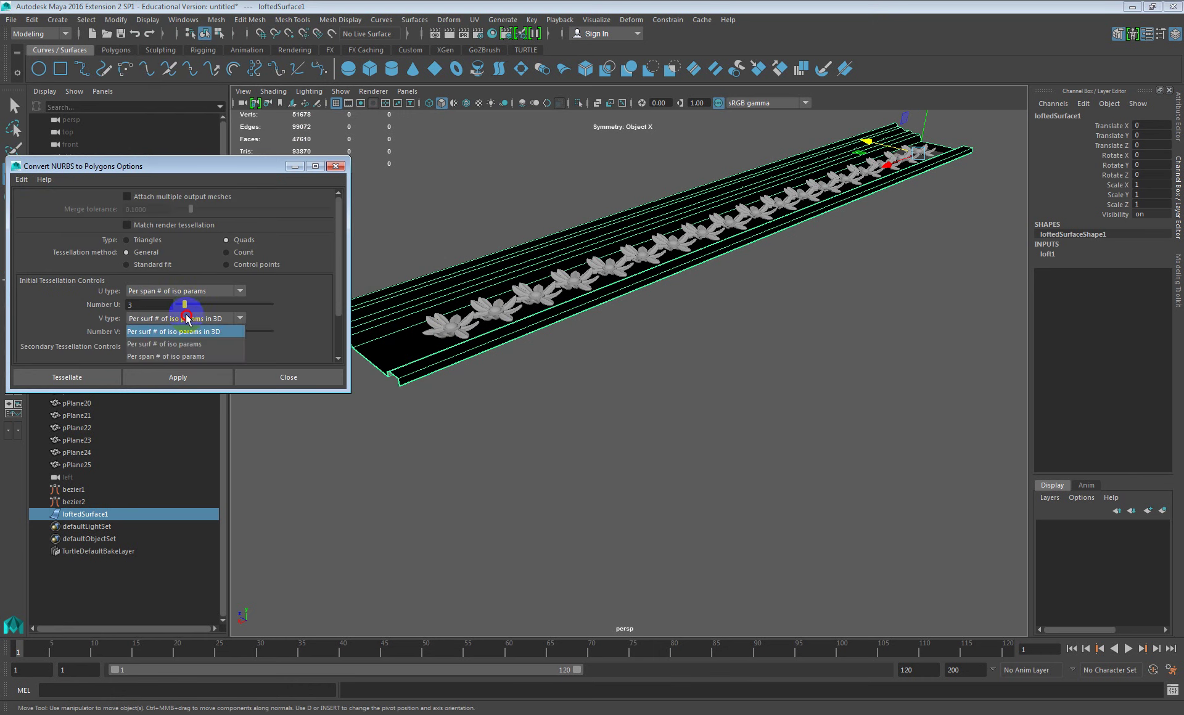
{"action": "left_click", "coordinate": [189, 358]}
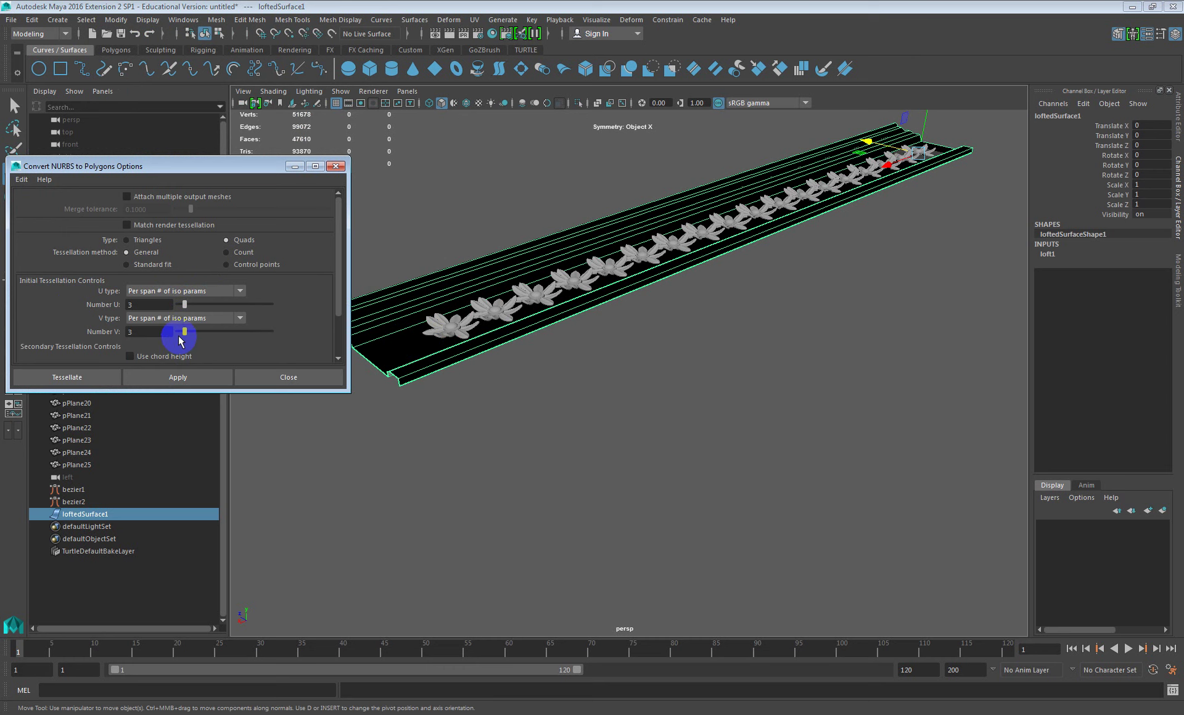
Try converting the lofted surface to quads with Number U 3 and Number V 8, and undo the conversion
{"action": "left_click", "coordinate": [178, 381]}
{"action": "left_click_drag", "start_coordinate": [579, 330], "coordinate": [571, 262], "text": "alt"}
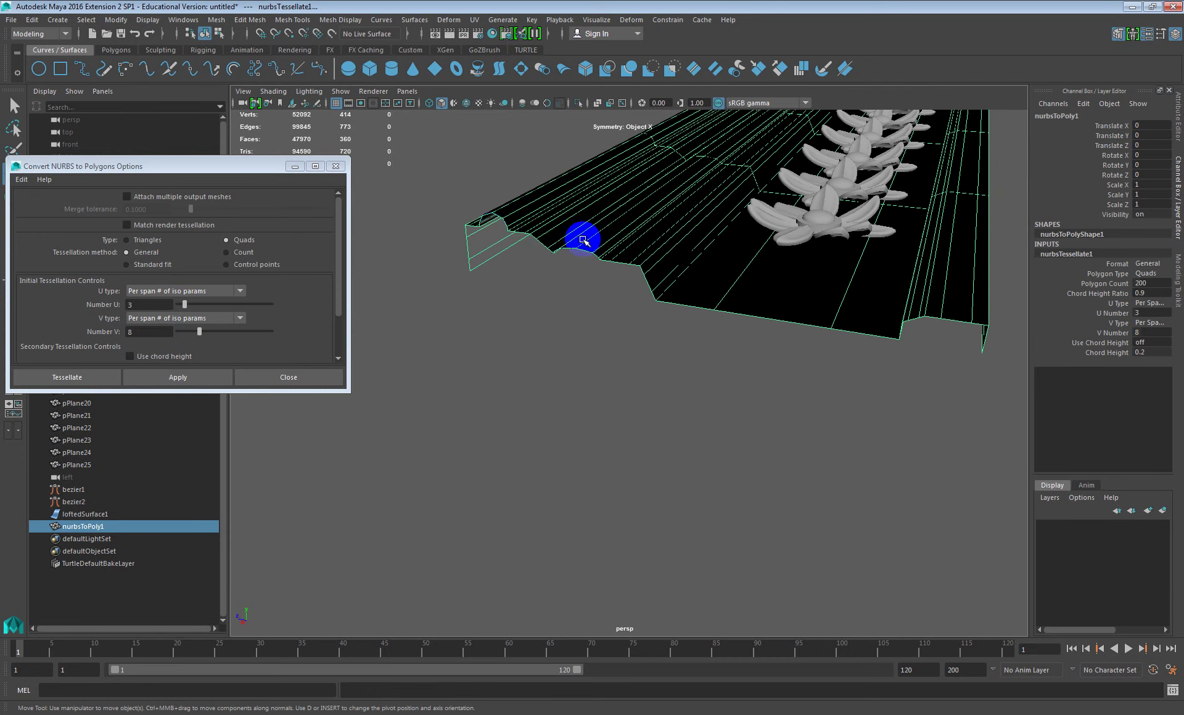
{"action": "key", "text": "ctrl+z"}
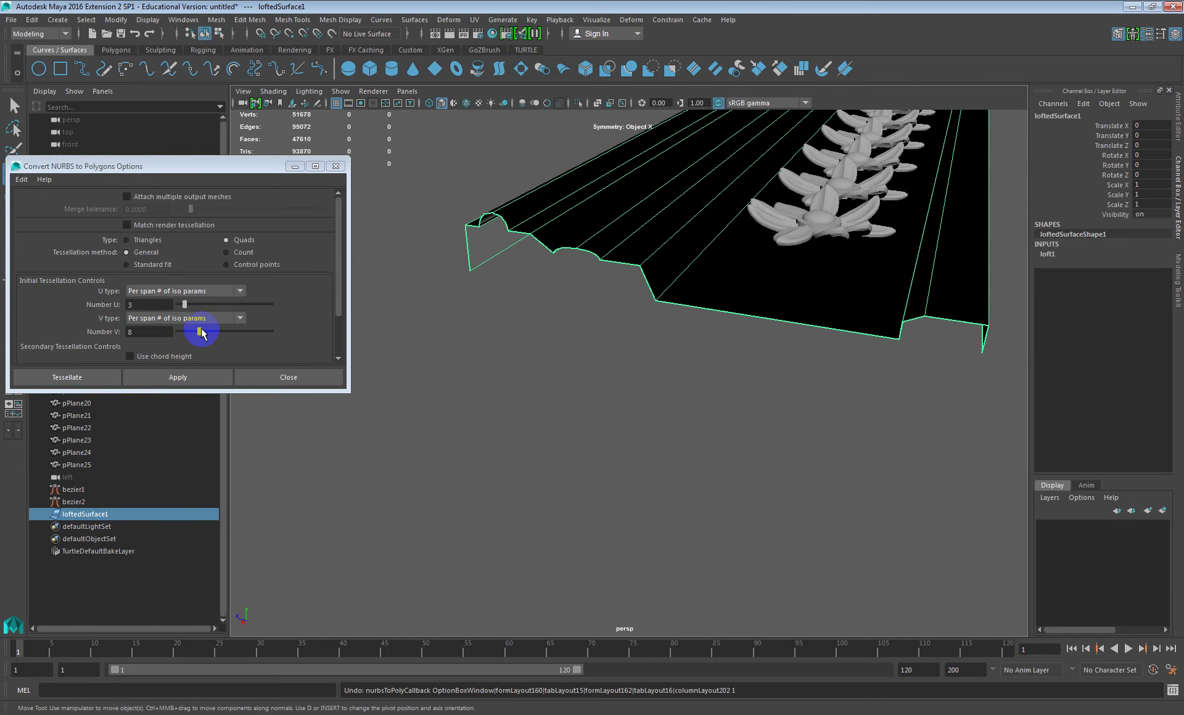
Try converting the lofted surface with Number V raised to 12, inspect the resulting mesh, and undo the conversion
{"action": "left_click_drag", "start_coordinate": [200, 331], "coordinate": [210, 332]}
{"action": "left_click", "coordinate": [201, 377]}
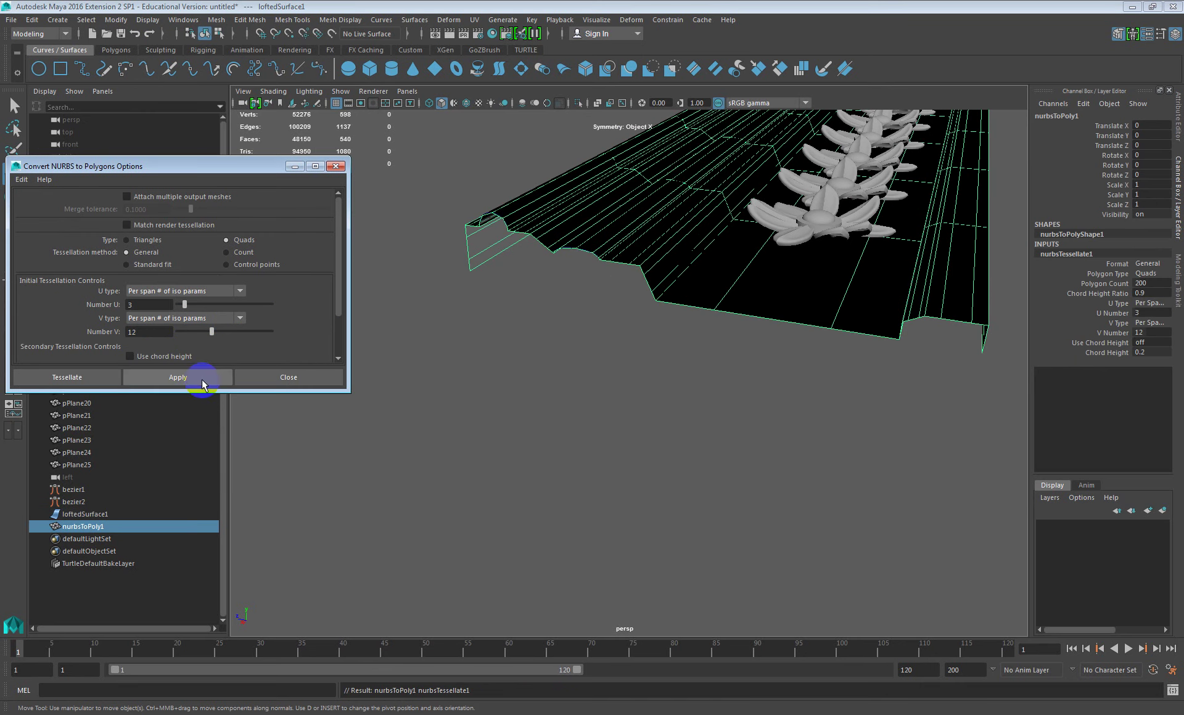
{"action": "key", "text": "f"}
{"action": "left_click_drag", "start_coordinate": [639, 273], "coordinate": [493, 308], "text": "alt"}
{"action": "scroll", "coordinate": [601, 305], "scroll_direction": "down", "scroll_amount": 5}
{"action": "left_click_drag", "start_coordinate": [368, 330], "coordinate": [510, 300], "text": "alt"}
{"action": "scroll", "coordinate": [510, 301], "scroll_direction": "up", "scroll_amount": 5}
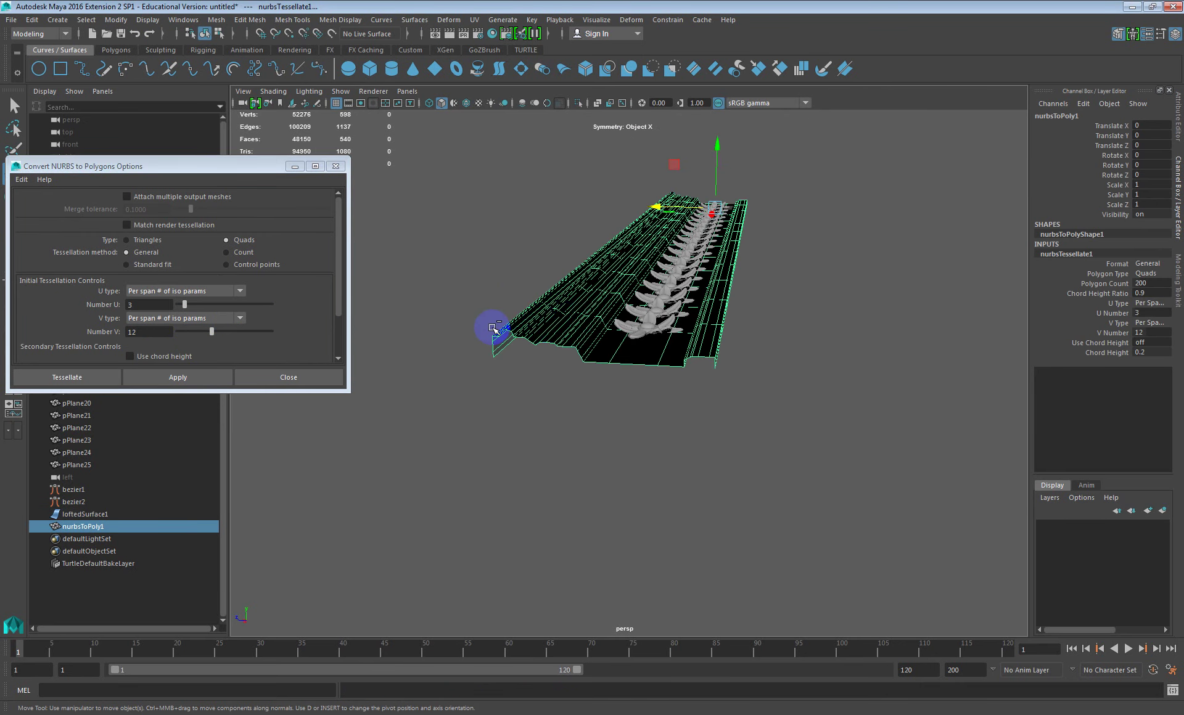
{"action": "key", "text": "ctrl+z"}
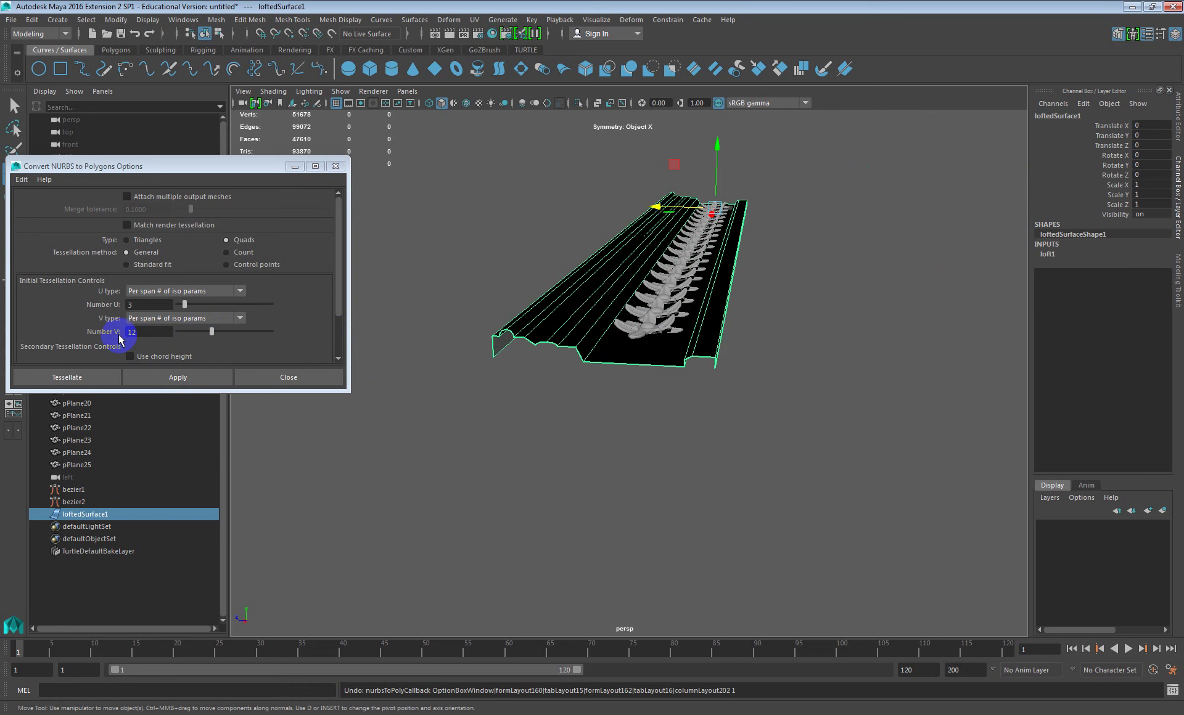
Convert the lofted surface to quads with Number U 8 and Number V 1, and shift the mesh along Z to about -2.6
{"action": "left_click_drag", "start_coordinate": [212, 333], "coordinate": [177, 333]}
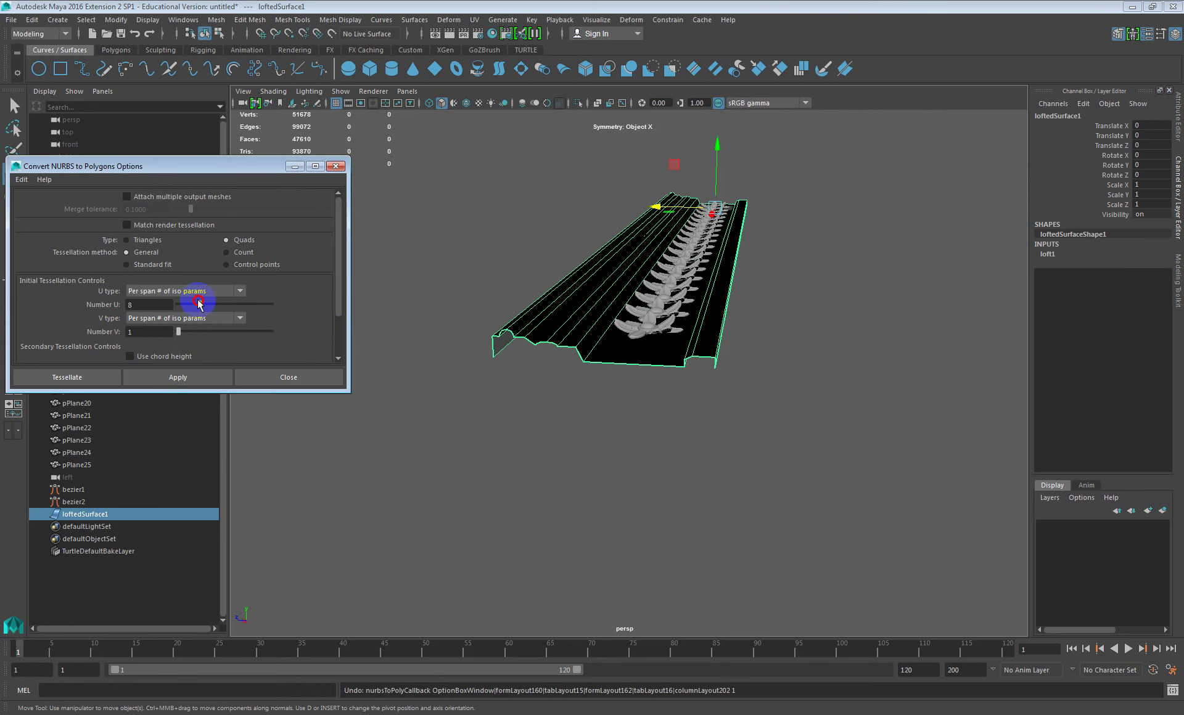
{"action": "left_click", "coordinate": [198, 370]}
{"action": "middle_click_drag", "start_coordinate": [529, 362], "coordinate": [599, 319]}
{"action": "scroll", "coordinate": [500, 282], "scroll_direction": "up", "scroll_amount": 4}
{"action": "scroll", "coordinate": [539, 299], "scroll_direction": "down", "scroll_amount": 3}
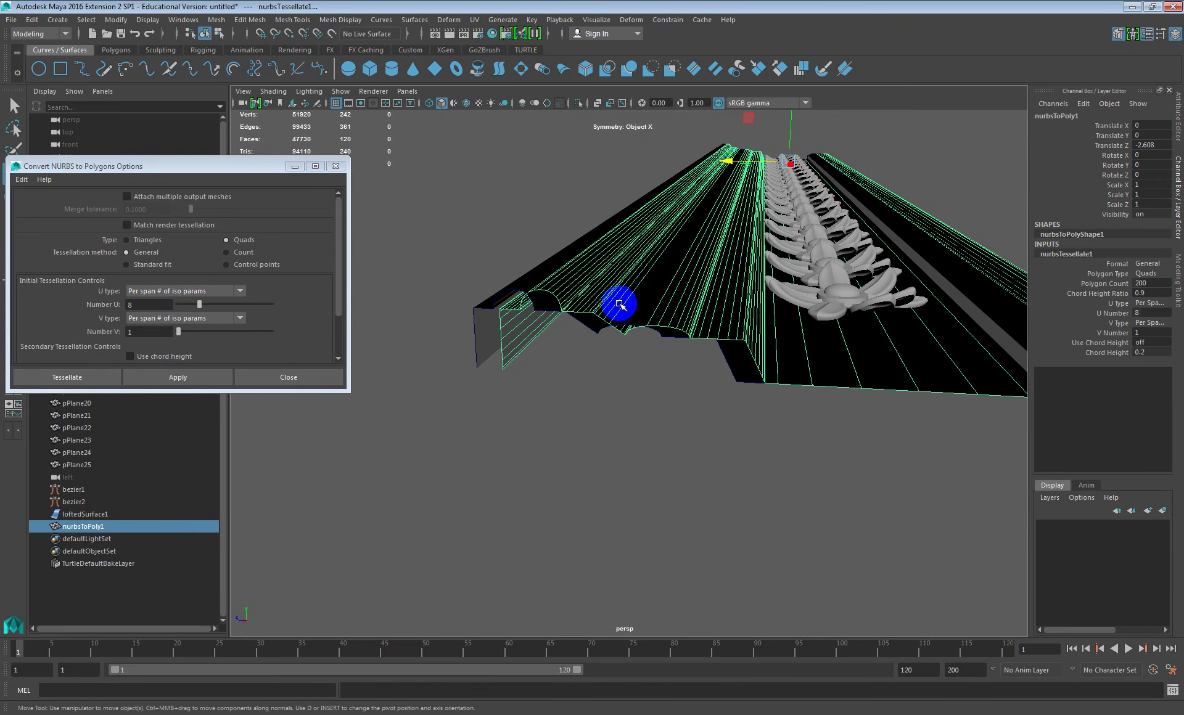
{"action": "scroll", "coordinate": [259, 295], "scroll_direction": "down", "scroll_amount": 2}
{"action": "left_click", "coordinate": [210, 238]}
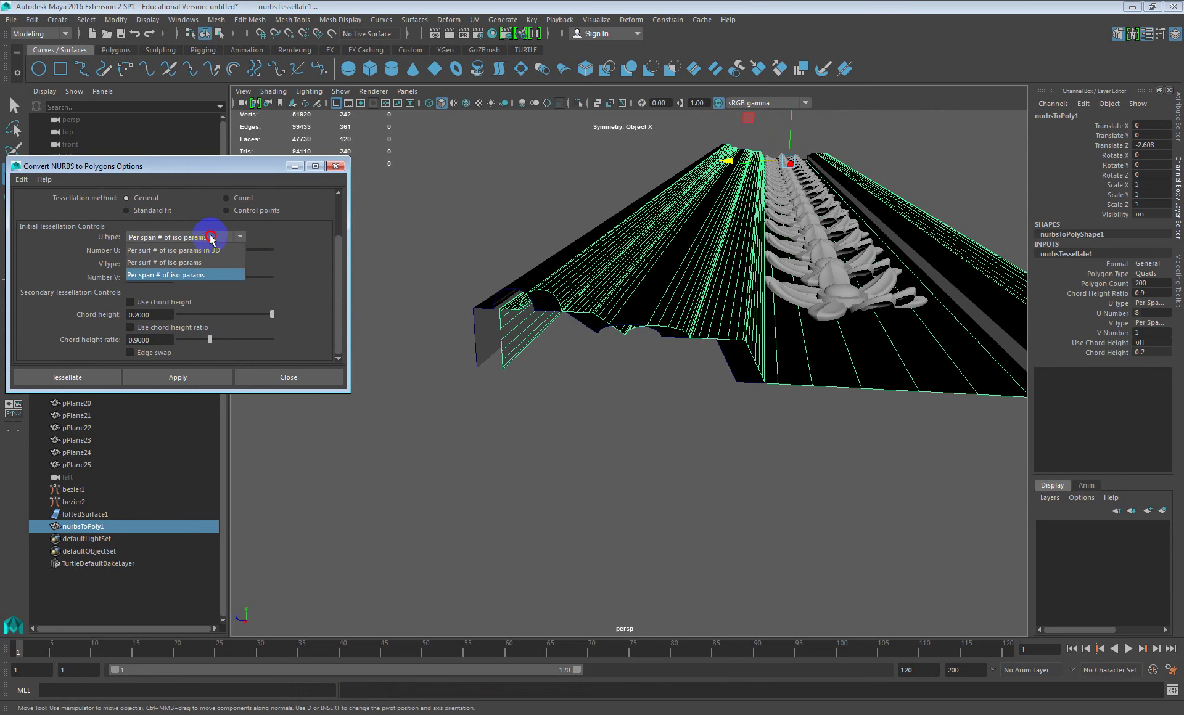
{"action": "left_click", "coordinate": [299, 371]}
Delete the original lofted NURBS surface, keeping the converted polygon molding
{"action": "scroll", "coordinate": [564, 367], "scroll_direction": "down", "scroll_amount": 4}
{"action": "left_click_drag", "start_coordinate": [583, 356], "coordinate": [542, 386], "text": "alt"}
{"action": "scroll", "coordinate": [553, 385], "scroll_direction": "up", "scroll_amount": 5}
{"action": "middle_click_drag", "start_coordinate": [560, 384], "coordinate": [634, 348], "text": "alt"}
{"action": "scroll", "coordinate": [633, 348], "scroll_direction": "down", "scroll_amount": 5}
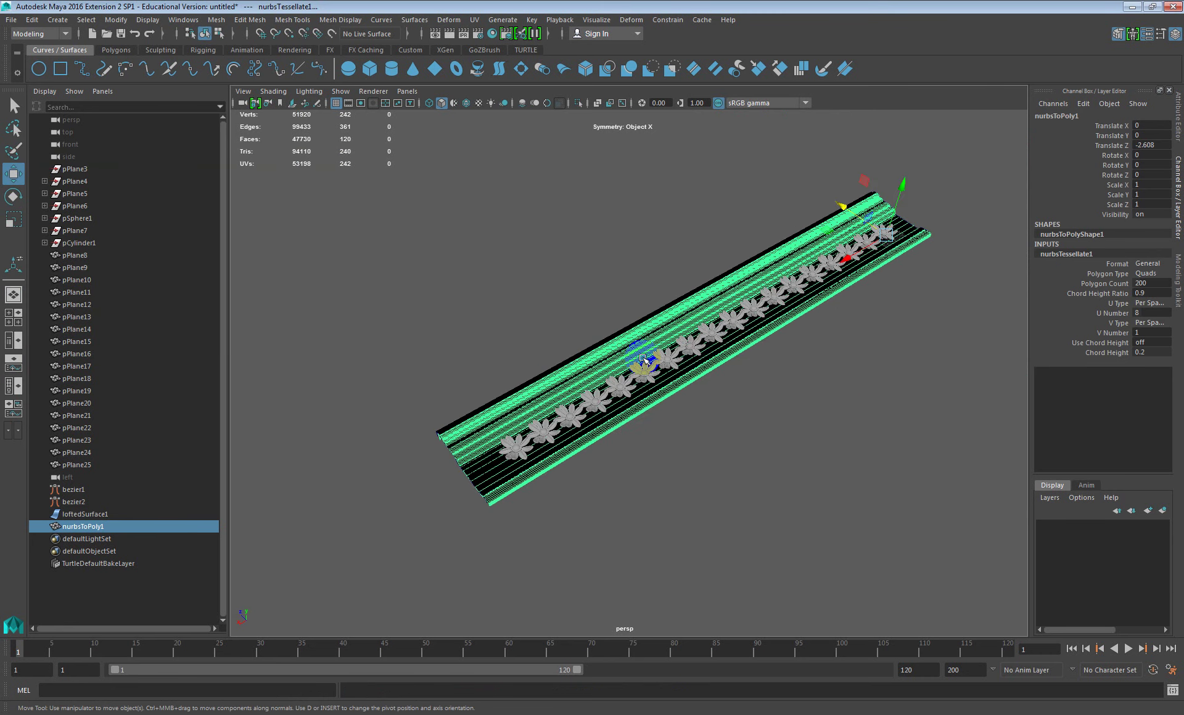
{"action": "left_click", "coordinate": [87, 515]}
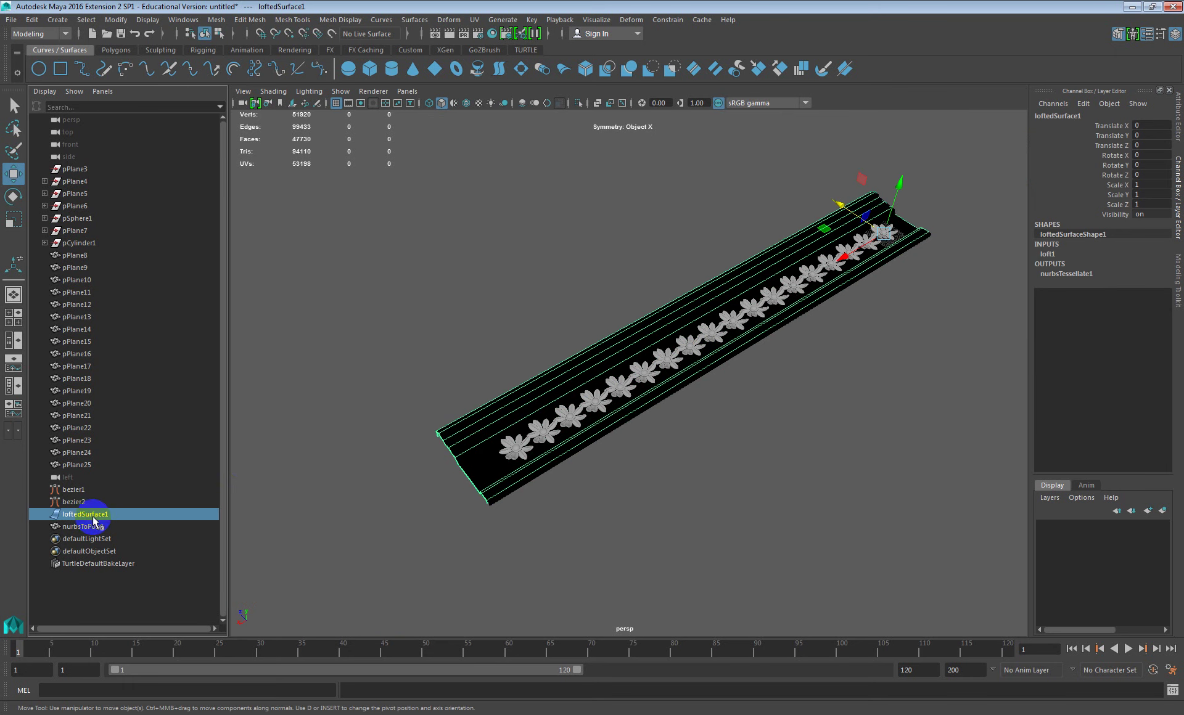
{"action": "key", "text": "Delete"}
Reverse the polygon molding's normals and move the molding along Z to about 2.3
{"action": "left_click", "coordinate": [449, 445]}
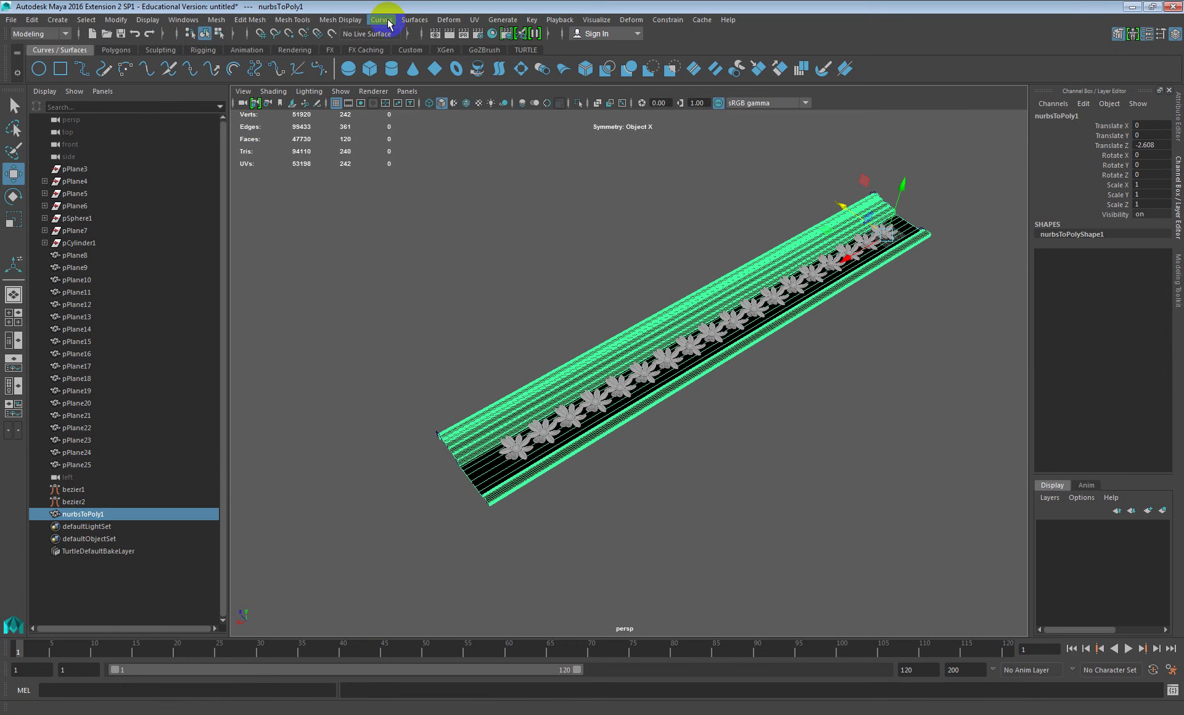
{"action": "left_click", "coordinate": [341, 20]}
{"action": "left_click", "coordinate": [365, 75]}
{"action": "scroll", "coordinate": [648, 346], "scroll_direction": "up", "scroll_amount": 10}
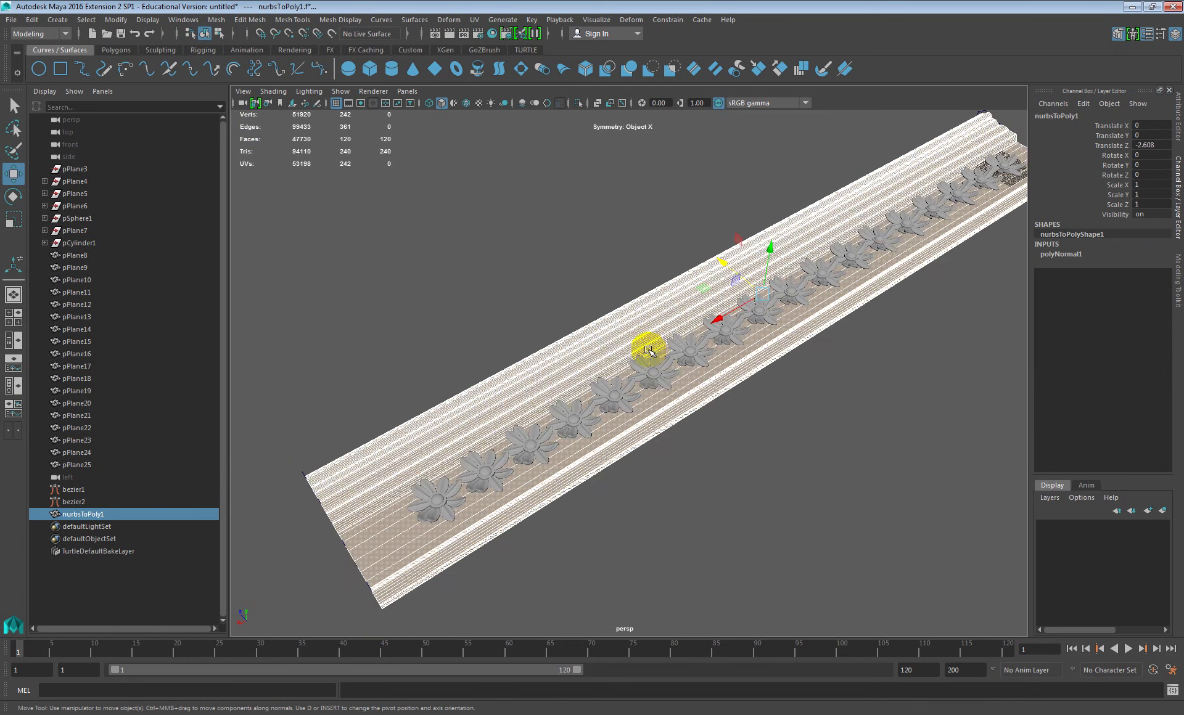
{"action": "scroll", "coordinate": [777, 339], "scroll_direction": "down", "scroll_amount": 5}
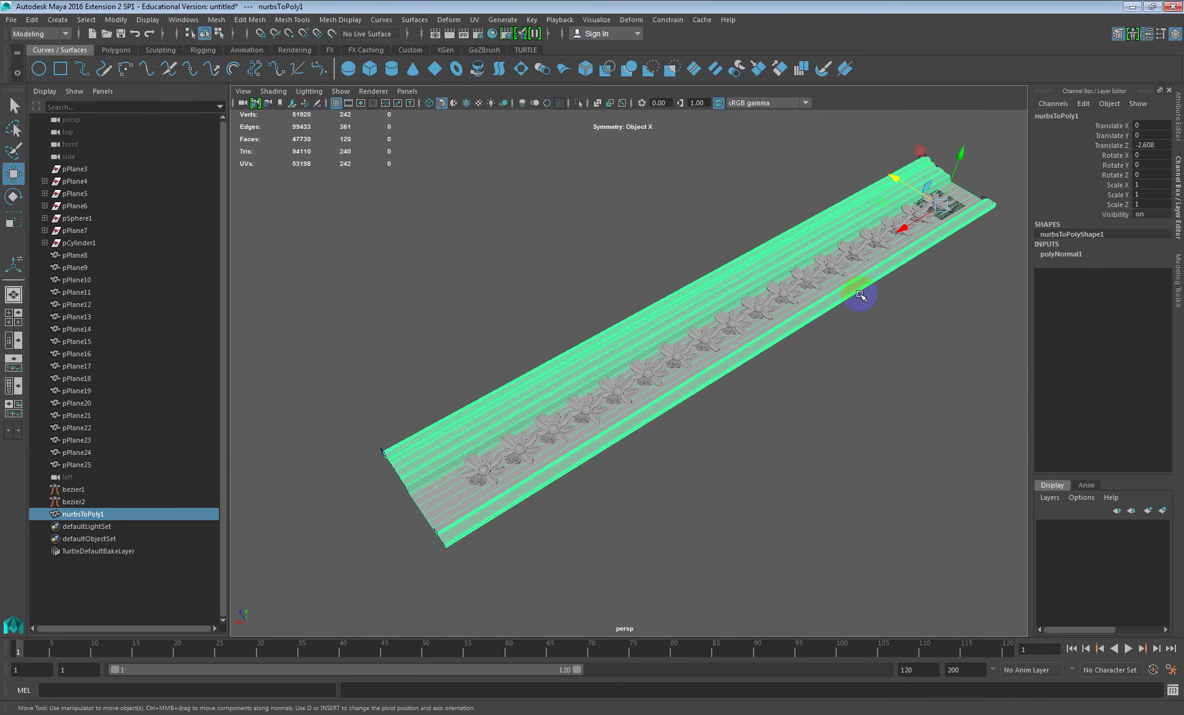
{"action": "left_click_drag", "start_coordinate": [905, 180], "coordinate": [898, 177]}
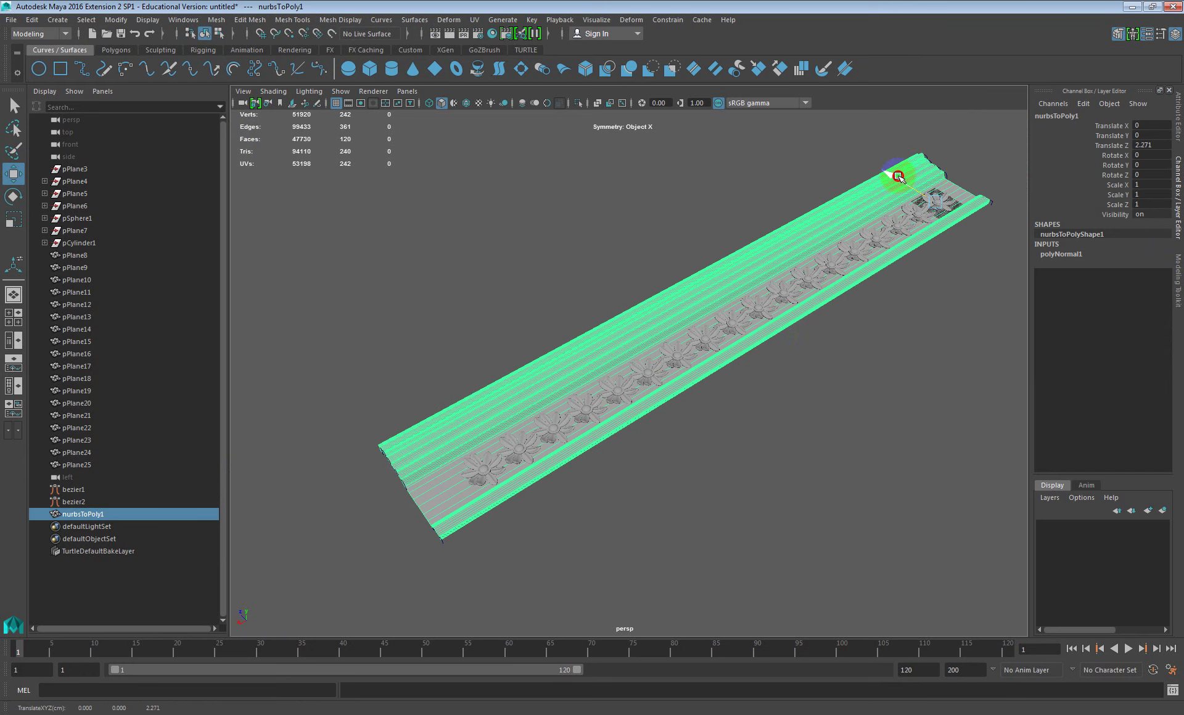
Examine the polygon molding's profile and the flower row from both ends and several angles
{"action": "left_click_drag", "start_coordinate": [747, 379], "coordinate": [723, 403], "text": "alt"}
{"action": "scroll", "coordinate": [720, 401], "scroll_direction": "up", "scroll_amount": 5}
{"action": "left_click", "coordinate": [765, 461]}
{"action": "left_click_drag", "start_coordinate": [768, 463], "coordinate": [555, 309], "text": "alt"}
{"action": "scroll", "coordinate": [727, 482], "scroll_direction": "down", "scroll_amount": 3}
{"action": "middle_click_drag", "start_coordinate": [555, 309], "coordinate": [444, 325], "text": "alt"}
{"action": "left_click_drag", "start_coordinate": [504, 348], "coordinate": [761, 412], "text": "alt"}
{"action": "scroll", "coordinate": [761, 412], "scroll_direction": "up", "scroll_amount": 5}
{"action": "middle_click_drag", "start_coordinate": [761, 412], "coordinate": [619, 351], "text": "alt"}
{"action": "scroll", "coordinate": [682, 369], "scroll_direction": "down", "scroll_amount": 4}
{"action": "left_click_drag", "start_coordinate": [682, 368], "coordinate": [632, 371], "text": "alt"}
{"action": "middle_click_drag", "start_coordinate": [633, 372], "coordinate": [583, 350], "text": "alt"}
{"action": "scroll", "coordinate": [701, 376], "scroll_direction": "up", "scroll_amount": 5}
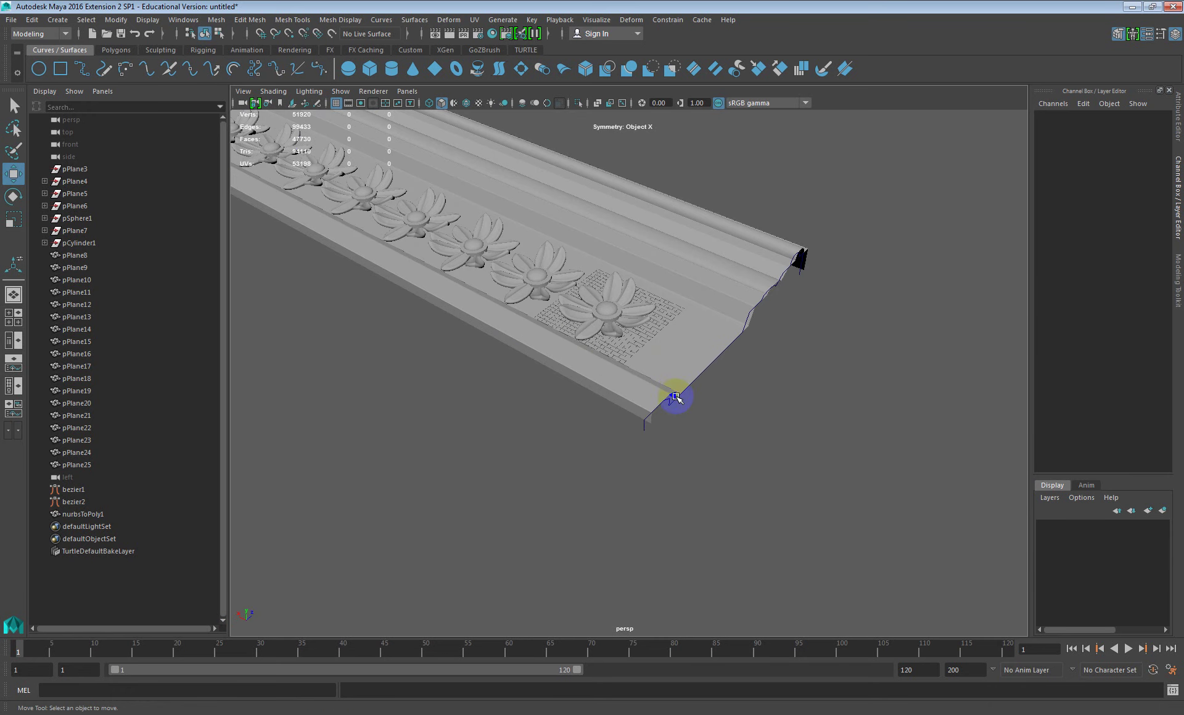
Move the bezier1 profile curve along Z to 2.476 so it lines up with the molding's end edge
{"action": "left_click", "coordinate": [663, 405]}
{"action": "left_click_drag", "start_coordinate": [663, 405], "coordinate": [632, 405], "text": "alt"}
{"action": "scroll", "coordinate": [441, 272], "scroll_direction": "up", "scroll_amount": 6}
{"action": "middle_click_drag", "start_coordinate": [399, 230], "coordinate": [698, 328], "text": "alt"}
{"action": "scroll", "coordinate": [697, 328], "scroll_direction": "down", "scroll_amount": 4}
{"action": "scroll", "coordinate": [742, 402], "scroll_direction": "down", "scroll_amount": 5}
{"action": "left_click_drag", "start_coordinate": [744, 395], "coordinate": [643, 393], "text": "alt"}
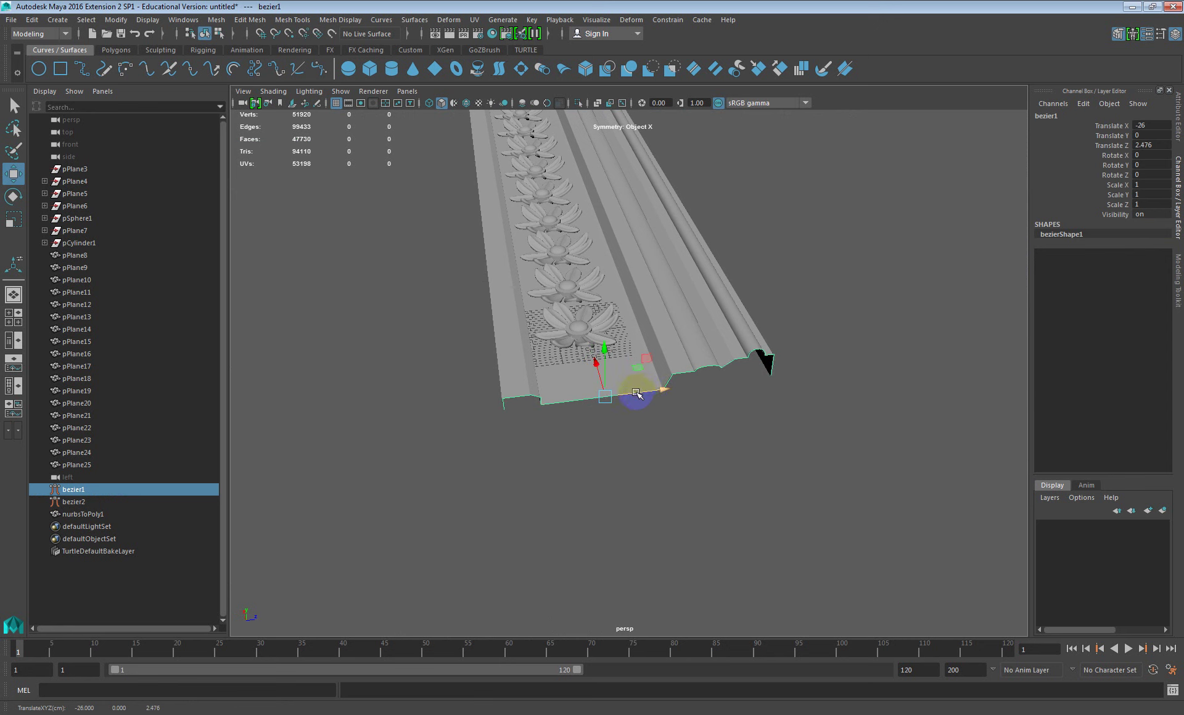
Switch to the top view, go to the opposite end of the molding, and clear the curve selection
{"action": "key", "text": "t"}
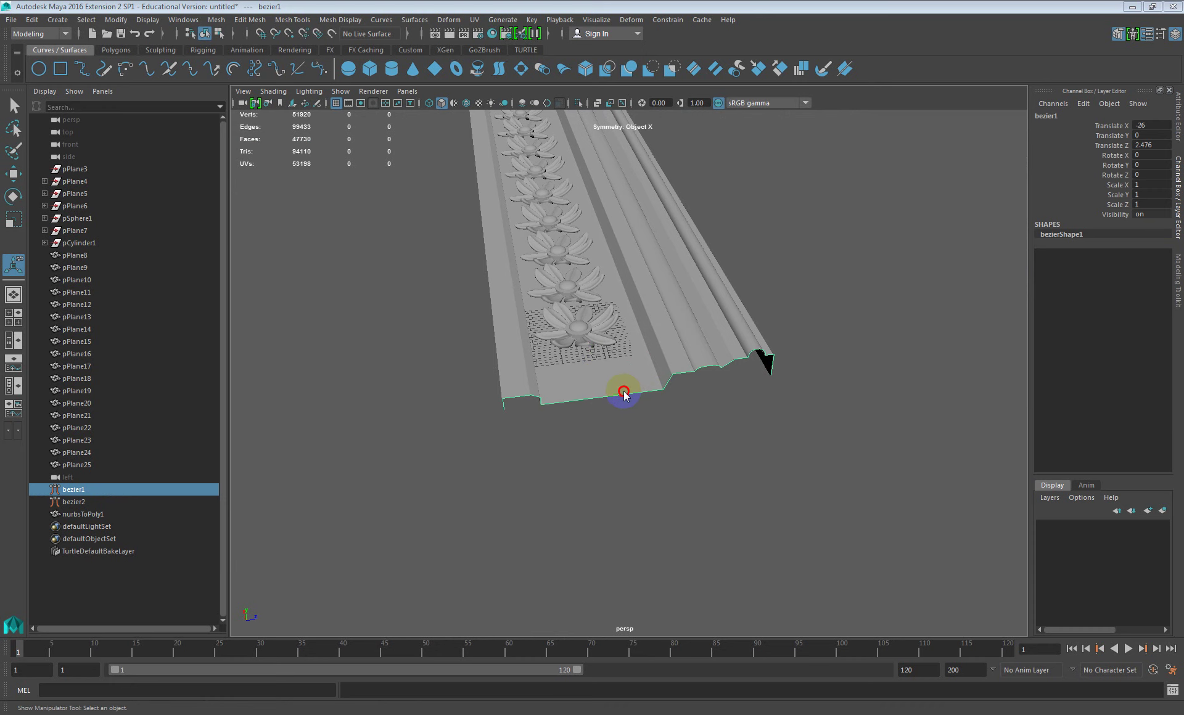
{"action": "key", "text": "space"}
{"action": "left_click_drag", "start_coordinate": [578, 394], "coordinate": [557, 396]}
{"action": "scroll", "coordinate": [827, 436], "scroll_direction": "down", "scroll_amount": 6}
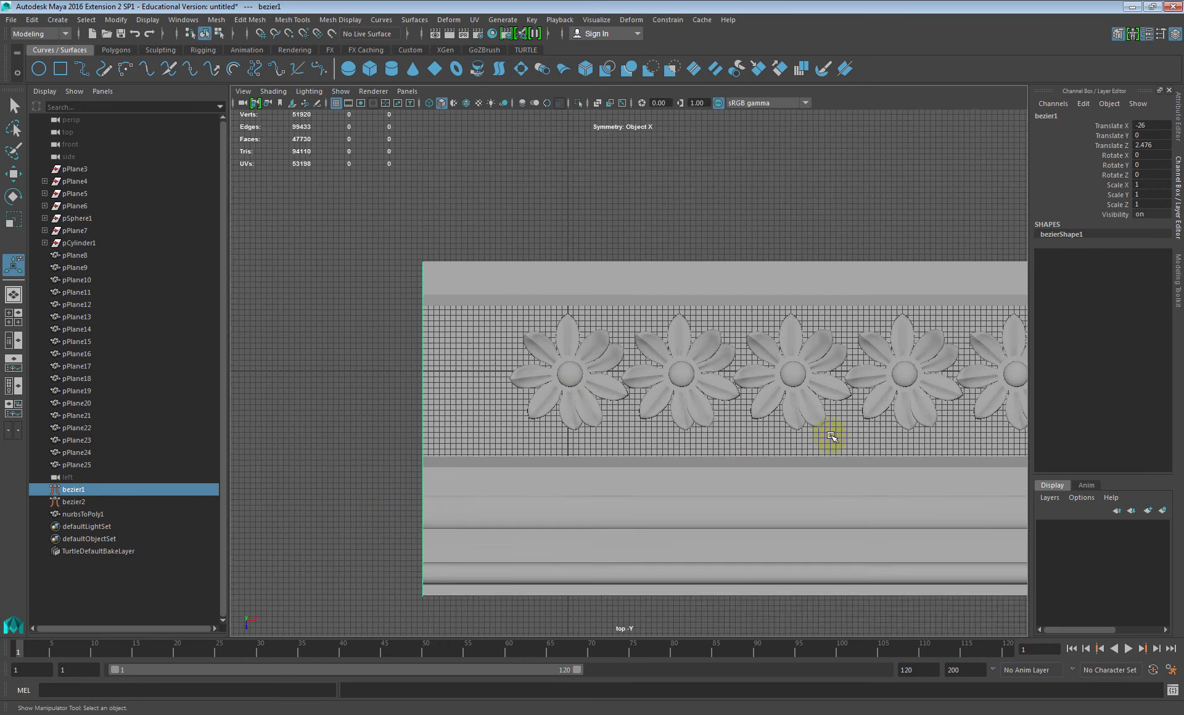
{"action": "middle_click_drag", "start_coordinate": [951, 447], "coordinate": [269, 374], "text": "alt"}
{"action": "middle_click_drag", "start_coordinate": [808, 414], "coordinate": [272, 381], "text": "alt"}
{"action": "middle_click_drag", "start_coordinate": [723, 367], "coordinate": [563, 363], "text": "alt"}
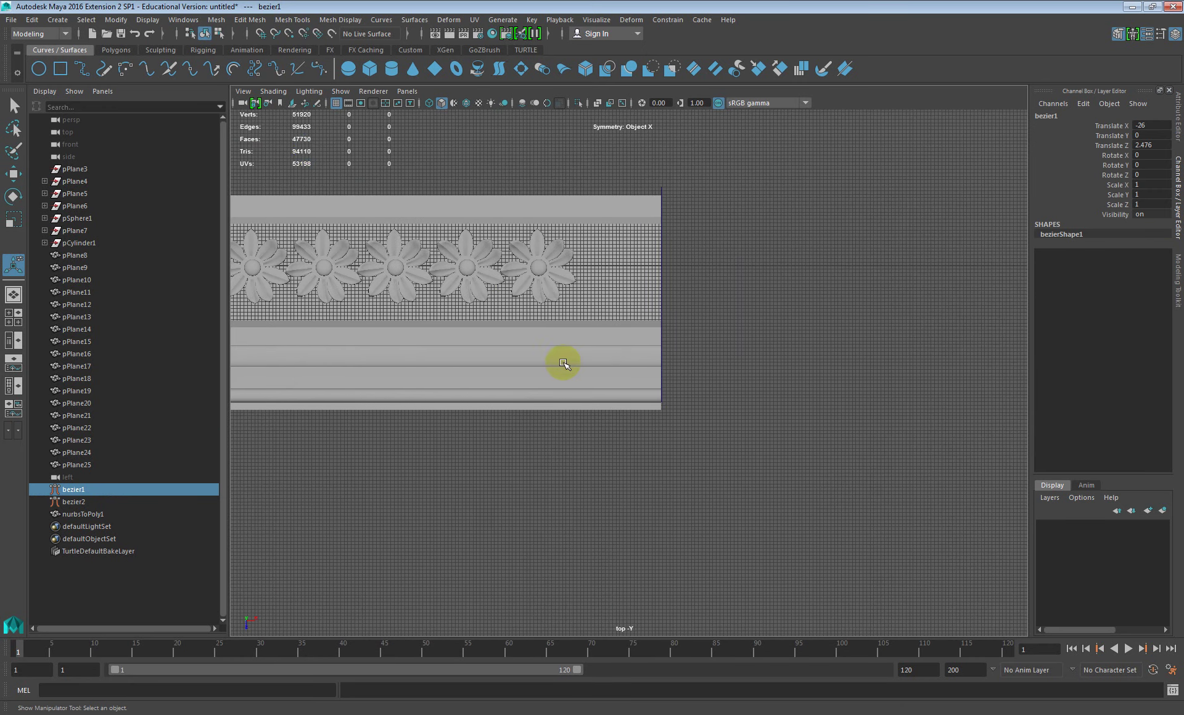
{"action": "left_click", "coordinate": [692, 360]}
{"action": "scroll", "coordinate": [693, 360], "scroll_direction": "up", "scroll_amount": 2}
With grid snapping on, draw a stepped Bezier outline beside the molding's corner: a wide rectangle with a narrower, shallower one below it
{"action": "left_click", "coordinate": [306, 71]}
{"action": "left_click", "coordinate": [285, 35]}
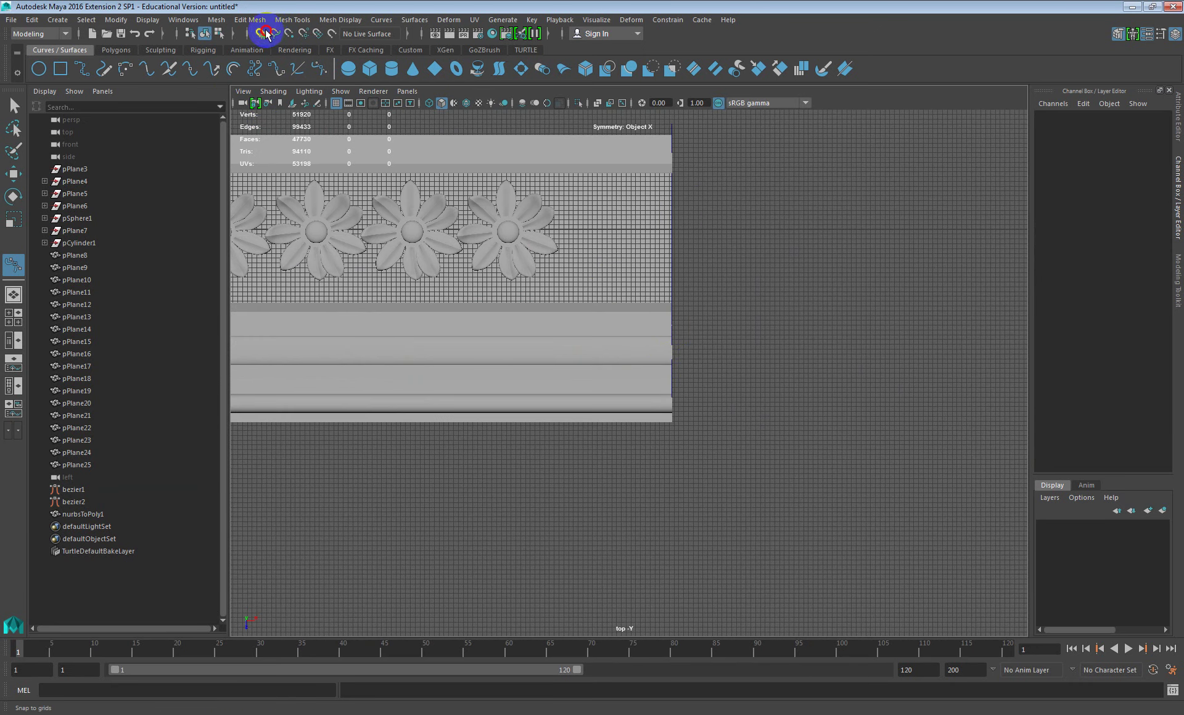
{"action": "left_click", "coordinate": [266, 34]}
{"action": "scroll", "coordinate": [687, 417], "scroll_direction": "up", "scroll_amount": 4}
{"action": "middle_click_drag", "start_coordinate": [705, 463], "coordinate": [609, 450], "text": "alt"}
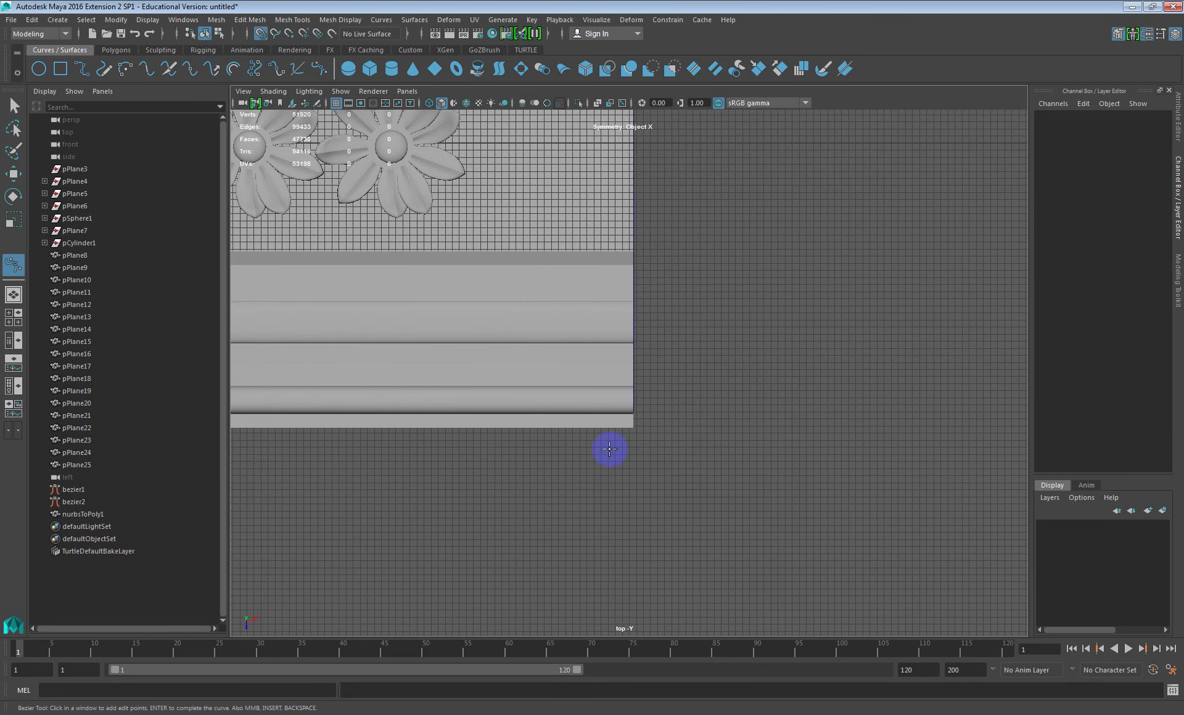
{"action": "scroll", "coordinate": [643, 454], "scroll_direction": "up", "scroll_amount": 4}
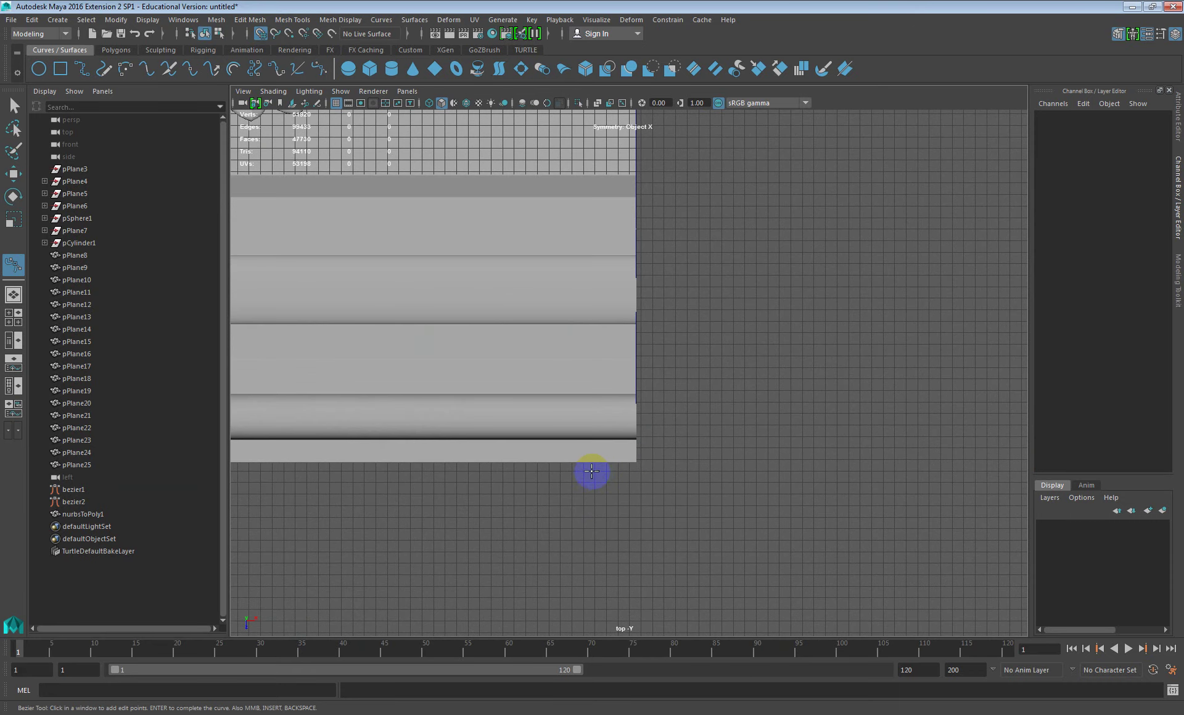
{"action": "left_click", "coordinate": [595, 472]}
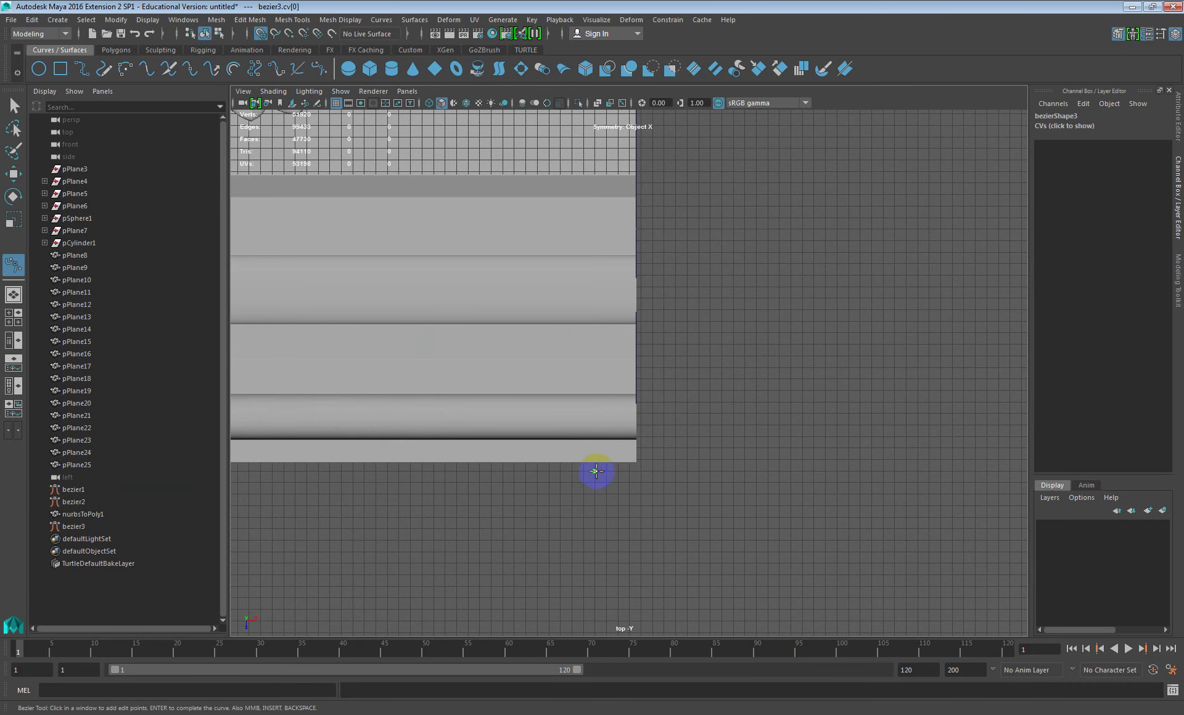
{"action": "left_click", "coordinate": [687, 505]}
{"action": "left_click", "coordinate": [664, 506]}
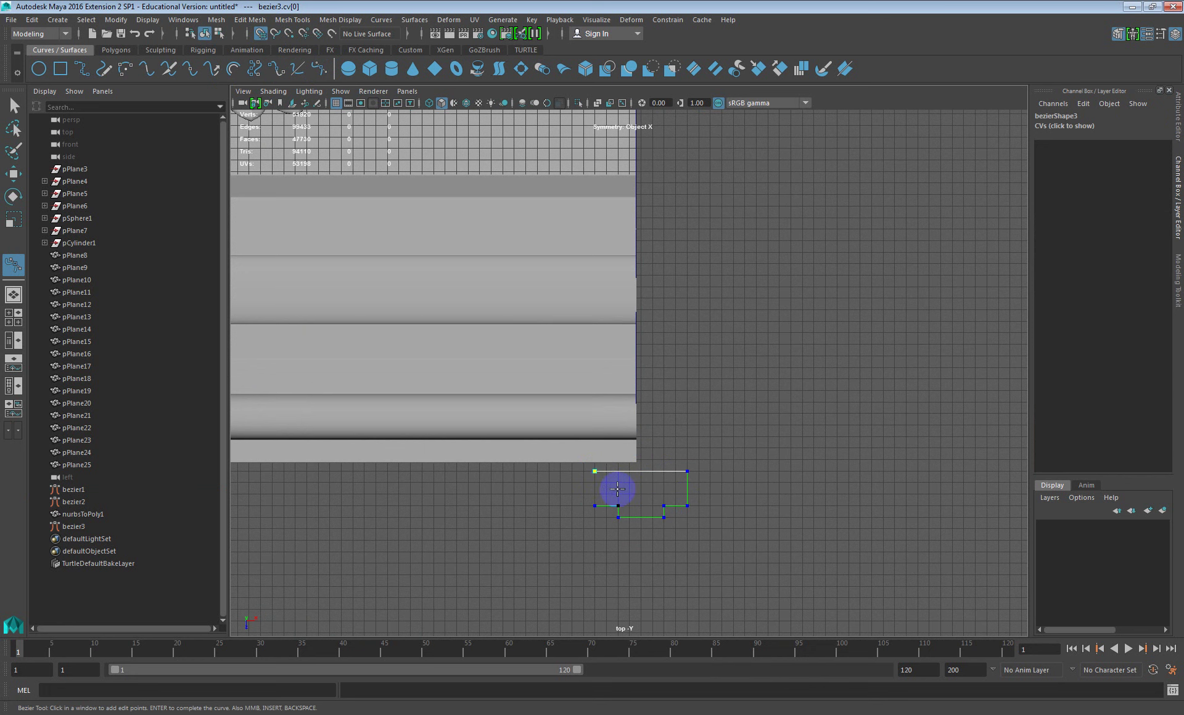
{"action": "key", "text": "w"}
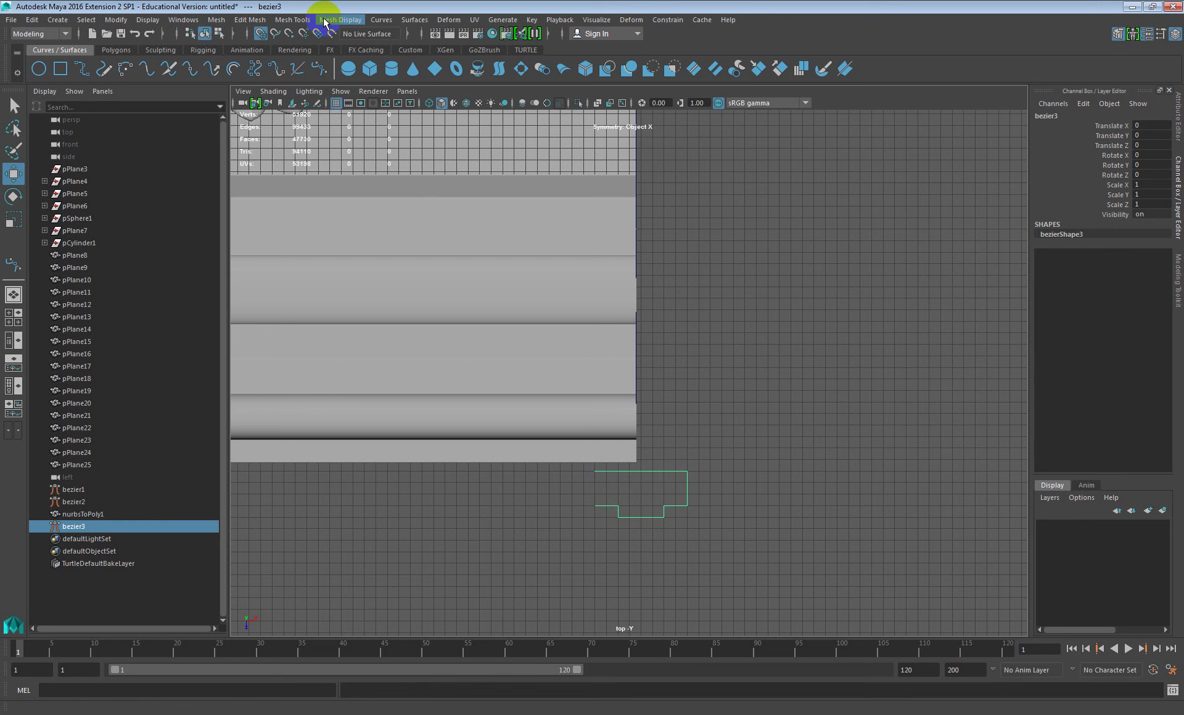
Close the open side of the stepped Bezier outline
{"action": "left_click", "coordinate": [382, 20]}
{"action": "left_click", "coordinate": [412, 240]}
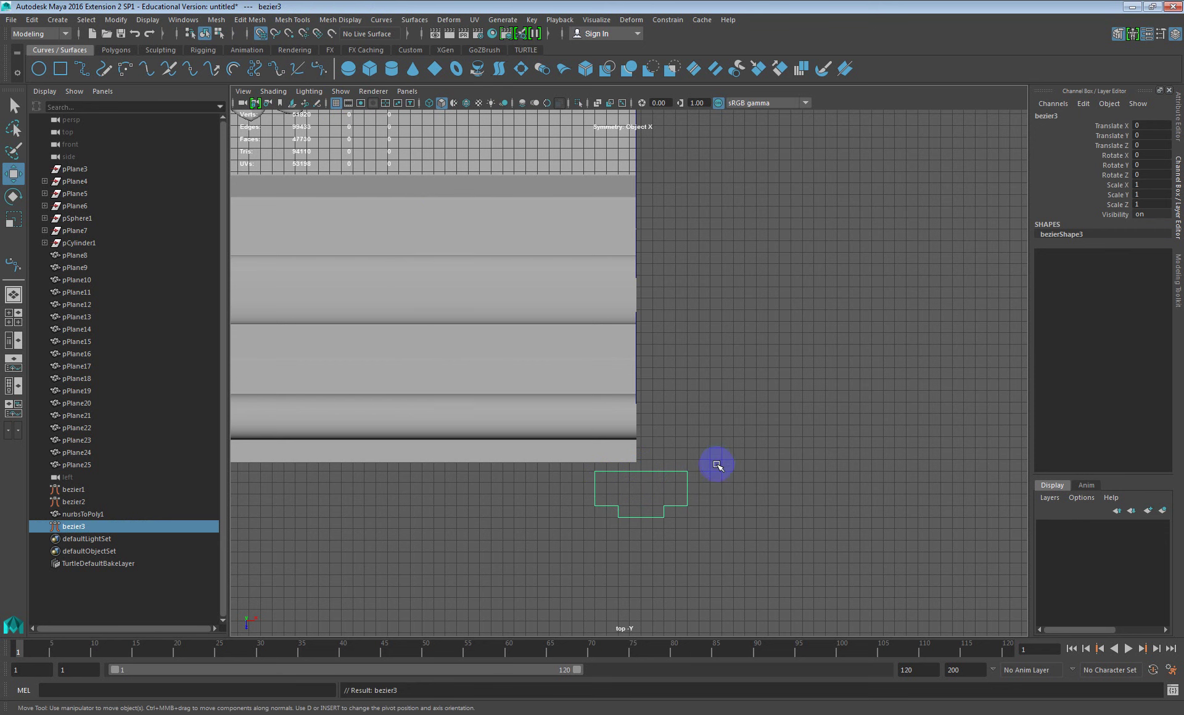
{"action": "left_click", "coordinate": [669, 522]}
Try to move the stepped outline beside the molding's end in the perspective view, and undo the move
{"action": "mouse_move", "coordinate": [675, 491]}
{"action": "left_mouse_down", "text": "alt"}
{"action": "mouse_move", "coordinate": [703, 494]}
{"action": "mouse_move", "coordinate": [650, 493]}
{"action": "mouse_move", "coordinate": [669, 494]}
{"action": "left_mouse_up", "text": "alt"}
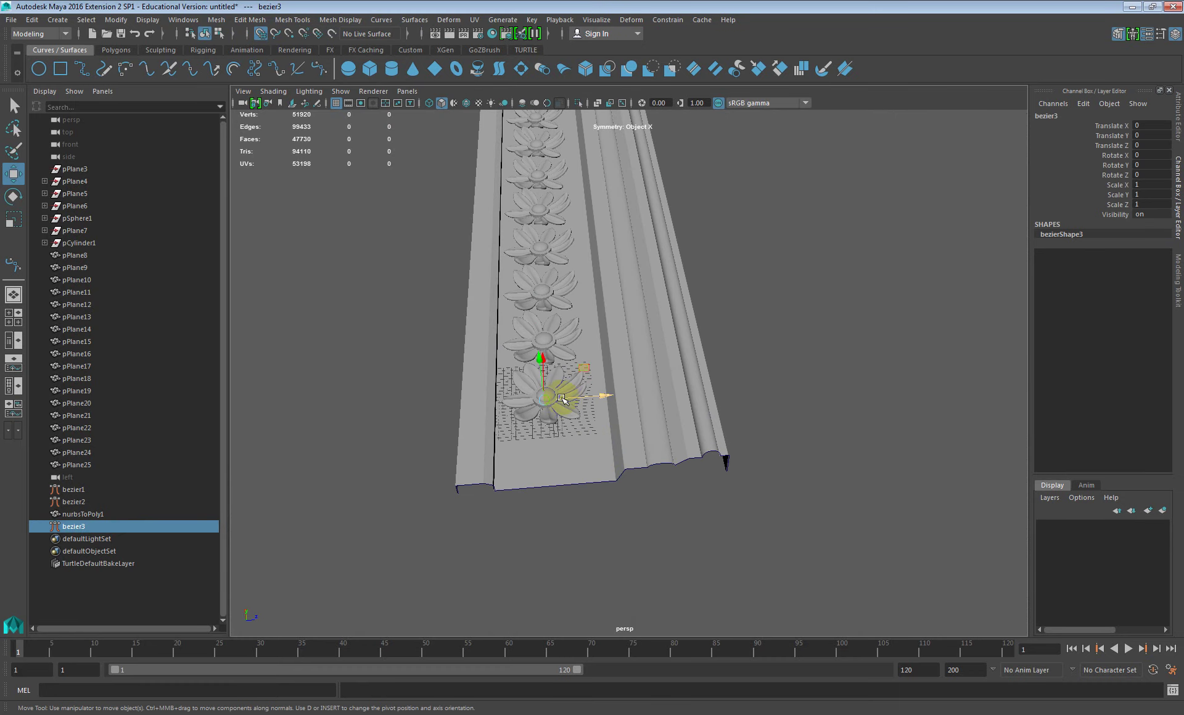
{"action": "left_click_drag", "start_coordinate": [582, 370], "coordinate": [421, 494]}
{"action": "right_click_drag", "start_coordinate": [453, 493], "coordinate": [508, 474], "text": "alt"}
{"action": "key", "text": "ctrl+z"}
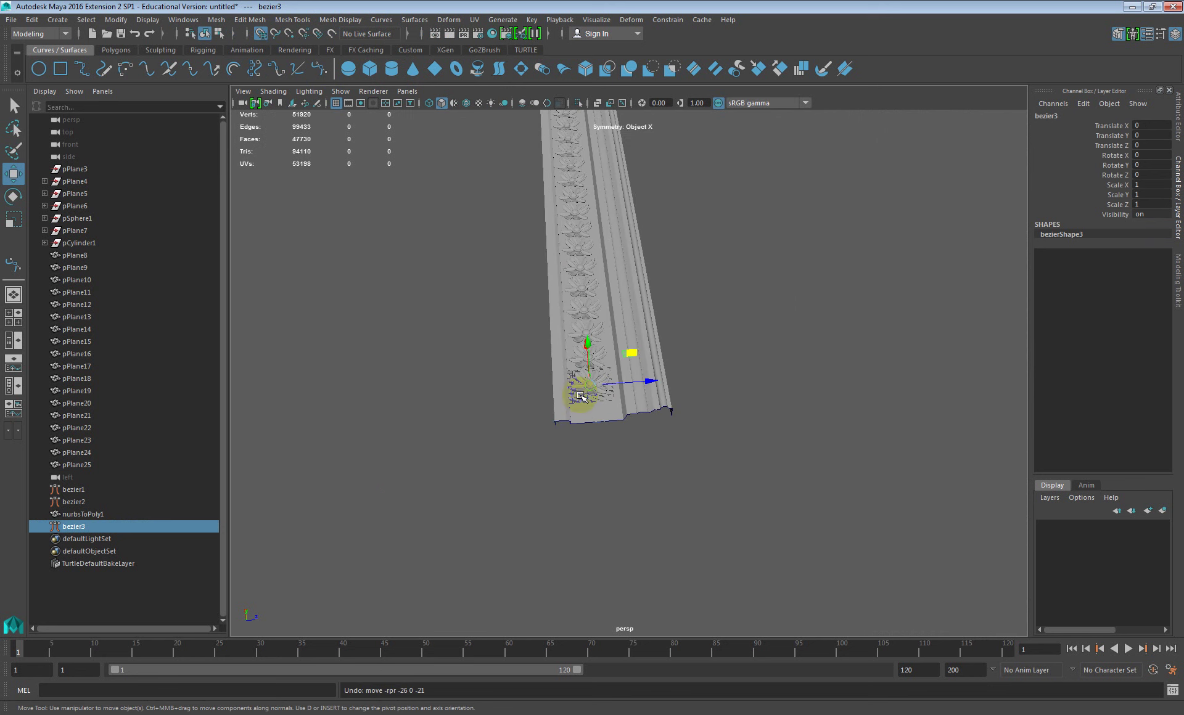
Turn off grid snapping and center the pivot of the stepped Bezier outline
{"action": "left_click", "coordinate": [259, 35]}
{"action": "left_click_drag", "start_coordinate": [603, 383], "coordinate": [636, 361], "text": "alt"}
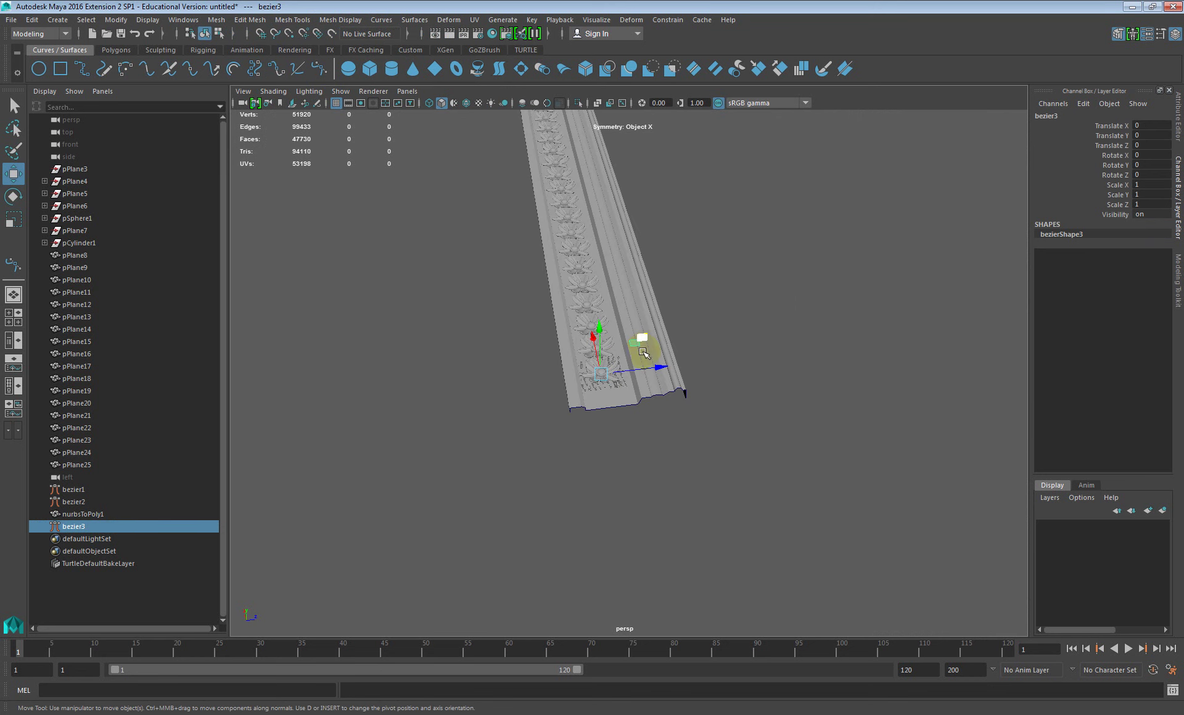
{"action": "key", "text": "f"}
{"action": "scroll", "coordinate": [607, 400], "scroll_direction": "down", "scroll_amount": 15}
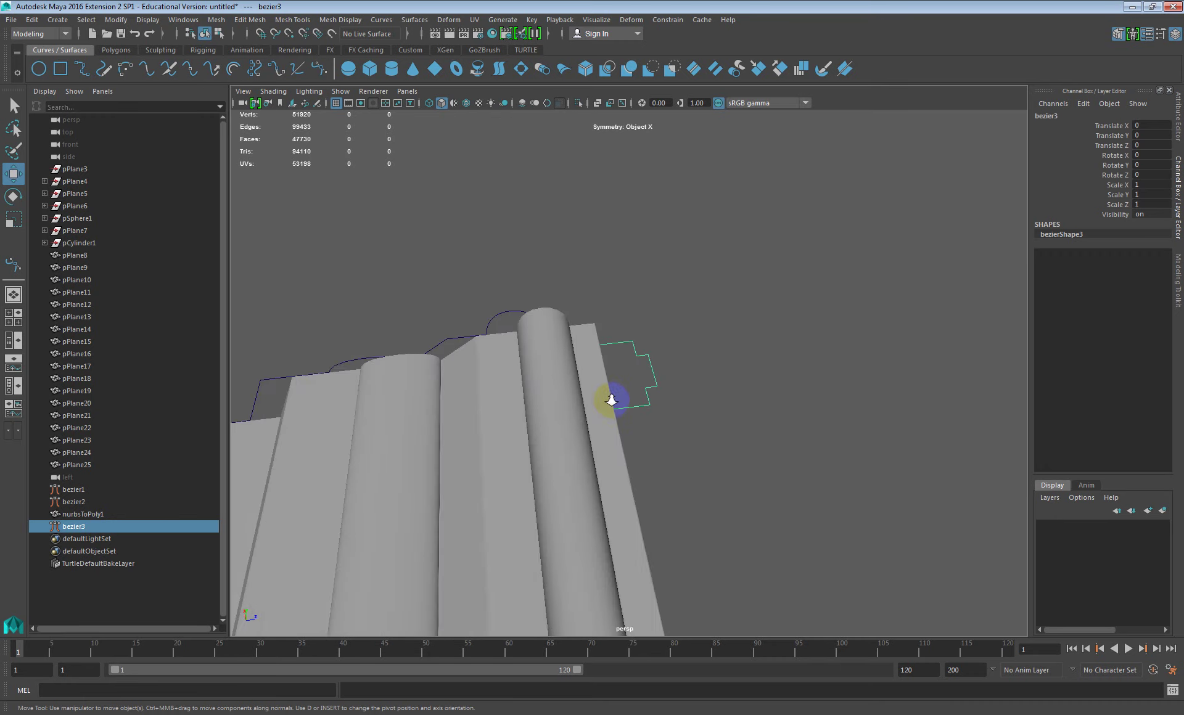
{"action": "left_click_drag", "start_coordinate": [691, 435], "coordinate": [476, 331], "text": "alt"}
{"action": "scroll", "coordinate": [489, 342], "scroll_direction": "down", "scroll_amount": 5}
{"action": "scroll", "coordinate": [638, 320], "scroll_direction": "up", "scroll_amount": 3}
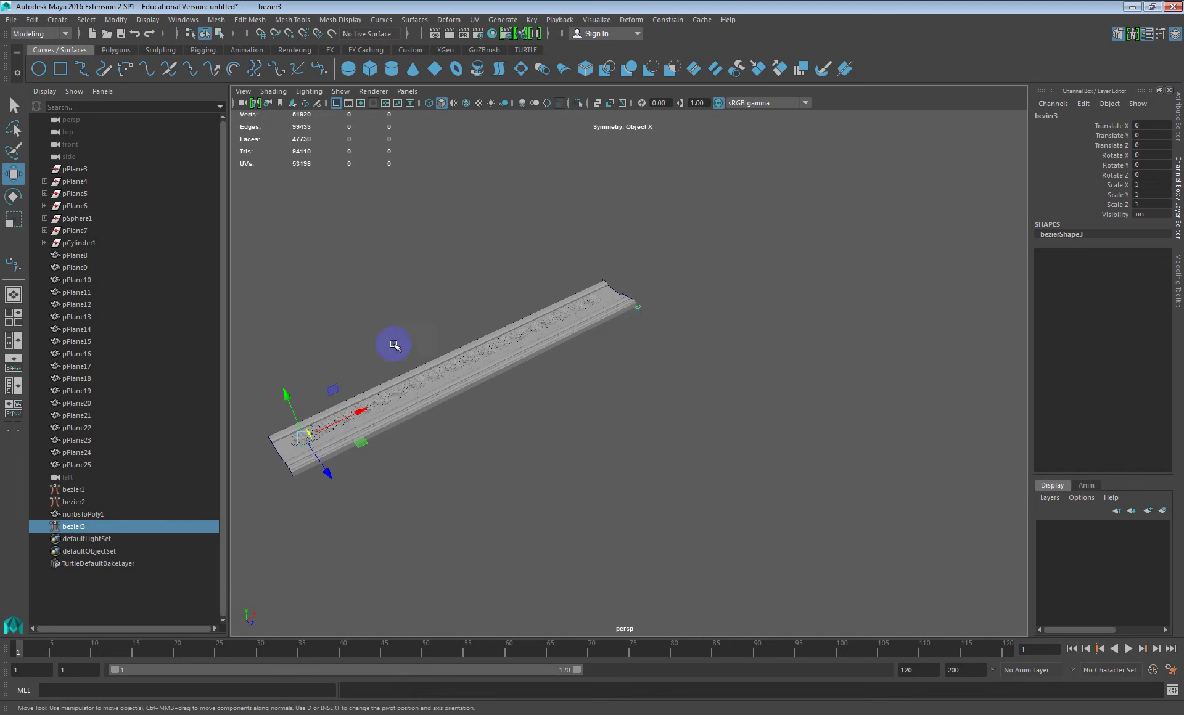
{"action": "scroll", "coordinate": [642, 303], "scroll_direction": "up", "scroll_amount": 3}
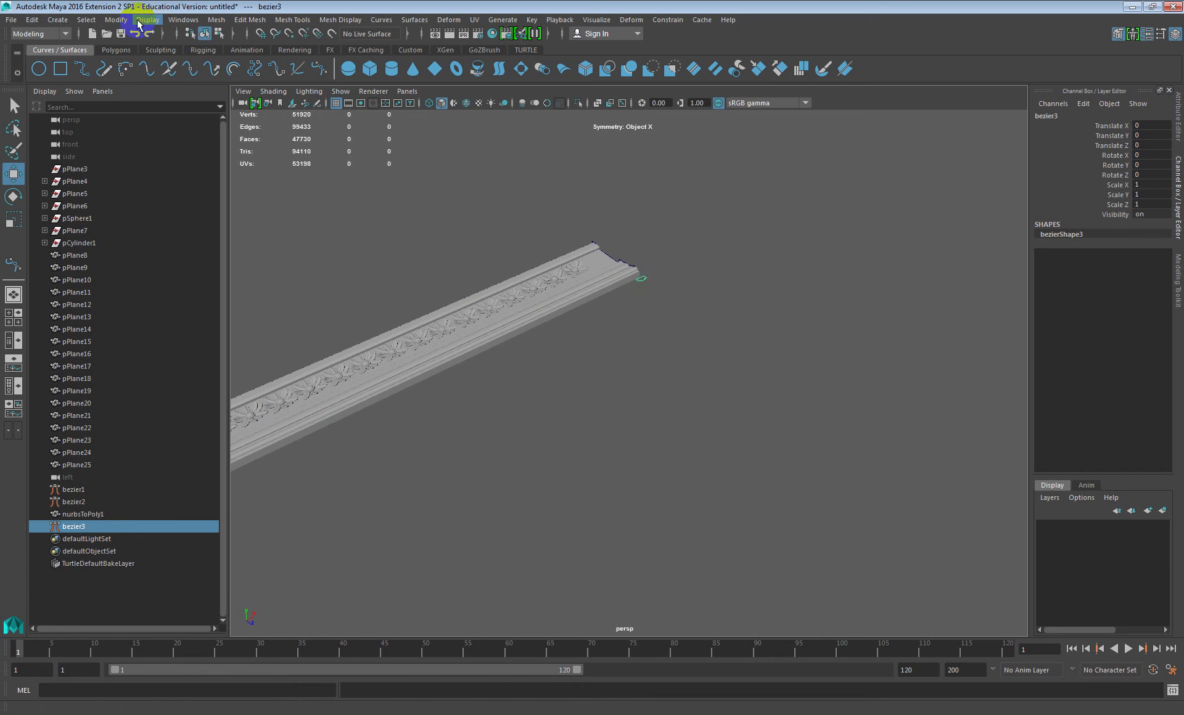
{"action": "left_click", "coordinate": [116, 19]}
{"action": "mouse_move", "coordinate": [149, 54]}
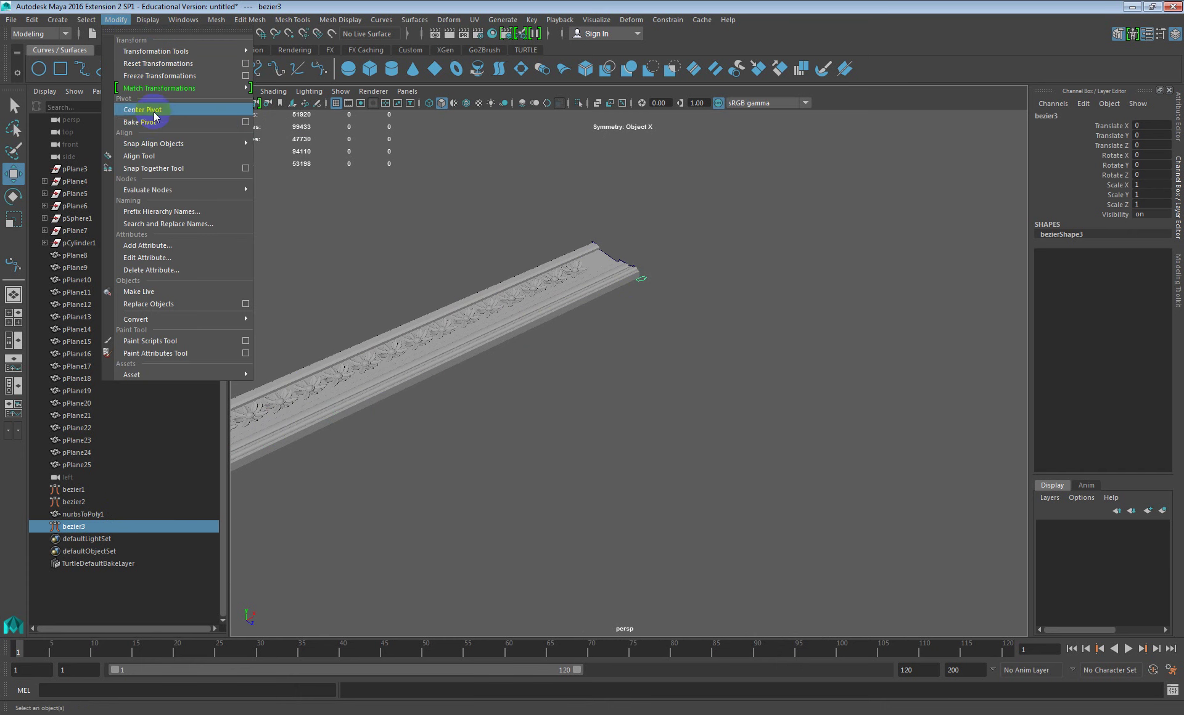
{"action": "left_click", "coordinate": [142, 110]}
Move the stepped outline to the opposite end of the molding, at Translate X -399.949, and across to the profile's outer corner
{"action": "scroll", "coordinate": [617, 324], "scroll_direction": "down", "scroll_amount": 5}
{"action": "left_click_drag", "start_coordinate": [684, 326], "coordinate": [681, 315]}
{"action": "left_click_drag", "start_coordinate": [546, 395], "coordinate": [674, 509], "text": "alt"}
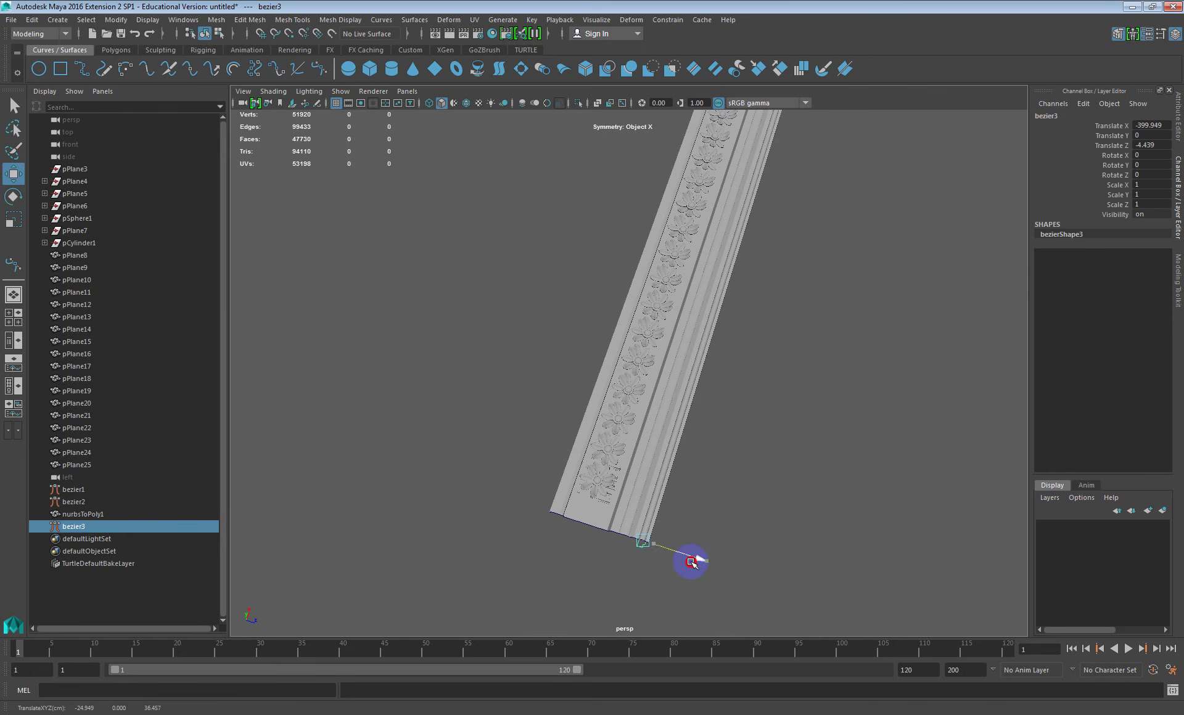
{"action": "left_click_drag", "start_coordinate": [592, 554], "coordinate": [598, 556]}
{"action": "right_click_drag", "start_coordinate": [598, 556], "coordinate": [568, 463], "text": "alt"}
{"action": "left_click_drag", "start_coordinate": [568, 463], "coordinate": [605, 461], "text": "alt"}
{"action": "right_click_drag", "start_coordinate": [605, 460], "coordinate": [676, 396], "text": "alt"}
{"action": "middle_click_drag", "start_coordinate": [676, 397], "coordinate": [747, 401], "text": "alt"}
Rotate the stepped outline 180 degrees about Y and fit it around the profile's corner, at Translate X -401.055 and Z -62.694
{"action": "left_click_drag", "start_coordinate": [835, 387], "coordinate": [838, 309]}
{"action": "key", "text": "e"}
{"action": "key", "text": "w"}
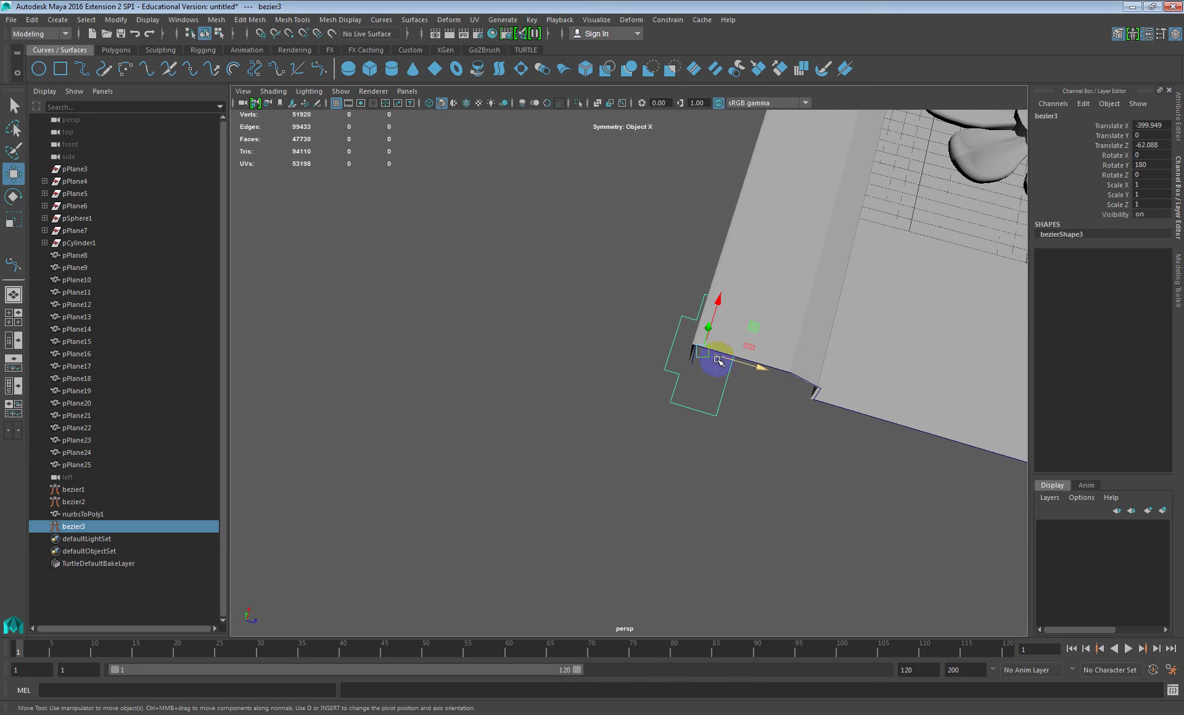
{"action": "left_click_drag", "start_coordinate": [757, 329], "coordinate": [749, 341]}
{"action": "left_click_drag", "start_coordinate": [749, 341], "coordinate": [795, 360], "text": "alt"}
{"action": "scroll", "coordinate": [744, 287], "scroll_direction": "up", "scroll_amount": 3}
{"action": "middle_click_drag", "start_coordinate": [743, 286], "coordinate": [707, 327], "text": "alt"}
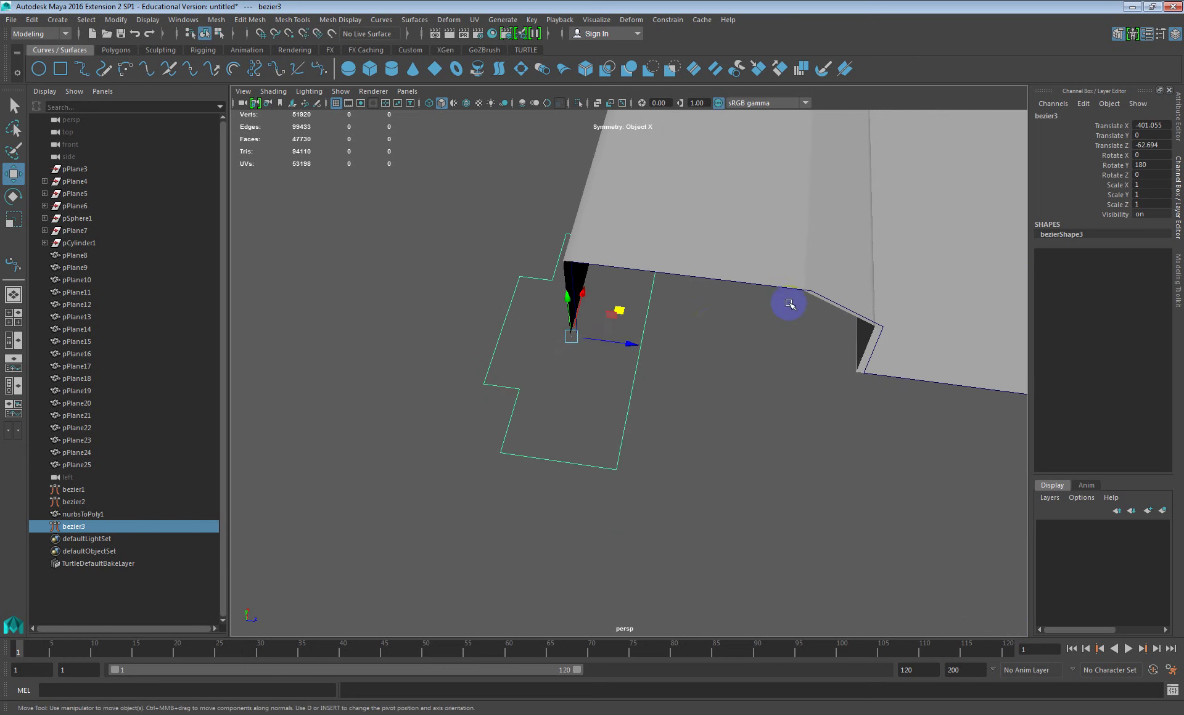
Extrude the stepped outline along the Bezier profile curve at the molding's end
{"action": "left_click", "coordinate": [881, 327], "text": "shift"}
{"action": "scroll", "coordinate": [861, 279], "scroll_direction": "down", "scroll_amount": 5}
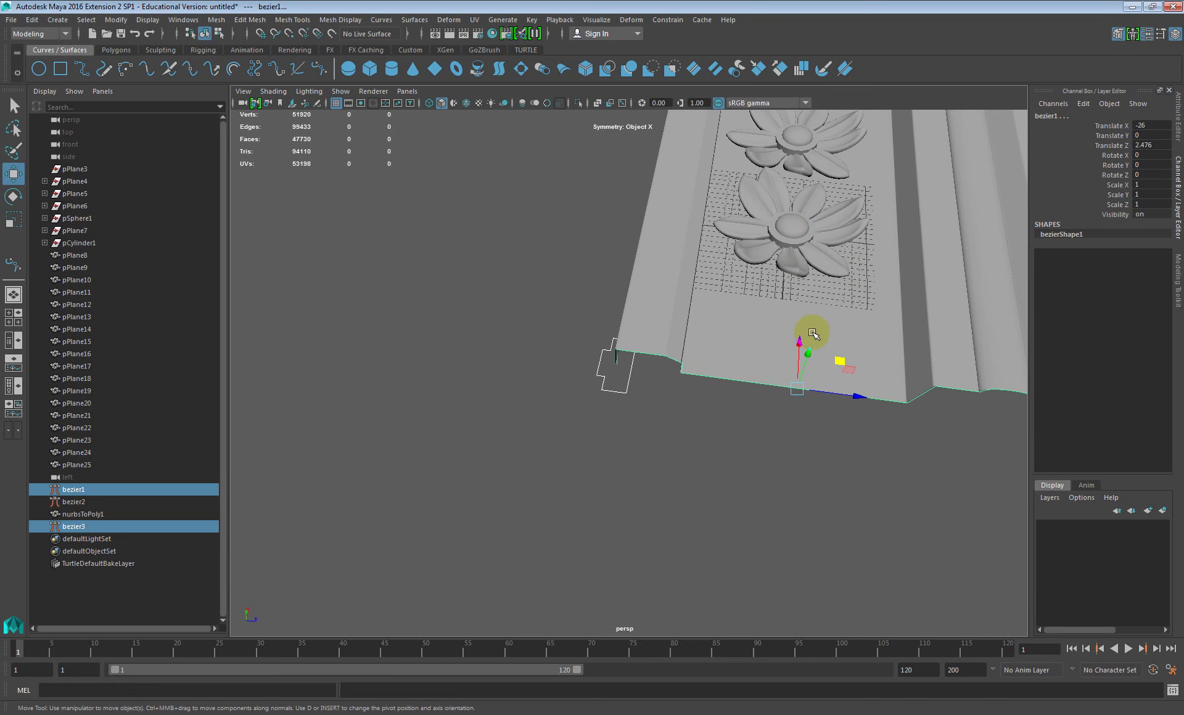
{"action": "middle_click_drag", "start_coordinate": [812, 333], "coordinate": [714, 317], "text": "alt"}
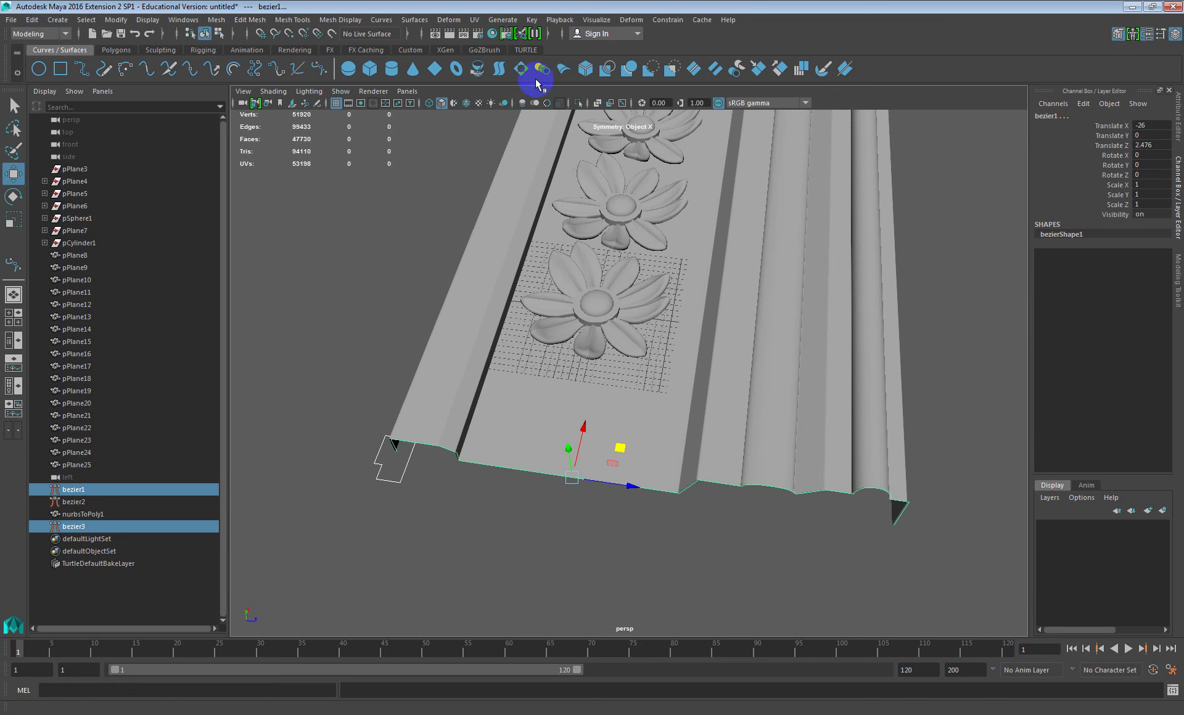
{"action": "left_click", "coordinate": [457, 25]}
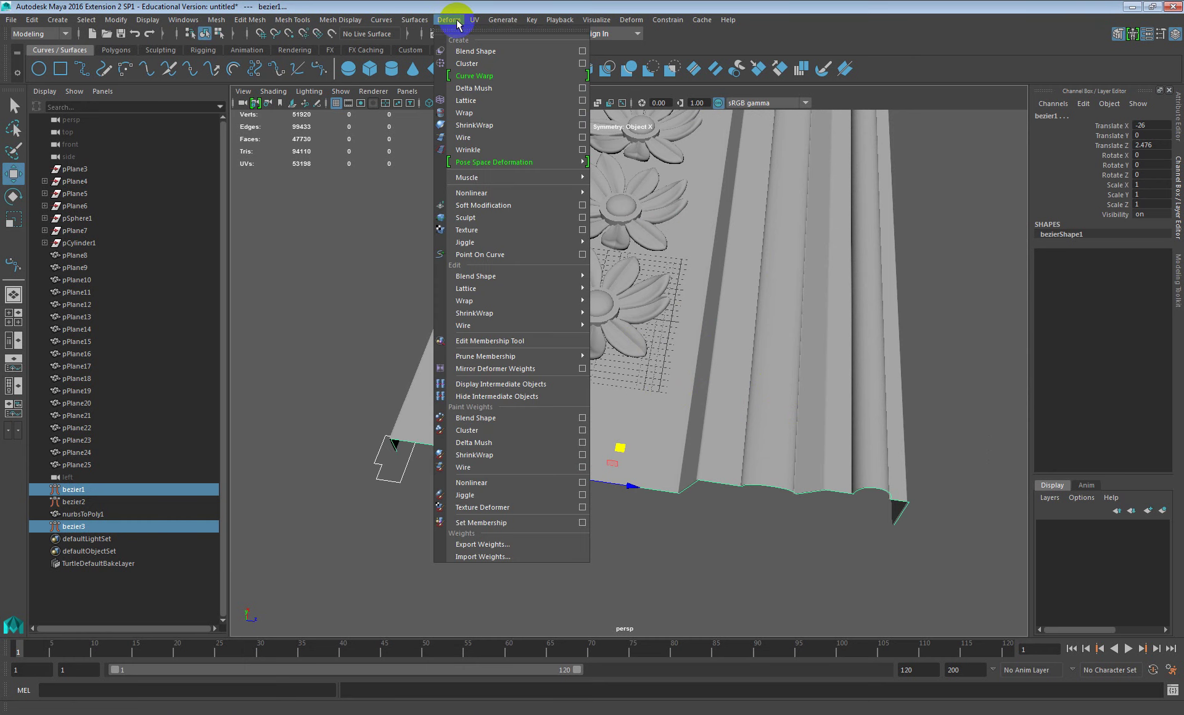
{"action": "mouse_move", "coordinate": [415, 20]}
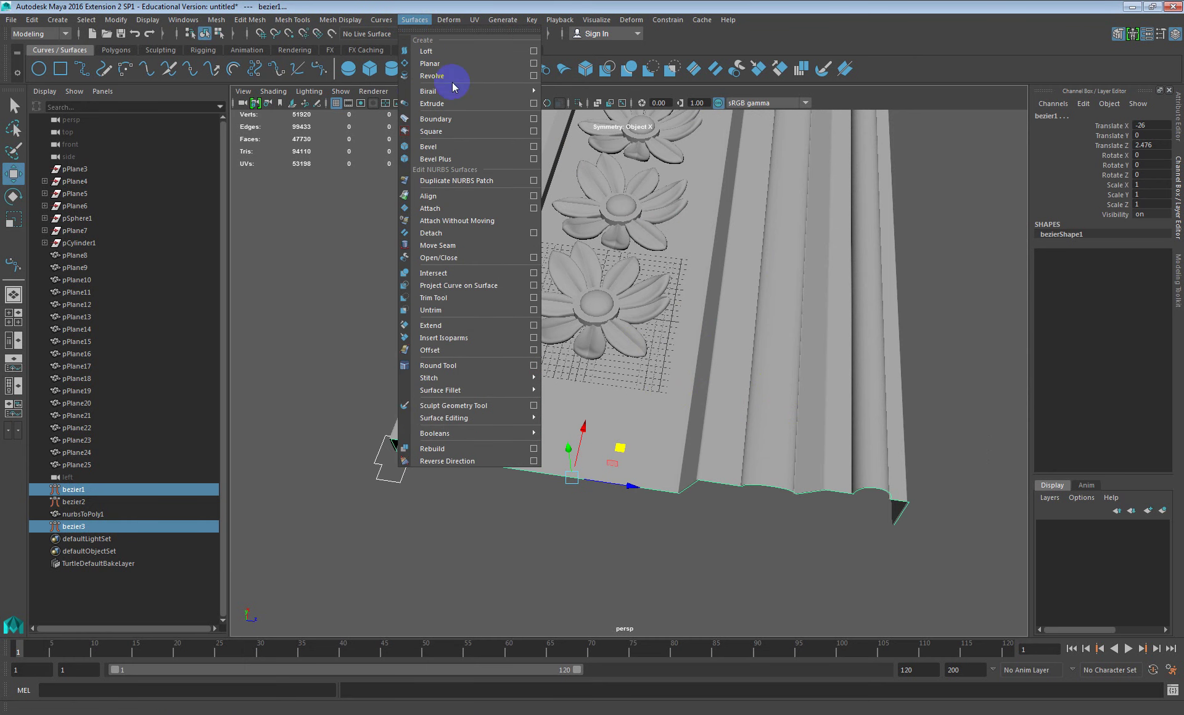
{"action": "left_click", "coordinate": [446, 103]}
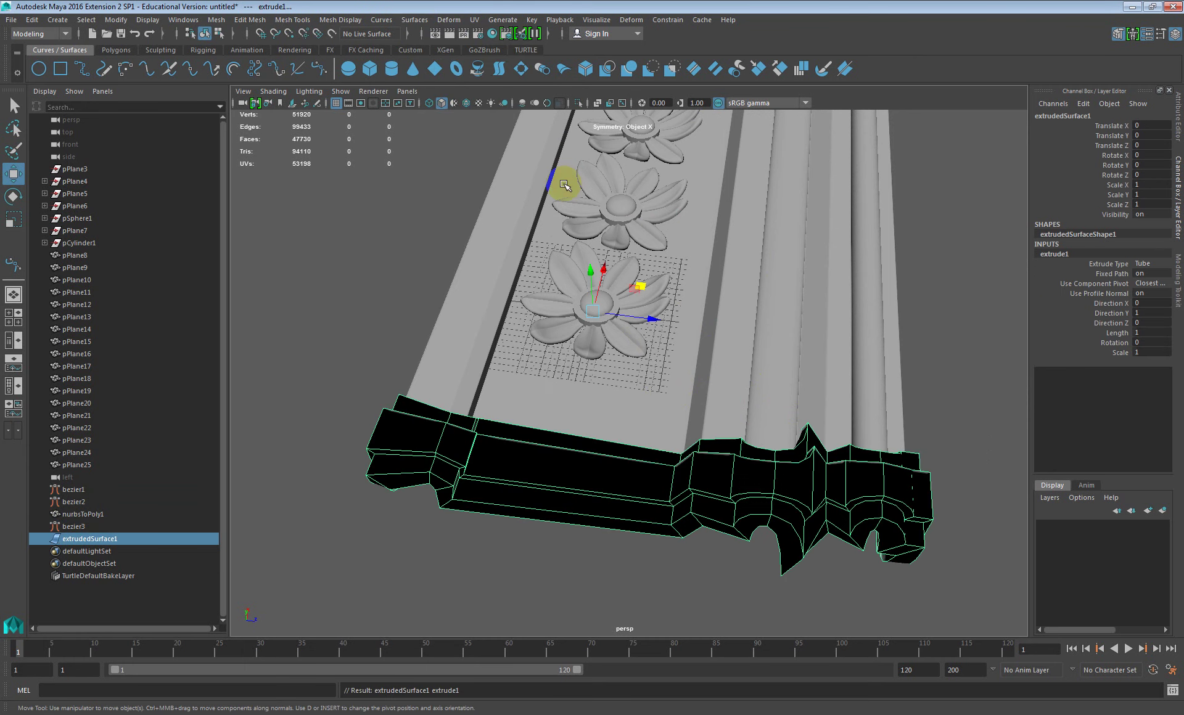
Move the extruded surface away from the molding's end to Translate X -63.996
{"action": "left_click_drag", "start_coordinate": [563, 185], "coordinate": [696, 291], "text": "alt"}
{"action": "right_click_drag", "start_coordinate": [695, 292], "coordinate": [724, 249], "text": "alt"}
{"action": "left_click", "coordinate": [755, 251]}
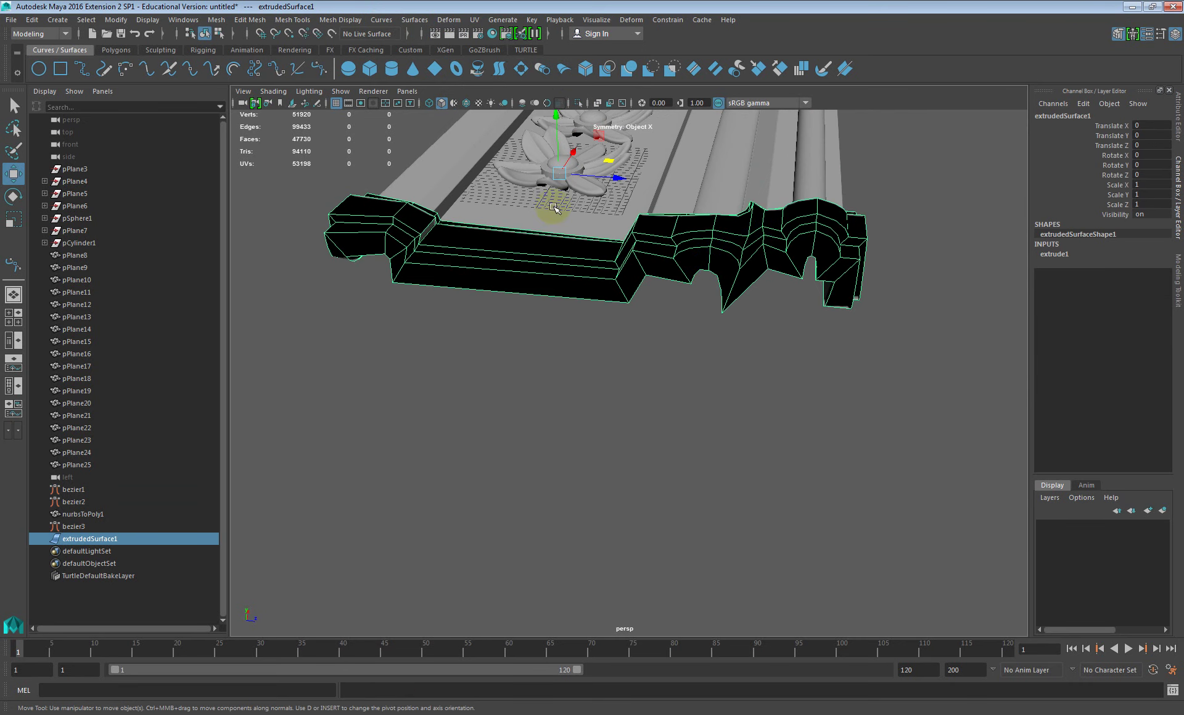
{"action": "right_click_drag", "start_coordinate": [546, 225], "coordinate": [683, 320], "text": "alt"}
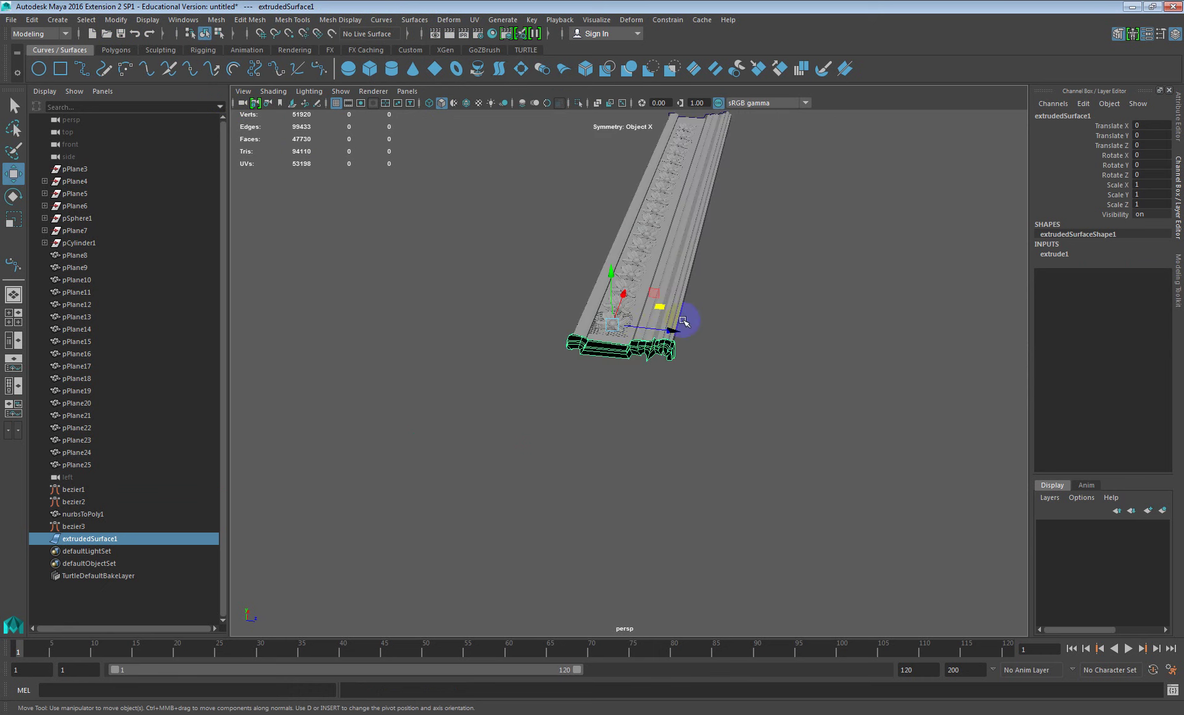
{"action": "left_click_drag", "start_coordinate": [617, 304], "coordinate": [603, 357]}
{"action": "right_click_drag", "start_coordinate": [603, 357], "coordinate": [599, 333], "text": "alt"}
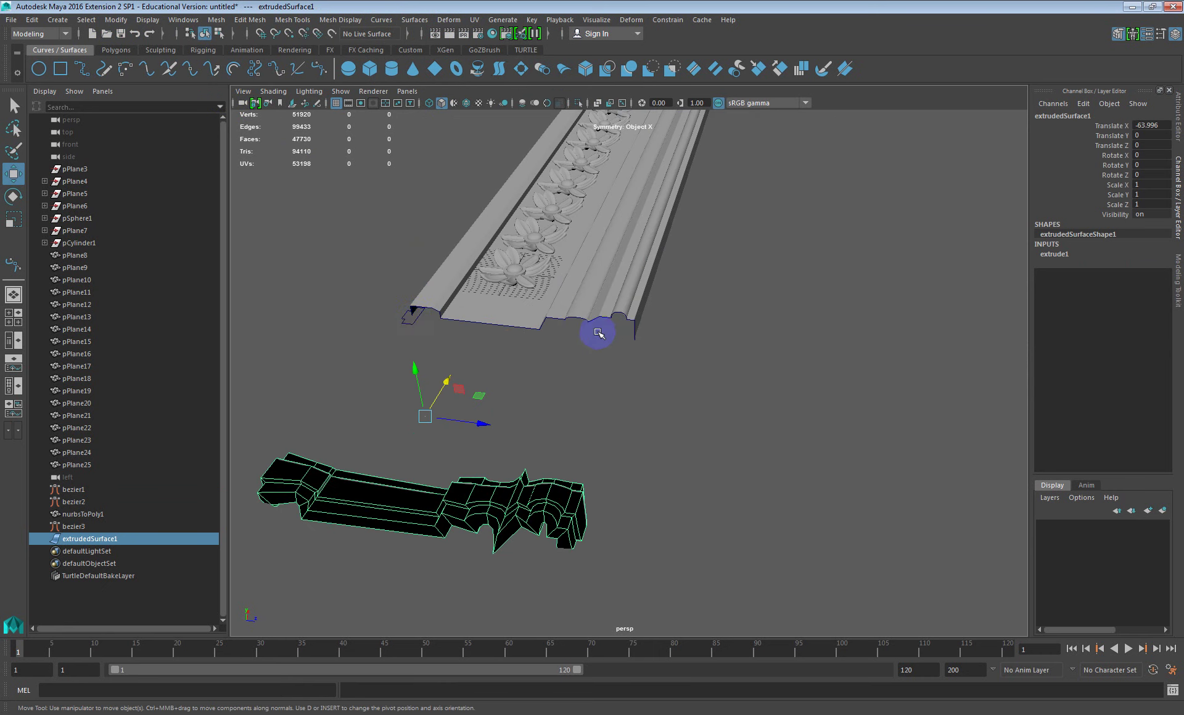
Select the profile curve and the stepped outline without the molding mesh, and move them away from the molding's end
{"action": "scroll", "coordinate": [418, 332], "scroll_direction": "up", "scroll_amount": 4}
{"action": "scroll", "coordinate": [395, 315], "scroll_direction": "down", "scroll_amount": 4}
{"action": "scroll", "coordinate": [330, 268], "scroll_direction": "up", "scroll_amount": 3}
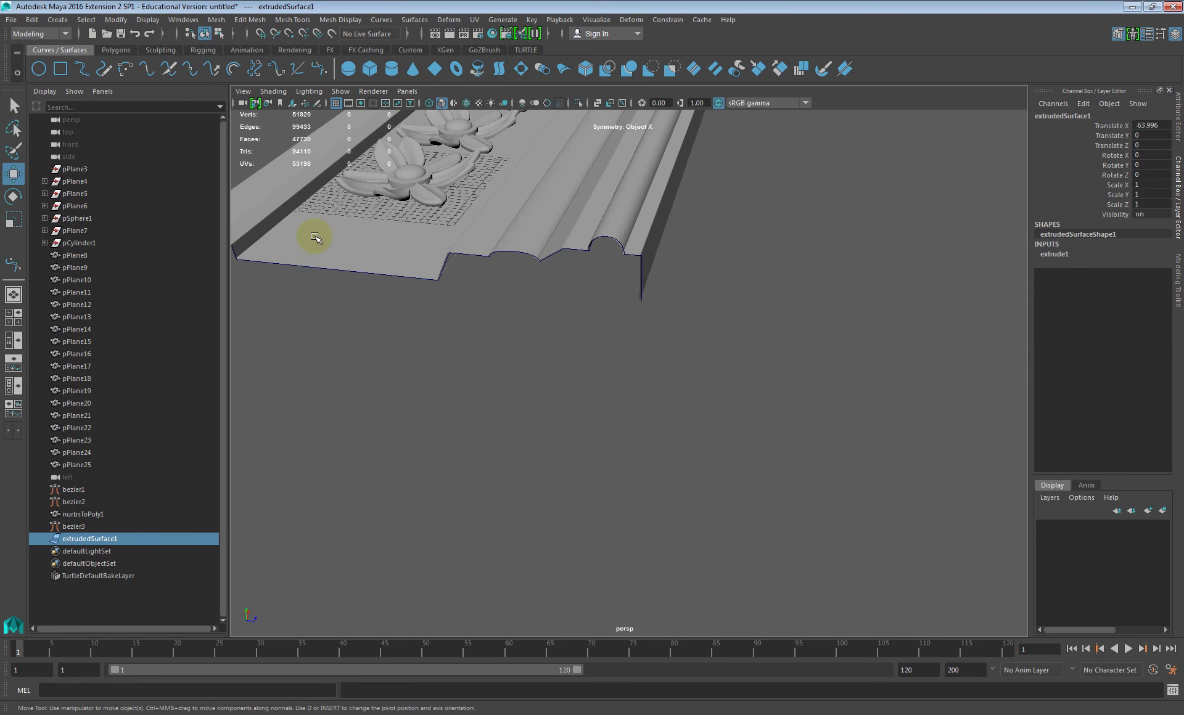
{"action": "middle_click_drag", "start_coordinate": [317, 238], "coordinate": [450, 246], "text": "alt"}
{"action": "left_click", "coordinate": [452, 256]}
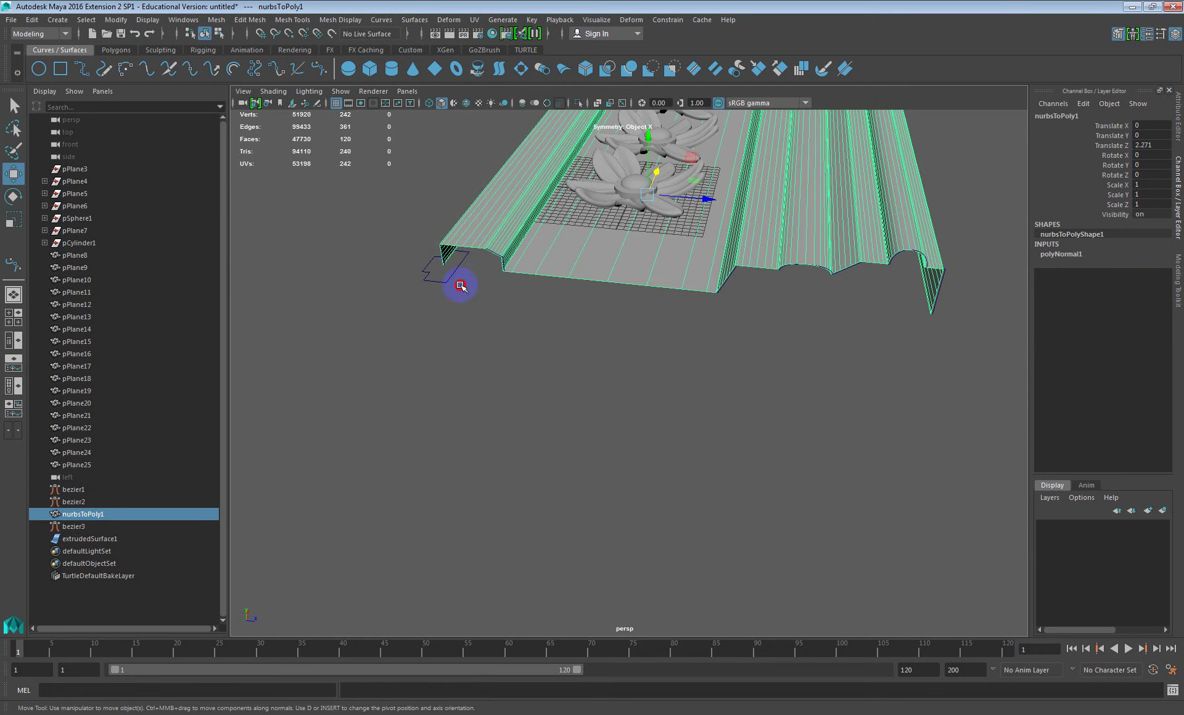
{"action": "left_click_drag", "start_coordinate": [461, 285], "coordinate": [412, 226]}
{"action": "left_click", "coordinate": [497, 190], "text": "ctrl"}
{"action": "scroll", "coordinate": [549, 247], "scroll_direction": "down", "scroll_amount": 5}
{"action": "left_click_drag", "start_coordinate": [576, 309], "coordinate": [657, 265]}
Place the extruded surface between the curves and the molding's end, at Translate X 107.016
{"action": "left_click", "coordinate": [582, 350]}
{"action": "scroll", "coordinate": [582, 351], "scroll_direction": "down", "scroll_amount": 6}
{"action": "left_click", "coordinate": [558, 549]}
{"action": "scroll", "coordinate": [664, 353], "scroll_direction": "up", "scroll_amount": 7}
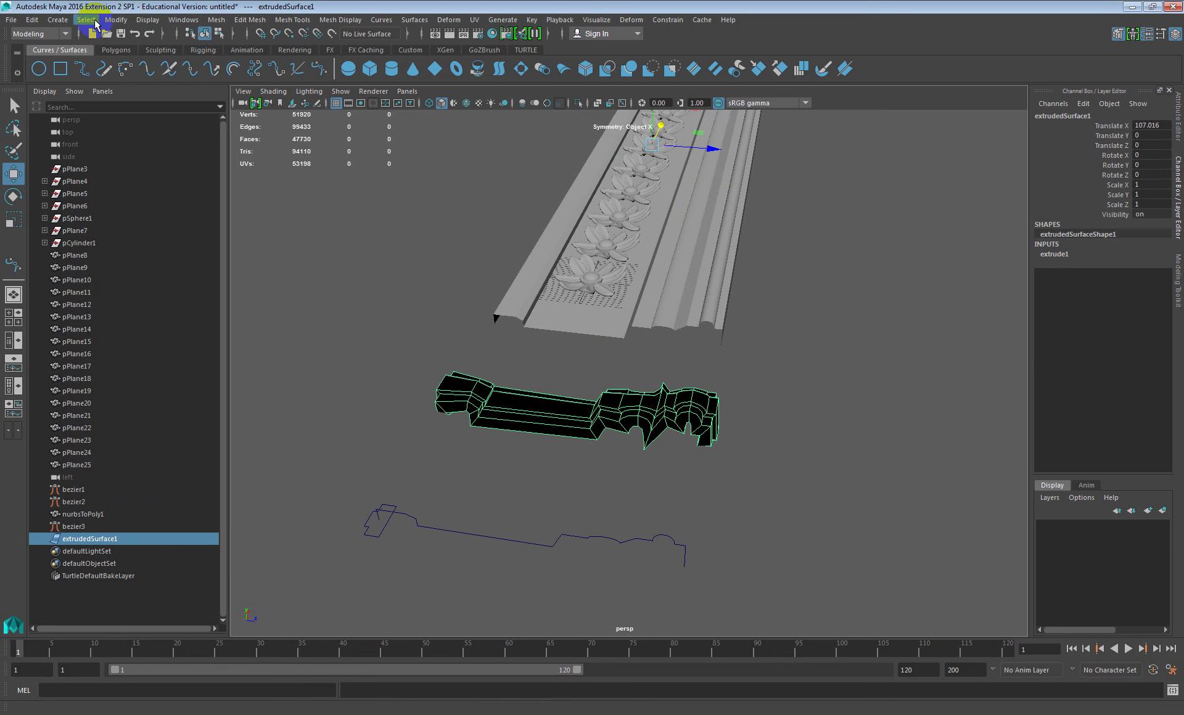
Convert the extruded surface to quad polygons with the Count tessellation method and a count of 200
{"action": "left_click", "coordinate": [116, 20]}
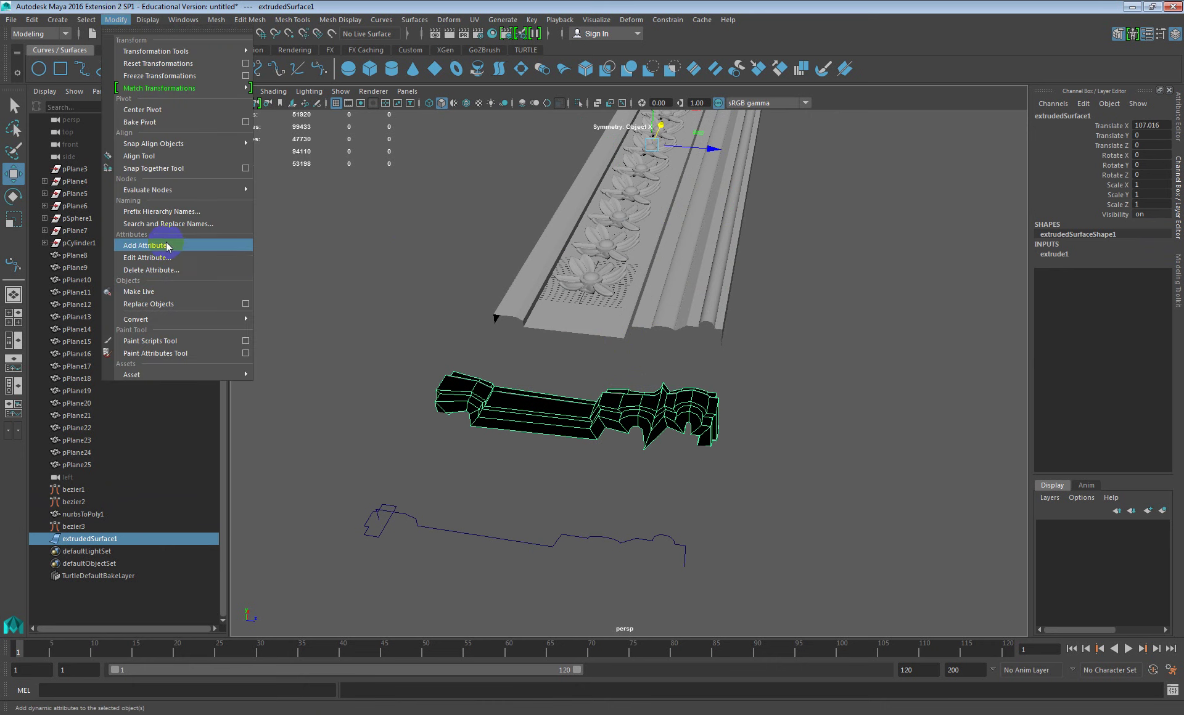
{"action": "left_click", "coordinate": [247, 319]}
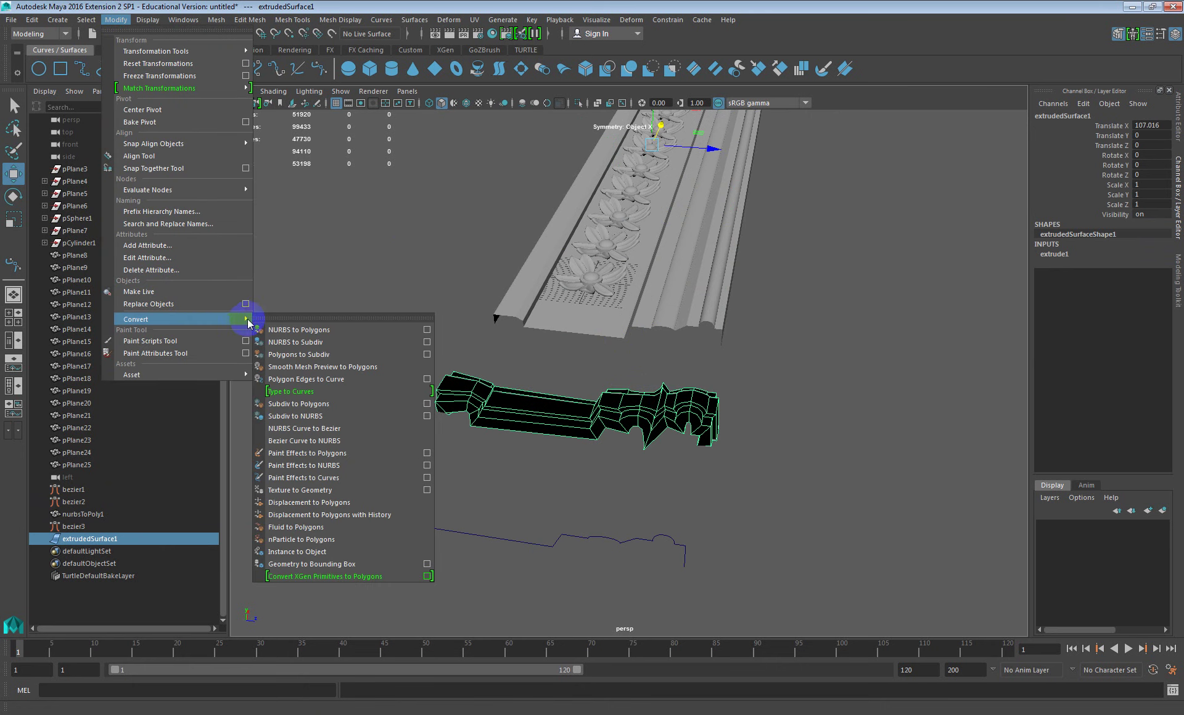
{"action": "left_click", "coordinate": [427, 330]}
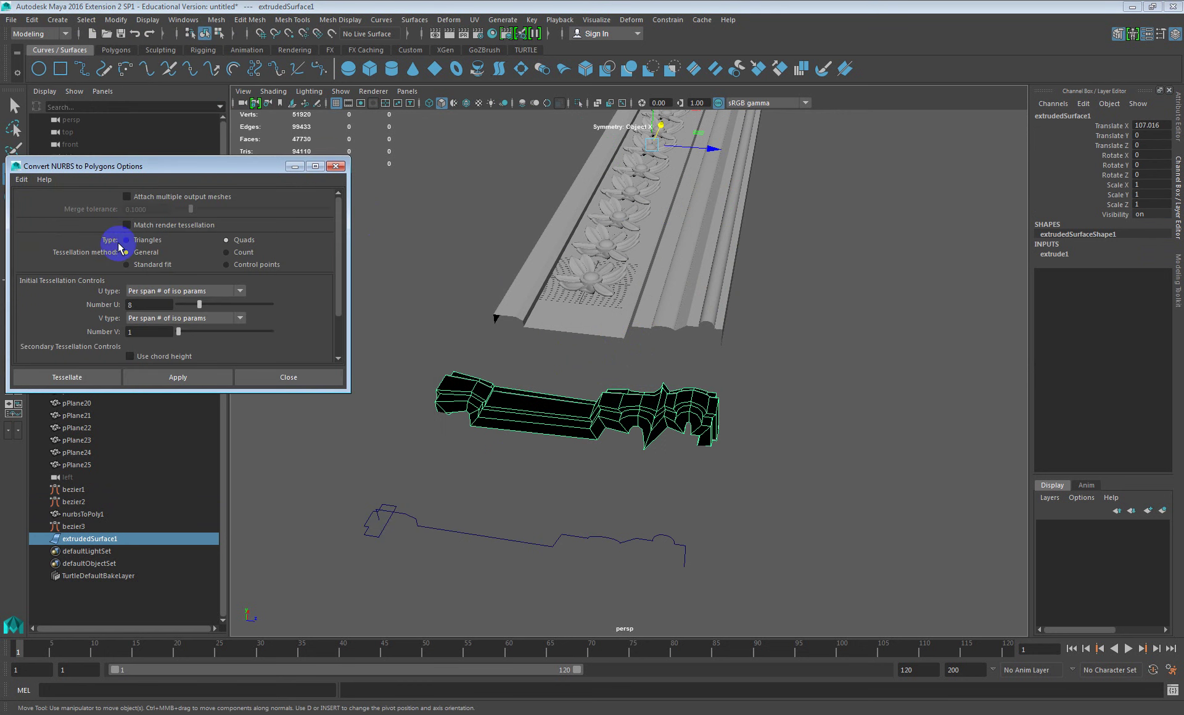
{"action": "left_click", "coordinate": [227, 252]}
{"action": "left_click", "coordinate": [177, 378]}
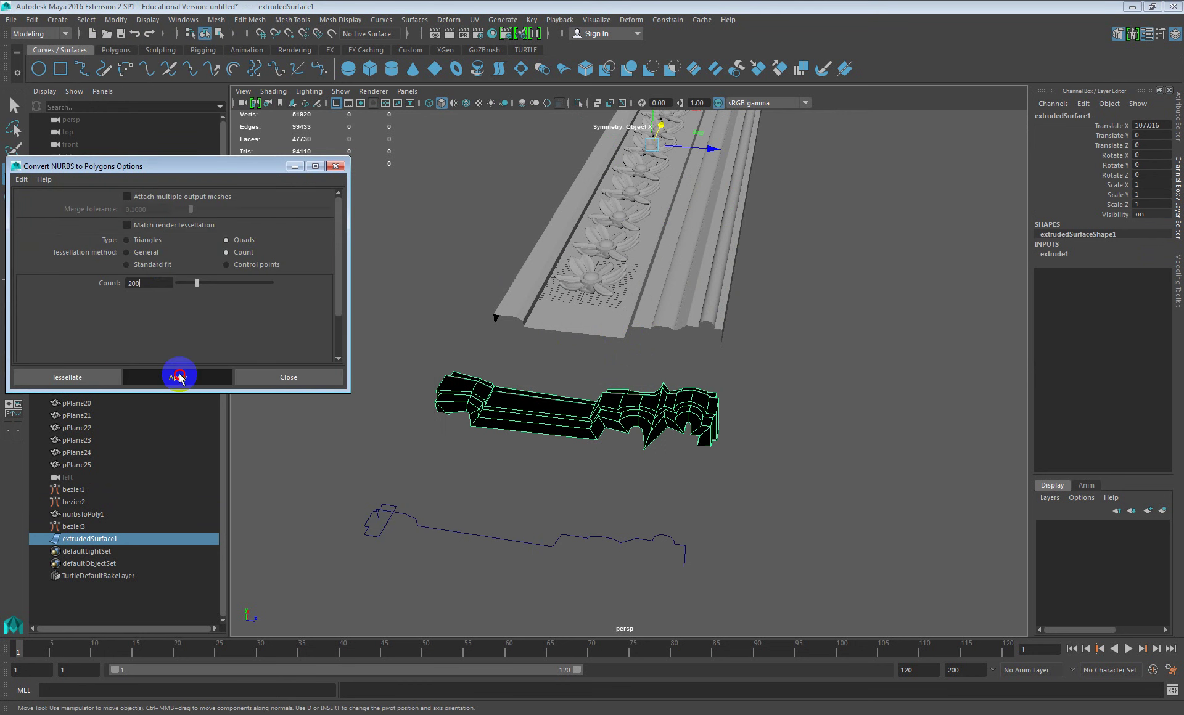
Examine the tessellation and shape of the converted polygon mesh from several angles
{"action": "scroll", "coordinate": [573, 425], "scroll_direction": "up", "scroll_amount": 3}
{"action": "scroll", "coordinate": [571, 425], "scroll_direction": "down", "scroll_amount": 2}
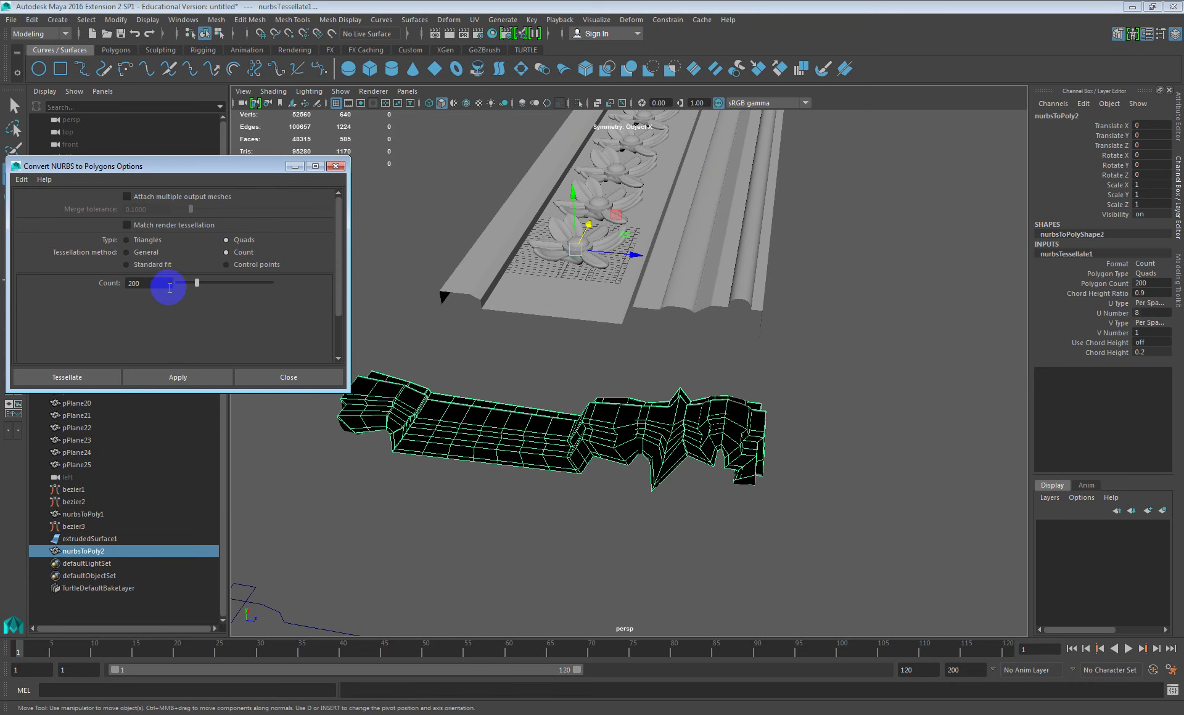
{"action": "middle_click_drag", "start_coordinate": [642, 444], "coordinate": [631, 388], "text": "alt"}
{"action": "scroll", "coordinate": [631, 389], "scroll_direction": "down", "scroll_amount": 3}
{"action": "left_click_drag", "start_coordinate": [631, 389], "coordinate": [617, 432], "text": "alt"}
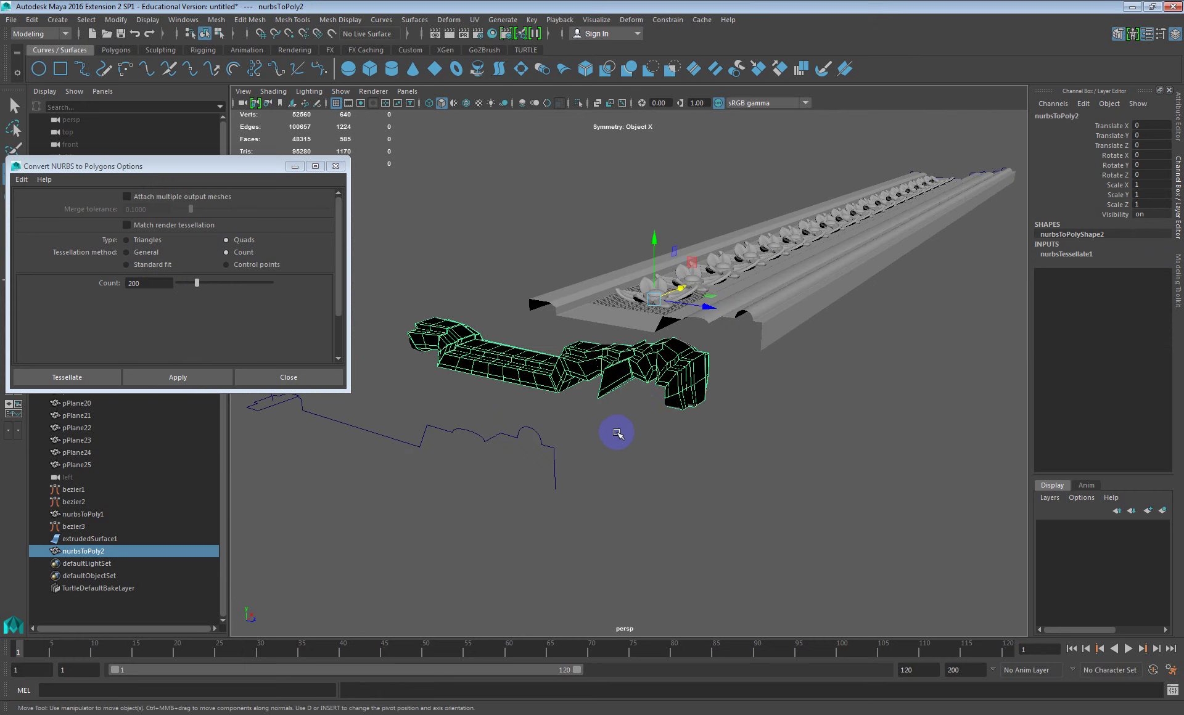
{"action": "left_click_drag", "start_coordinate": [633, 373], "coordinate": [605, 443], "text": "alt"}
{"action": "scroll", "coordinate": [605, 443], "scroll_direction": "up", "scroll_amount": 4}
{"action": "middle_click_drag", "start_coordinate": [605, 443], "coordinate": [640, 395], "text": "alt"}
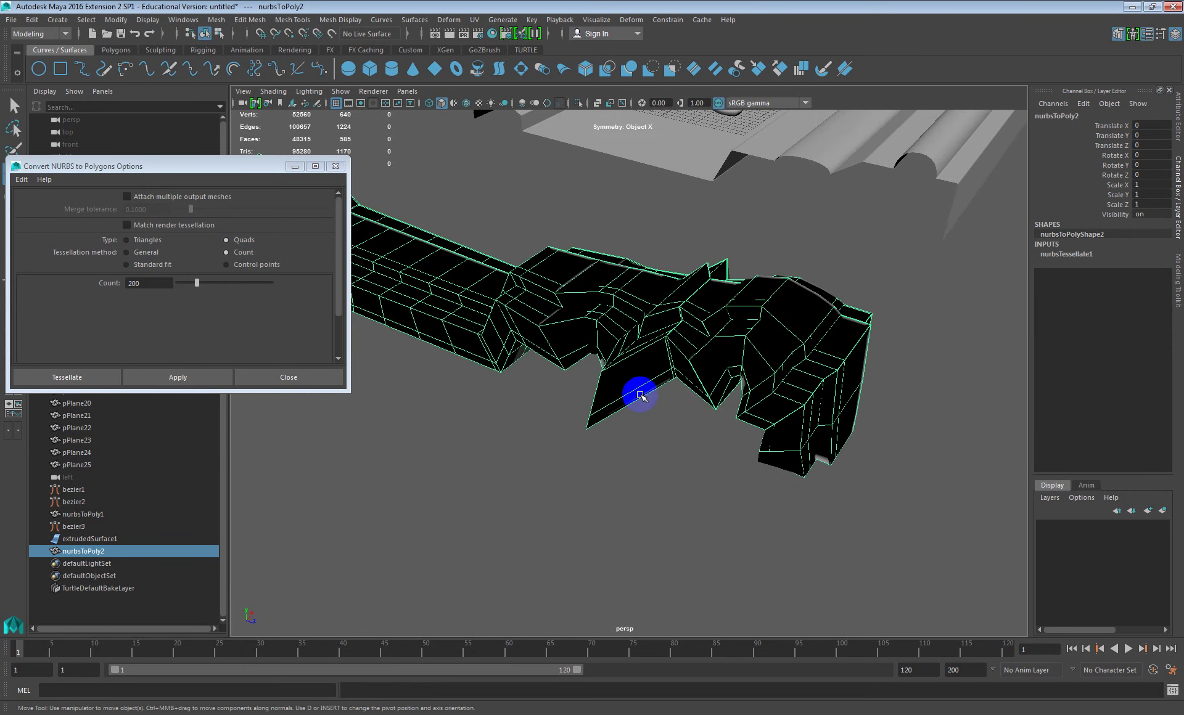
{"action": "scroll", "coordinate": [640, 395], "scroll_direction": "down", "scroll_amount": 5}
{"action": "left_click_drag", "start_coordinate": [640, 395], "coordinate": [637, 410], "text": "alt"}
{"action": "middle_click_drag", "start_coordinate": [626, 515], "coordinate": [633, 437], "text": "alt"}
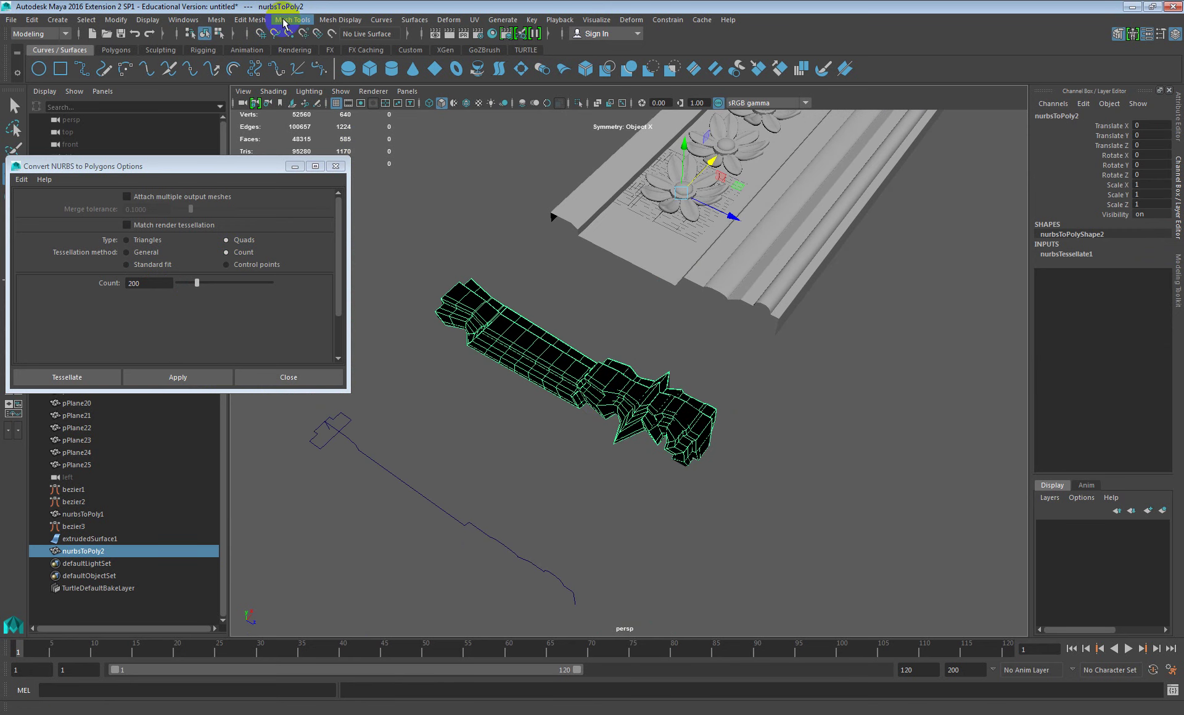
Close the conversion options and reverse the normals of the converted mesh
{"action": "left_click", "coordinate": [335, 167]}
{"action": "left_click", "coordinate": [339, 20]}
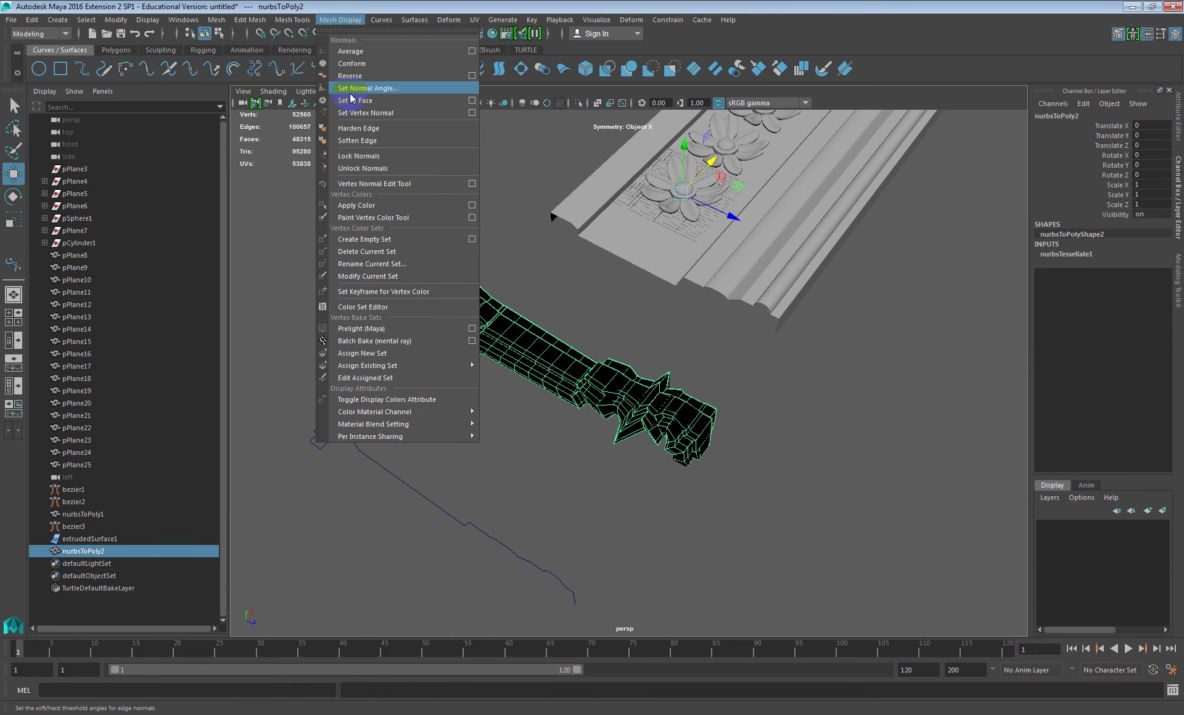
{"action": "left_click", "coordinate": [370, 87]}
{"action": "left_click", "coordinate": [716, 412]}
{"action": "left_click", "coordinate": [643, 402]}
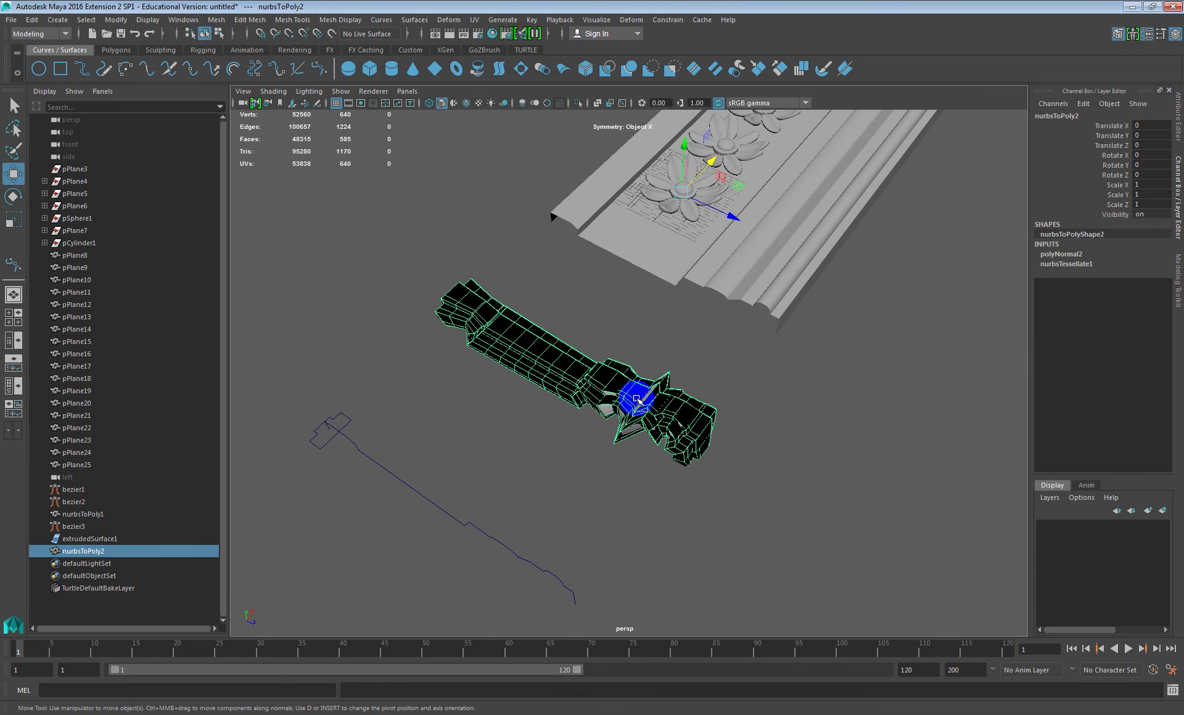
Move the converted mesh clear of the original extruded surface to Translate X 17.505
{"action": "left_click_drag", "start_coordinate": [702, 177], "coordinate": [715, 179]}
{"action": "scroll", "coordinate": [682, 311], "scroll_direction": "up", "scroll_amount": 6}
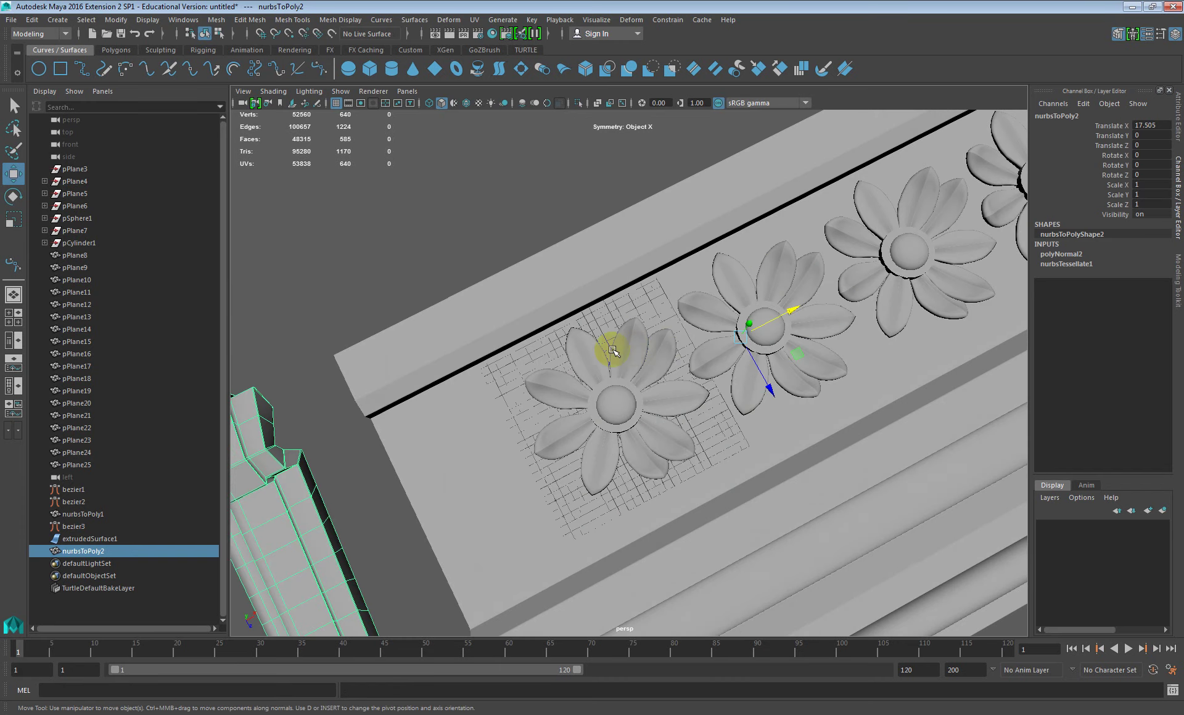
{"action": "scroll", "coordinate": [612, 350], "scroll_direction": "down", "scroll_amount": 8}
{"action": "middle_click_drag", "start_coordinate": [586, 320], "coordinate": [615, 385], "text": "alt"}
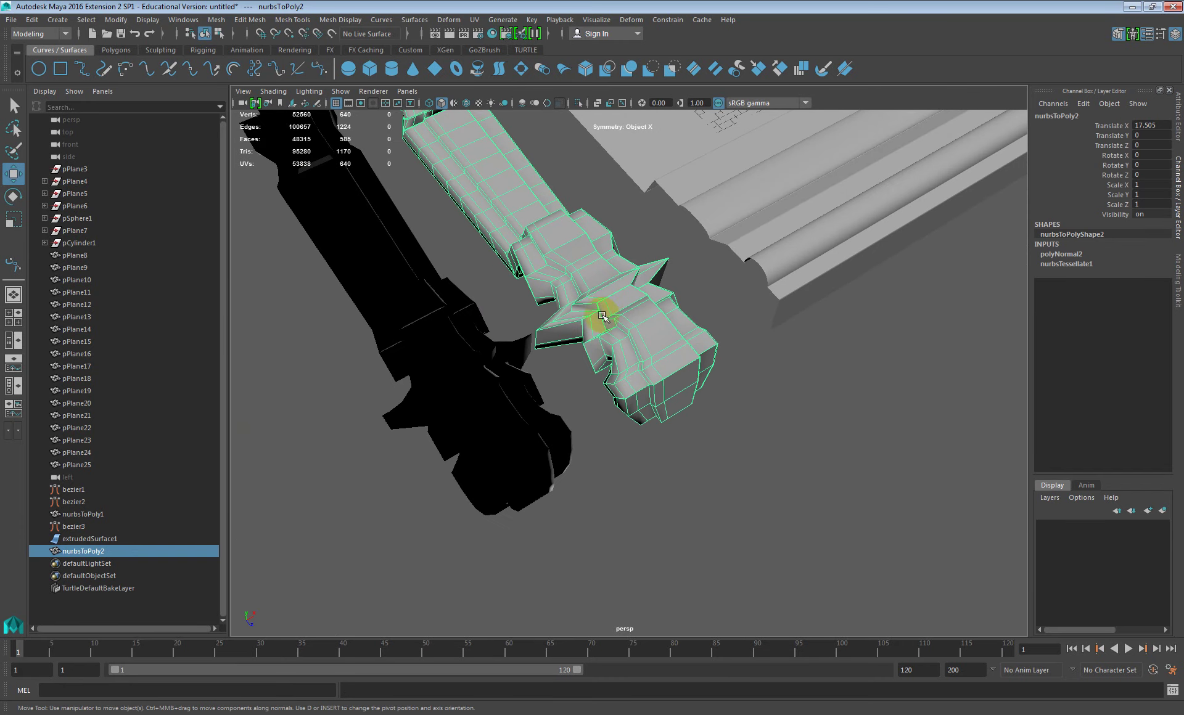
Delete two edge loops around the spiked section of the converted mesh in edge mode
{"action": "right_click_drag", "start_coordinate": [586, 279], "coordinate": [591, 263]}
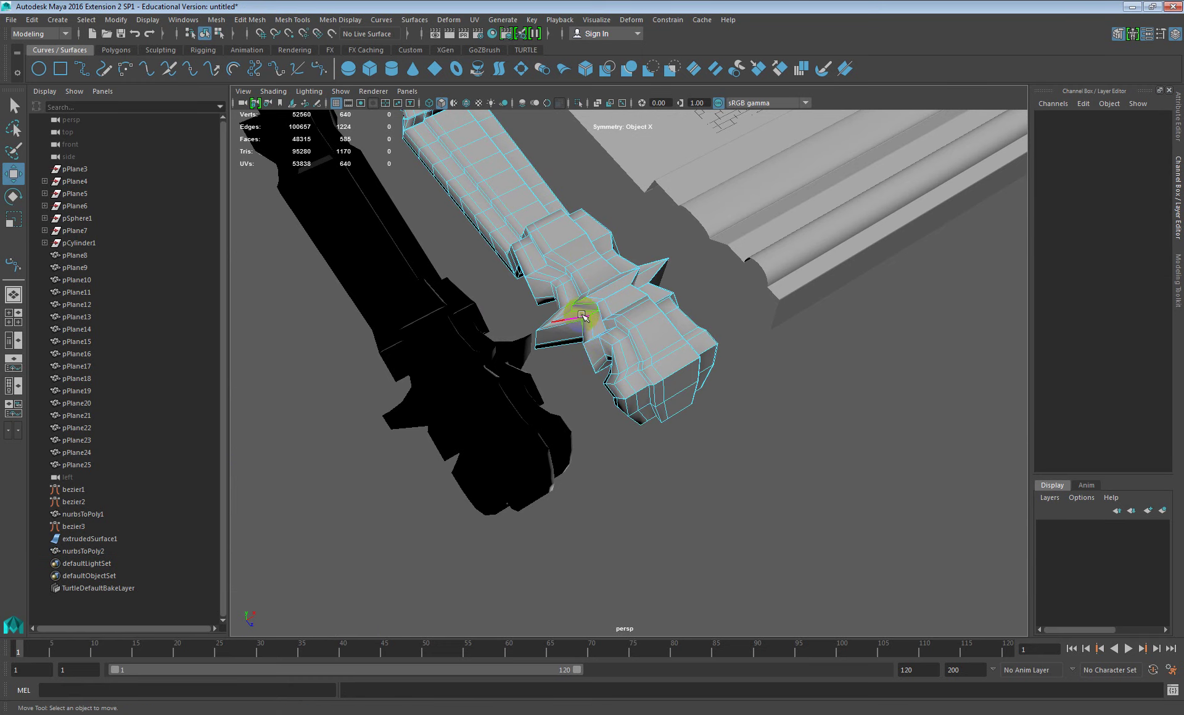
{"action": "scroll", "coordinate": [579, 308], "scroll_direction": "up", "scroll_amount": 4}
{"action": "left_click", "coordinate": [593, 245]}
{"action": "mouse_move", "coordinate": [603, 263]}
{"action": "left_mouse_down", "text": "alt"}
{"action": "mouse_move", "coordinate": [650, 261]}
{"action": "mouse_move", "coordinate": [587, 256]}
{"action": "left_mouse_up", "text": "alt"}
{"action": "scroll", "coordinate": [666, 275], "scroll_direction": "up", "scroll_amount": 4}
{"action": "left_click_drag", "start_coordinate": [654, 274], "coordinate": [679, 275], "text": "alt"}
{"action": "scroll", "coordinate": [702, 297], "scroll_direction": "down", "scroll_amount": 4}
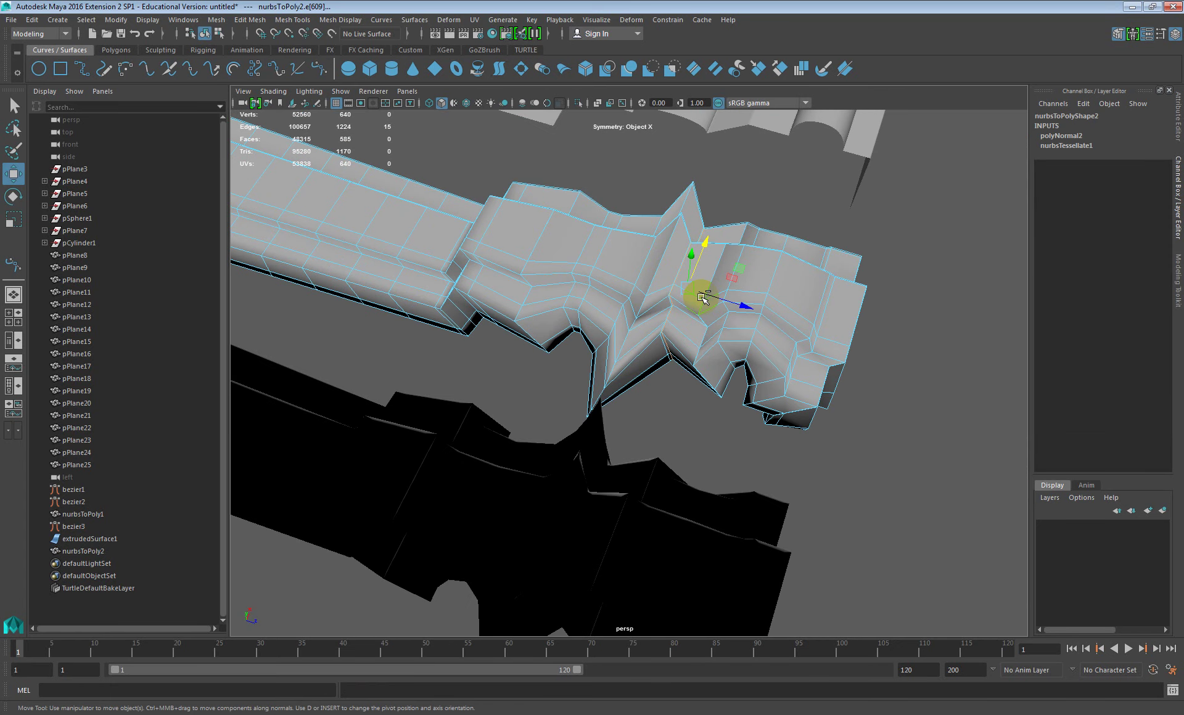
{"action": "key", "text": "Delete"}
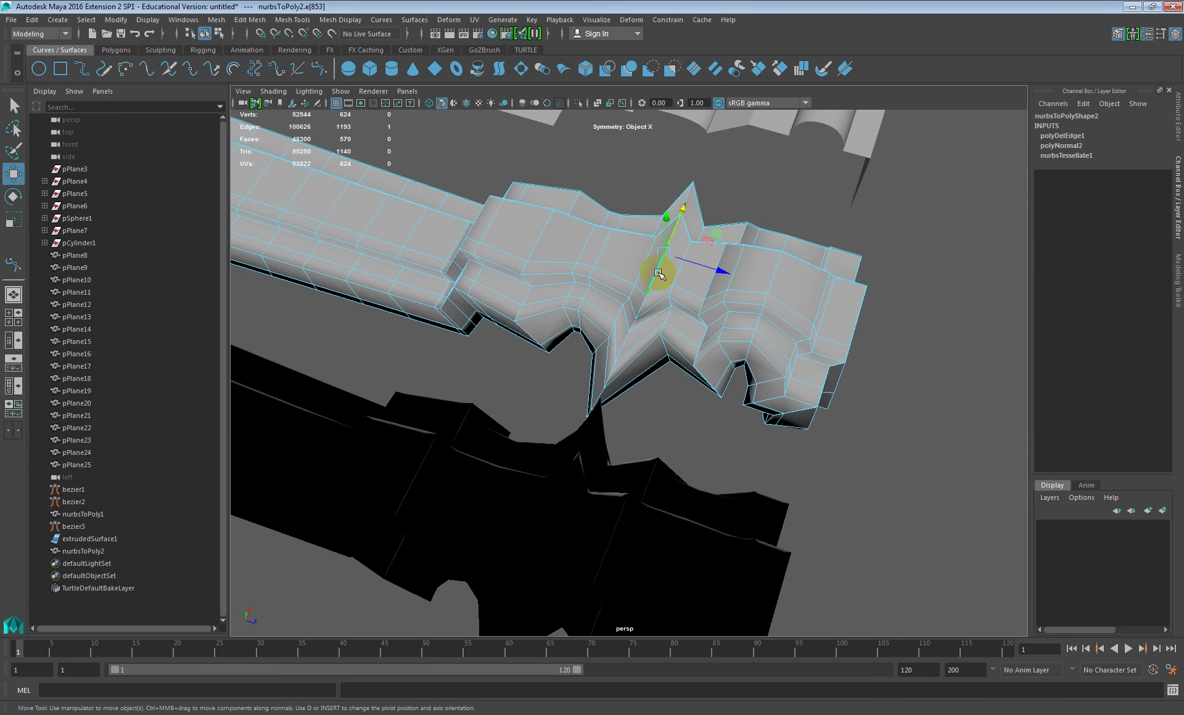
{"action": "key", "text": "Delete"}
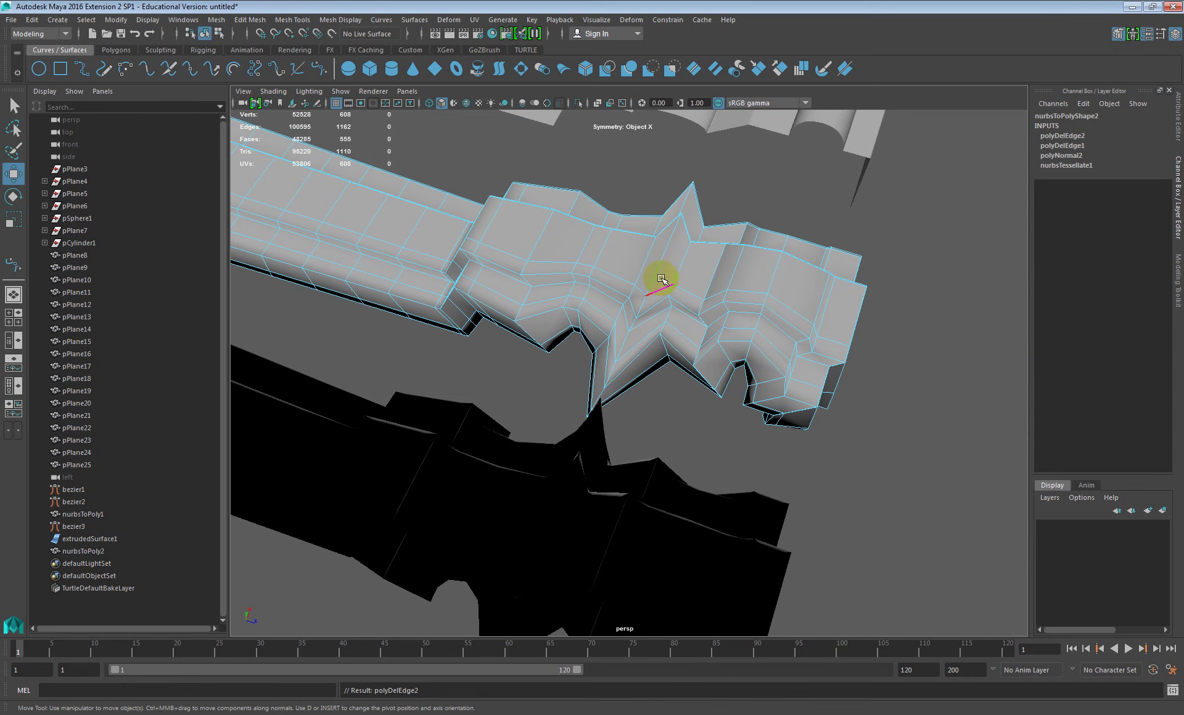
Delete a third edge loop at the spiked section of the converted mesh
{"action": "key", "text": "Delete"}
{"action": "left_click_drag", "start_coordinate": [627, 265], "coordinate": [575, 288], "text": "alt"}
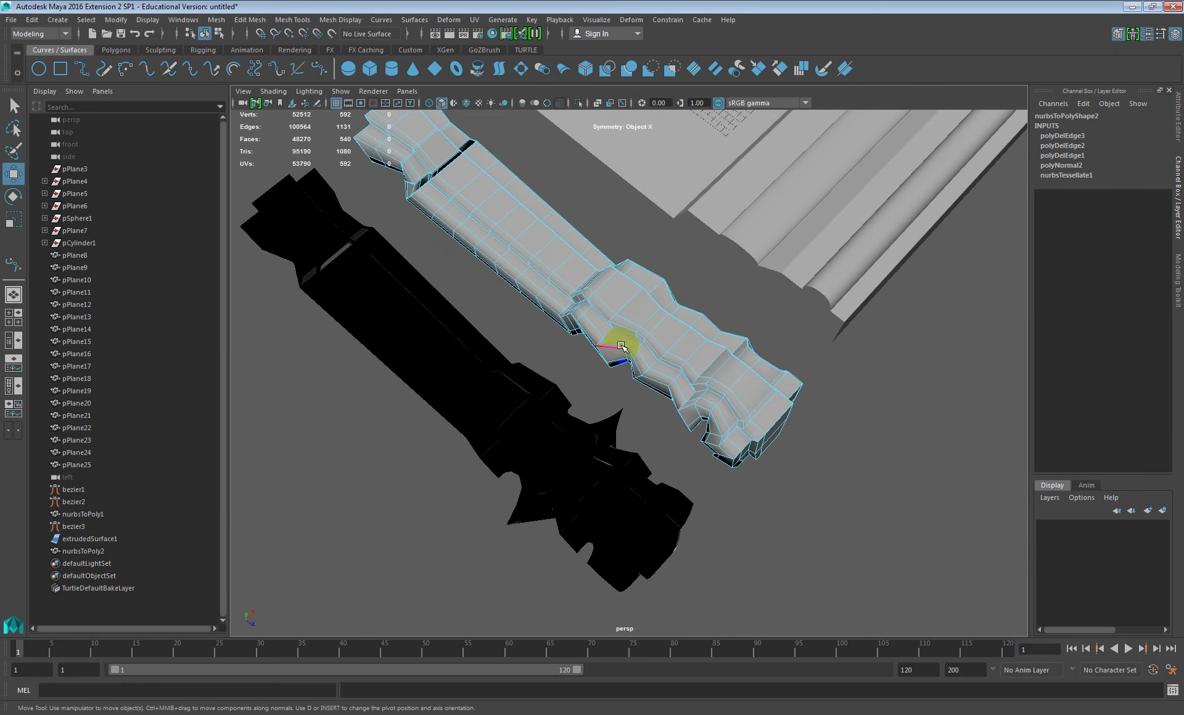
{"action": "scroll", "coordinate": [626, 347], "scroll_direction": "up", "scroll_amount": 3}
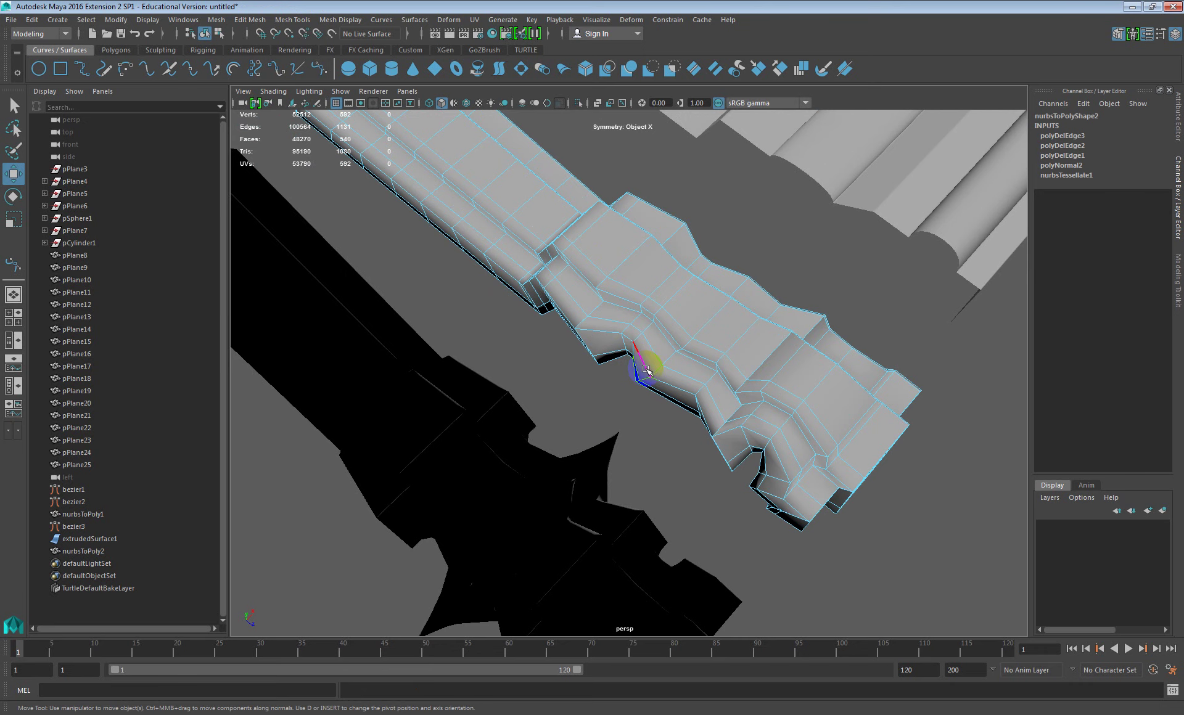
Try to delete the lengthwise edge loop just above the converted mesh's lower edge
{"action": "mouse_move", "coordinate": [646, 368]}
{"action": "middle_mouse_down", "text": "alt"}
{"action": "mouse_move", "coordinate": [658, 338]}
{"action": "mouse_move", "coordinate": [646, 354]}
{"action": "middle_mouse_up", "text": "alt"}
{"action": "left_click_drag", "start_coordinate": [646, 354], "coordinate": [629, 394], "text": "alt"}
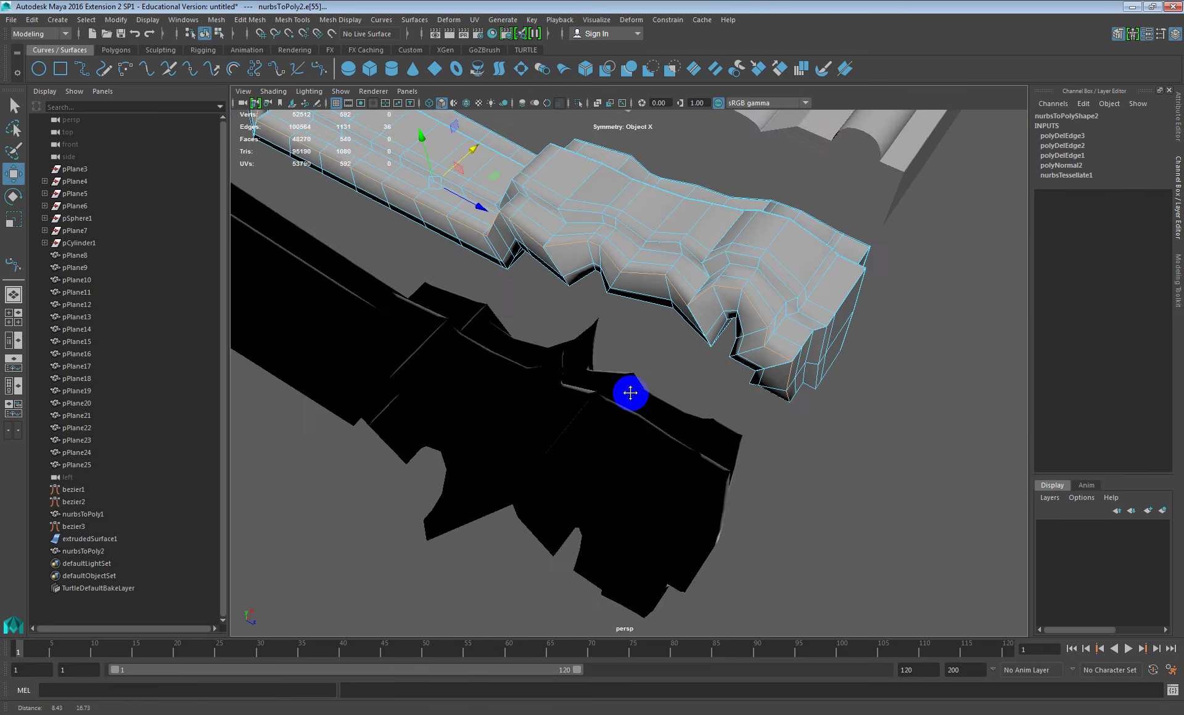
{"action": "middle_click_drag", "start_coordinate": [629, 394], "coordinate": [621, 400], "text": "alt"}
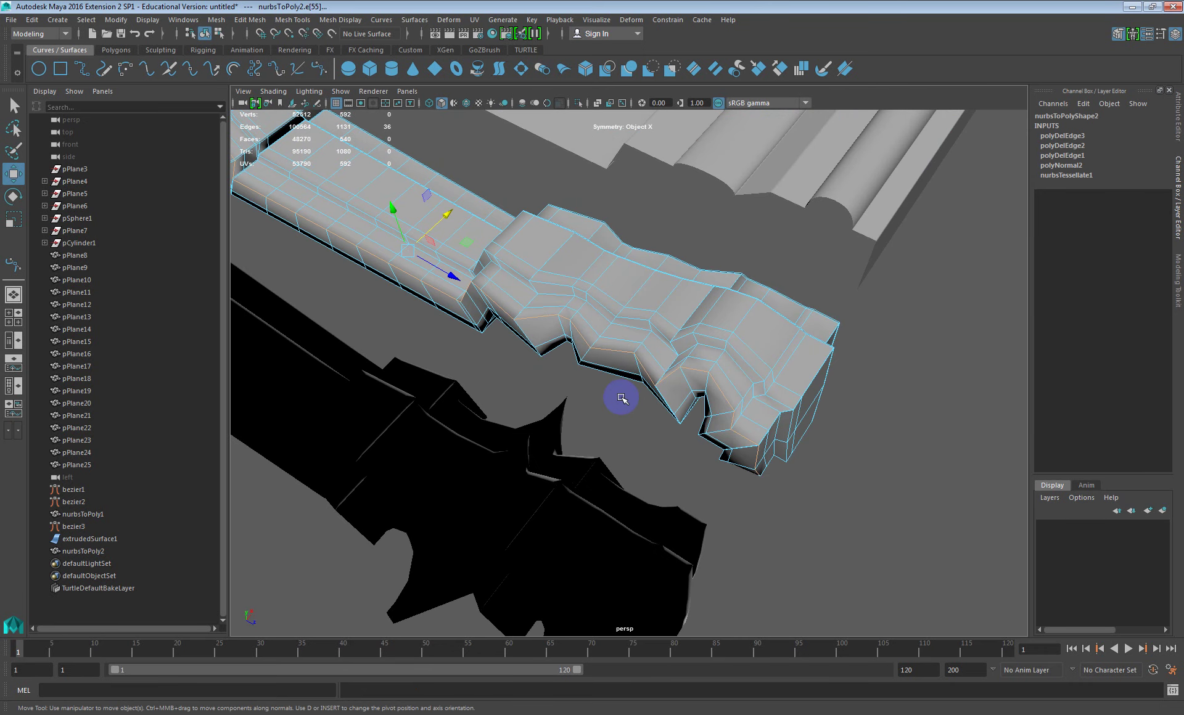
{"action": "key", "text": "Delete"}
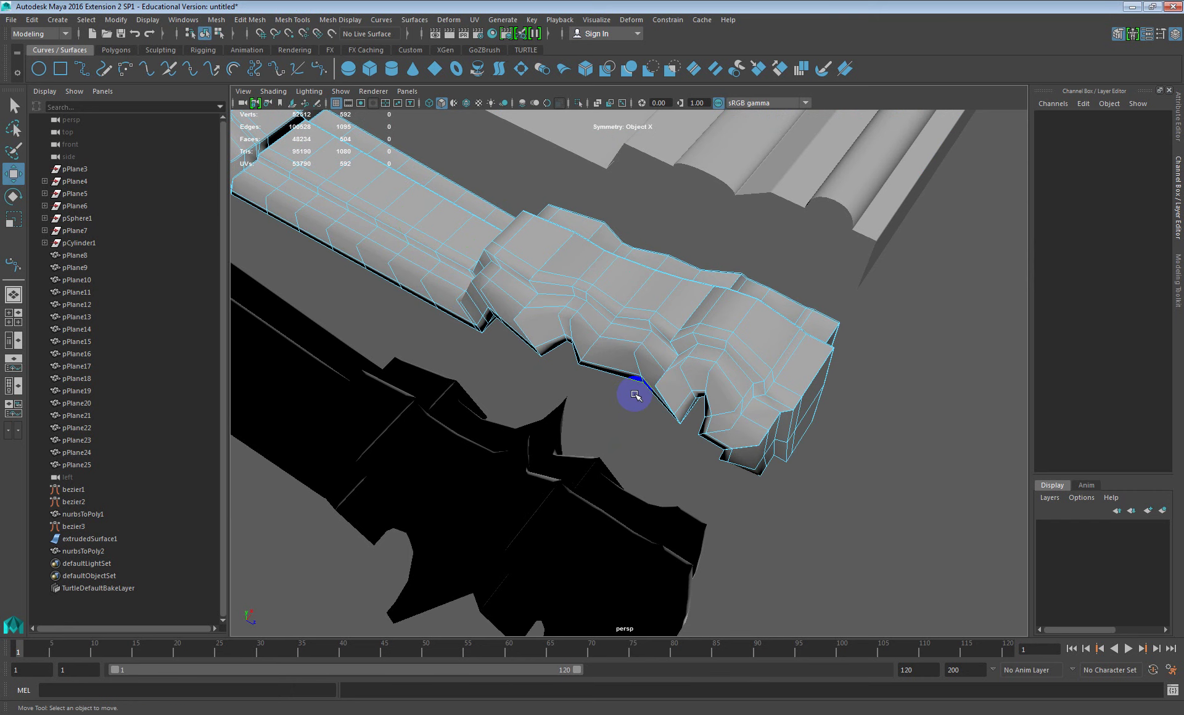
{"action": "scroll", "coordinate": [519, 330], "scroll_direction": "up", "scroll_amount": 4}
{"action": "scroll", "coordinate": [503, 313], "scroll_direction": "down", "scroll_amount": 4}
{"action": "middle_click_drag", "start_coordinate": [488, 295], "coordinate": [553, 325], "text": "alt"}
{"action": "scroll", "coordinate": [568, 333], "scroll_direction": "up", "scroll_amount": 4}
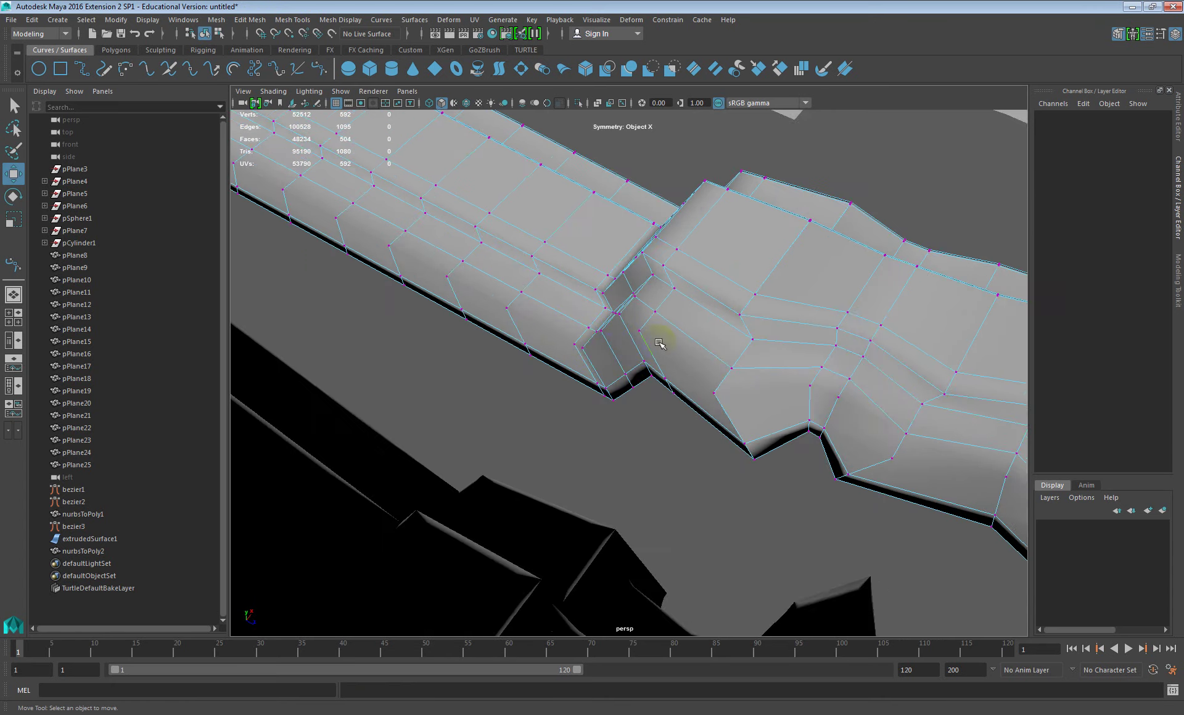
{"action": "left_click_drag", "start_coordinate": [658, 343], "coordinate": [628, 378], "text": "alt"}
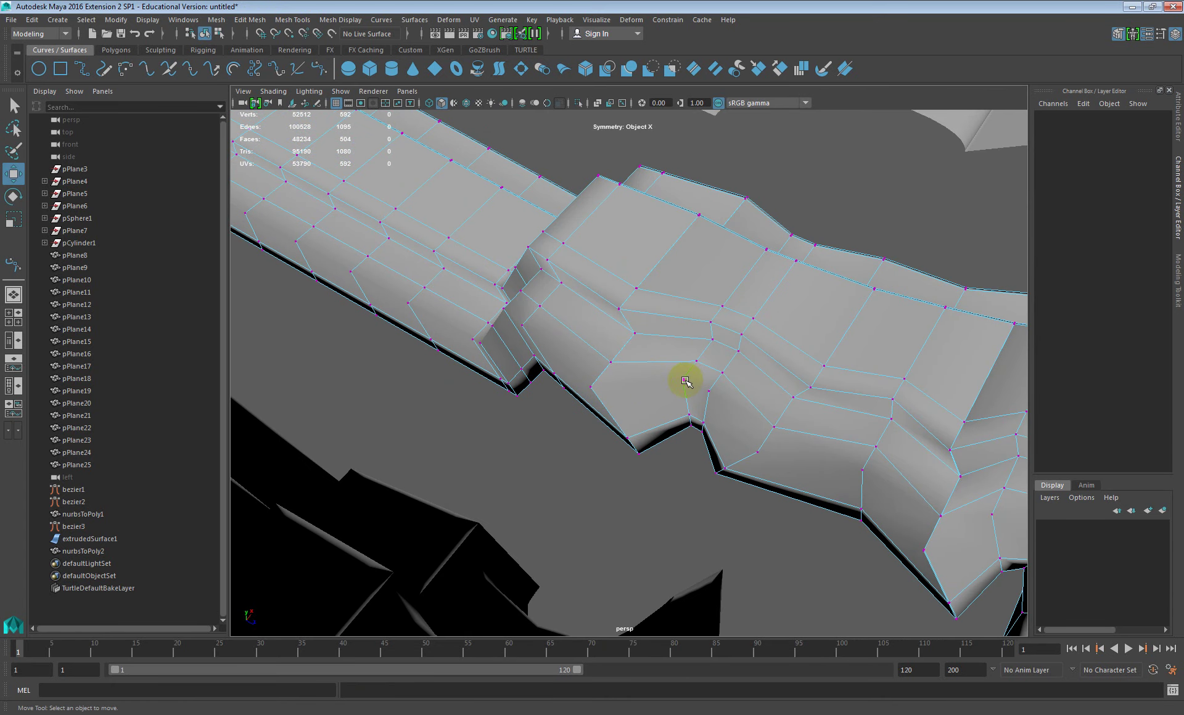
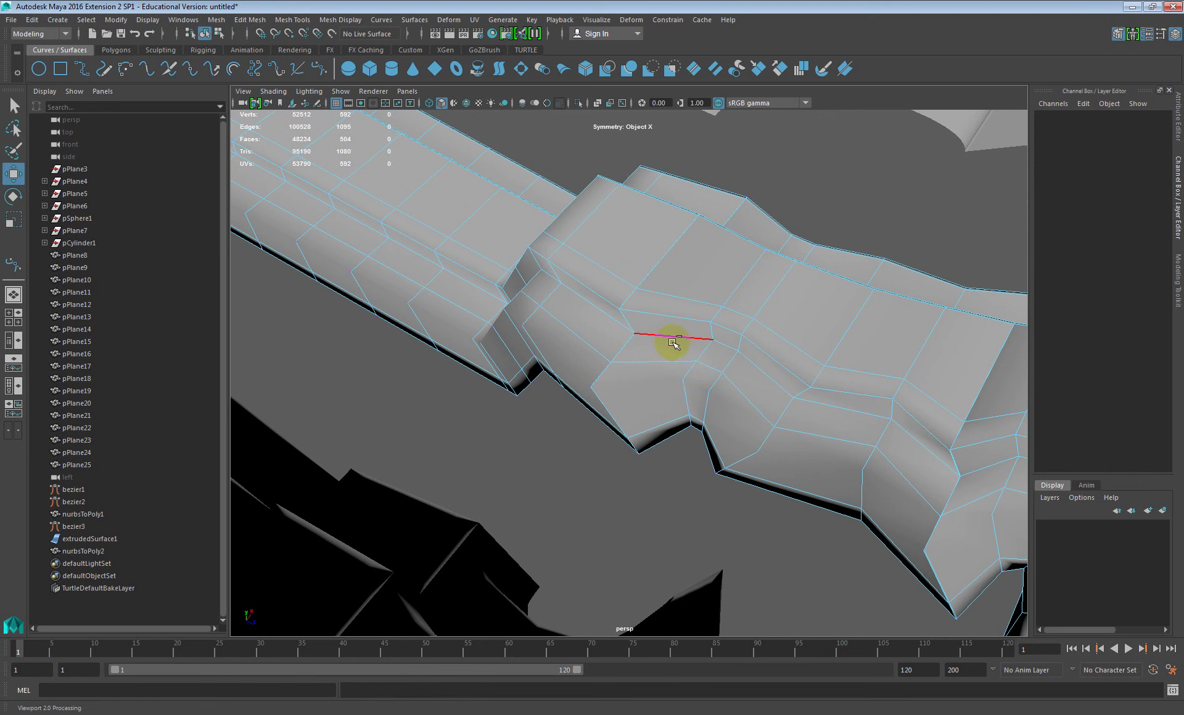
{"action": "key", "text": "ctrl+z"}
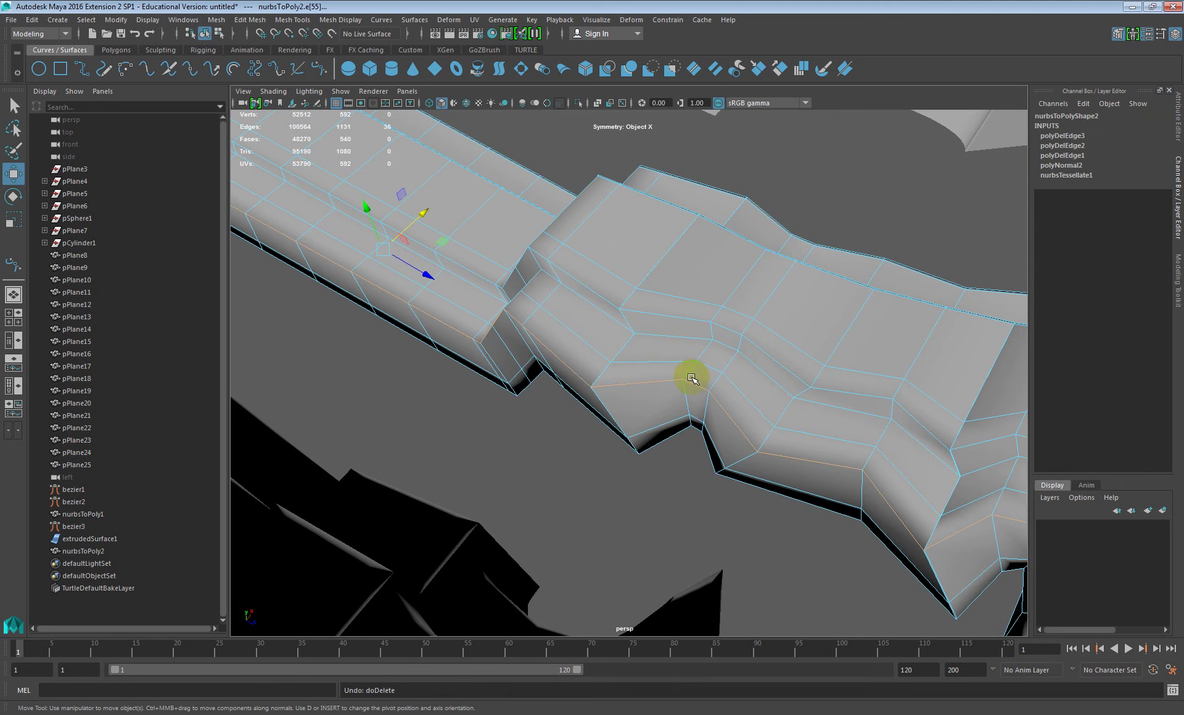
Try to shift the selected lengthwise edge loop along X toward the molding
{"action": "scroll", "coordinate": [686, 372], "scroll_direction": "down", "scroll_amount": 3}
{"action": "left_click_drag", "start_coordinate": [686, 373], "coordinate": [618, 380], "text": "alt"}
{"action": "middle_click_drag", "start_coordinate": [619, 380], "coordinate": [626, 349], "text": "alt"}
{"action": "left_click_drag", "start_coordinate": [625, 347], "coordinate": [563, 349], "text": "alt"}
{"action": "scroll", "coordinate": [563, 349], "scroll_direction": "down", "scroll_amount": 4}
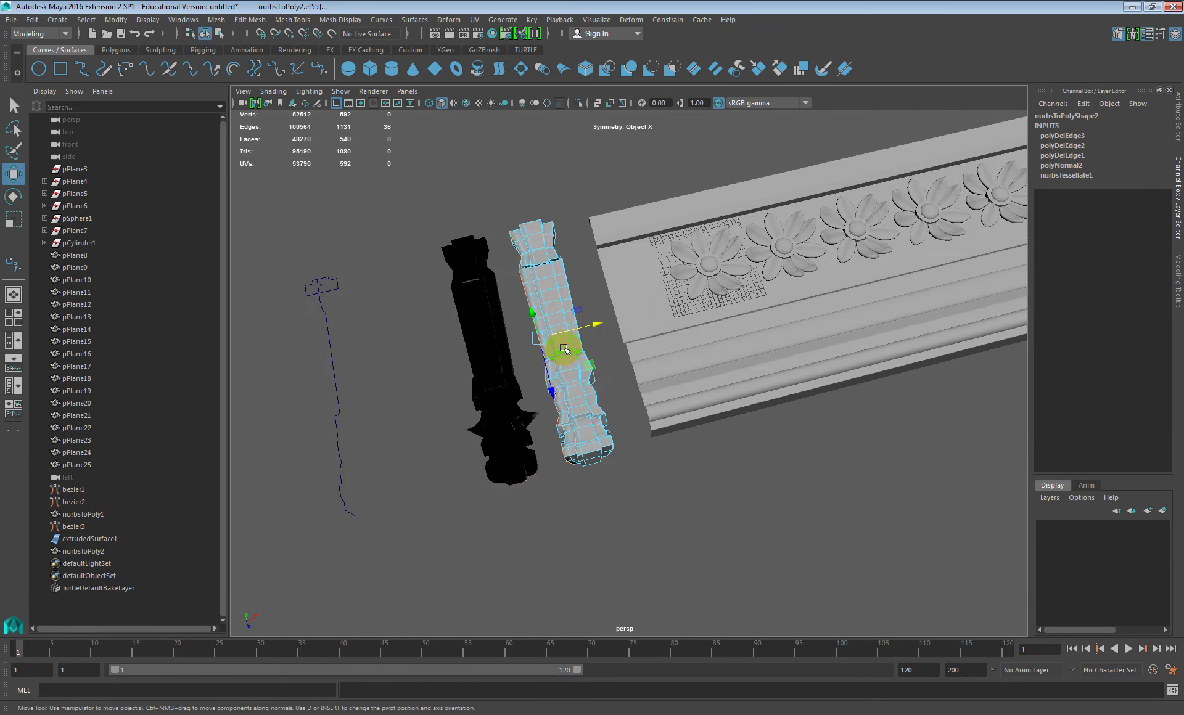
{"action": "middle_click_drag", "start_coordinate": [563, 349], "coordinate": [476, 333], "text": "alt"}
{"action": "left_click_drag", "start_coordinate": [481, 323], "coordinate": [520, 322]}
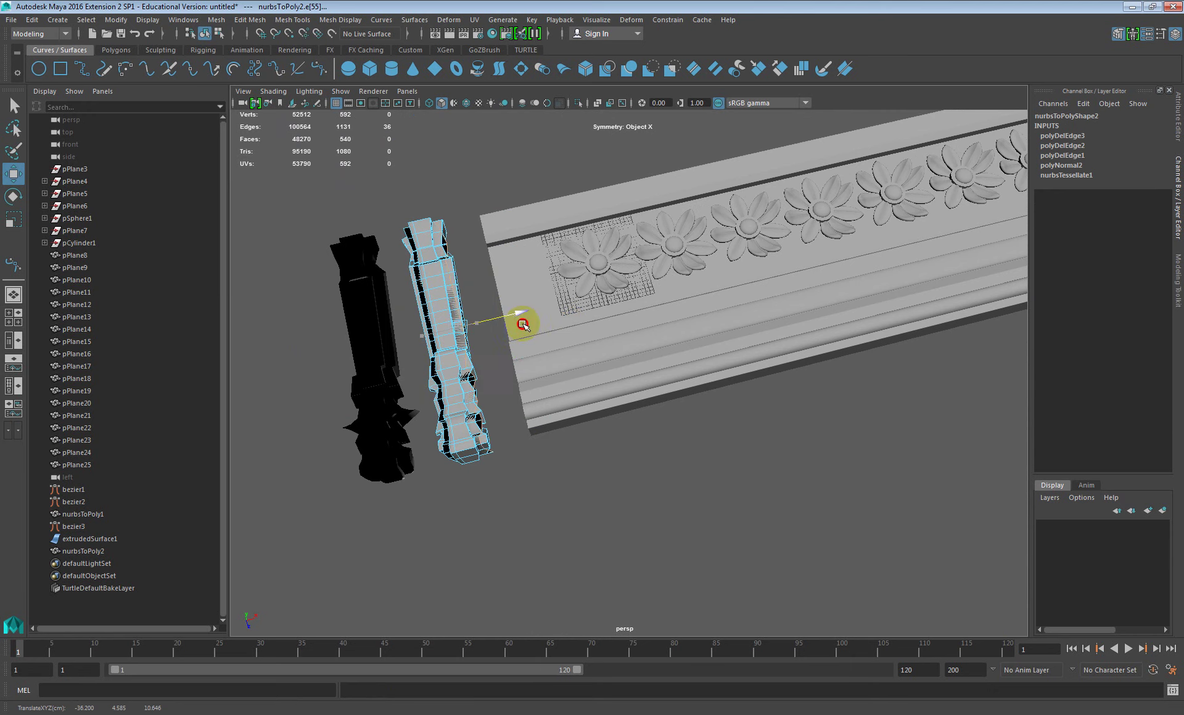
Delete the middle lengthwise strip of faces on the back of the converted mesh in face mode
{"action": "left_click_drag", "start_coordinate": [455, 338], "coordinate": [612, 364], "text": "alt"}
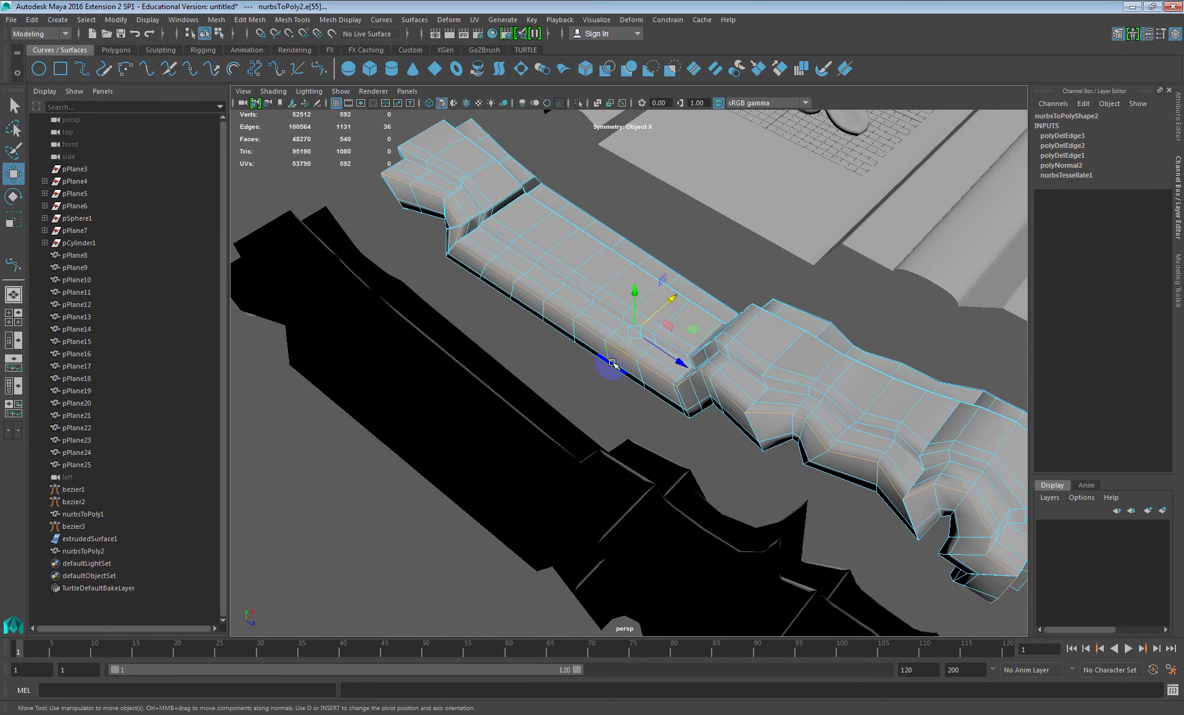
{"action": "left_click_drag", "start_coordinate": [579, 322], "coordinate": [500, 345], "text": "alt"}
{"action": "middle_click_drag", "start_coordinate": [501, 346], "coordinate": [526, 325], "text": "alt"}
{"action": "right_click_drag", "start_coordinate": [526, 325], "coordinate": [629, 426], "text": "alt"}
{"action": "left_click_drag", "start_coordinate": [629, 426], "coordinate": [585, 249], "text": "alt"}
{"action": "middle_click_drag", "start_coordinate": [586, 249], "coordinate": [602, 336], "text": "alt"}
{"action": "mouse_move", "coordinate": [601, 336]}
{"action": "left_mouse_down", "text": "alt"}
{"action": "mouse_move", "coordinate": [624, 354]}
{"action": "mouse_move", "coordinate": [586, 343]}
{"action": "left_mouse_up", "text": "alt"}
{"action": "middle_click_drag", "start_coordinate": [589, 203], "coordinate": [603, 309], "text": "alt"}
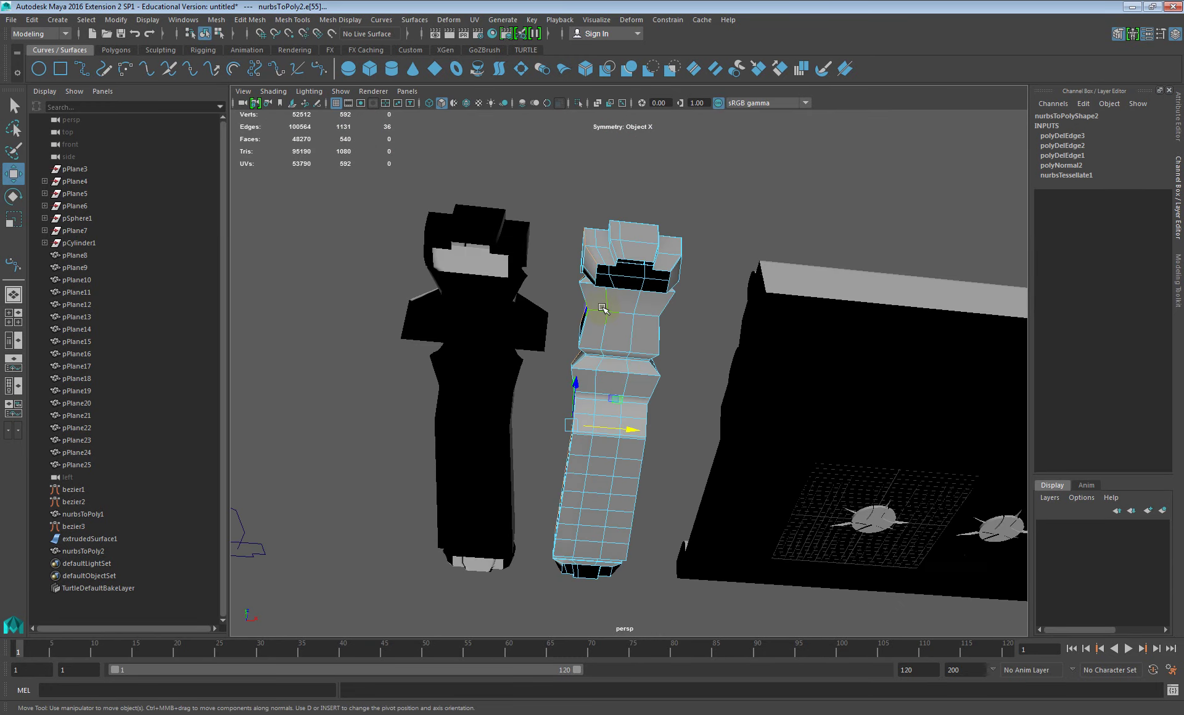
{"action": "right_click_drag", "start_coordinate": [625, 235], "coordinate": [626, 299]}
{"action": "left_click", "coordinate": [625, 301]}
{"action": "left_click_drag", "start_coordinate": [625, 301], "coordinate": [582, 398], "text": "alt"}
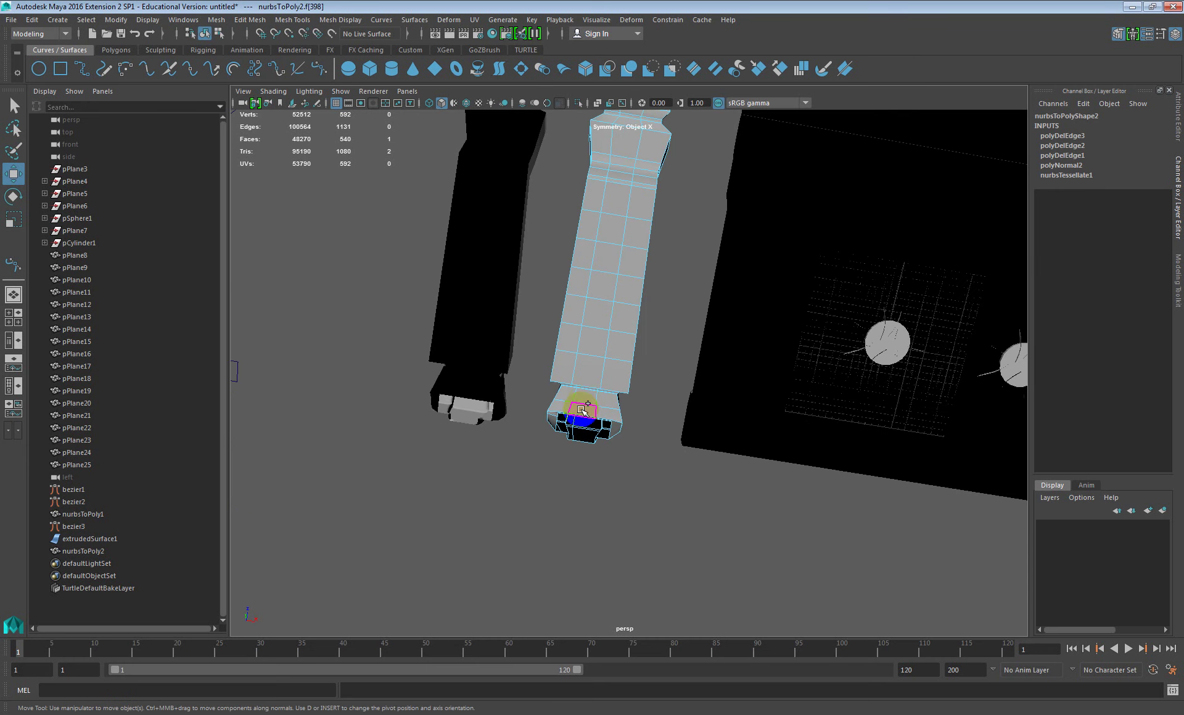
{"action": "left_click_drag", "start_coordinate": [602, 322], "coordinate": [597, 268], "text": "alt"}
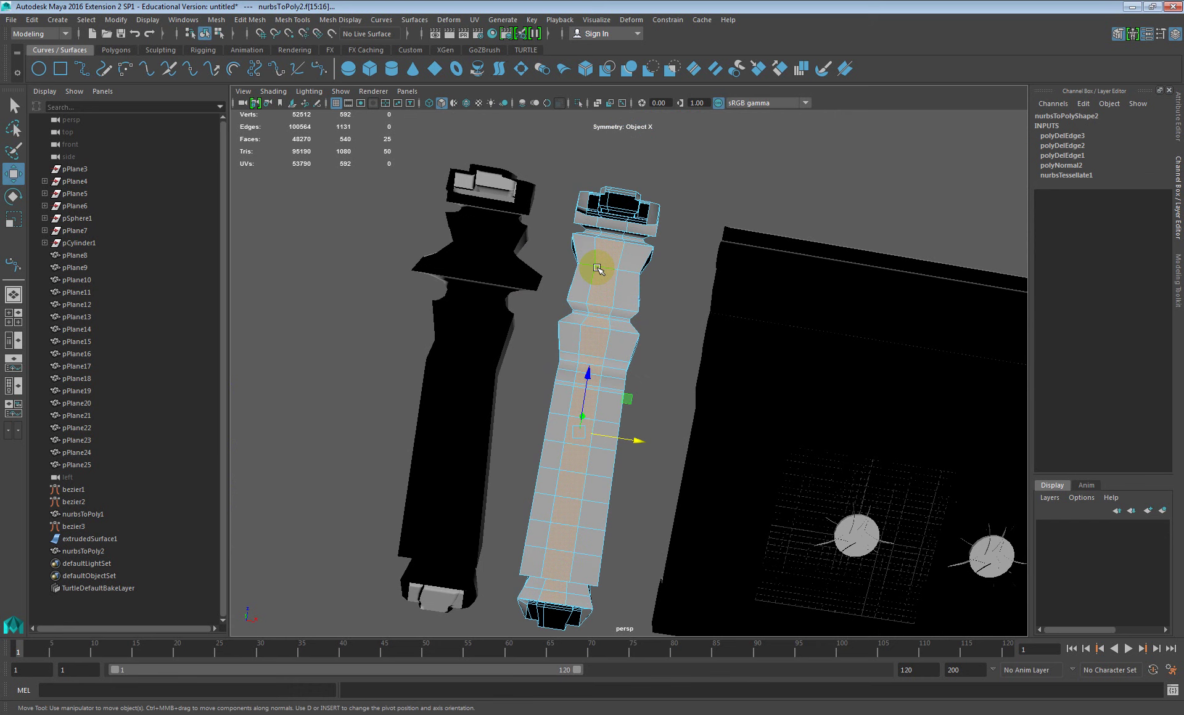
{"action": "key", "text": "Delete"}
Delete the two remaining face strips on either side of the gap in the mesh's back
{"action": "left_click", "coordinate": [632, 251]}
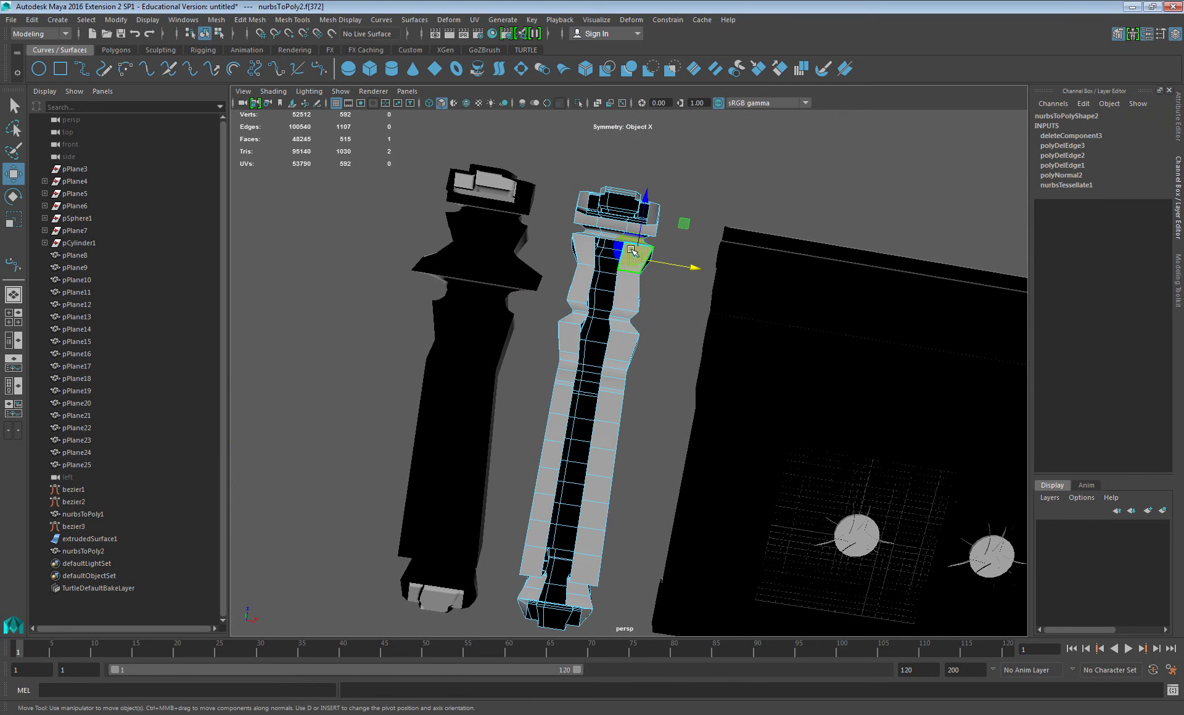
{"action": "double_click", "coordinate": [628, 290], "text": "shift"}
{"action": "key", "text": "Delete"}
{"action": "double_click", "coordinate": [580, 274]}
{"action": "key", "text": "Delete"}
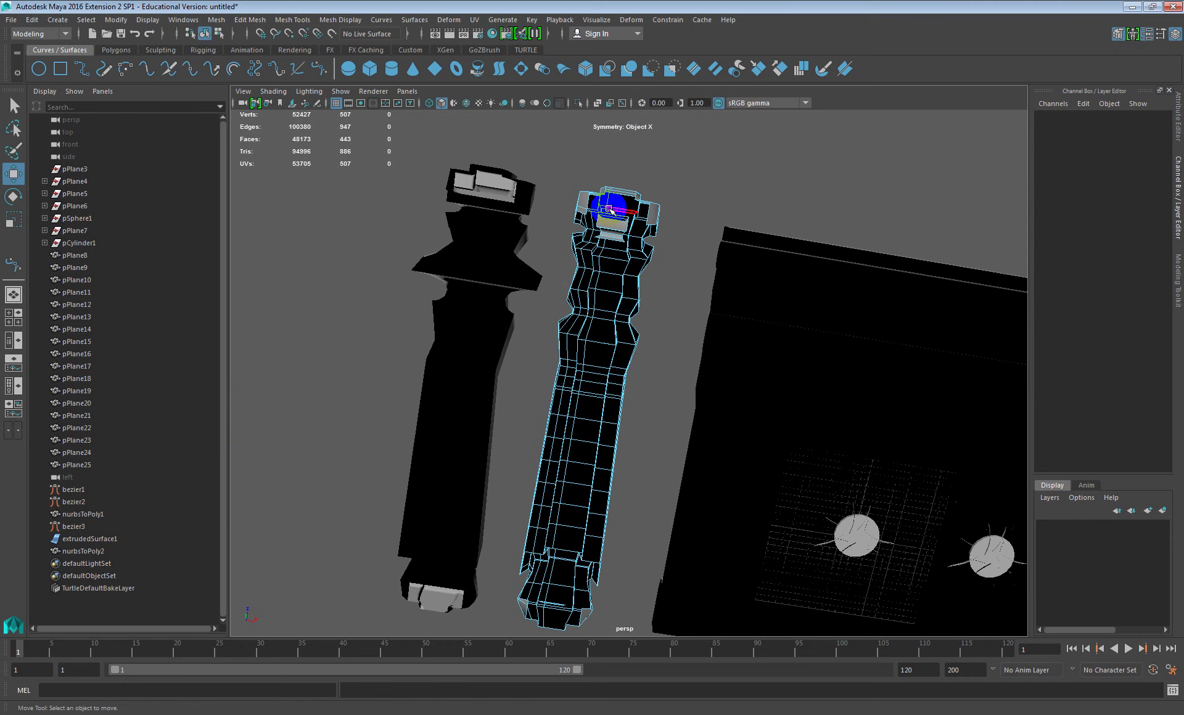
Delete the leftover back faces inside the stepped end of the mesh
{"action": "left_click", "coordinate": [612, 227]}
{"action": "key", "text": "Delete"}
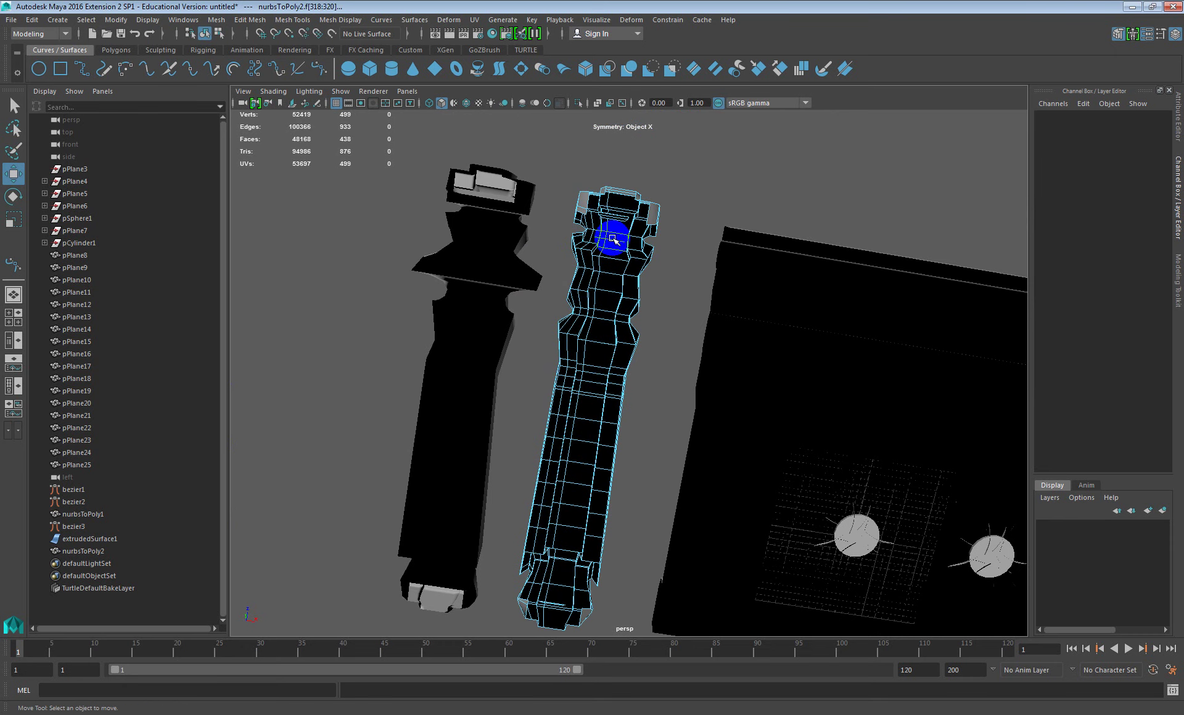
{"action": "scroll", "coordinate": [617, 223], "scroll_direction": "up", "scroll_amount": 5}
{"action": "middle_click_drag", "start_coordinate": [605, 131], "coordinate": [613, 280], "text": "alt"}
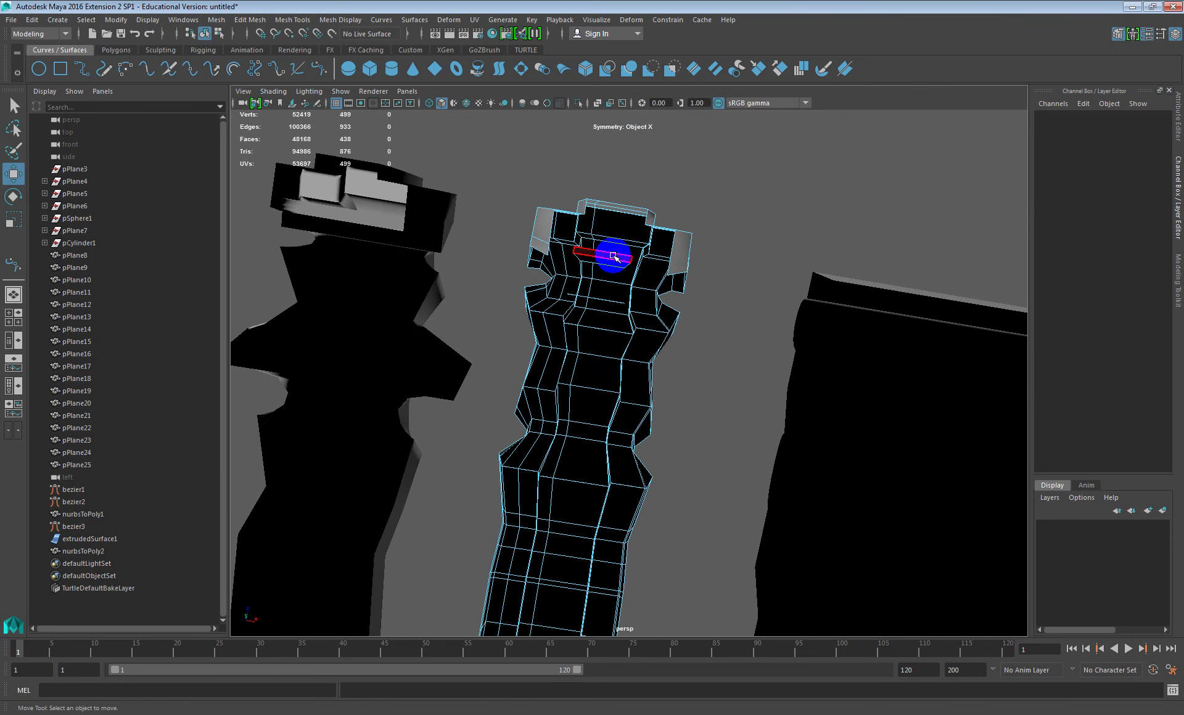
{"action": "left_click", "coordinate": [612, 263]}
{"action": "key", "text": "Delete"}
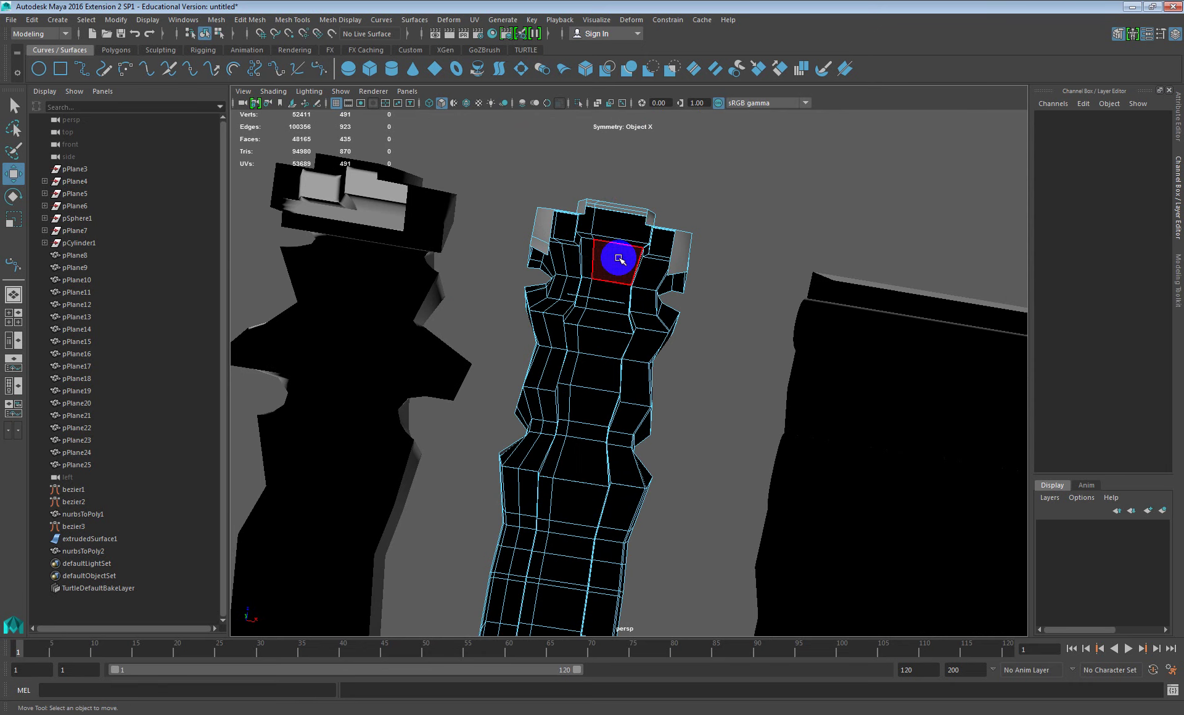
Try to flatten the lengthwise face loop on the mesh's side by scaling it to 0 in X
{"action": "scroll", "coordinate": [623, 259], "scroll_direction": "down", "scroll_amount": 5}
{"action": "left_click_drag", "start_coordinate": [627, 334], "coordinate": [683, 372], "text": "alt"}
{"action": "left_click_drag", "start_coordinate": [692, 376], "coordinate": [615, 331], "text": "alt"}
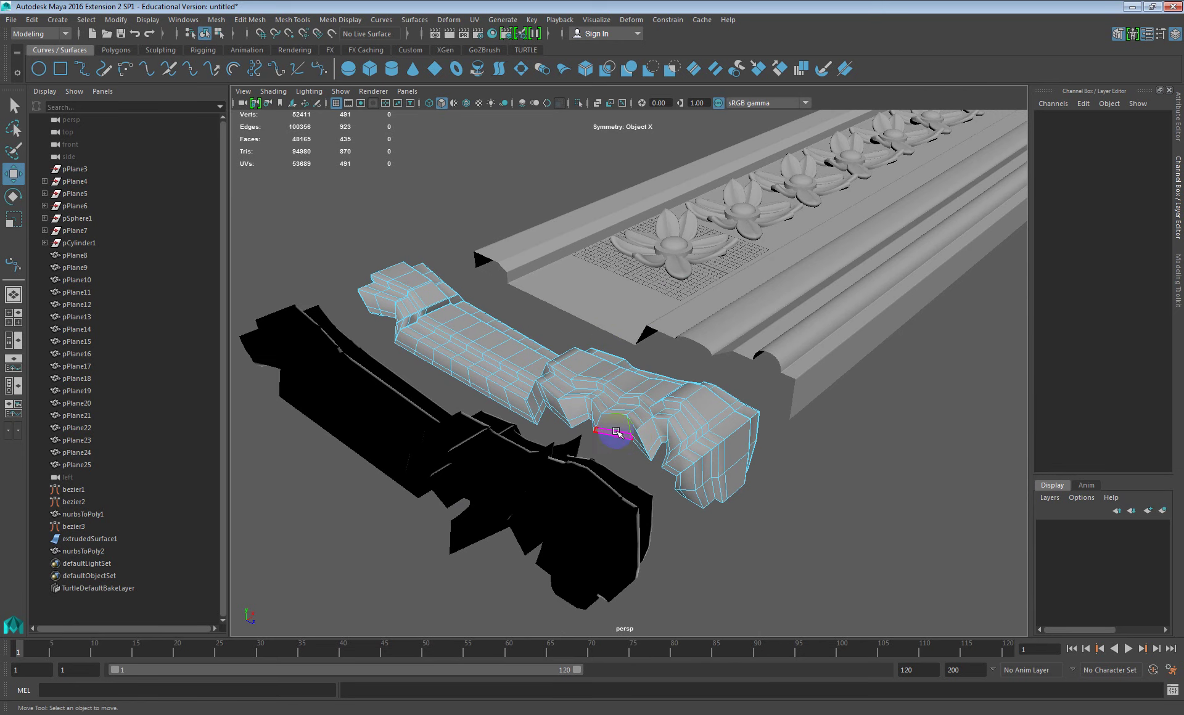
{"action": "double_click", "coordinate": [615, 423]}
{"action": "double_click", "coordinate": [594, 415]}
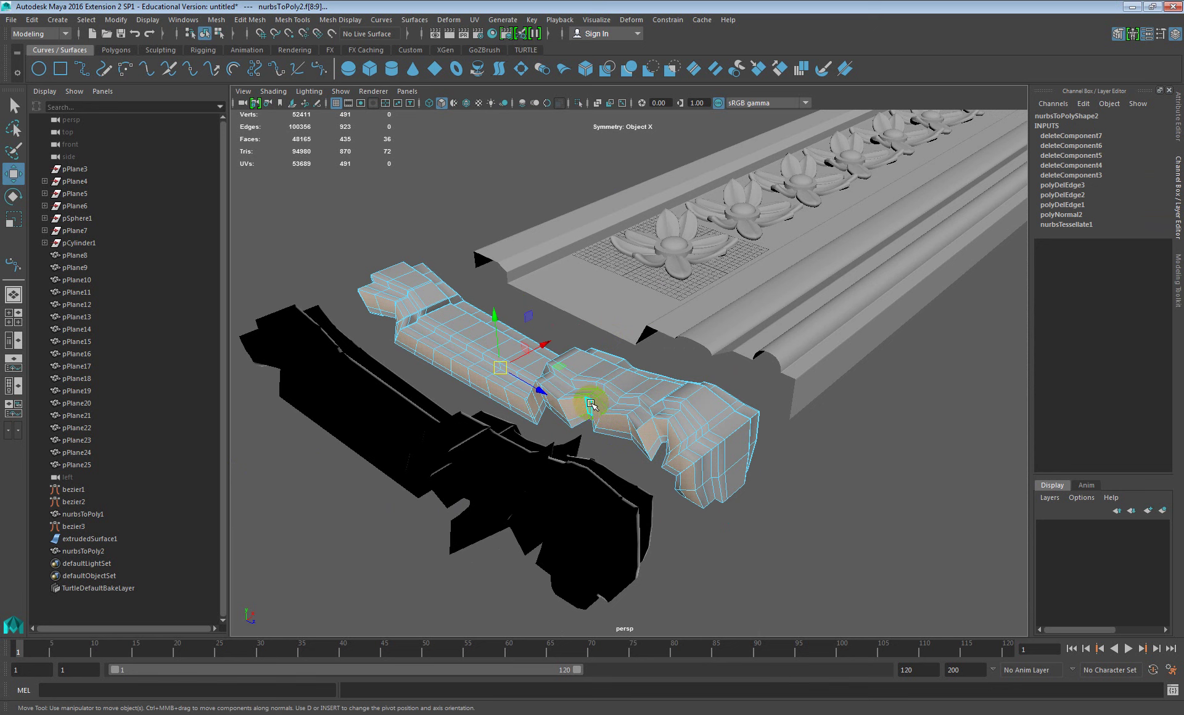
{"action": "key", "text": "r"}
{"action": "left_click_drag", "start_coordinate": [546, 344], "coordinate": [343, 364]}
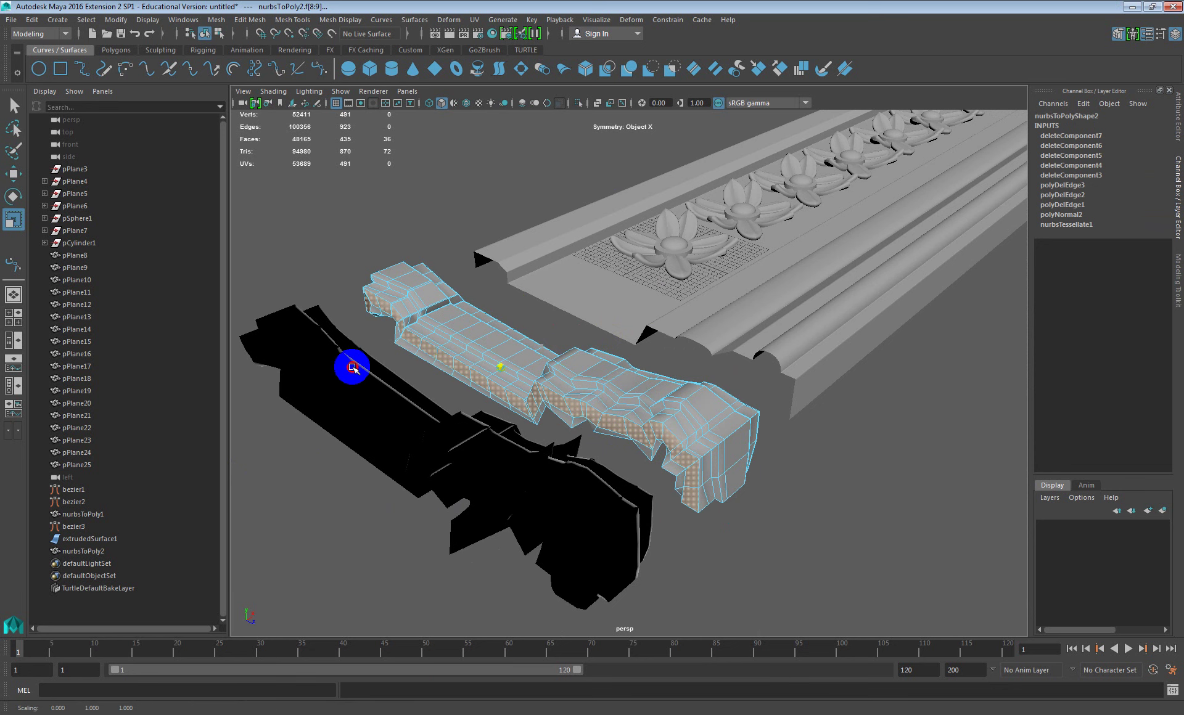
{"action": "key", "text": "ctrl+z"}
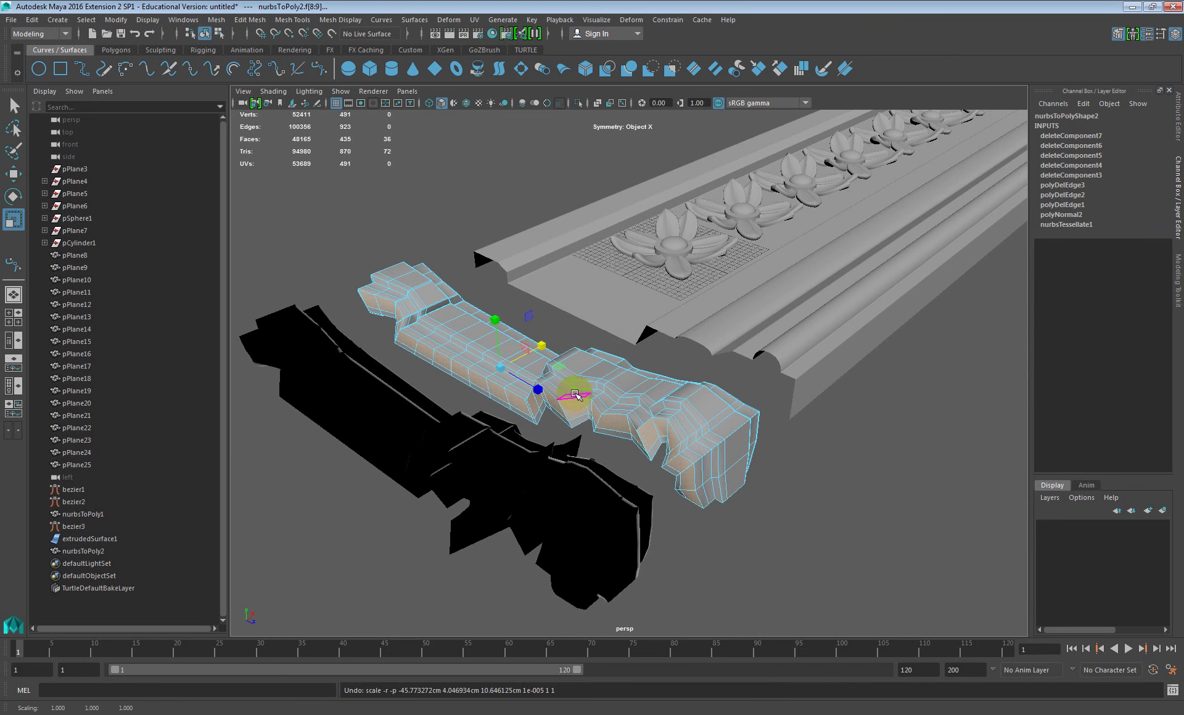
Select the narrow face loop along the mesh's lower edge and grow the selection by one row
{"action": "scroll", "coordinate": [585, 402], "scroll_direction": "up", "scroll_amount": 10}
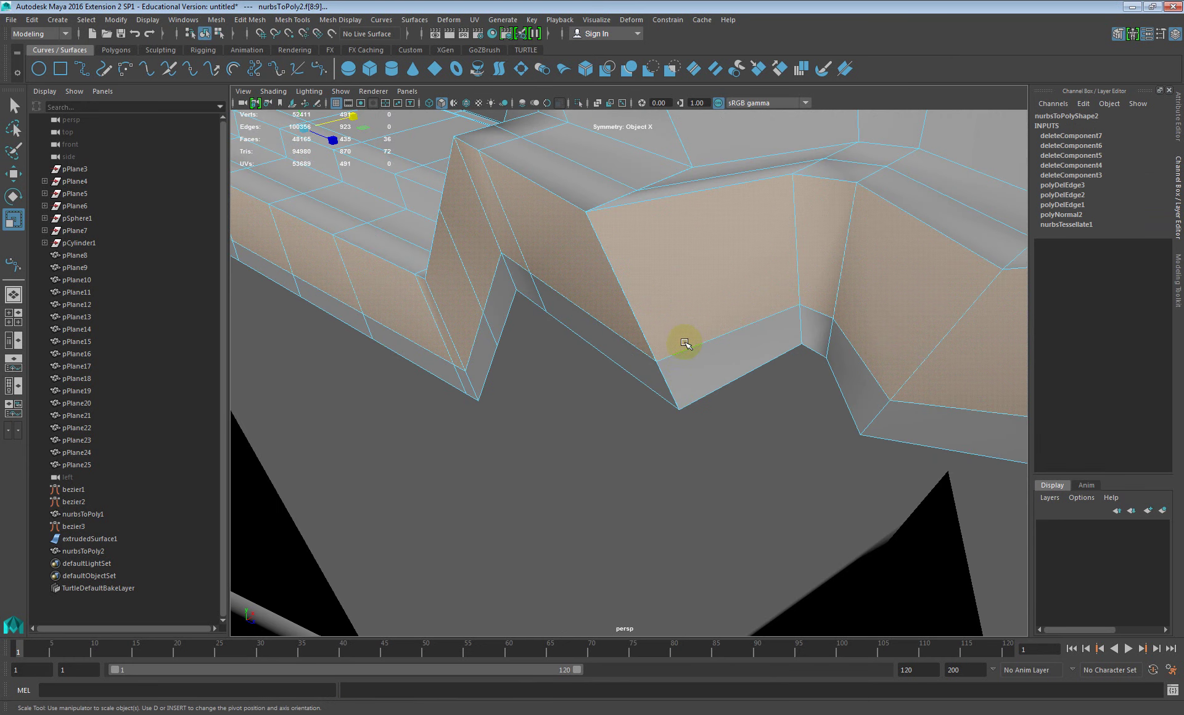
{"action": "left_click_drag", "start_coordinate": [665, 345], "coordinate": [555, 317], "text": "alt"}
{"action": "left_click_drag", "start_coordinate": [708, 360], "coordinate": [691, 381], "text": "alt"}
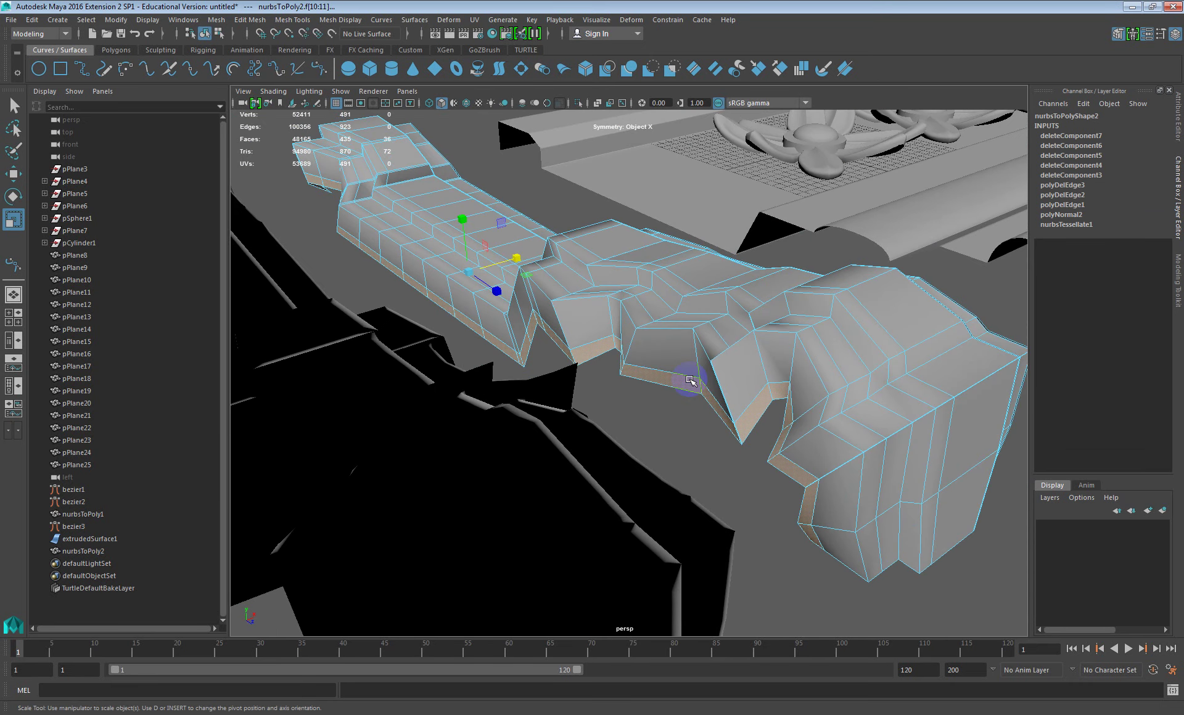
{"action": "key", "text": "shift+period"}
{"action": "left_click", "coordinate": [691, 380]}
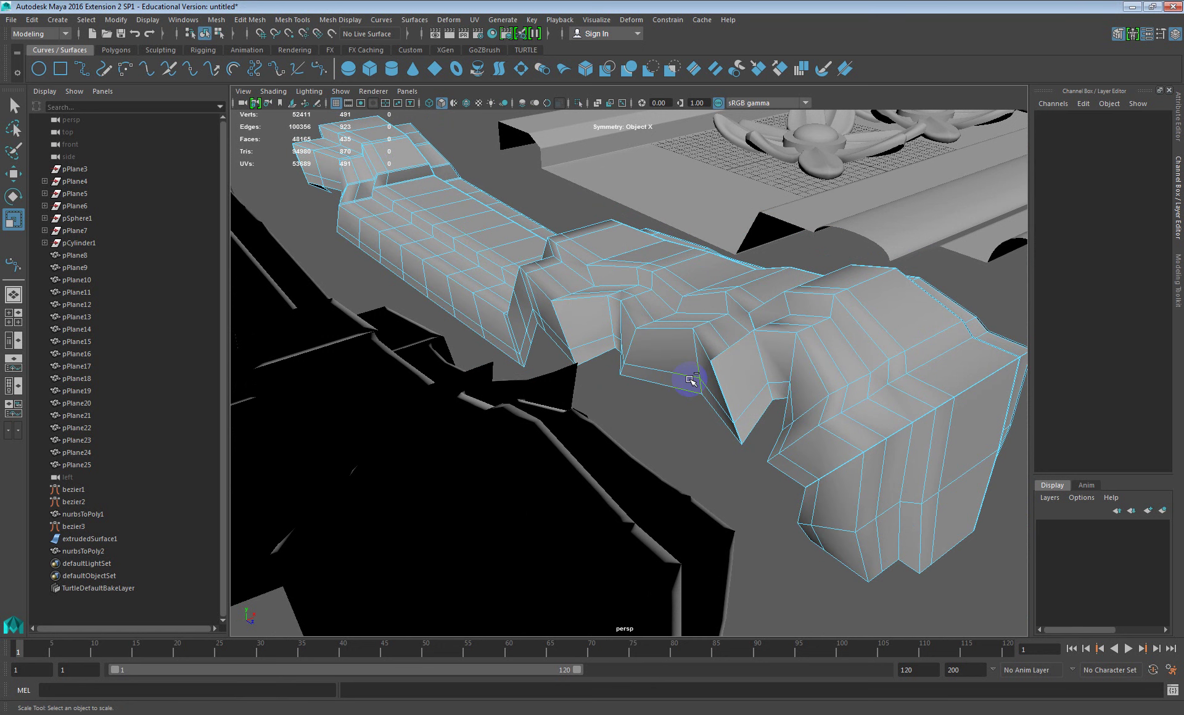
{"action": "key", "text": "ctrl+z"}
{"action": "key", "text": "ctrl+z"}
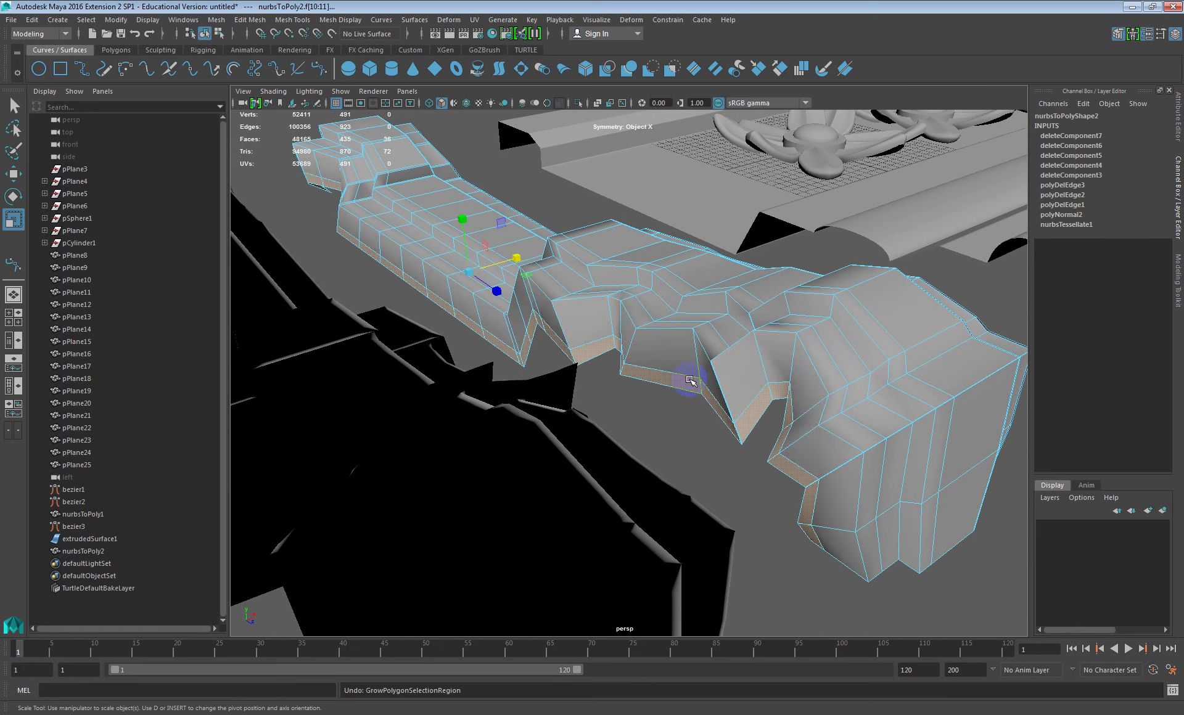
{"action": "key", "text": "shift+period"}
{"action": "left_click_drag", "start_coordinate": [725, 407], "coordinate": [574, 222], "text": "alt"}
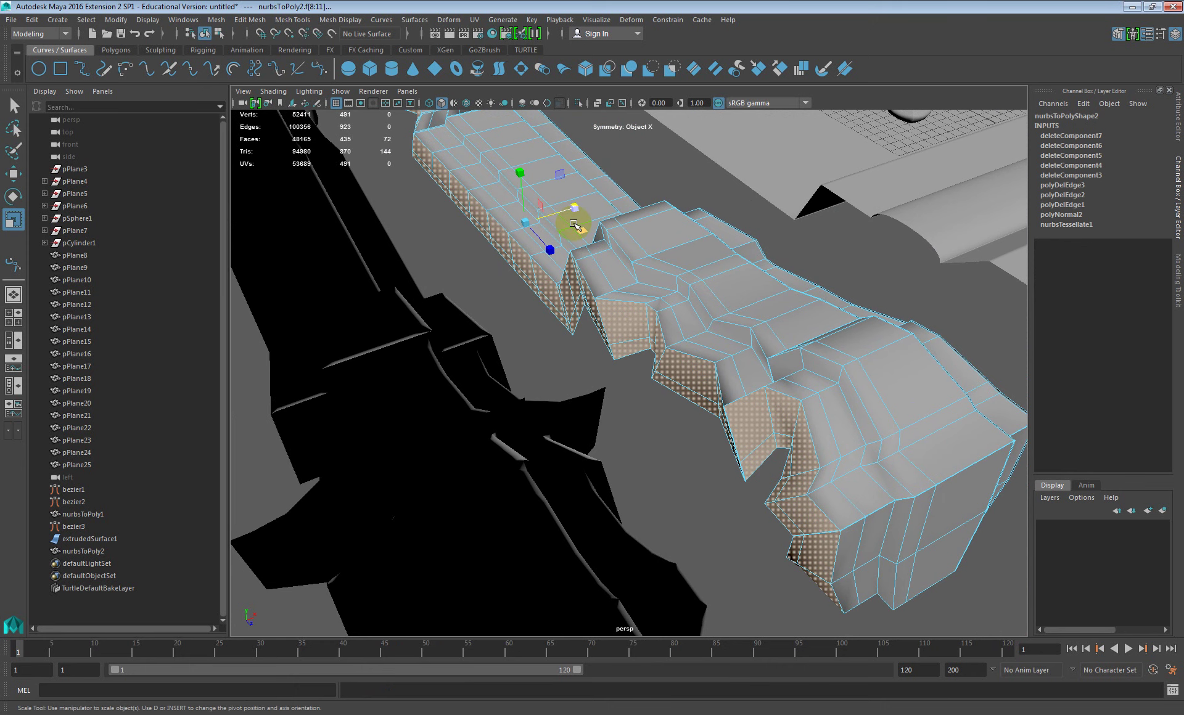
Select a single face on the mesh's flat section and grow the selection four times
{"action": "left_click_drag", "start_coordinate": [573, 224], "coordinate": [649, 374], "text": "alt"}
{"action": "left_click", "coordinate": [597, 319]}
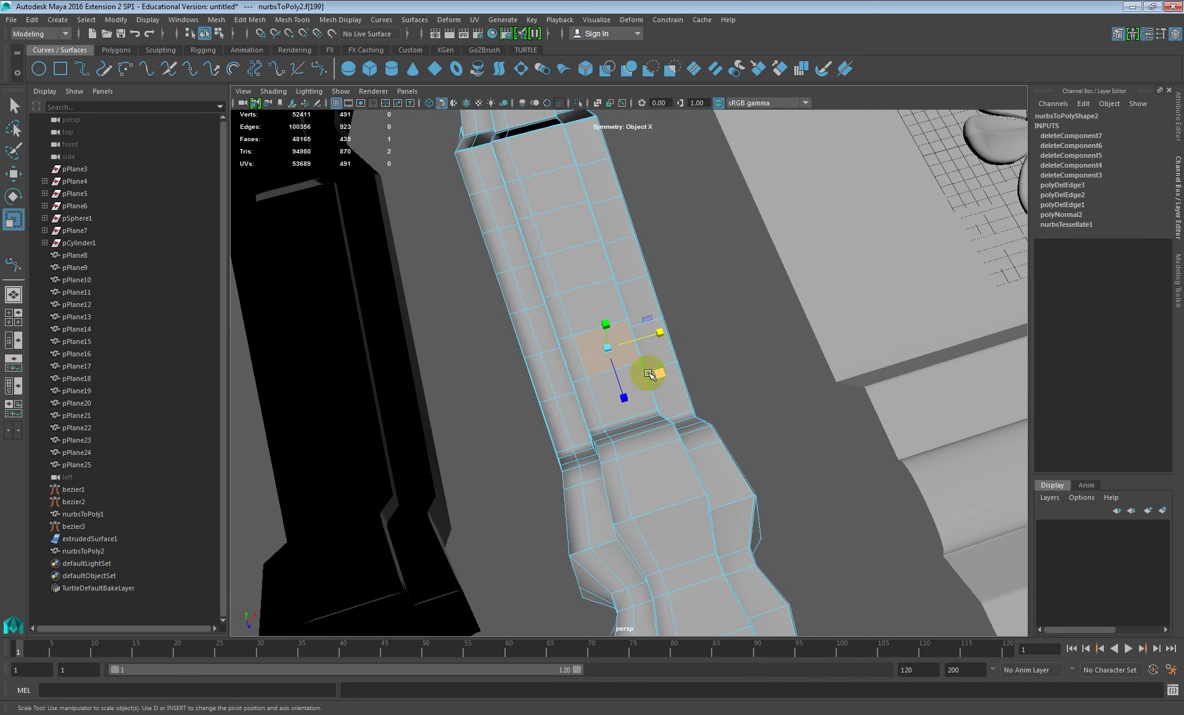
{"action": "key", "text": "alt+w"}
{"action": "key", "text": "ctrl+comma"}
{"action": "key", "text": "ctrl+m"}
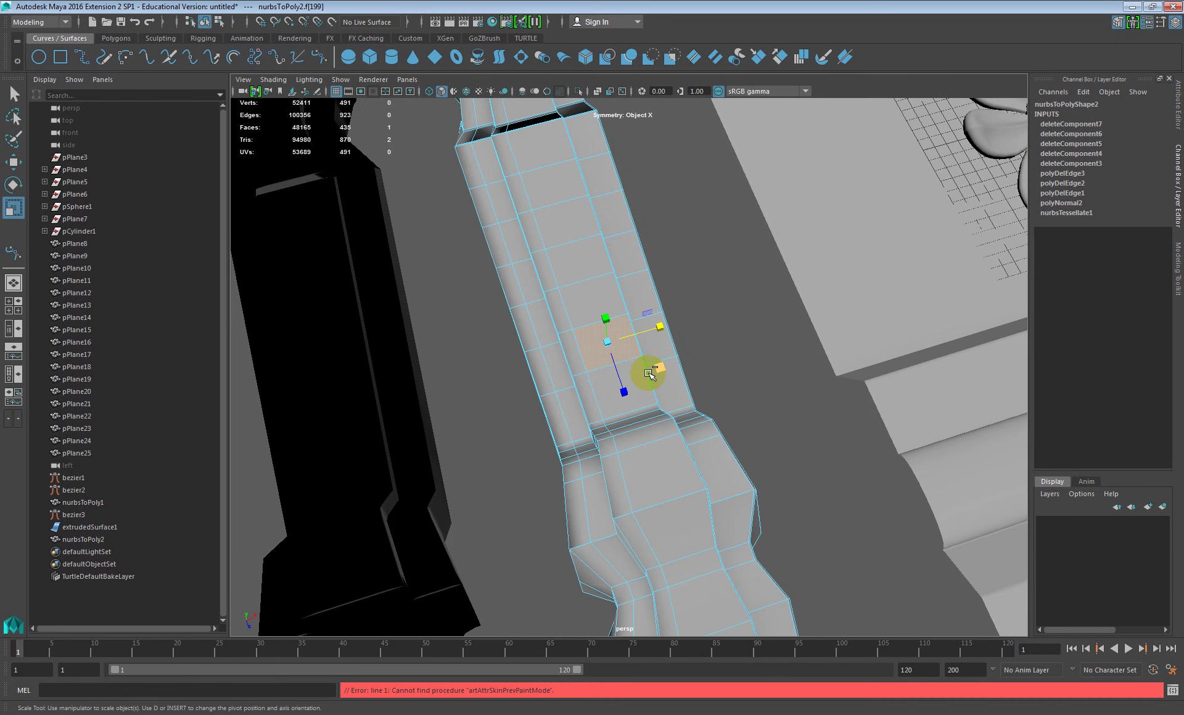
{"action": "left_click", "coordinate": [708, 331]}
{"action": "left_click", "coordinate": [586, 350]}
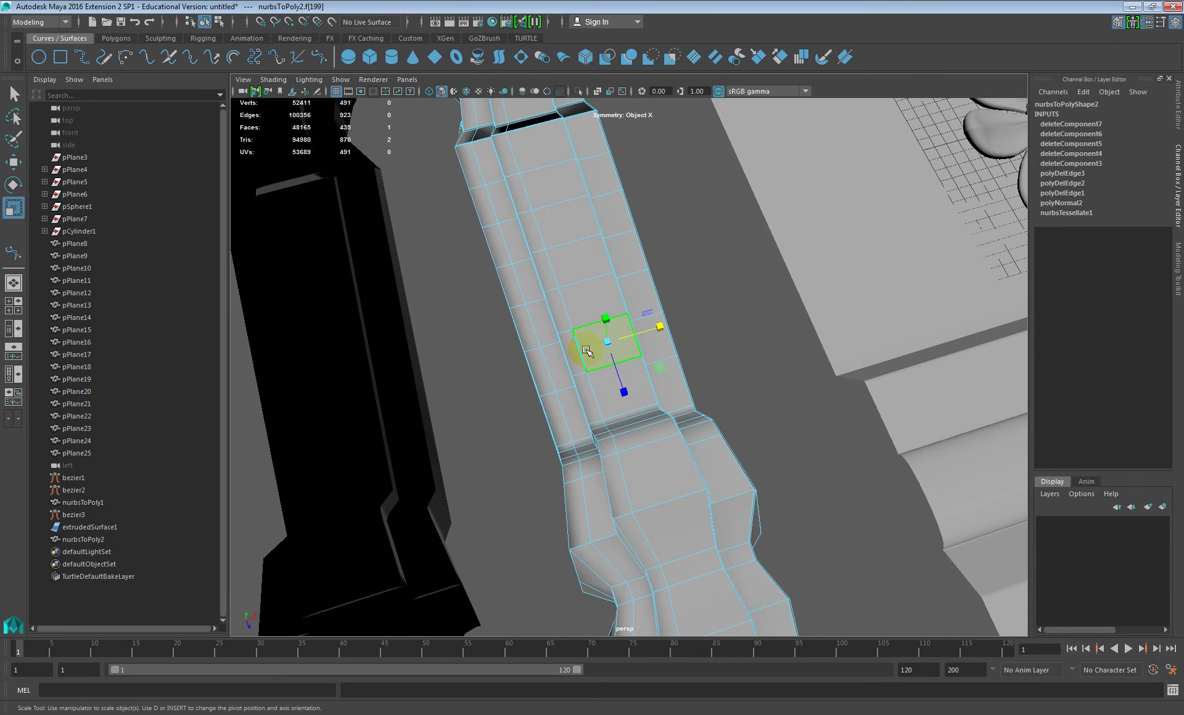
{"action": "key", "text": "shift+period"}
{"action": "key", "text": "shift+period"}
{"action": "key", "text": "shift+period"}
{"action": "key", "text": "shift+period"}
Shrink the face selection four times, back to the single starting face
{"action": "key", "text": "shift+comma"}
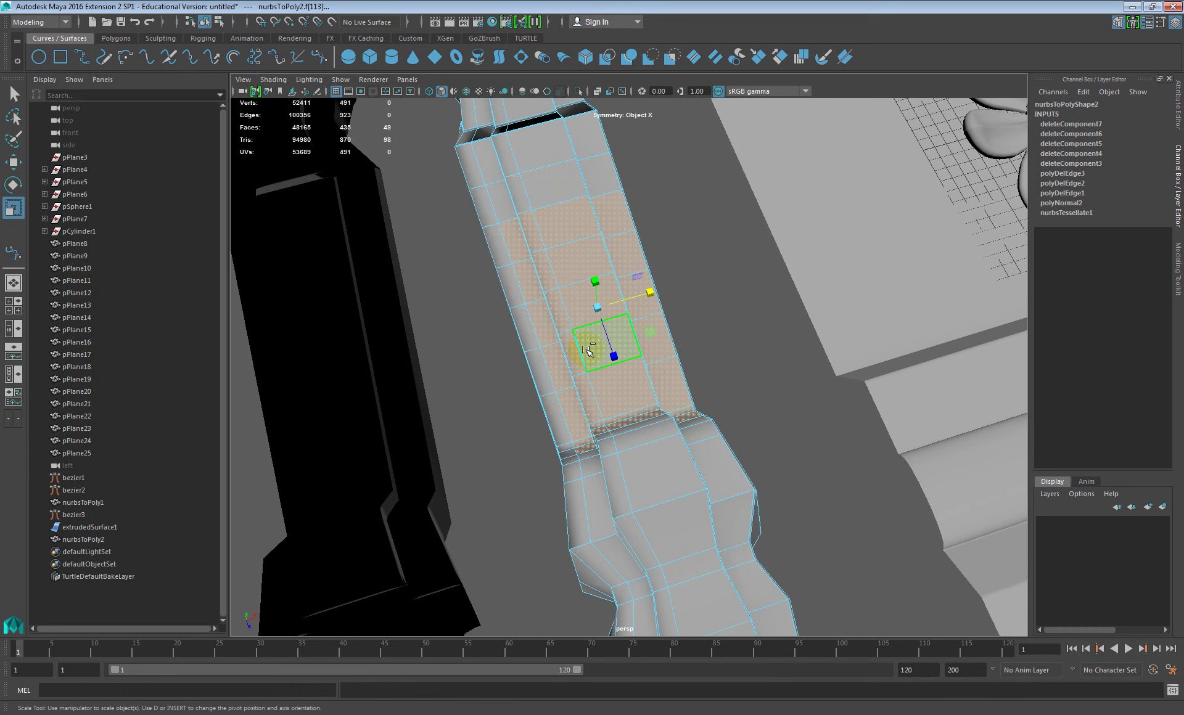
{"action": "key", "text": "shift+comma"}
{"action": "key", "text": "shift+comma"}
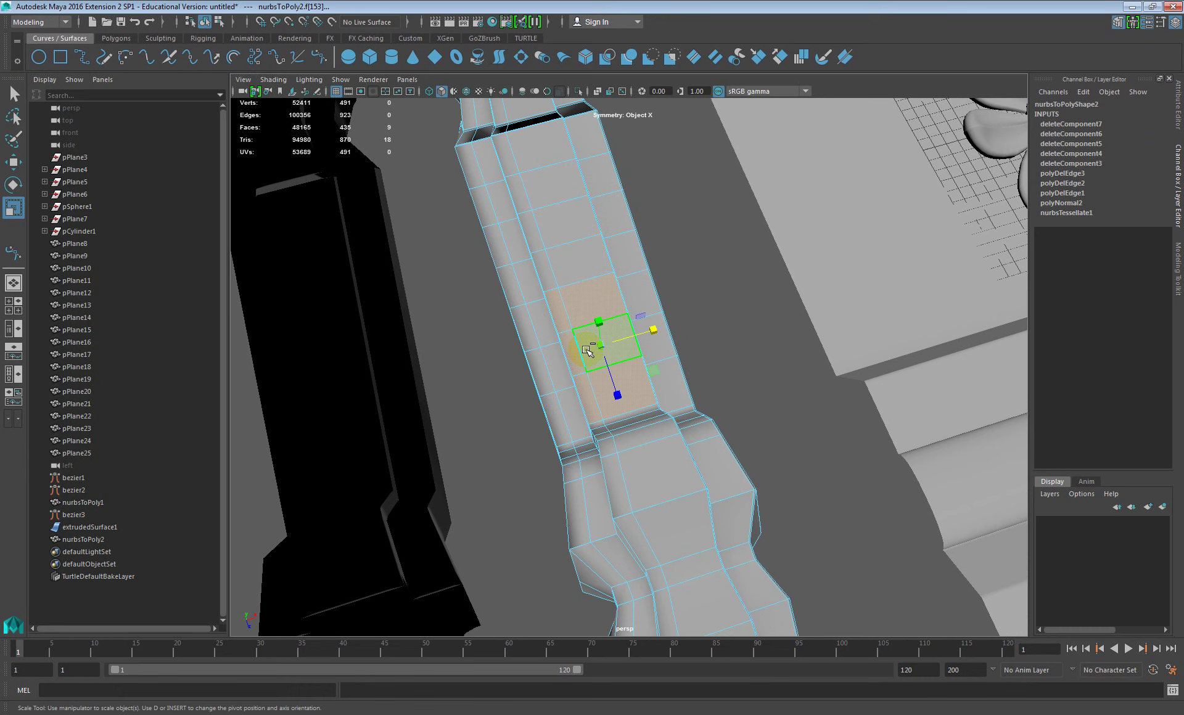
{"action": "key", "text": "shift+comma"}
Select the two lowest face loops running lengthwise along the mesh's outer side
{"action": "mouse_move", "coordinate": [591, 352]}
{"action": "left_mouse_down", "text": "alt"}
{"action": "mouse_move", "coordinate": [629, 283]}
{"action": "mouse_move", "coordinate": [603, 339]}
{"action": "left_mouse_up", "text": "alt"}
{"action": "left_click", "coordinate": [654, 414]}
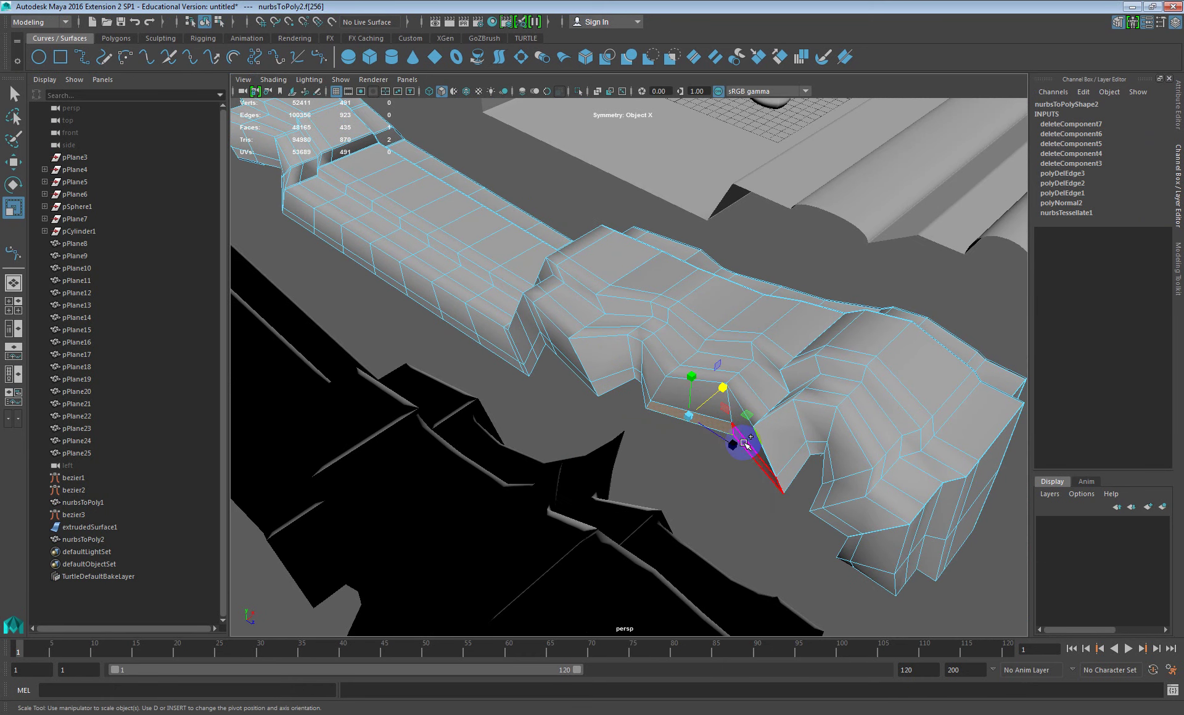
{"action": "double_click", "coordinate": [745, 445], "text": "shift"}
{"action": "left_click_drag", "start_coordinate": [744, 444], "coordinate": [744, 442], "text": "alt"}
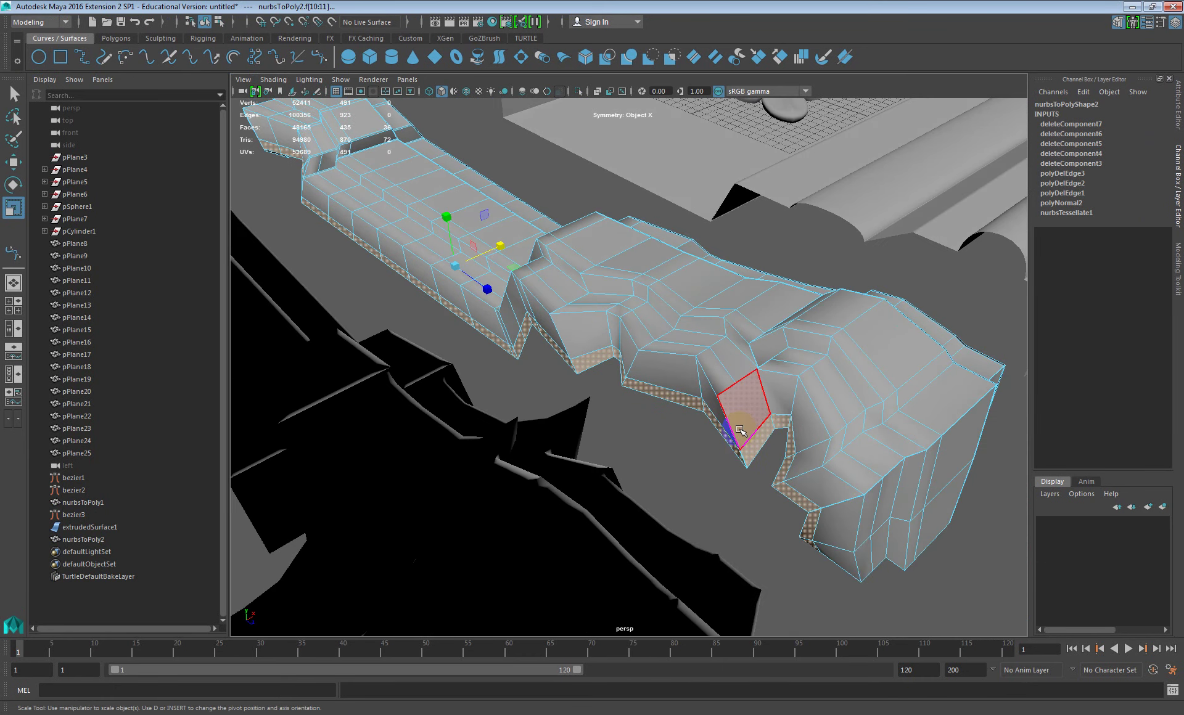
{"action": "double_click", "coordinate": [741, 429], "text": "shift"}
{"action": "left_click_drag", "start_coordinate": [726, 399], "coordinate": [607, 378], "text": "alt"}
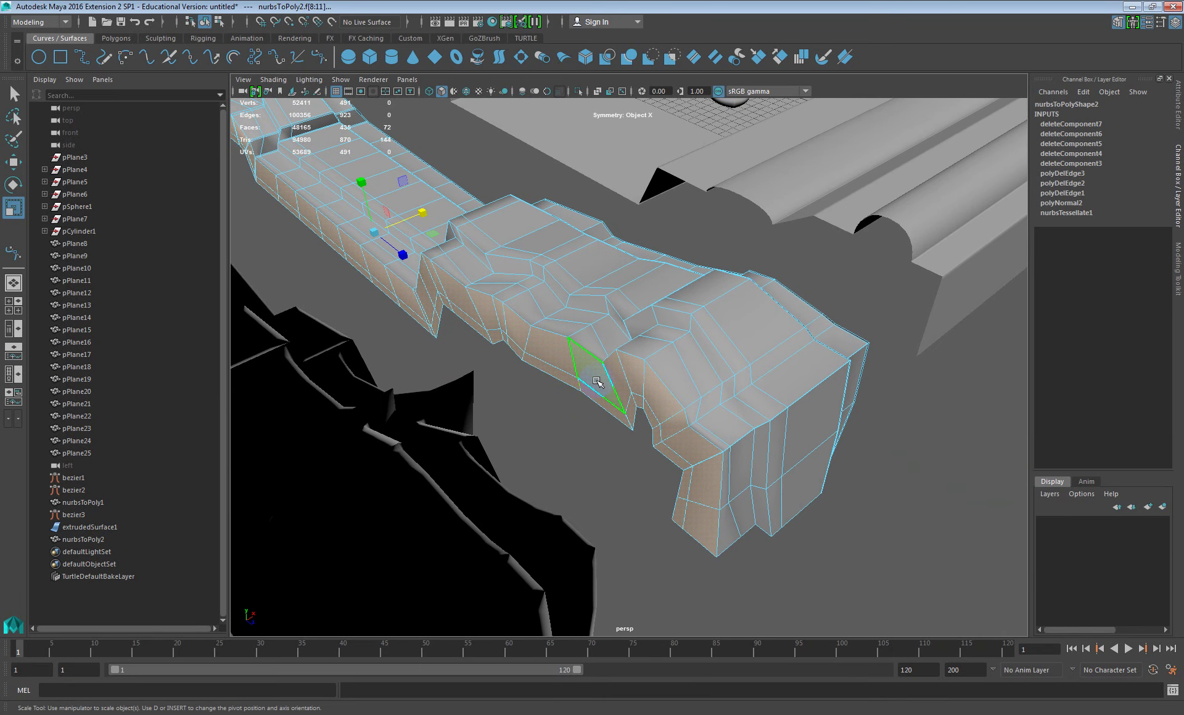
{"action": "left_click_drag", "start_coordinate": [540, 355], "coordinate": [611, 354], "text": "alt"}
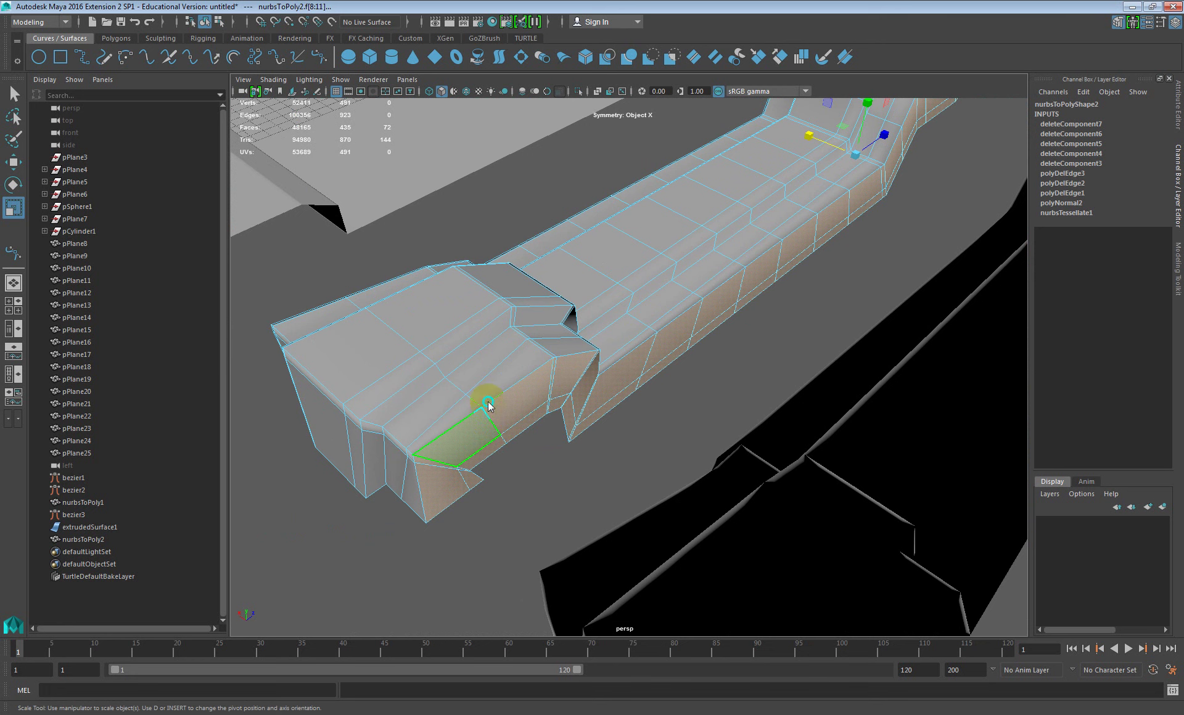
Delete the lengthwise edge loop running along the lower part of the mesh's outer side
{"action": "right_click_drag", "start_coordinate": [487, 336], "coordinate": [487, 335]}
{"action": "double_click", "coordinate": [523, 413]}
{"action": "left_click_drag", "start_coordinate": [528, 414], "coordinate": [515, 380], "text": "alt"}
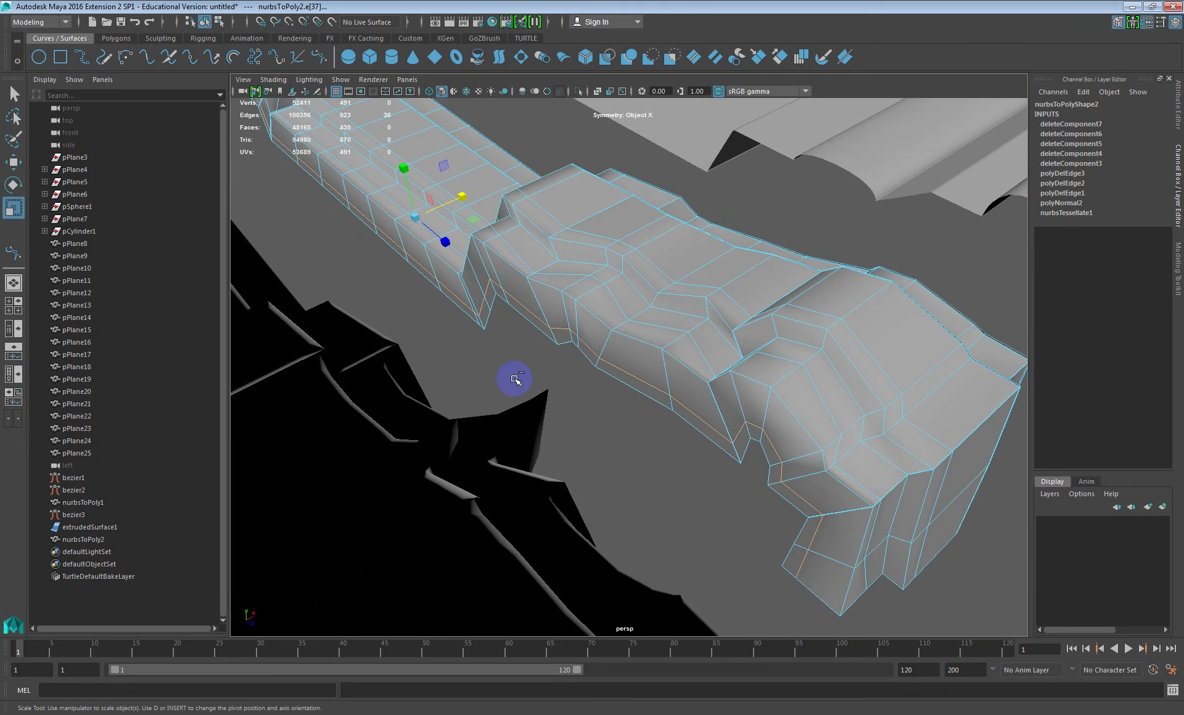
{"action": "key", "text": "Delete"}
Delete two further lengthwise edge loops, one on the mesh's outer side and one across its raised top
{"action": "left_click_drag", "start_coordinate": [588, 318], "coordinate": [595, 356], "text": "alt"}
{"action": "double_click", "coordinate": [663, 410]}
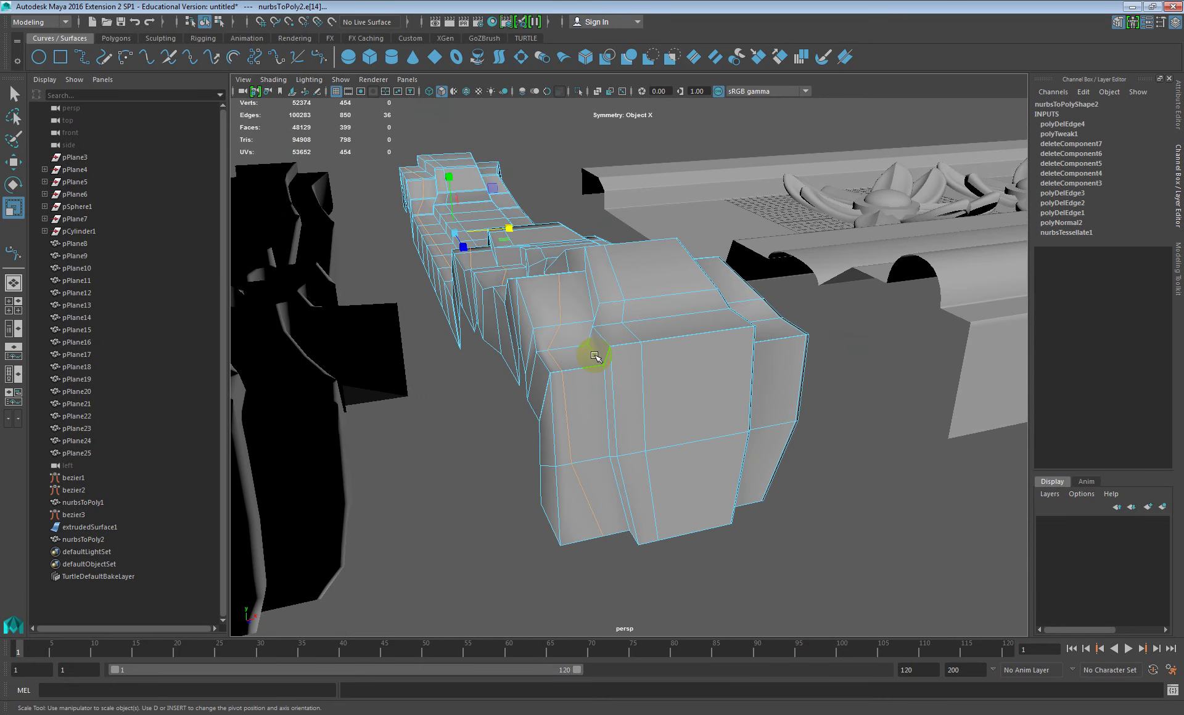
{"action": "double_click", "coordinate": [618, 273]}
{"action": "key", "text": "Delete"}
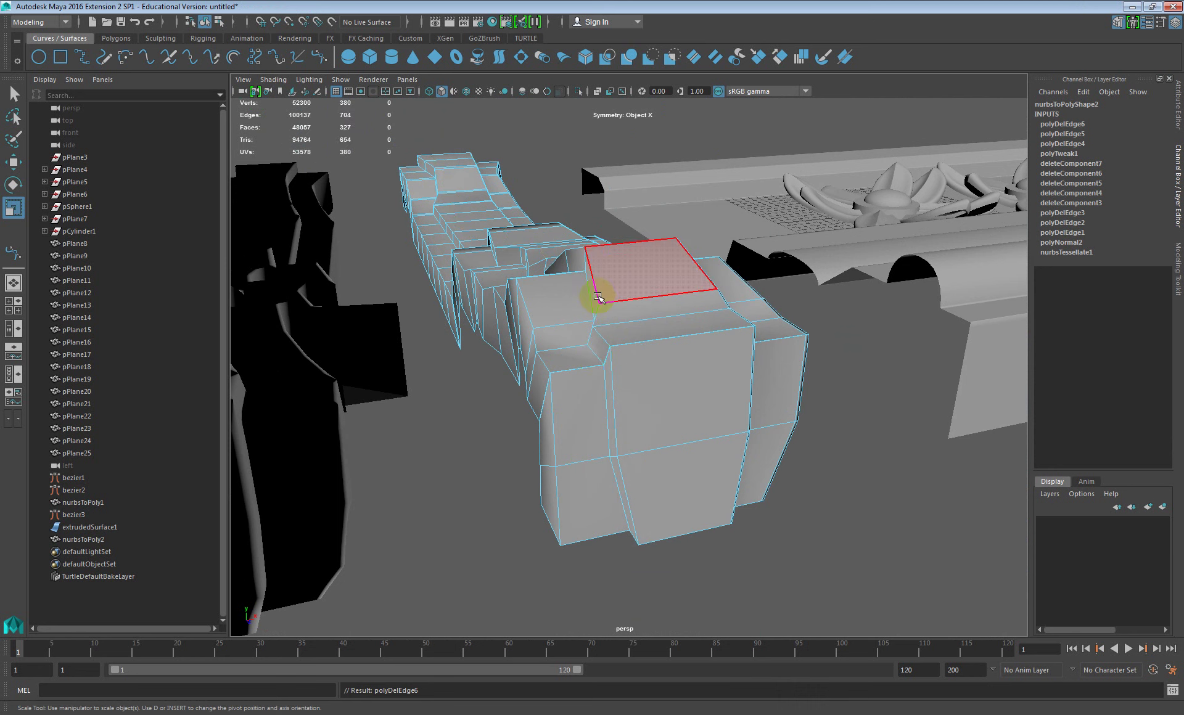
Select the narrow step faces at the mesh's end corner and extend the selection to their lengthwise face loop
{"action": "left_click", "coordinate": [603, 377]}
{"action": "left_click", "coordinate": [598, 346], "text": "shift"}
{"action": "left_click_drag", "start_coordinate": [598, 346], "coordinate": [679, 357], "text": "alt"}
{"action": "right_click_drag", "start_coordinate": [679, 357], "coordinate": [798, 367], "text": "alt"}
{"action": "middle_click_drag", "start_coordinate": [798, 367], "coordinate": [719, 368], "text": "alt"}
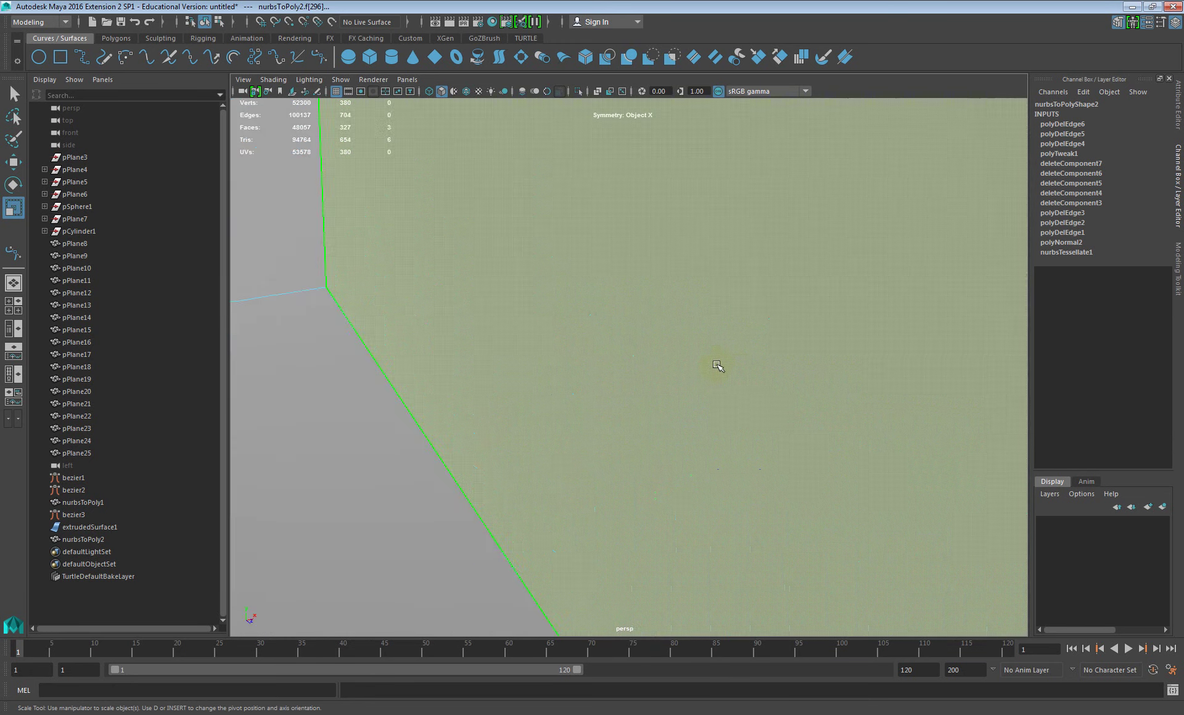
{"action": "right_click_drag", "start_coordinate": [719, 368], "coordinate": [679, 368], "text": "alt"}
{"action": "left_click_drag", "start_coordinate": [679, 368], "coordinate": [542, 345], "text": "alt"}
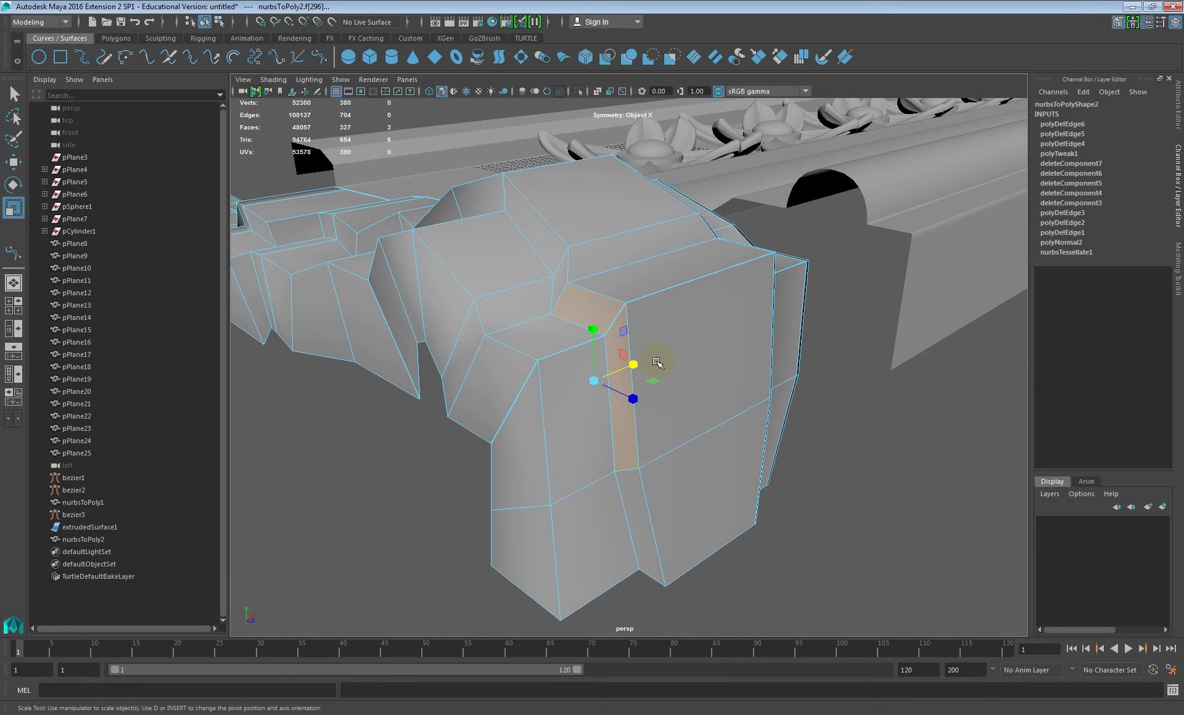
{"action": "scroll", "coordinate": [661, 358], "scroll_direction": "up", "scroll_amount": 2}
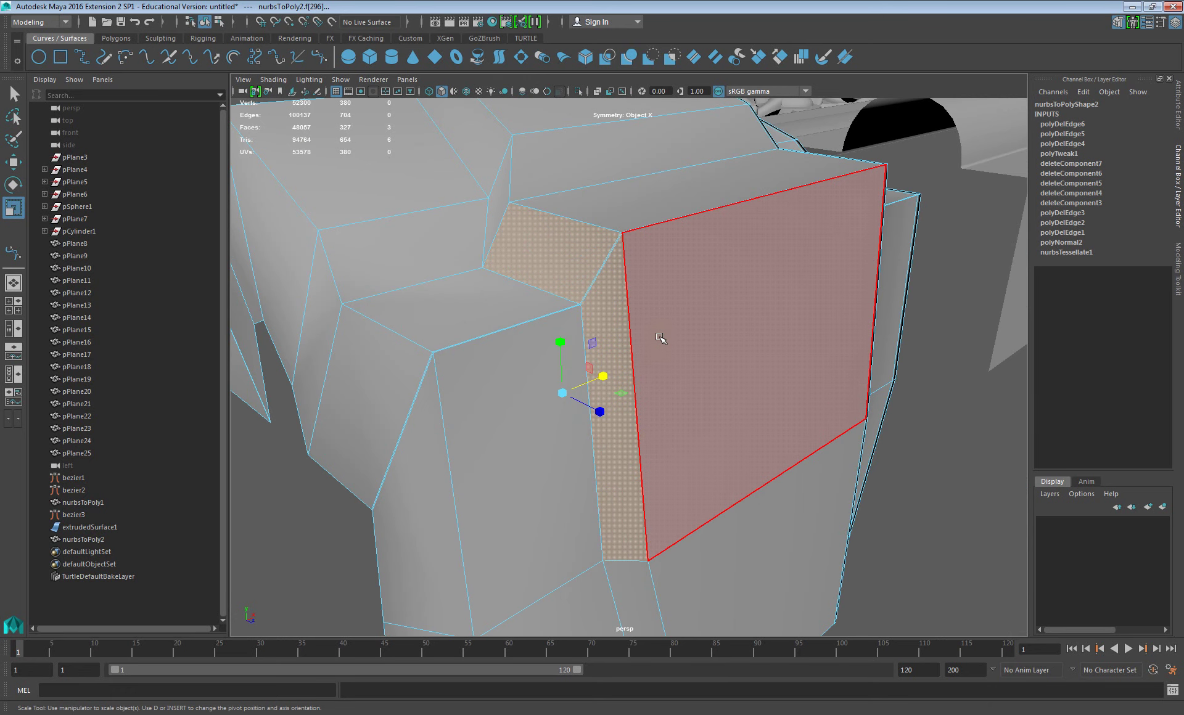
{"action": "left_click", "coordinate": [619, 322]}
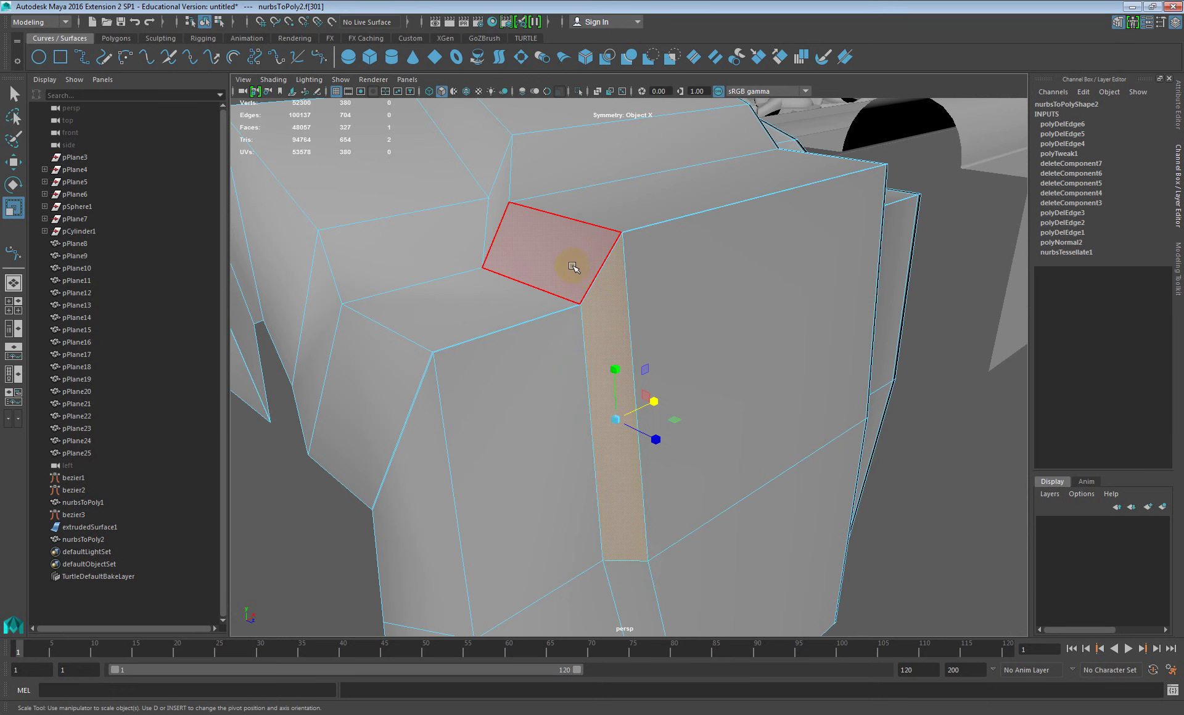
{"action": "left_click", "coordinate": [552, 257], "text": "shift"}
{"action": "key", "text": "ctrl+z"}
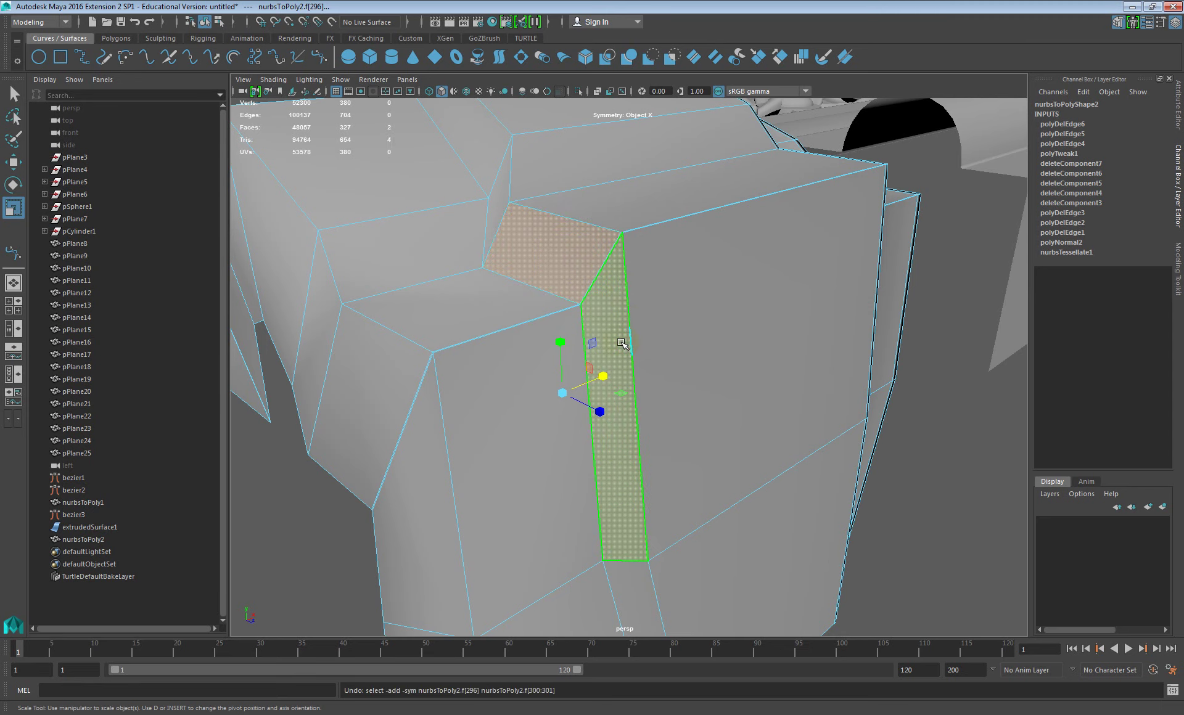
{"action": "left_click_drag", "start_coordinate": [693, 457], "coordinate": [691, 426], "text": "alt"}
{"action": "double_click", "coordinate": [658, 491], "text": "shift"}
{"action": "scroll", "coordinate": [673, 450], "scroll_direction": "down", "scroll_amount": 5}
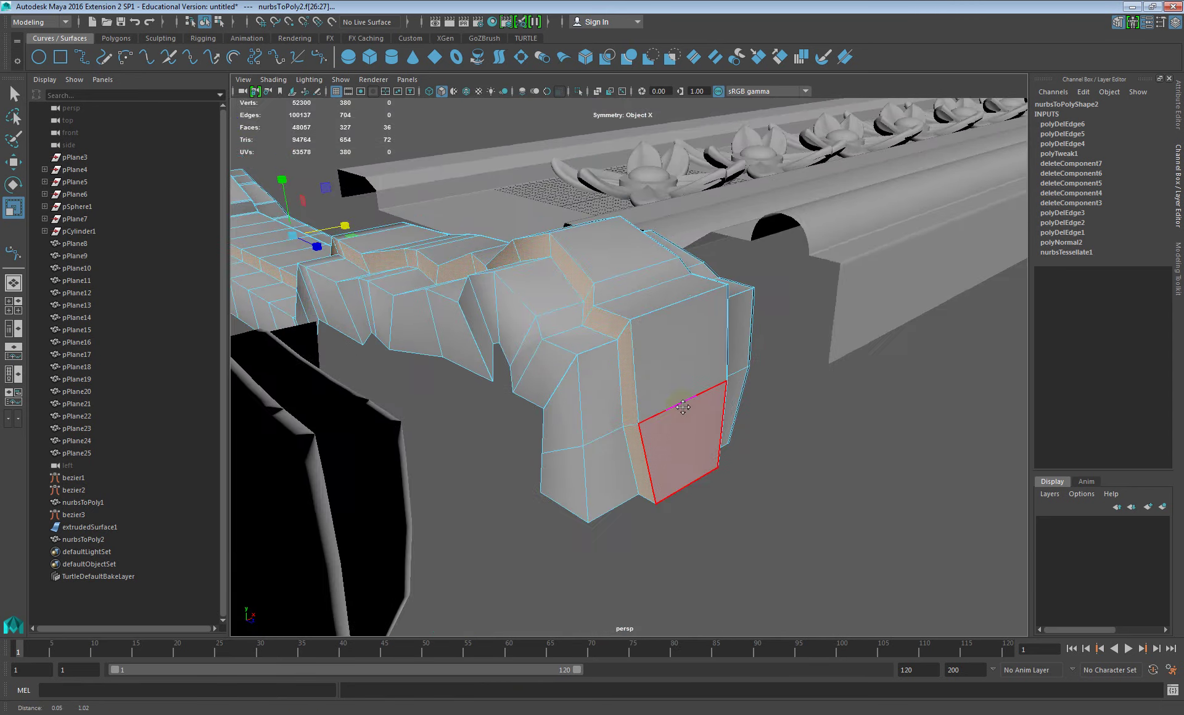
Try to reselect the narrow step faces at the end corner and add their adjoining loop
{"action": "key", "text": "["}
{"action": "key", "text": "["}
{"action": "middle_click_drag", "start_coordinate": [651, 389], "coordinate": [669, 389], "text": "alt"}
{"action": "scroll", "coordinate": [668, 389], "scroll_direction": "up", "scroll_amount": 5}
{"action": "scroll", "coordinate": [664, 377], "scroll_direction": "down", "scroll_amount": 5}
{"action": "left_click", "coordinate": [641, 346]}
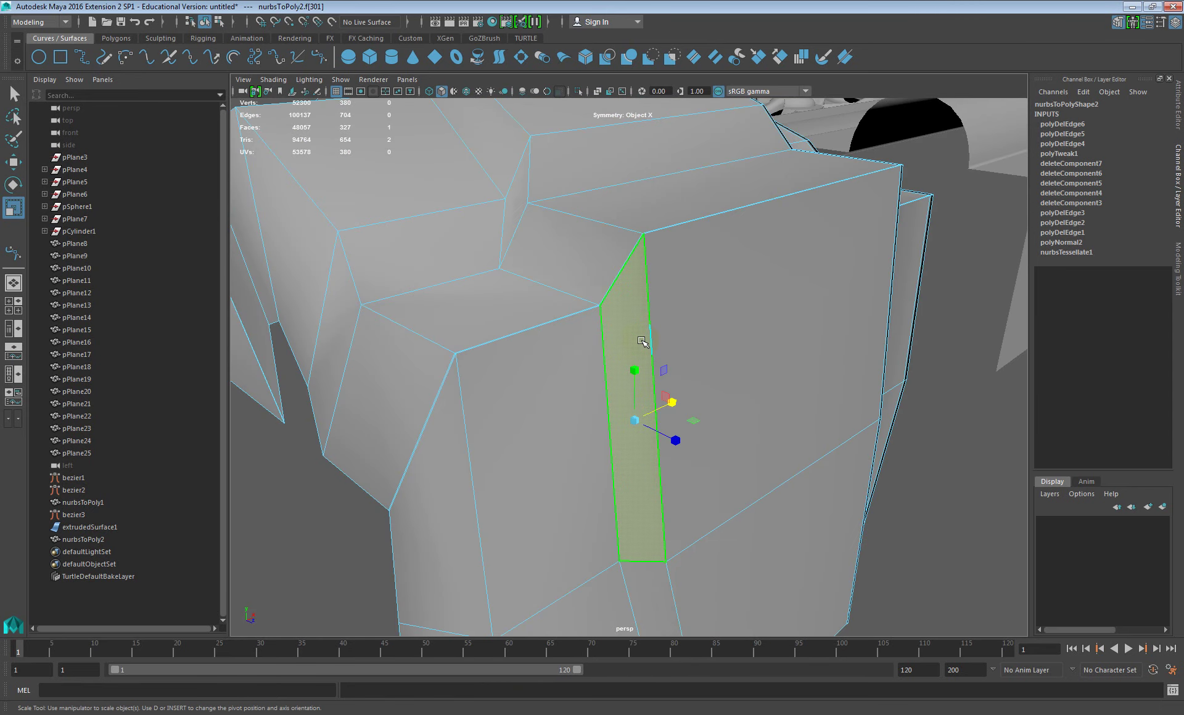
{"action": "left_click", "coordinate": [581, 265], "text": "shift"}
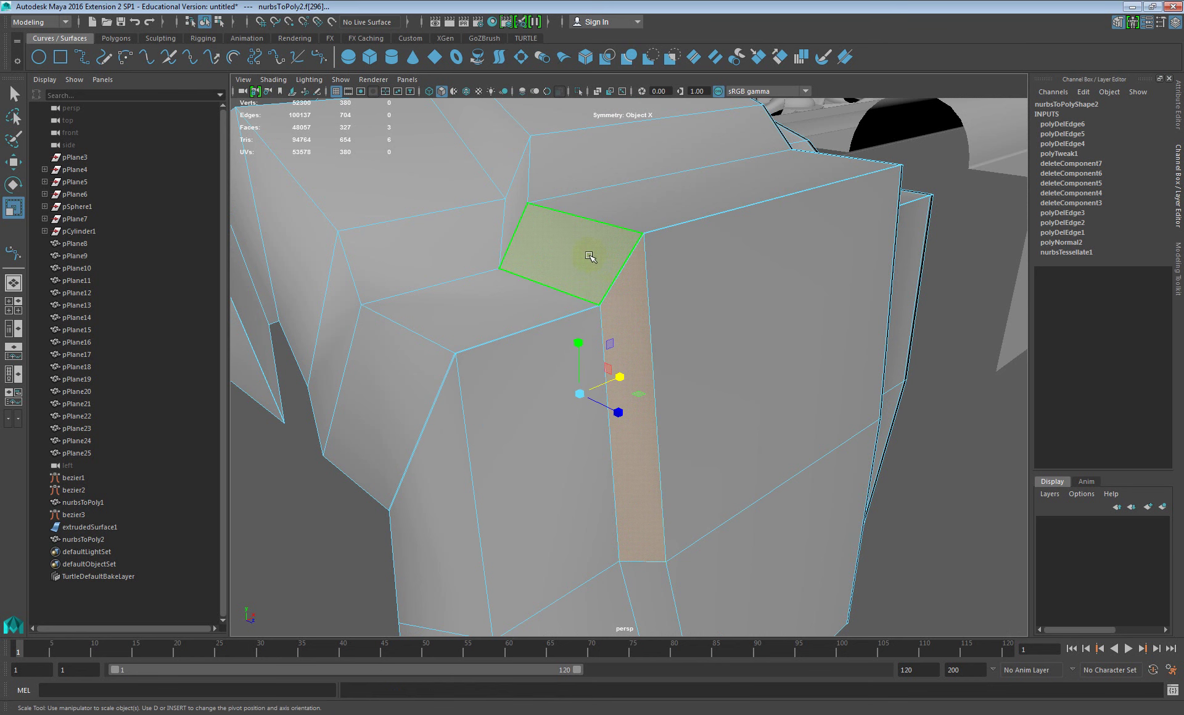
{"action": "left_click", "coordinate": [513, 216]}
{"action": "double_click", "coordinate": [497, 154], "text": "shift"}
{"action": "left_click", "coordinate": [621, 281]}
{"action": "right_click_drag", "start_coordinate": [615, 268], "coordinate": [619, 269], "text": "alt"}
{"action": "left_click_drag", "start_coordinate": [623, 280], "coordinate": [682, 372], "text": "alt"}
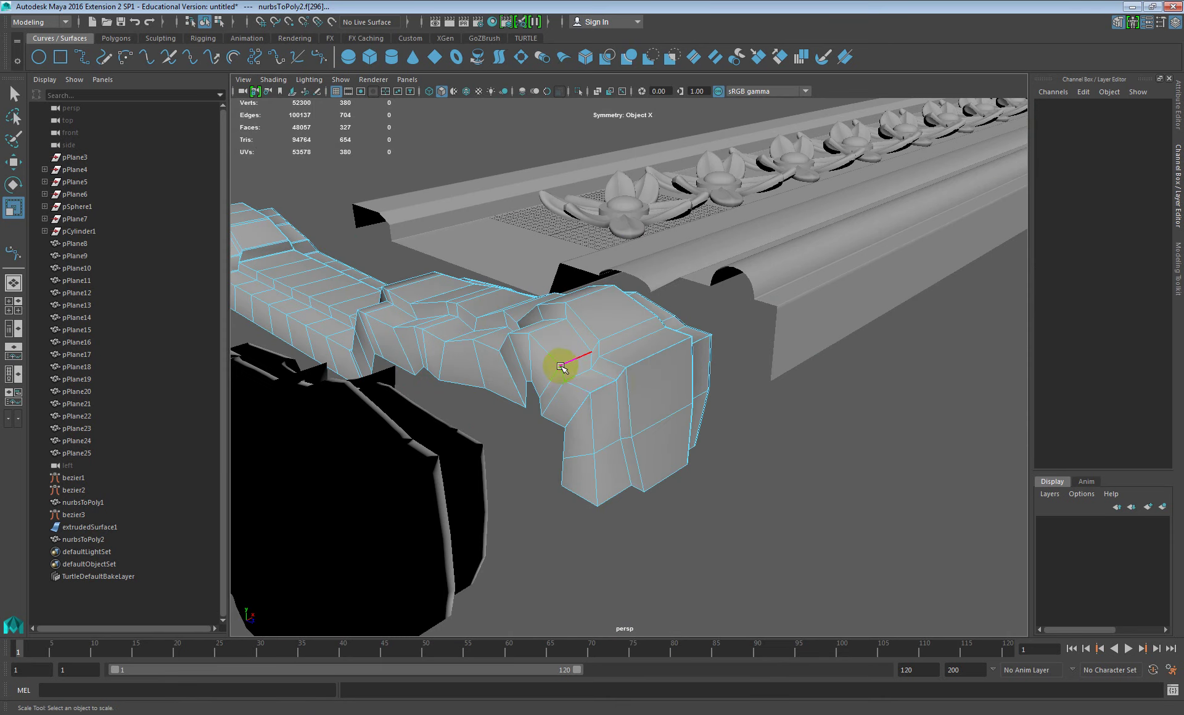
Delete the edge loop bounding the very thin strip that crosses the mesh near its end
{"action": "left_click", "coordinate": [574, 370]}
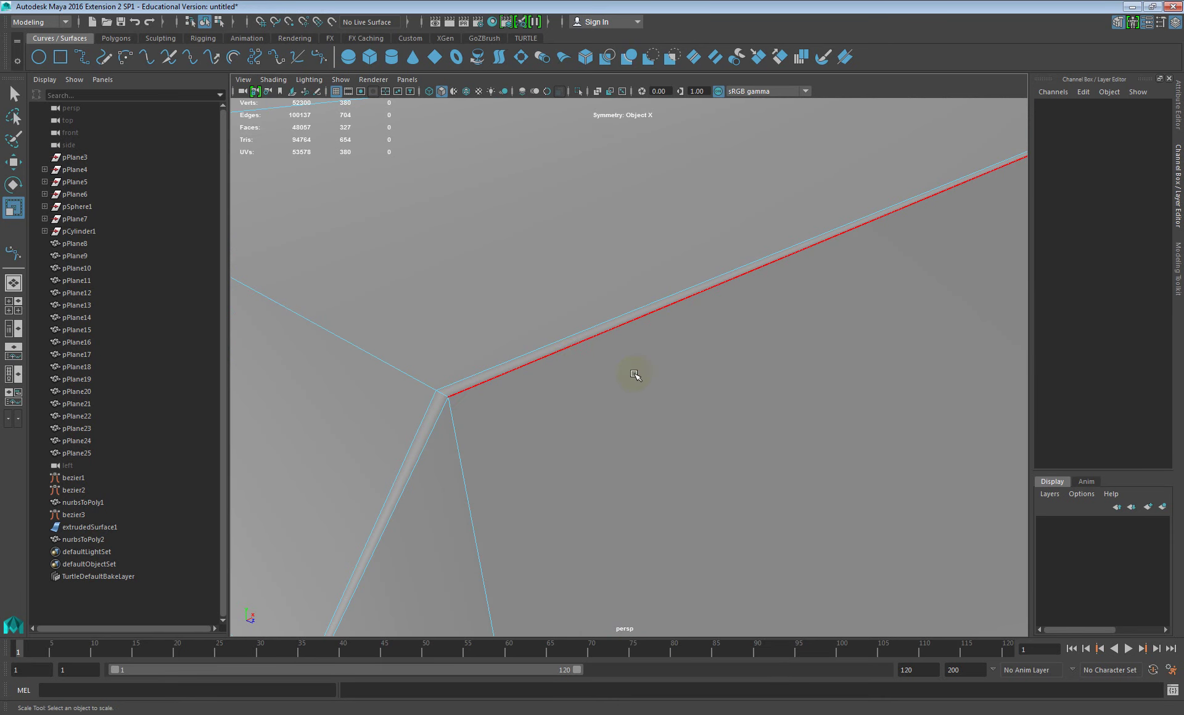
{"action": "left_click", "coordinate": [564, 349]}
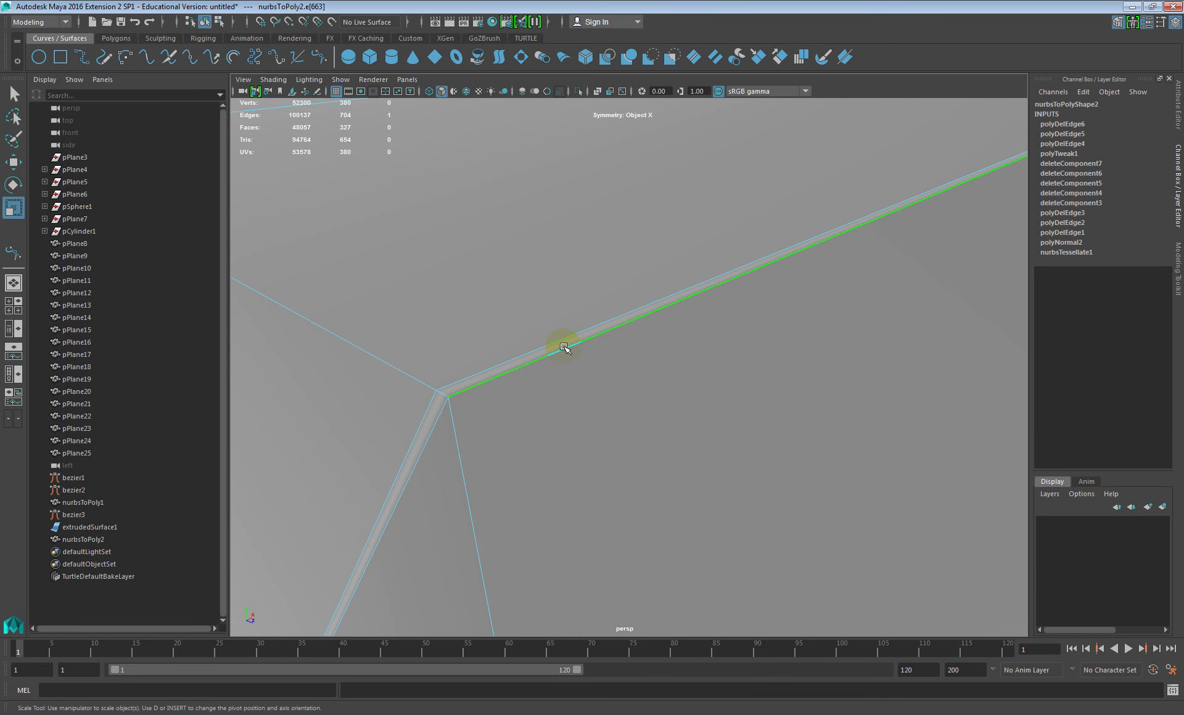
{"action": "double_click", "coordinate": [564, 349]}
{"action": "key", "text": "Delete"}
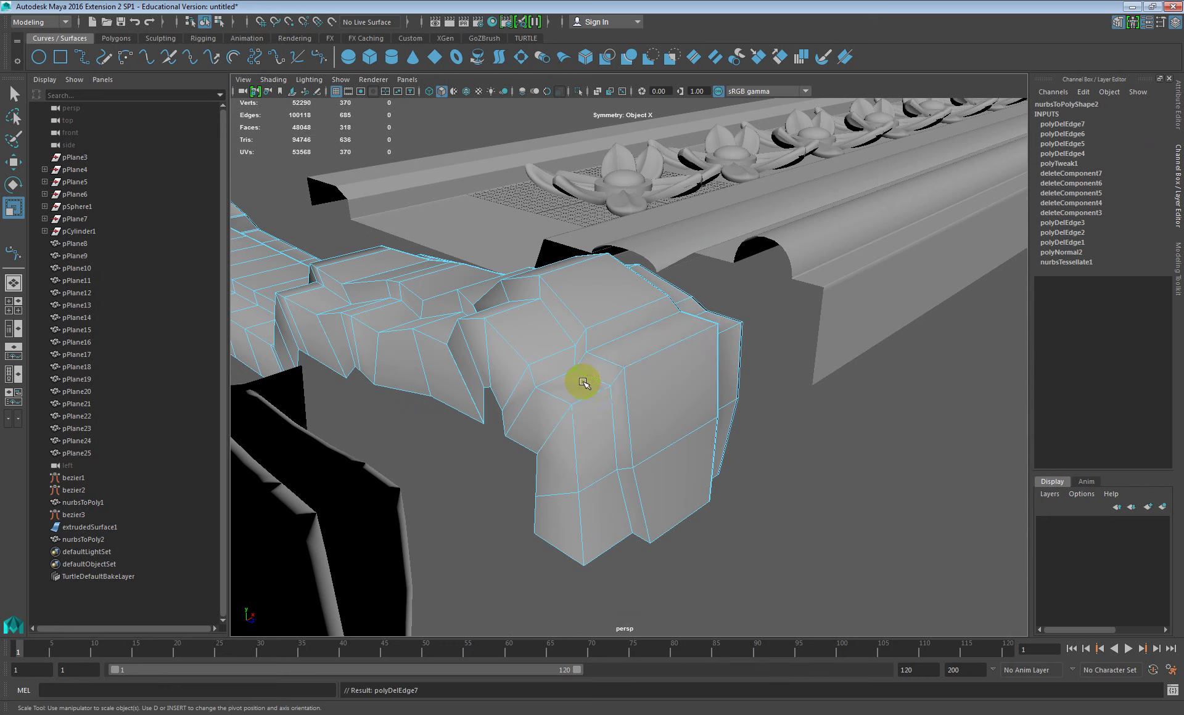
Try to select the narrow step face loop on both sides of the mesh
{"action": "left_click", "coordinate": [607, 401]}
{"action": "double_click", "coordinate": [604, 373]}
{"action": "left_click_drag", "start_coordinate": [604, 377], "coordinate": [280, 256], "text": "alt"}
{"action": "left_click_drag", "start_coordinate": [449, 343], "coordinate": [447, 426], "text": "alt"}
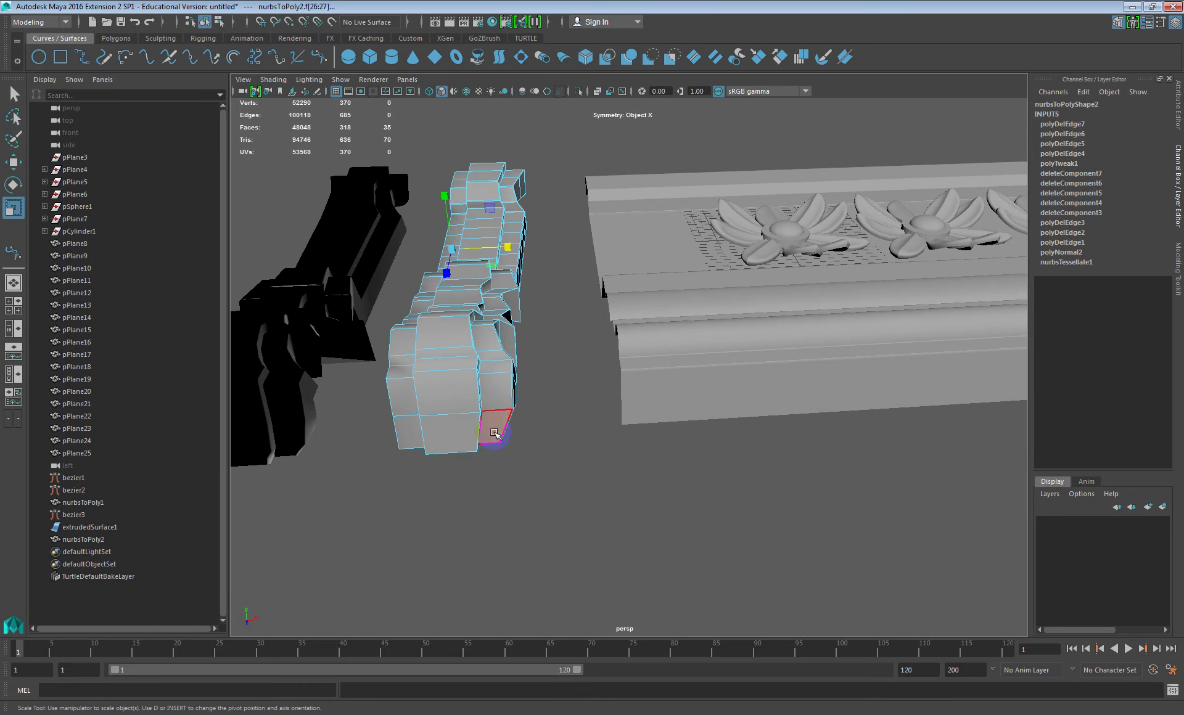
{"action": "scroll", "coordinate": [450, 322], "scroll_direction": "up", "scroll_amount": 3}
{"action": "left_click", "coordinate": [339, 272]}
{"action": "double_click", "coordinate": [338, 275]}
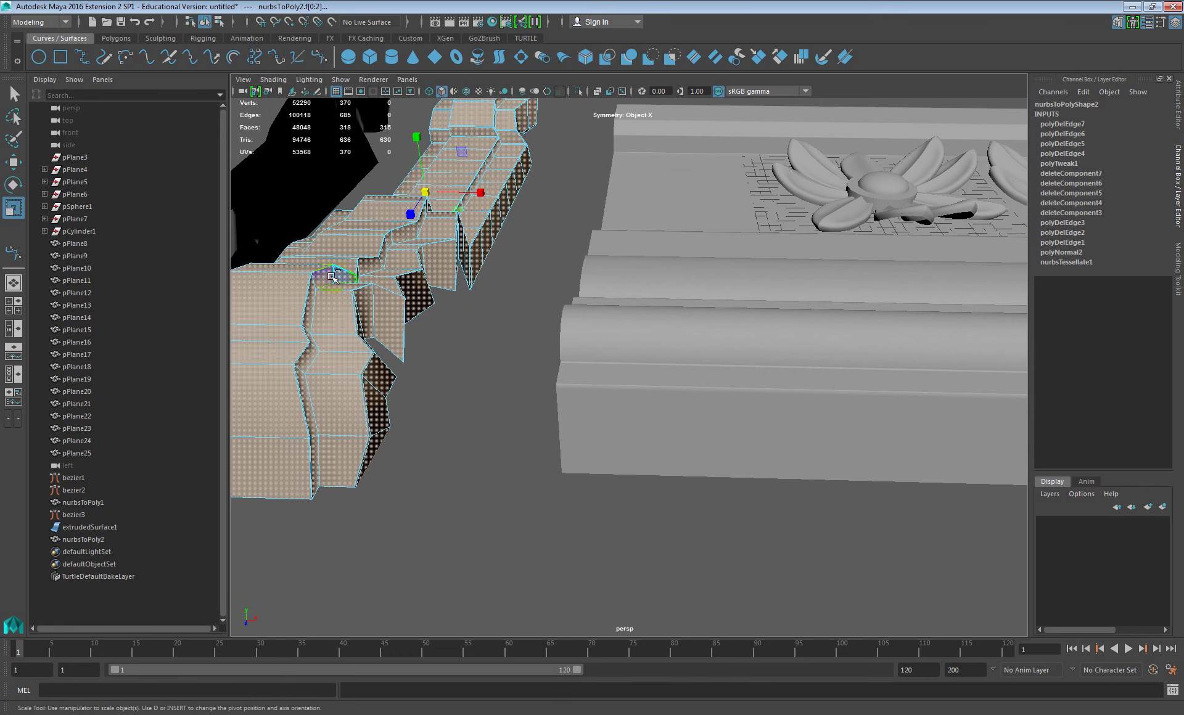
{"action": "left_click", "coordinate": [343, 277]}
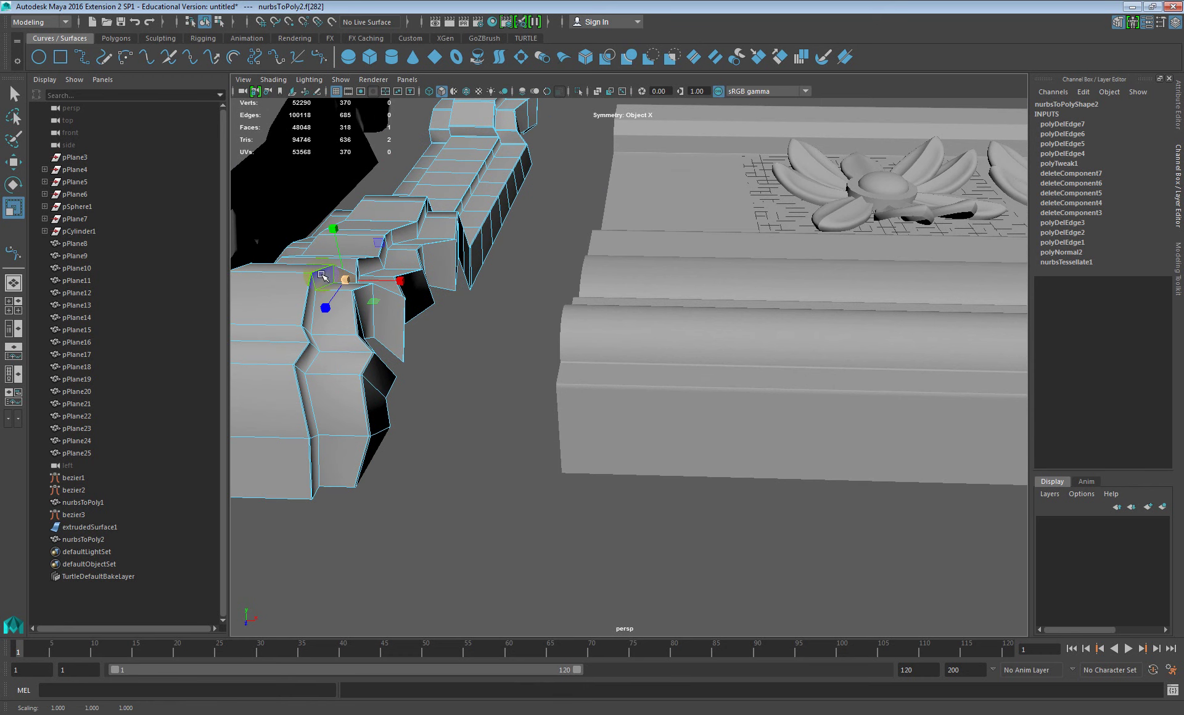
Delete the lengthwise face loop along the narrow step between the raised top and the outer side
{"action": "left_click_drag", "start_coordinate": [412, 300], "coordinate": [378, 267], "text": "alt"}
{"action": "middle_click_drag", "start_coordinate": [378, 267], "coordinate": [601, 398], "text": "alt"}
{"action": "left_click_drag", "start_coordinate": [513, 364], "coordinate": [481, 365], "text": "alt"}
{"action": "scroll", "coordinate": [481, 365], "scroll_direction": "up", "scroll_amount": 3}
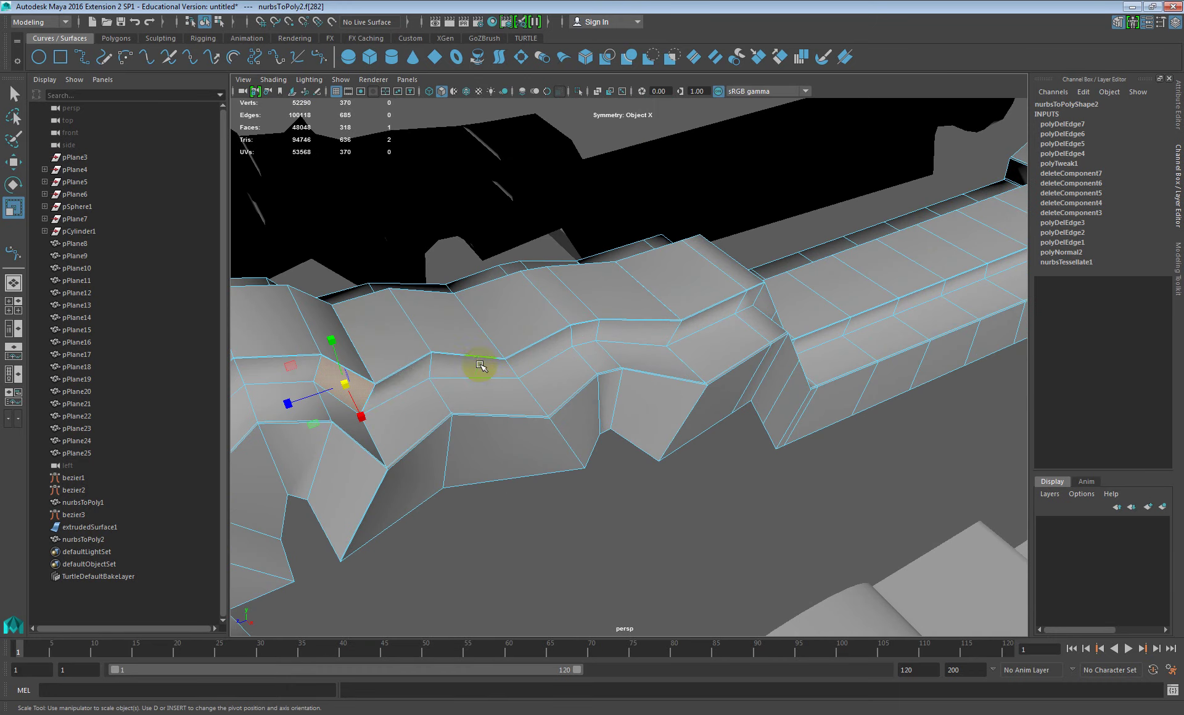
{"action": "double_click", "coordinate": [468, 368]}
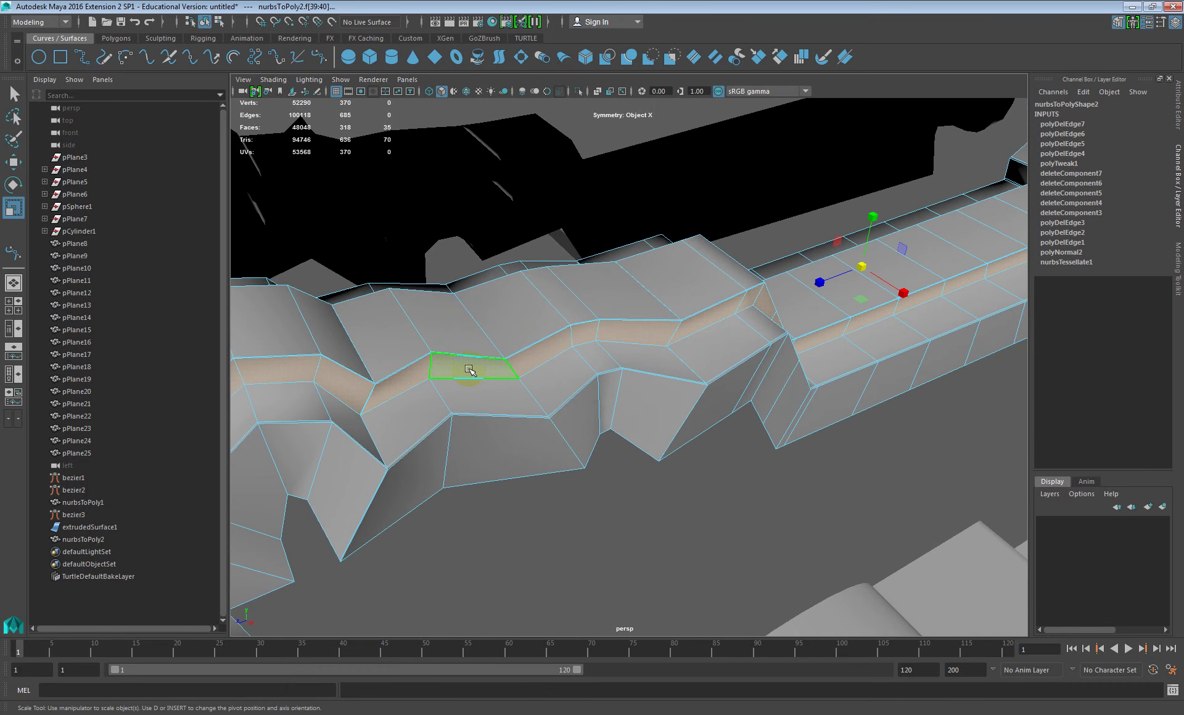
{"action": "key", "text": "Delete"}
Select the whole detached outer shell beside the raised top and delete it
{"action": "scroll", "coordinate": [555, 426], "scroll_direction": "down", "scroll_amount": 5}
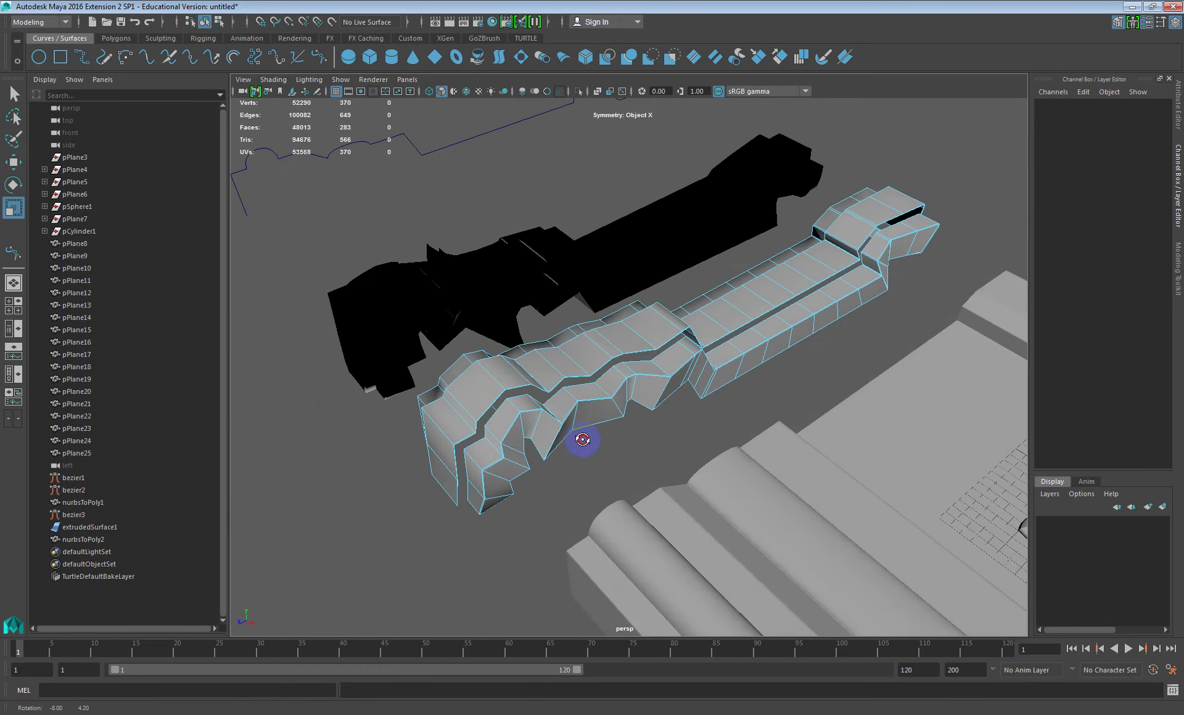
{"action": "left_click", "coordinate": [582, 425]}
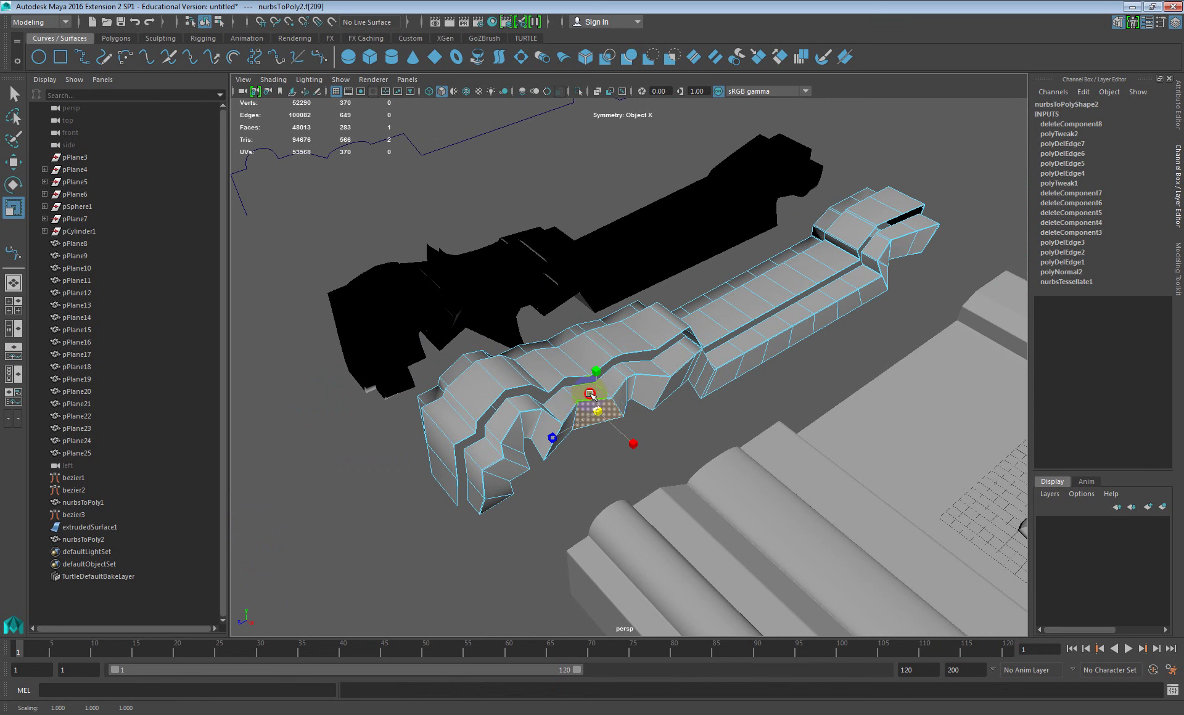
{"action": "double_click", "coordinate": [591, 395]}
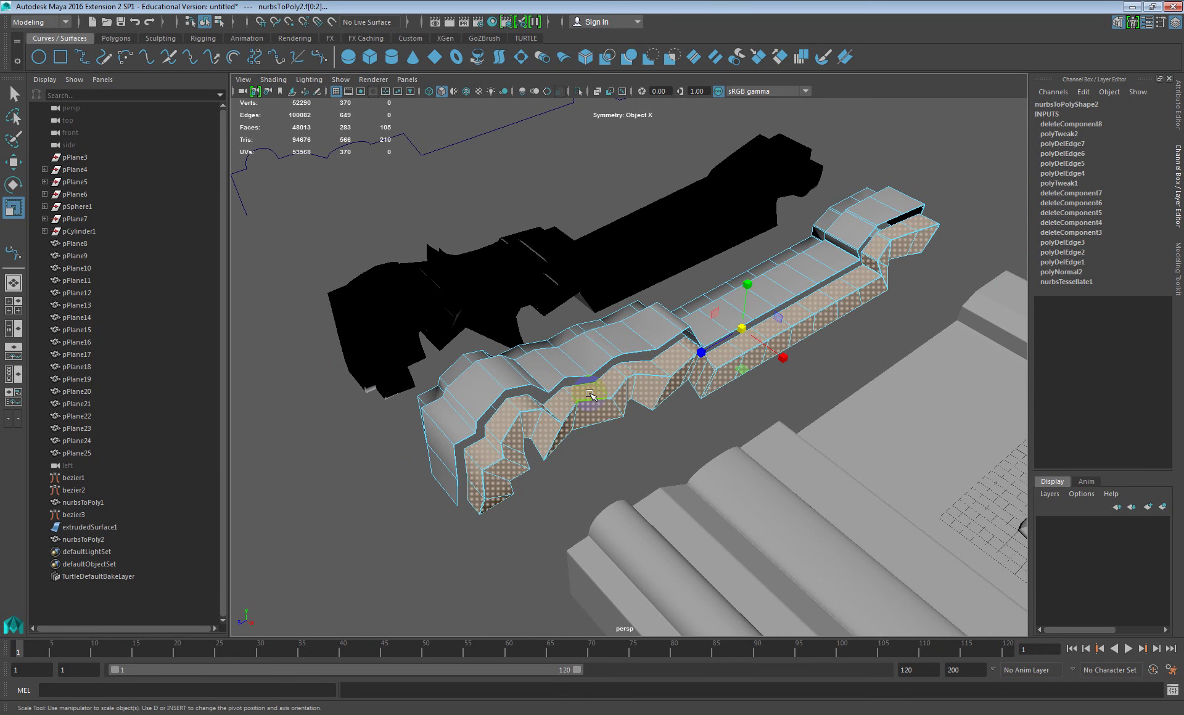
{"action": "key", "text": "Delete"}
Select the border edges around the raised strip, then clear the selection
{"action": "scroll", "coordinate": [555, 391], "scroll_direction": "up", "scroll_amount": 5}
{"action": "key", "text": "F10"}
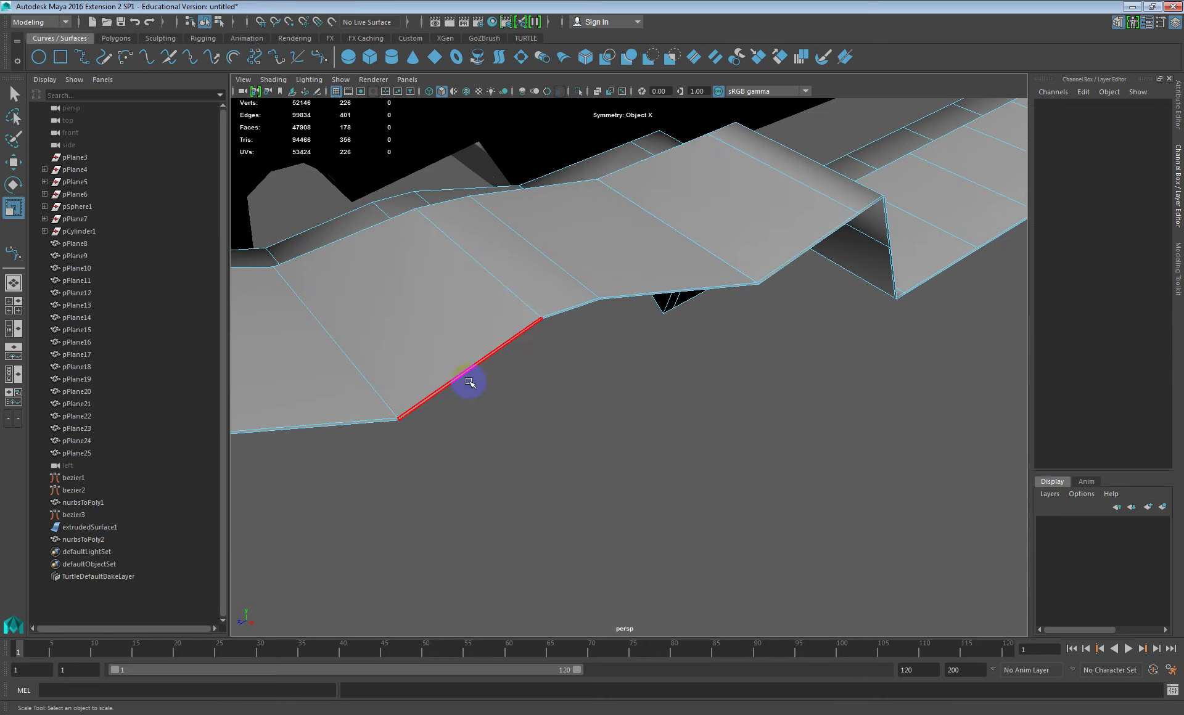
{"action": "left_click_drag", "start_coordinate": [468, 382], "coordinate": [682, 352], "text": "alt"}
{"action": "scroll", "coordinate": [678, 382], "scroll_direction": "up", "scroll_amount": 5}
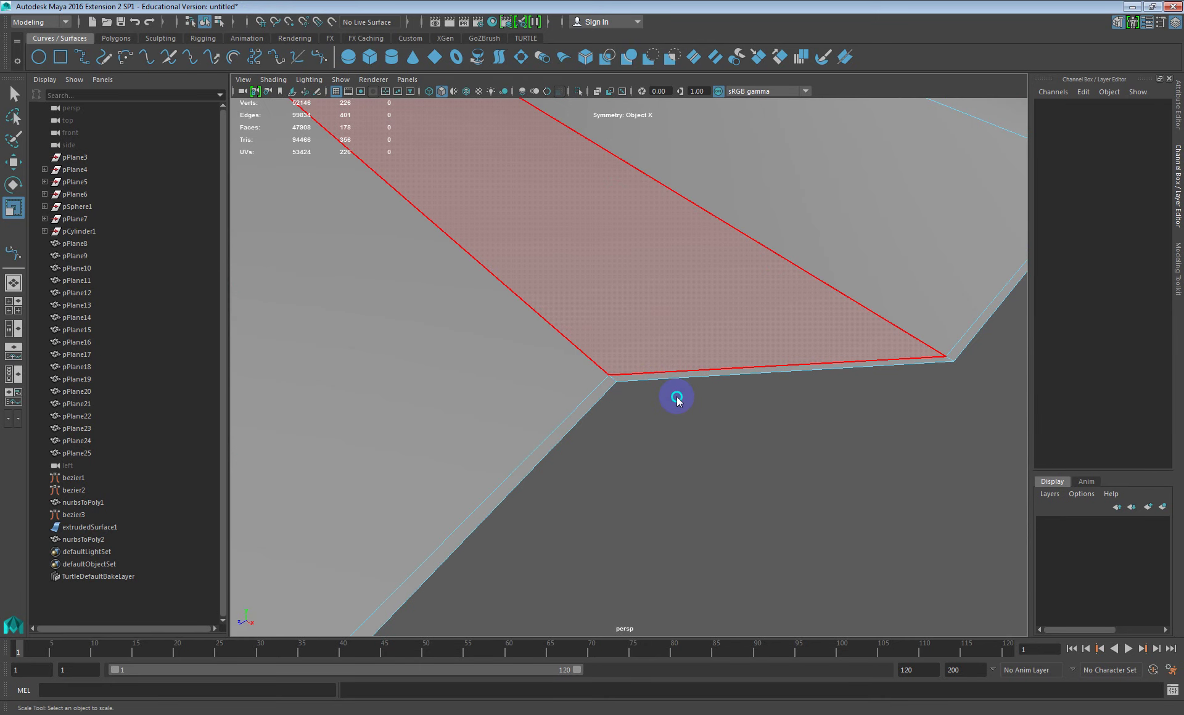
{"action": "double_click", "coordinate": [706, 377]}
{"action": "scroll", "coordinate": [708, 383], "scroll_direction": "down", "scroll_amount": 6}
{"action": "left_click_drag", "start_coordinate": [709, 386], "coordinate": [734, 404], "text": "alt"}
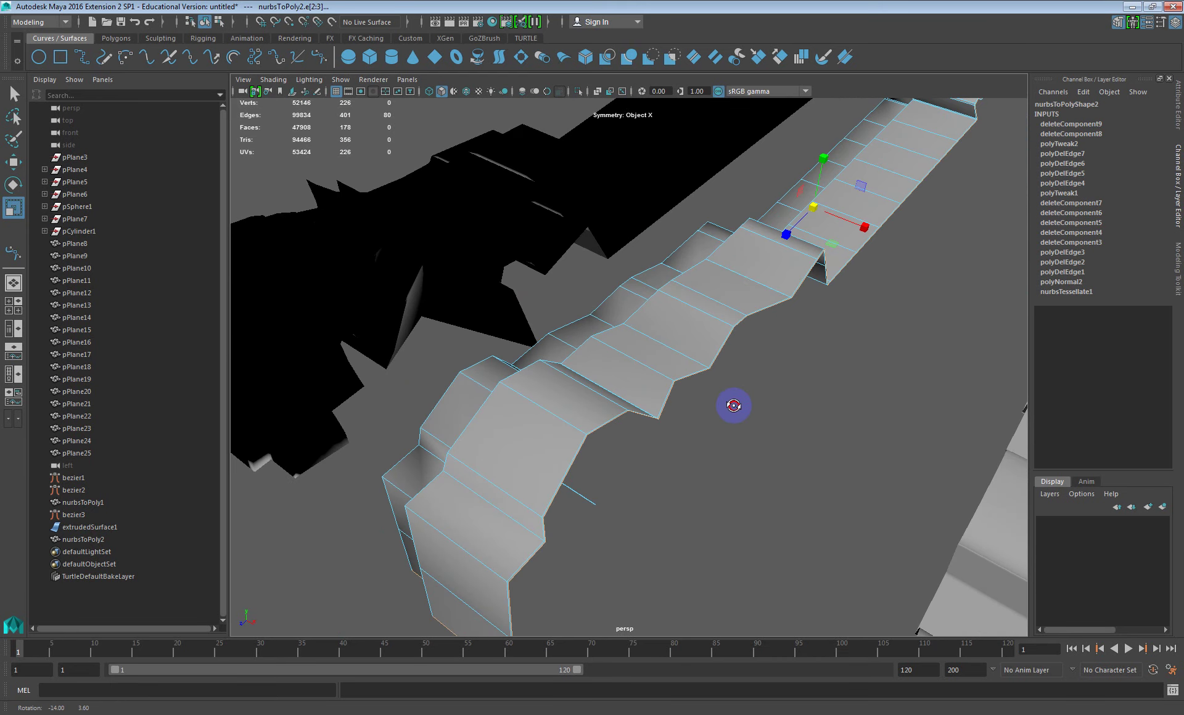
{"action": "left_click", "coordinate": [734, 404]}
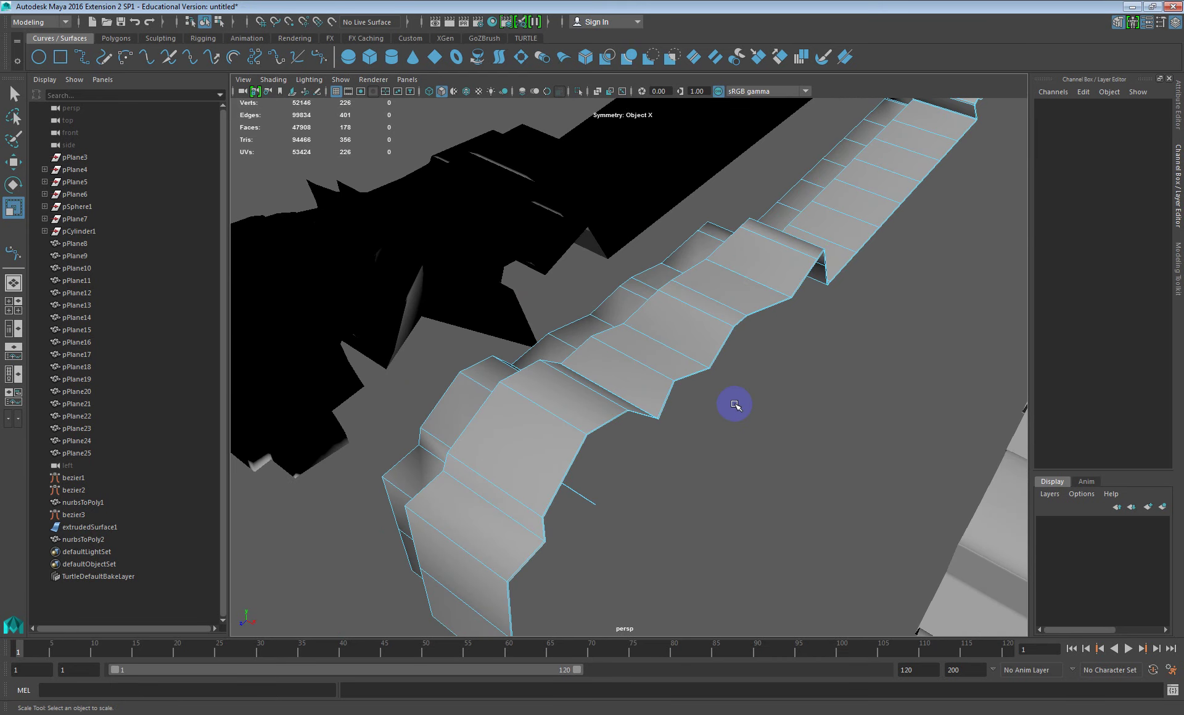
Delete the very thin lengthwise face loop along the open border of the raised strip
{"action": "scroll", "coordinate": [687, 449], "scroll_direction": "up", "scroll_amount": 5}
{"action": "double_click", "coordinate": [754, 396]}
{"action": "mouse_move", "coordinate": [754, 403]}
{"action": "left_mouse_down", "text": "alt"}
{"action": "mouse_move", "coordinate": [759, 420]}
{"action": "mouse_move", "coordinate": [774, 396]}
{"action": "left_mouse_up", "text": "alt"}
{"action": "scroll", "coordinate": [764, 423], "scroll_direction": "up", "scroll_amount": 5}
{"action": "key", "text": "F11"}
{"action": "left_click", "coordinate": [786, 425]}
{"action": "double_click", "coordinate": [919, 376]}
{"action": "scroll", "coordinate": [904, 390], "scroll_direction": "down", "scroll_amount": 5}
{"action": "left_click_drag", "start_coordinate": [904, 390], "coordinate": [491, 394], "text": "alt"}
{"action": "key", "text": "Delete"}
Select and delete the stray leftover geometry beside the mesh's curved end
{"action": "scroll", "coordinate": [531, 407], "scroll_direction": "up", "scroll_amount": 6}
{"action": "left_click_drag", "start_coordinate": [608, 360], "coordinate": [383, 545]}
{"action": "key", "text": "Delete"}
Select the trim's open border edges, keeping only those along its jagged long side
{"action": "left_click_drag", "start_coordinate": [492, 515], "coordinate": [728, 419], "text": "alt"}
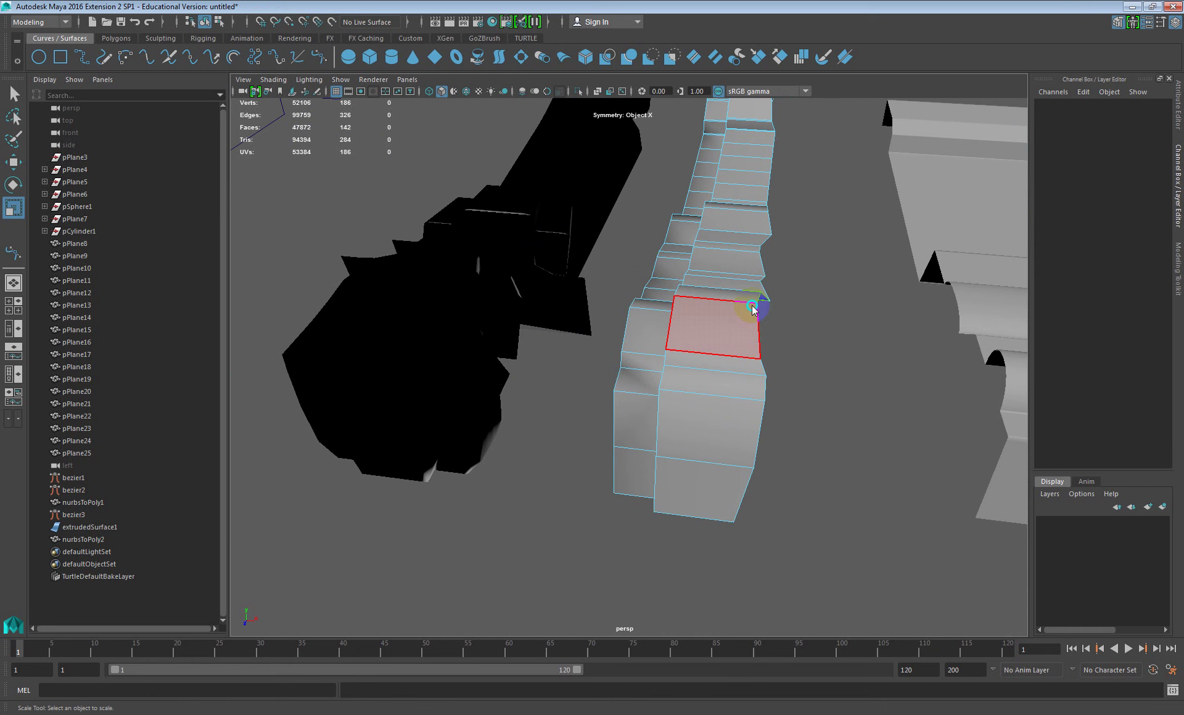
{"action": "left_click", "coordinate": [758, 317]}
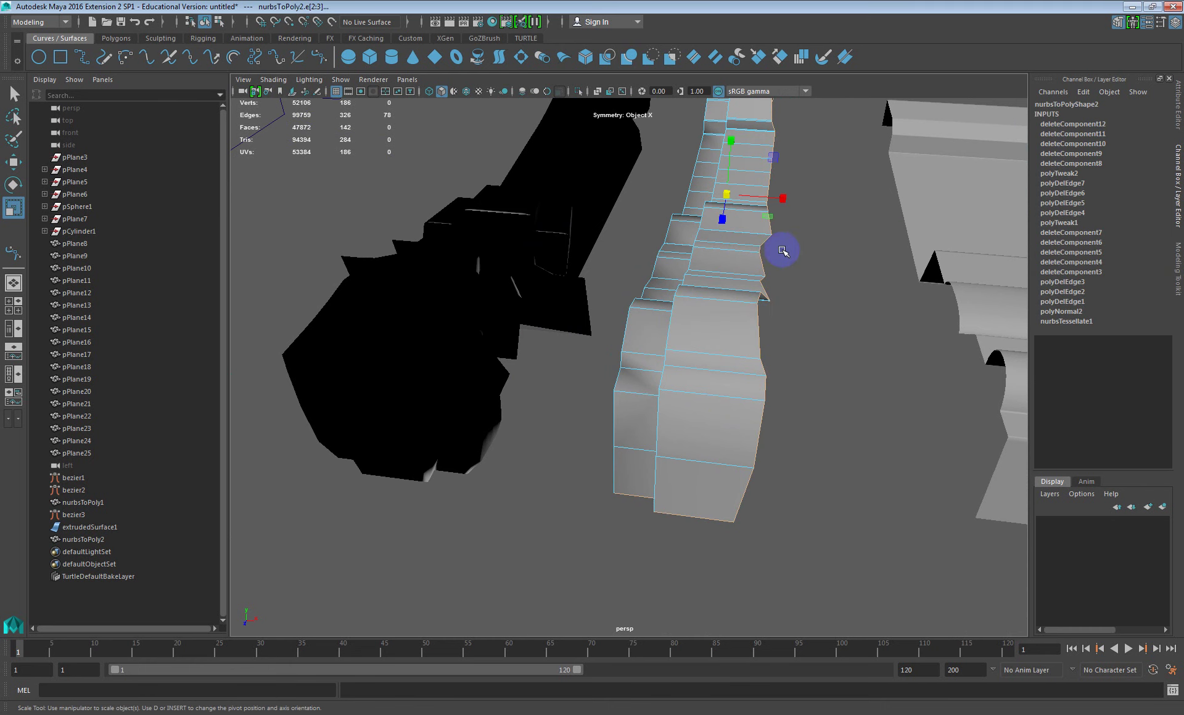
{"action": "left_click_drag", "start_coordinate": [785, 196], "coordinate": [638, 303], "text": "alt"}
{"action": "left_click_drag", "start_coordinate": [740, 154], "coordinate": [655, 343]}
{"action": "left_click_drag", "start_coordinate": [727, 268], "coordinate": [650, 378], "text": "ctrl"}
{"action": "left_click_drag", "start_coordinate": [703, 359], "coordinate": [491, 296], "text": "alt"}
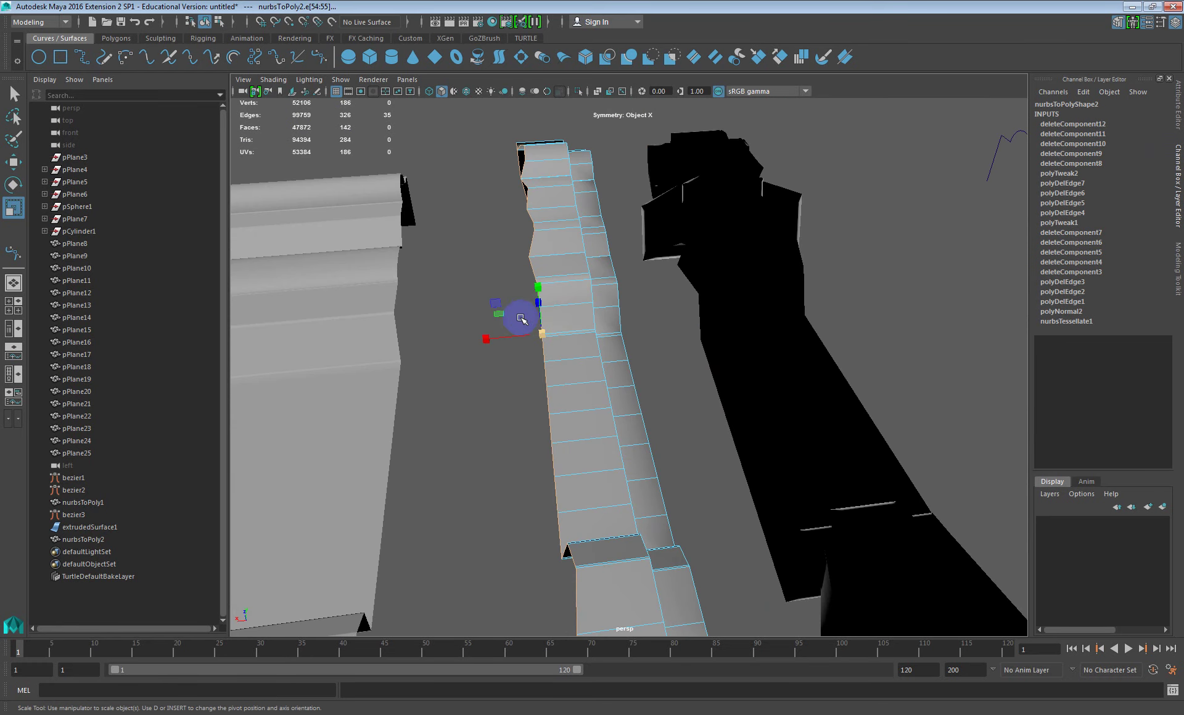
Restore the jagged side's border edge selection, scale it flat into a straight line, and select the whole trim
{"action": "double_click", "coordinate": [554, 358], "text": "shift"}
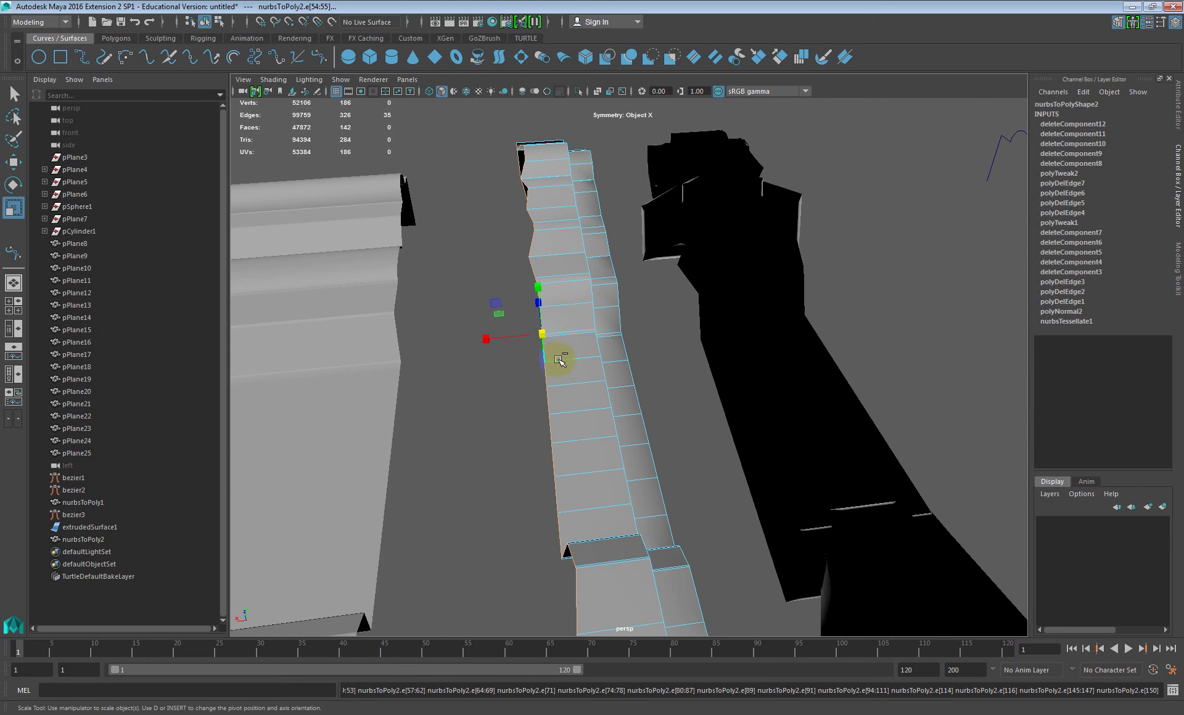
{"action": "left_click_drag", "start_coordinate": [621, 366], "coordinate": [606, 344], "text": "alt"}
{"action": "left_click", "coordinate": [605, 344]}
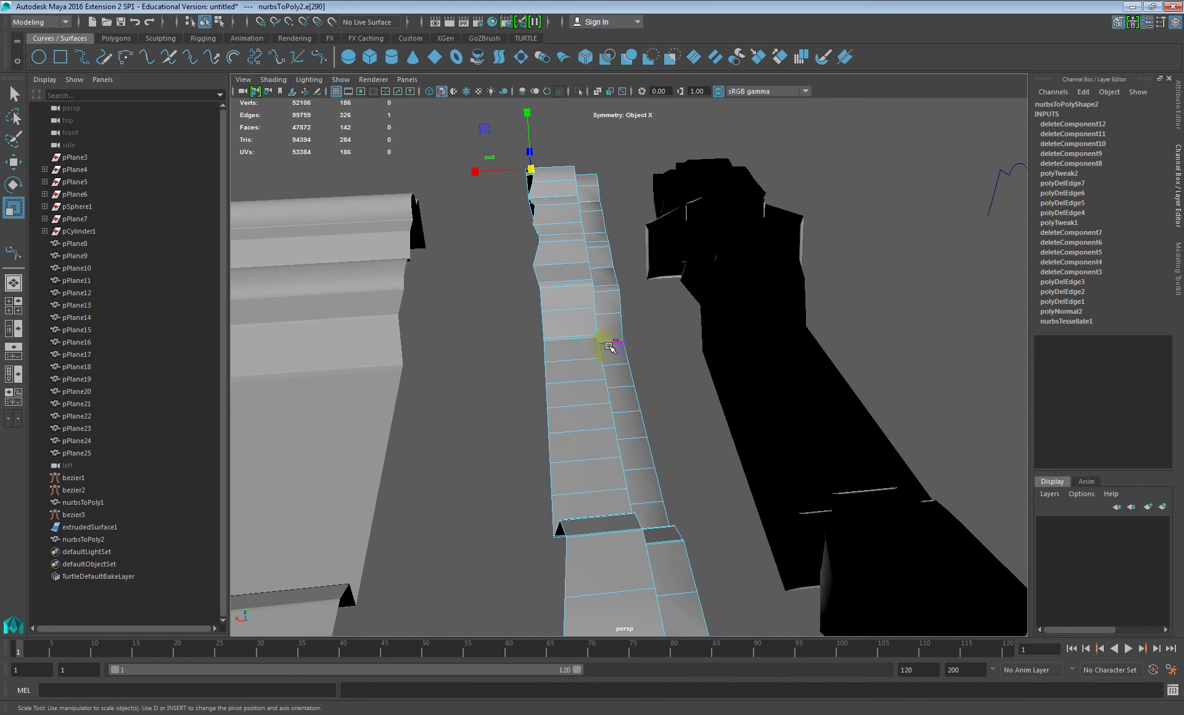
{"action": "key", "text": "ctrl+z"}
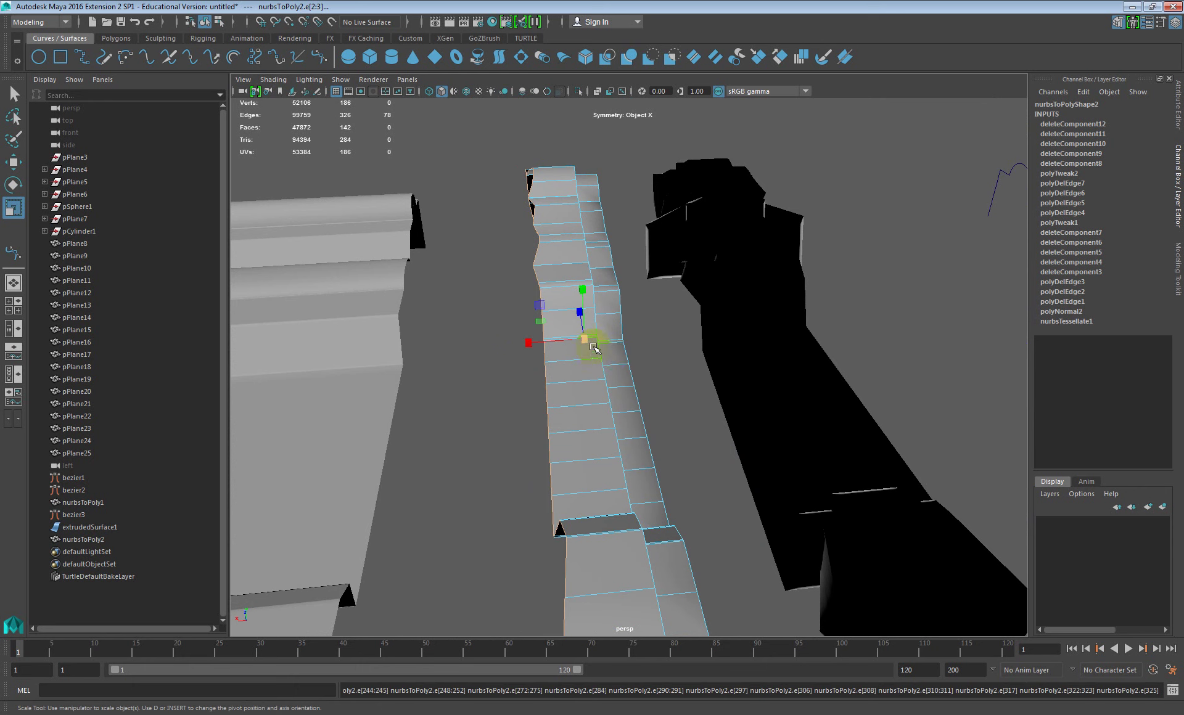
{"action": "key", "text": "ctrl+z"}
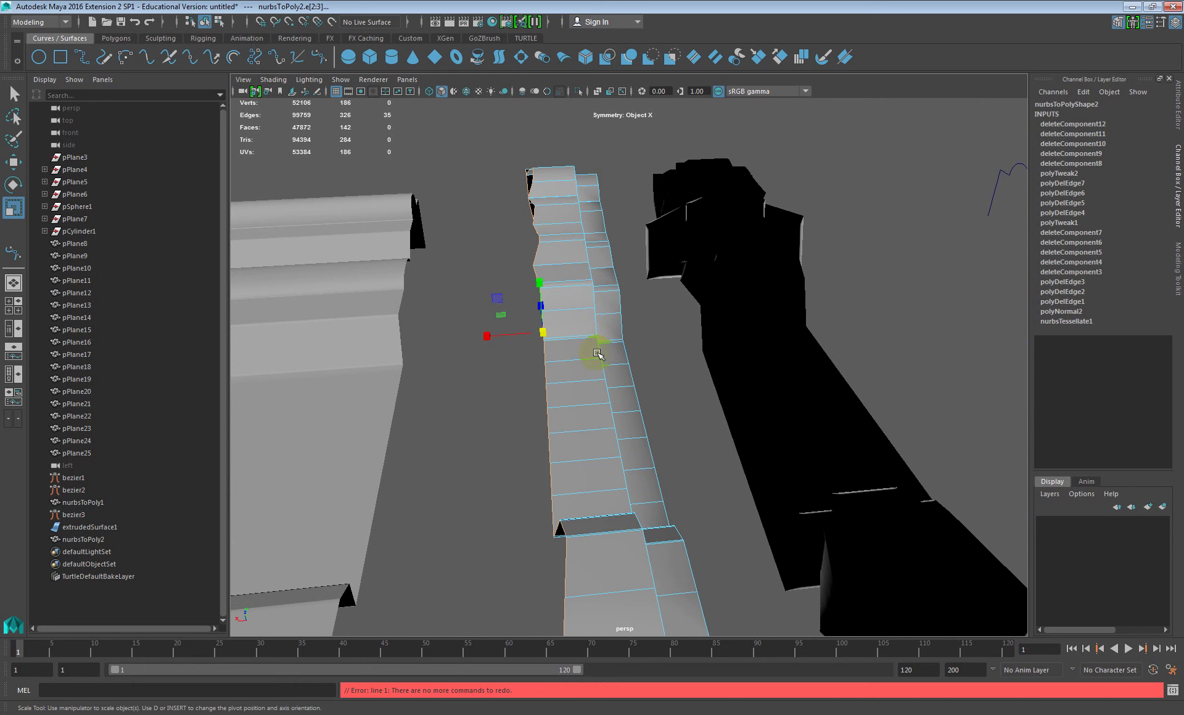
{"action": "left_click_drag", "start_coordinate": [767, 338], "coordinate": [629, 374], "text": "alt"}
{"action": "left_click", "coordinate": [631, 381]}
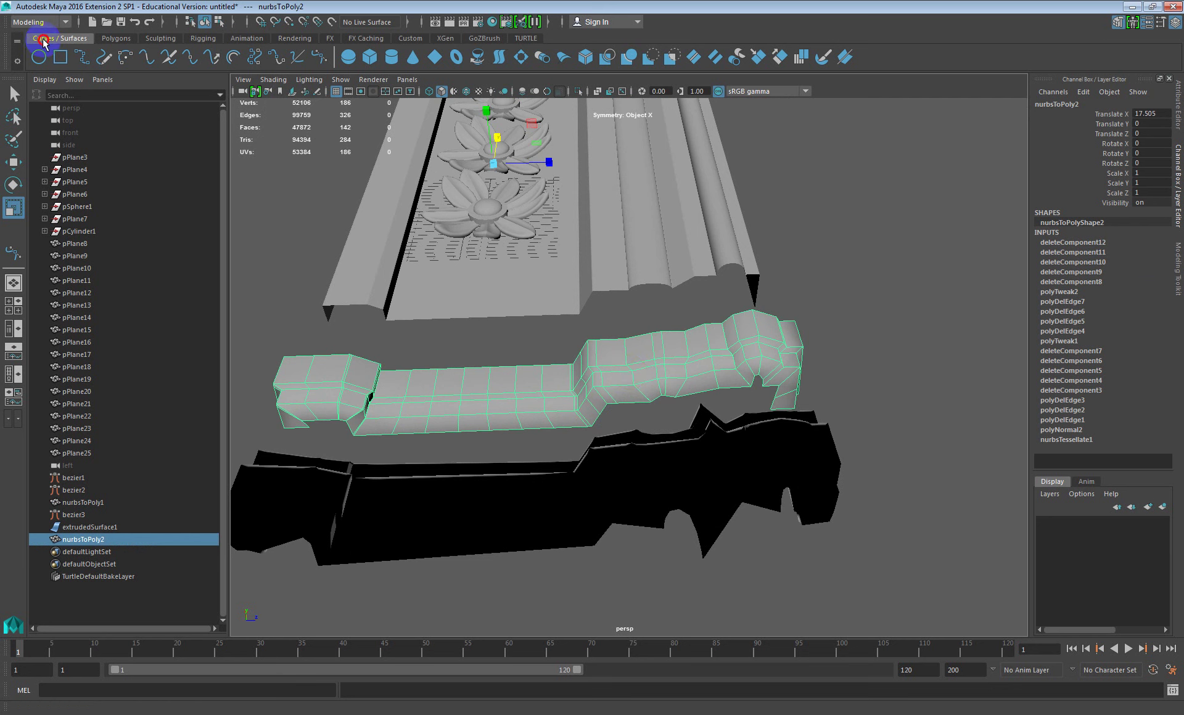
Change the shelf to the Polygons set of tools
{"action": "left_click", "coordinate": [18, 42]}
{"action": "left_click", "coordinate": [18, 45]}
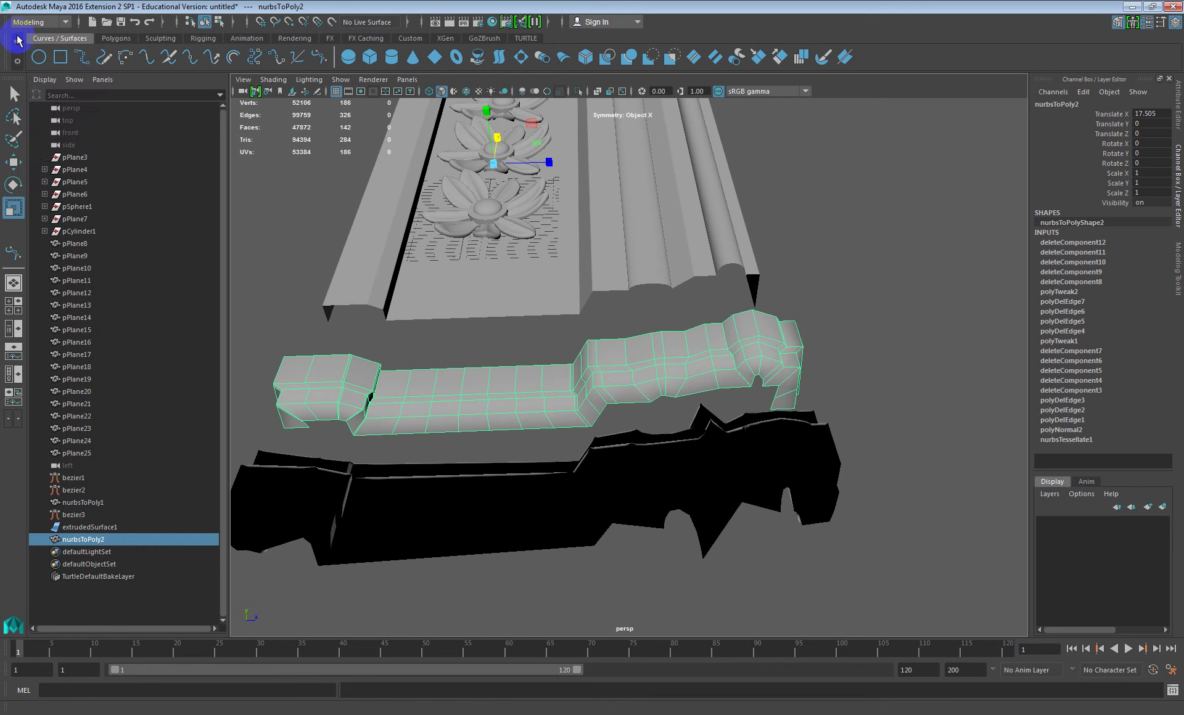
{"action": "left_click", "coordinate": [18, 44]}
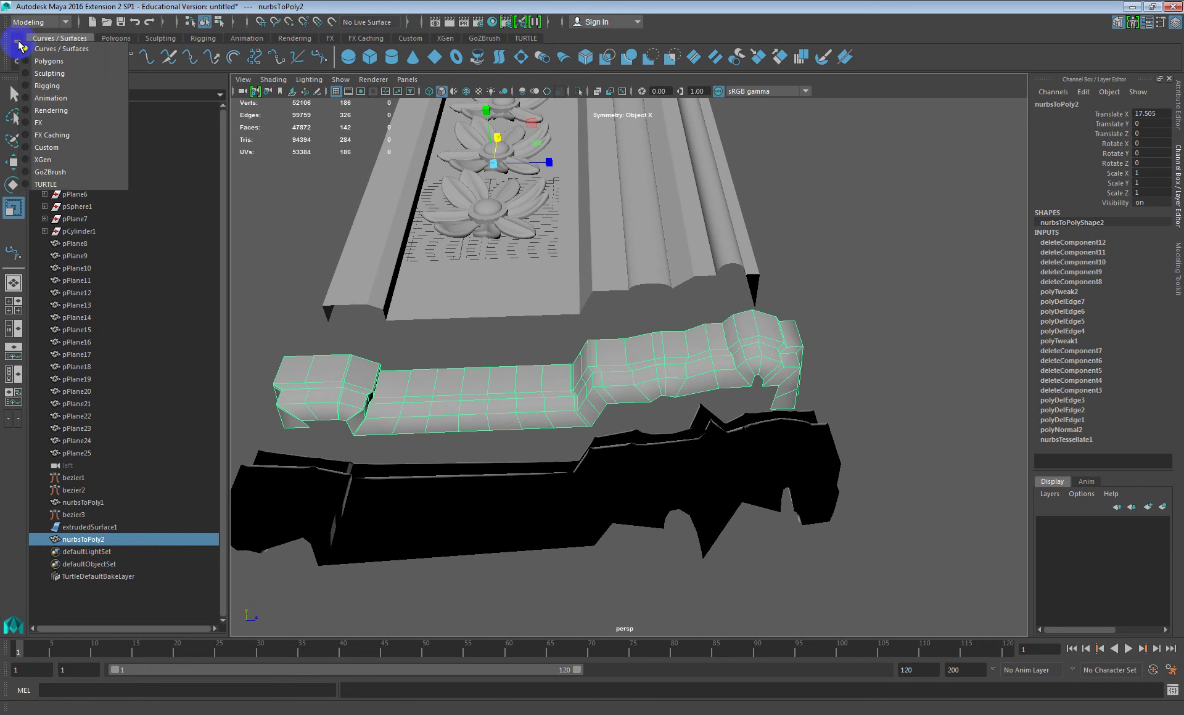
{"action": "left_click", "coordinate": [47, 62]}
{"action": "left_click", "coordinate": [698, 223]}
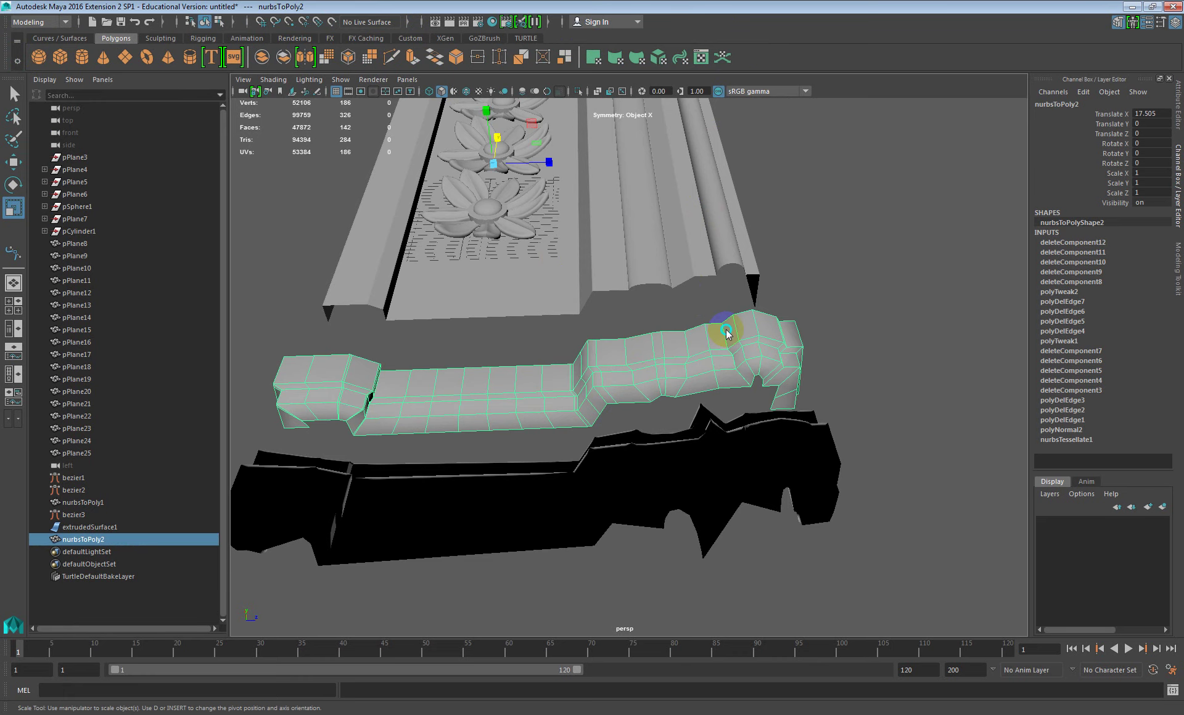
{"action": "left_click_drag", "start_coordinate": [719, 335], "coordinate": [631, 251], "text": "alt"}
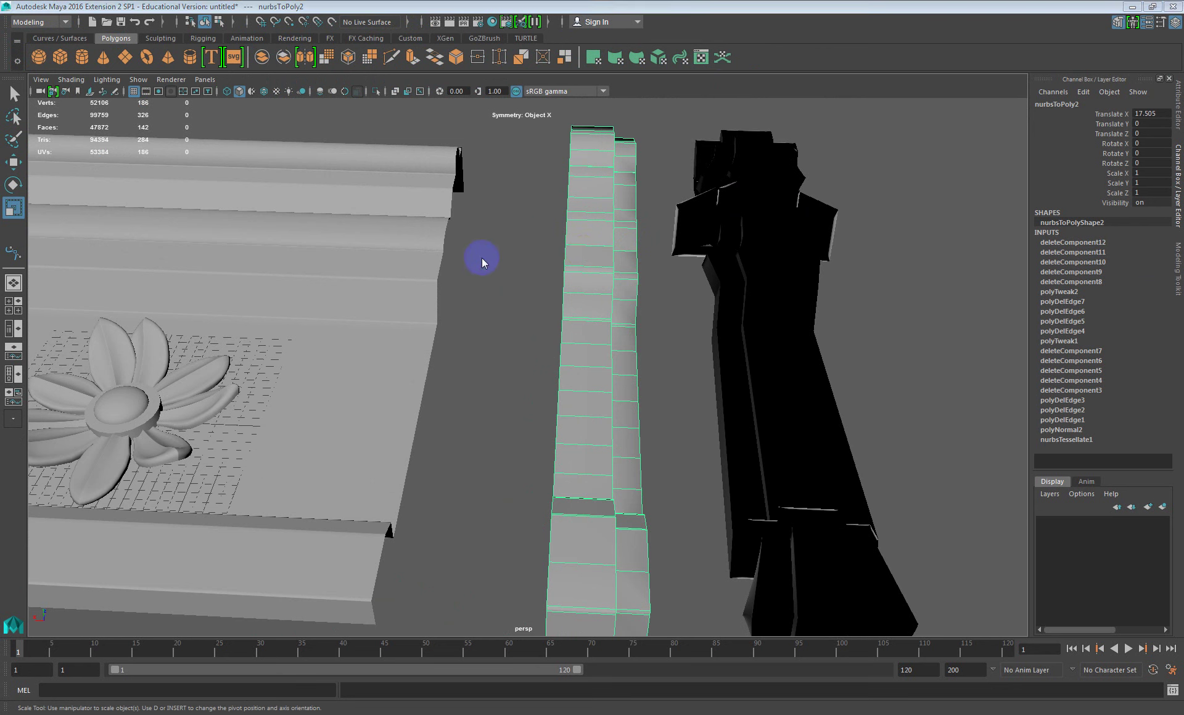
{"action": "right_click", "coordinate": [428, 263]}
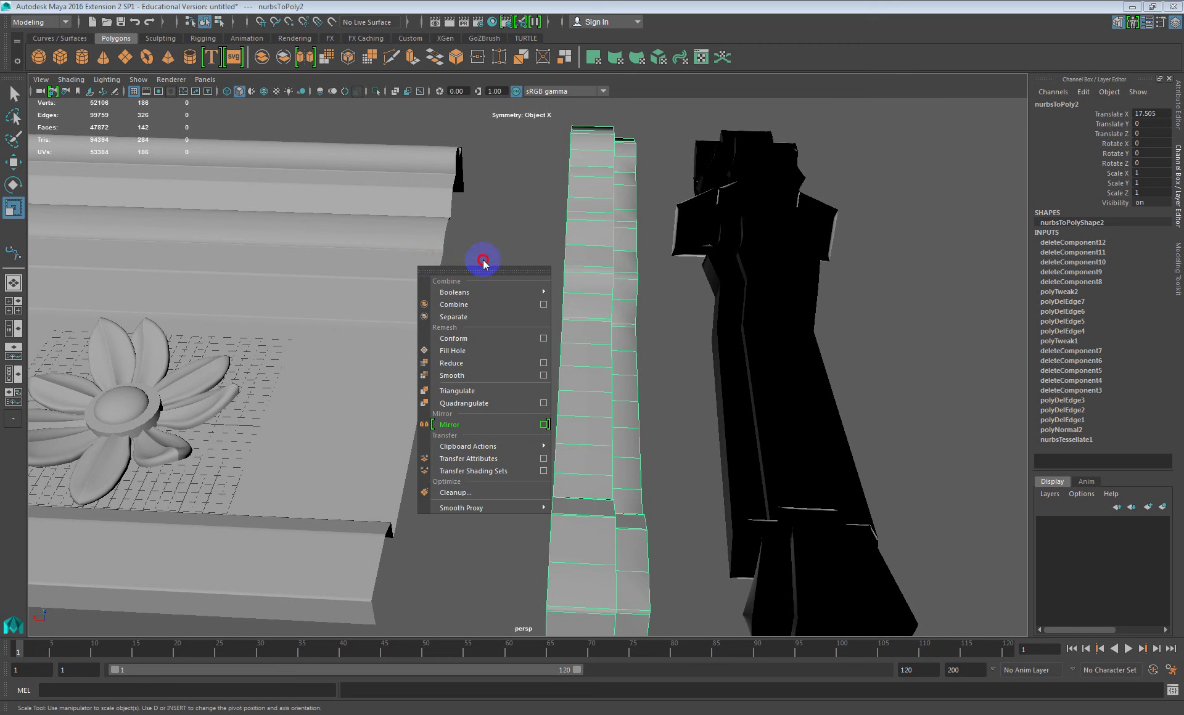
{"action": "left_click", "coordinate": [506, 262]}
{"action": "right_click", "coordinate": [507, 262]}
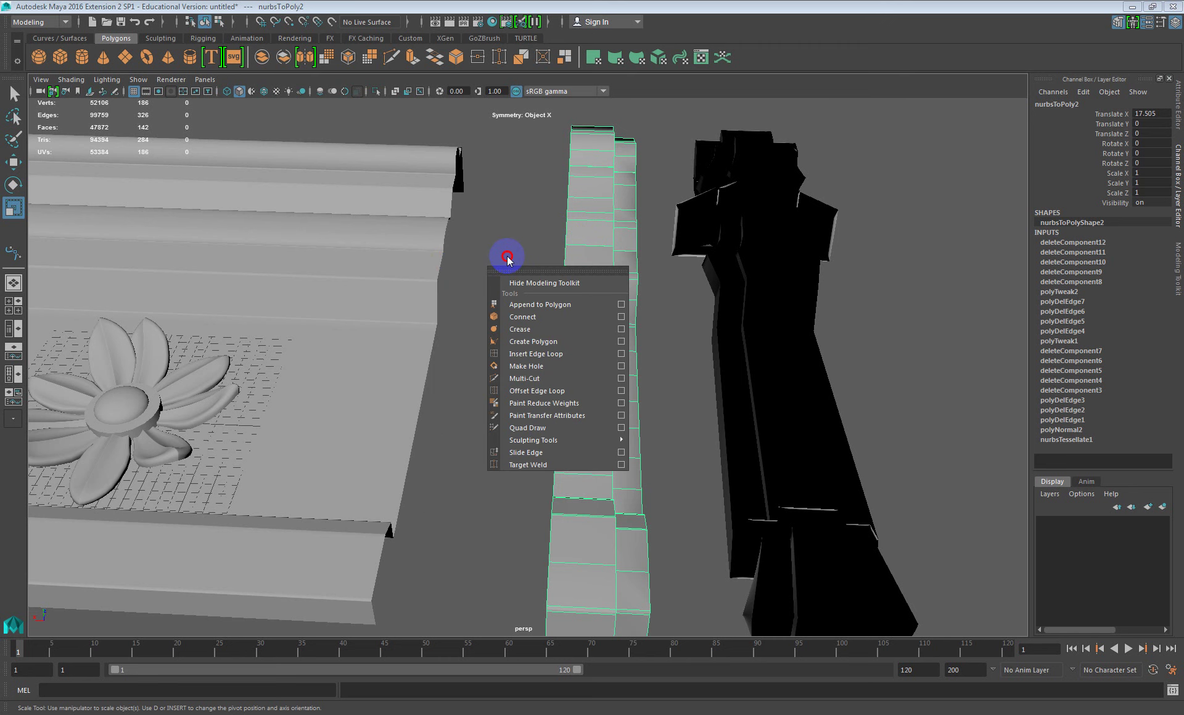
{"action": "left_click", "coordinate": [463, 258]}
{"action": "right_click", "coordinate": [464, 258]}
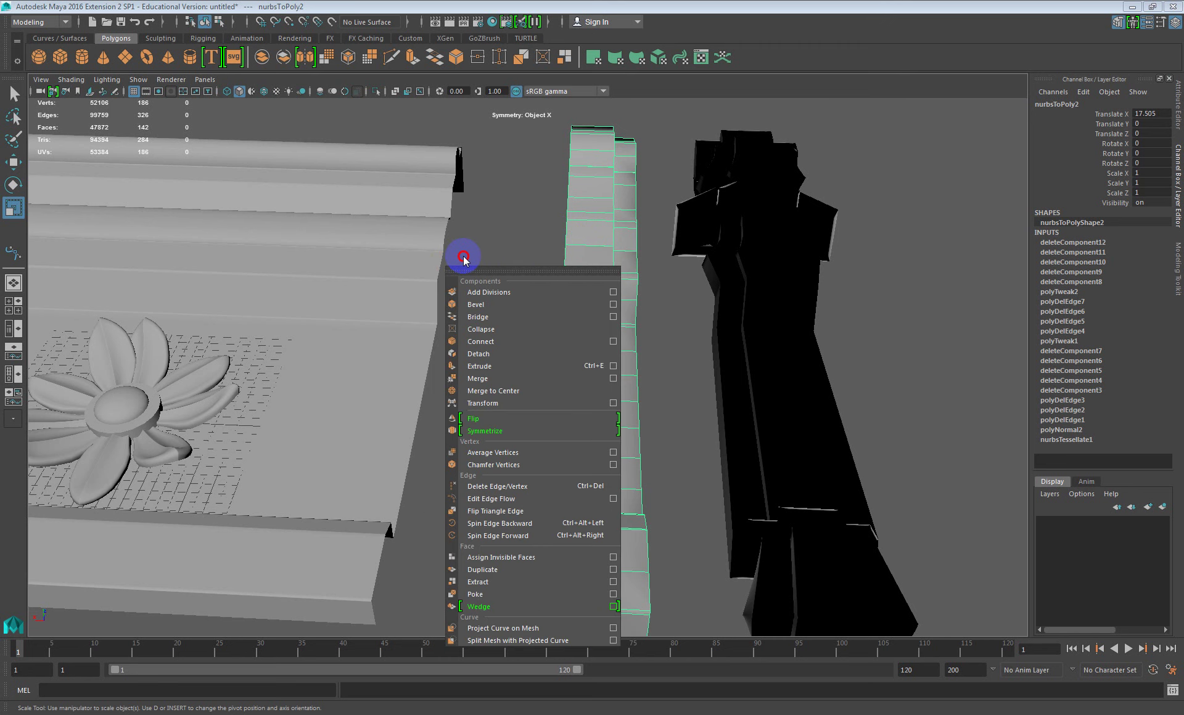
{"action": "left_click", "coordinate": [515, 259]}
{"action": "right_click", "coordinate": [498, 257]}
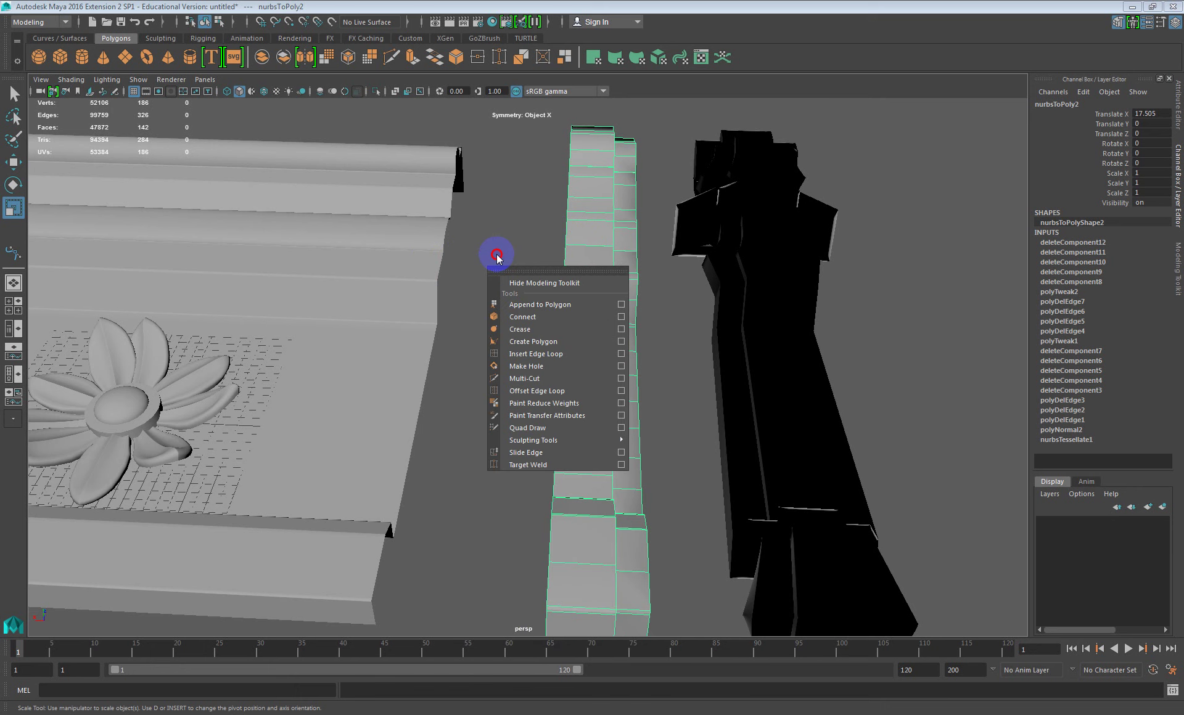
{"action": "left_click", "coordinate": [432, 256]}
{"action": "right_click", "coordinate": [434, 258]}
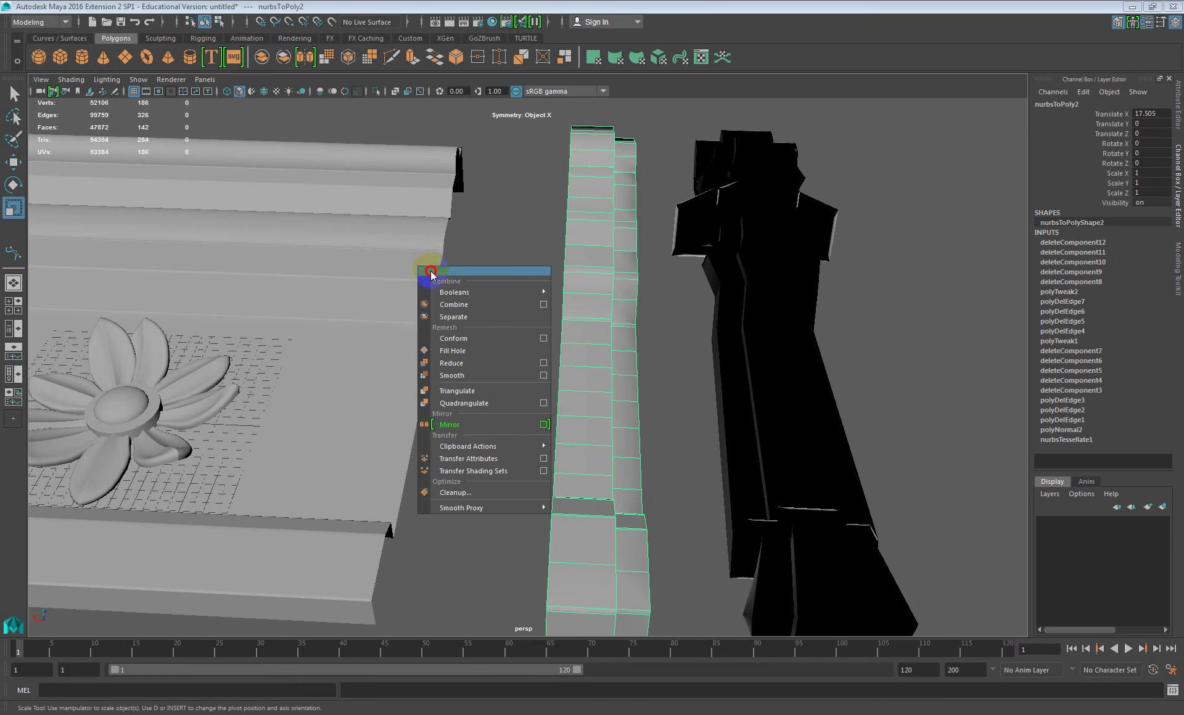
{"action": "left_click", "coordinate": [430, 272]}
{"action": "left_click_drag", "start_coordinate": [479, 267], "coordinate": [319, 263]}
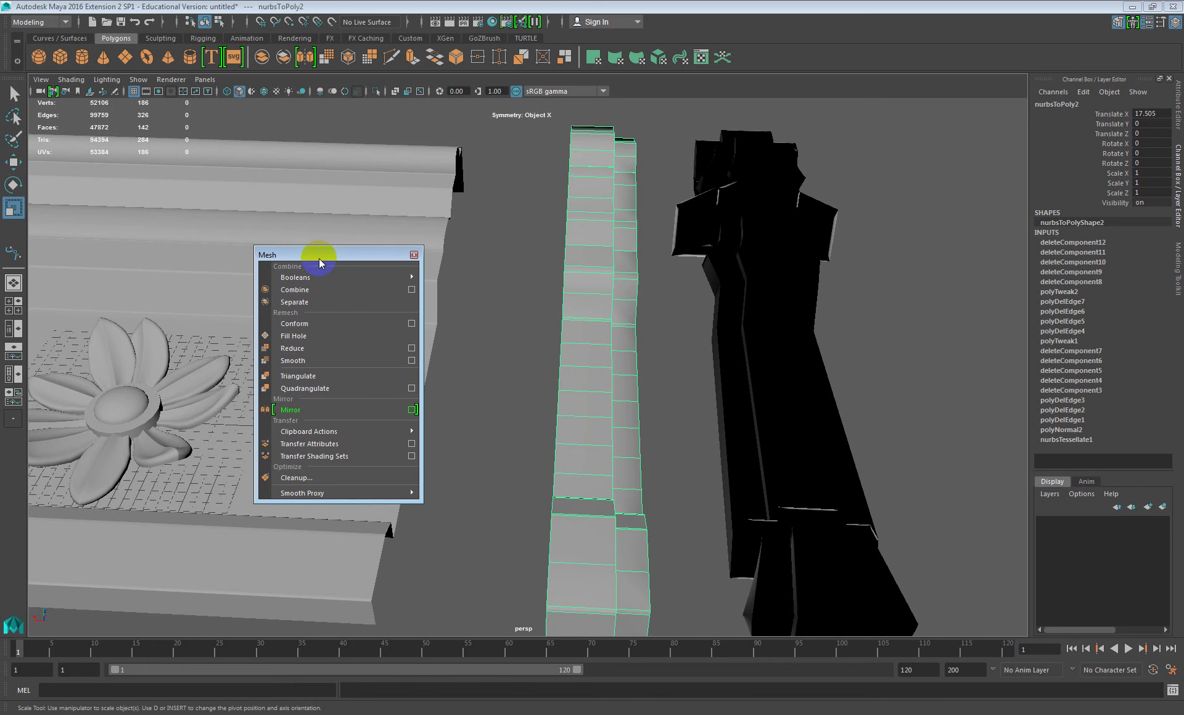
{"action": "left_click", "coordinate": [414, 255]}
{"action": "right_click", "coordinate": [470, 260]}
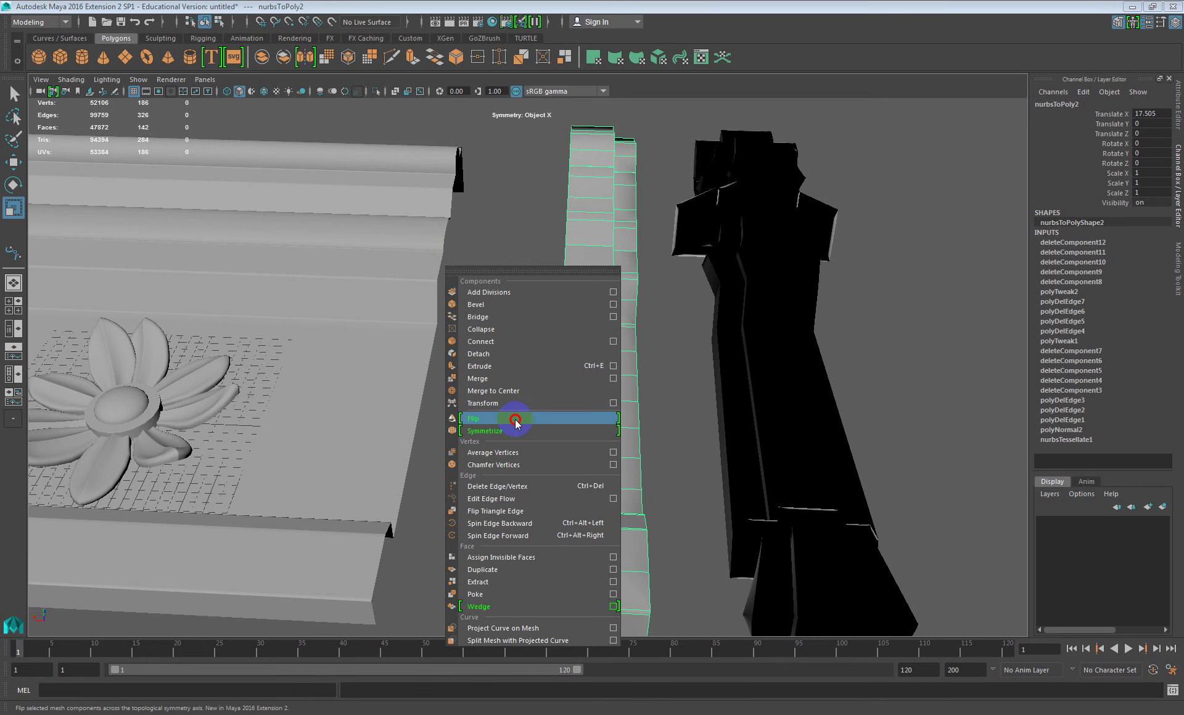
{"action": "left_click", "coordinate": [511, 260]}
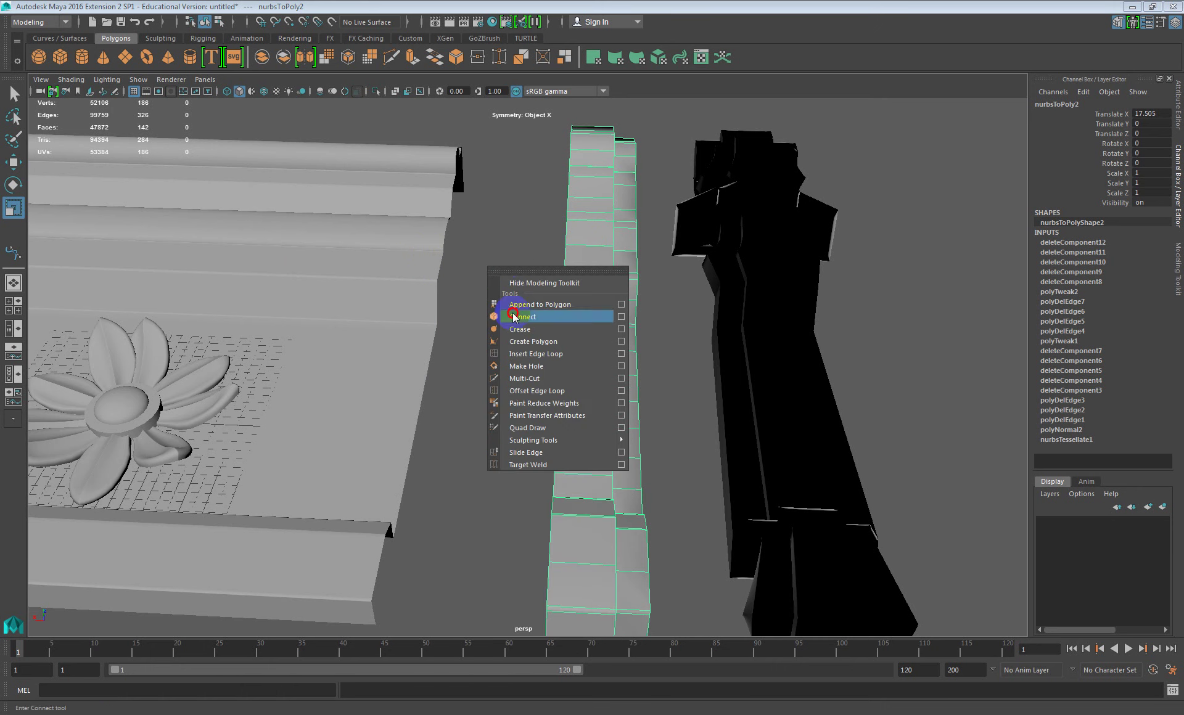
{"action": "left_click_drag", "start_coordinate": [546, 286], "coordinate": [511, 231]}
{"action": "right_click", "coordinate": [579, 185]}
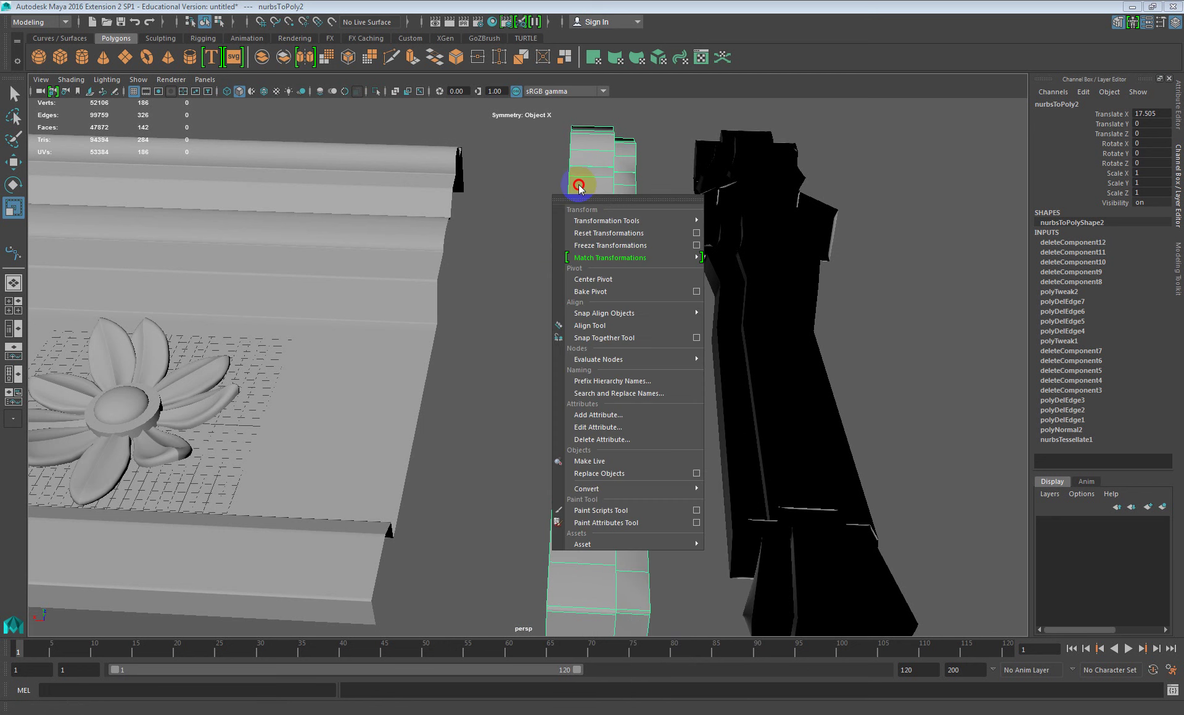
{"action": "left_click_drag", "start_coordinate": [578, 185], "coordinate": [521, 281]}
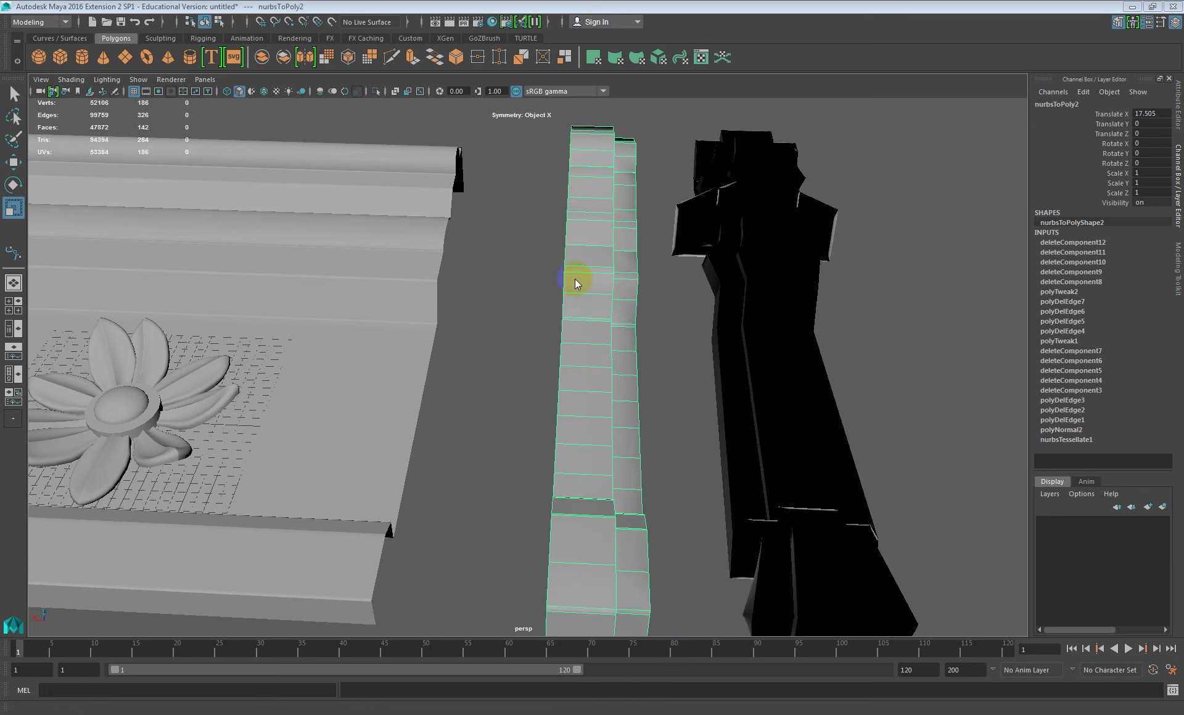
Apply a normal angle of 30 to the end trim's edges, close the settings and deselect the trim
{"action": "left_click_drag", "start_coordinate": [597, 327], "coordinate": [611, 340], "text": "alt"}
{"action": "left_click_drag", "start_coordinate": [555, 313], "coordinate": [638, 304], "text": "alt"}
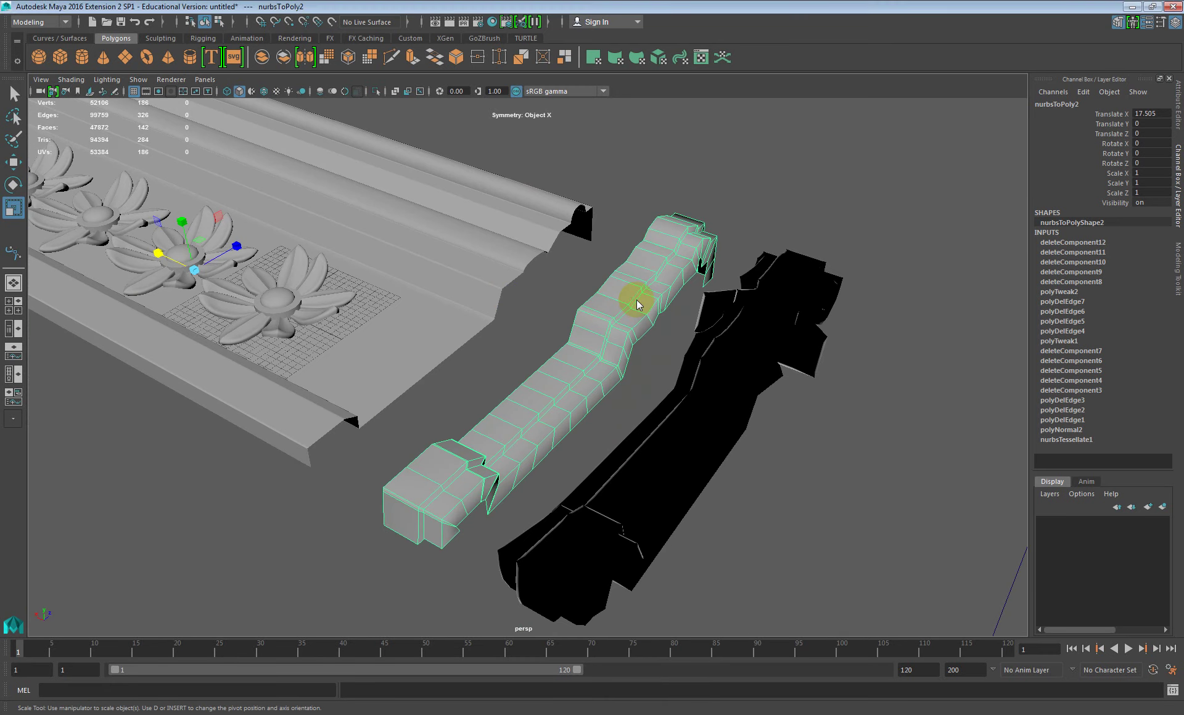
{"action": "right_click_drag", "start_coordinate": [614, 330], "coordinate": [635, 385]}
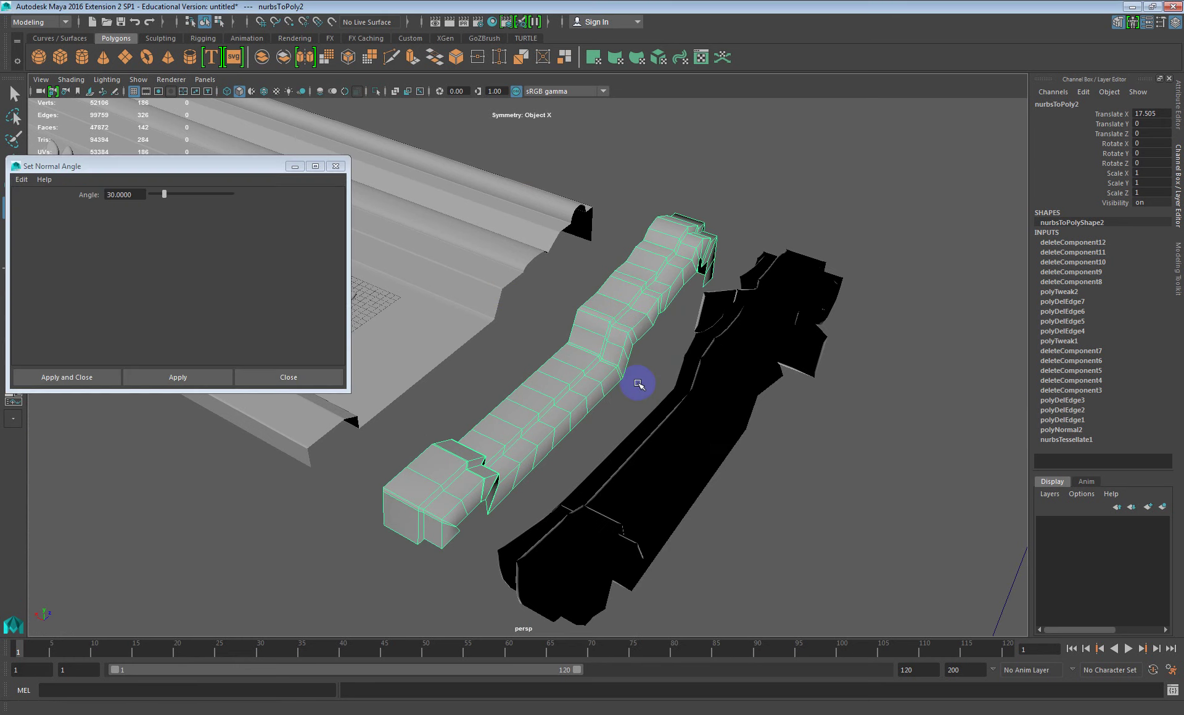
{"action": "left_click", "coordinate": [190, 378]}
{"action": "left_click_drag", "start_coordinate": [617, 347], "coordinate": [503, 338], "text": "alt"}
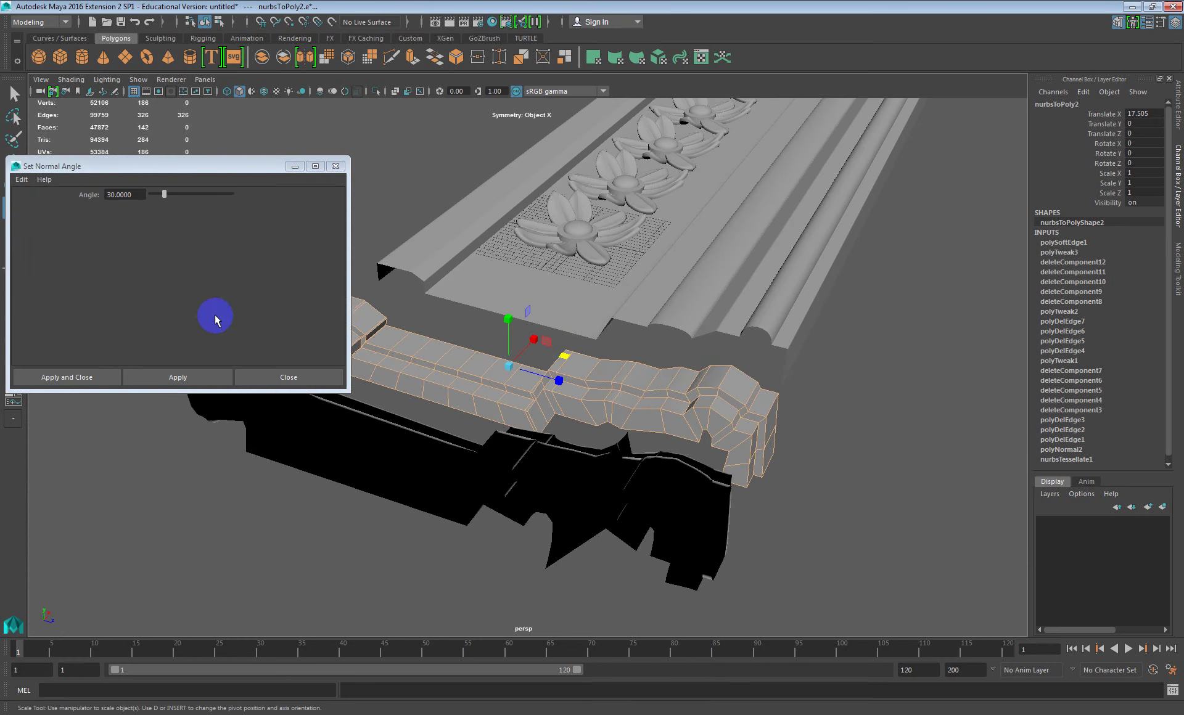
{"action": "left_click", "coordinate": [281, 378]}
{"action": "left_click", "coordinate": [411, 400]}
{"action": "left_click_drag", "start_coordinate": [412, 399], "coordinate": [569, 367], "text": "alt"}
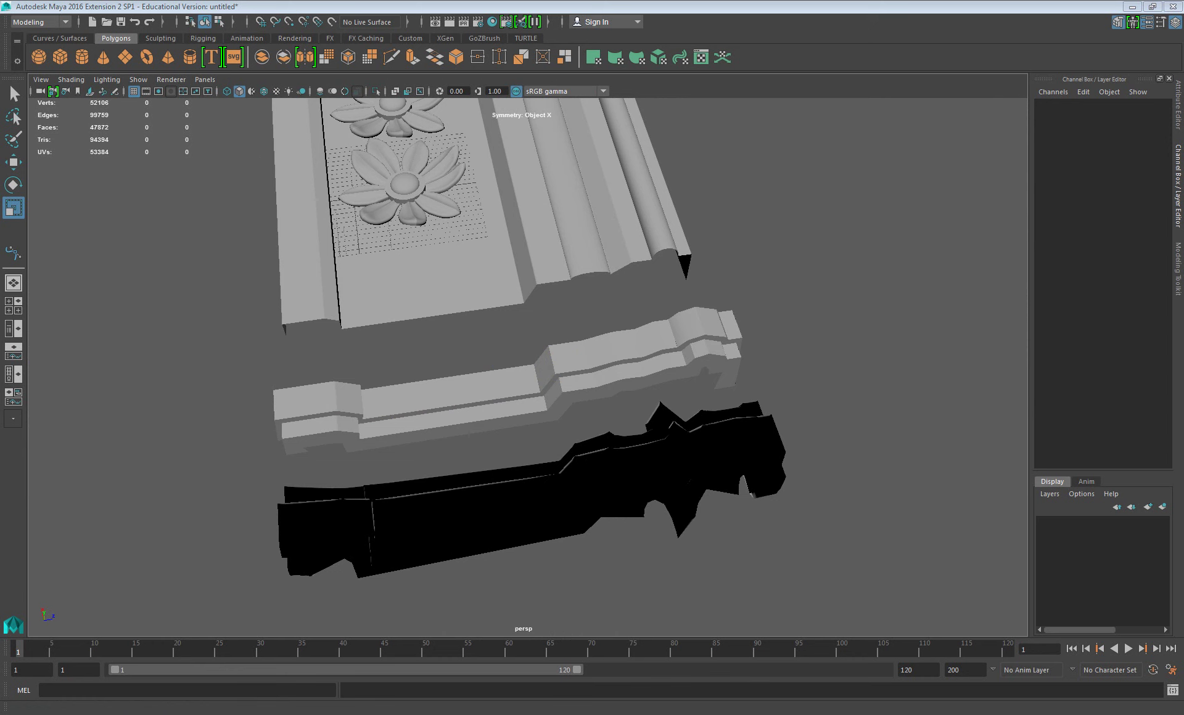
Try to mirror the end trim across the world X axis in the negative direction, cutting geometry and merging border vertices
{"action": "left_click", "coordinate": [655, 365]}
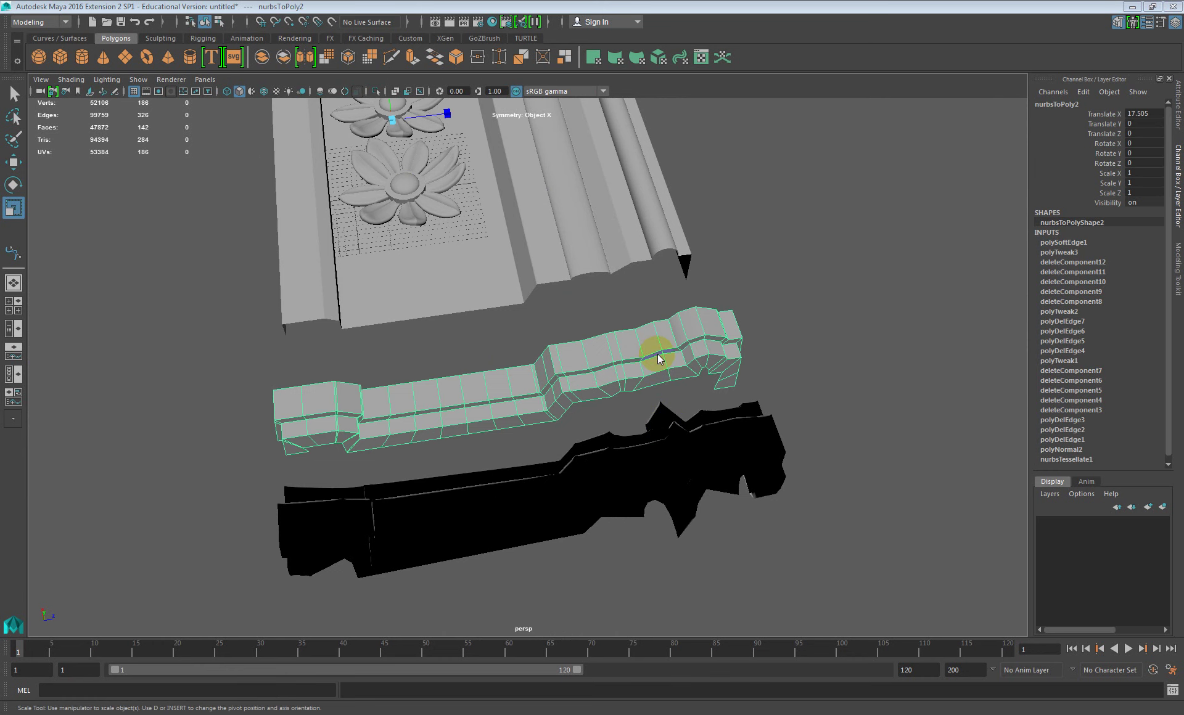
{"action": "right_click", "coordinate": [509, 380], "text": "shift"}
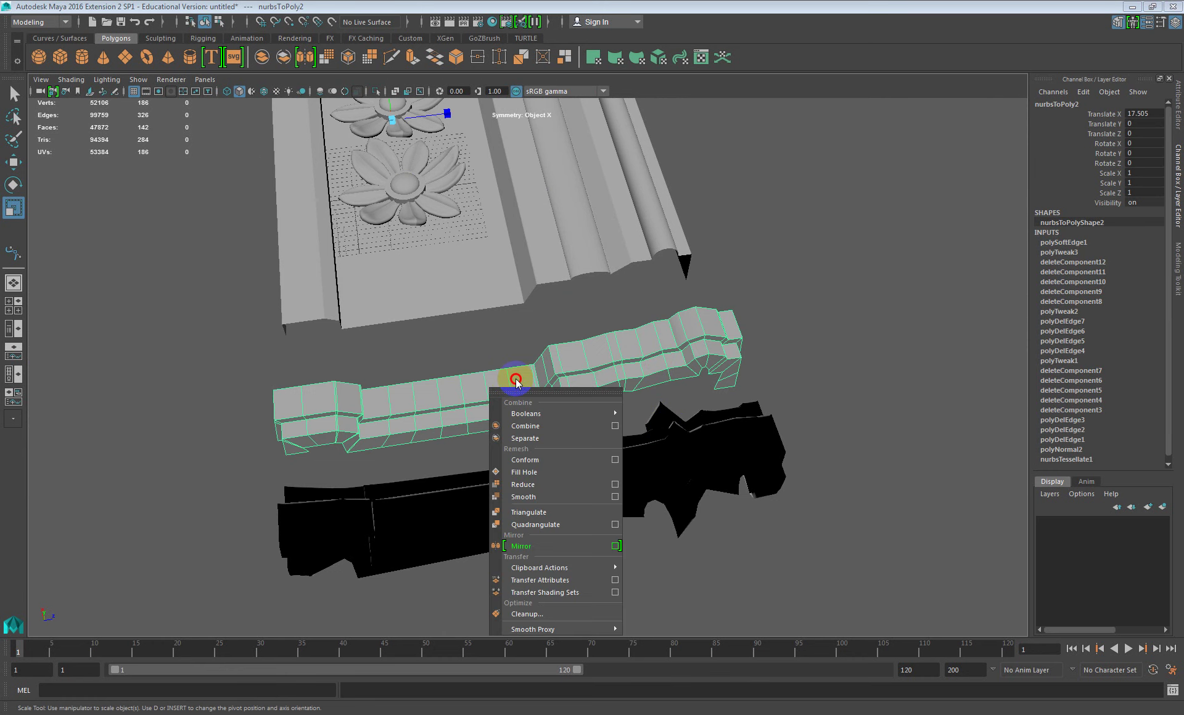
{"action": "left_click", "coordinate": [615, 546]}
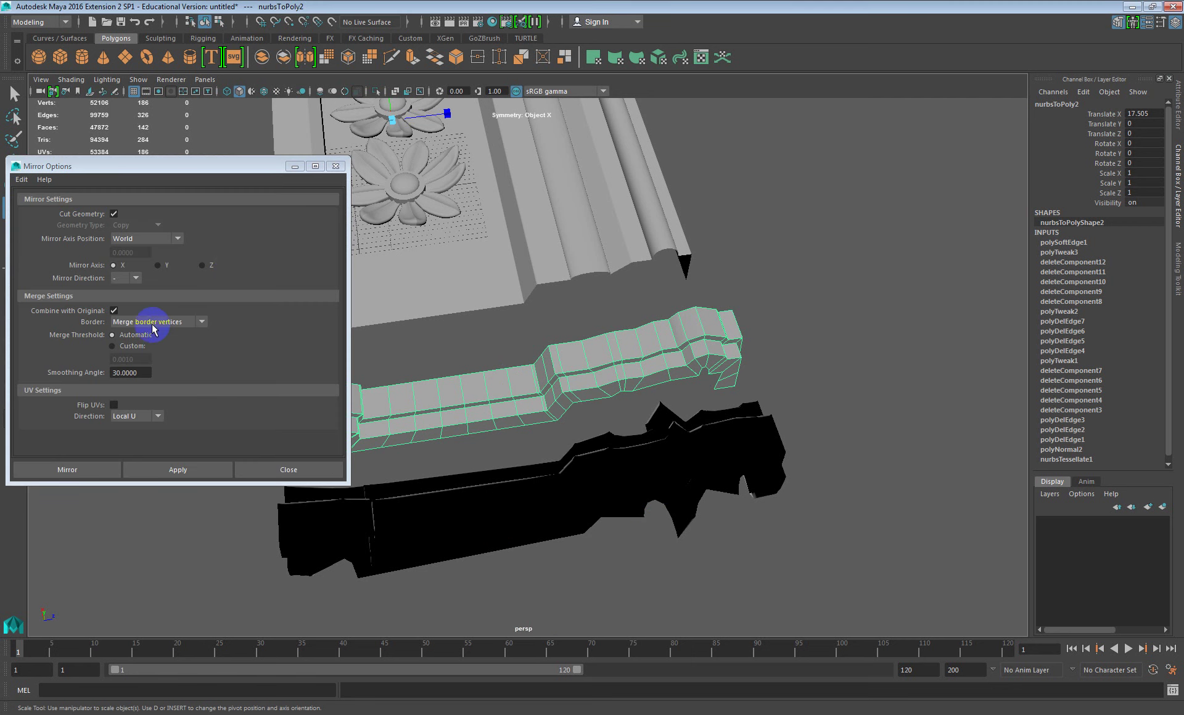
{"action": "left_click", "coordinate": [160, 467]}
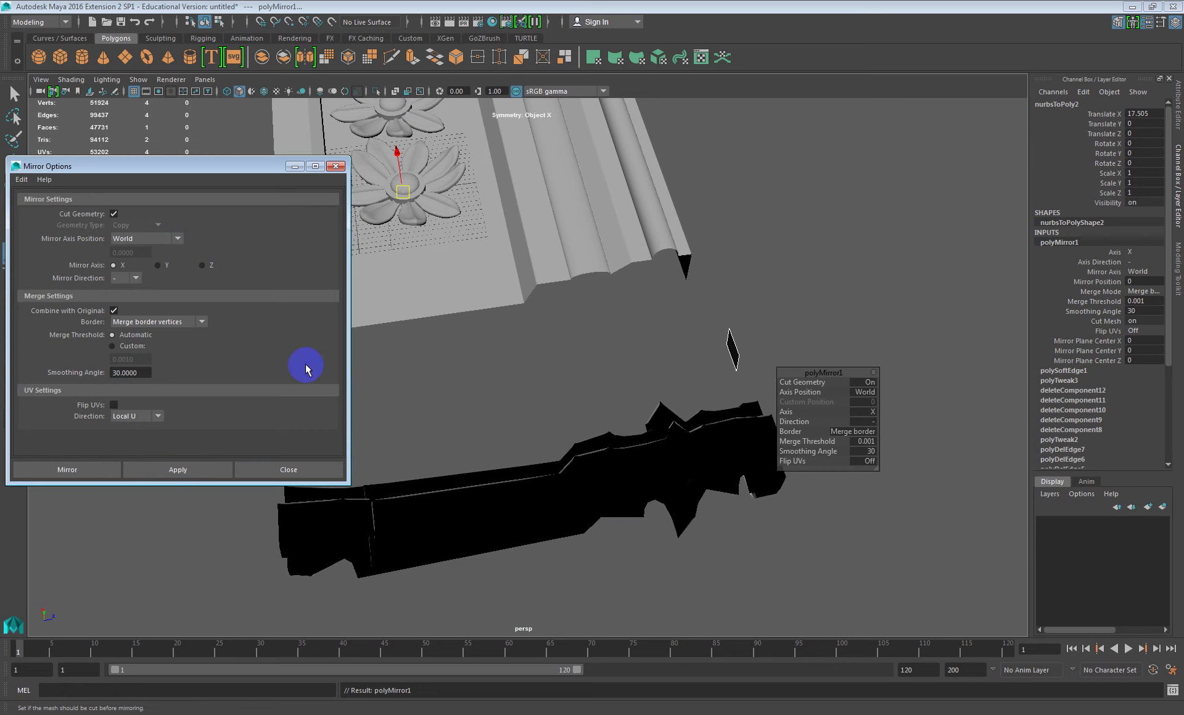
{"action": "left_click", "coordinate": [544, 348]}
{"action": "left_click_drag", "start_coordinate": [545, 346], "coordinate": [478, 257], "text": "alt"}
{"action": "left_click", "coordinate": [608, 341]}
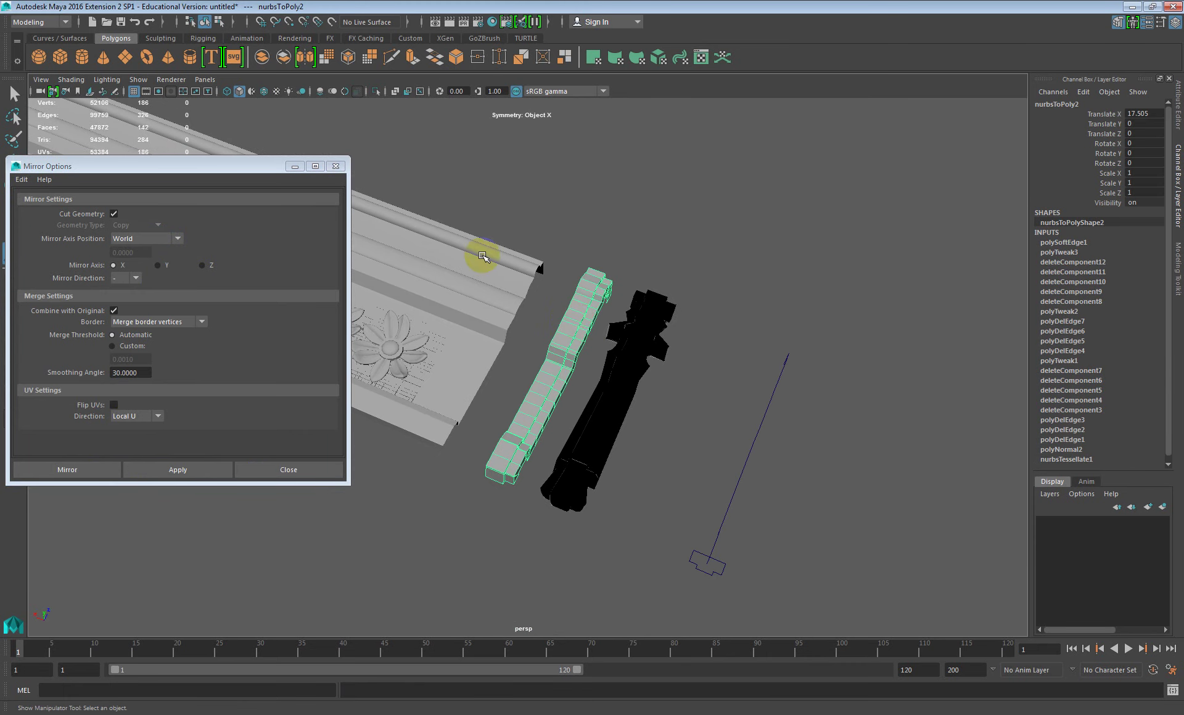
Activate the Move tool and examine the end trim's placement and pivot beside the flower molding
{"action": "right_click_drag", "start_coordinate": [568, 310], "coordinate": [515, 297], "text": "alt"}
{"action": "middle_click_drag", "start_coordinate": [516, 297], "coordinate": [784, 247], "text": "alt"}
{"action": "right_click_drag", "start_coordinate": [783, 247], "coordinate": [803, 288], "text": "alt"}
{"action": "middle_click_drag", "start_coordinate": [803, 287], "coordinate": [828, 293], "text": "alt"}
{"action": "left_click_drag", "start_coordinate": [828, 293], "coordinate": [692, 315], "text": "alt"}
{"action": "key", "text": "w"}
{"action": "right_click_drag", "start_coordinate": [727, 410], "coordinate": [679, 364], "text": "alt"}
{"action": "left_click_drag", "start_coordinate": [678, 364], "coordinate": [761, 436], "text": "alt"}
{"action": "middle_click_drag", "start_coordinate": [761, 436], "coordinate": [709, 384], "text": "alt"}
{"action": "right_click_drag", "start_coordinate": [672, 358], "coordinate": [752, 438], "text": "alt"}
{"action": "middle_click_drag", "start_coordinate": [752, 438], "coordinate": [571, 280], "text": "alt"}
{"action": "left_click_drag", "start_coordinate": [622, 304], "coordinate": [708, 341], "text": "alt"}
{"action": "right_click_drag", "start_coordinate": [709, 341], "coordinate": [687, 336], "text": "alt"}
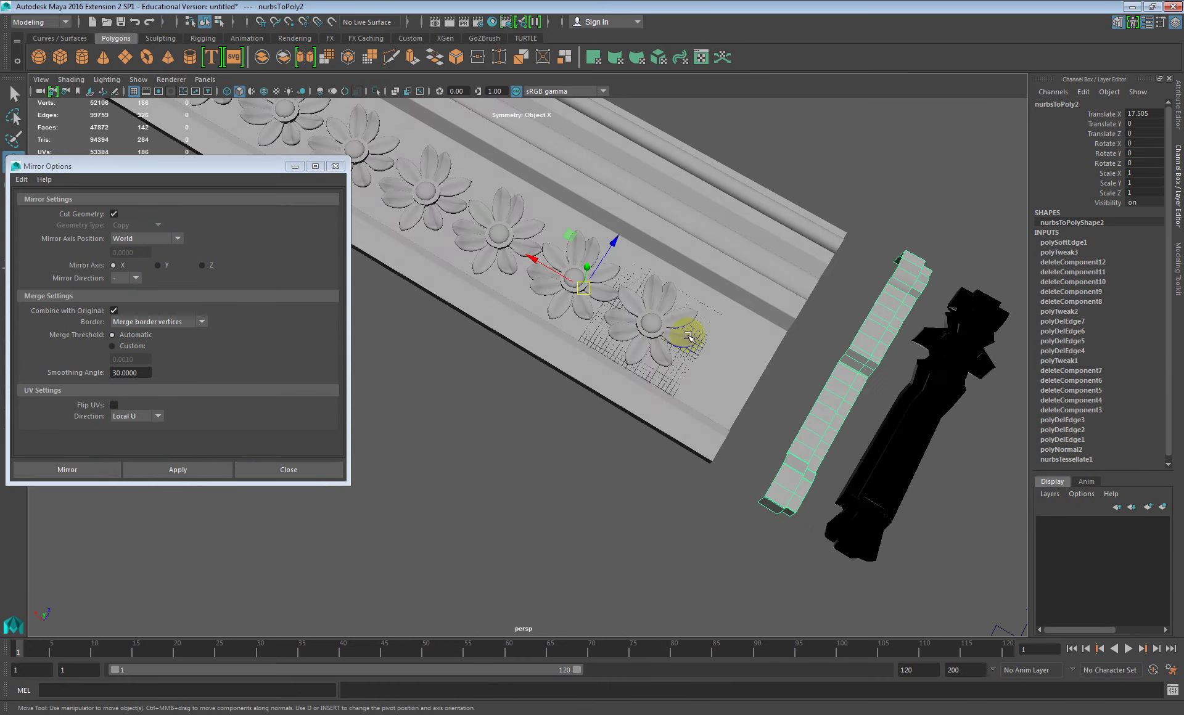
{"action": "left_click_drag", "start_coordinate": [687, 336], "coordinate": [727, 320], "text": "alt"}
{"action": "middle_click_drag", "start_coordinate": [727, 320], "coordinate": [637, 314], "text": "alt"}
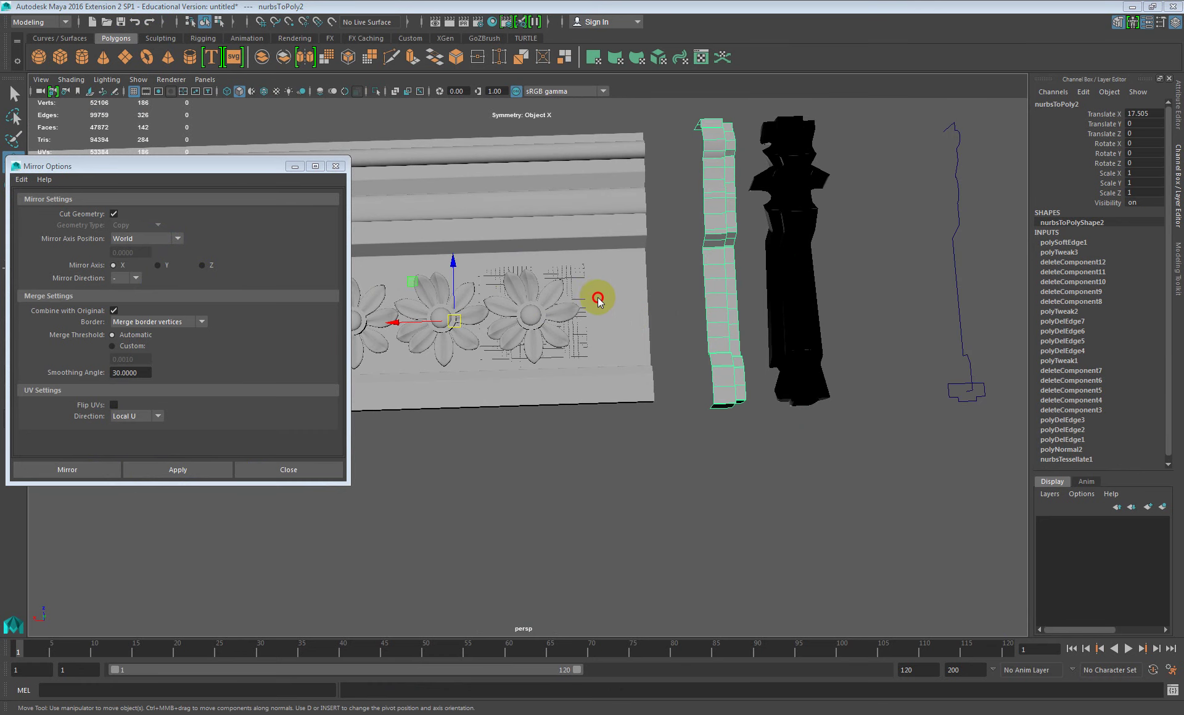
Switch to the orthographic top -Y view and move the trim's pivot onto its straightened border edge
{"action": "key", "text": "space"}
{"action": "left_click_drag", "start_coordinate": [592, 317], "coordinate": [574, 317]}
{"action": "right_click_drag", "start_coordinate": [611, 321], "coordinate": [518, 309], "text": "alt"}
{"action": "right_click_drag", "start_coordinate": [669, 333], "coordinate": [595, 320], "text": "alt"}
{"action": "key", "text": "f"}
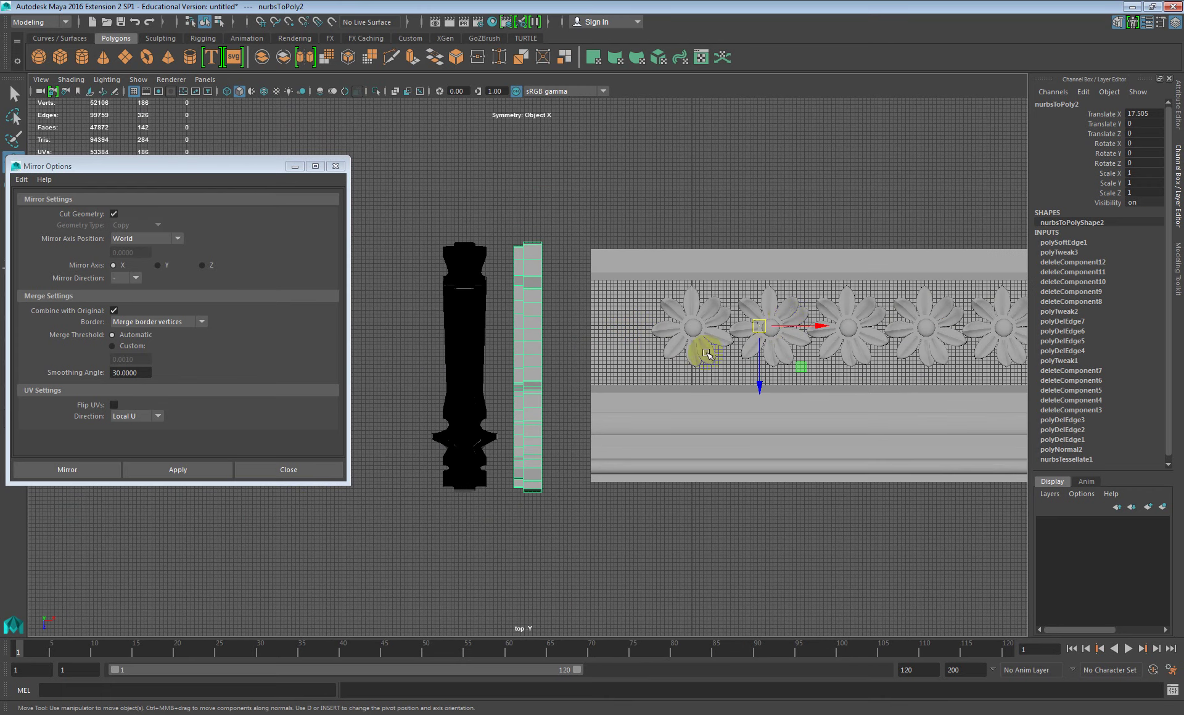
{"action": "left_click_drag", "start_coordinate": [794, 327], "coordinate": [600, 326]}
{"action": "right_click_drag", "start_coordinate": [594, 325], "coordinate": [647, 295], "text": "alt"}
{"action": "left_click_drag", "start_coordinate": [648, 280], "coordinate": [639, 272]}
{"action": "left_click", "coordinate": [607, 275]}
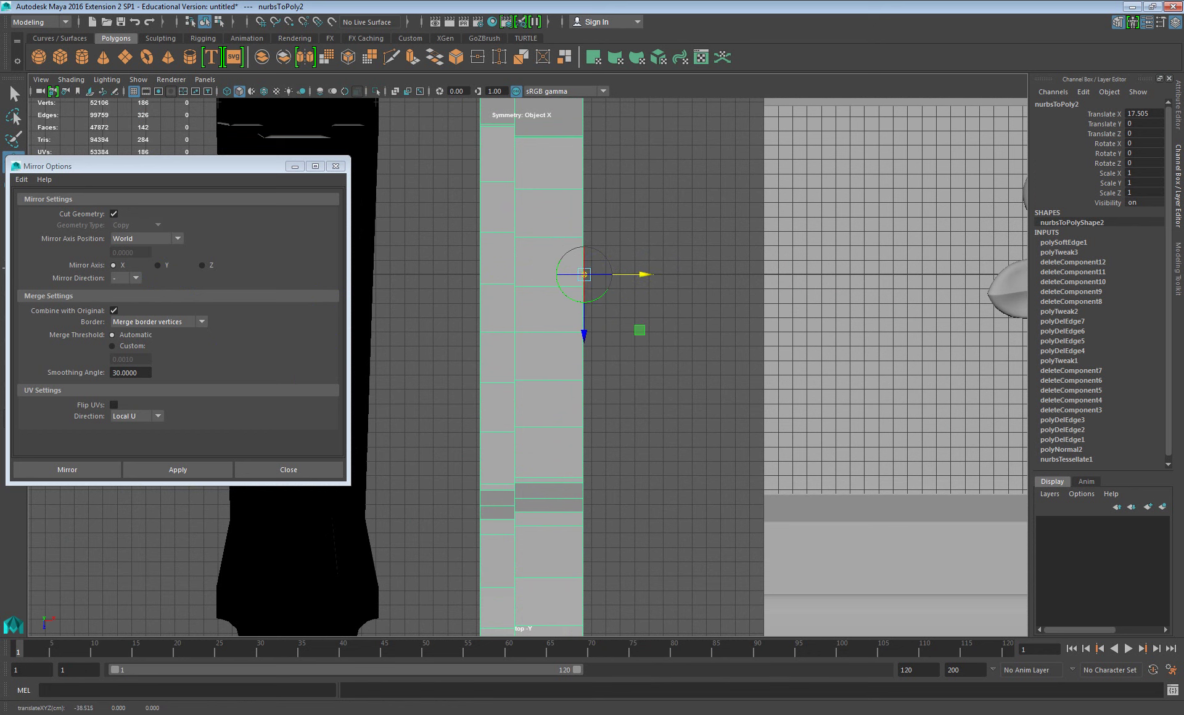
Set the mirror axis position to Object, try mirroring the end trim in the negative X direction and undo the attempt
{"action": "left_click", "coordinate": [176, 238]}
{"action": "left_click", "coordinate": [136, 267]}
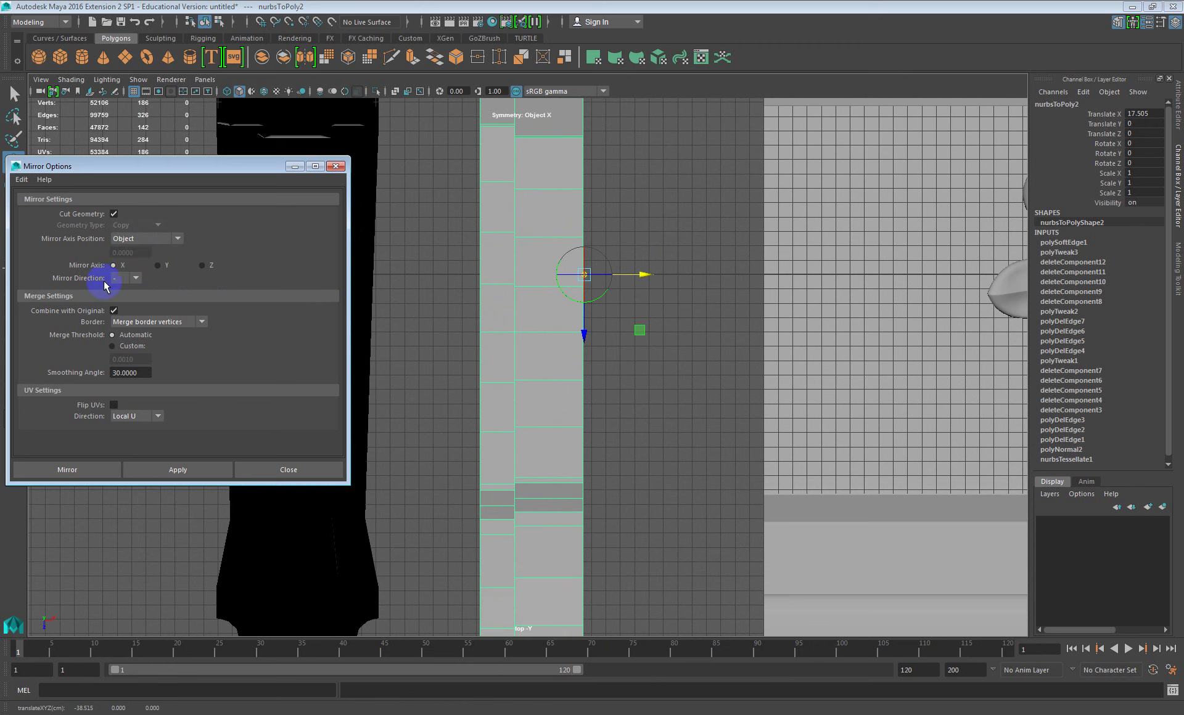
{"action": "left_click", "coordinate": [173, 475]}
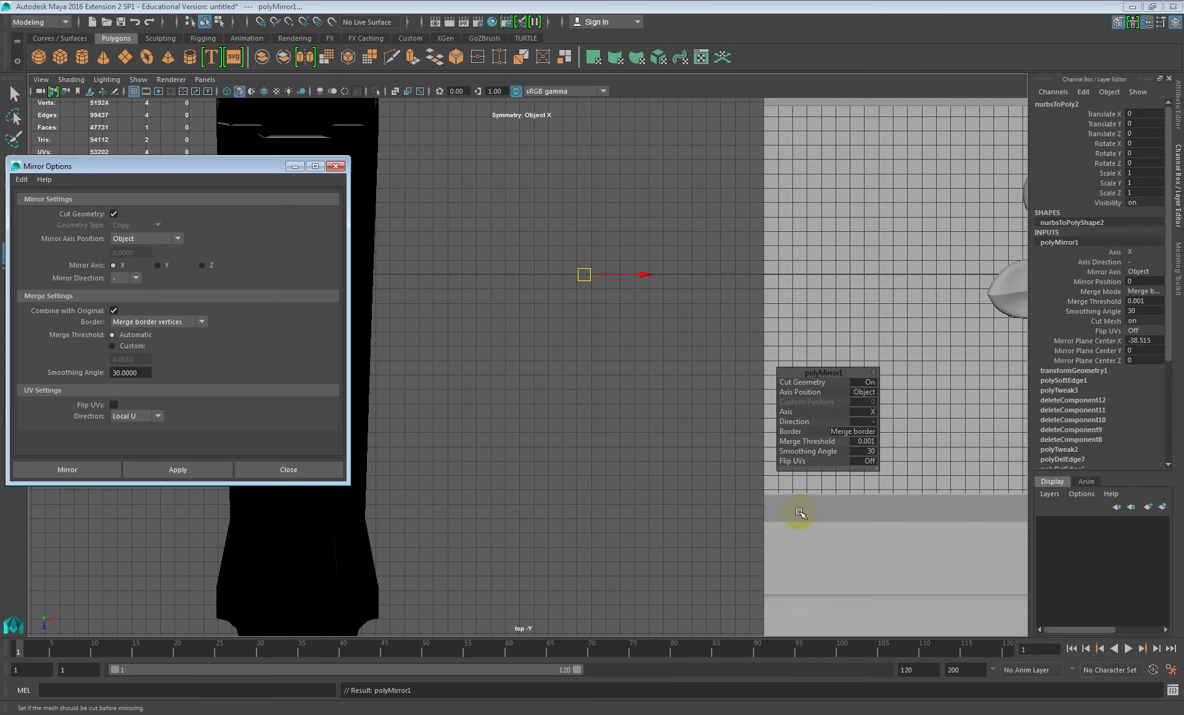
{"action": "left_click", "coordinate": [655, 346]}
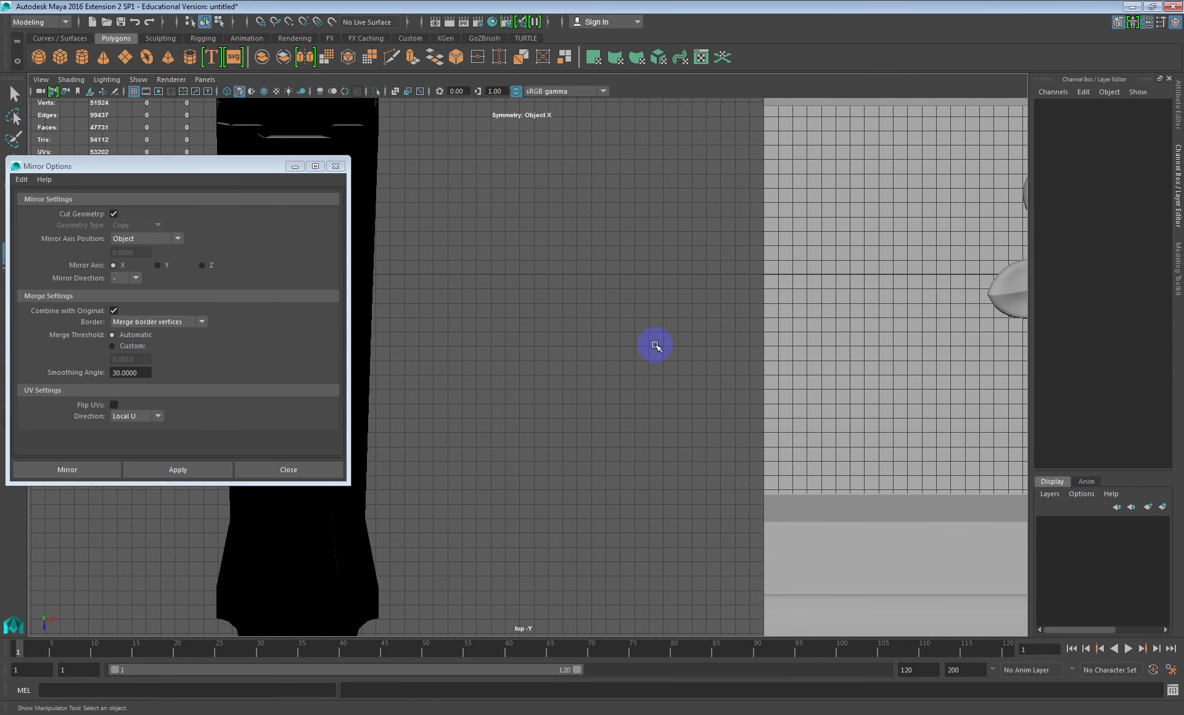
{"action": "key", "text": "ctrl+z"}
{"action": "key", "text": "ctrl+z"}
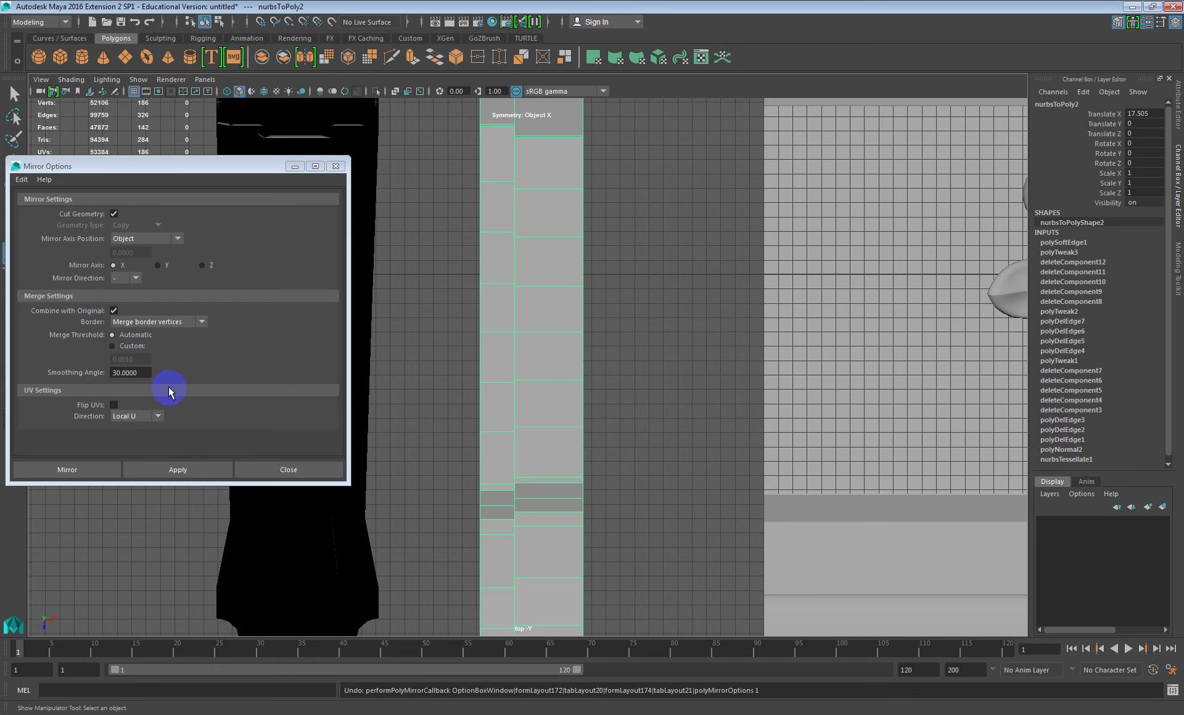
Mirror the end trim about its pivot in the positive X direction with merged border vertices and close the mirror options
{"action": "left_click", "coordinate": [135, 278]}
{"action": "left_click", "coordinate": [121, 302]}
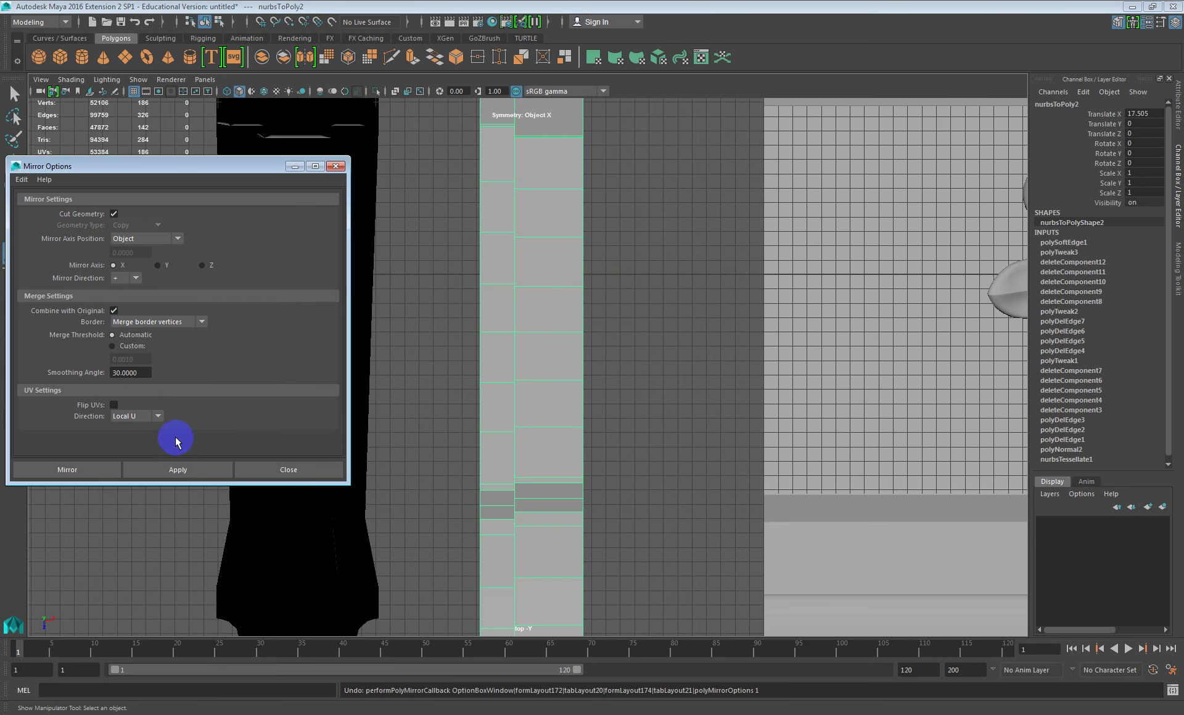
{"action": "scroll", "coordinate": [603, 298], "scroll_direction": "down", "scroll_amount": 5}
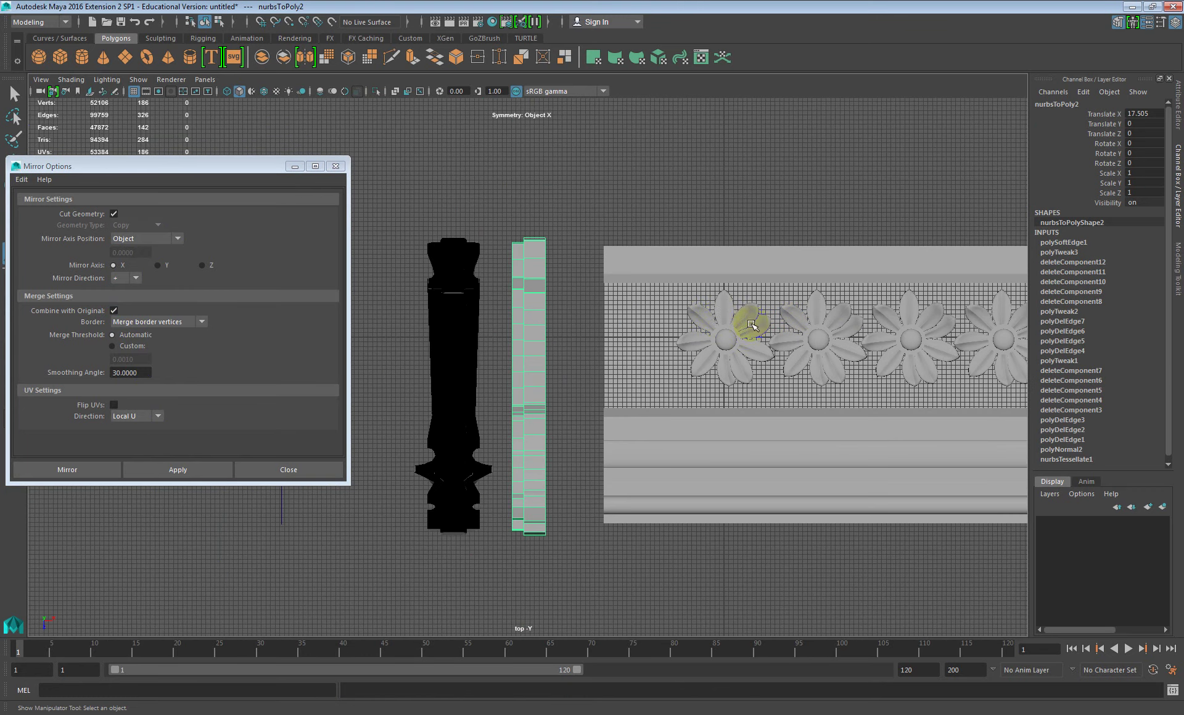
{"action": "key", "text": "w"}
{"action": "scroll", "coordinate": [529, 335], "scroll_direction": "up", "scroll_amount": 4}
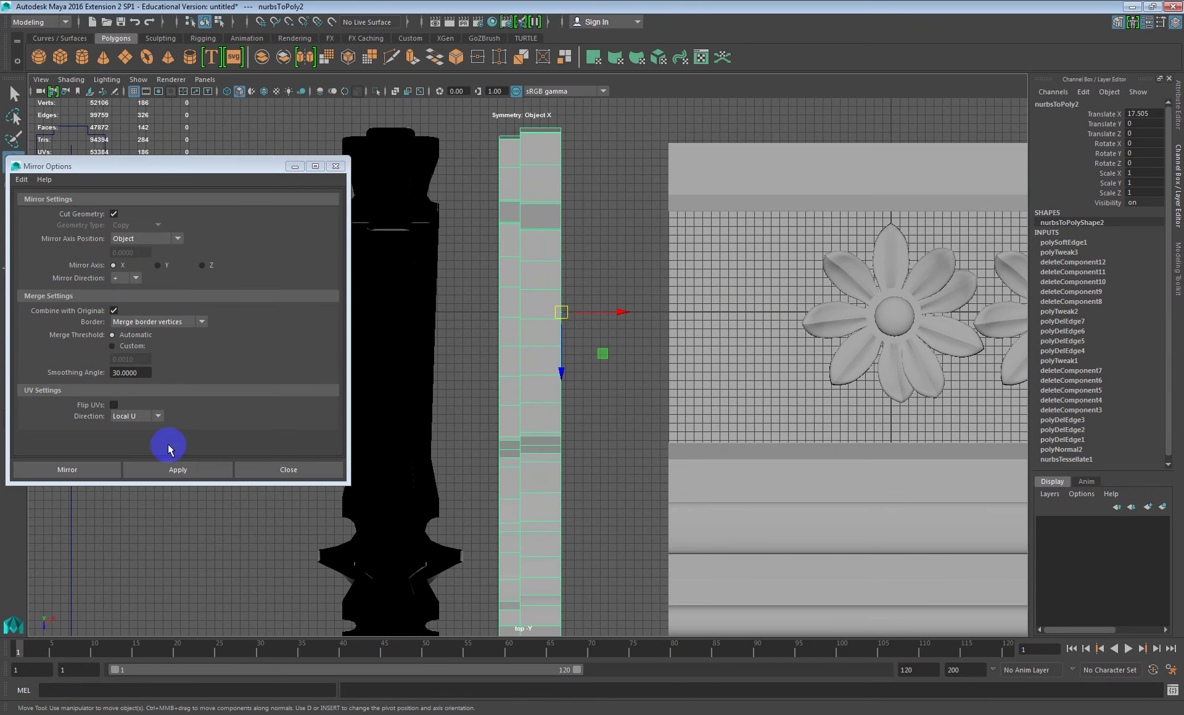
{"action": "left_click", "coordinate": [191, 471]}
{"action": "scroll", "coordinate": [602, 318], "scroll_direction": "up", "scroll_amount": 6}
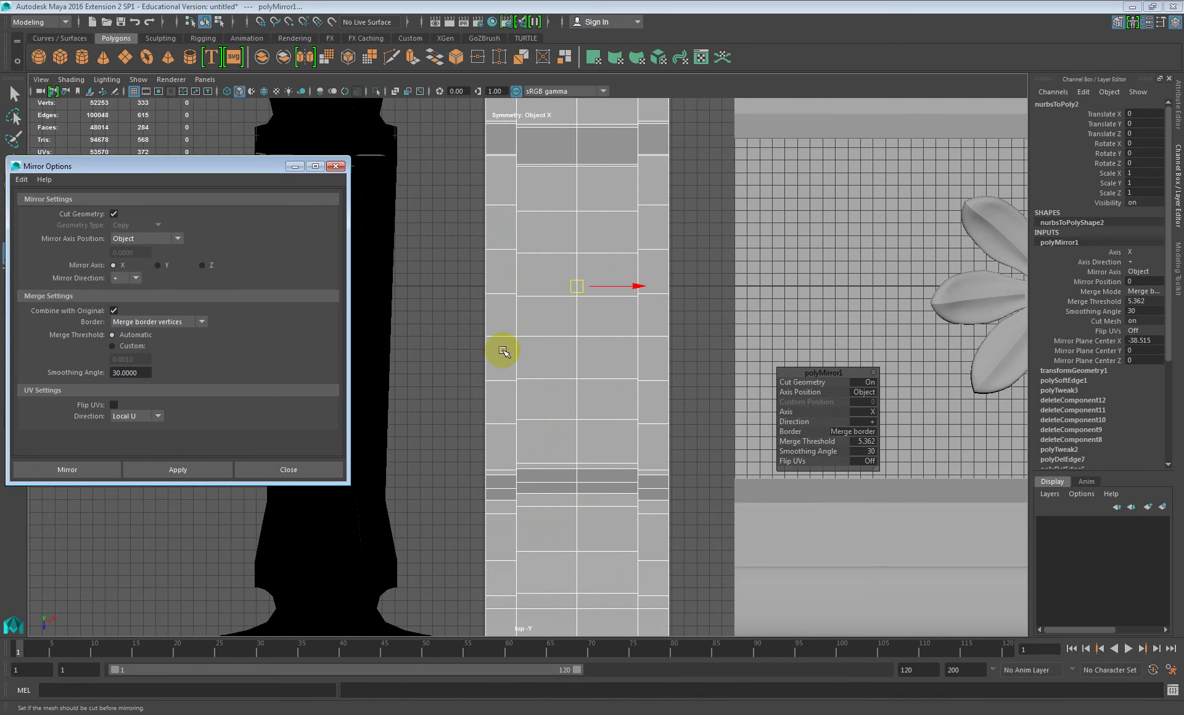
{"action": "left_click", "coordinate": [279, 475]}
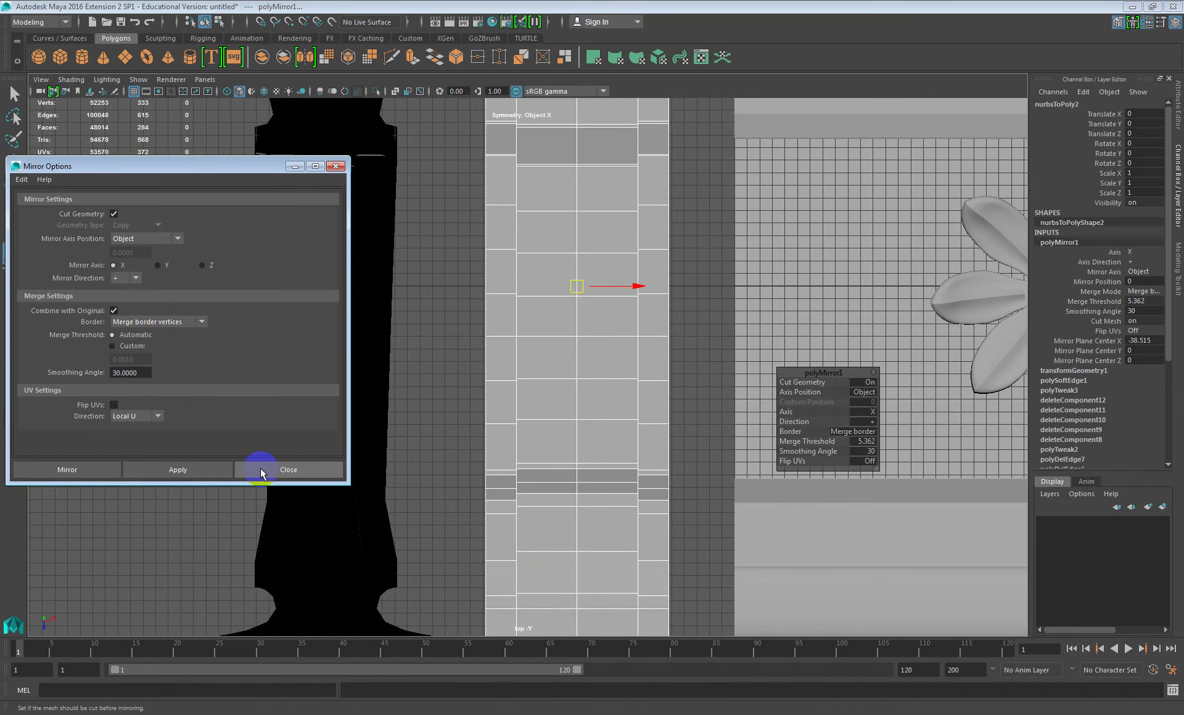
{"action": "left_click", "coordinate": [261, 473]}
Examine the mirrored end trim from above and in perspective, checking its centre seam and both sides, and leave it selected
{"action": "left_click_drag", "start_coordinate": [972, 463], "coordinate": [783, 396], "text": "alt"}
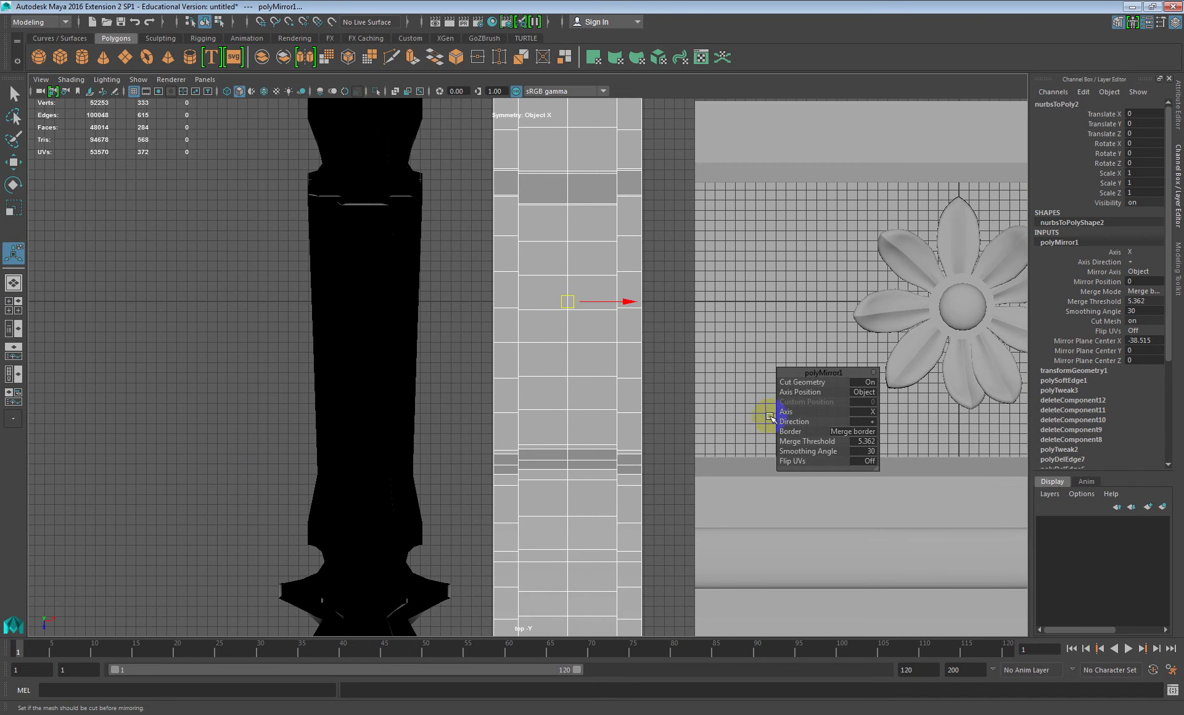
{"action": "left_click", "coordinate": [660, 418]}
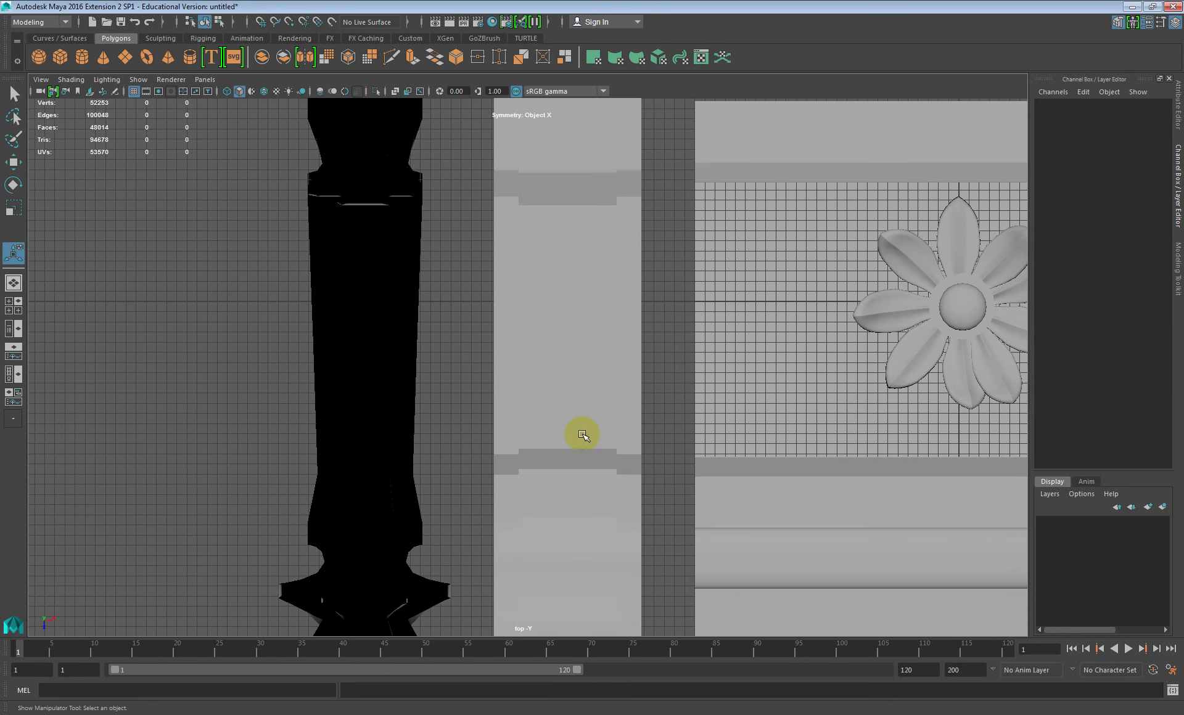
{"action": "left_click", "coordinate": [558, 446]}
{"action": "left_click_drag", "start_coordinate": [571, 417], "coordinate": [648, 312], "text": "alt"}
{"action": "scroll", "coordinate": [640, 298], "scroll_direction": "up", "scroll_amount": 2}
{"action": "middle_click_drag", "start_coordinate": [647, 313], "coordinate": [574, 347], "text": "alt"}
{"action": "scroll", "coordinate": [560, 377], "scroll_direction": "up", "scroll_amount": 2}
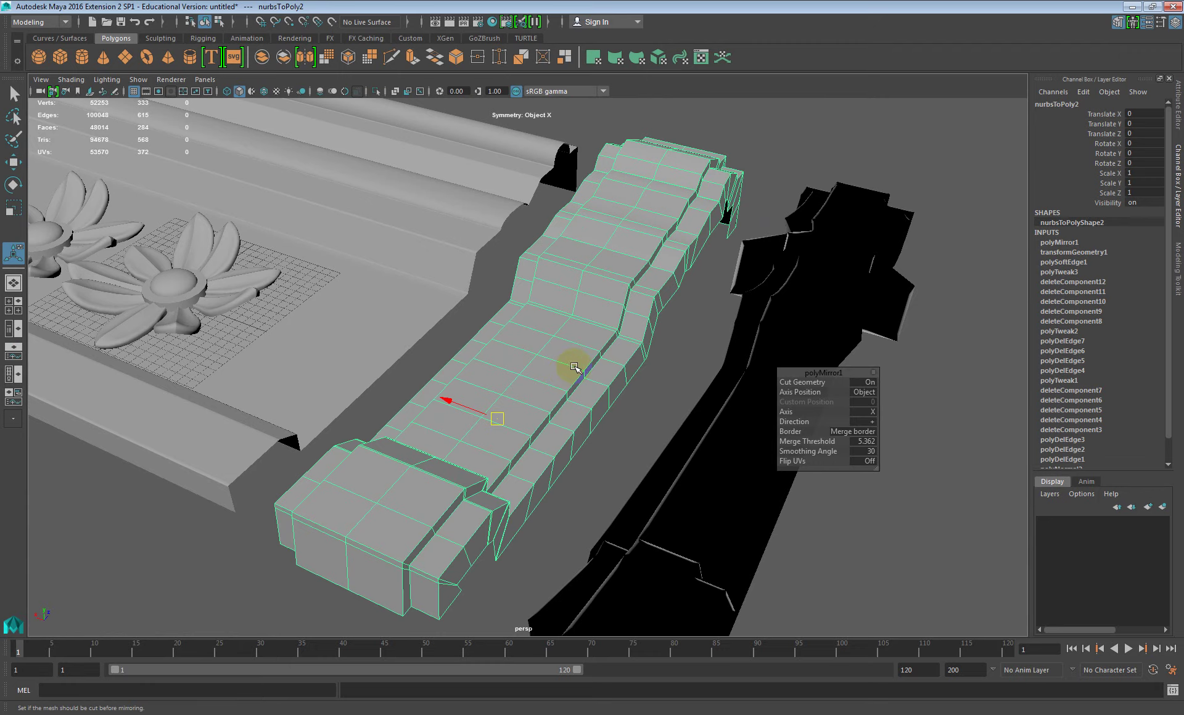
{"action": "left_click", "coordinate": [664, 444]}
{"action": "left_click_drag", "start_coordinate": [640, 415], "coordinate": [577, 334], "text": "alt"}
{"action": "left_click", "coordinate": [578, 334]}
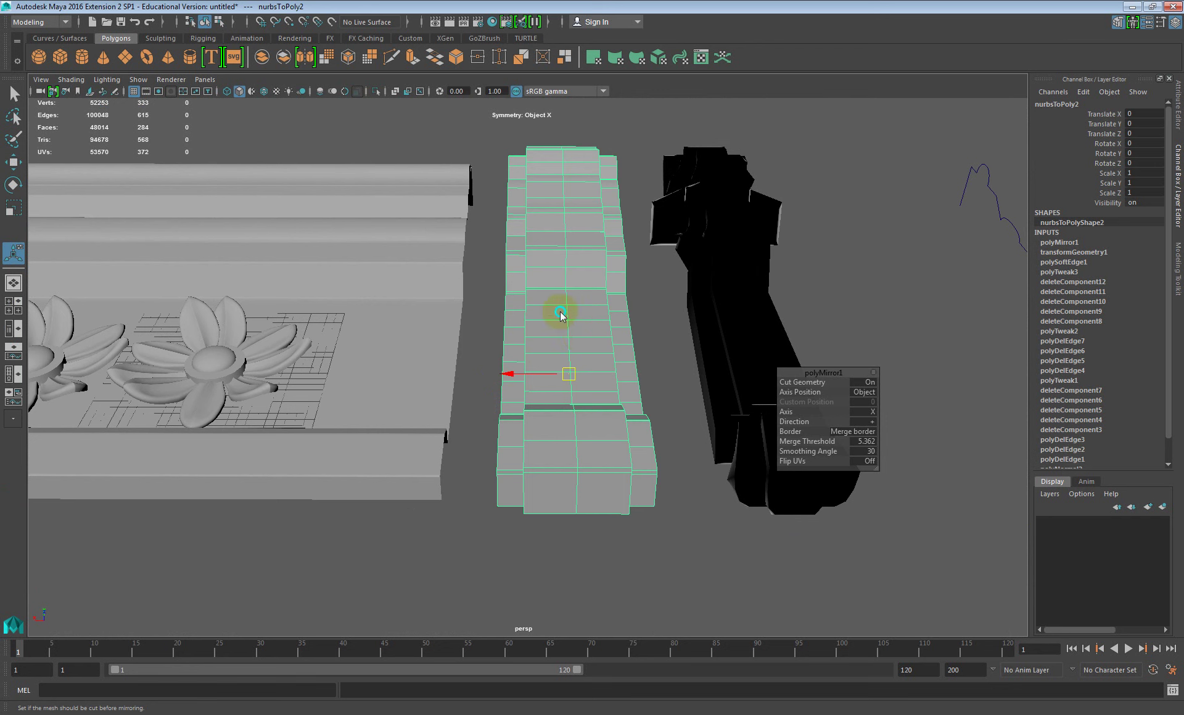
Delete the edge loop running along the centre of the mirrored end trim
{"action": "right_click_drag", "start_coordinate": [561, 275], "coordinate": [576, 254]}
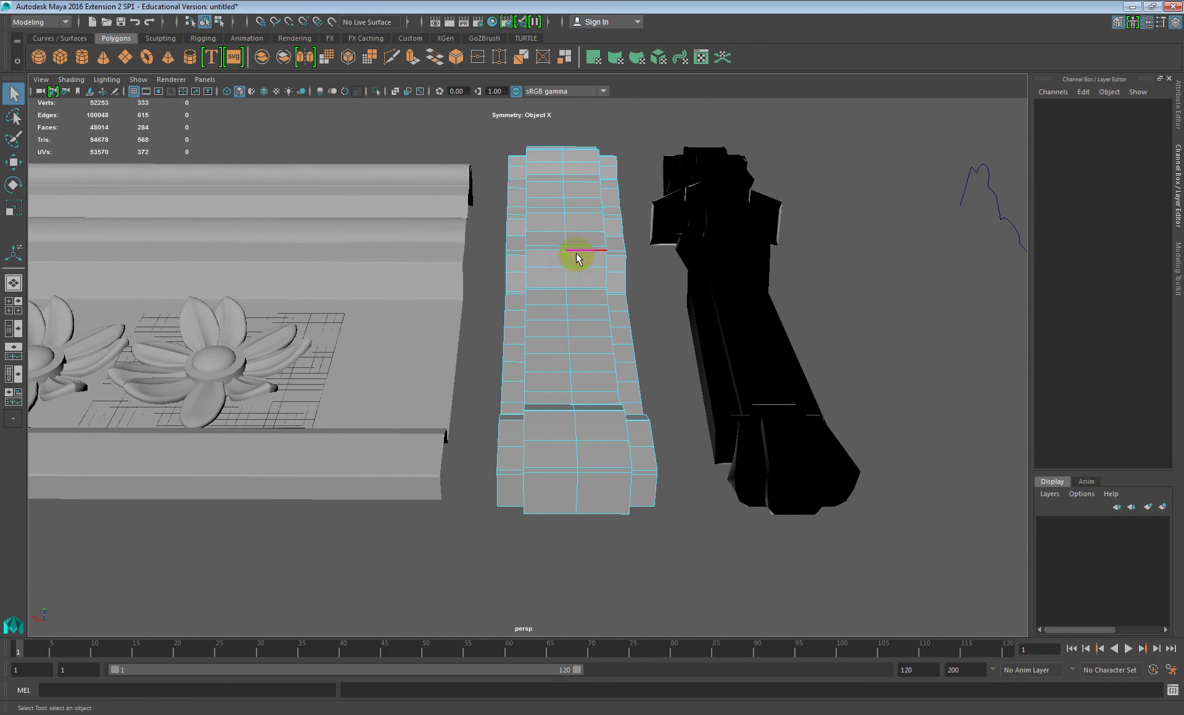
{"action": "double_click", "coordinate": [565, 257]}
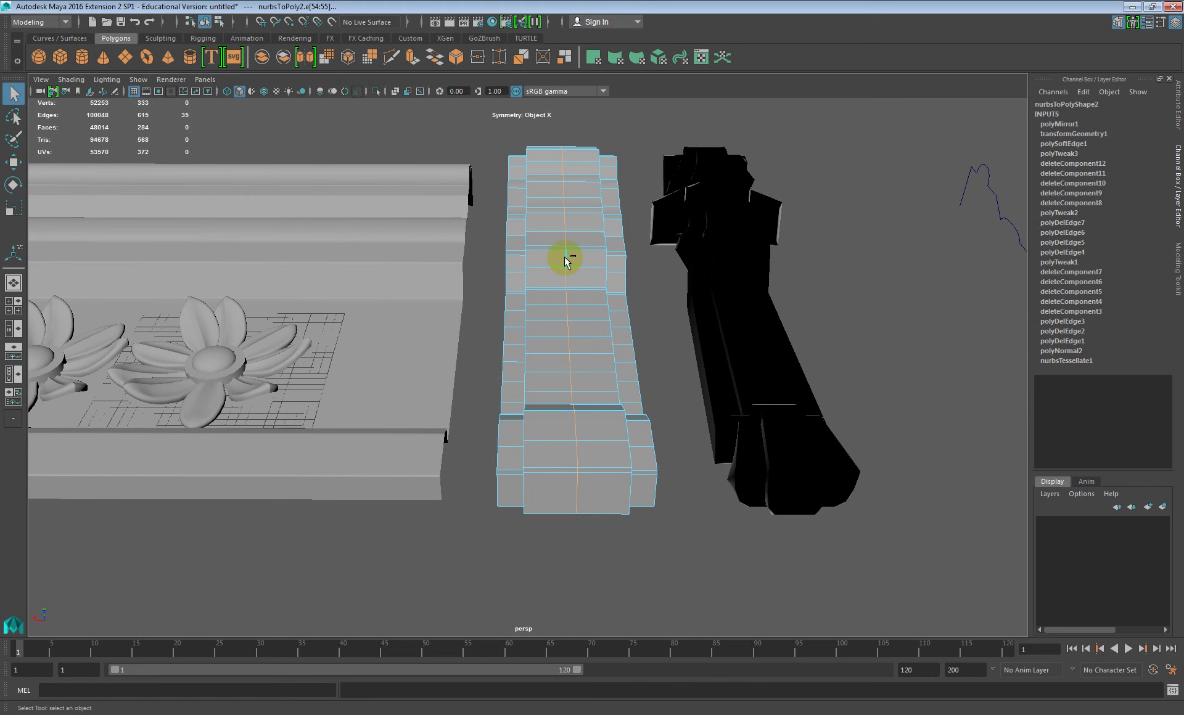
{"action": "key", "text": "Delete"}
Select all faces of the end trim, scale them narrower along X and return to object mode
{"action": "right_click_drag", "start_coordinate": [592, 257], "coordinate": [564, 290]}
{"action": "double_click", "coordinate": [578, 284]}
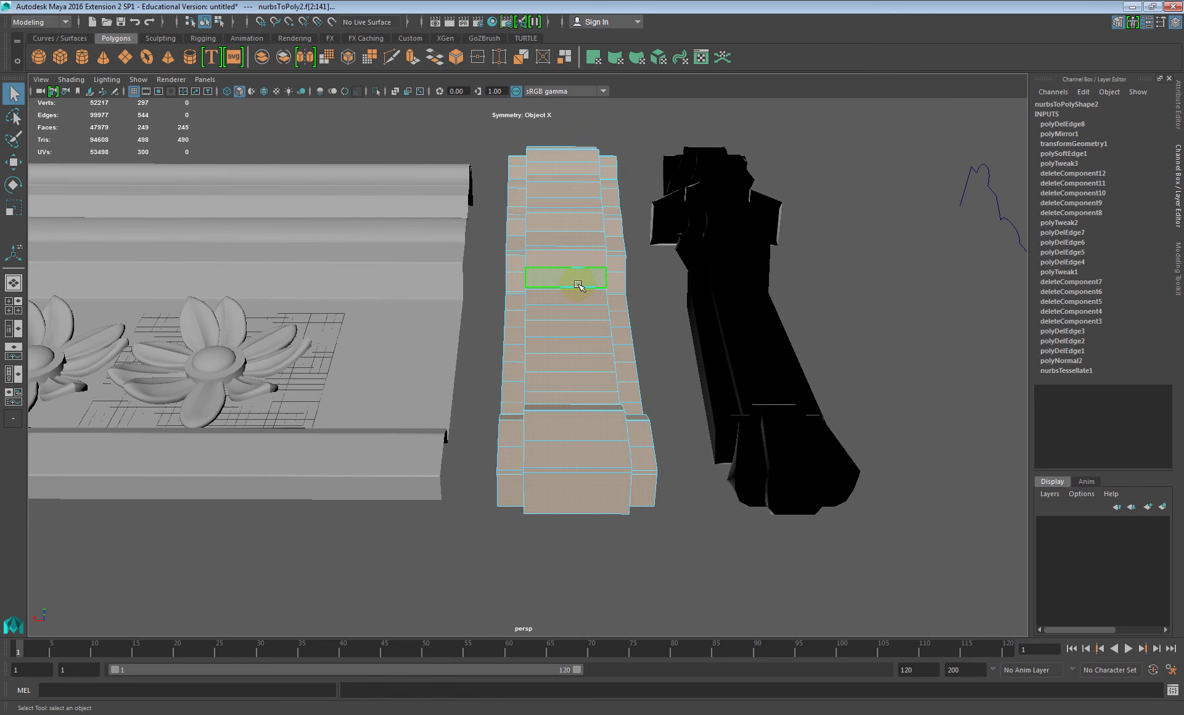
{"action": "key", "text": "r"}
{"action": "left_click_drag", "start_coordinate": [509, 292], "coordinate": [536, 293]}
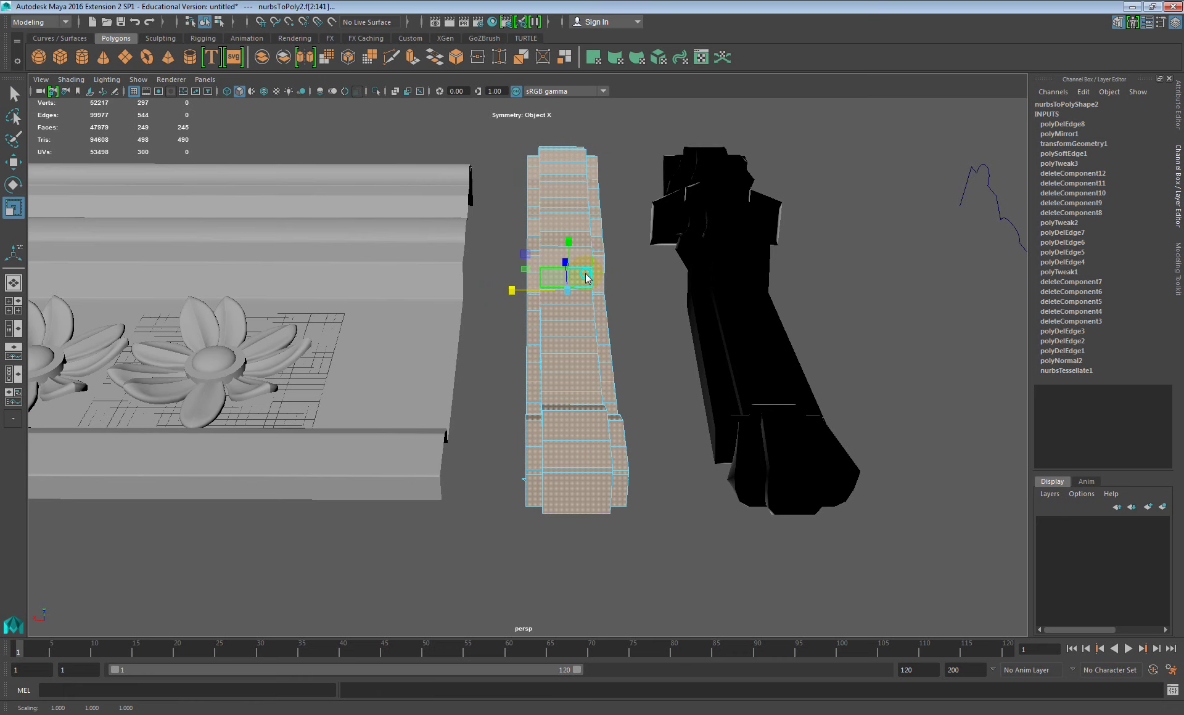
{"action": "key", "text": "F8"}
Move the end trim along X onto the near end of the flower molding, at a Translate X of about 14.8
{"action": "scroll", "coordinate": [578, 296], "scroll_direction": "down", "scroll_amount": 4}
{"action": "key", "text": "w"}
{"action": "left_click_drag", "start_coordinate": [500, 371], "coordinate": [448, 372]}
Duplicate the end trim and move the copy along X to the molding's opposite end, at a Translate X of about 413, and deselect it
{"action": "left_click_drag", "start_coordinate": [536, 412], "coordinate": [727, 386], "text": "alt"}
{"action": "key", "text": "ctrl+d"}
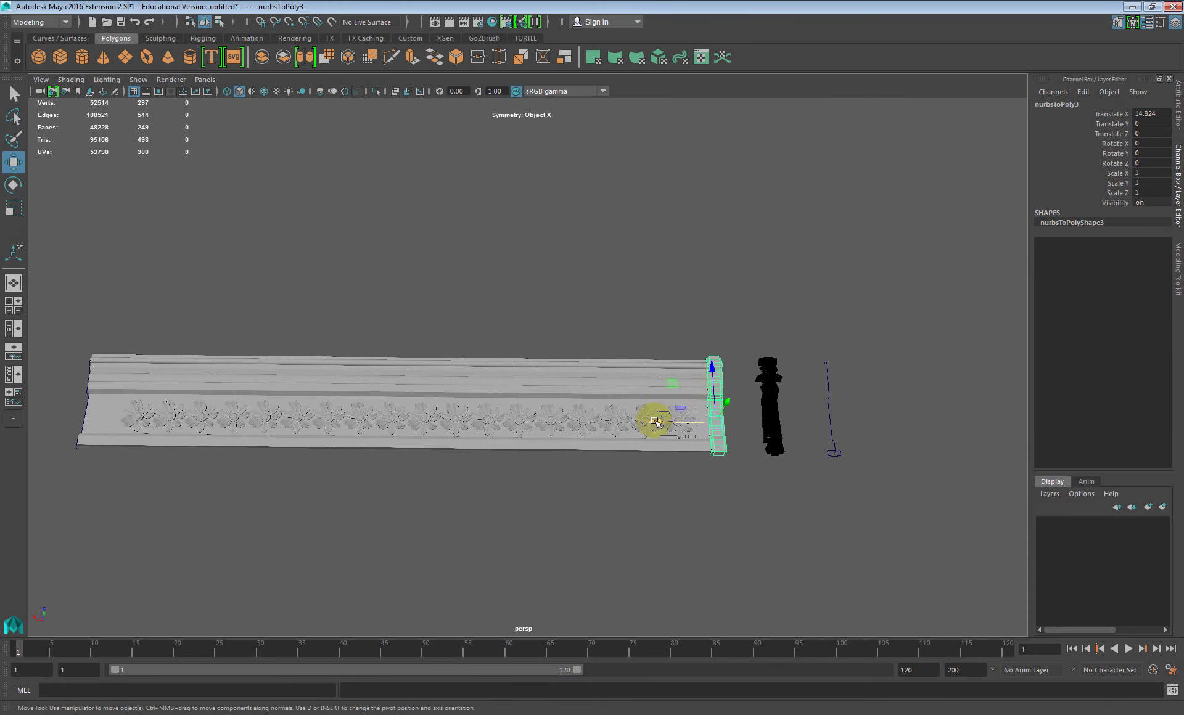
{"action": "left_click_drag", "start_coordinate": [652, 423], "coordinate": [136, 412]}
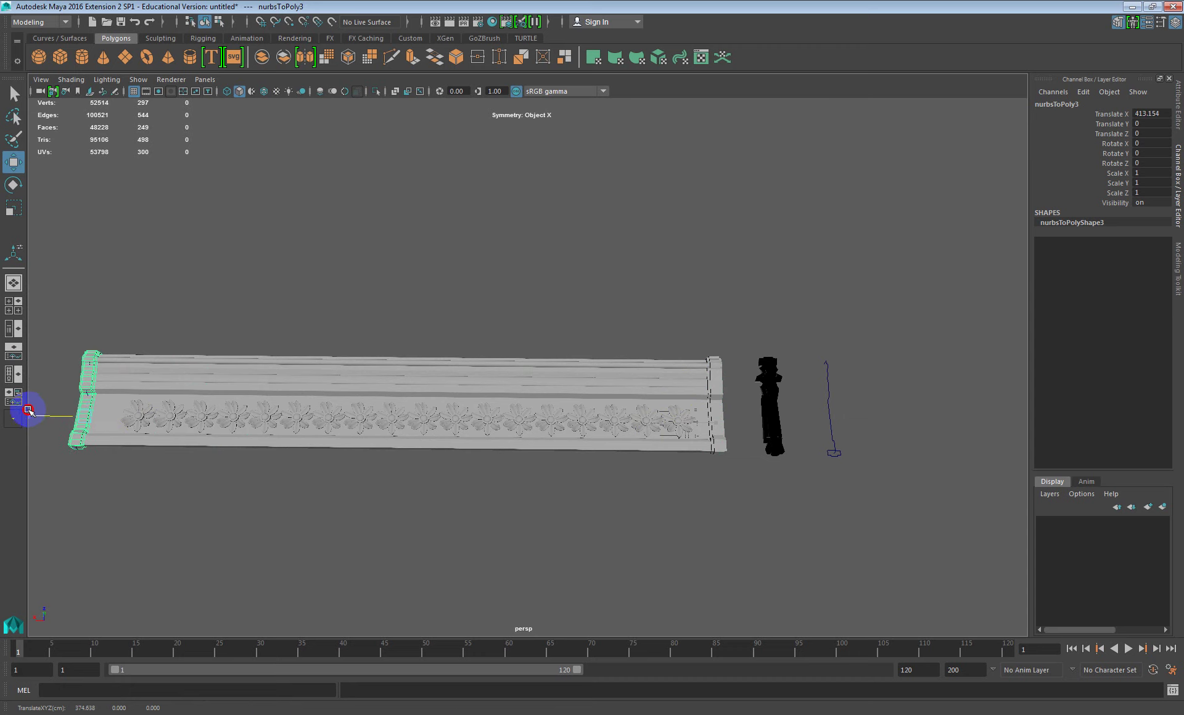
{"action": "left_click", "coordinate": [222, 312]}
Examine how the two end trims fit the flower molding, from close up at the ends and over its full length
{"action": "left_click_drag", "start_coordinate": [222, 312], "coordinate": [520, 460], "text": "alt"}
{"action": "left_click", "coordinate": [435, 426]}
{"action": "middle_click_drag", "start_coordinate": [520, 460], "coordinate": [436, 415], "text": "alt"}
{"action": "scroll", "coordinate": [436, 415], "scroll_direction": "down", "scroll_amount": 3}
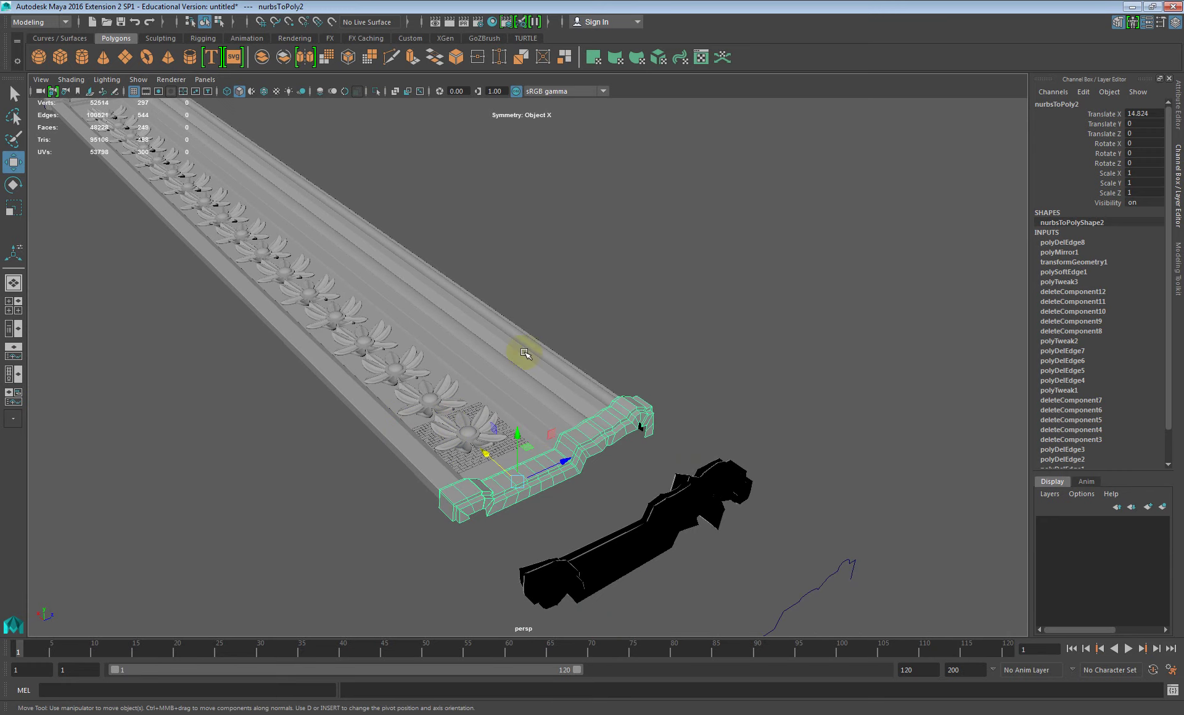
{"action": "left_click", "coordinate": [553, 323]}
{"action": "left_click_drag", "start_coordinate": [695, 325], "coordinate": [531, 435], "text": "alt"}
{"action": "middle_click_drag", "start_coordinate": [532, 435], "coordinate": [534, 490], "text": "alt"}
{"action": "left_click_drag", "start_coordinate": [534, 490], "coordinate": [617, 426], "text": "alt"}
{"action": "middle_click_drag", "start_coordinate": [617, 426], "coordinate": [677, 368], "text": "alt"}
{"action": "scroll", "coordinate": [362, 243], "scroll_direction": "up", "scroll_amount": 3}
{"action": "scroll", "coordinate": [345, 254], "scroll_direction": "up", "scroll_amount": 4}
{"action": "middle_click_drag", "start_coordinate": [345, 254], "coordinate": [573, 312], "text": "alt"}
{"action": "scroll", "coordinate": [414, 242], "scroll_direction": "up", "scroll_amount": 1}
{"action": "scroll", "coordinate": [352, 240], "scroll_direction": "down", "scroll_amount": 5}
{"action": "left_click_drag", "start_coordinate": [441, 285], "coordinate": [528, 308], "text": "alt"}
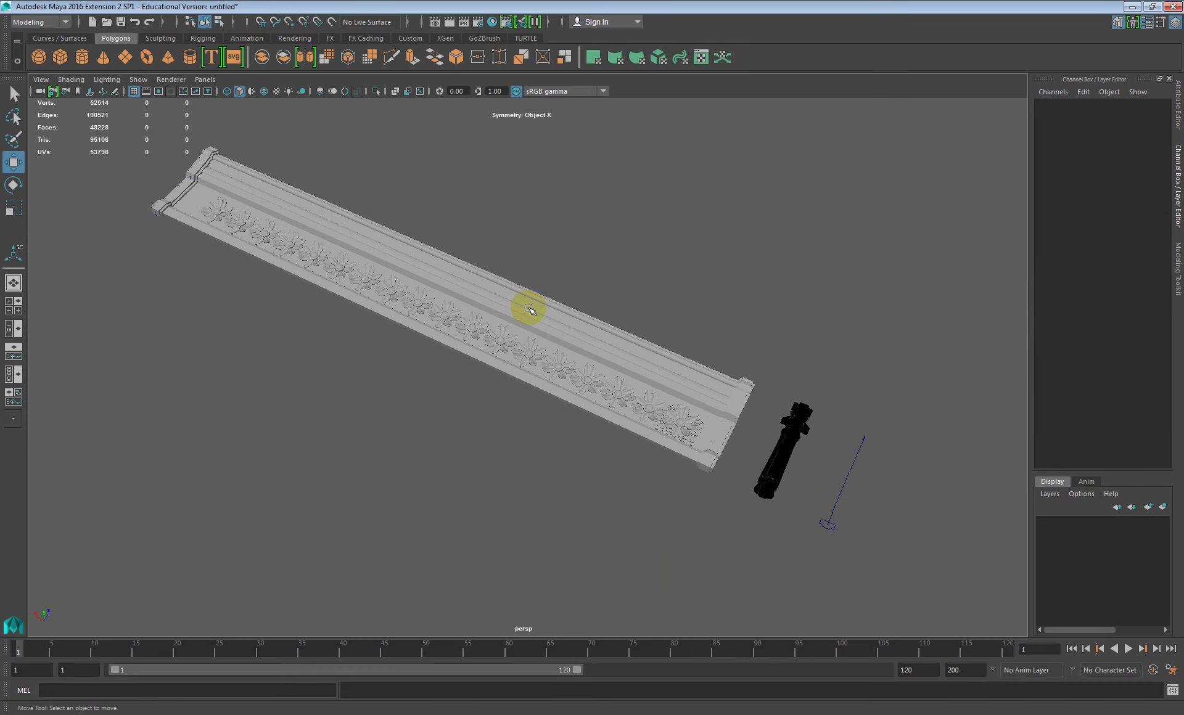